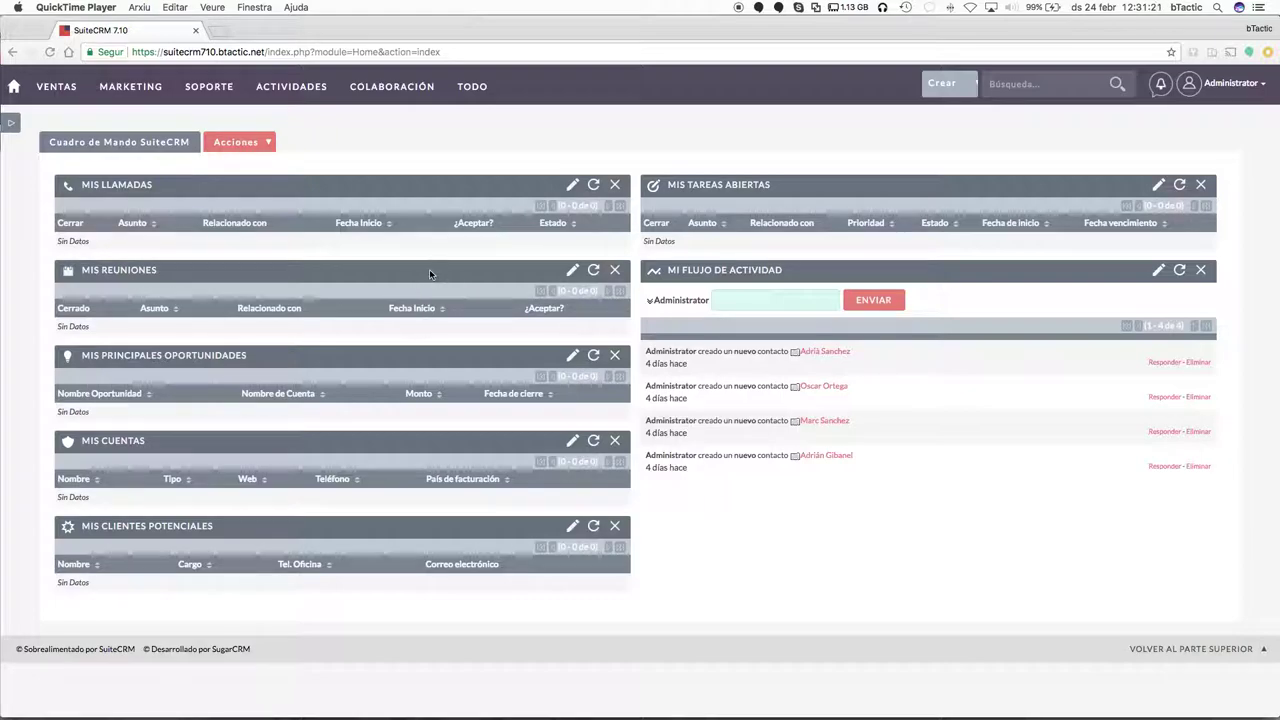
Drag the Mis Reuniones dashlet to the top of the right column, above Mis Tareas Abiertas.
{"action": "left_click", "coordinate": [62, 90]}
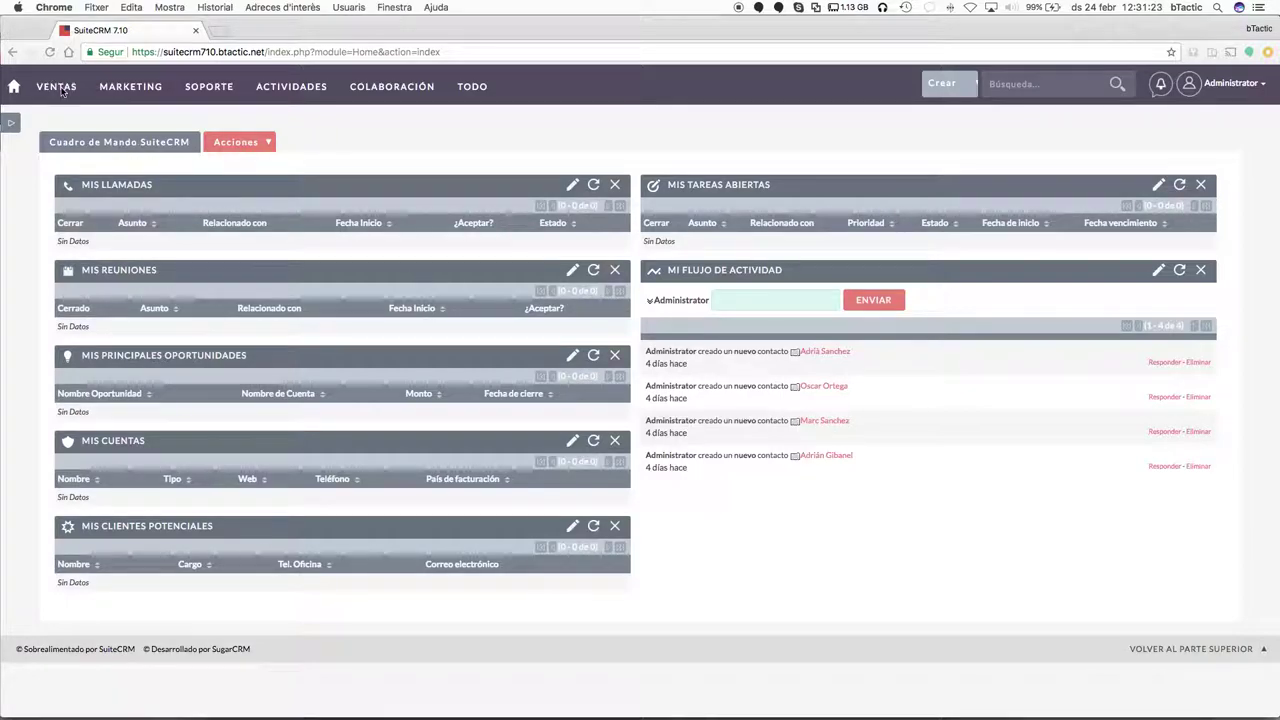
{"action": "mouse_move", "coordinate": [135, 90]}
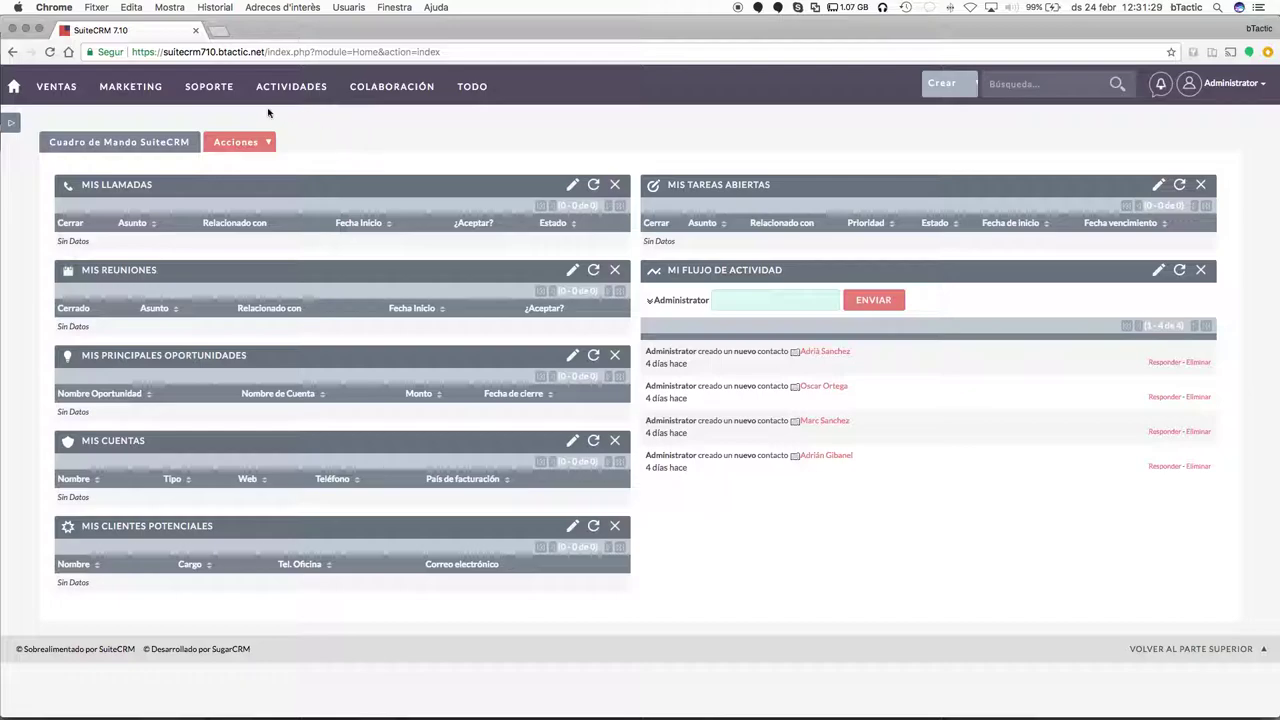
{"action": "mouse_move", "coordinate": [208, 87]}
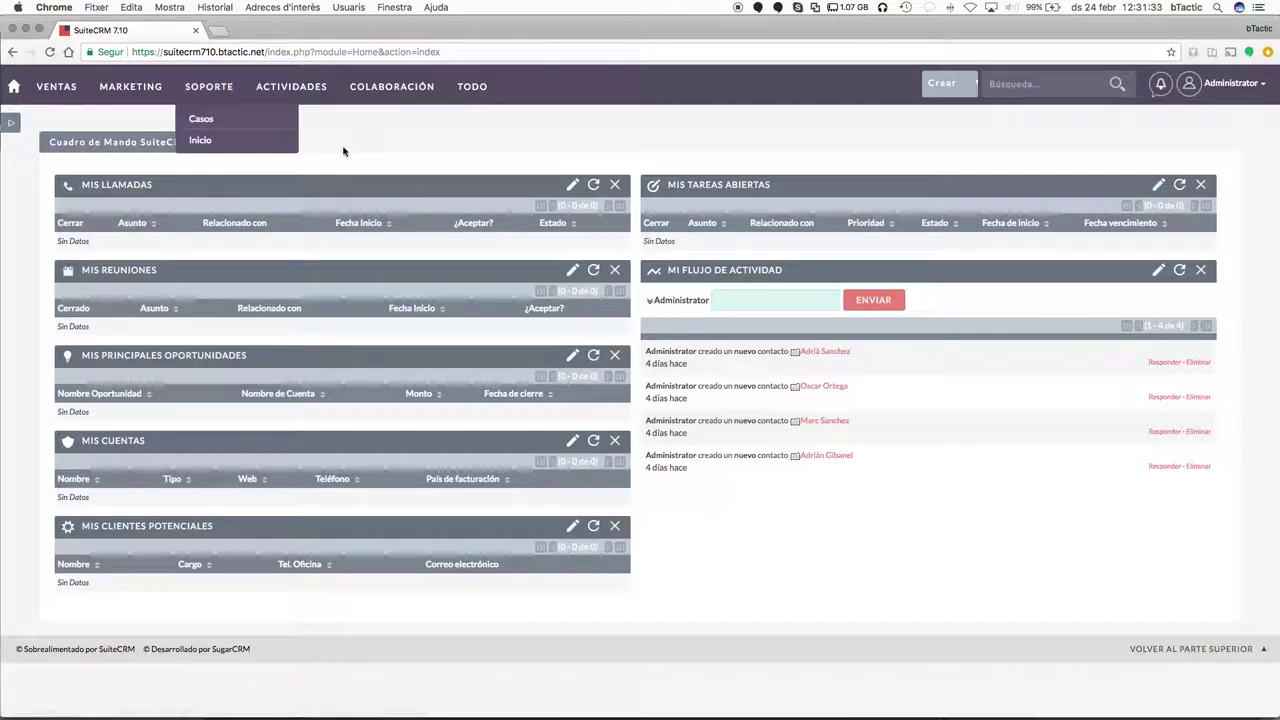
{"action": "mouse_move", "coordinate": [314, 100]}
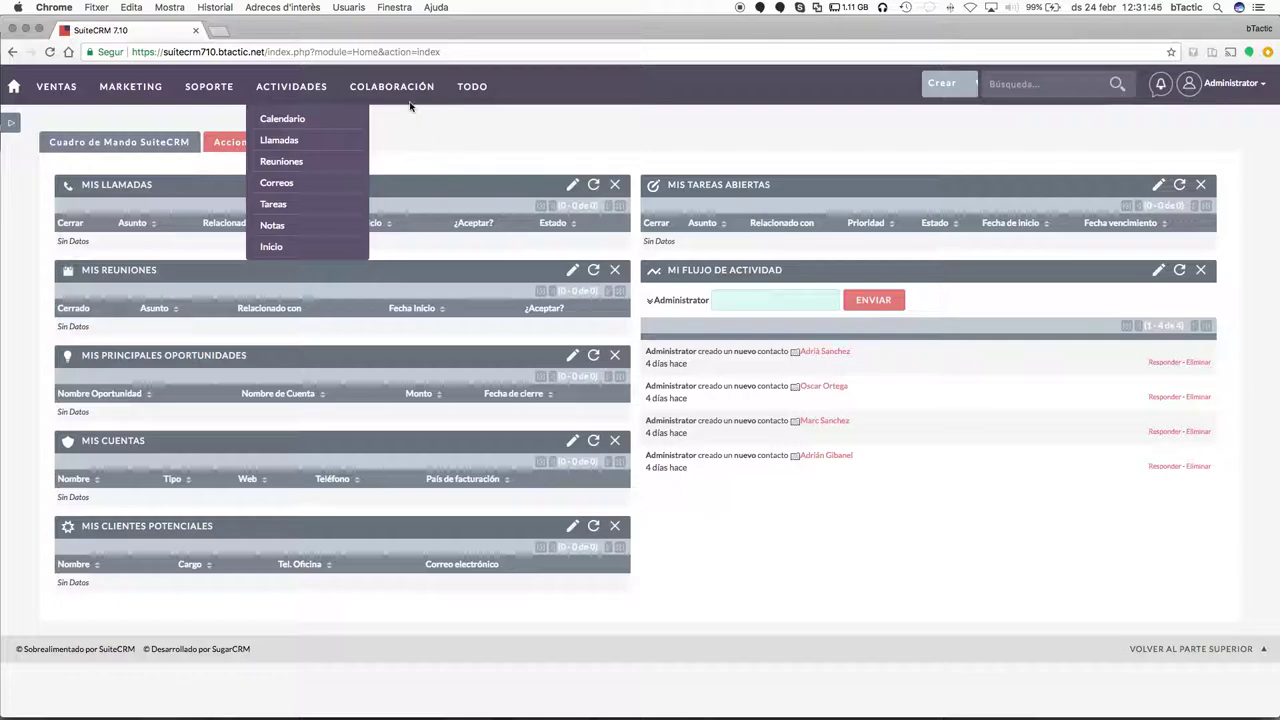
{"action": "mouse_move", "coordinate": [408, 103]}
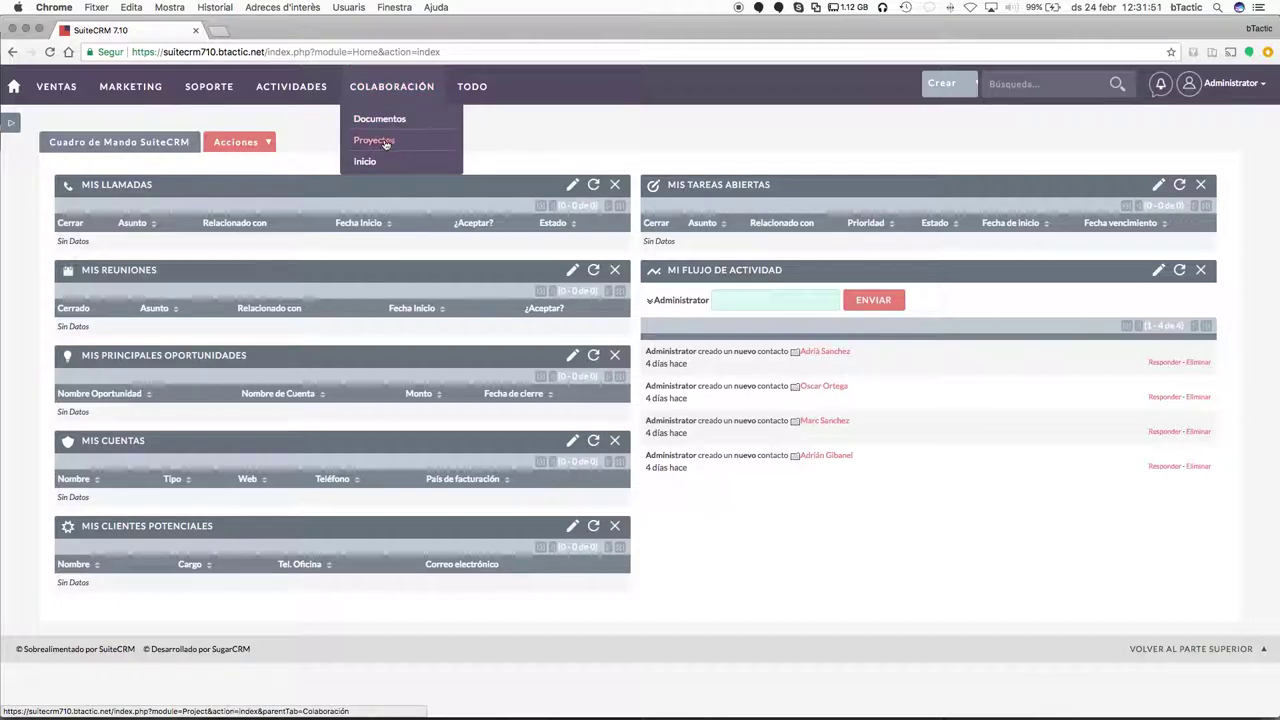
{"action": "mouse_move", "coordinate": [472, 86]}
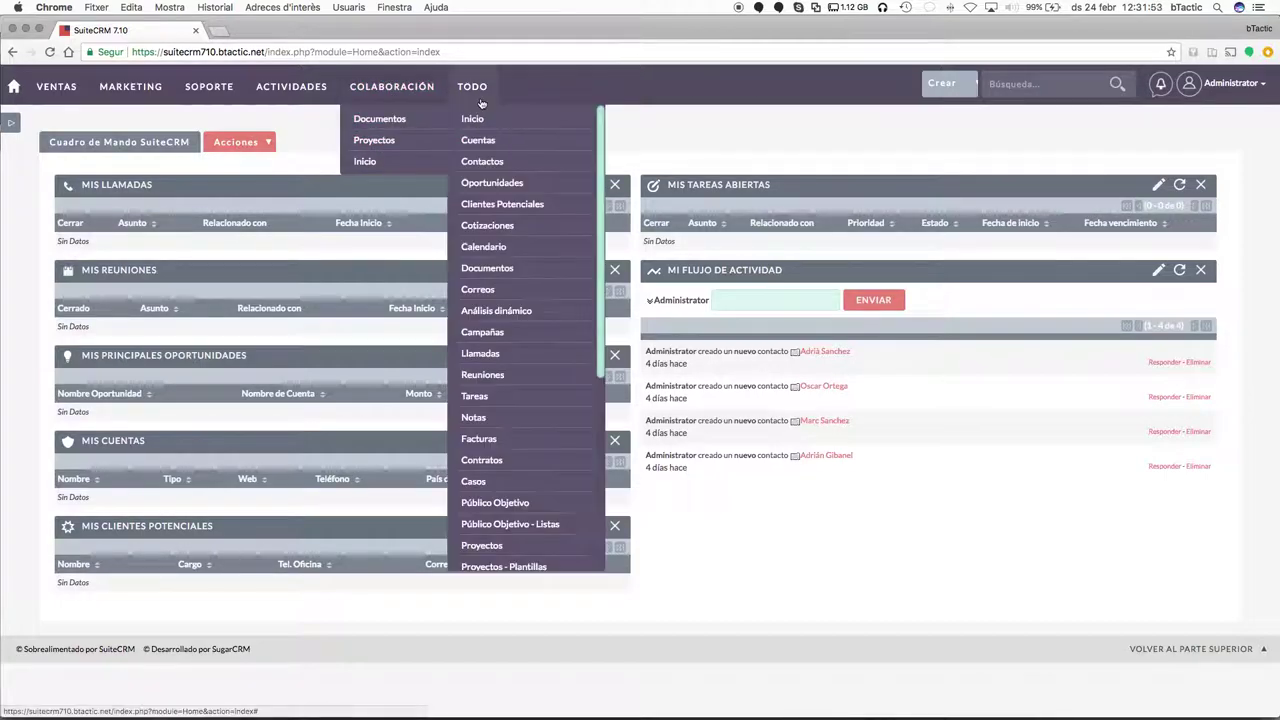
{"action": "scroll", "coordinate": [558, 446], "scroll_direction": "down", "scroll_amount": 5}
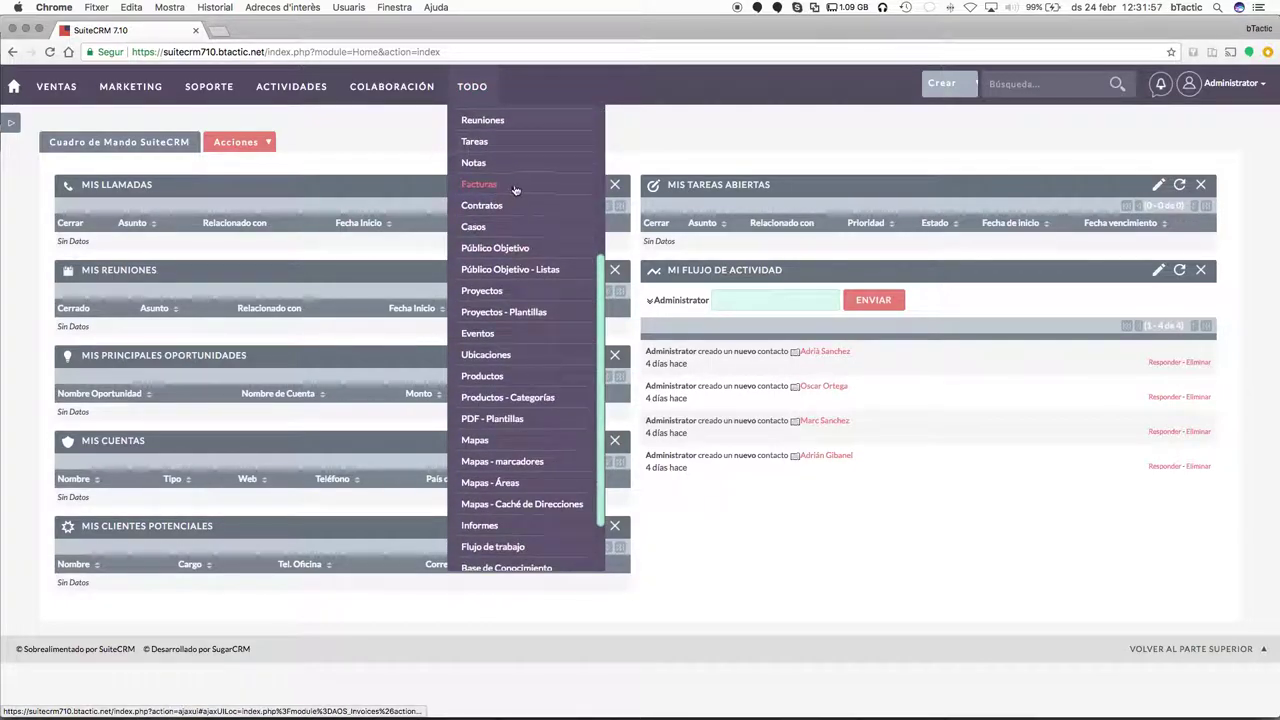
{"action": "scroll", "coordinate": [530, 320], "scroll_direction": "down", "scroll_amount": 3}
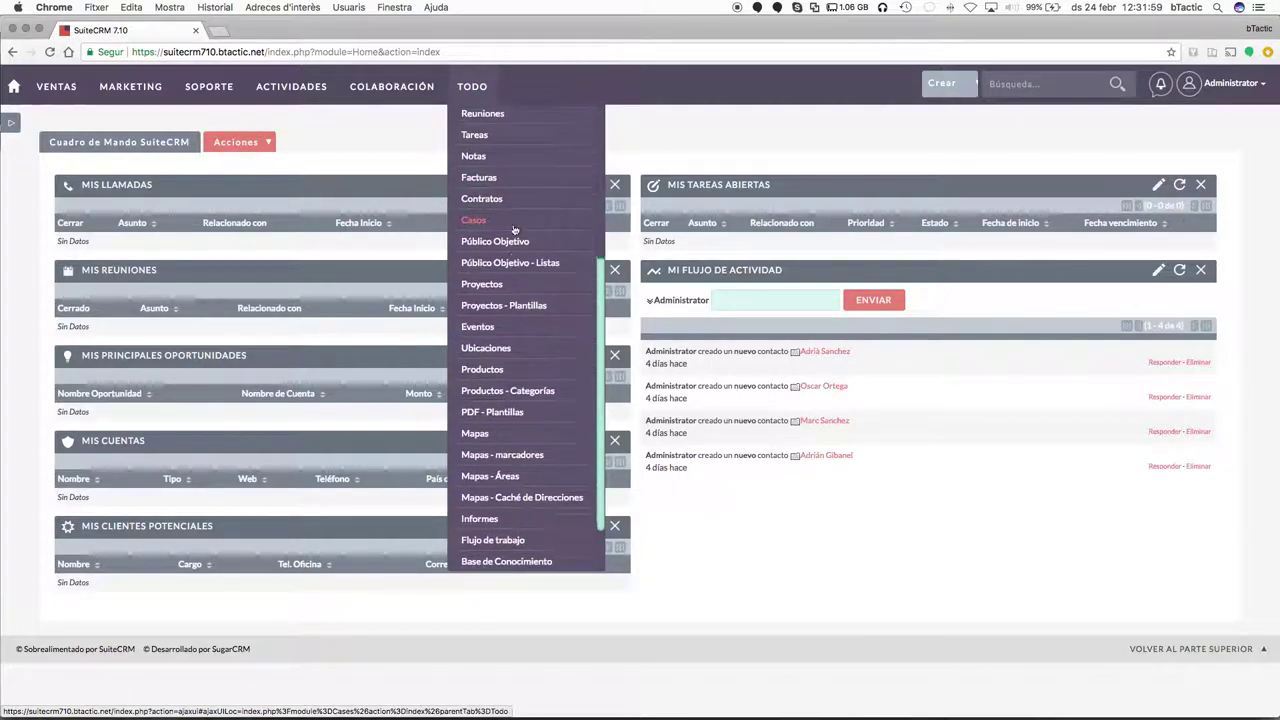
{"action": "scroll", "coordinate": [535, 318], "scroll_direction": "down", "scroll_amount": 2}
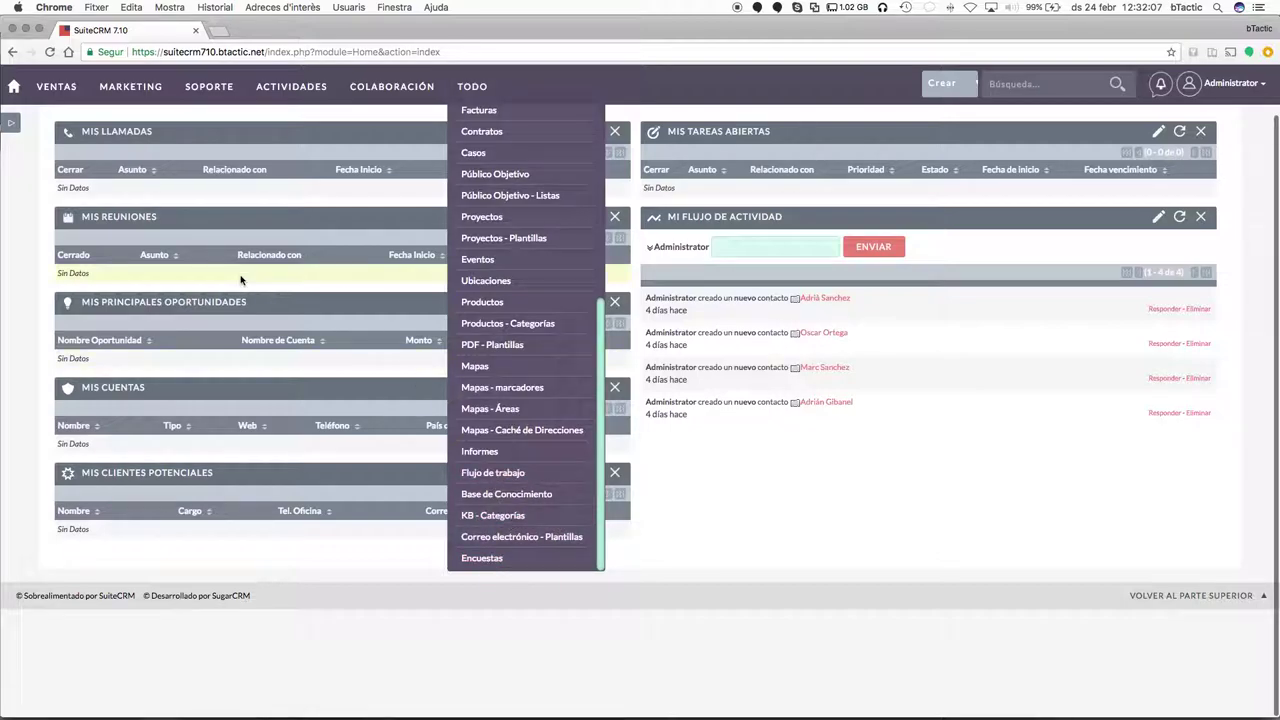
{"action": "scroll", "coordinate": [243, 282], "scroll_direction": "up", "scroll_amount": 4}
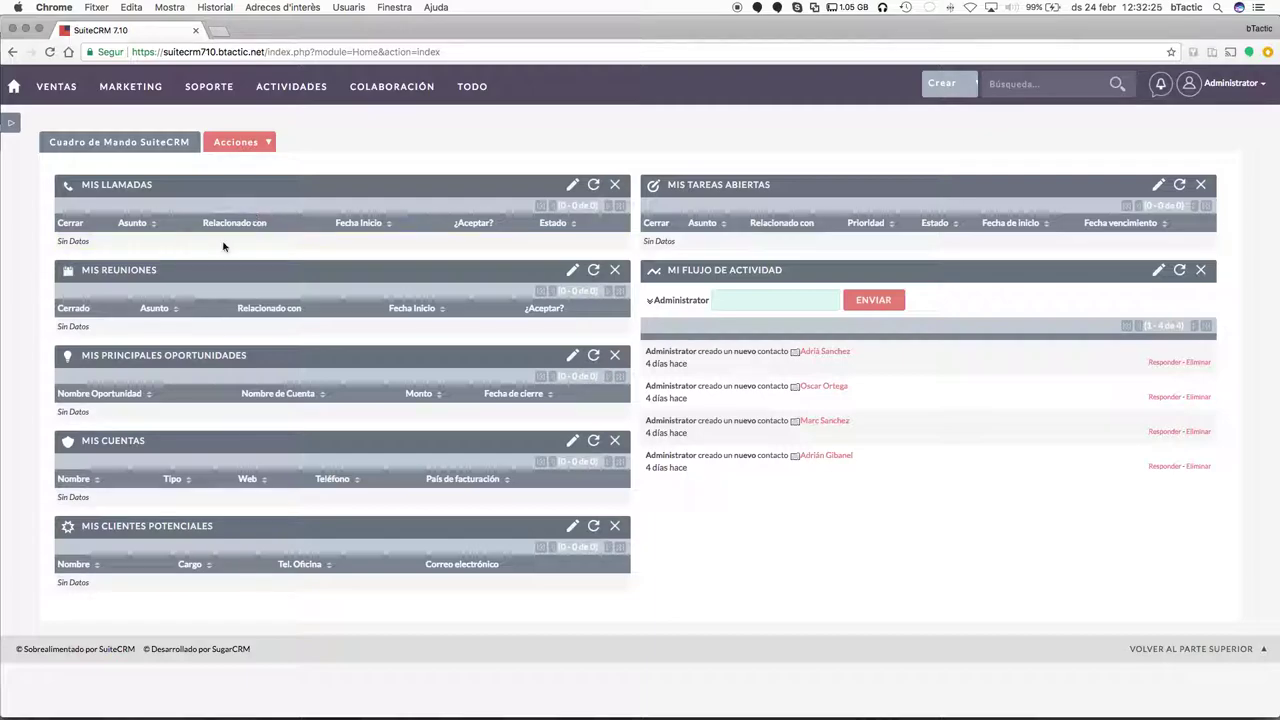
{"action": "left_click_drag", "start_coordinate": [197, 275], "coordinate": [794, 200]}
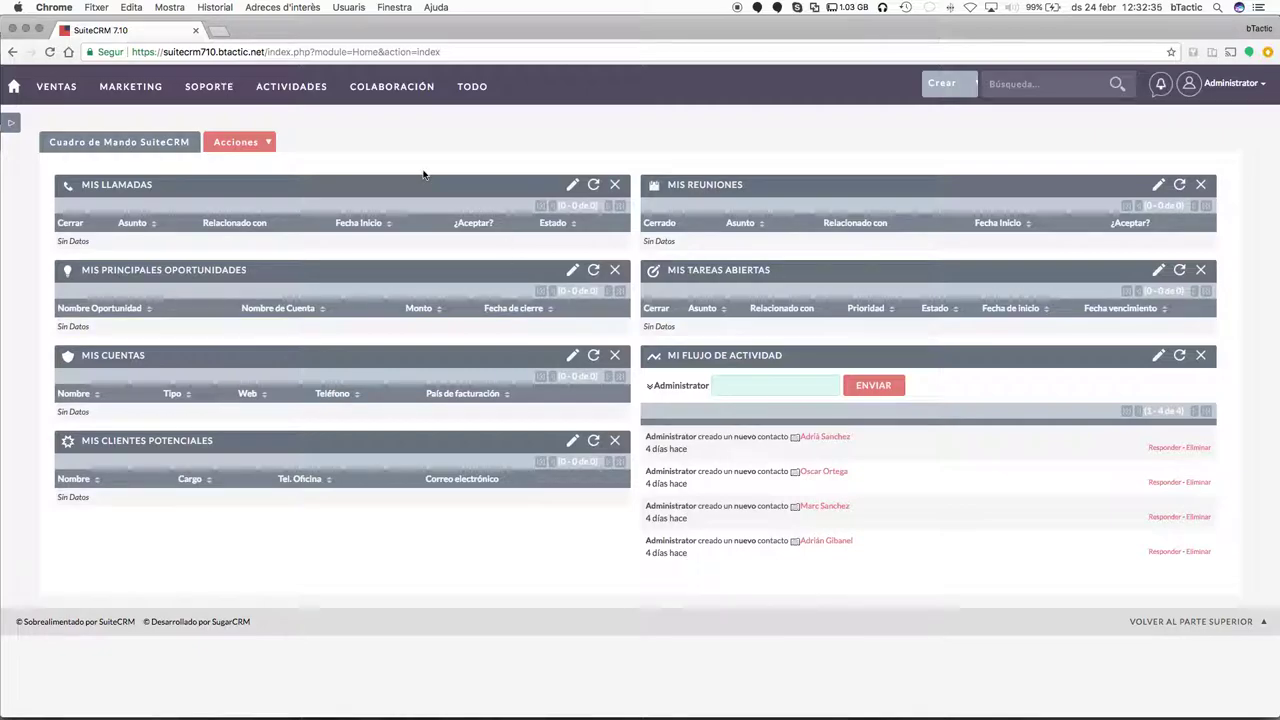
{"action": "left_click", "coordinate": [268, 145]}
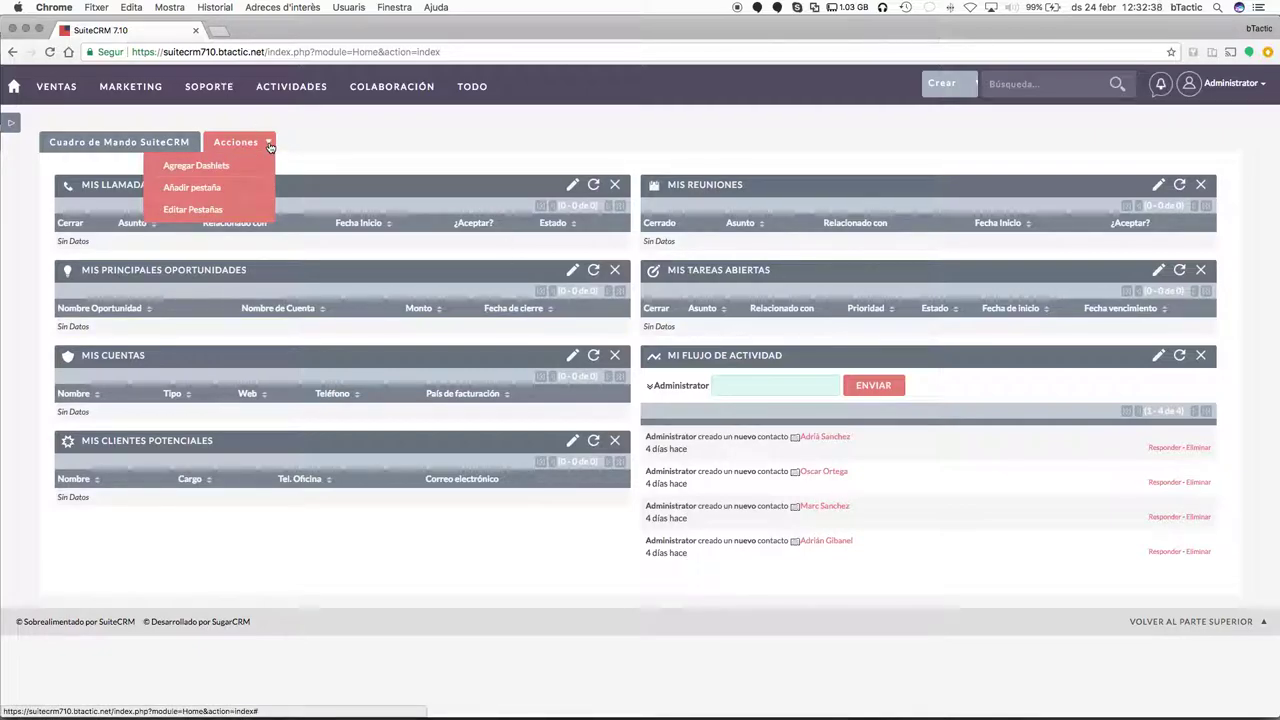
Add the Mi Calendario dashlet to the dashboard through Agregar Dashlets.
{"action": "left_click", "coordinate": [210, 167]}
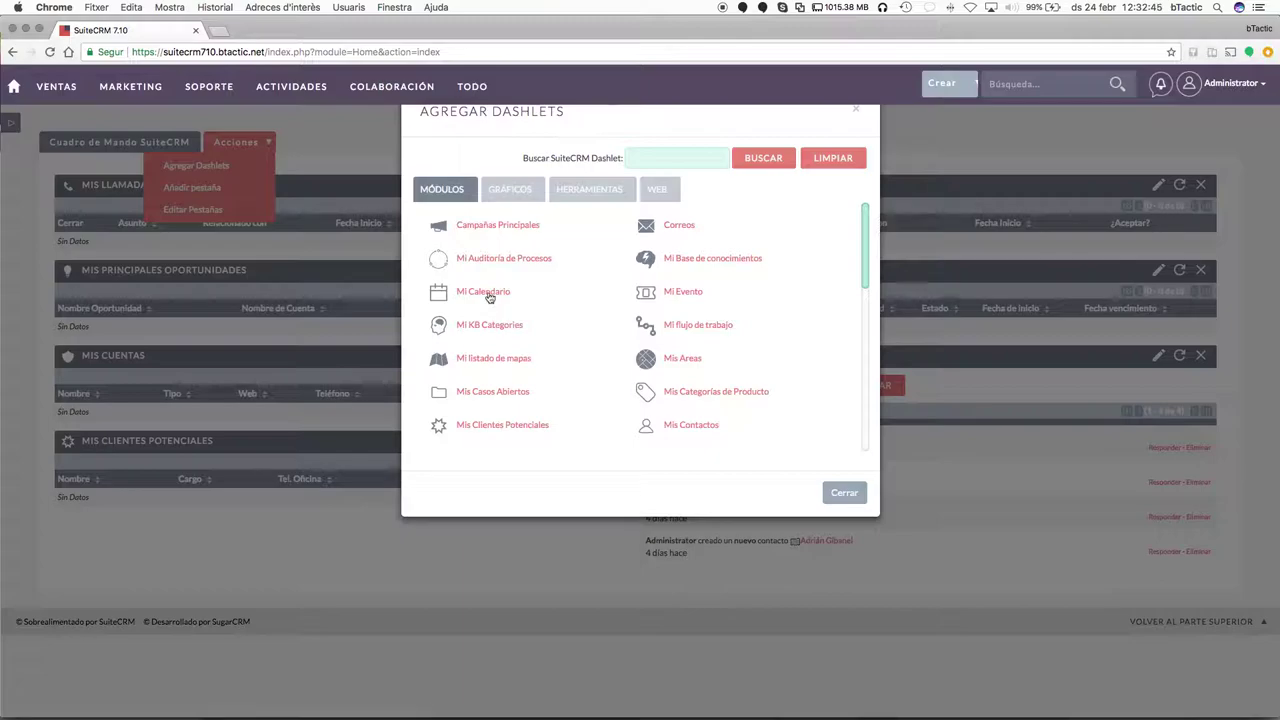
{"action": "left_click", "coordinate": [483, 292]}
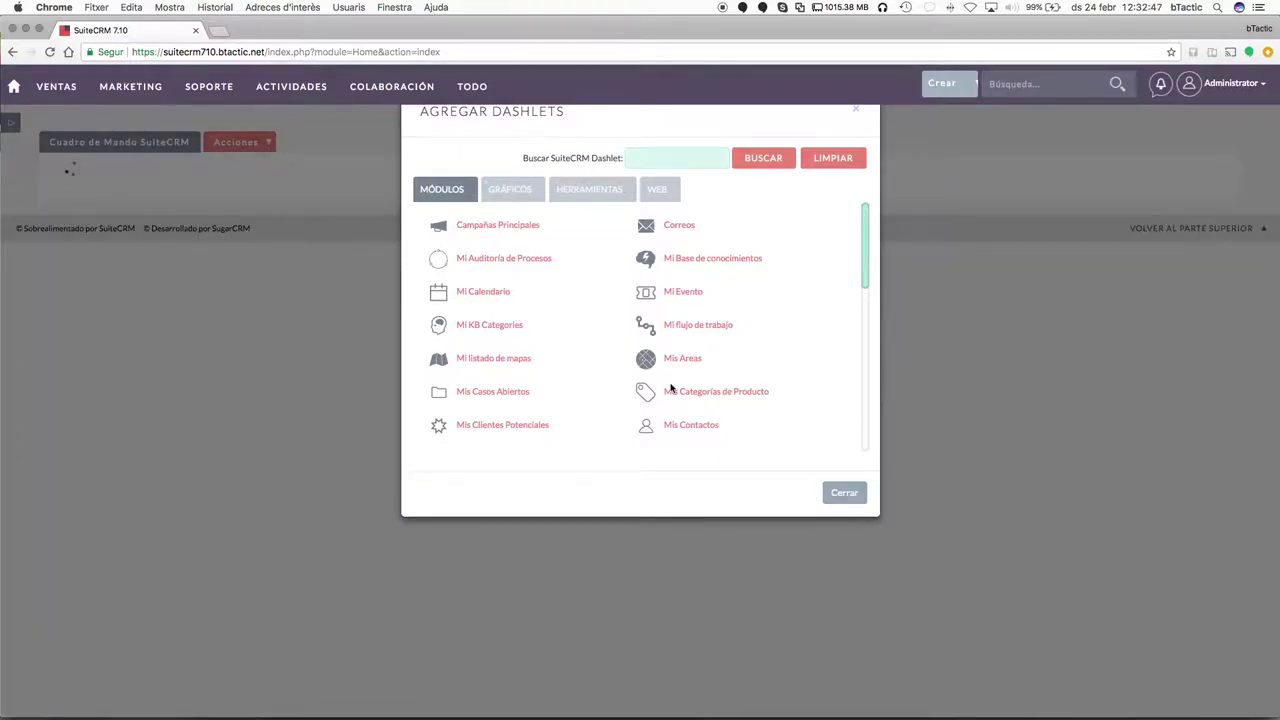
{"action": "left_click", "coordinate": [844, 494]}
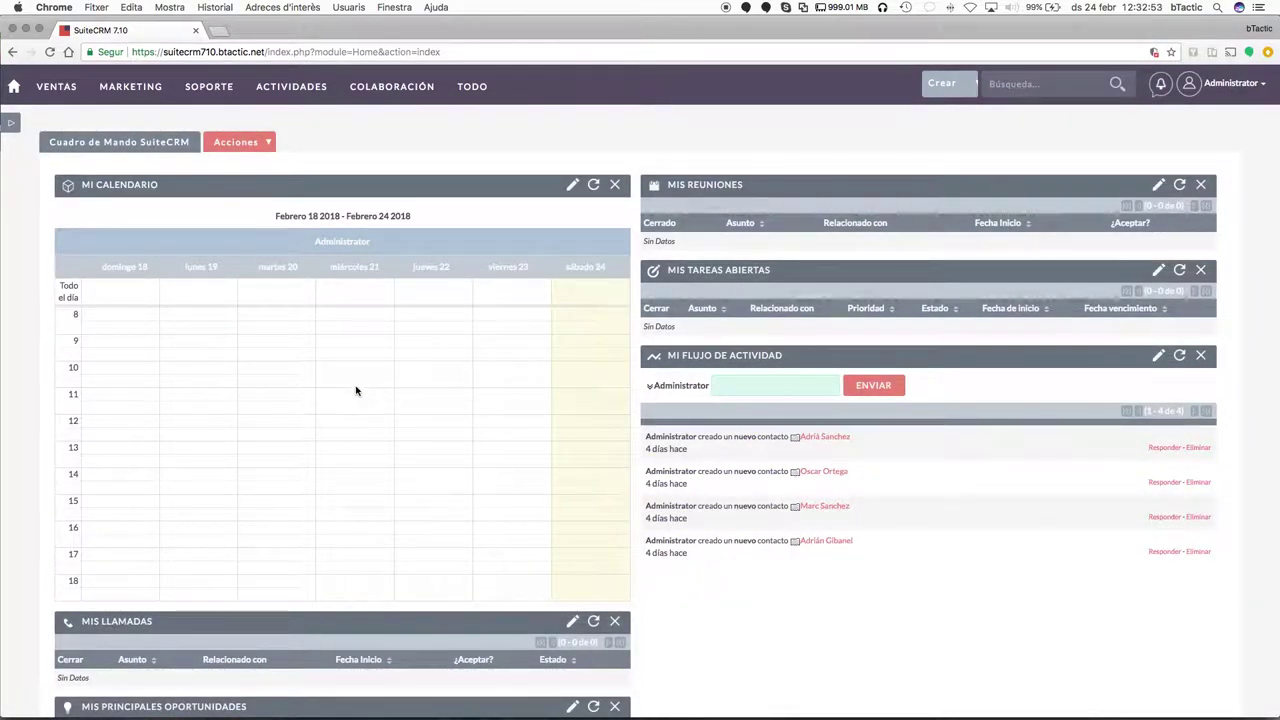
Start a call activity for Wednesday 21 at 10:30 from the calendar, then close it unsaved.
{"action": "left_click", "coordinate": [357, 391]}
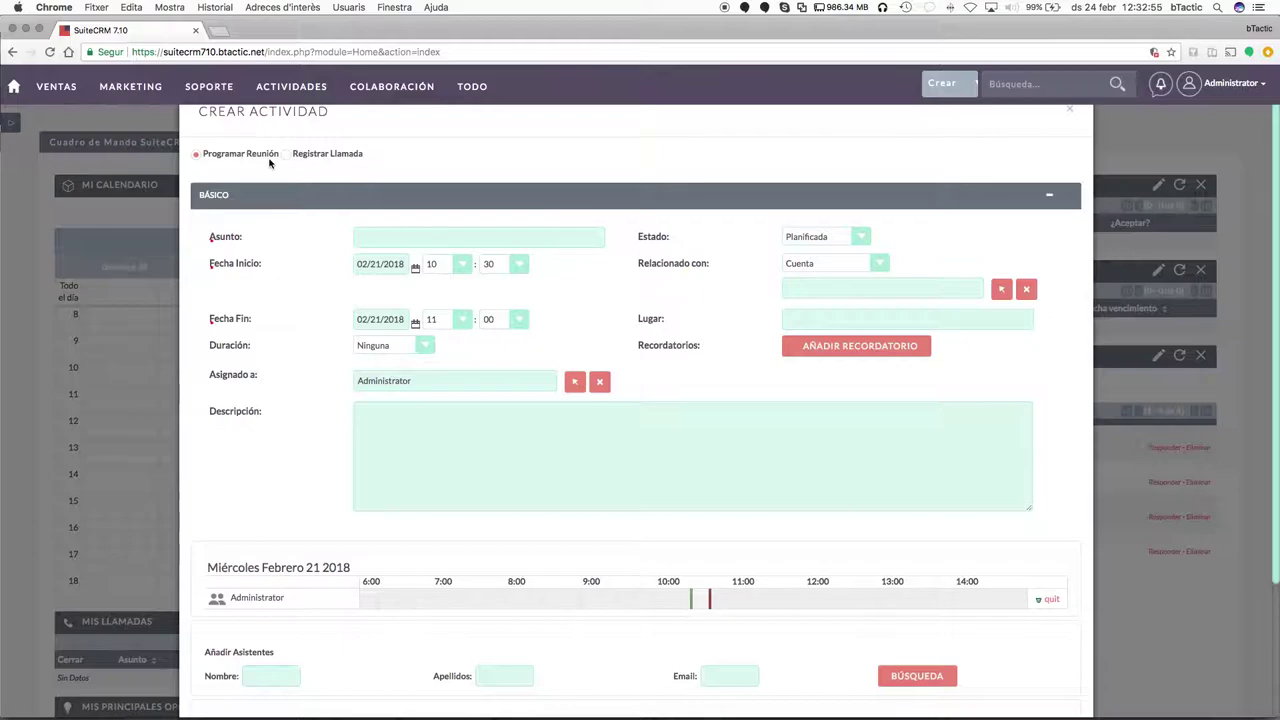
{"action": "left_click", "coordinate": [288, 155]}
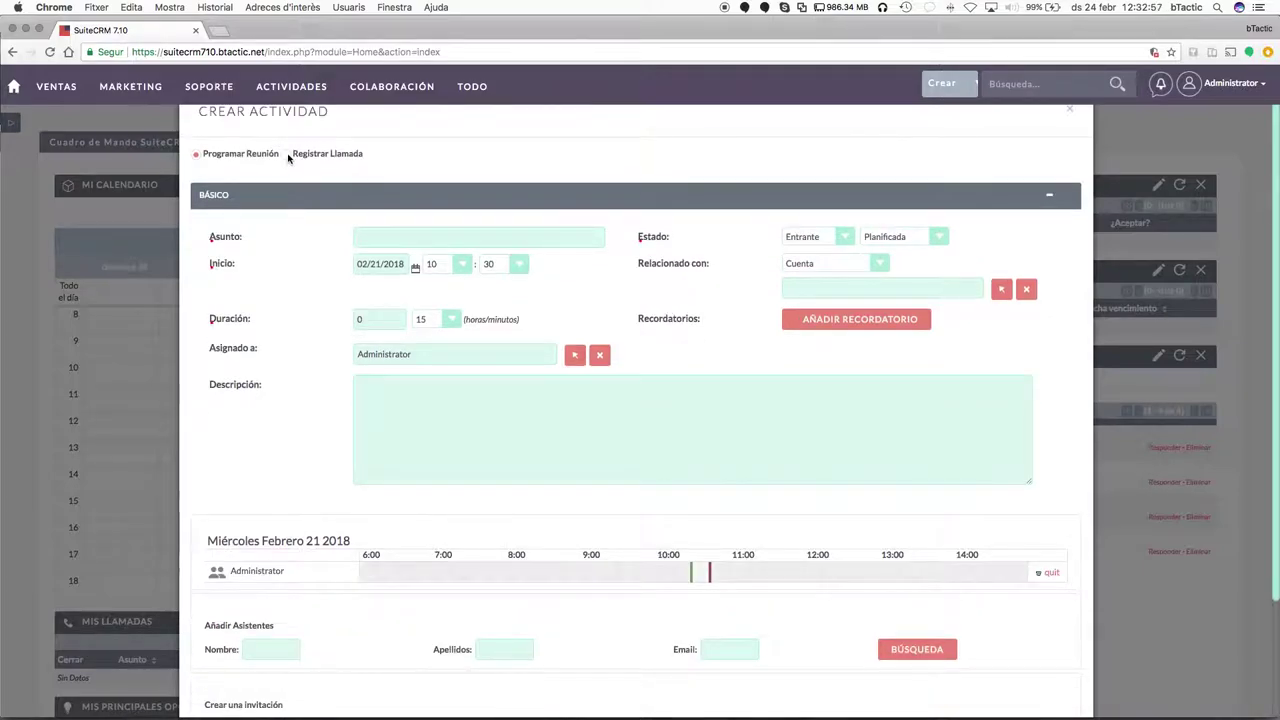
{"action": "scroll", "coordinate": [908, 429], "scroll_direction": "down", "scroll_amount": 2}
{"action": "scroll", "coordinate": [1035, 229], "scroll_direction": "up", "scroll_amount": 2}
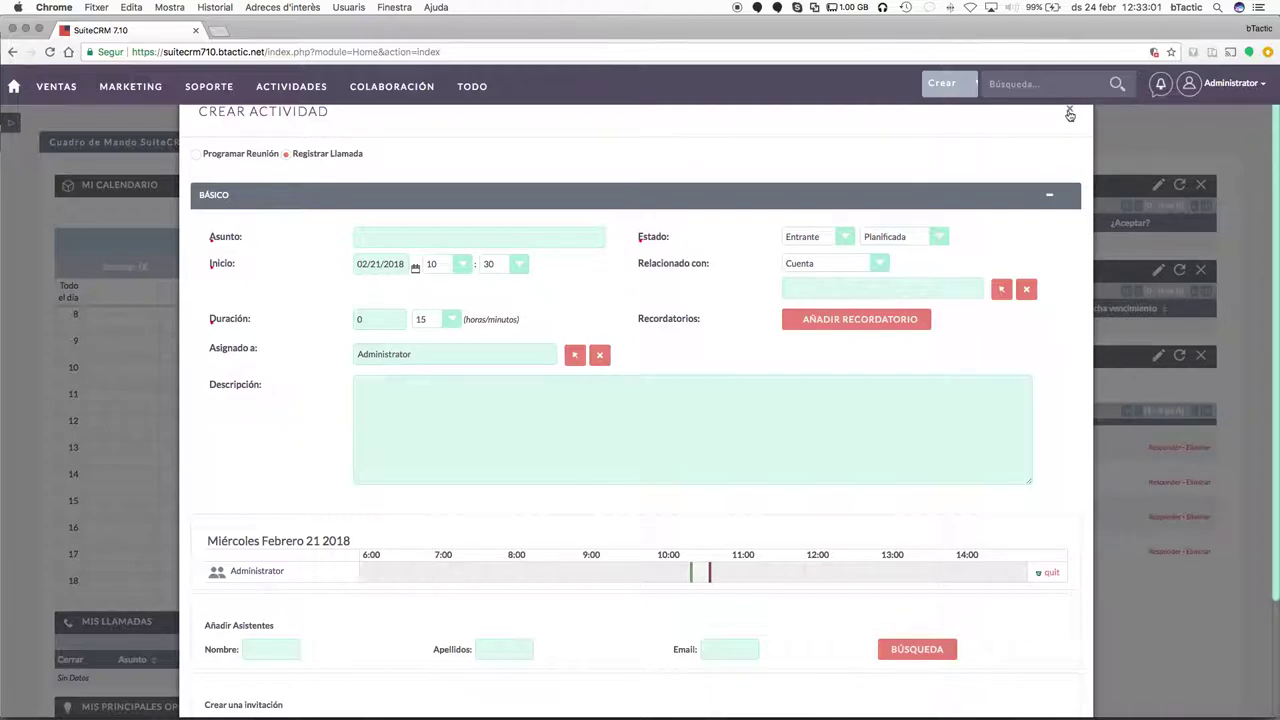
{"action": "left_click", "coordinate": [1069, 113]}
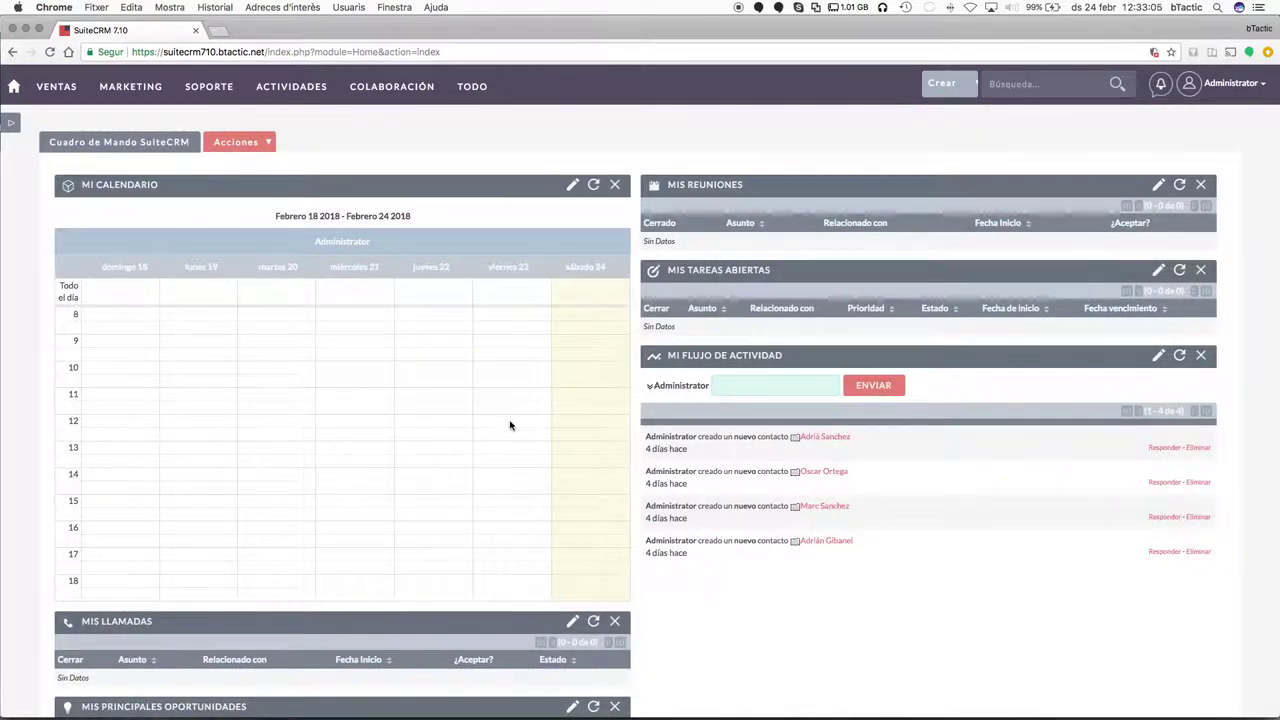
Create a calendar activity at 12:00, dated 02/26/2018, with subject 'Llamada'.
{"action": "left_click", "coordinate": [576, 427]}
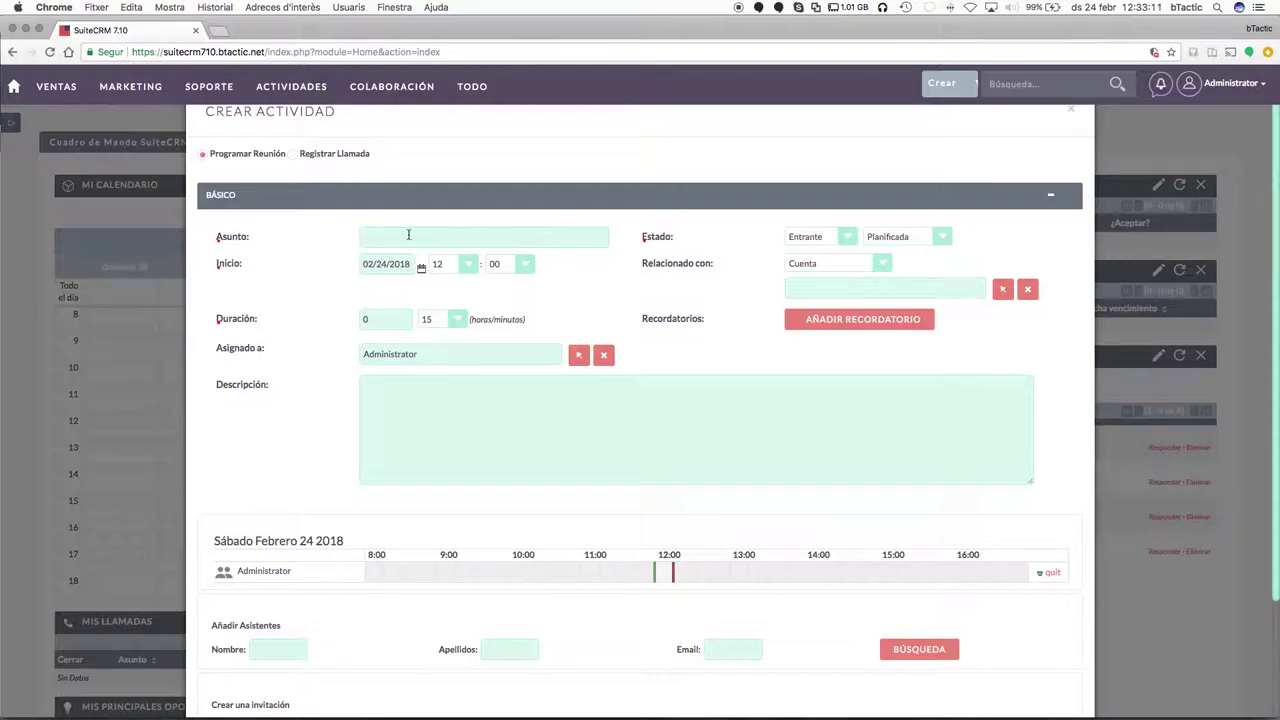
{"action": "left_click", "coordinate": [408, 235]}
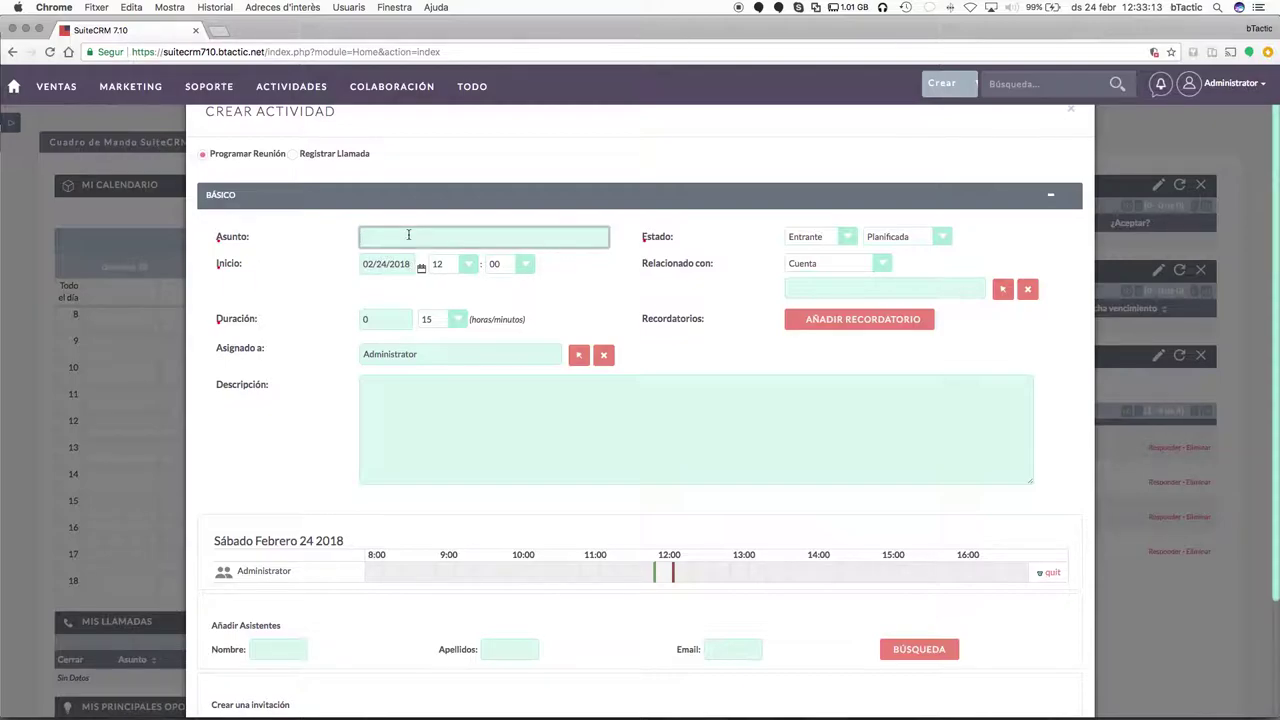
{"action": "left_click", "coordinate": [421, 267]}
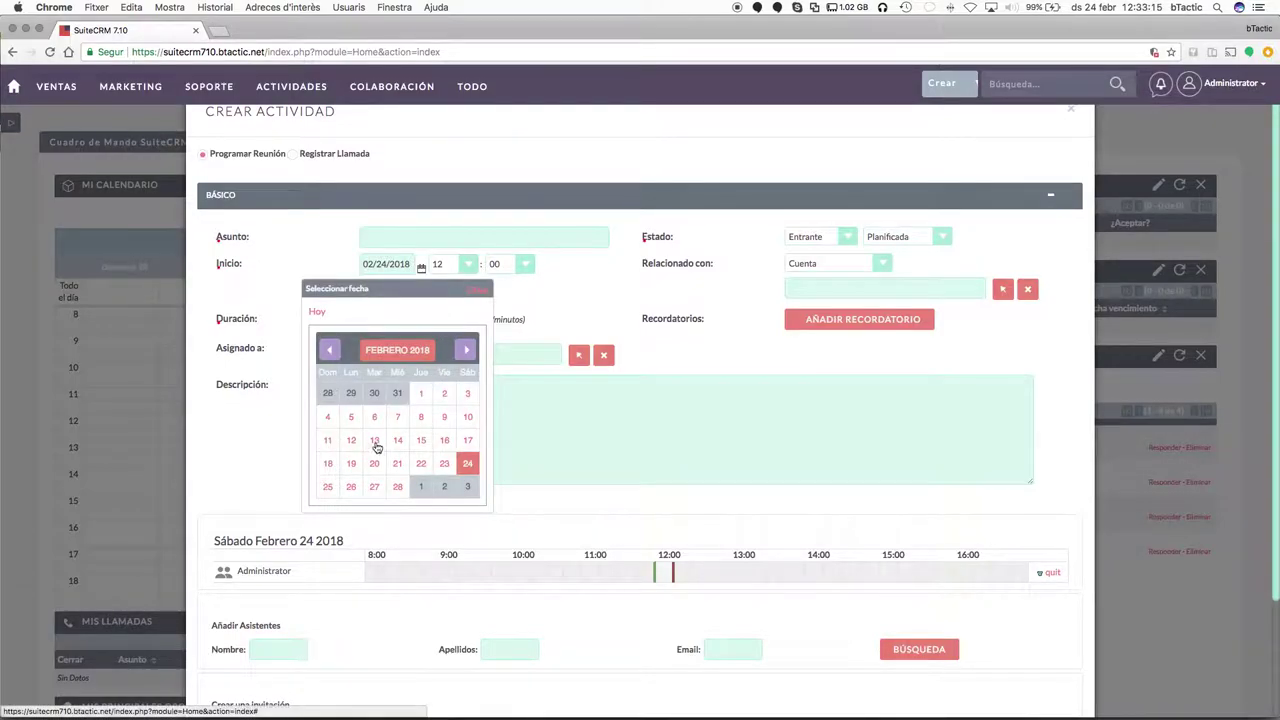
{"action": "left_click", "coordinate": [328, 488]}
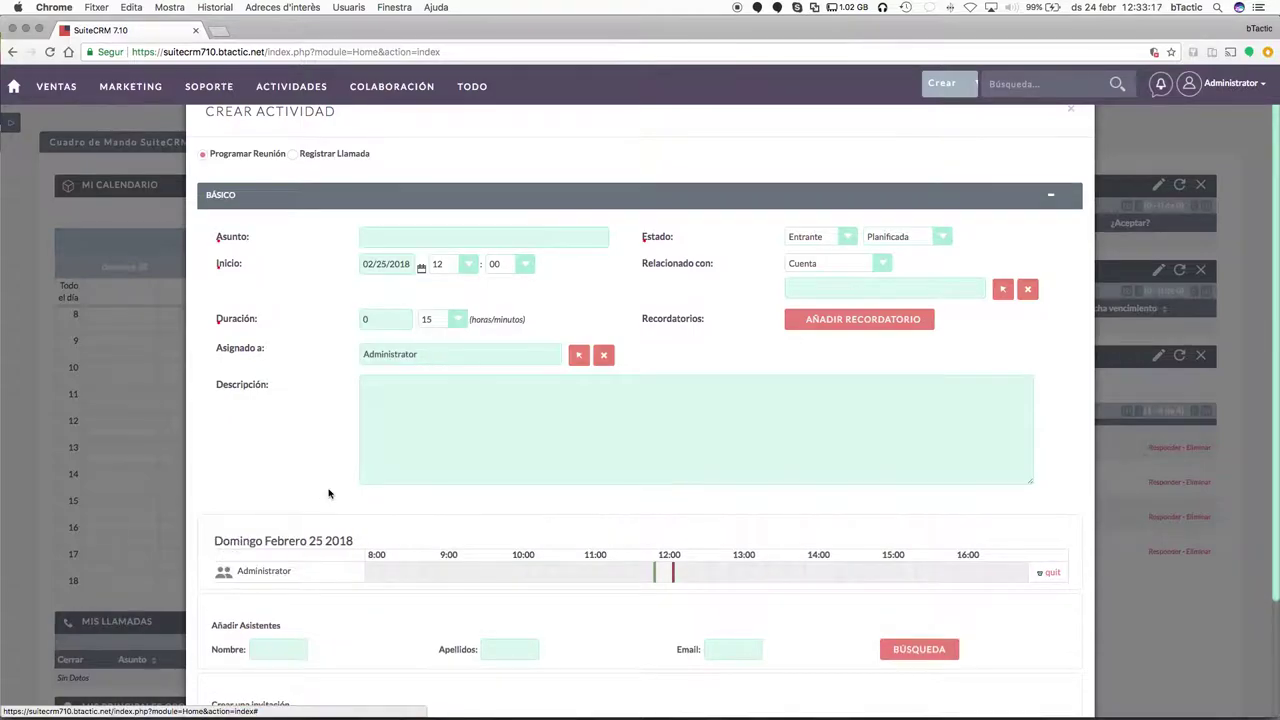
{"action": "left_click", "coordinate": [421, 268]}
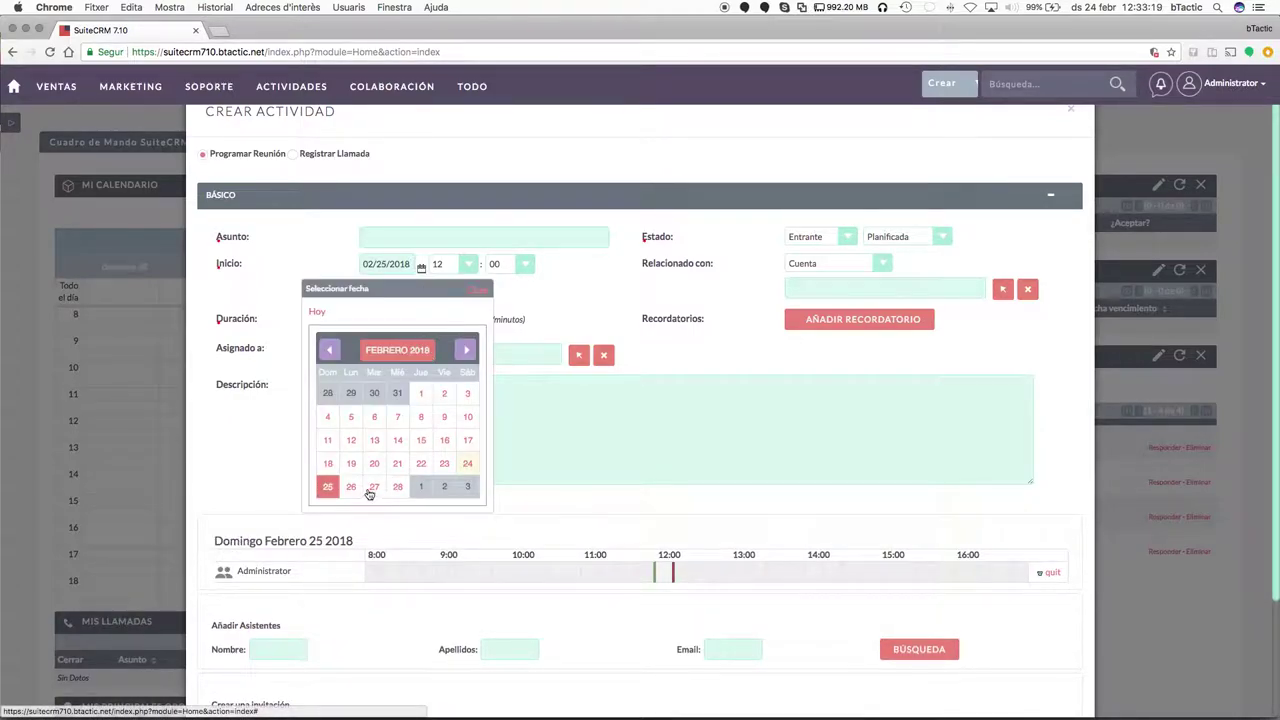
{"action": "left_click", "coordinate": [370, 490]}
{"action": "left_click", "coordinate": [483, 237]}
{"action": "type", "text": "Llamada cliente"}
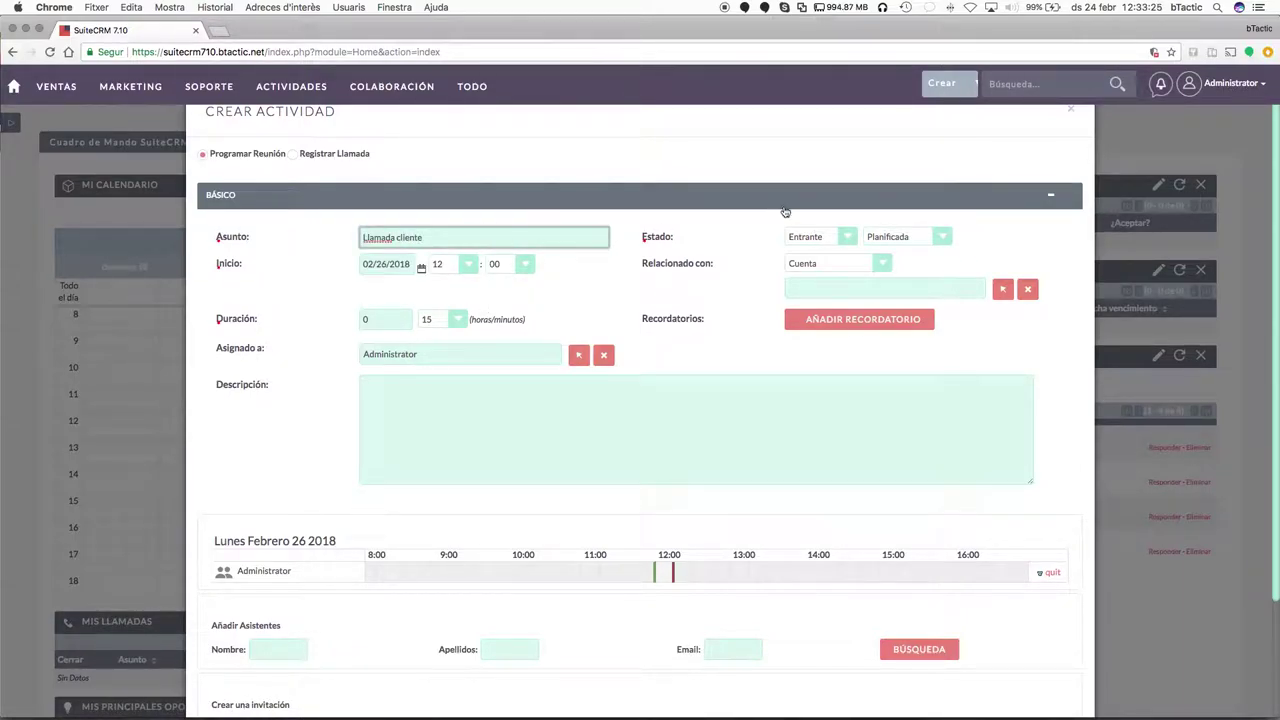
Relate the activity to the BTACTIC account and save it.
{"action": "left_click", "coordinate": [902, 285]}
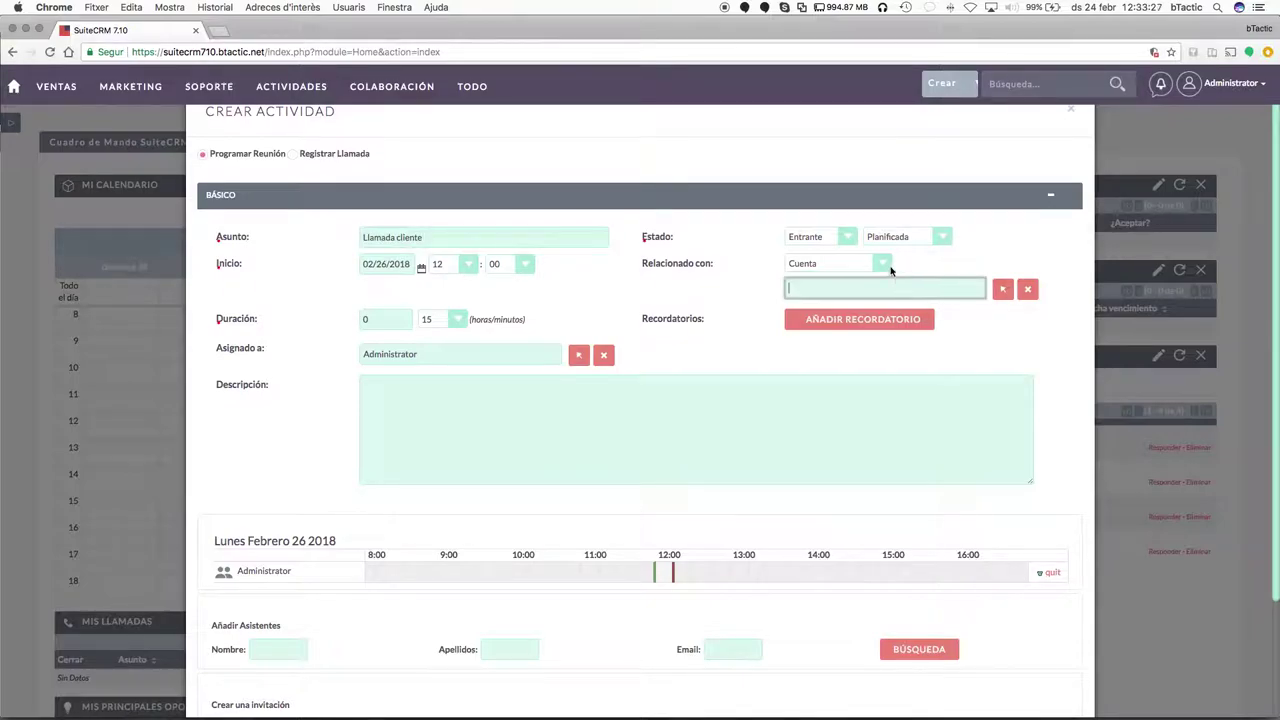
{"action": "left_click", "coordinate": [1001, 290]}
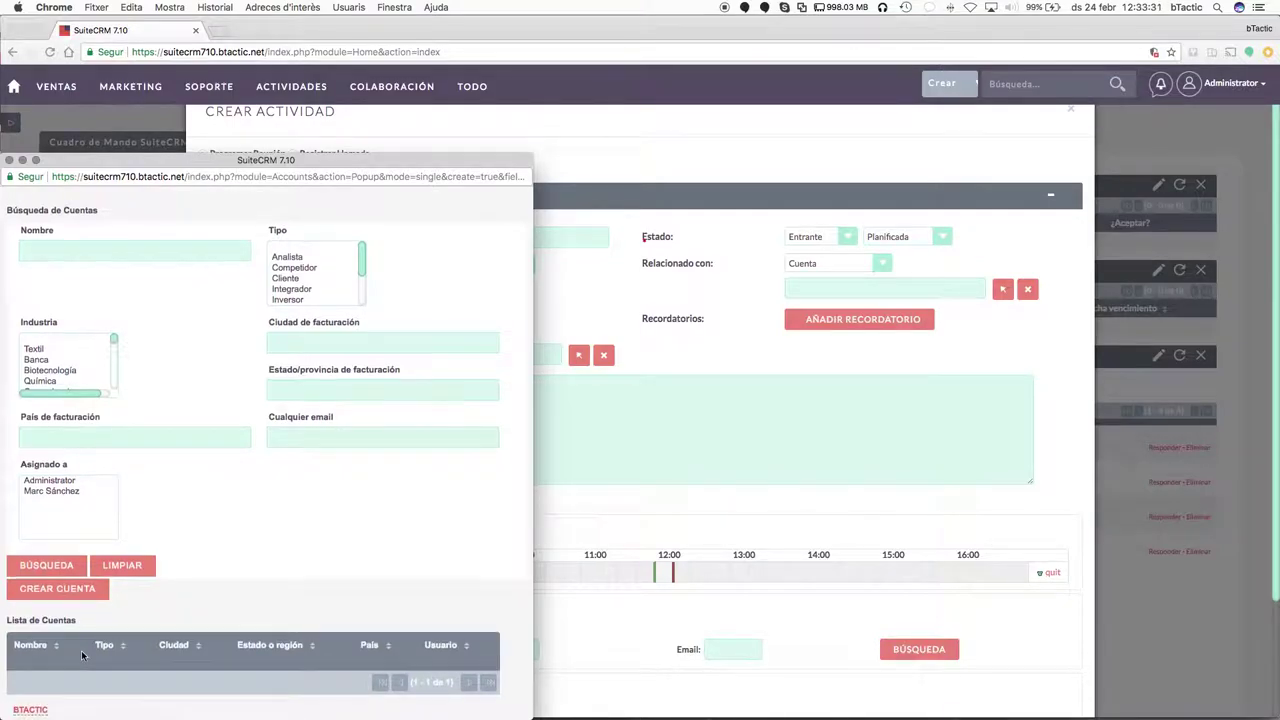
{"action": "scroll", "coordinate": [81, 650], "scroll_direction": "down", "scroll_amount": 2}
{"action": "left_click", "coordinate": [40, 664]}
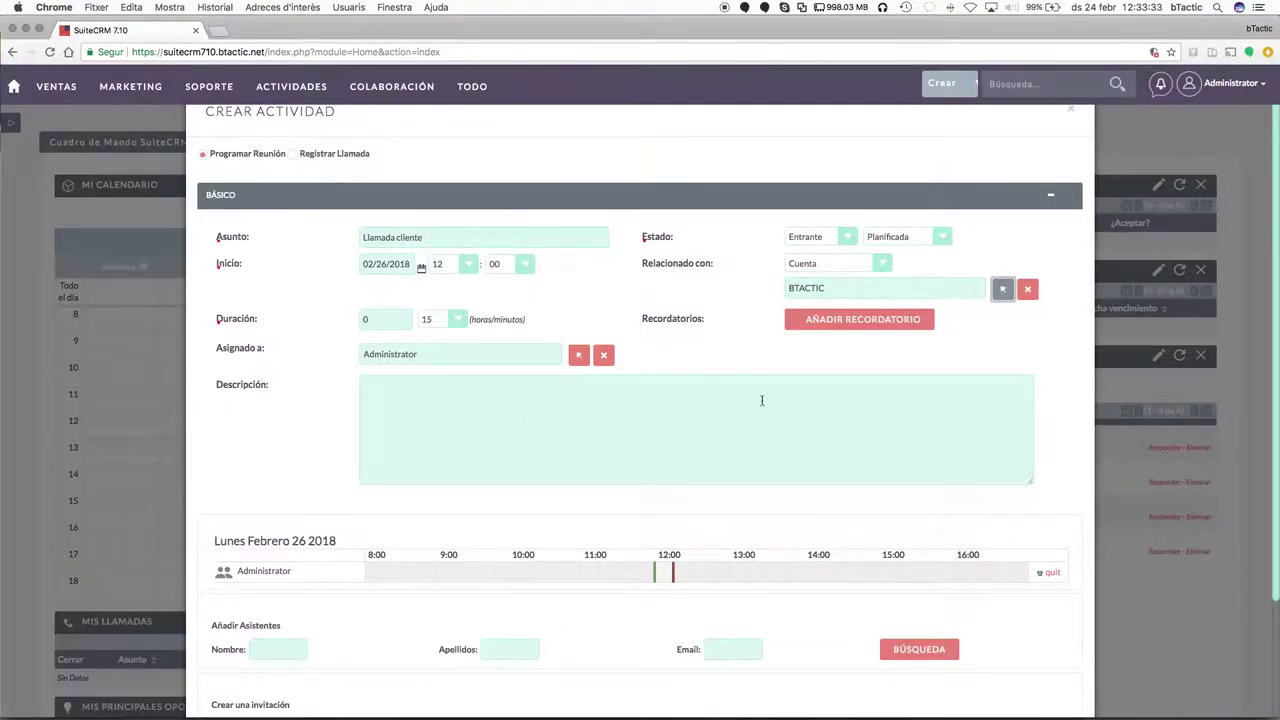
{"action": "scroll", "coordinate": [794, 408], "scroll_direction": "down", "scroll_amount": 3}
{"action": "scroll", "coordinate": [729, 461], "scroll_direction": "up", "scroll_amount": 1}
{"action": "scroll", "coordinate": [729, 461], "scroll_direction": "down", "scroll_amount": 1}
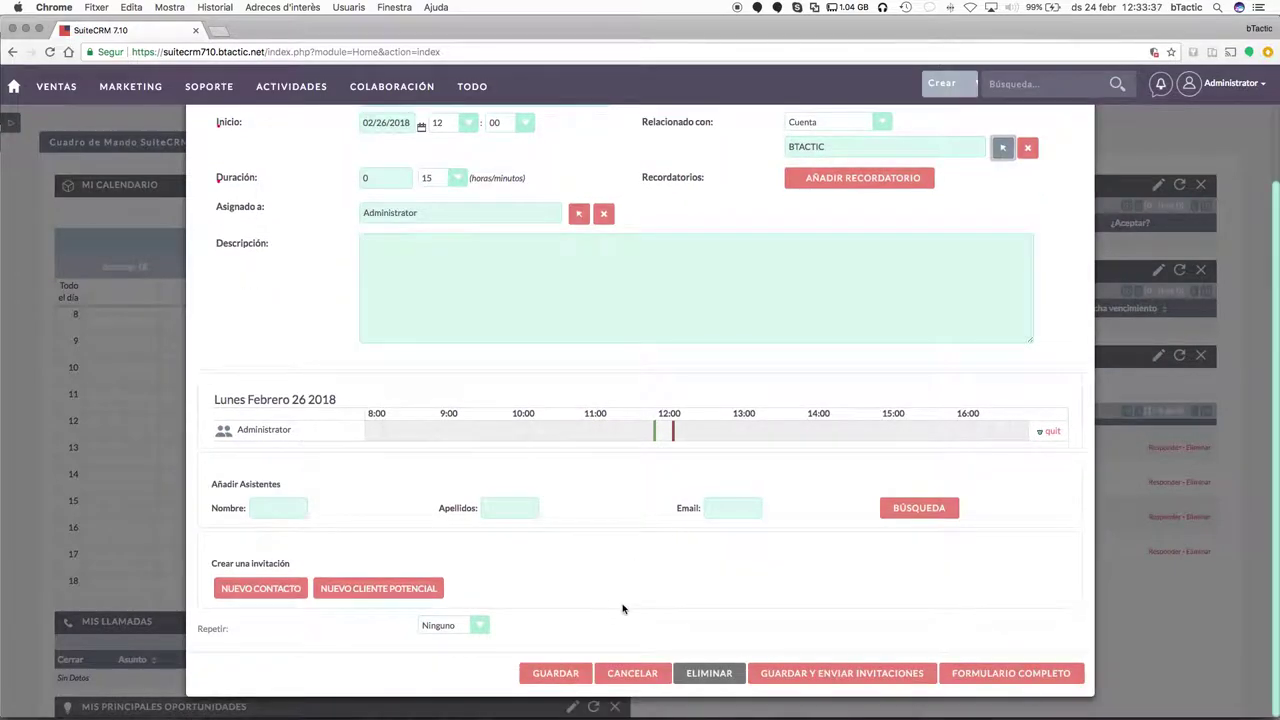
{"action": "left_click", "coordinate": [555, 673]}
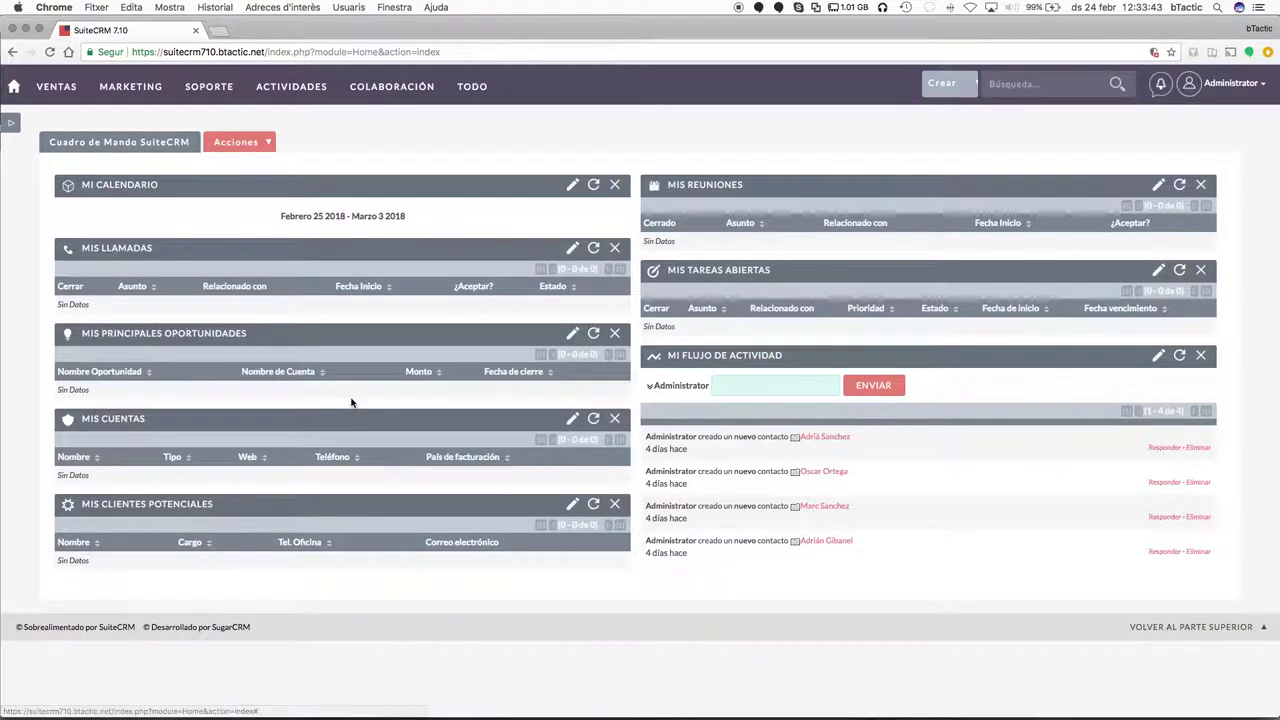
Refresh and reload the home dashboard so Mis Llamadas lists the BTACTIC call for 02/26/2018.
{"action": "left_click", "coordinate": [594, 186]}
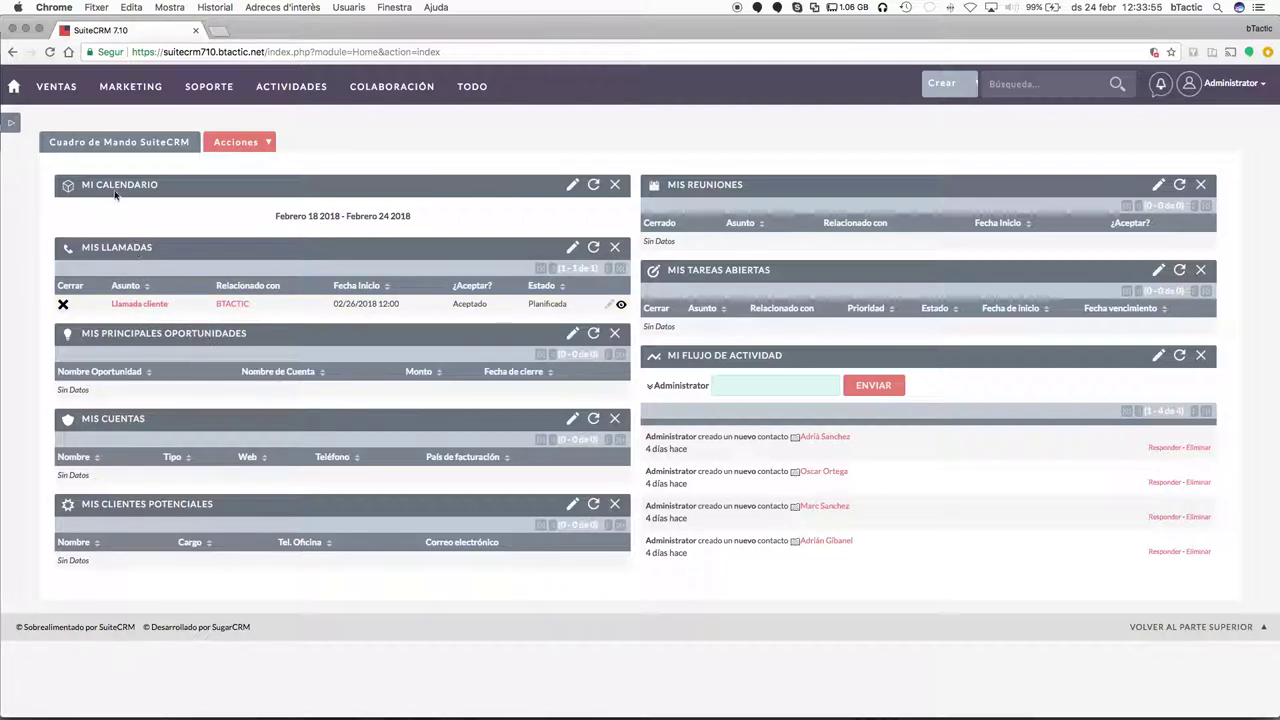
{"action": "left_click", "coordinate": [14, 86]}
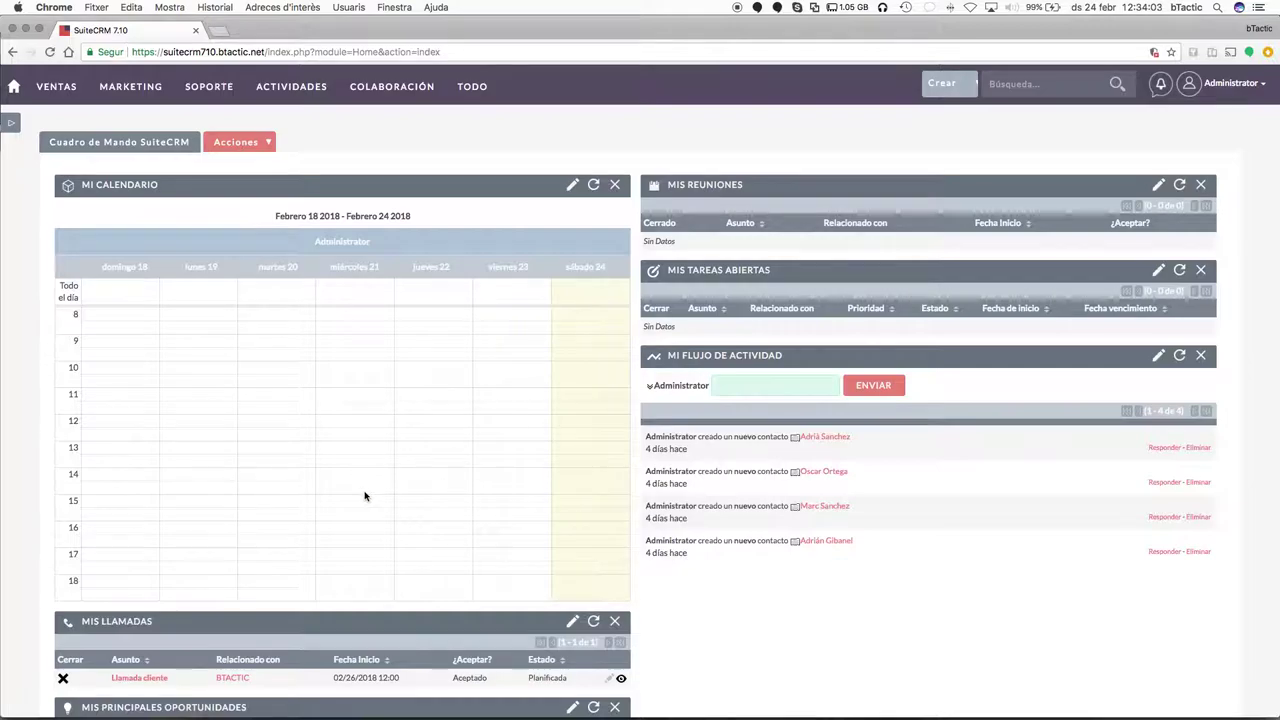
{"action": "scroll", "coordinate": [363, 494], "scroll_direction": "down", "scroll_amount": 3}
{"action": "scroll", "coordinate": [494, 594], "scroll_direction": "down", "scroll_amount": 3}
{"action": "scroll", "coordinate": [416, 492], "scroll_direction": "down", "scroll_amount": 2}
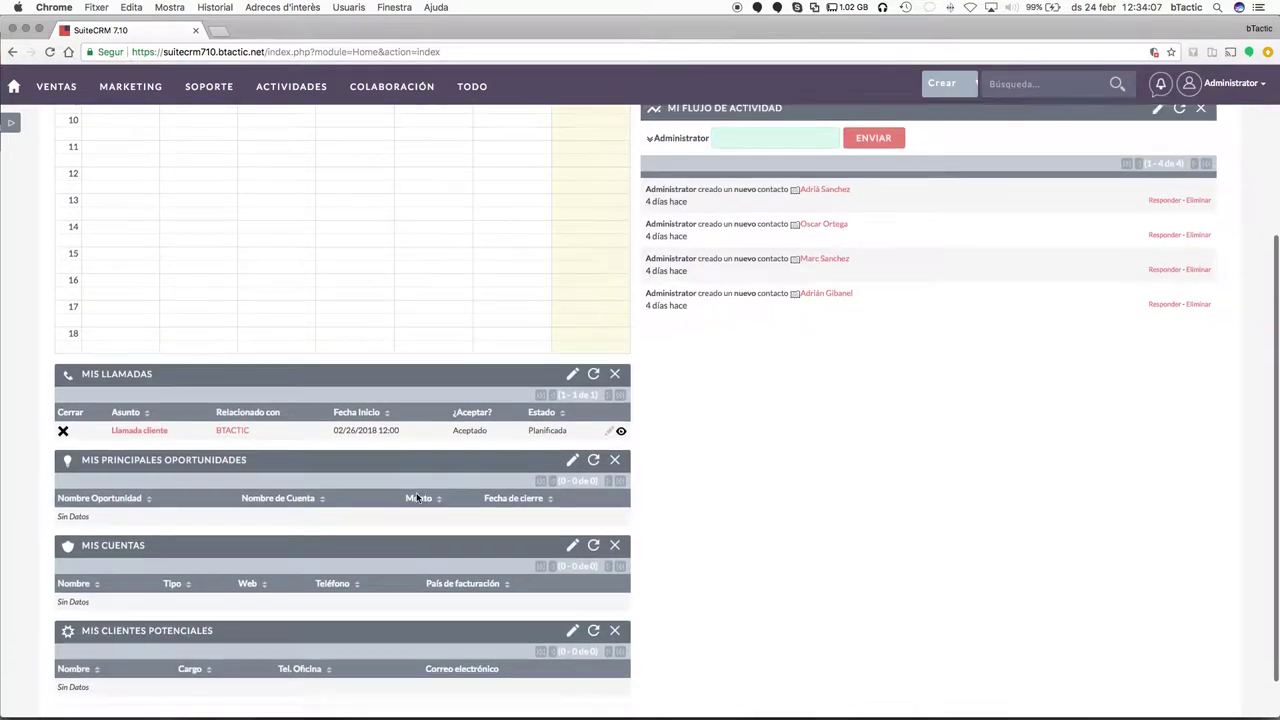
{"action": "scroll", "coordinate": [510, 467], "scroll_direction": "up", "scroll_amount": 8}
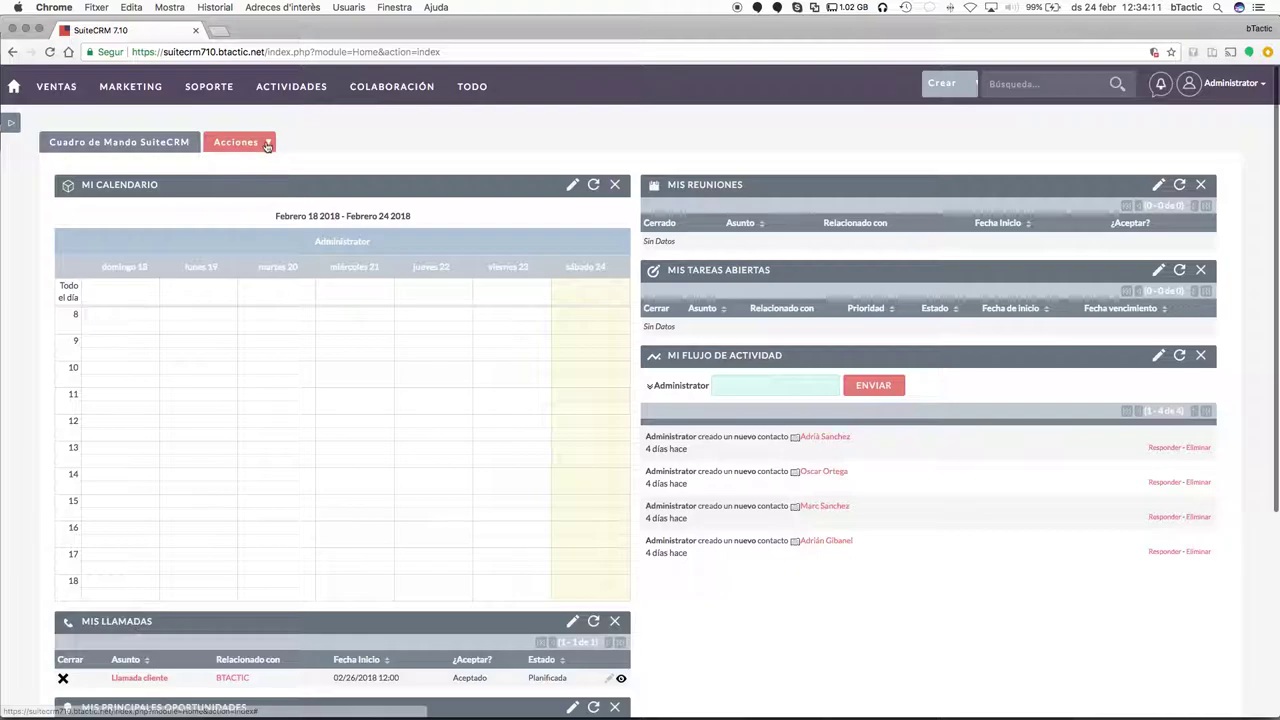
Add a new dashboard page named Ventas with 3 columns.
{"action": "left_click", "coordinate": [267, 143]}
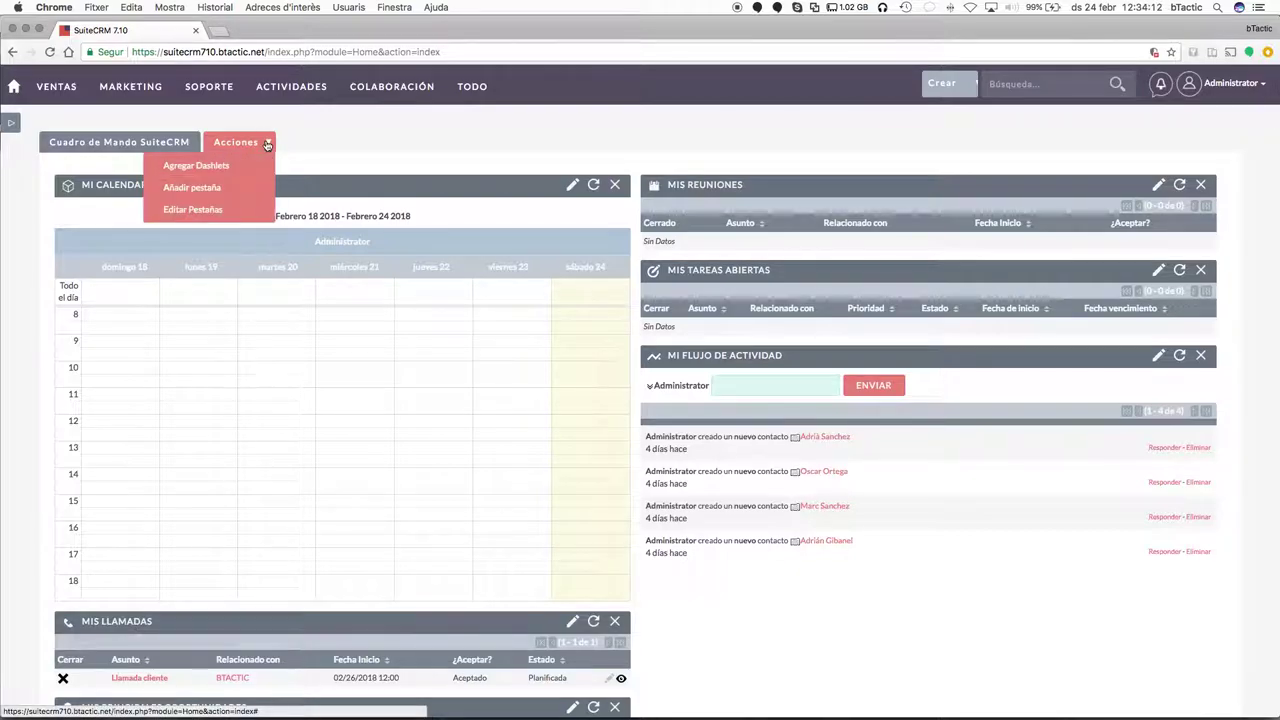
{"action": "left_click", "coordinate": [201, 188]}
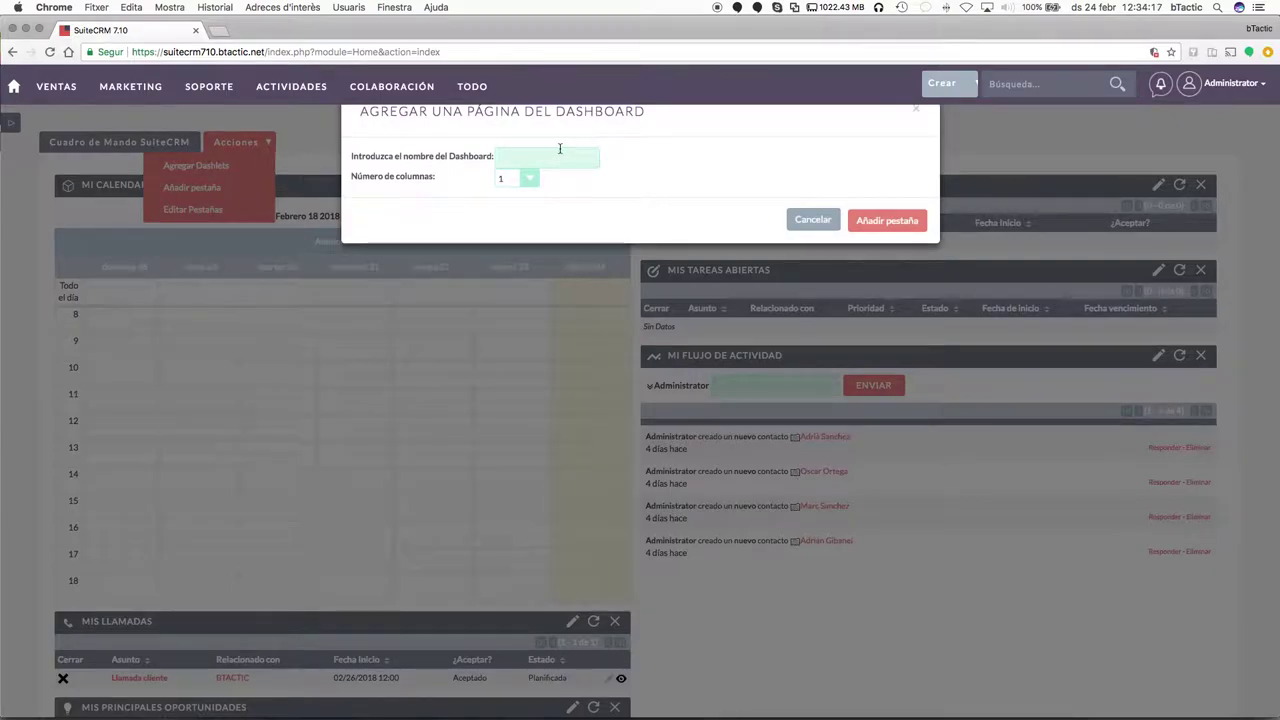
{"action": "left_click", "coordinate": [560, 148]}
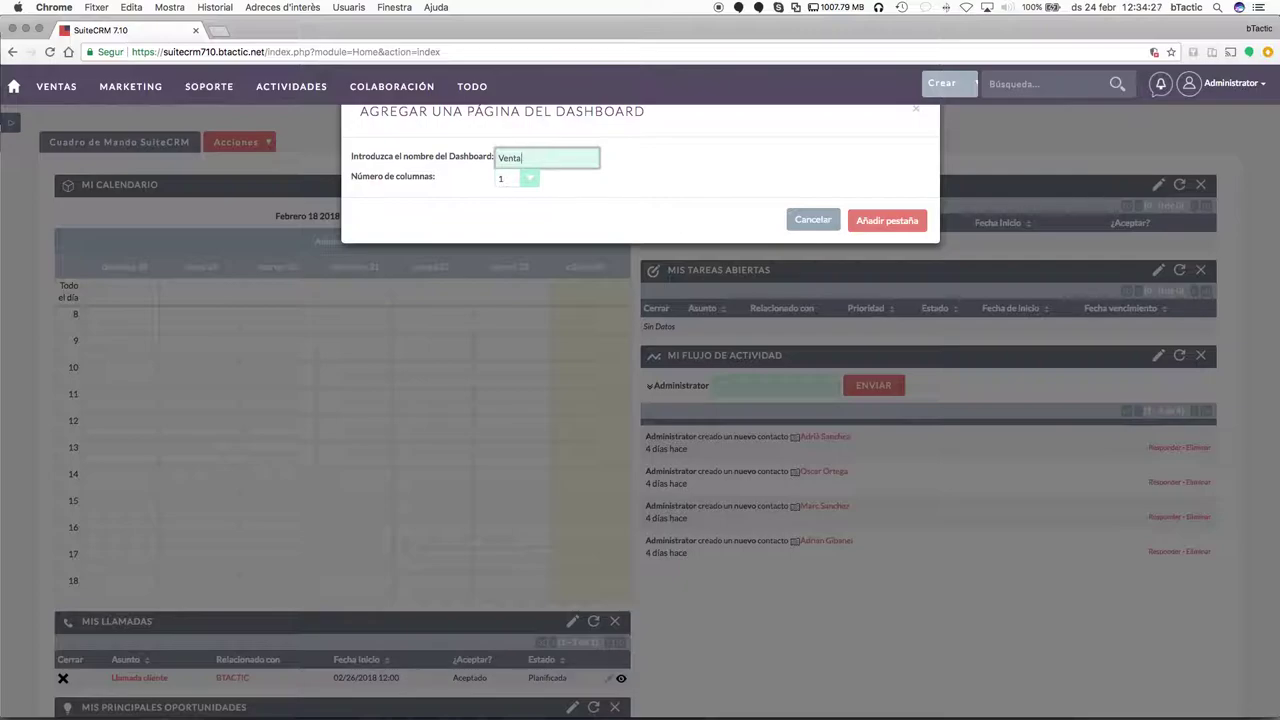
{"action": "left_click", "coordinate": [527, 181]}
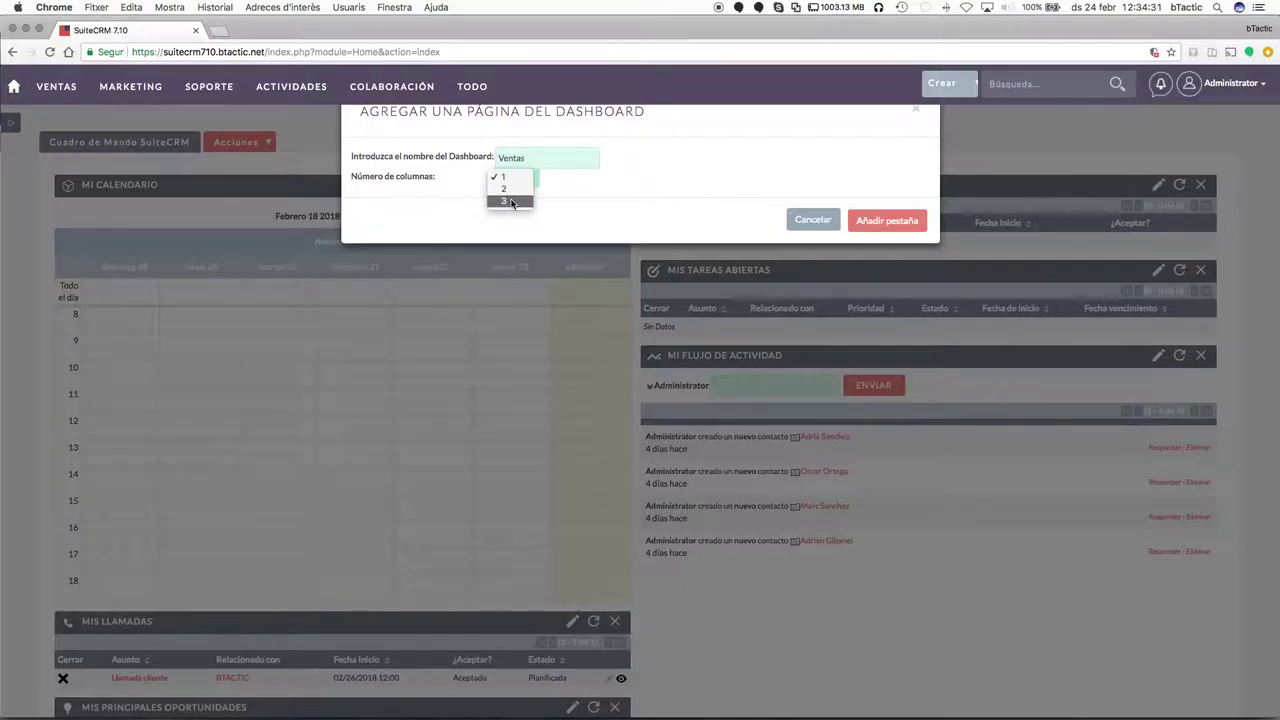
{"action": "left_click", "coordinate": [512, 202]}
{"action": "left_click", "coordinate": [900, 221]}
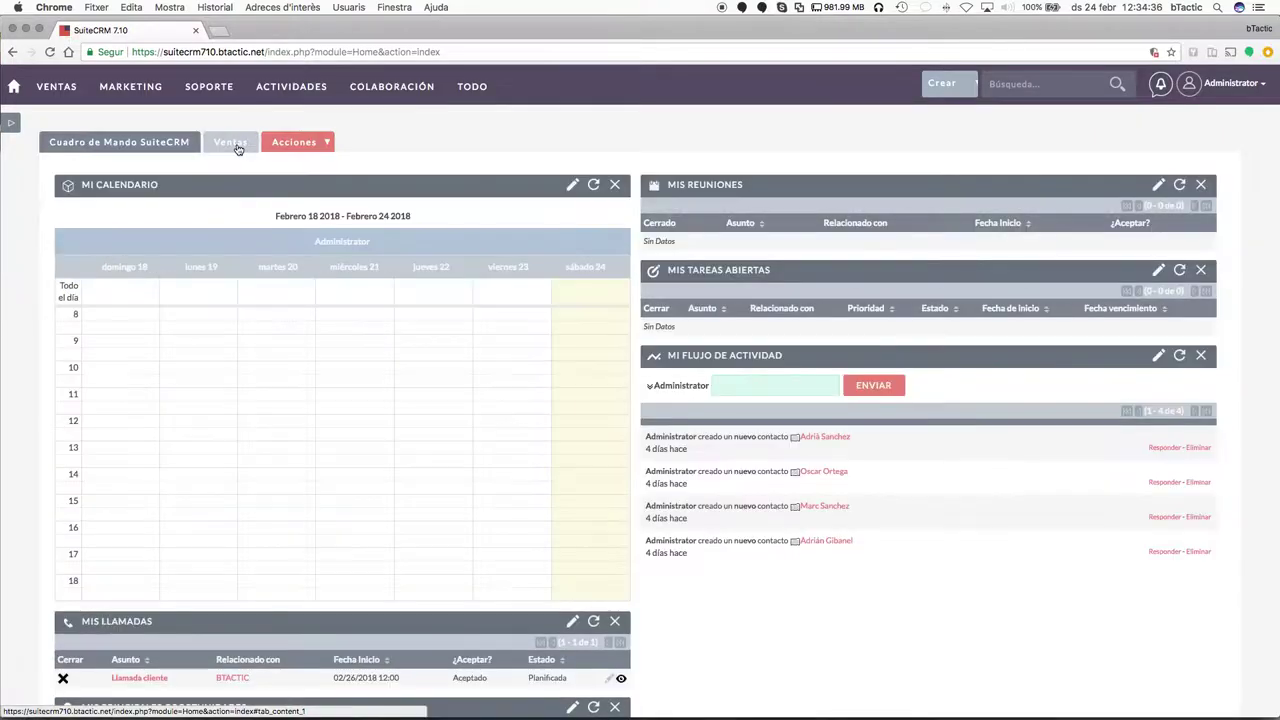
On the Ventas page, add the Todas las Oportunidades por Origen y Resultado chart dashlet.
{"action": "left_click", "coordinate": [238, 146]}
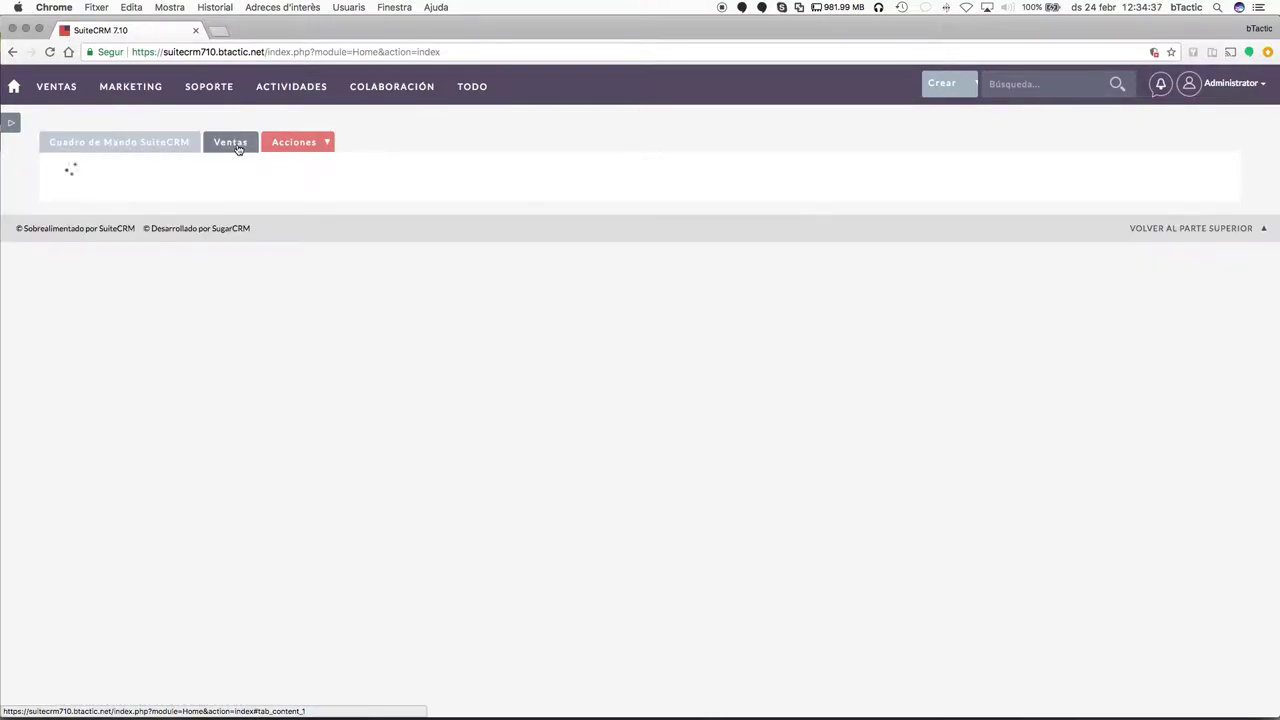
{"action": "left_click", "coordinate": [327, 145]}
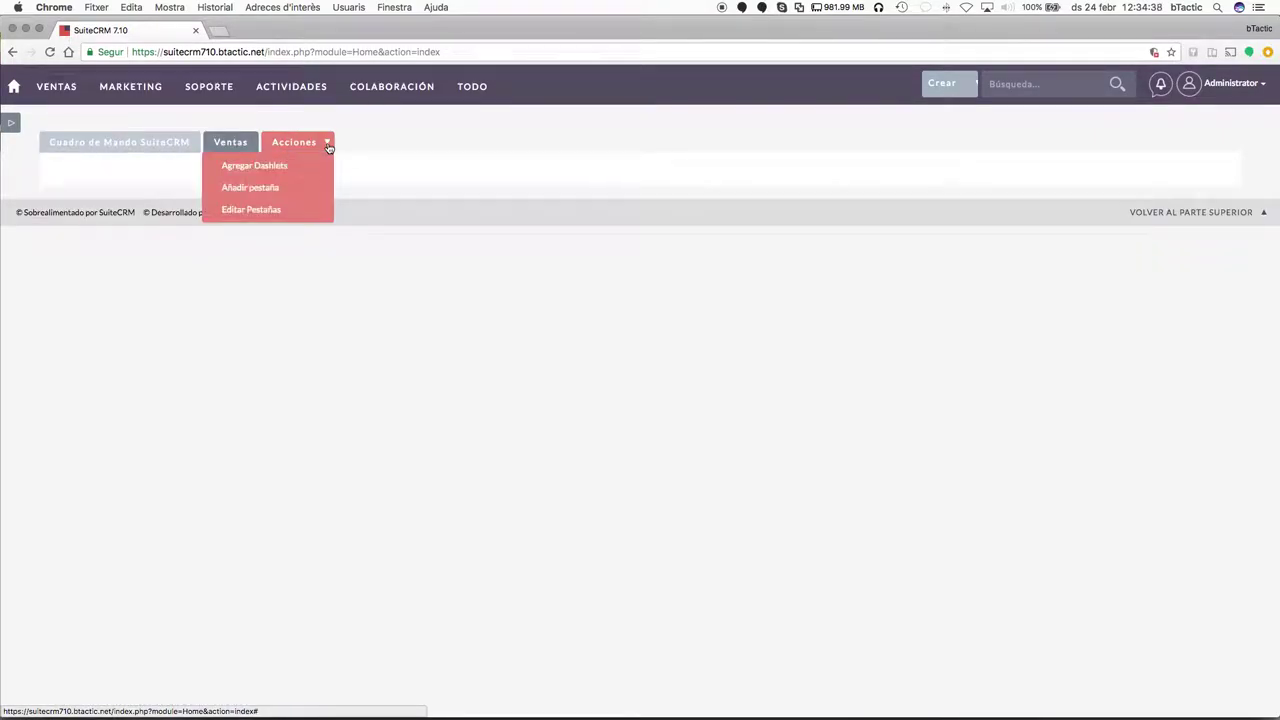
{"action": "left_click", "coordinate": [276, 167]}
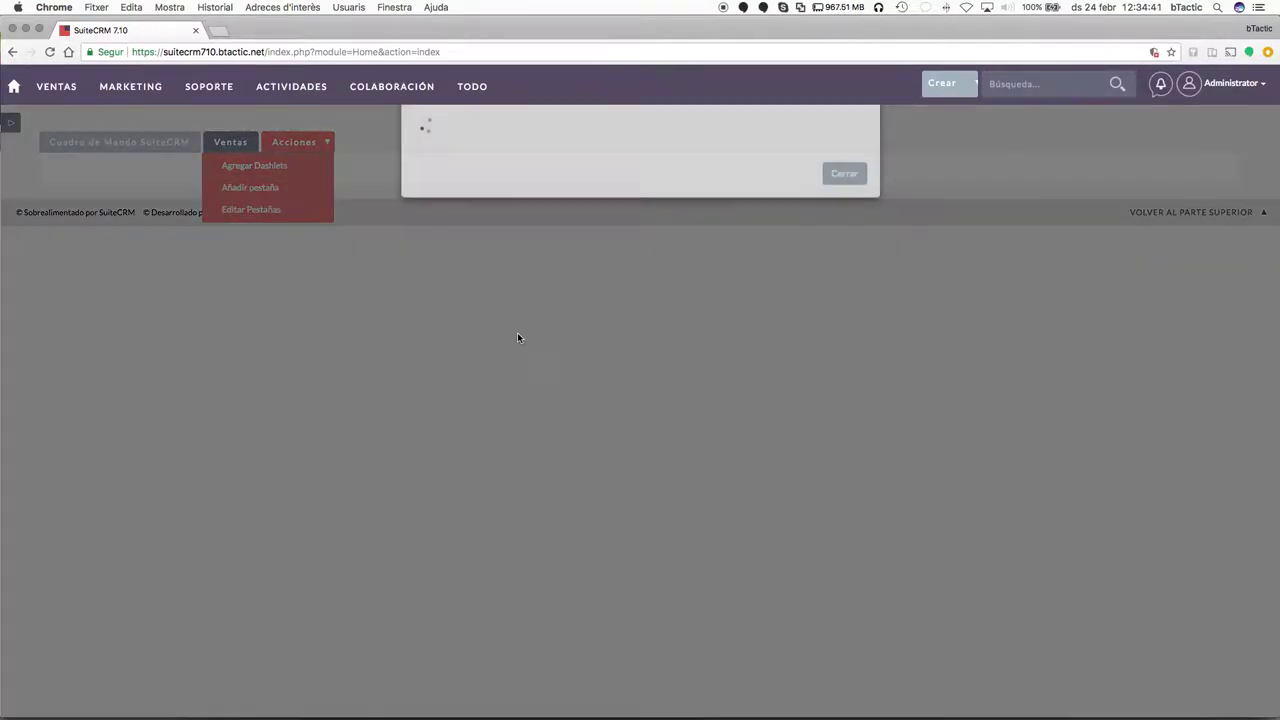
{"action": "left_click", "coordinate": [516, 188]}
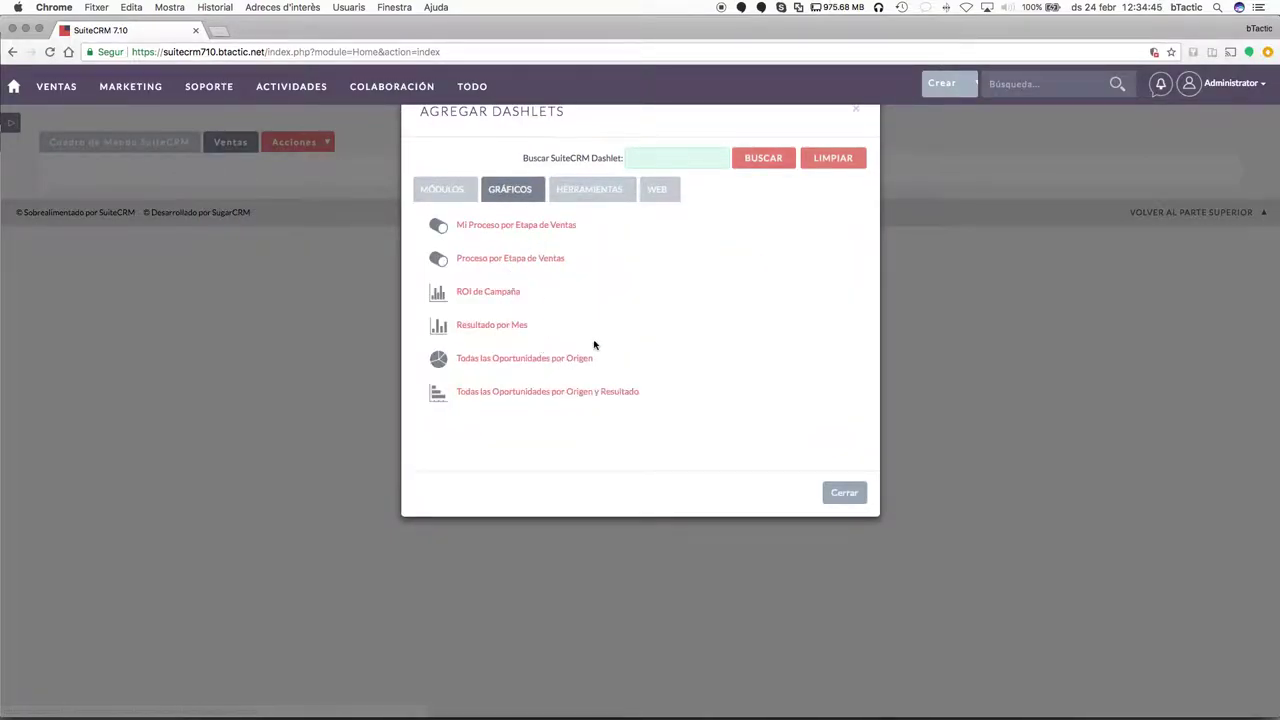
{"action": "left_click", "coordinate": [524, 392]}
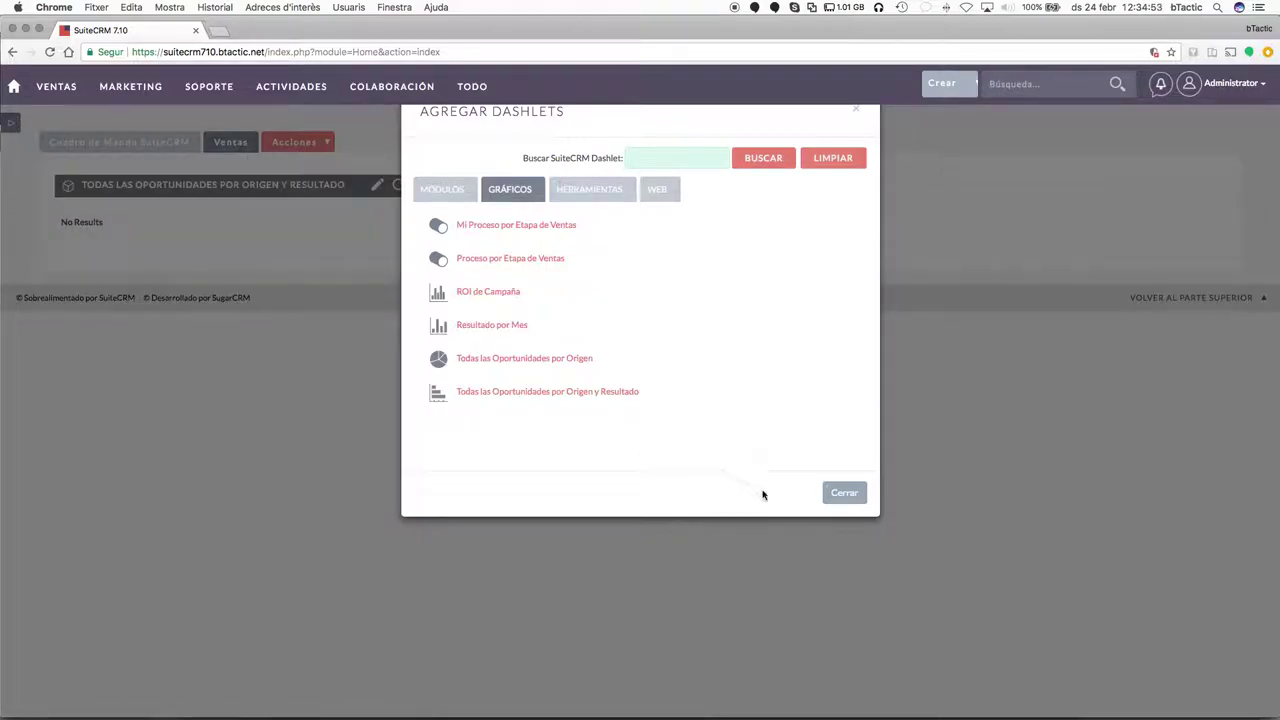
{"action": "left_click", "coordinate": [843, 494]}
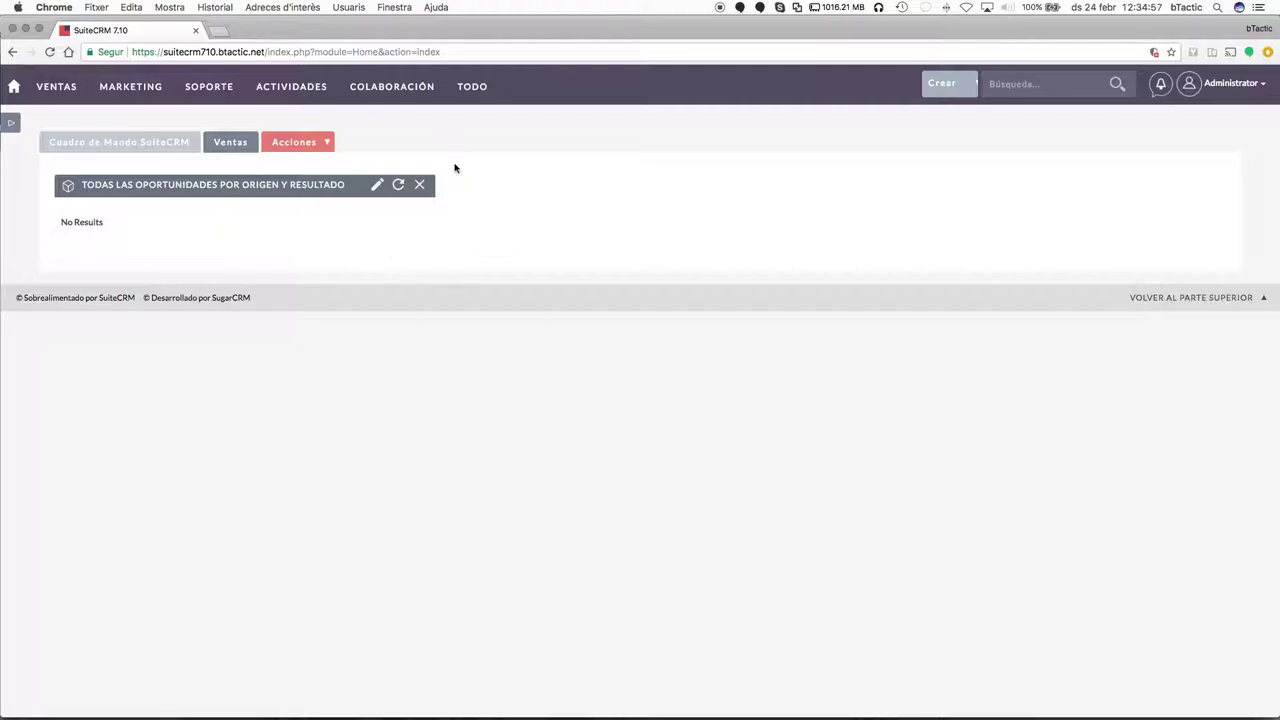
{"action": "mouse_move", "coordinate": [52, 104]}
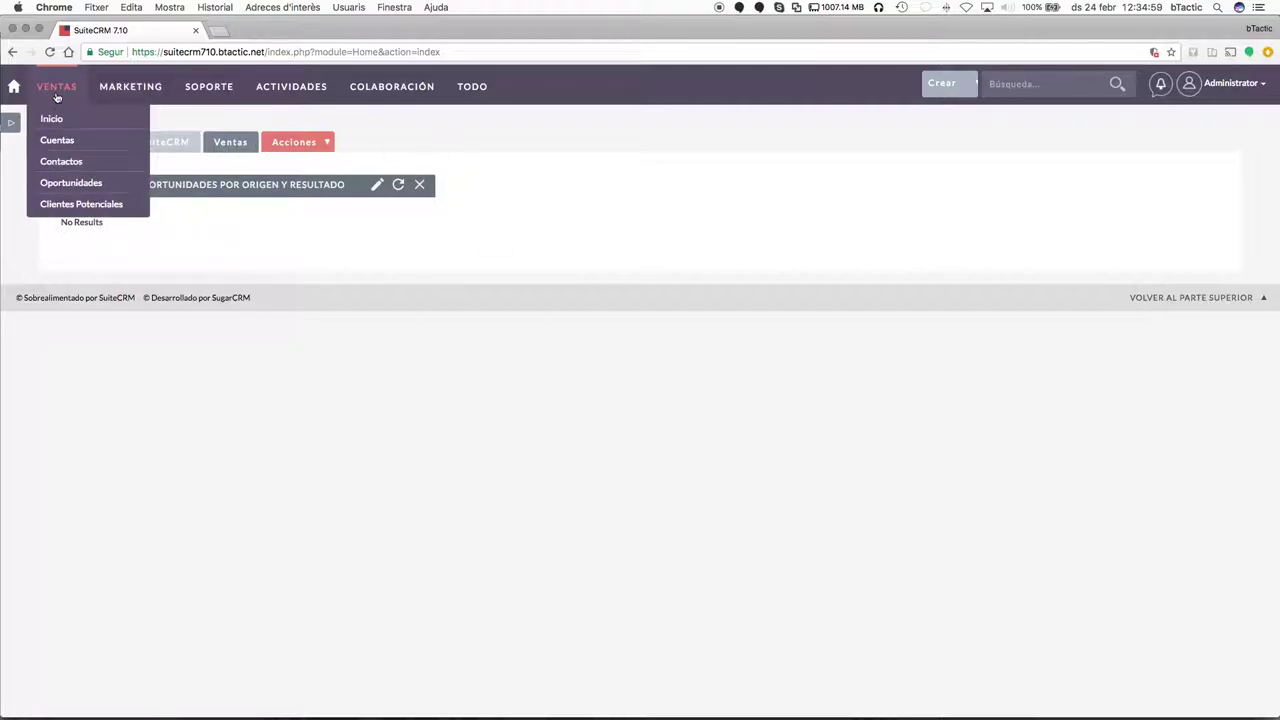
{"action": "mouse_move", "coordinate": [405, 87]}
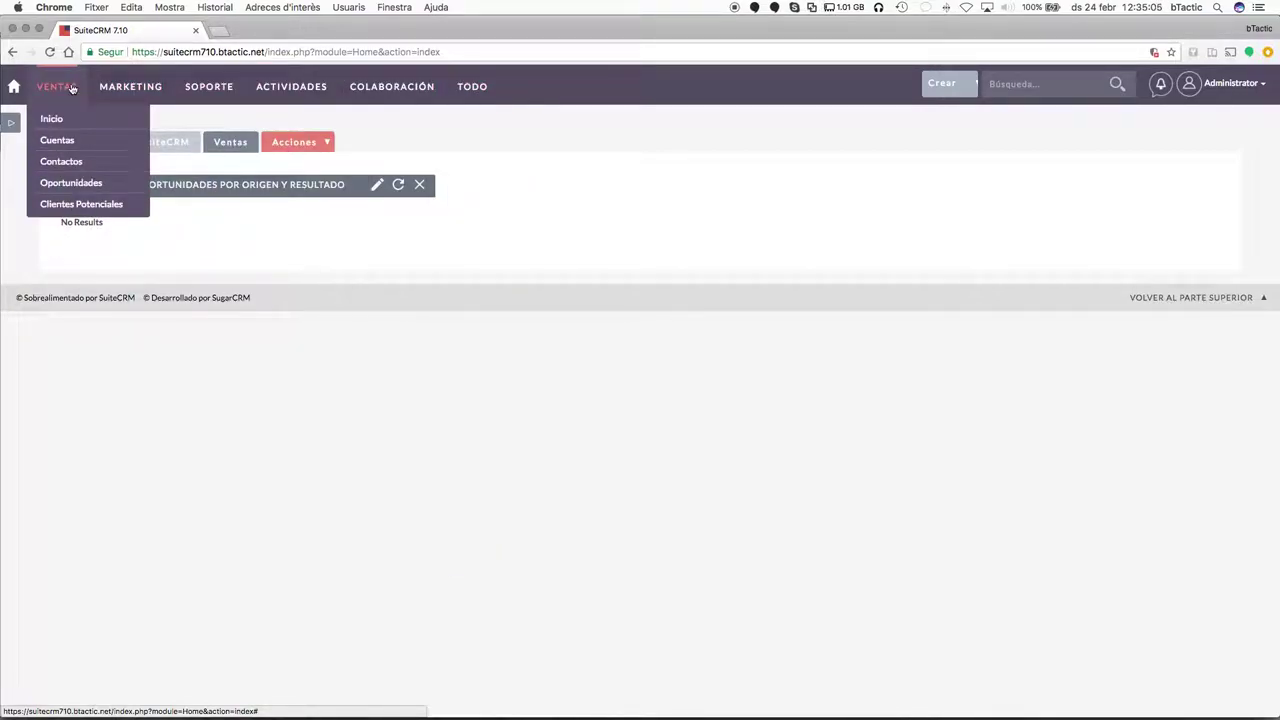
{"action": "mouse_move", "coordinate": [133, 97]}
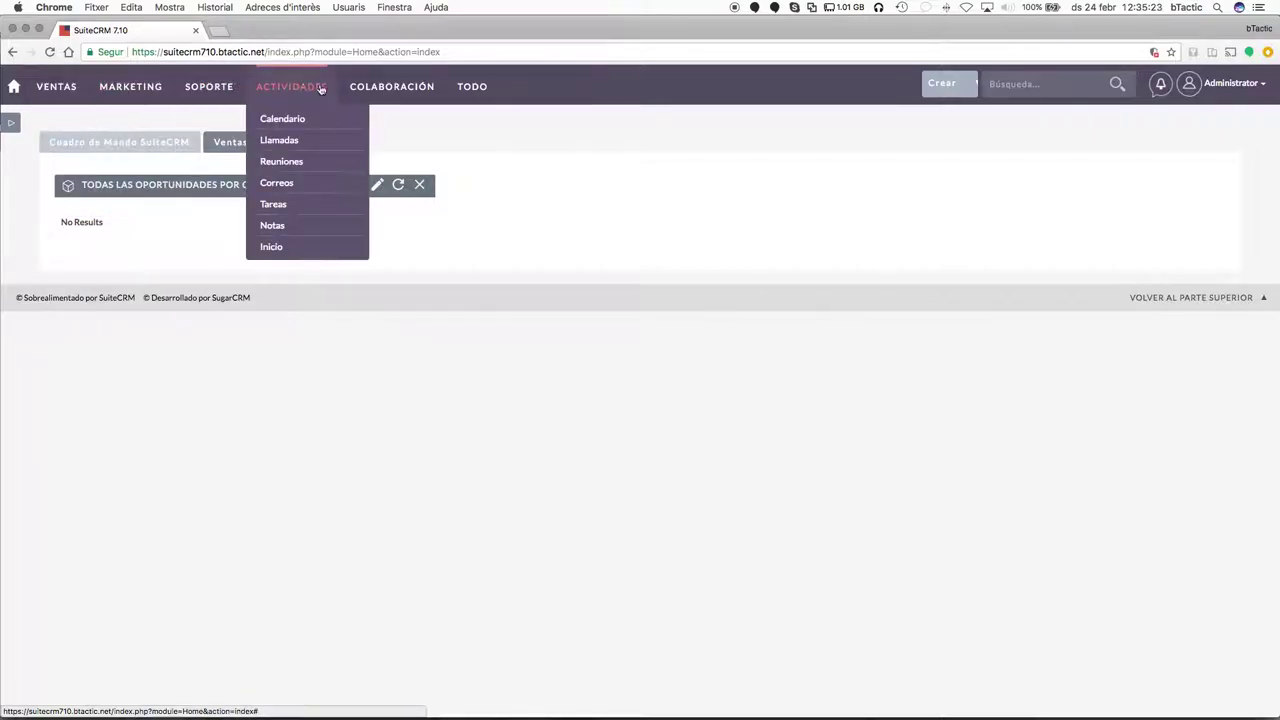
{"action": "mouse_move", "coordinate": [200, 91]}
{"action": "mouse_move", "coordinate": [472, 88]}
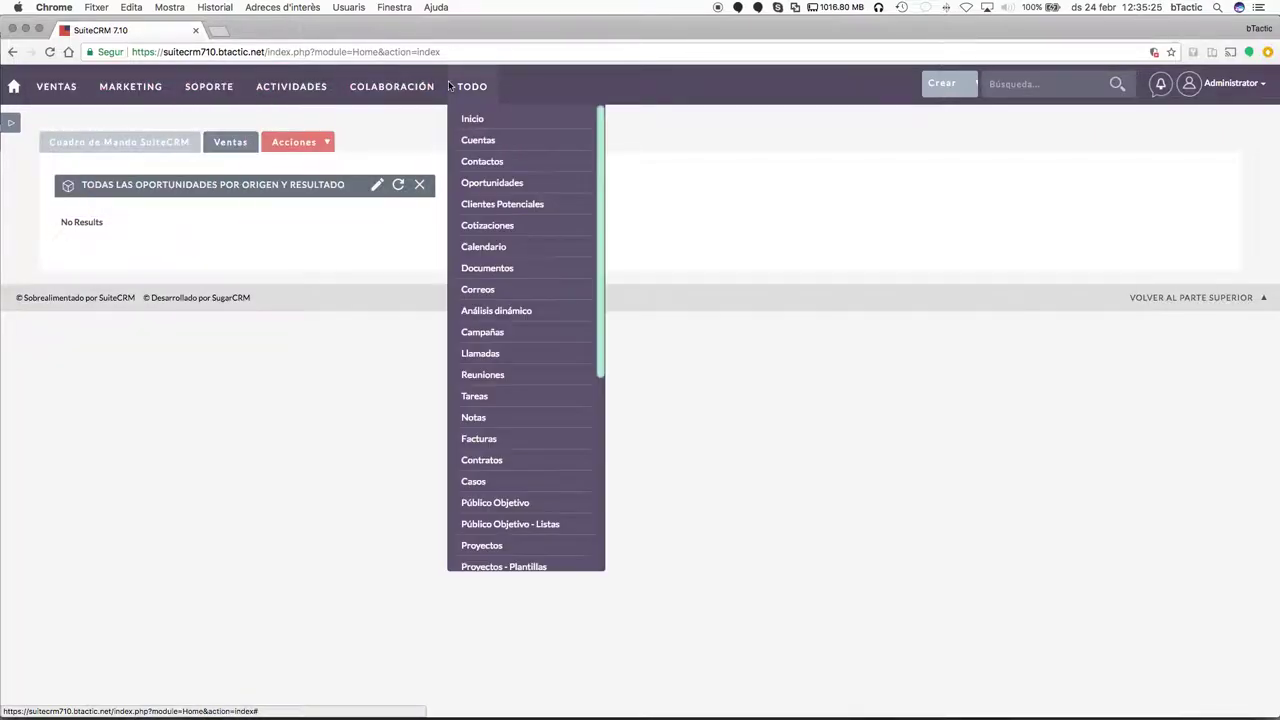
{"action": "scroll", "coordinate": [522, 358], "scroll_direction": "down", "scroll_amount": 5}
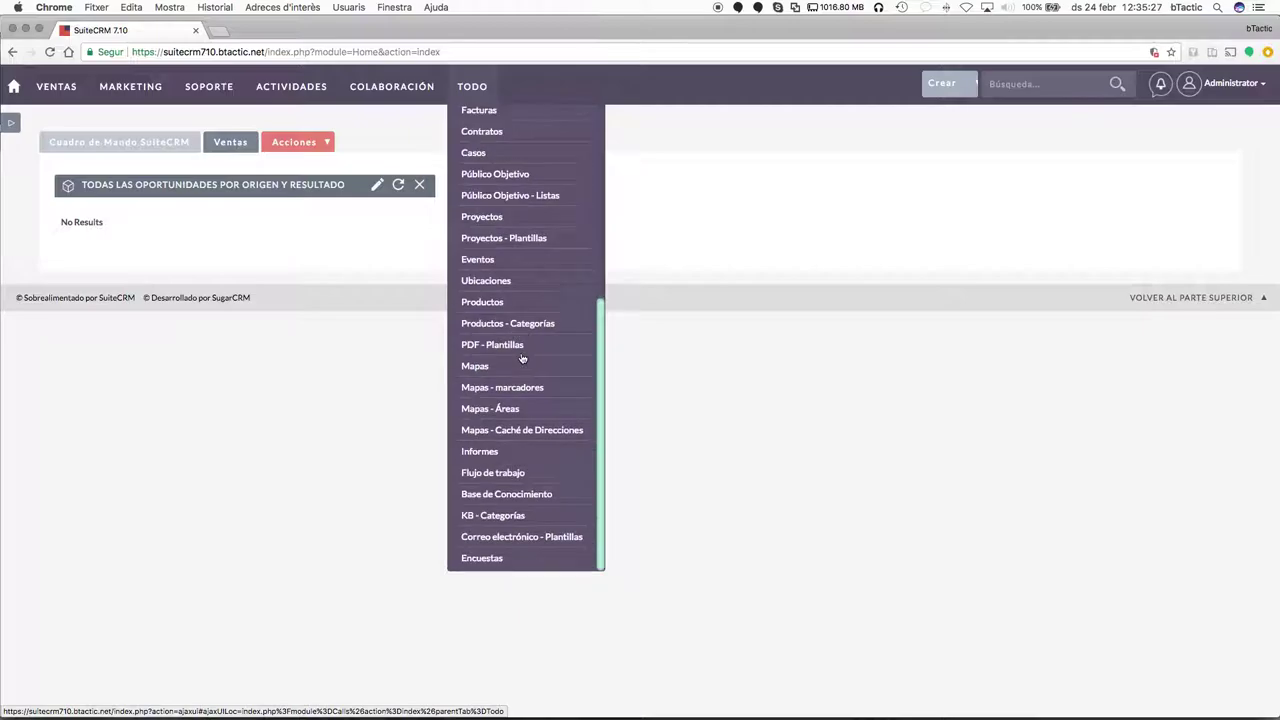
{"action": "scroll", "coordinate": [480, 345], "scroll_direction": "up", "scroll_amount": 3}
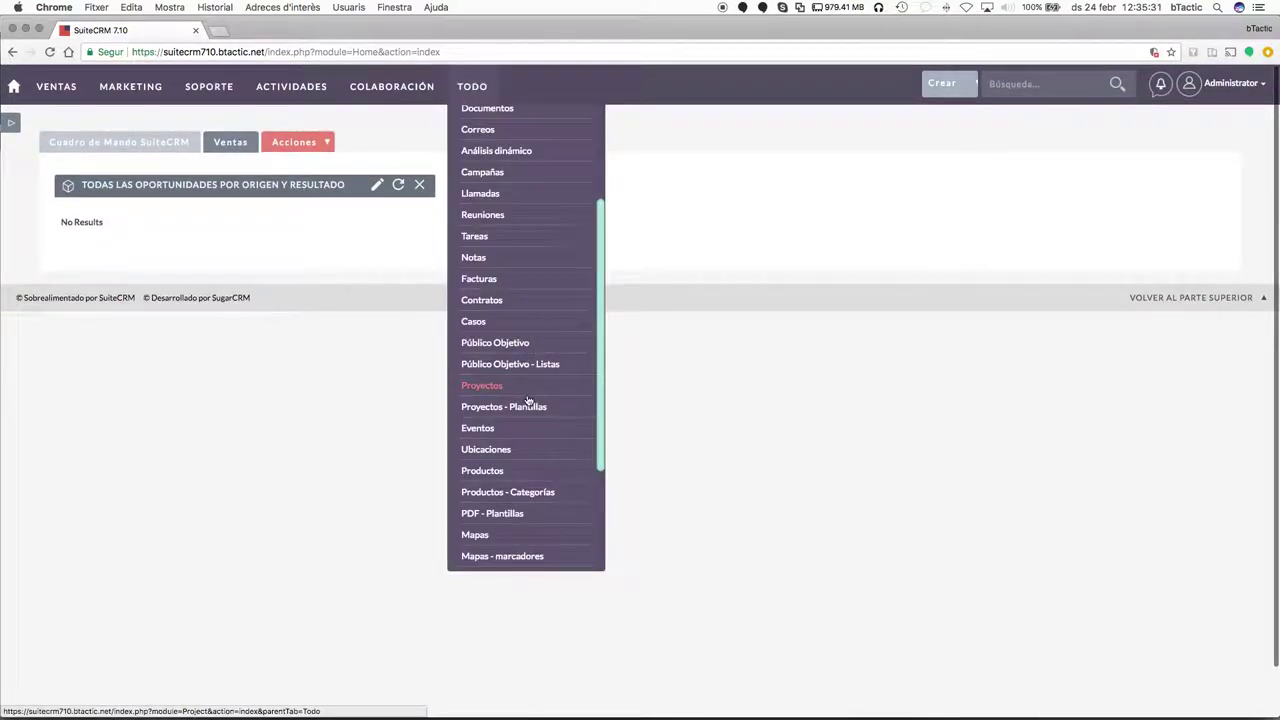
{"action": "scroll", "coordinate": [557, 434], "scroll_direction": "down", "scroll_amount": 1}
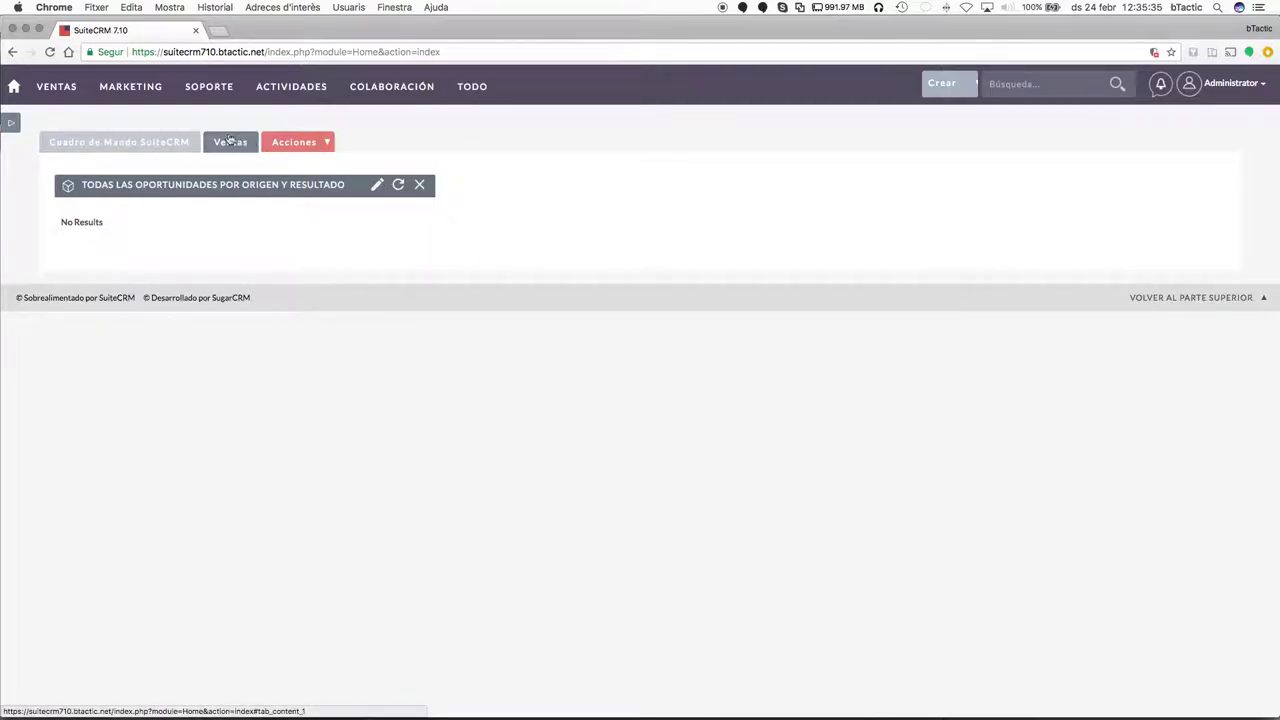
{"action": "mouse_move", "coordinate": [273, 88]}
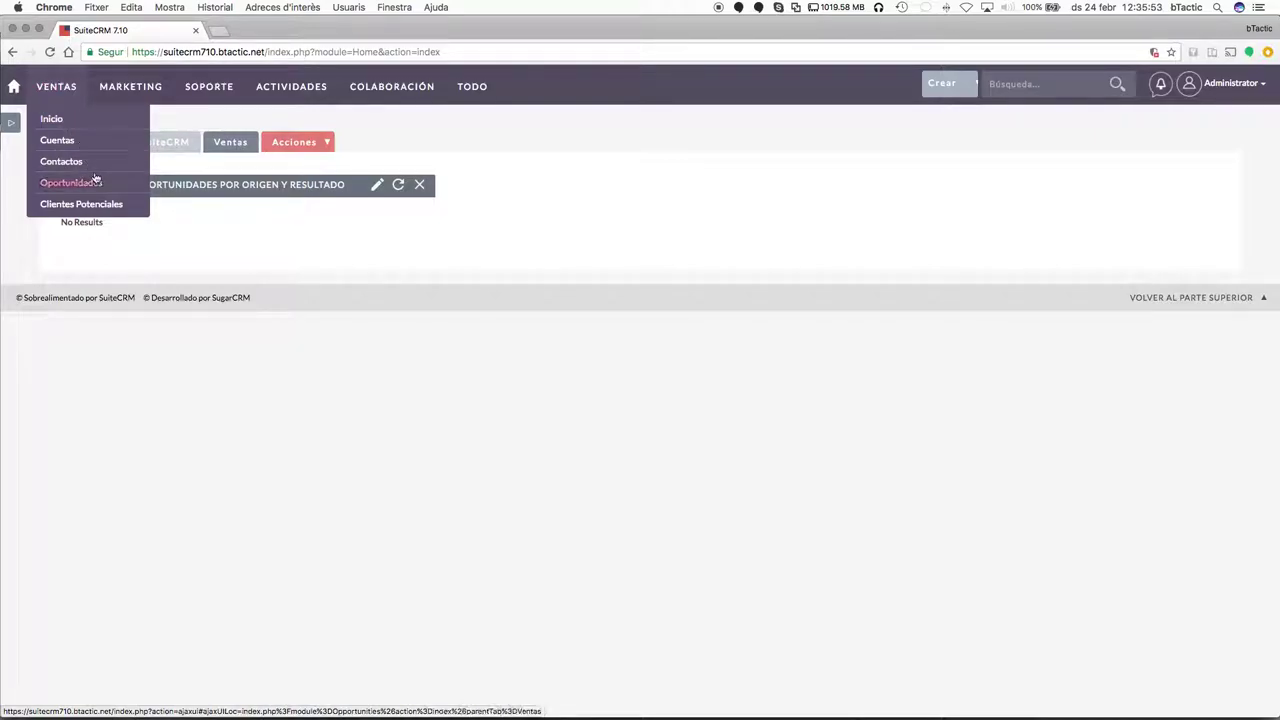
Go to the Cuentas accounts list, which shows only BTACTIC.
{"action": "left_click", "coordinate": [57, 141]}
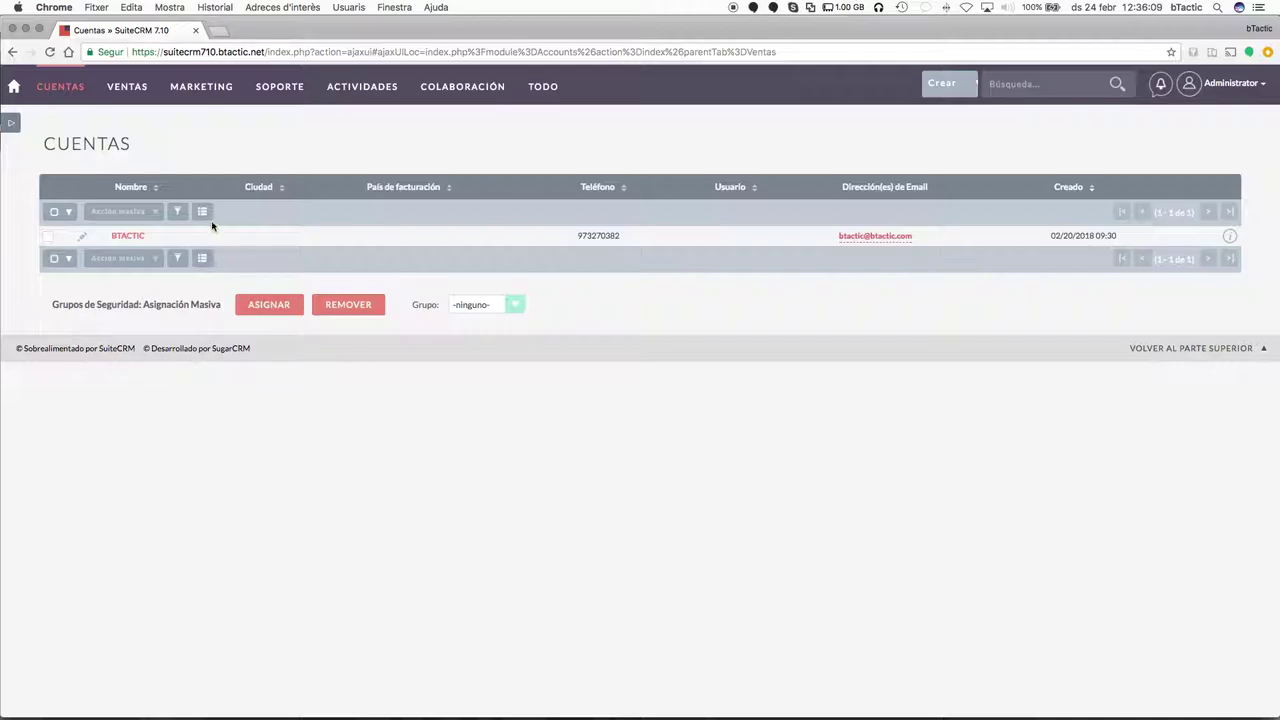
{"action": "left_click_drag", "start_coordinate": [131, 150], "coordinate": [48, 138]}
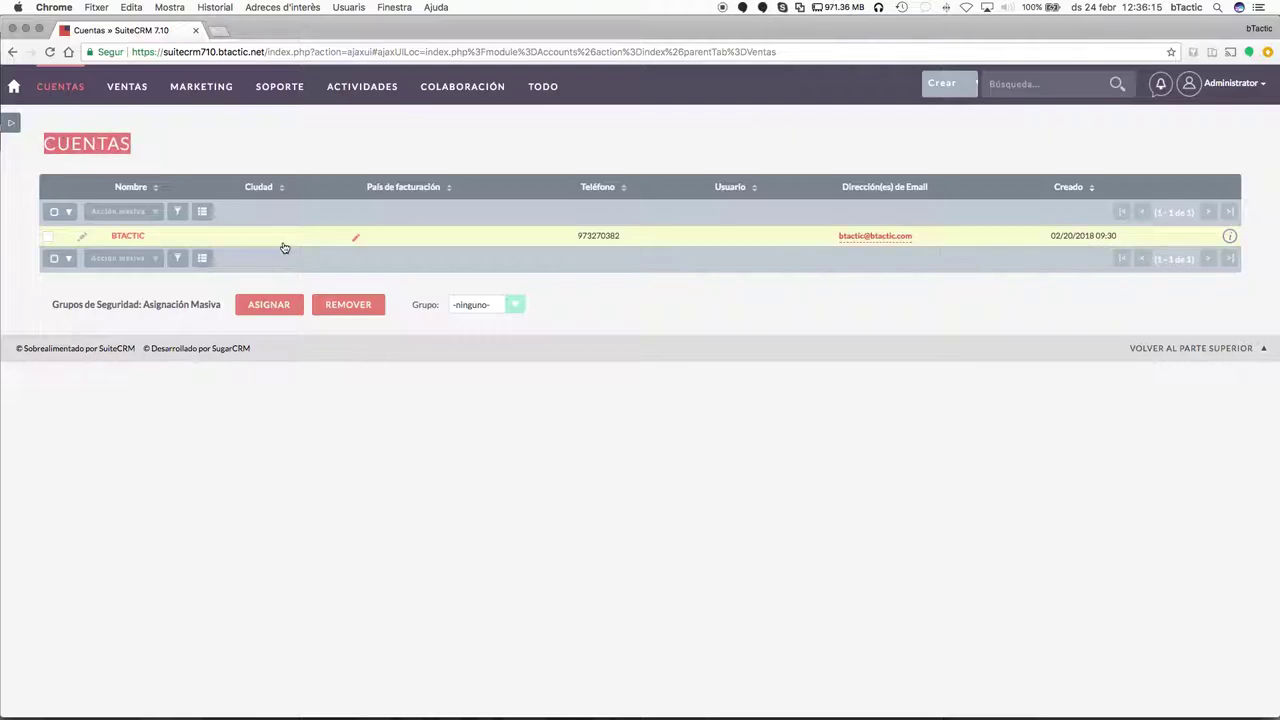
Save the accounts advanced filter as a personal filter named 'Busqueda todo'.
{"action": "left_click", "coordinate": [178, 213]}
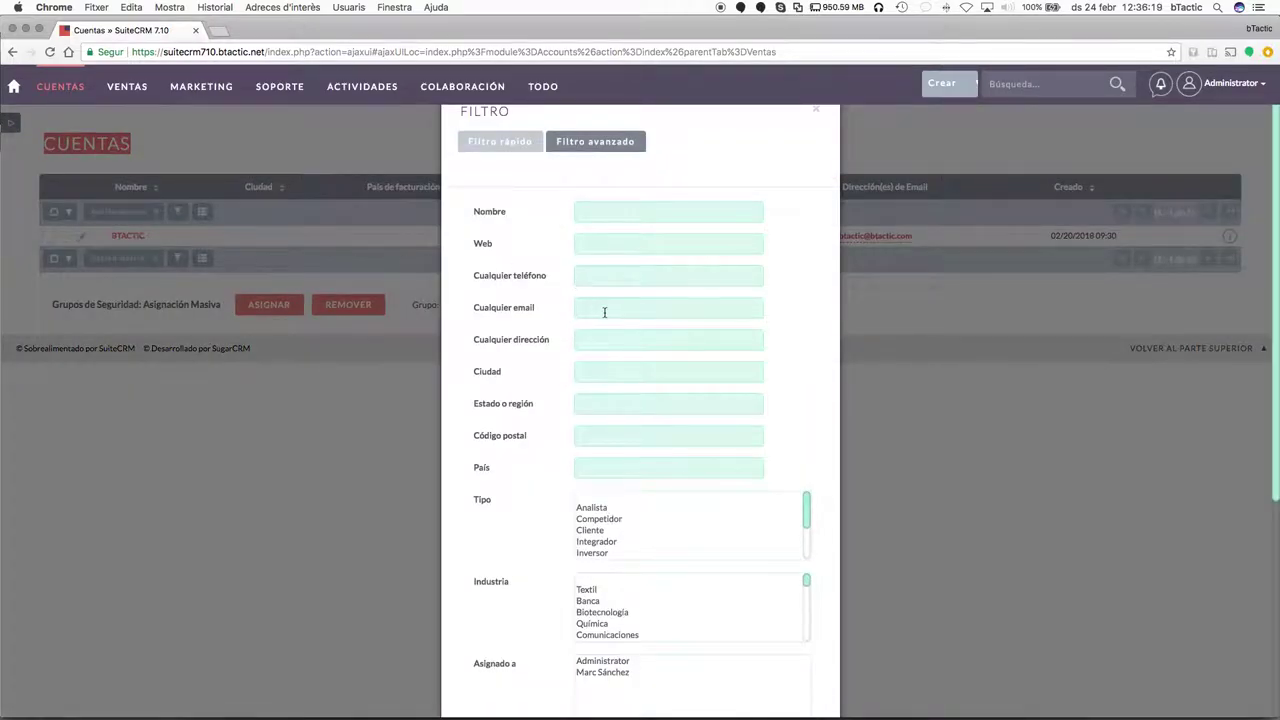
{"action": "scroll", "coordinate": [604, 313], "scroll_direction": "down", "scroll_amount": 1}
{"action": "scroll", "coordinate": [604, 313], "scroll_direction": "down", "scroll_amount": 5}
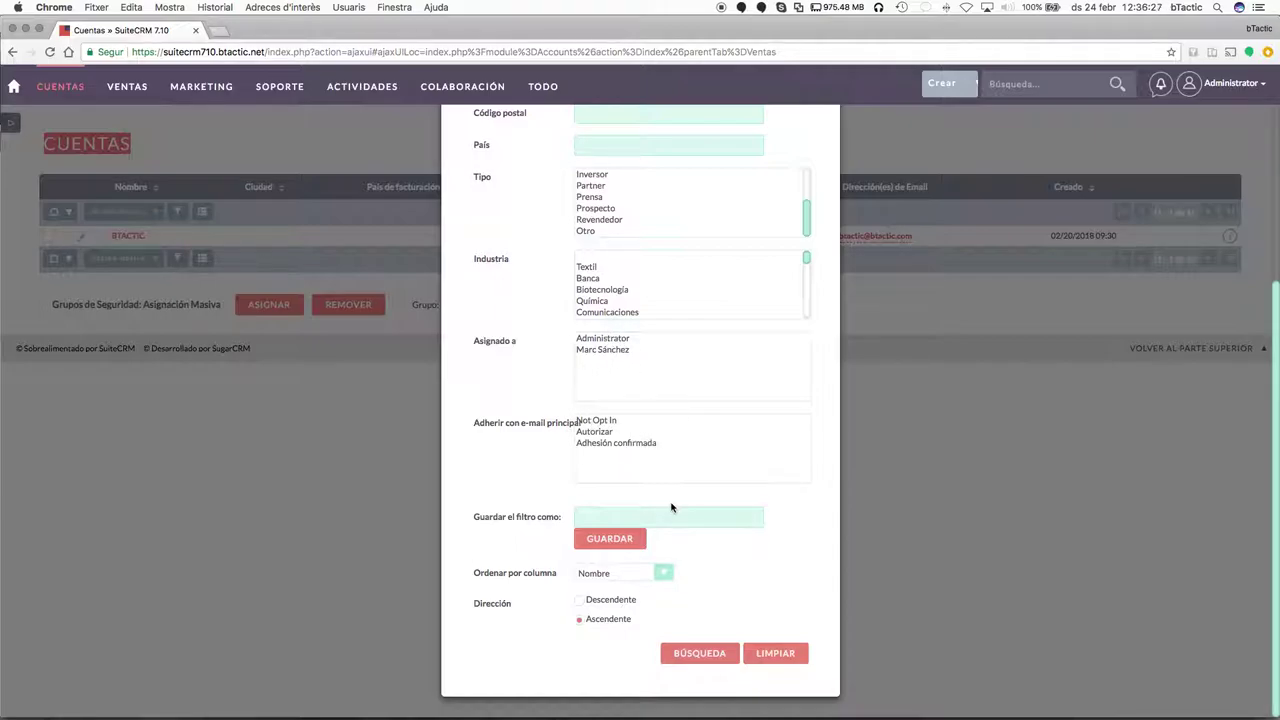
{"action": "scroll", "coordinate": [678, 443], "scroll_direction": "up", "scroll_amount": 5}
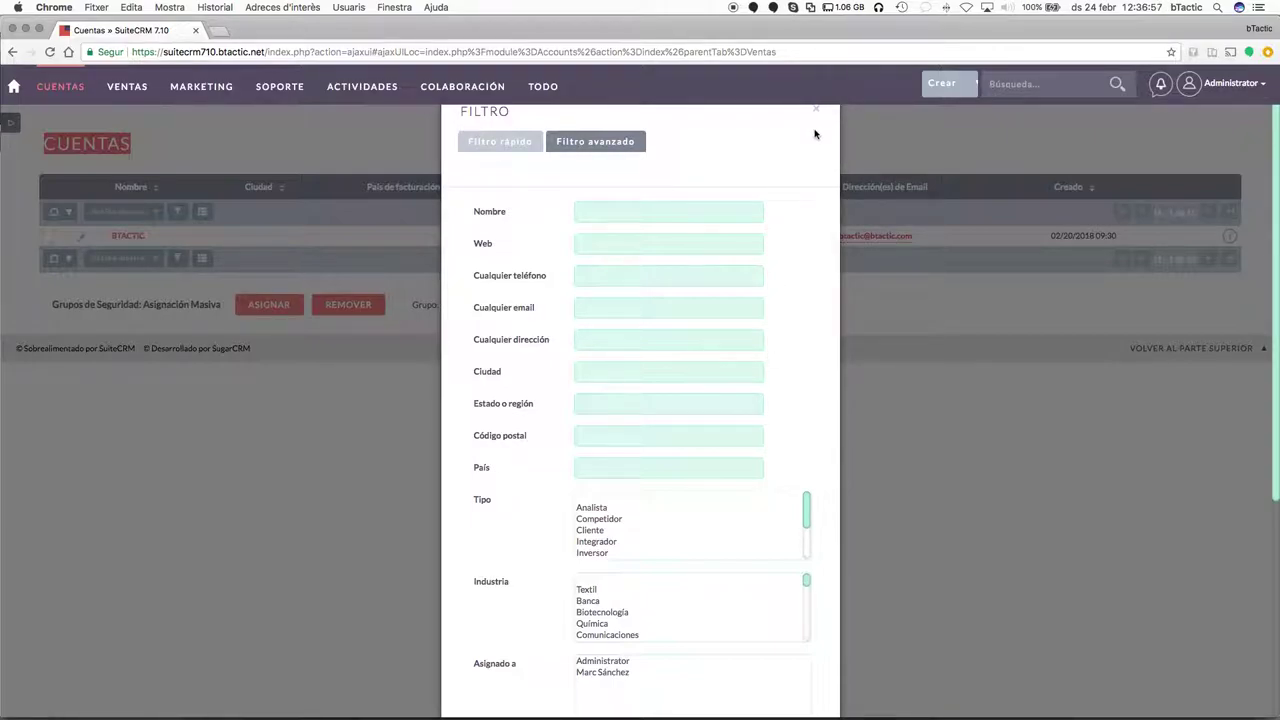
{"action": "scroll", "coordinate": [749, 460], "scroll_direction": "down", "scroll_amount": 5}
{"action": "scroll", "coordinate": [737, 509], "scroll_direction": "down", "scroll_amount": 5}
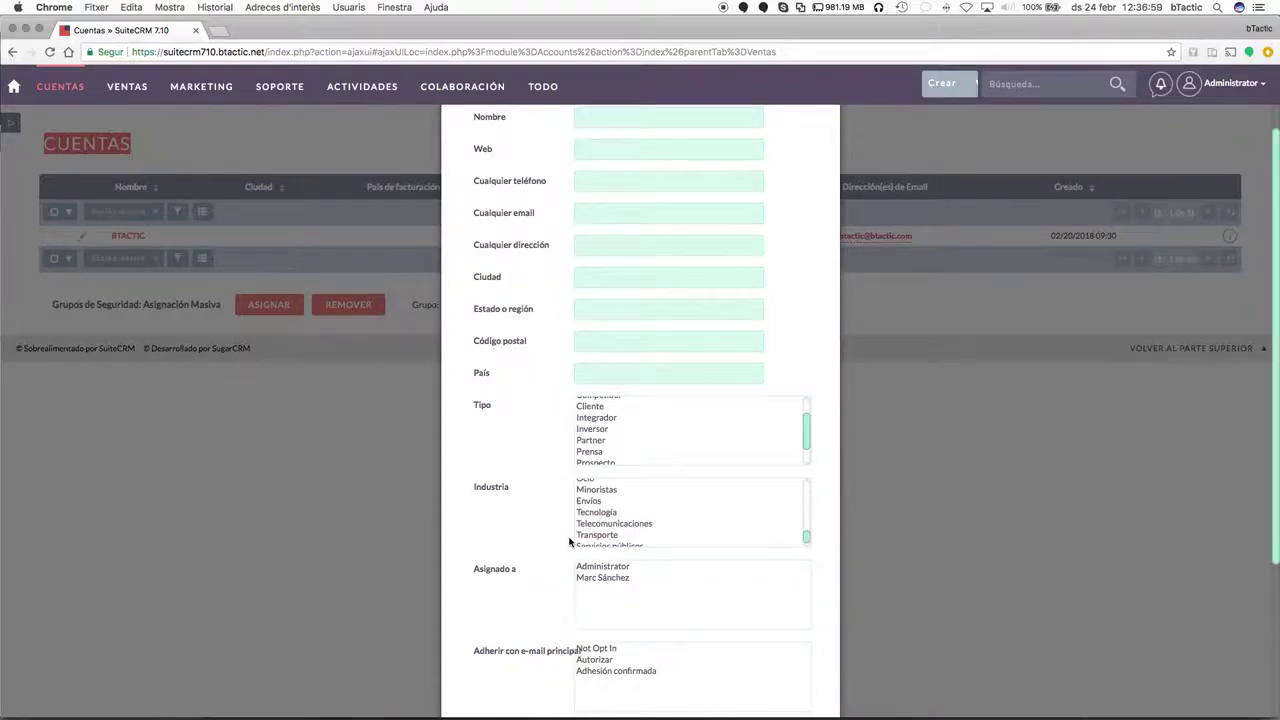
{"action": "scroll", "coordinate": [569, 542], "scroll_direction": "down", "scroll_amount": 5}
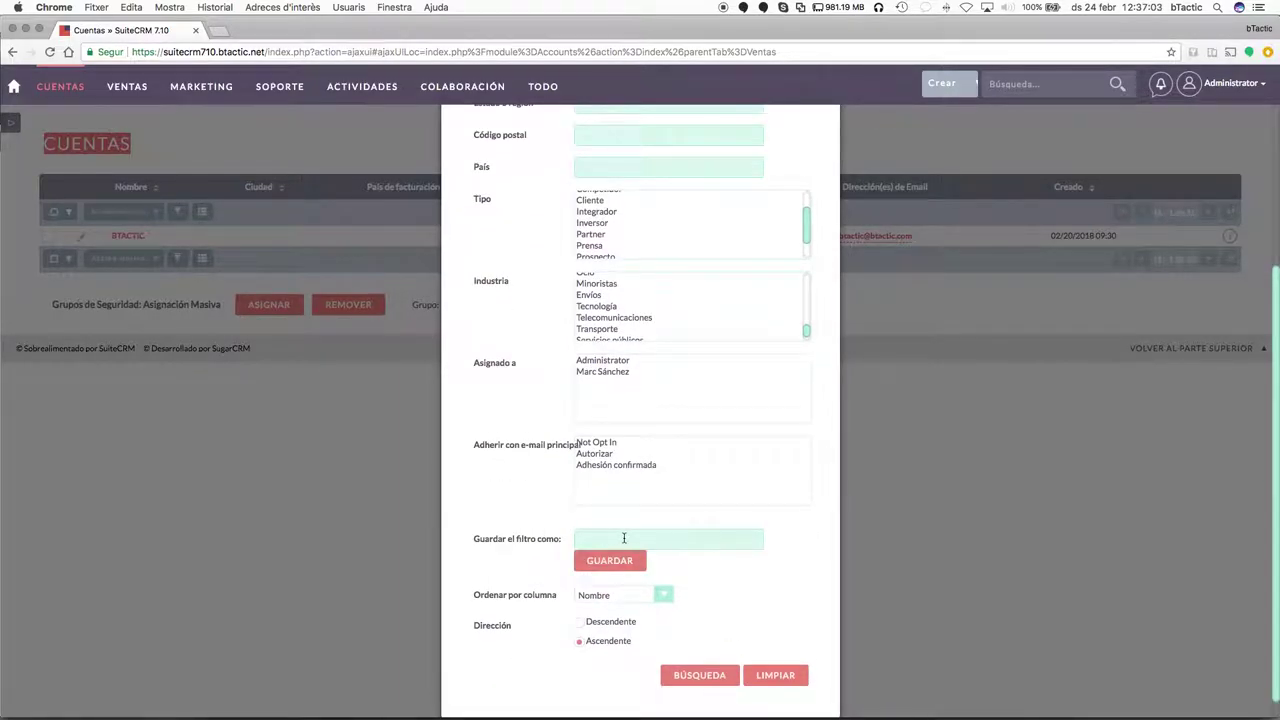
{"action": "scroll", "coordinate": [624, 538], "scroll_direction": "up", "scroll_amount": 4}
{"action": "scroll", "coordinate": [635, 386], "scroll_direction": "up", "scroll_amount": 4}
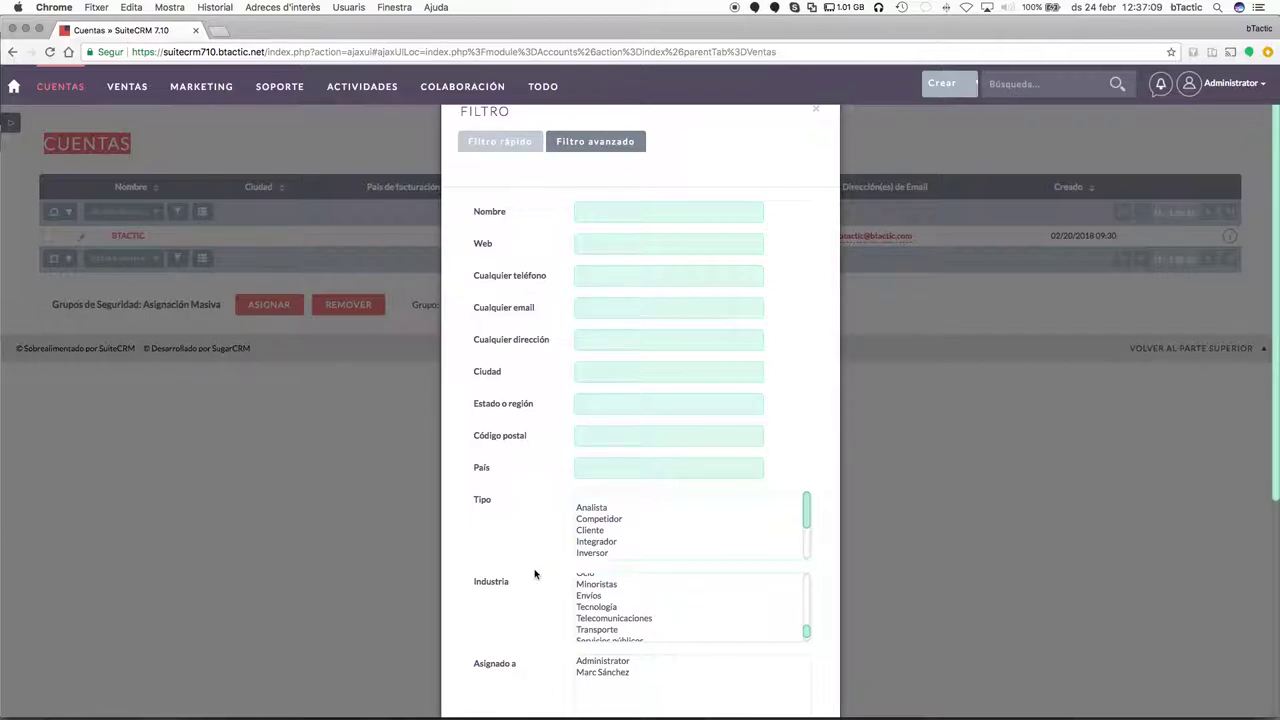
{"action": "scroll", "coordinate": [537, 575], "scroll_direction": "down", "scroll_amount": 7}
{"action": "left_click", "coordinate": [606, 519]}
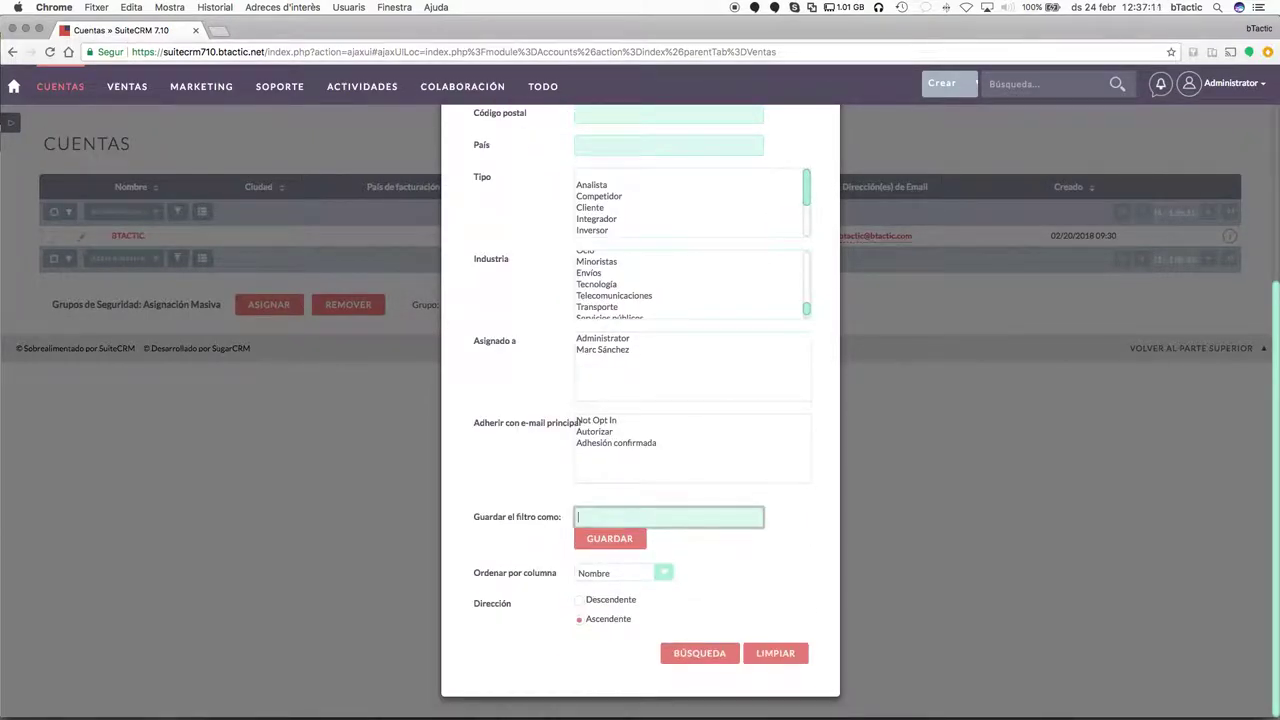
{"action": "type", "text": "Busqueta a todo"}
{"action": "left_click", "coordinate": [612, 543]}
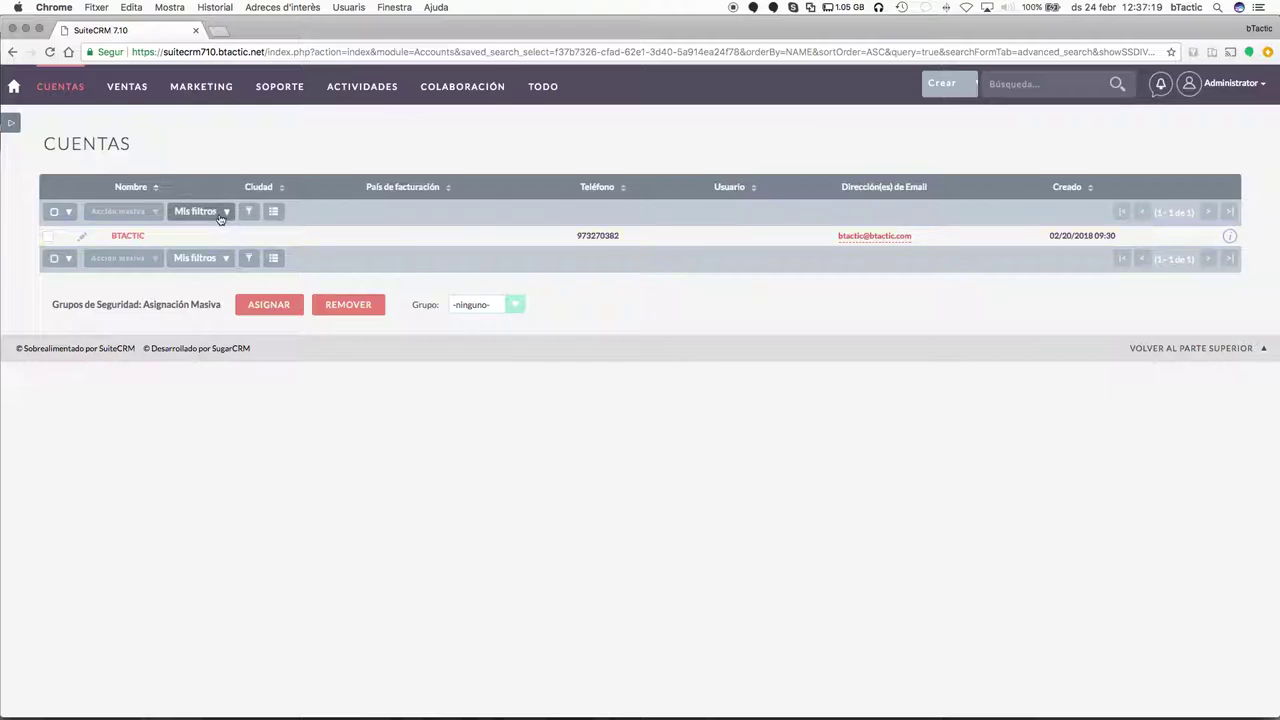
{"action": "left_click", "coordinate": [220, 218]}
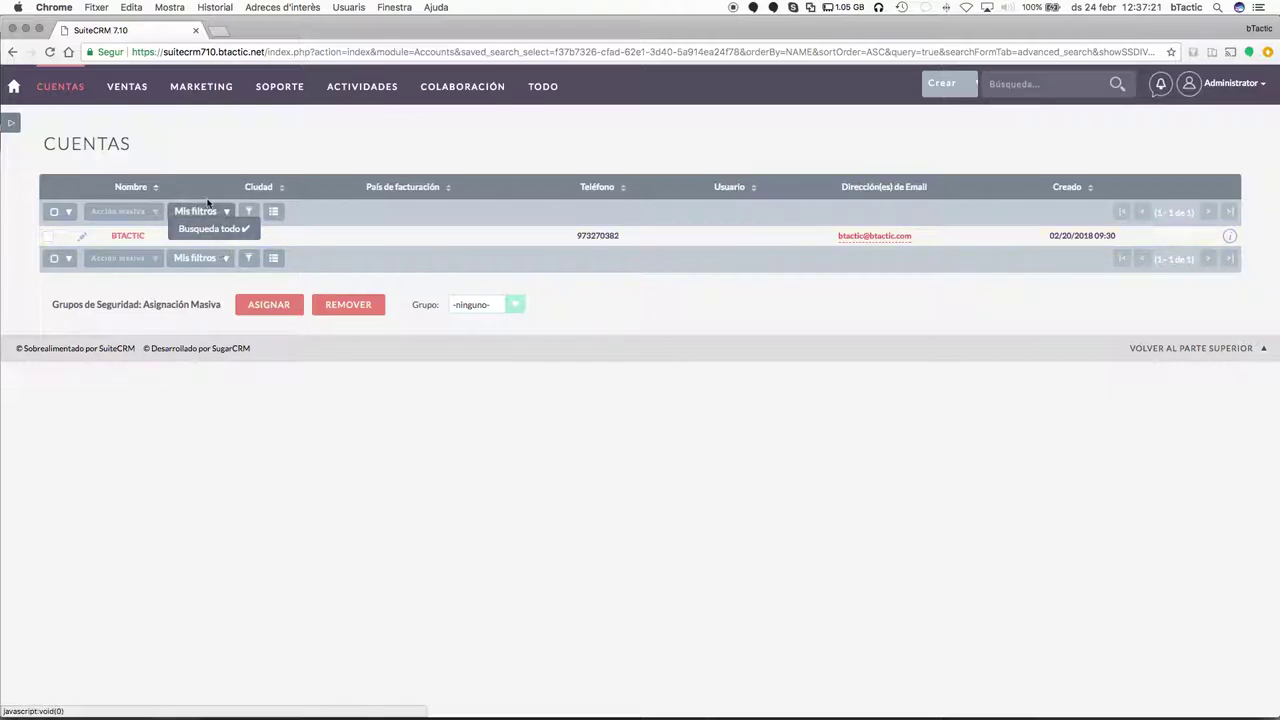
{"action": "left_click", "coordinate": [226, 389]}
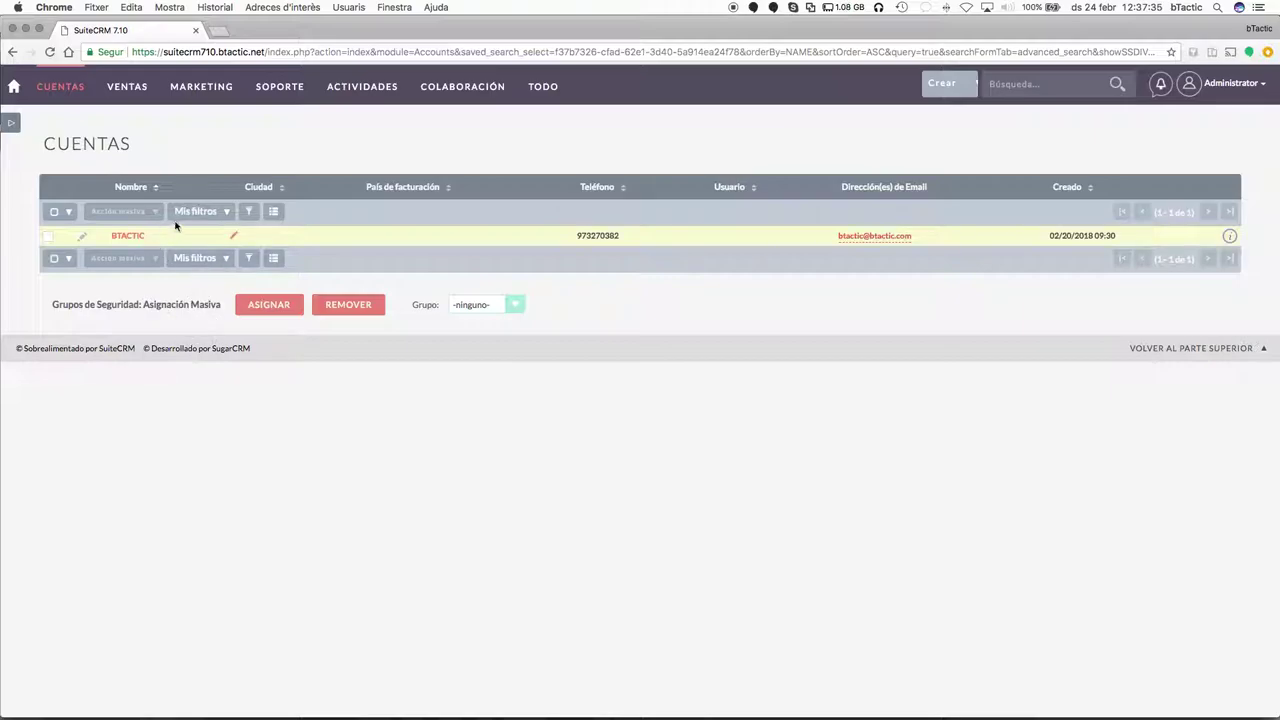
{"action": "left_click", "coordinate": [228, 219]}
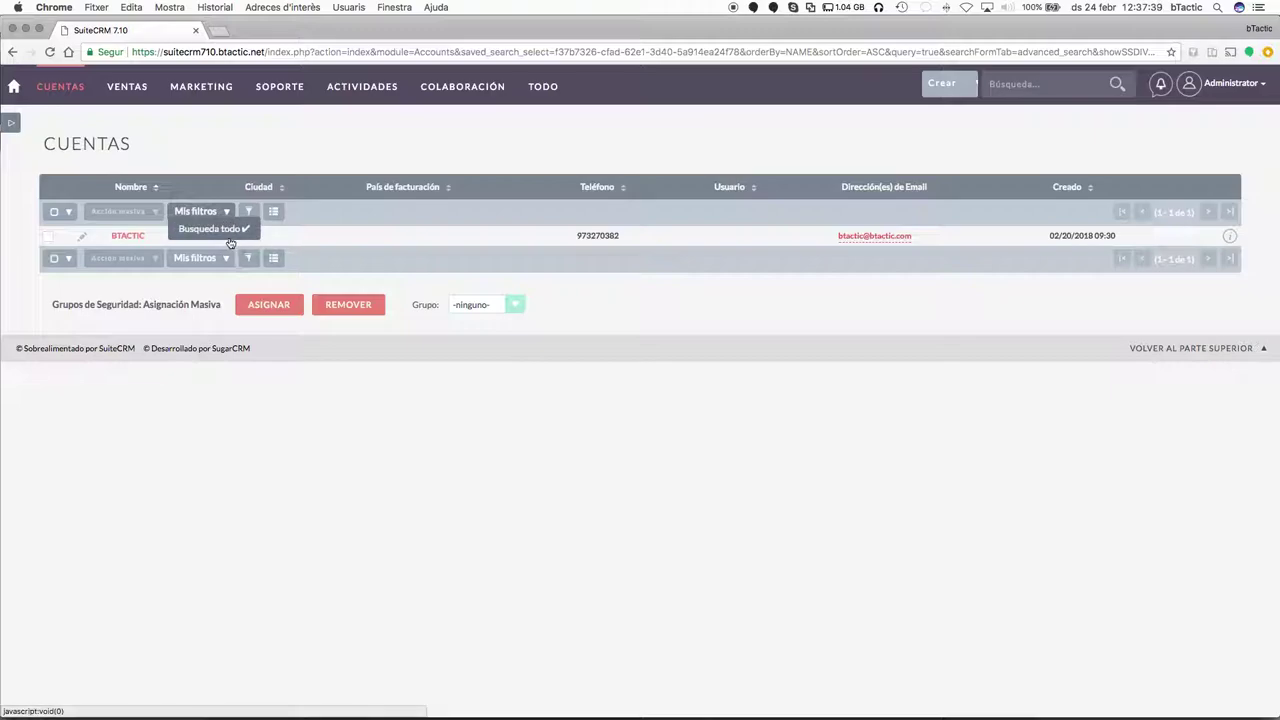
{"action": "left_click", "coordinate": [320, 378]}
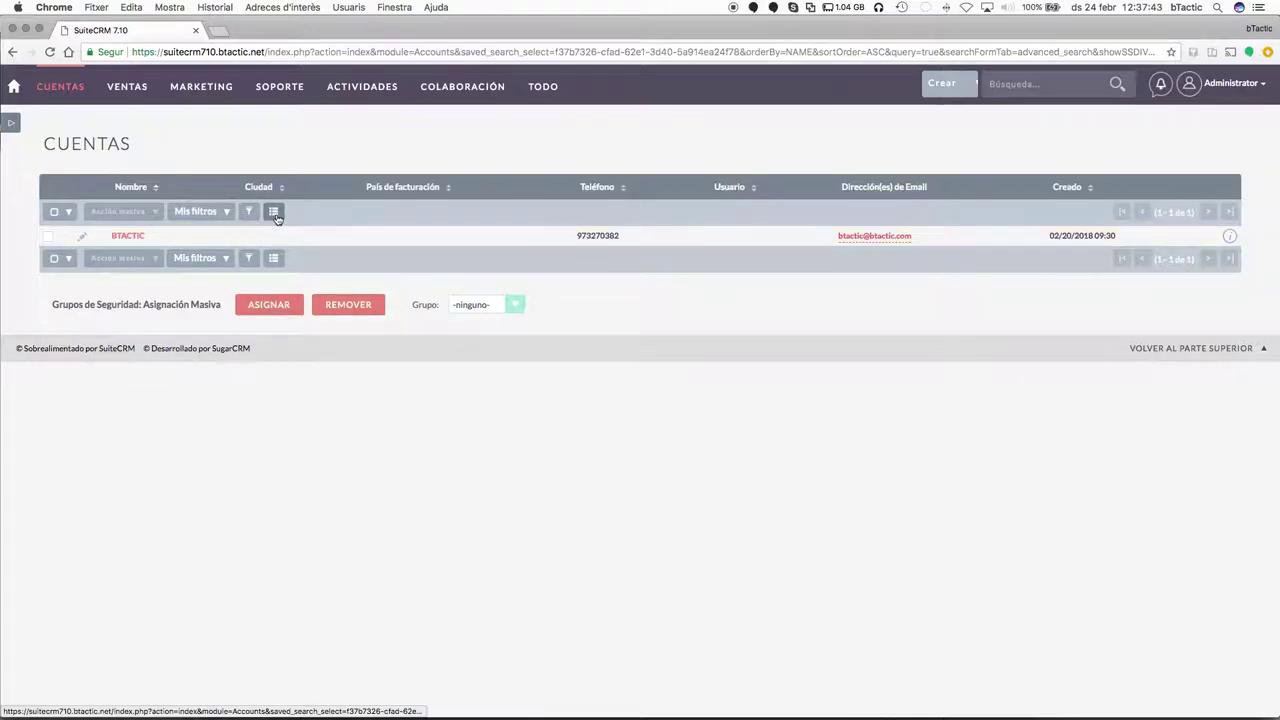
Move Tipo and Web from hidden to shown columns in the accounts list and save.
{"action": "left_click", "coordinate": [273, 213]}
{"action": "scroll", "coordinate": [643, 445], "scroll_direction": "down", "scroll_amount": 5}
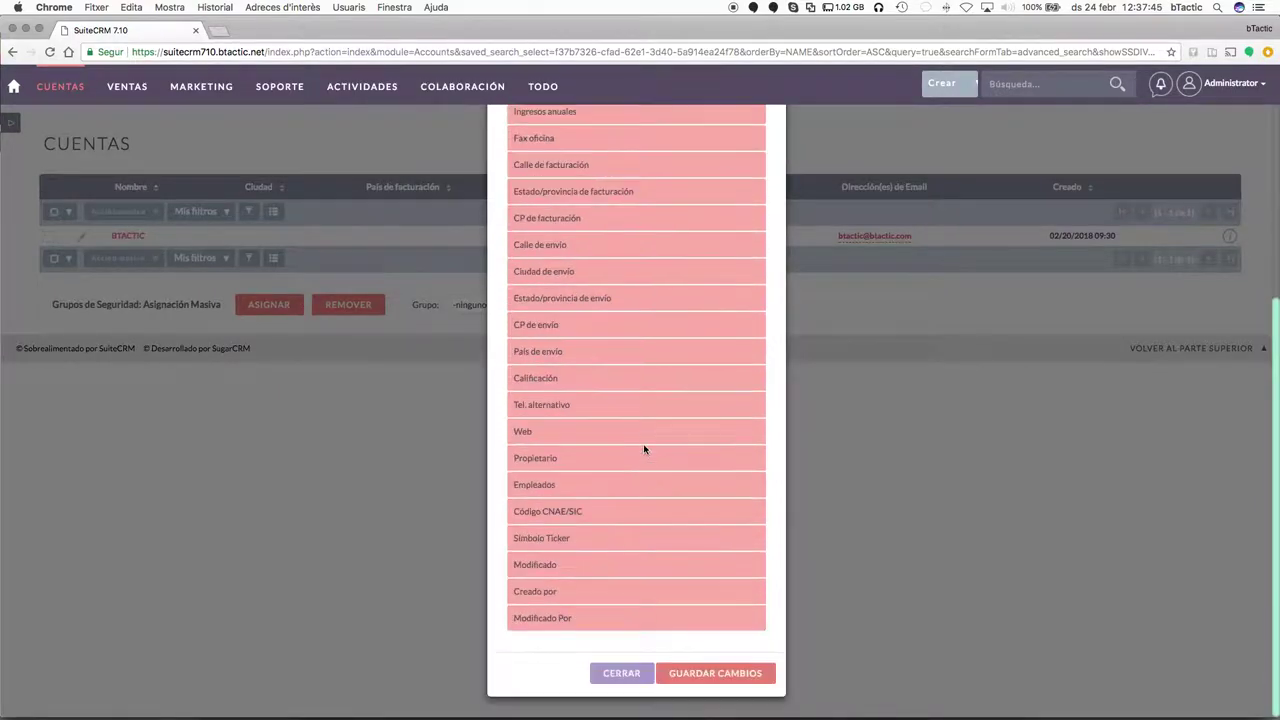
{"action": "scroll", "coordinate": [671, 510], "scroll_direction": "up", "scroll_amount": 6}
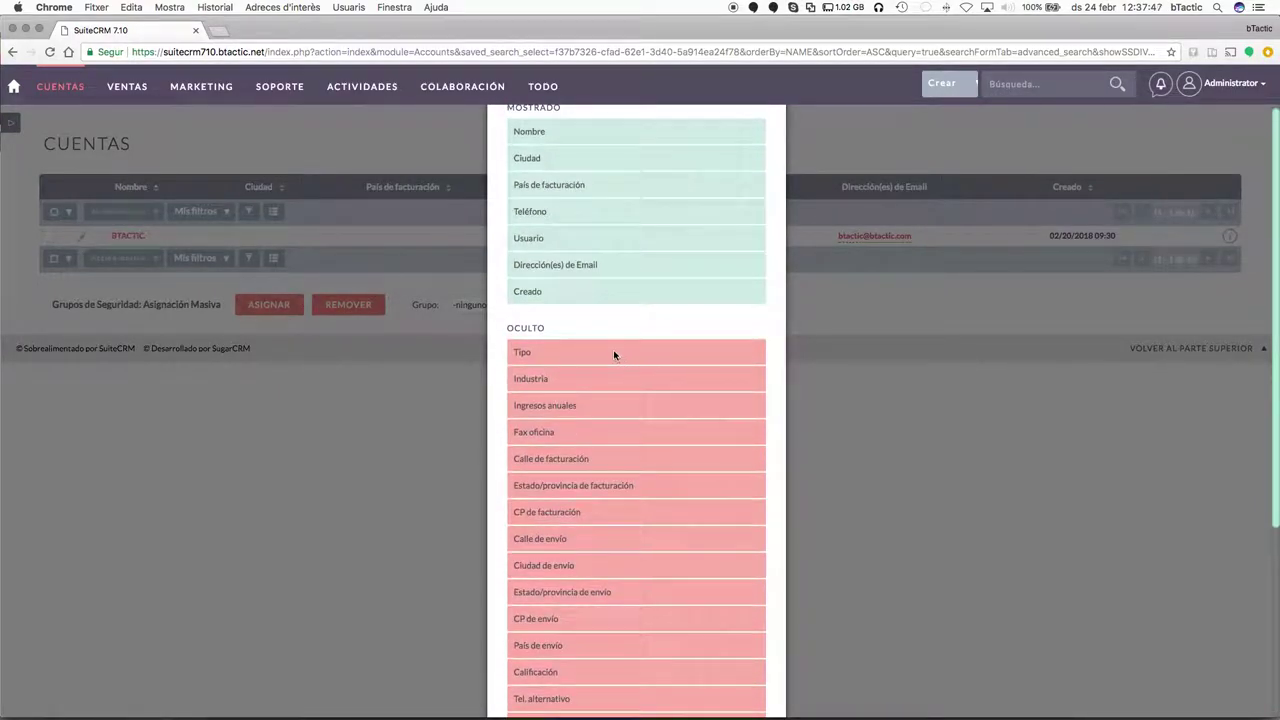
{"action": "left_click_drag", "start_coordinate": [577, 360], "coordinate": [590, 162]}
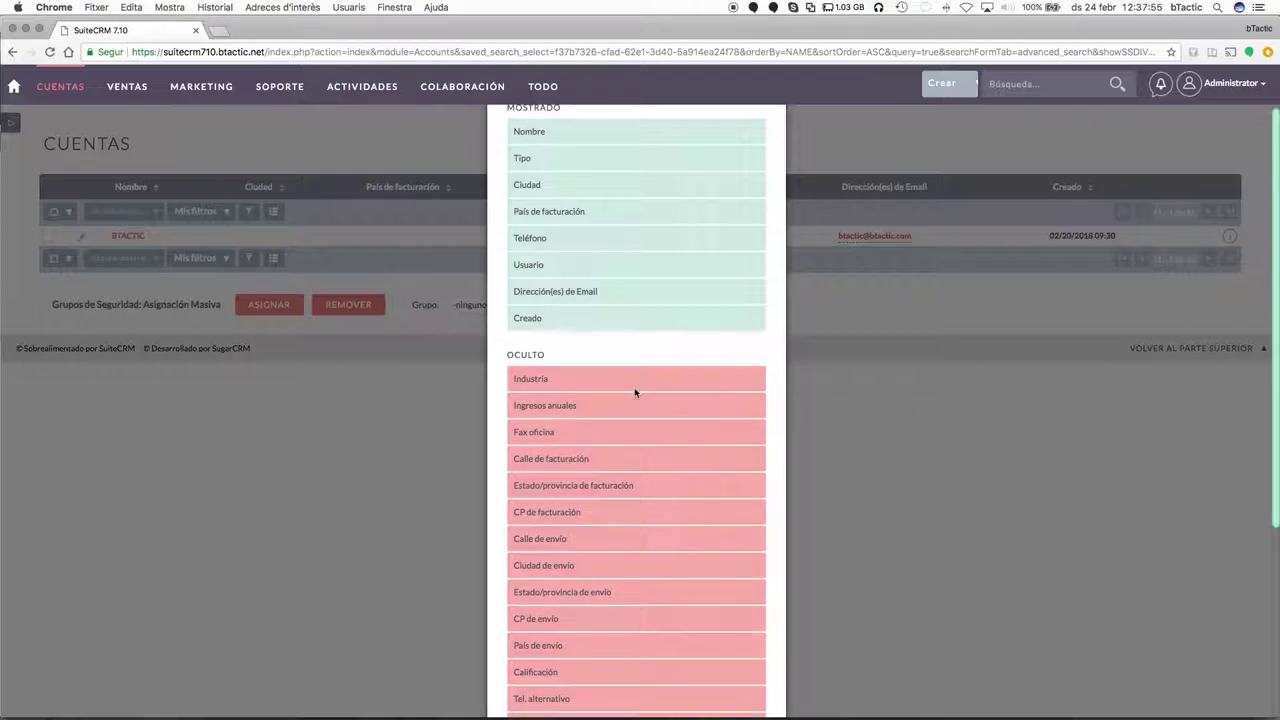
{"action": "scroll", "coordinate": [635, 476], "scroll_direction": "down", "scroll_amount": 3}
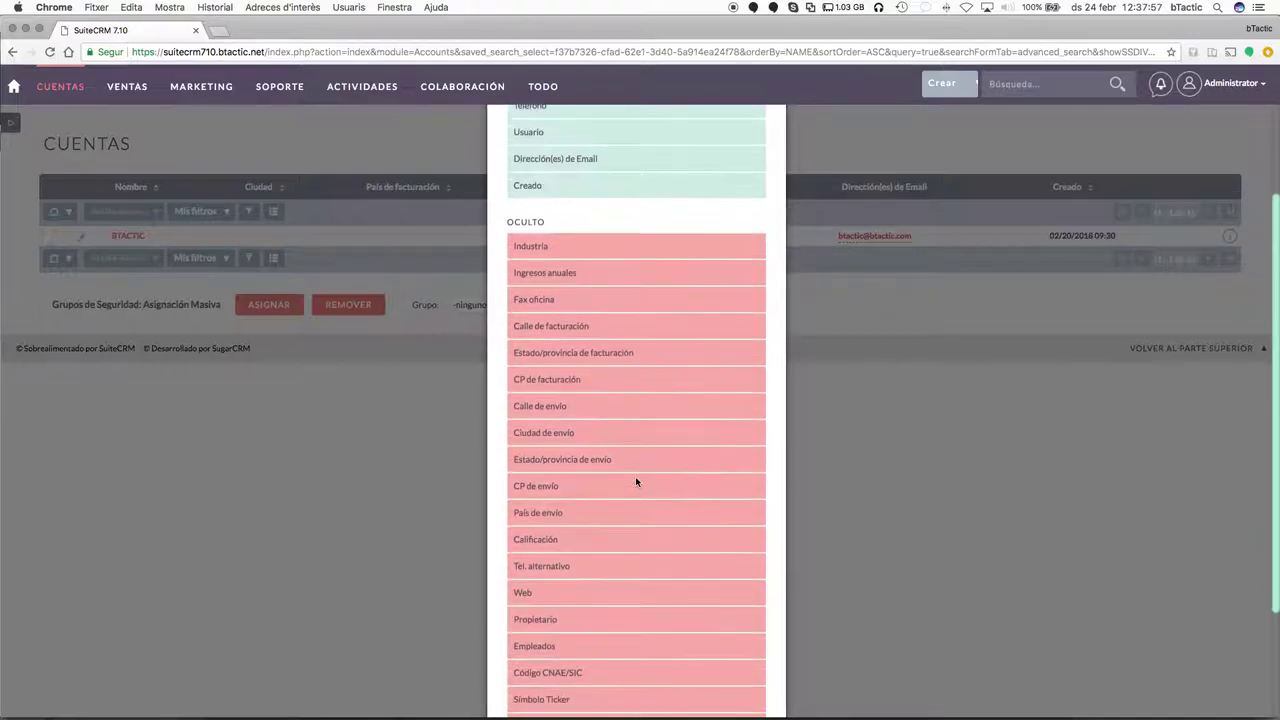
{"action": "scroll", "coordinate": [635, 482], "scroll_direction": "up", "scroll_amount": 5}
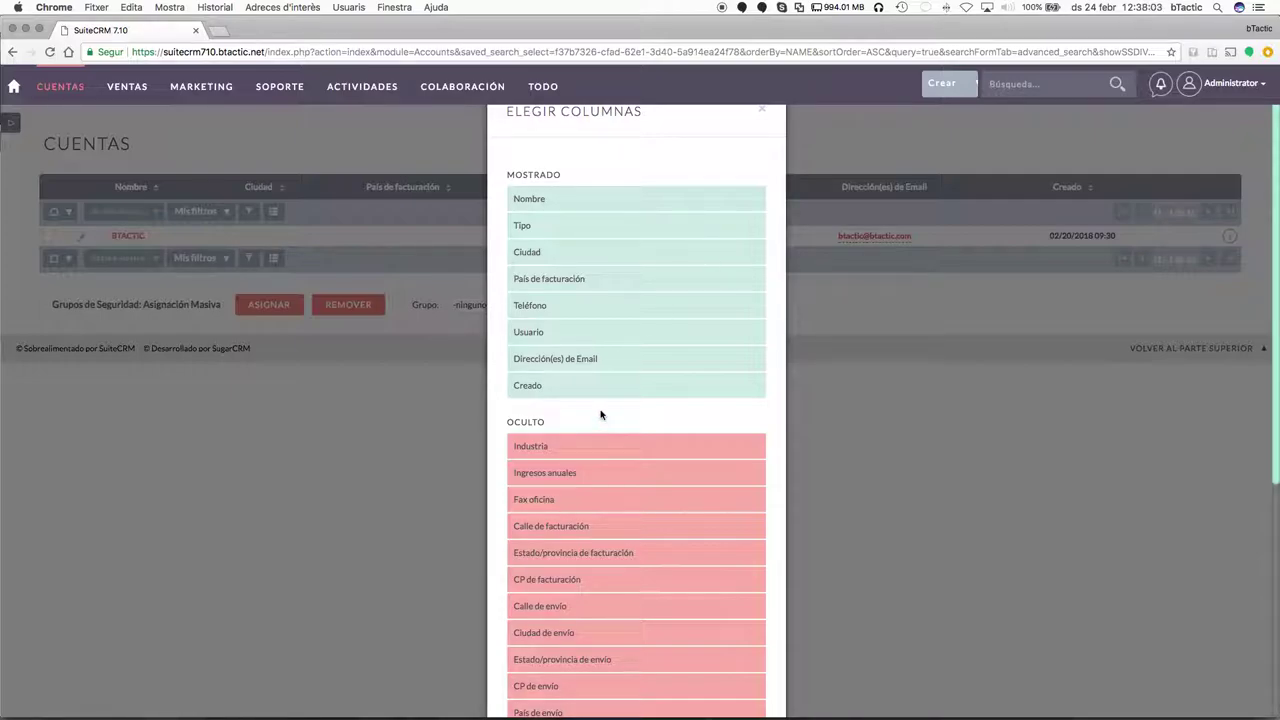
{"action": "scroll", "coordinate": [616, 606], "scroll_direction": "down", "scroll_amount": 3}
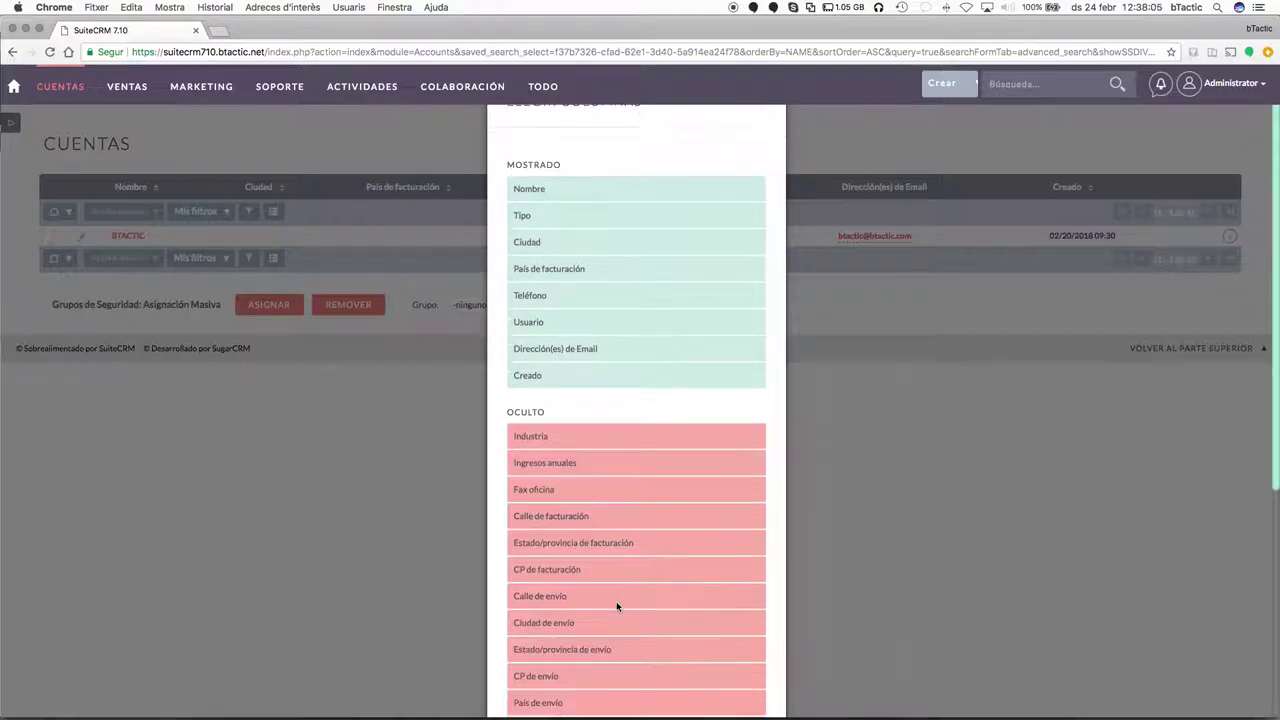
{"action": "left_click", "coordinate": [541, 651]}
{"action": "left_click_drag", "start_coordinate": [541, 651], "coordinate": [580, 191]}
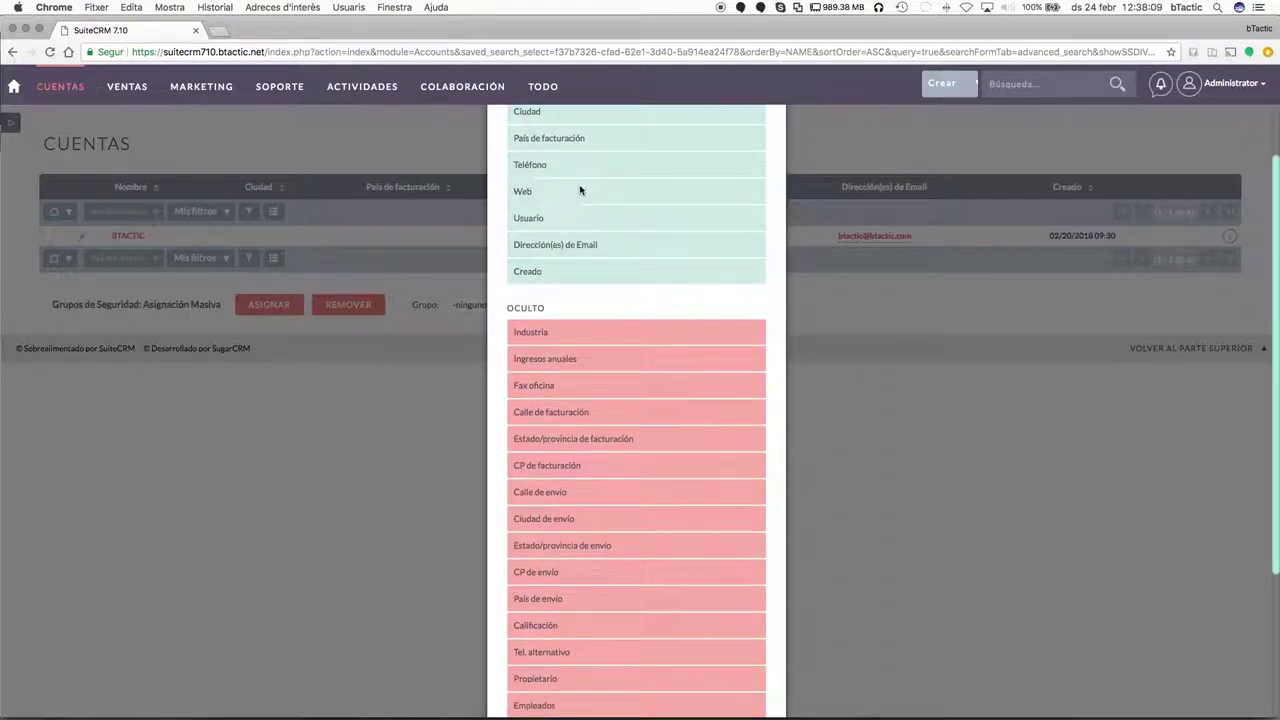
{"action": "scroll", "coordinate": [569, 438], "scroll_direction": "down", "scroll_amount": 5}
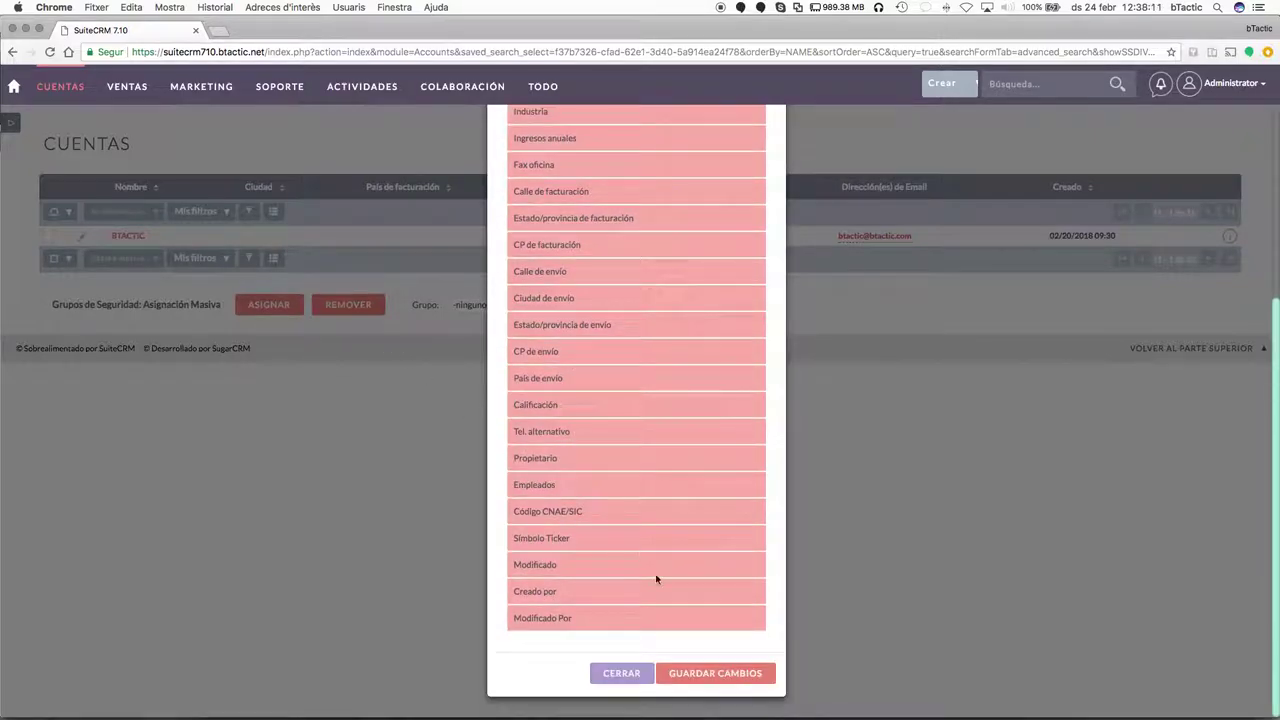
{"action": "left_click", "coordinate": [683, 673]}
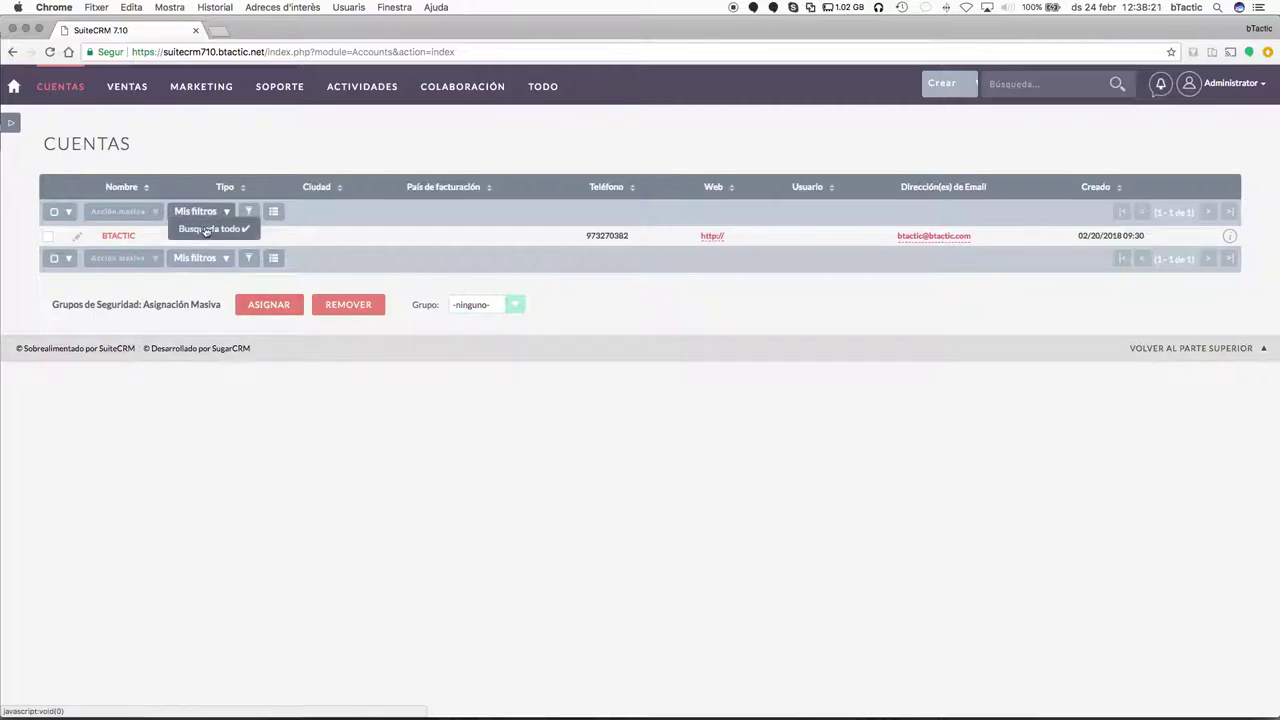
Filter the accounts by Nombre 'bta', leaving only BTACTIC.
{"action": "left_click", "coordinate": [249, 211]}
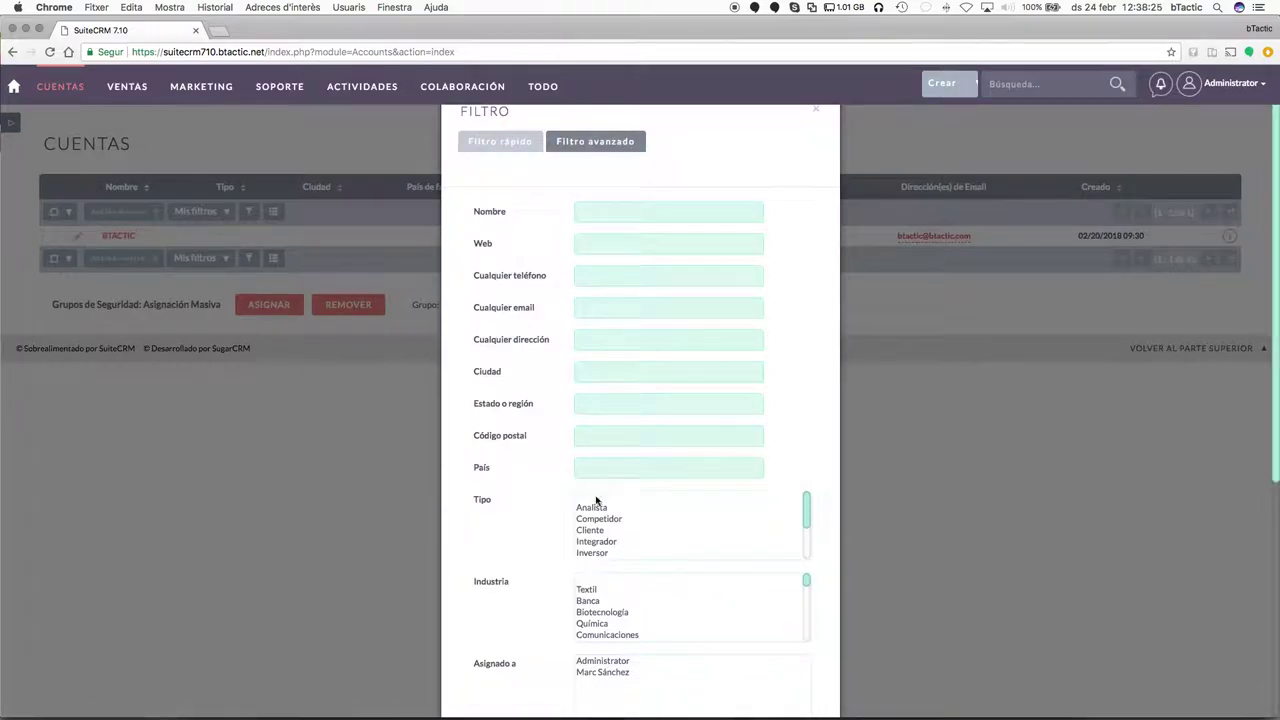
{"action": "scroll", "coordinate": [596, 490], "scroll_direction": "down", "scroll_amount": 5}
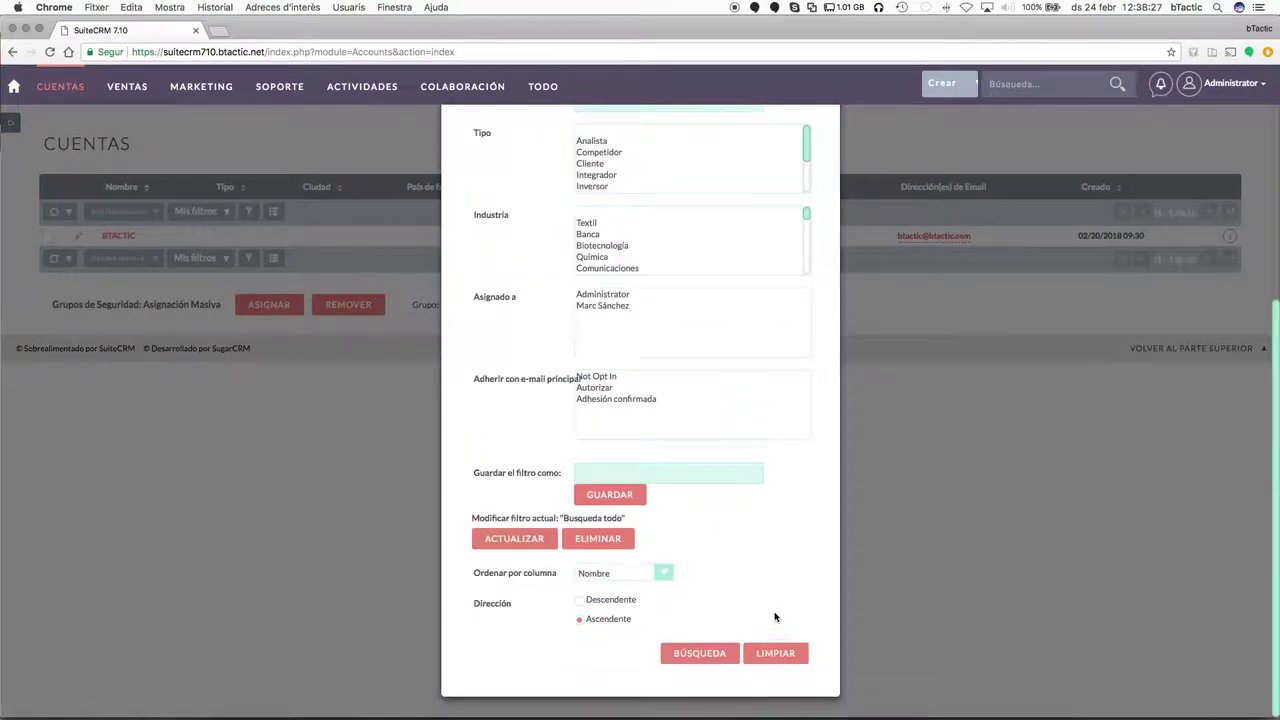
{"action": "scroll", "coordinate": [769, 471], "scroll_direction": "up", "scroll_amount": 5}
{"action": "left_click", "coordinate": [617, 211]}
{"action": "type", "text": "bta"}
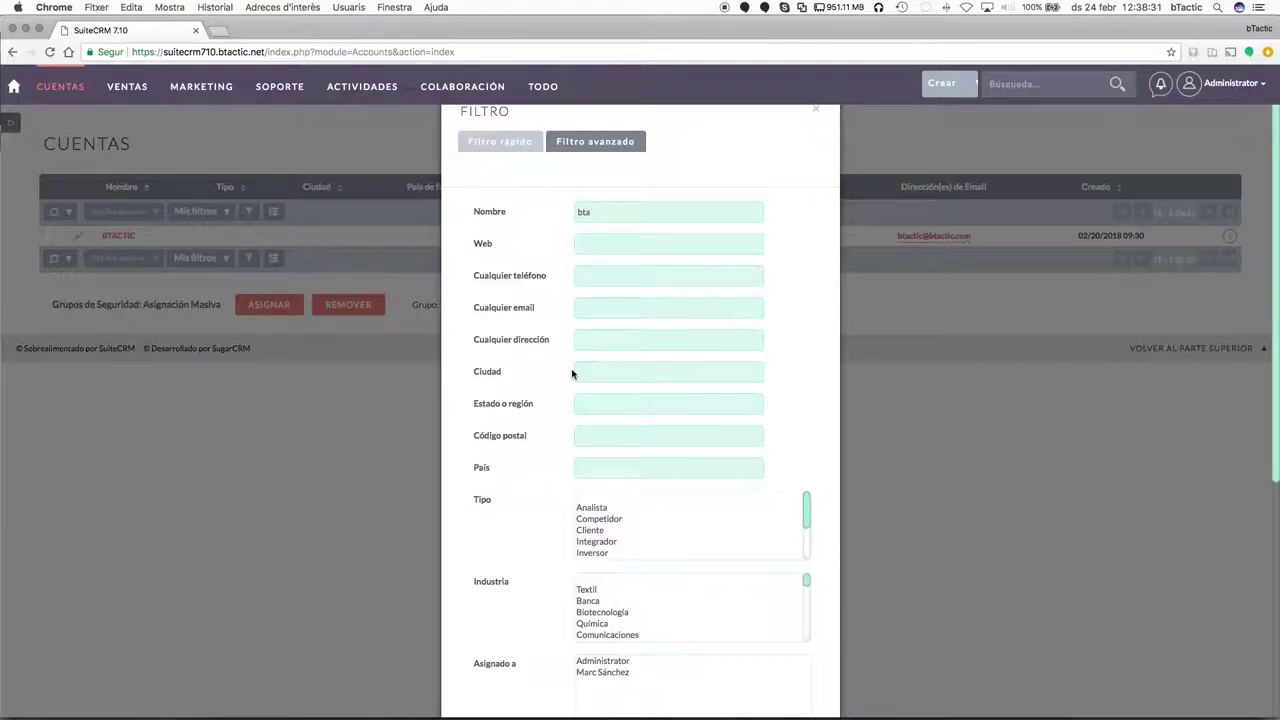
{"action": "scroll", "coordinate": [572, 374], "scroll_direction": "down", "scroll_amount": 5}
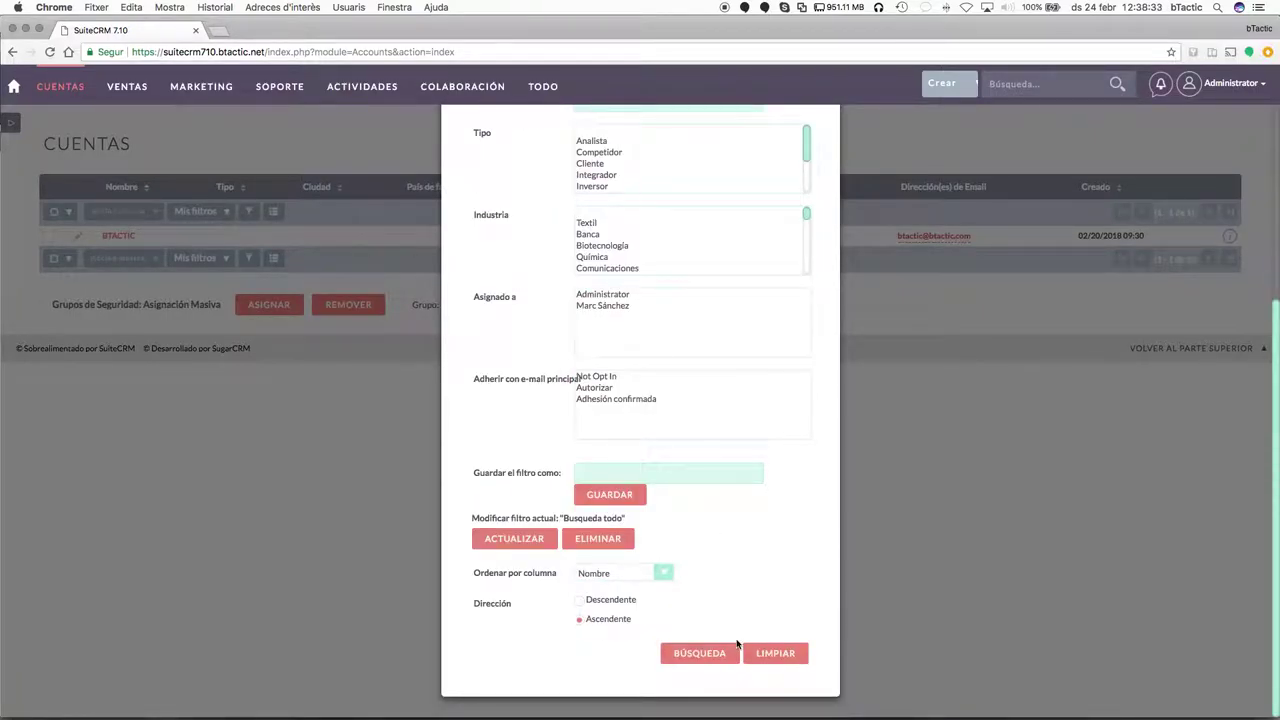
{"action": "left_click", "coordinate": [688, 652]}
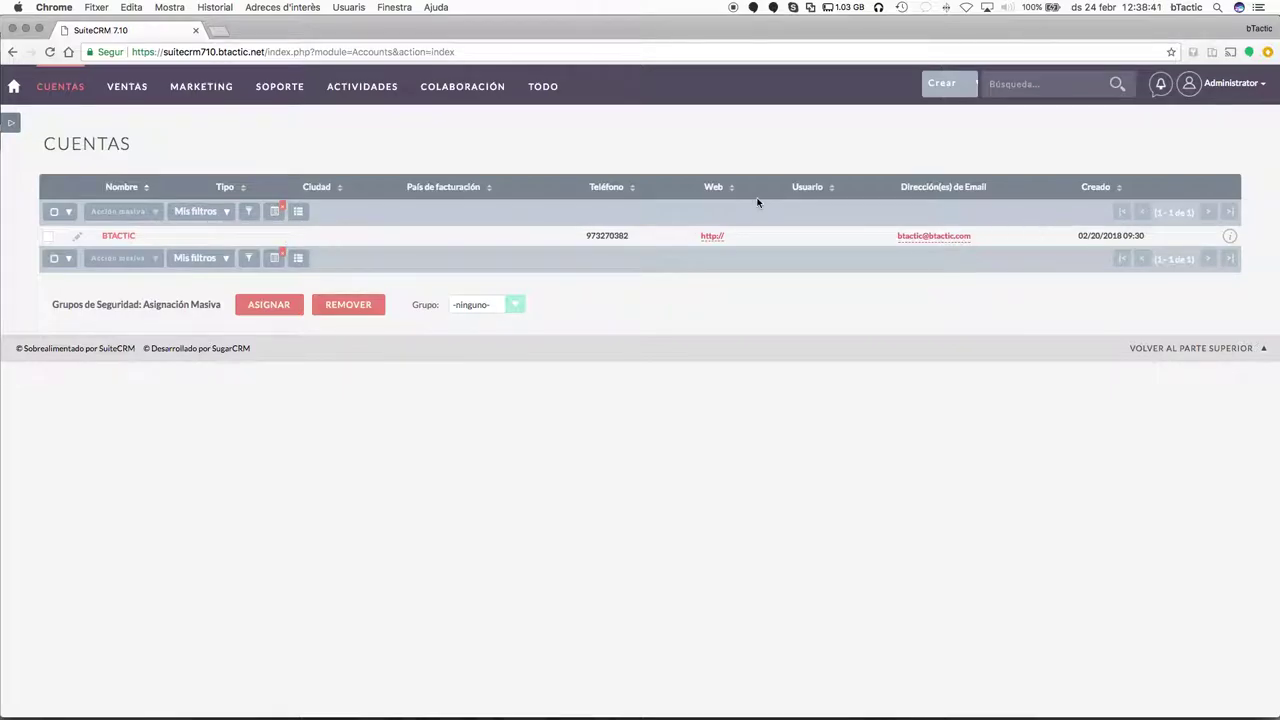
Clear the name filter and set BTACTIC's city to Lleida.
{"action": "left_click", "coordinate": [278, 213]}
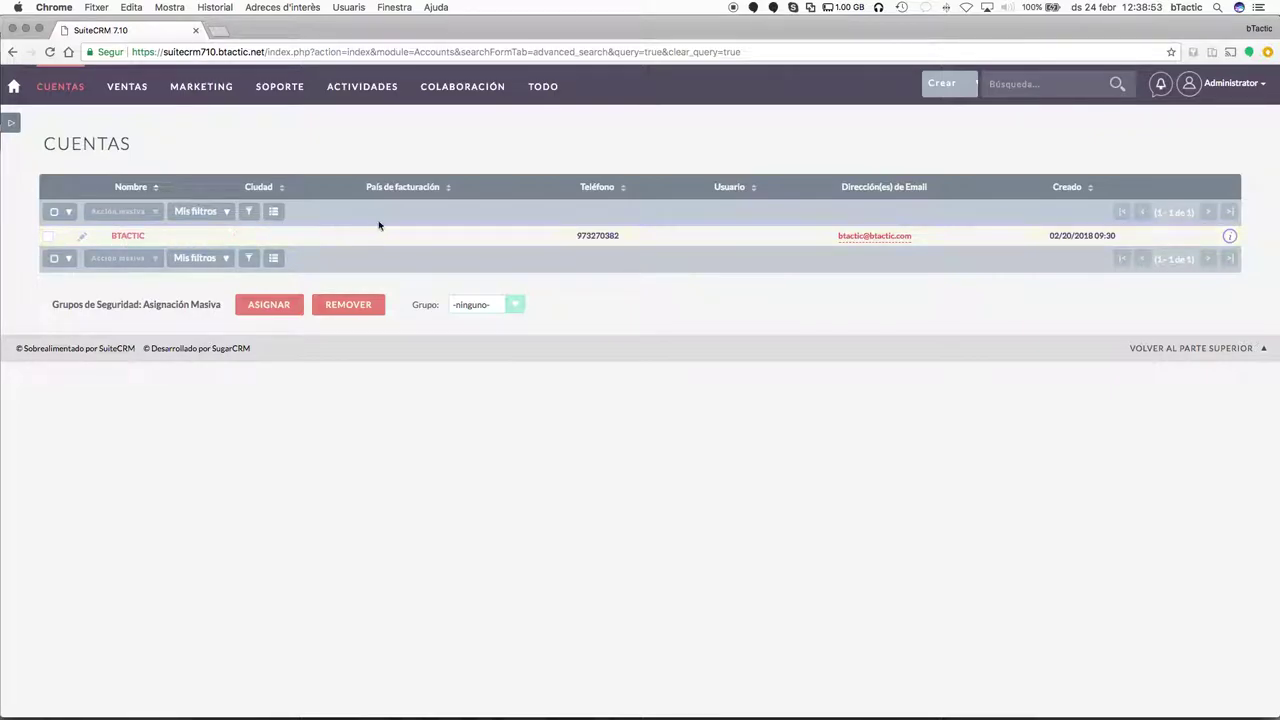
{"action": "double_click", "coordinate": [257, 236]}
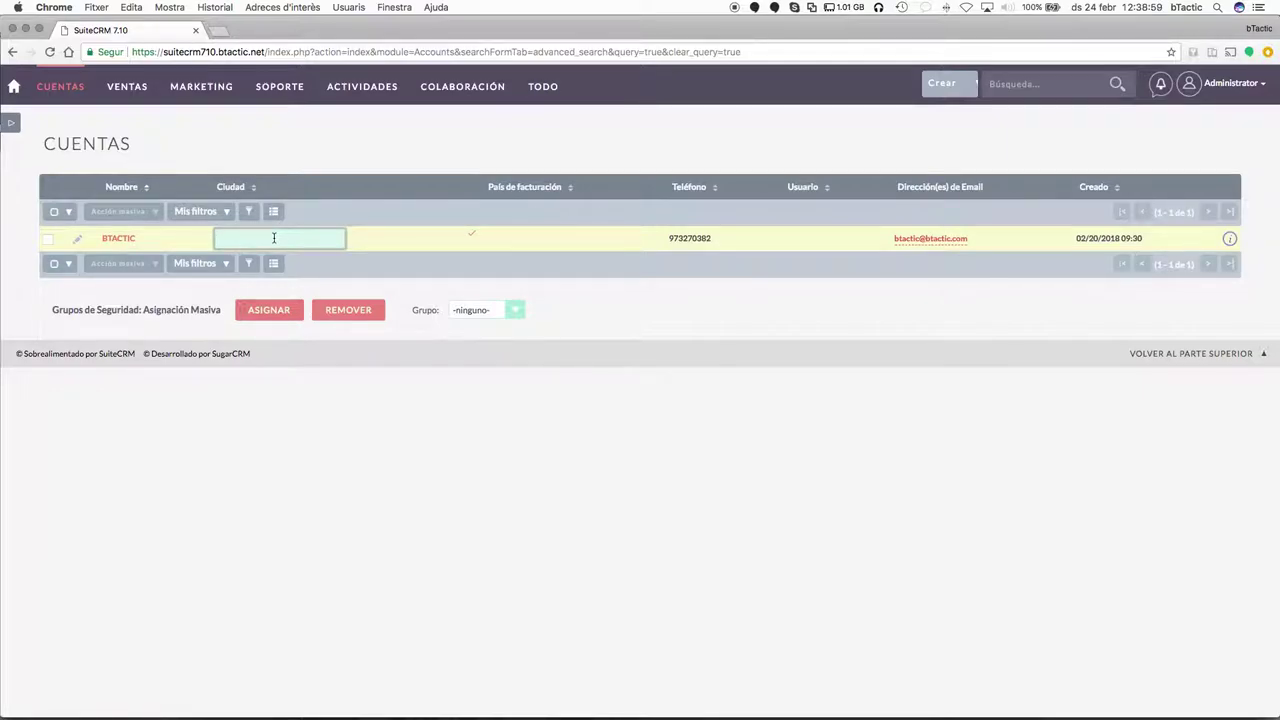
{"action": "key", "text": "Return"}
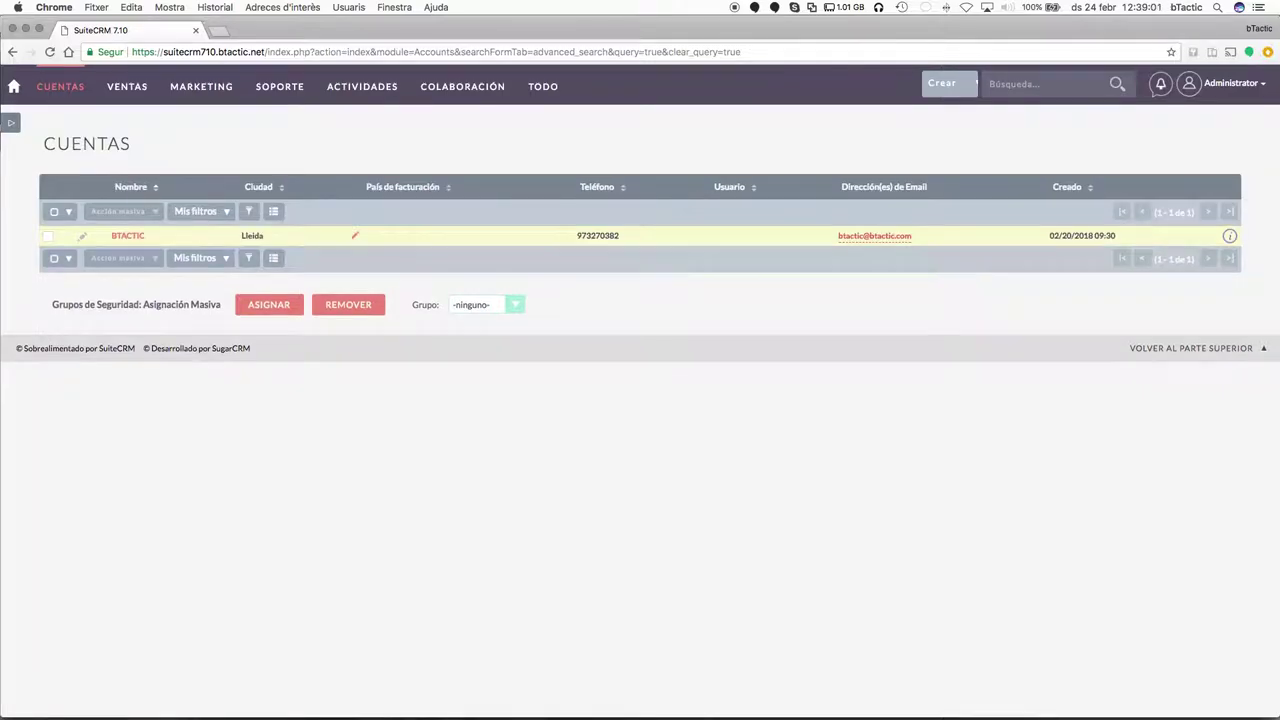
Assign the BTACTIC account to the Administrator user.
{"action": "double_click", "coordinate": [742, 237]}
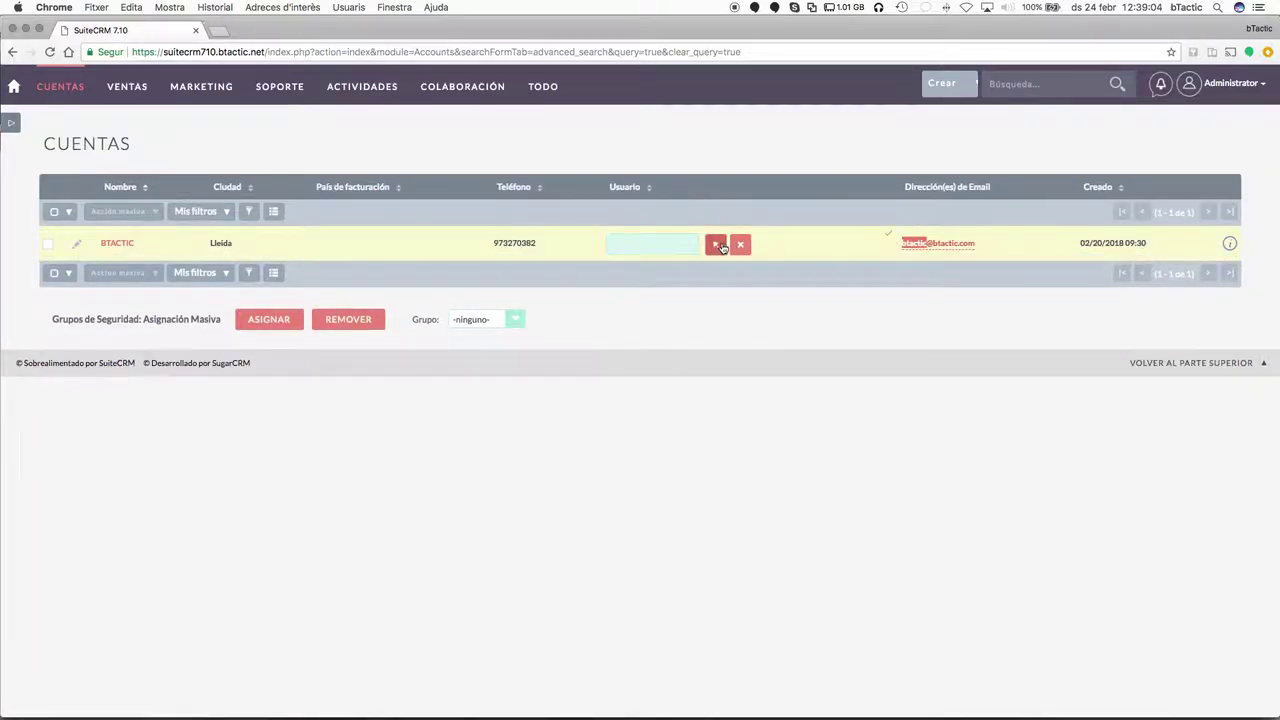
{"action": "type", "text": "ad"}
{"action": "left_click", "coordinate": [670, 260]}
{"action": "key", "text": "Return"}
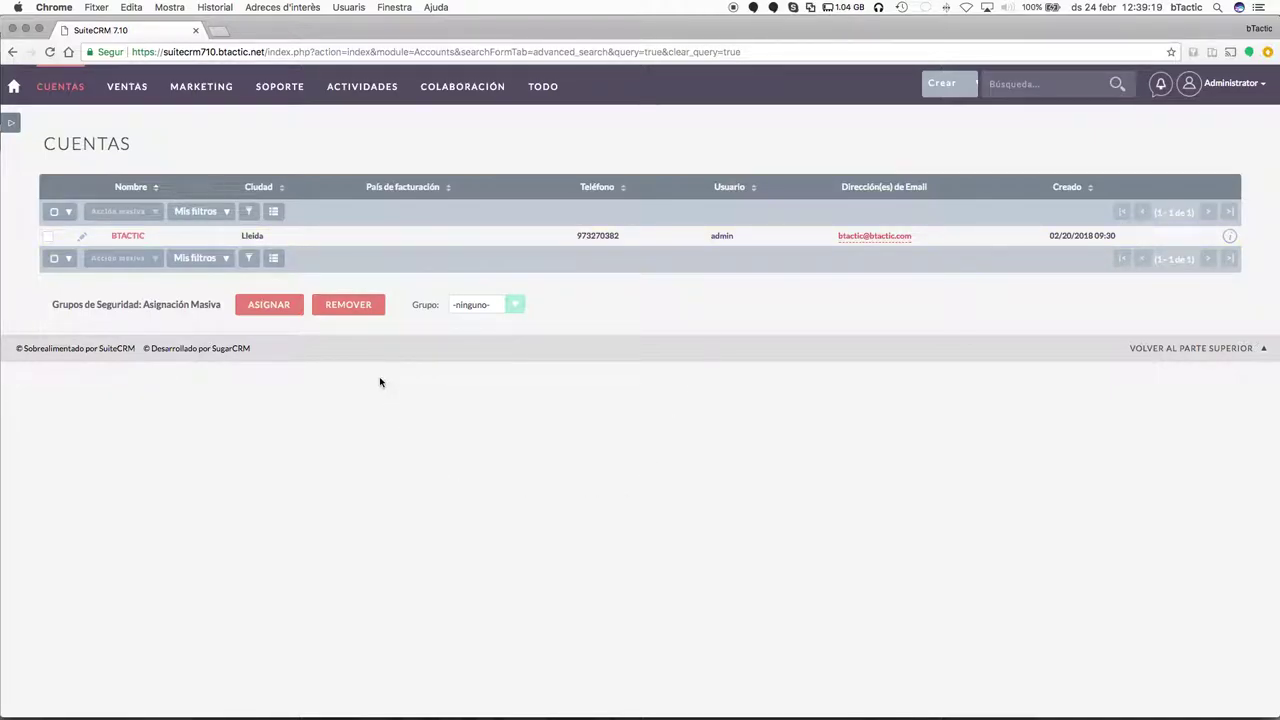
{"action": "double_click", "coordinate": [75, 143]}
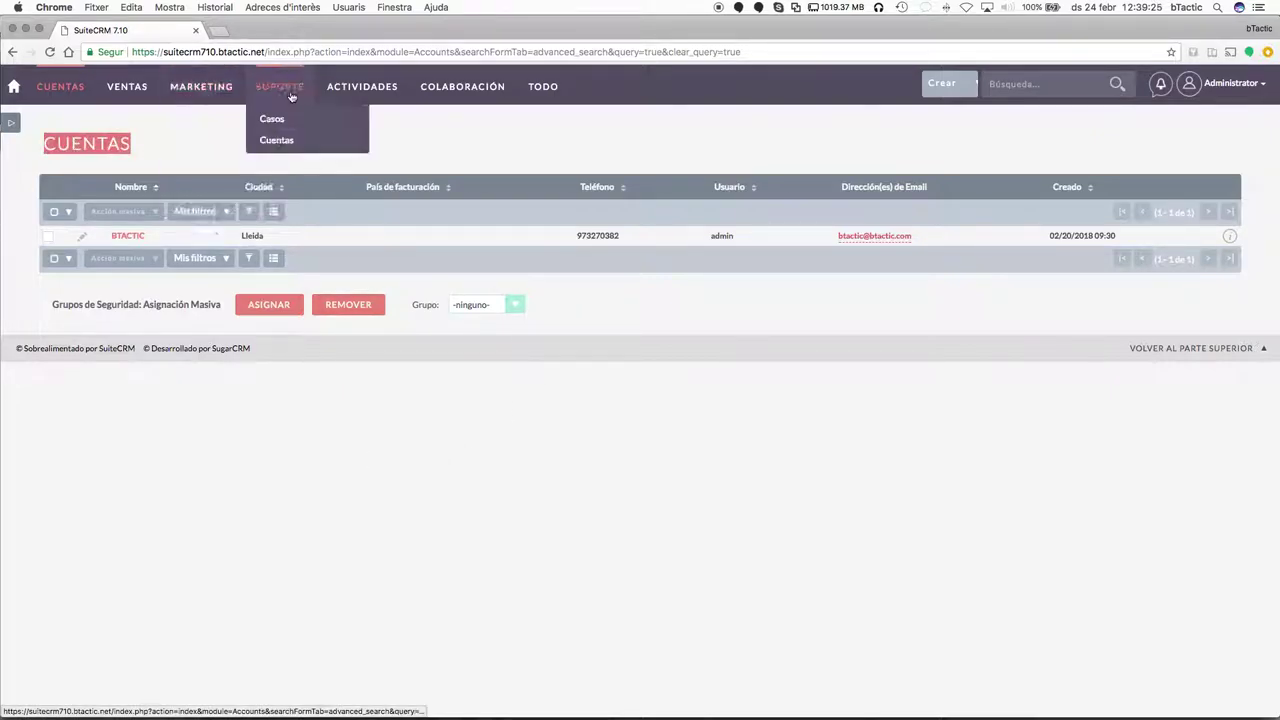
Open BTACTIC's detail page on its Más Información fields.
{"action": "left_click", "coordinate": [118, 390]}
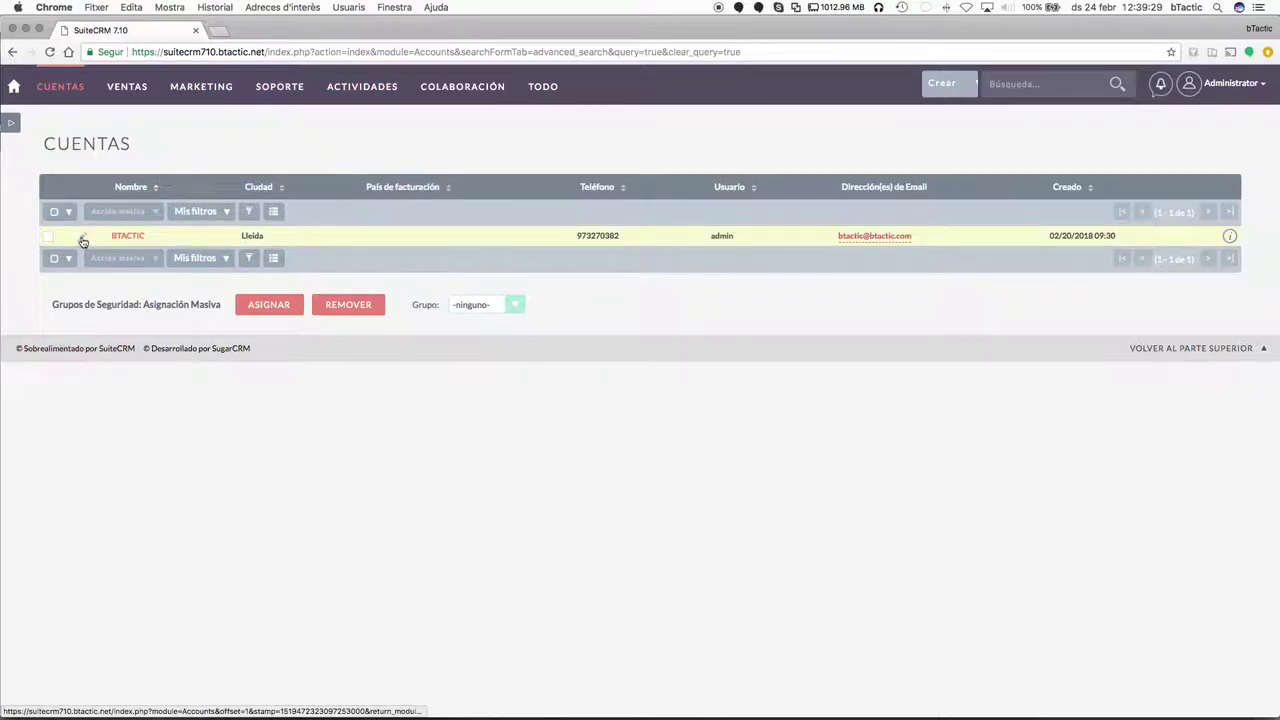
{"action": "left_click", "coordinate": [124, 237]}
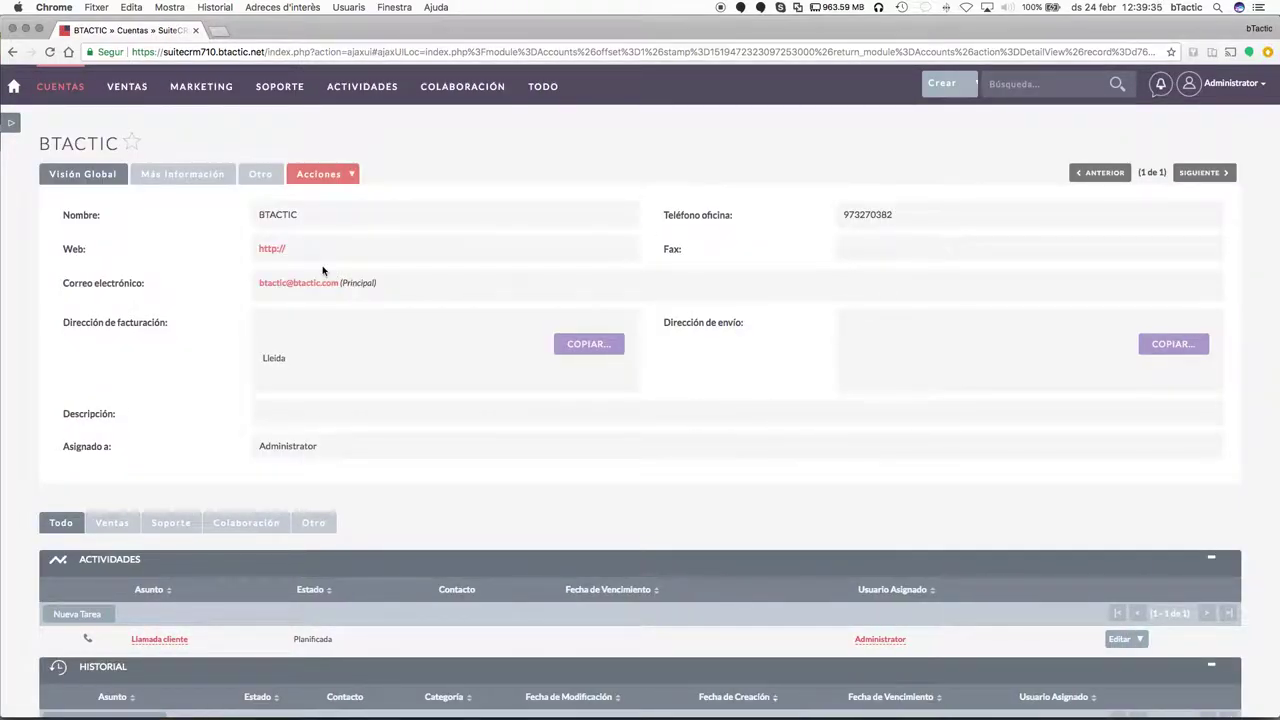
{"action": "left_click", "coordinate": [182, 174]}
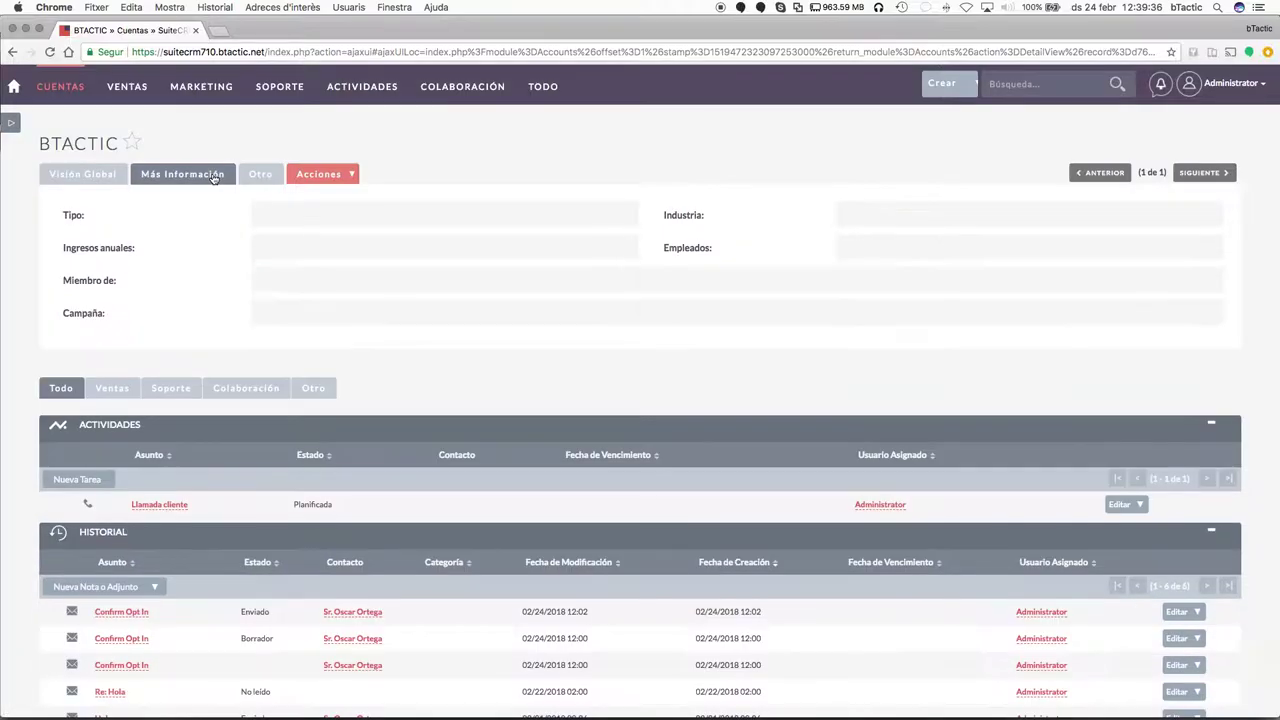
{"action": "left_click", "coordinate": [100, 177]}
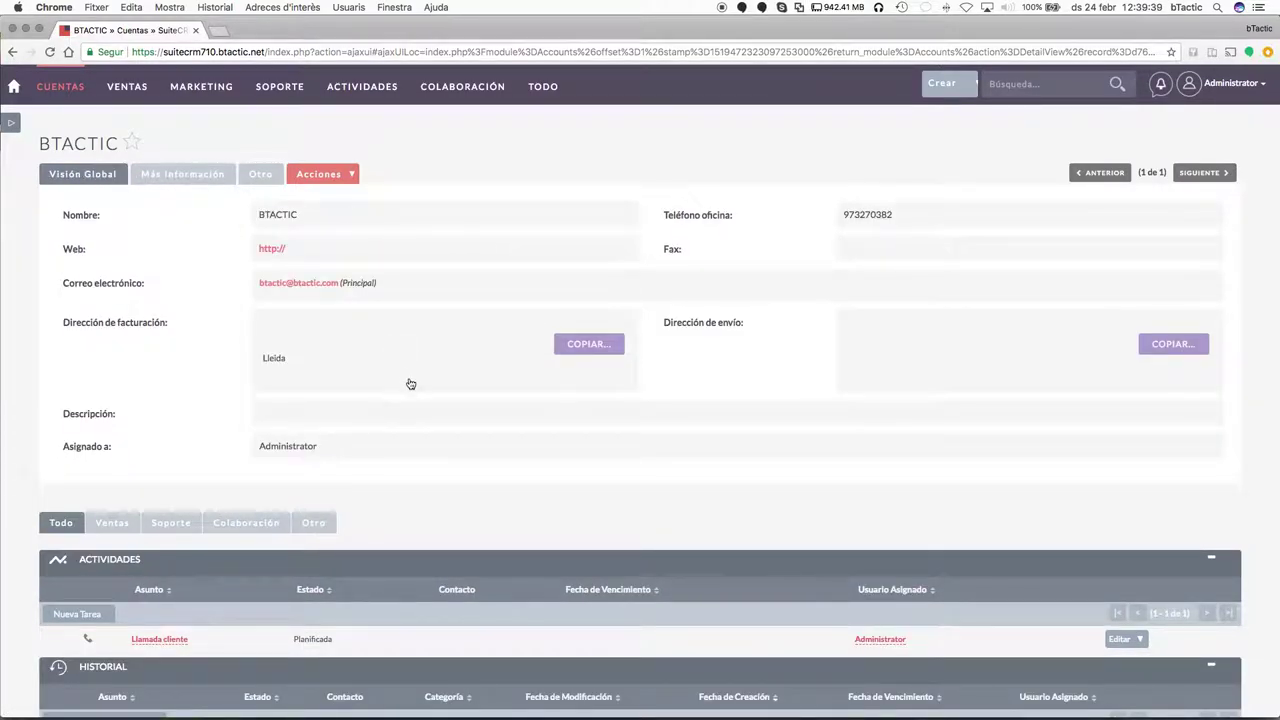
{"action": "left_click", "coordinate": [210, 183]}
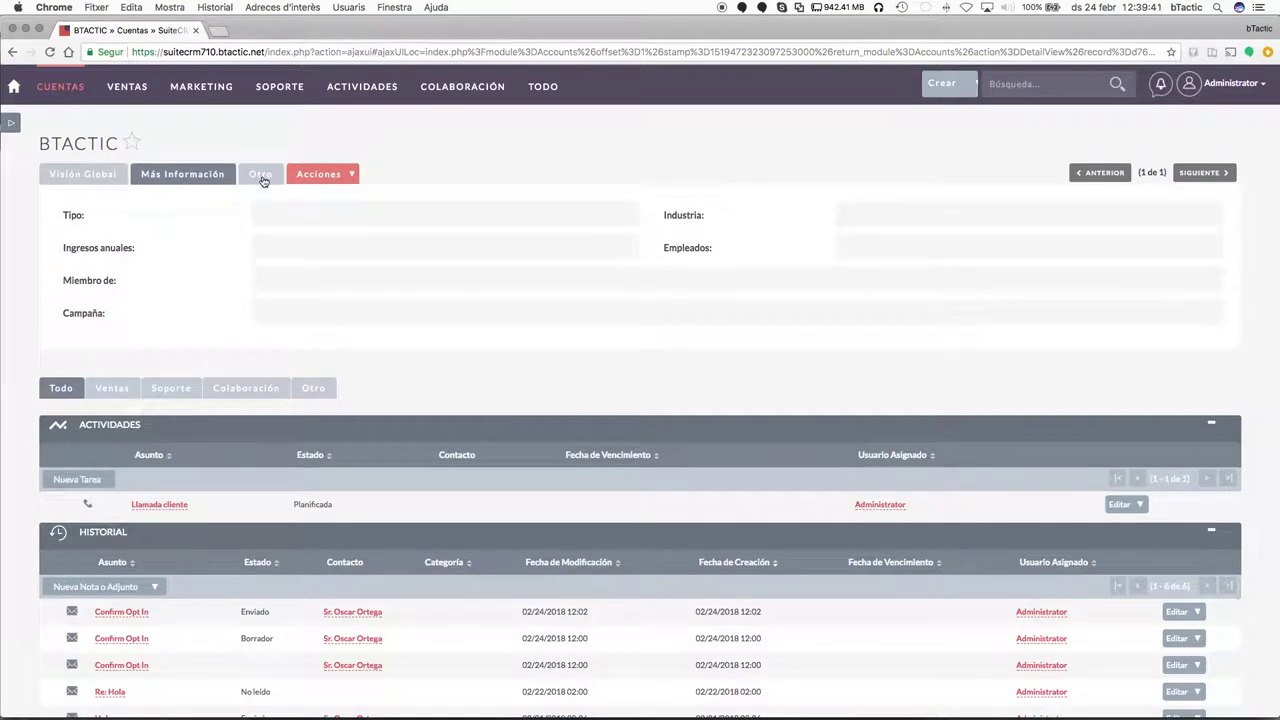
{"action": "mouse_move", "coordinate": [43, 94]}
{"action": "mouse_move", "coordinate": [125, 98]}
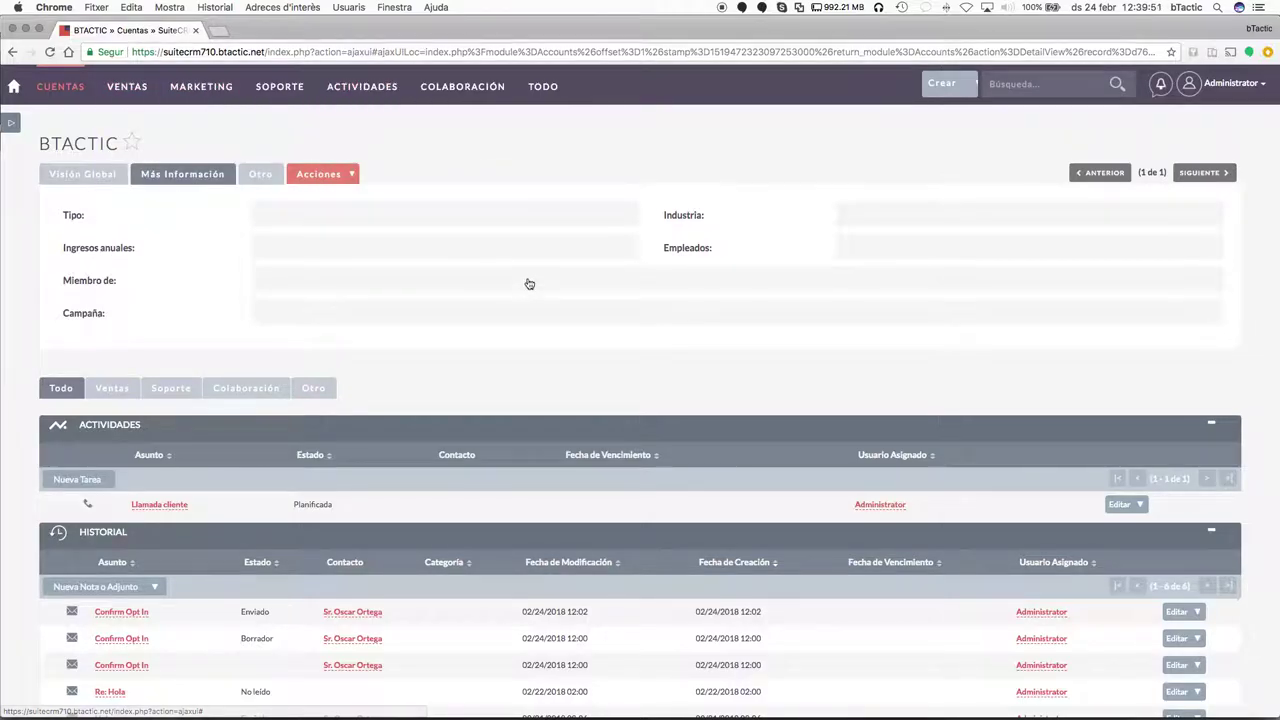
{"action": "scroll", "coordinate": [236, 279], "scroll_direction": "down", "scroll_amount": 1}
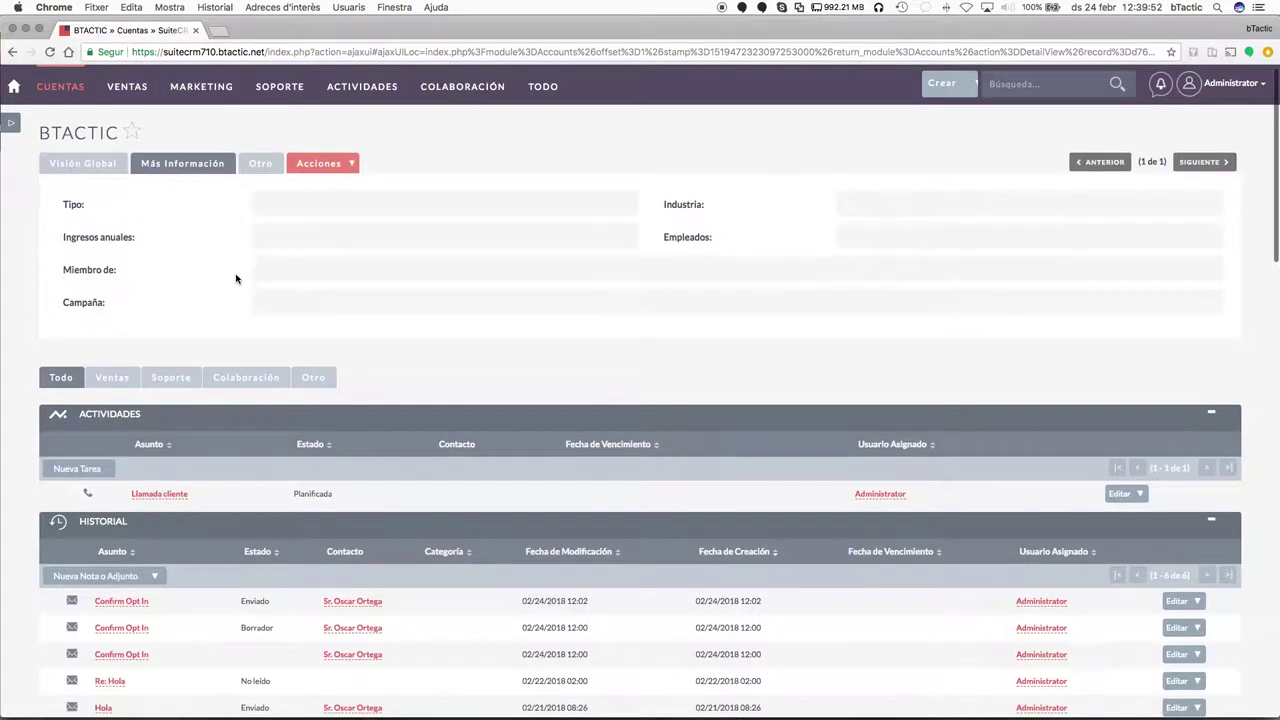
Set the account's Tipo to Cliente with an in-place edit.
{"action": "double_click", "coordinate": [334, 211]}
{"action": "left_click", "coordinate": [337, 208]}
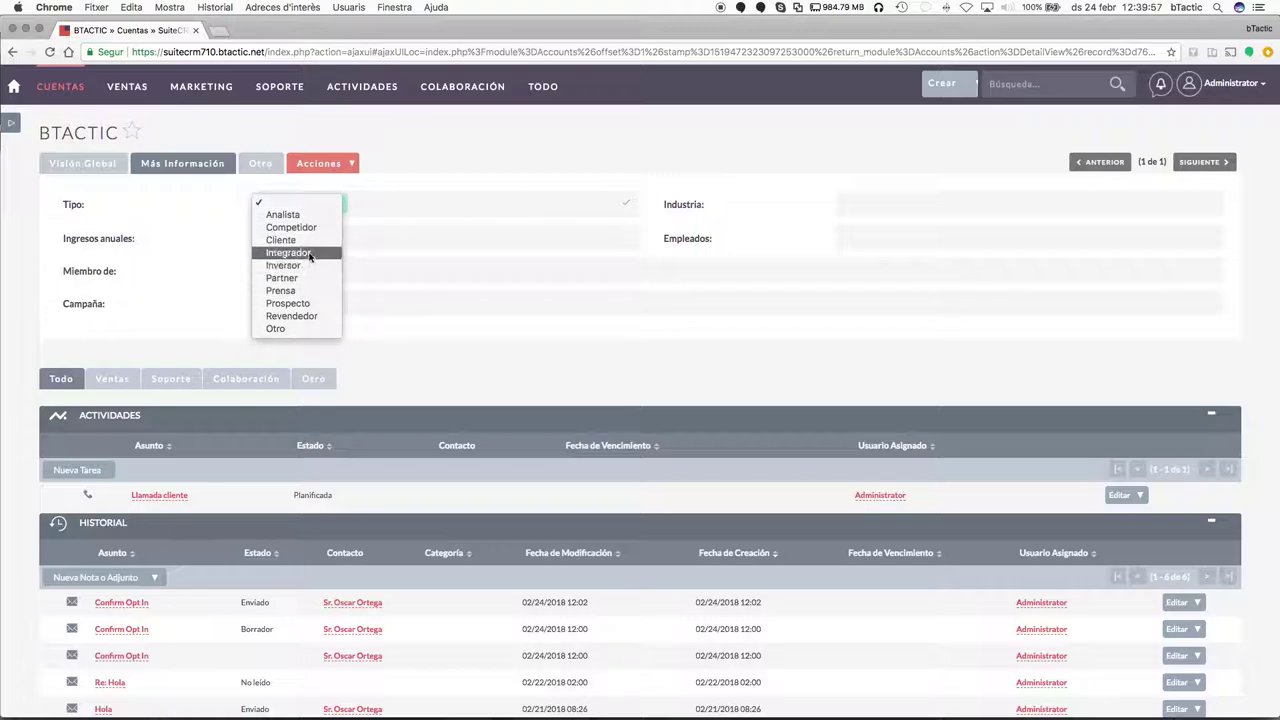
{"action": "left_click", "coordinate": [311, 241]}
{"action": "left_click", "coordinate": [311, 244]}
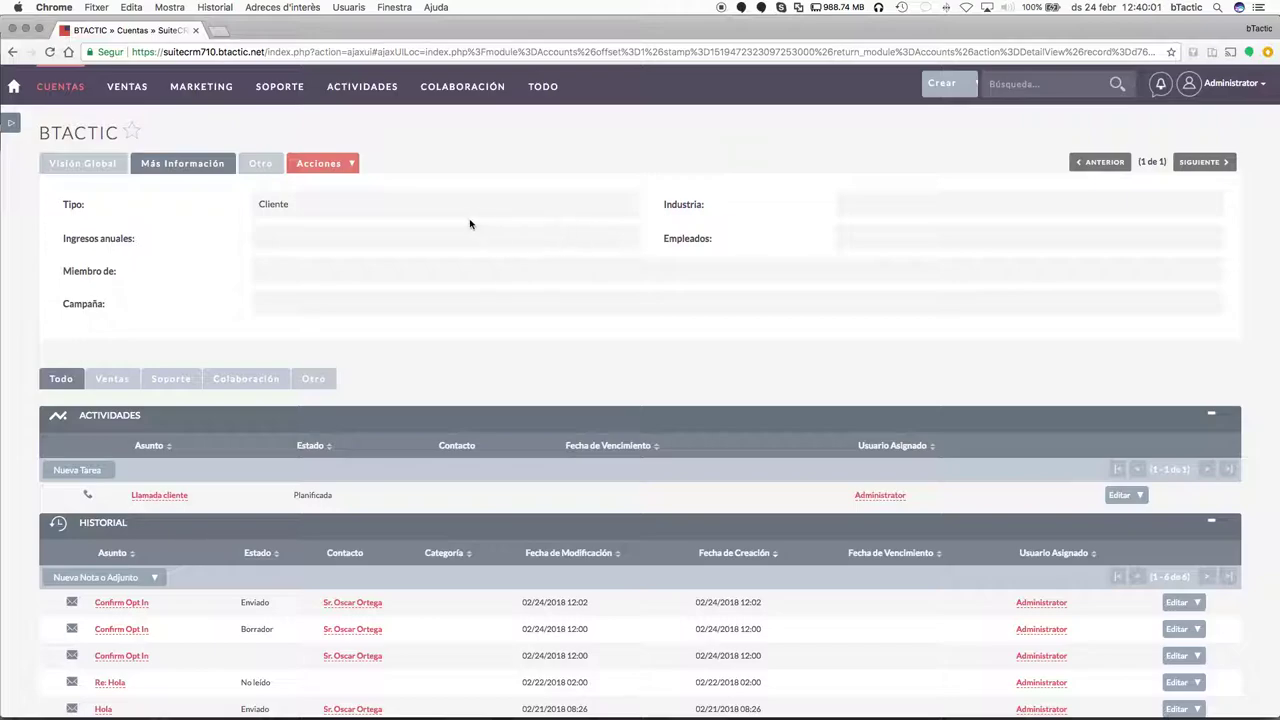
{"action": "double_click", "coordinate": [351, 220]}
{"action": "left_click", "coordinate": [340, 214]}
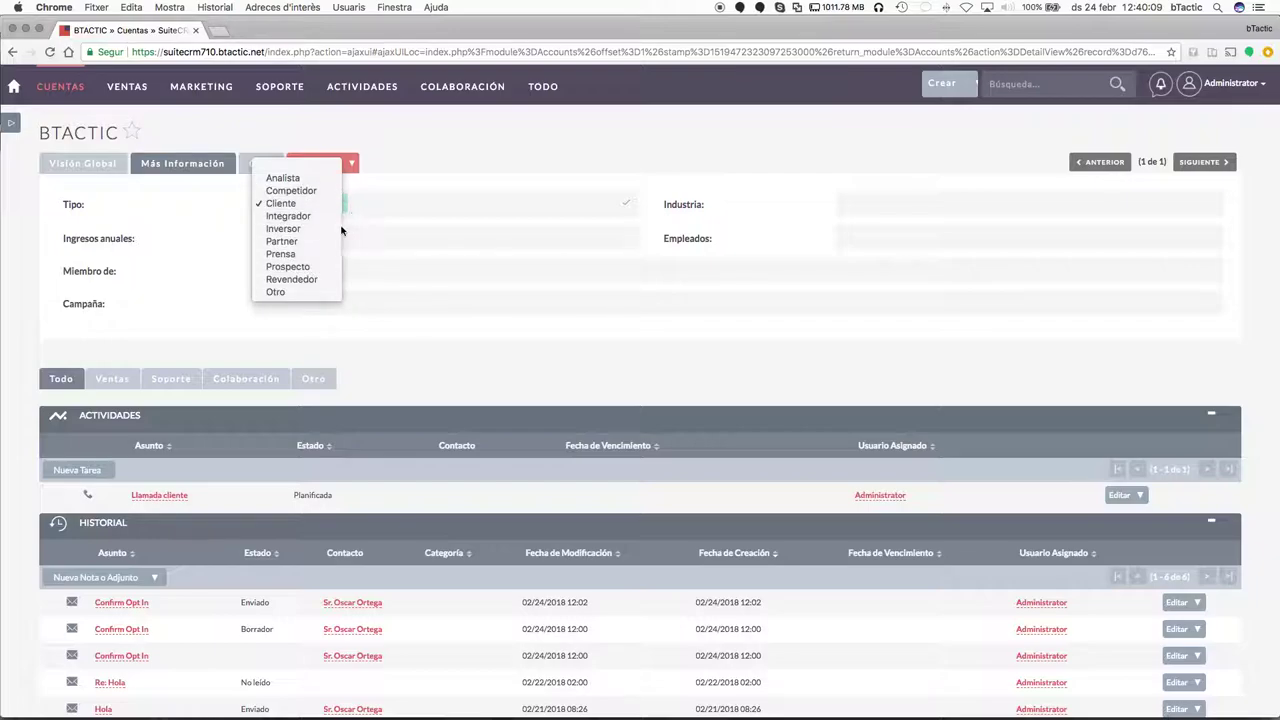
{"action": "left_click", "coordinate": [376, 390]}
{"action": "key", "text": "Return"}
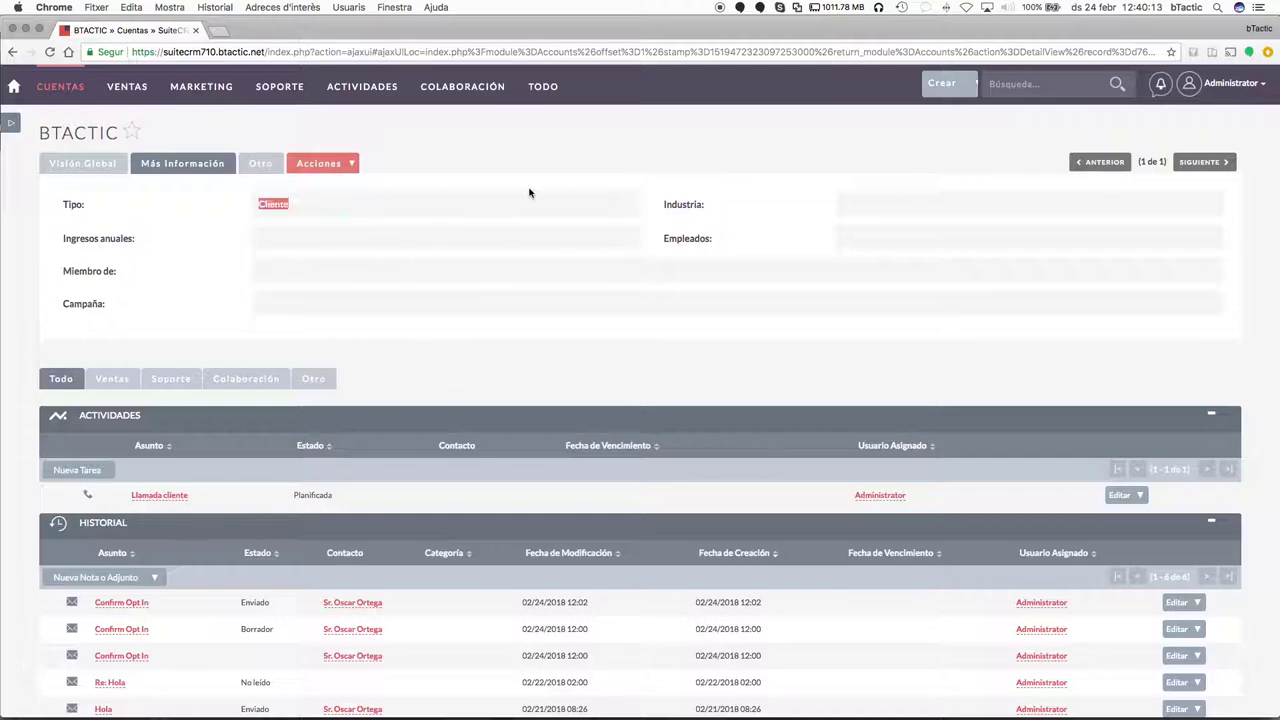
View the record's creation and modification dates on the Otro tab.
{"action": "scroll", "coordinate": [720, 320], "scroll_direction": "down", "scroll_amount": 4}
{"action": "scroll", "coordinate": [779, 343], "scroll_direction": "up", "scroll_amount": 4}
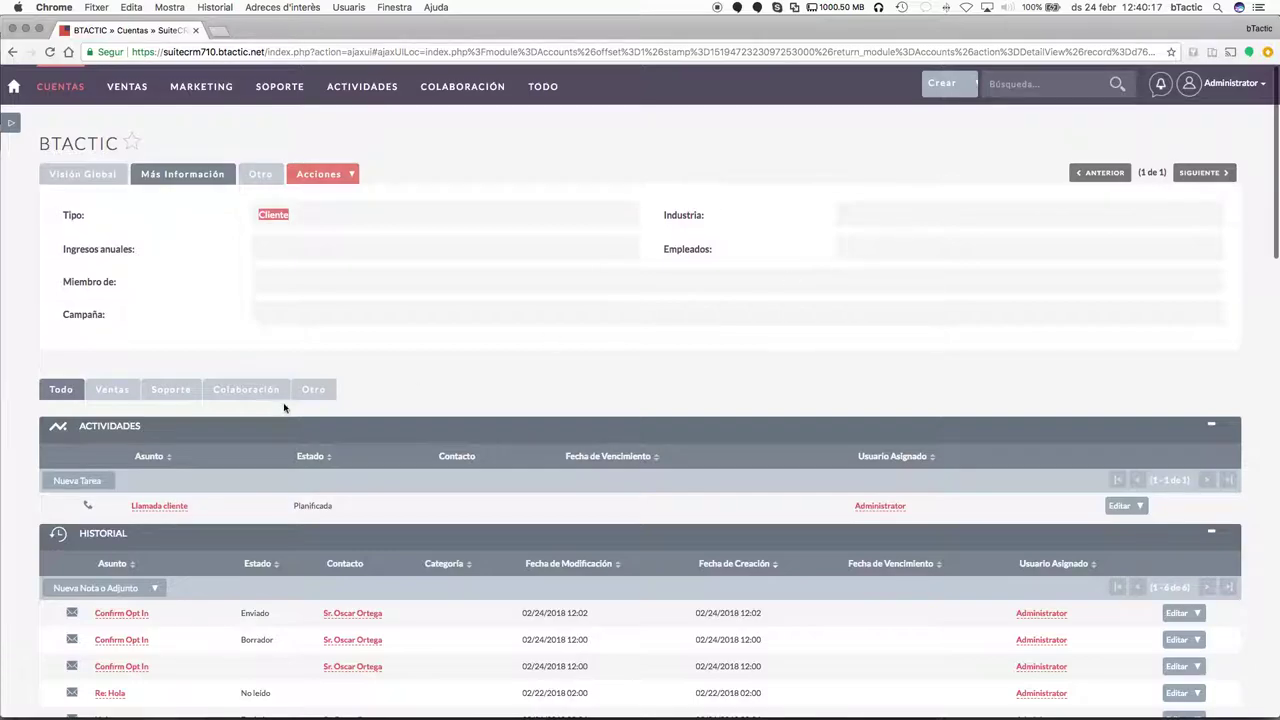
{"action": "left_click", "coordinate": [264, 180]}
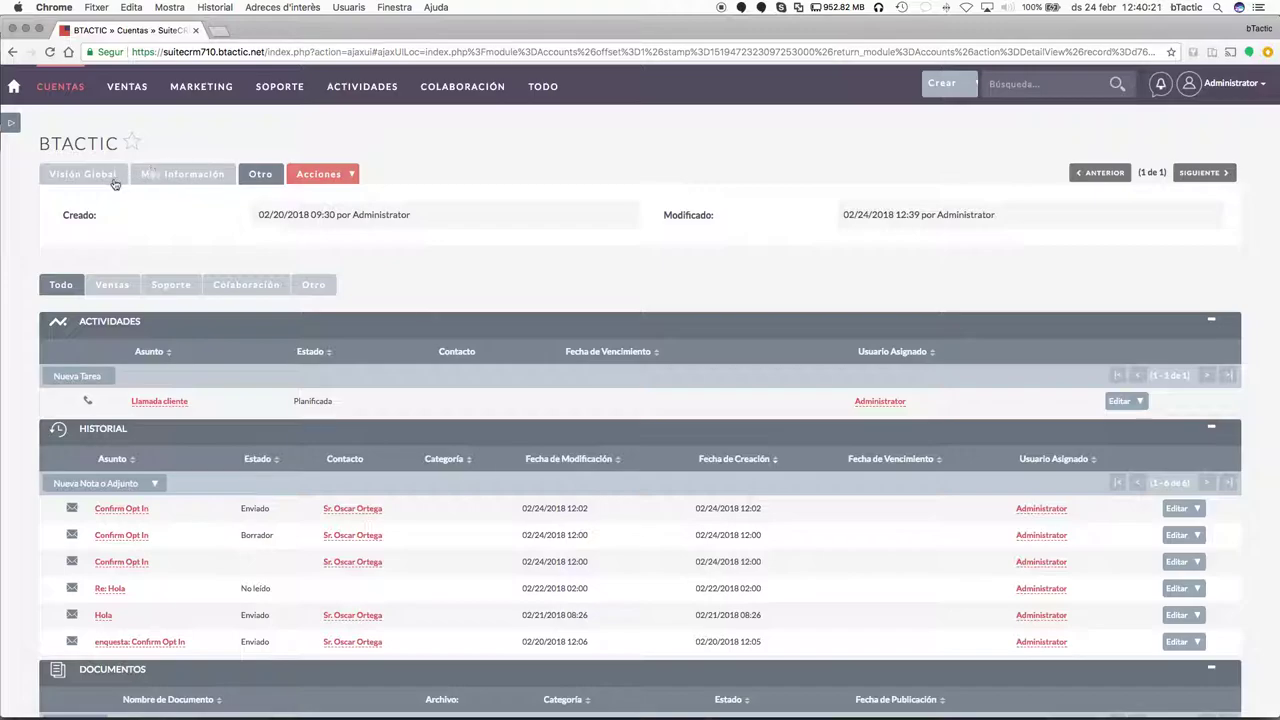
Return to BTACTIC's Visión Global tab and open the Acciones menu.
{"action": "left_click", "coordinate": [114, 182]}
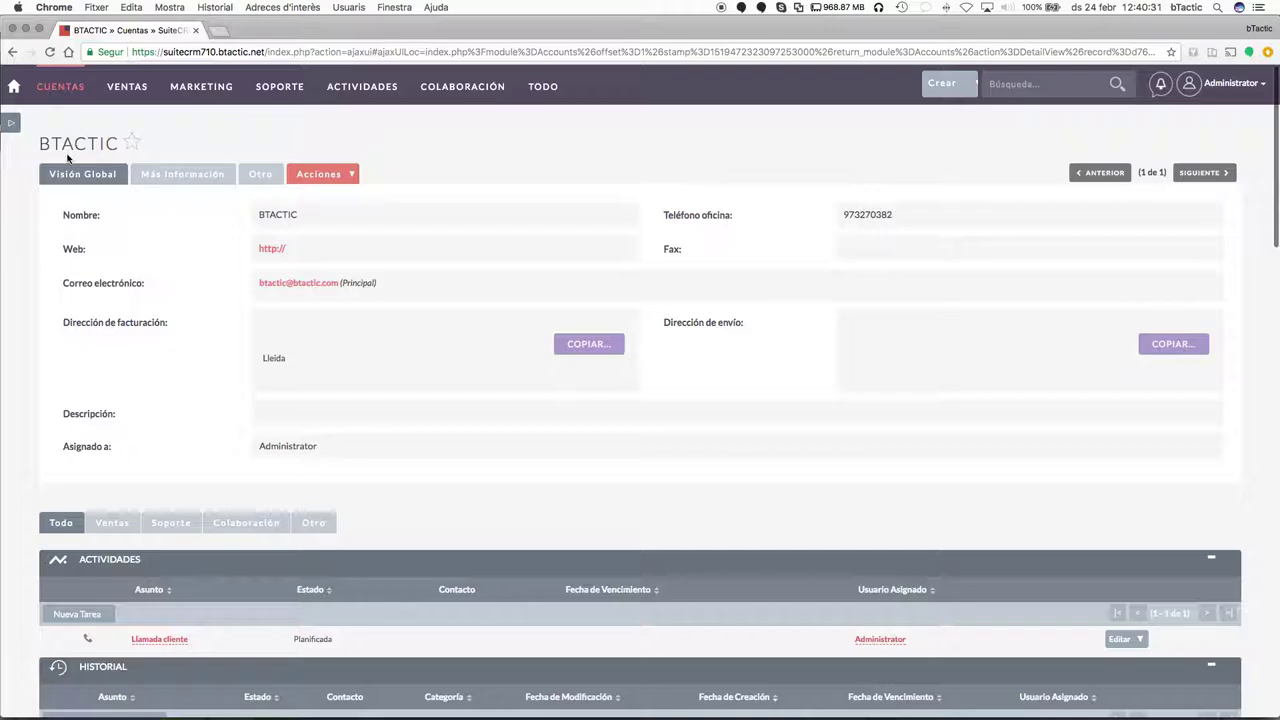
{"action": "left_click", "coordinate": [342, 177]}
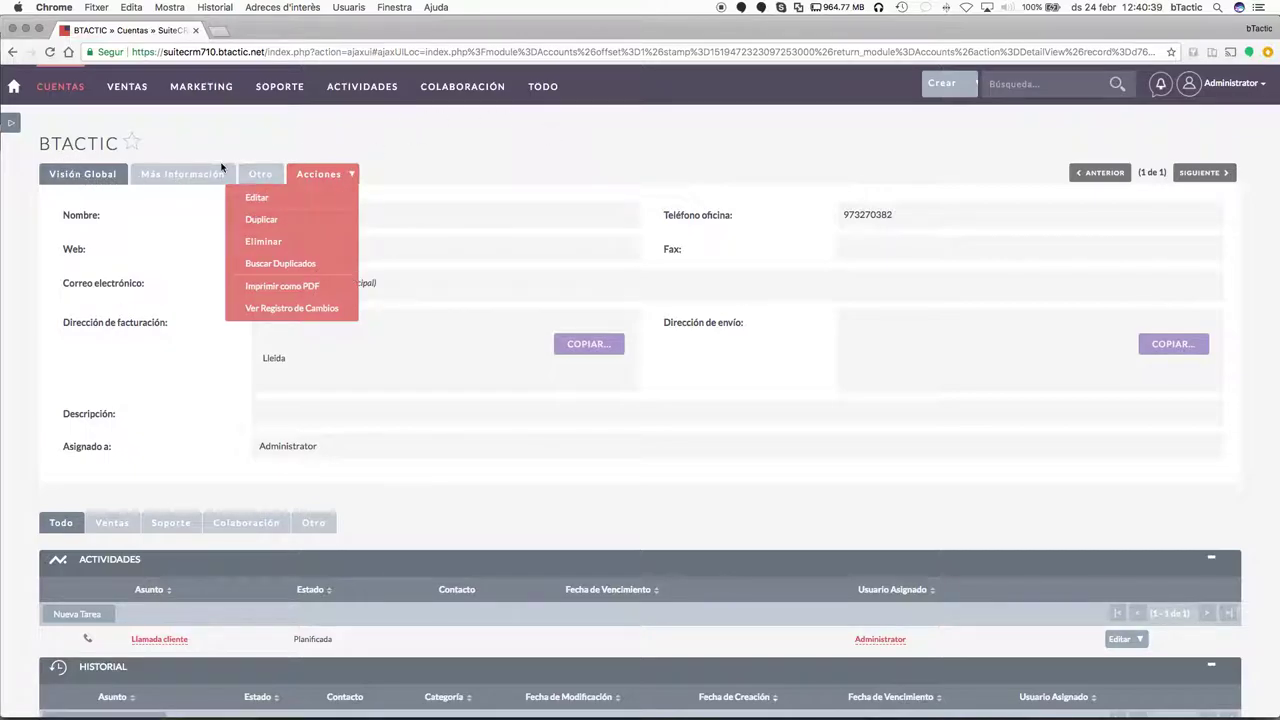
Open BTACTIC's full edit form and review its address fields.
{"action": "left_click", "coordinate": [257, 198]}
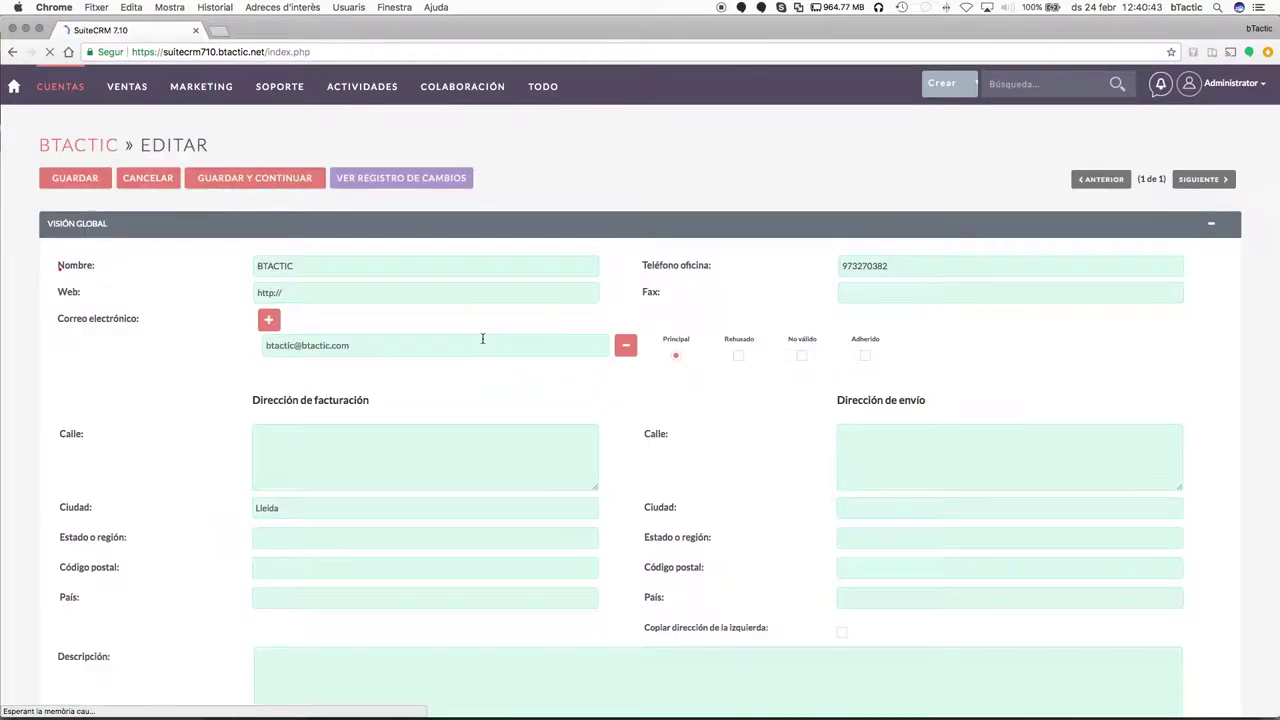
{"action": "scroll", "coordinate": [555, 427], "scroll_direction": "down", "scroll_amount": 5}
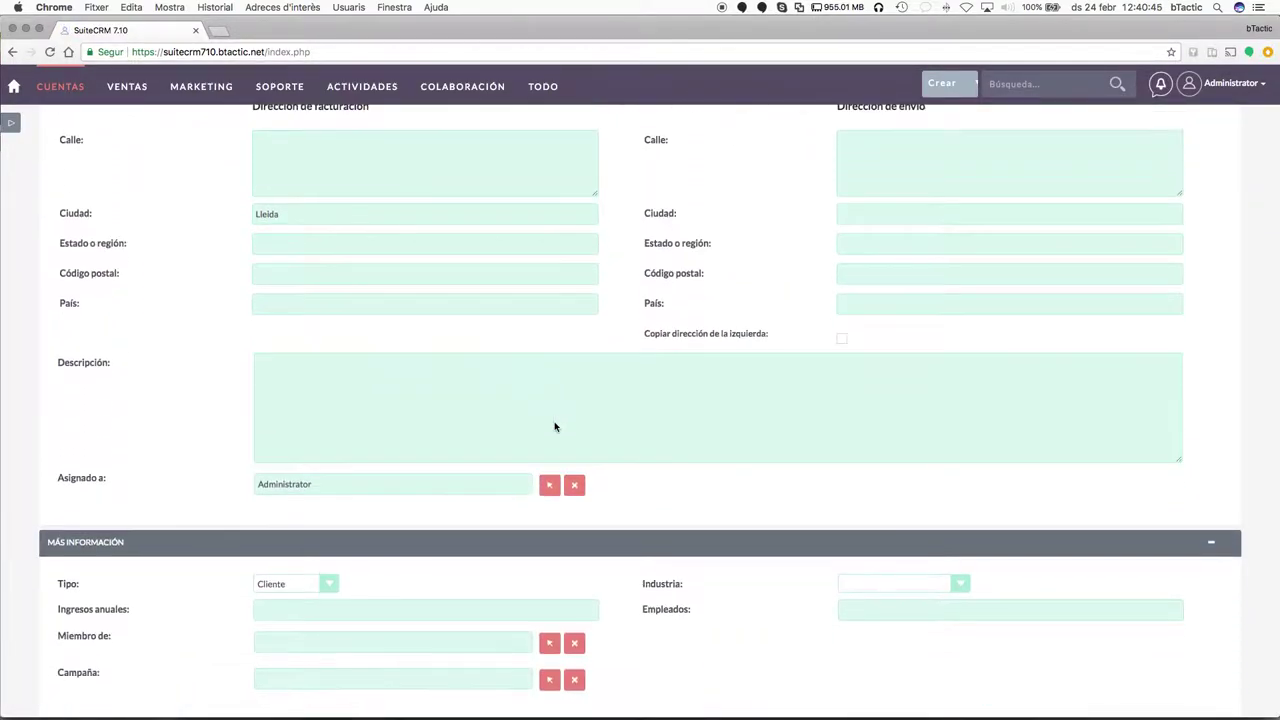
{"action": "scroll", "coordinate": [561, 321], "scroll_direction": "up", "scroll_amount": 5}
{"action": "left_click", "coordinate": [391, 442]}
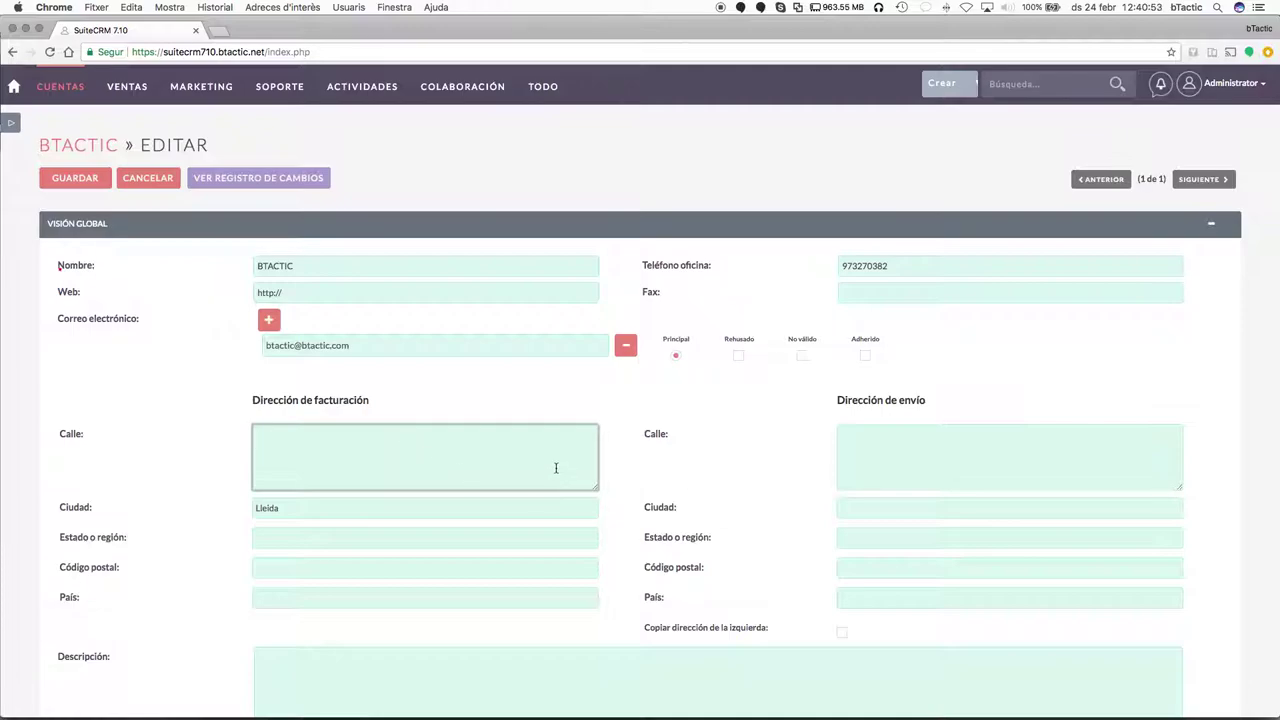
{"action": "scroll", "coordinate": [556, 468], "scroll_direction": "down", "scroll_amount": 1}
{"action": "scroll", "coordinate": [524, 356], "scroll_direction": "down", "scroll_amount": 3}
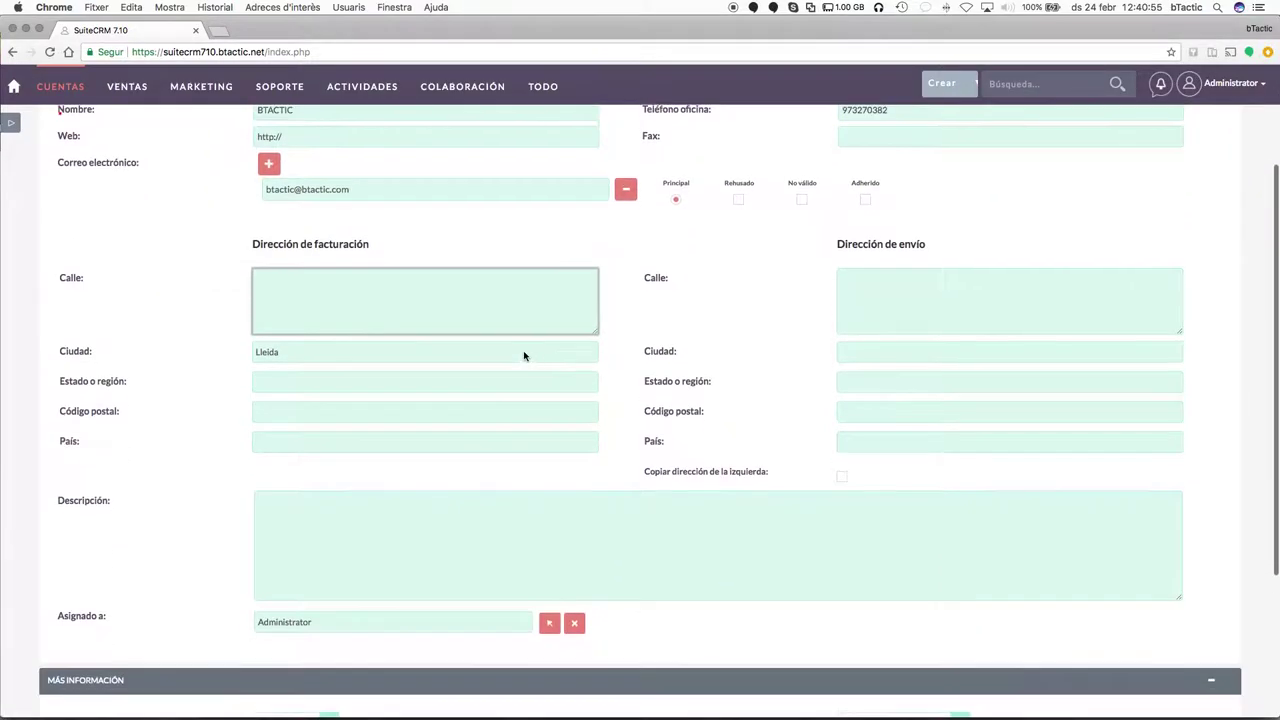
{"action": "scroll", "coordinate": [524, 356], "scroll_direction": "up", "scroll_amount": 4}
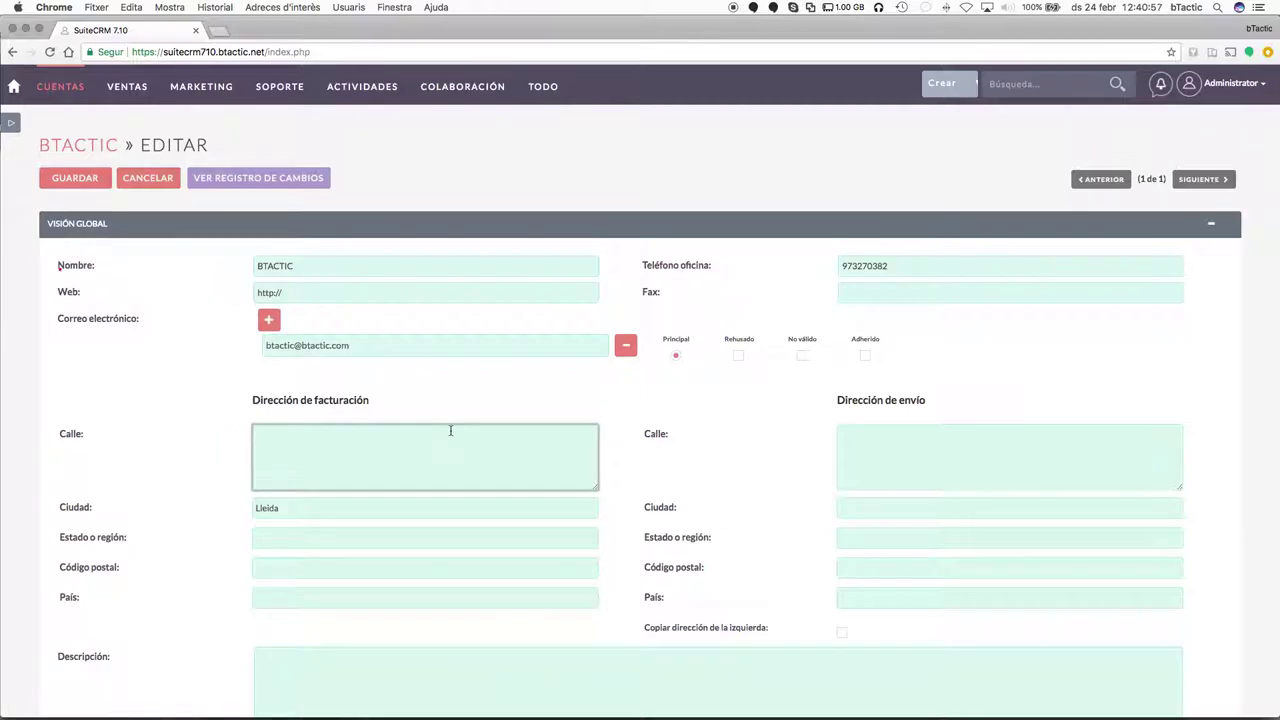
{"action": "scroll", "coordinate": [450, 430], "scroll_direction": "down", "scroll_amount": 2}
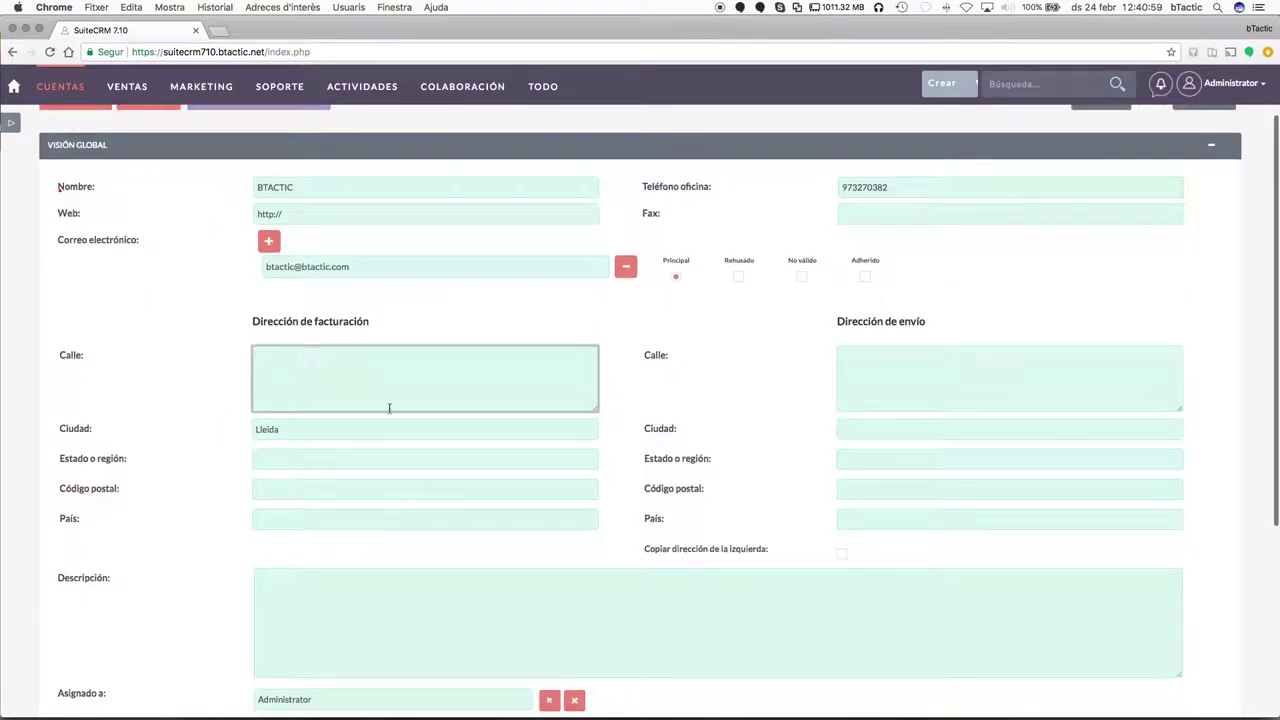
{"action": "scroll", "coordinate": [343, 382], "scroll_direction": "down", "scroll_amount": 7}
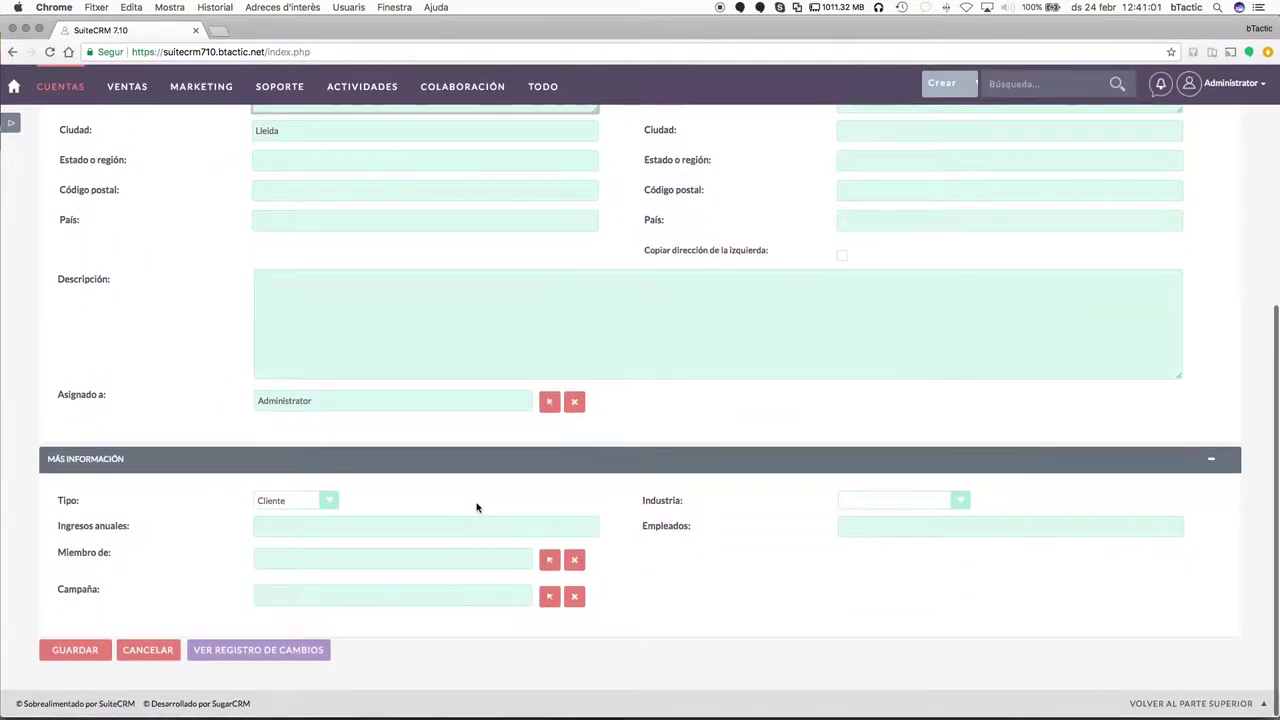
Set Industria to Consultoría and save the account.
{"action": "left_click", "coordinate": [925, 499]}
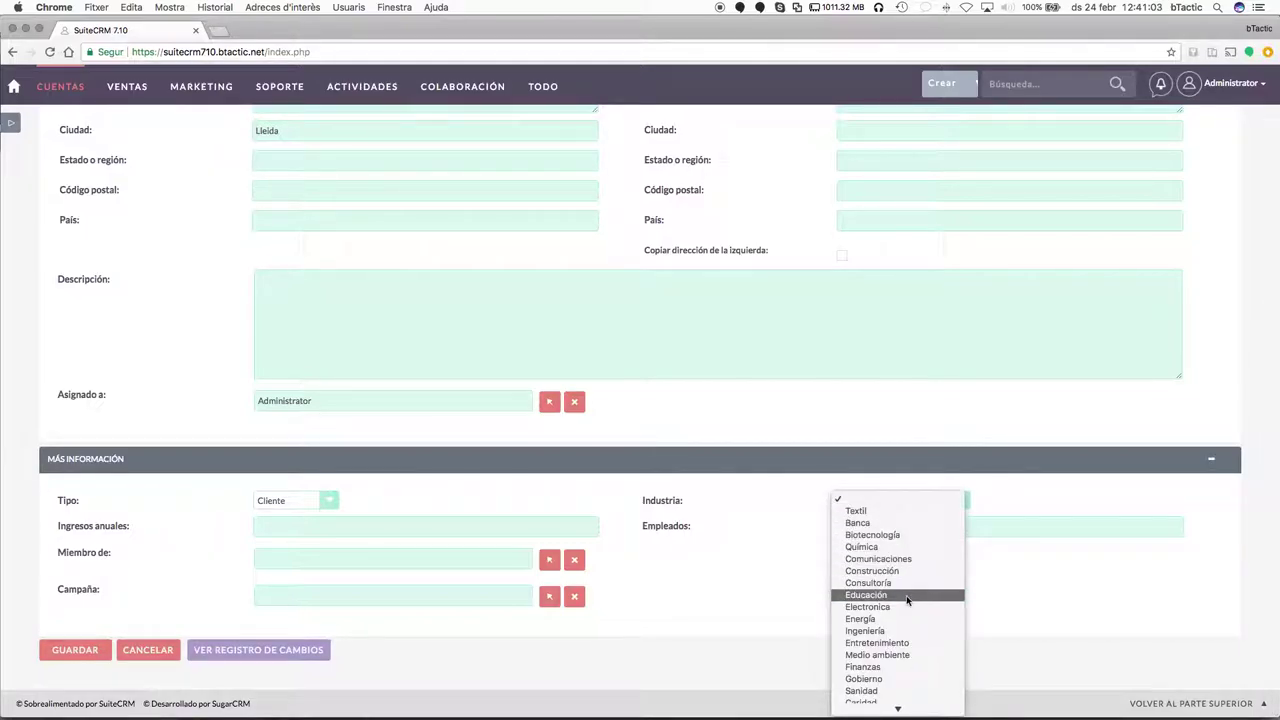
{"action": "left_click", "coordinate": [905, 583]}
{"action": "scroll", "coordinate": [677, 471], "scroll_direction": "down", "scroll_amount": 2}
{"action": "left_click", "coordinate": [320, 557]}
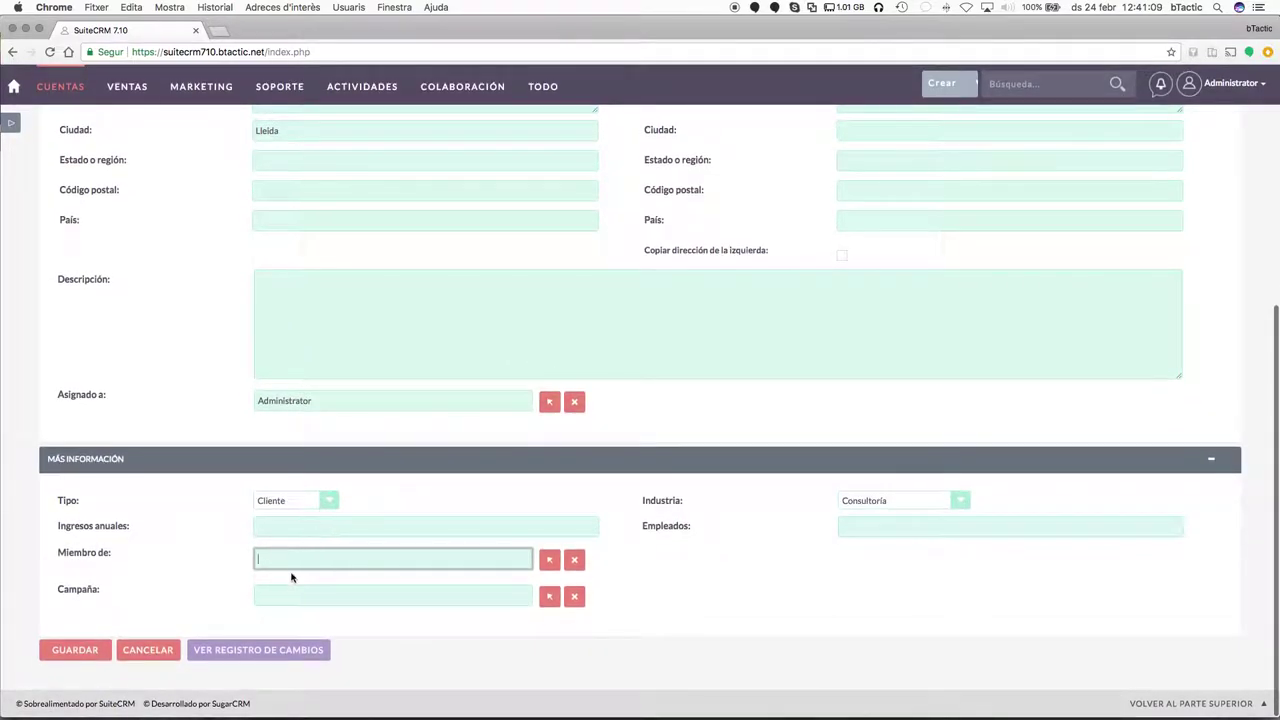
{"action": "left_click", "coordinate": [326, 596]}
{"action": "scroll", "coordinate": [437, 383], "scroll_direction": "up", "scroll_amount": 5}
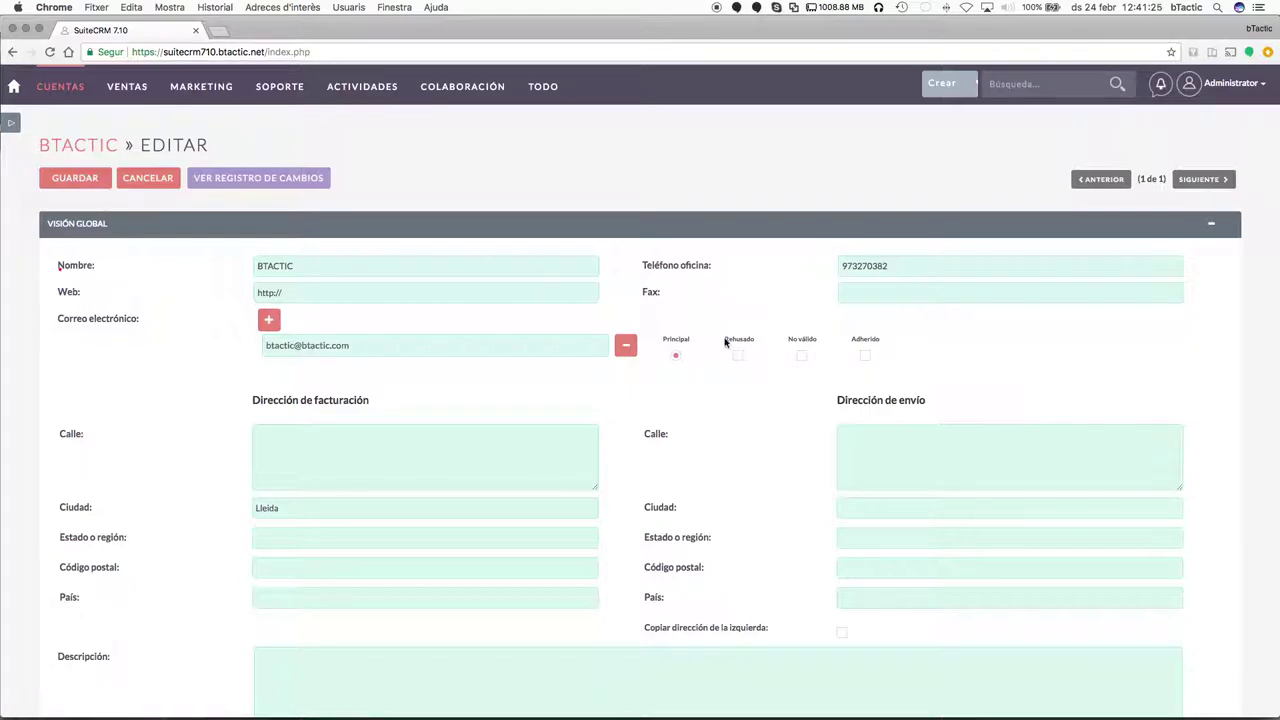
{"action": "left_click_drag", "start_coordinate": [725, 344], "coordinate": [822, 330]}
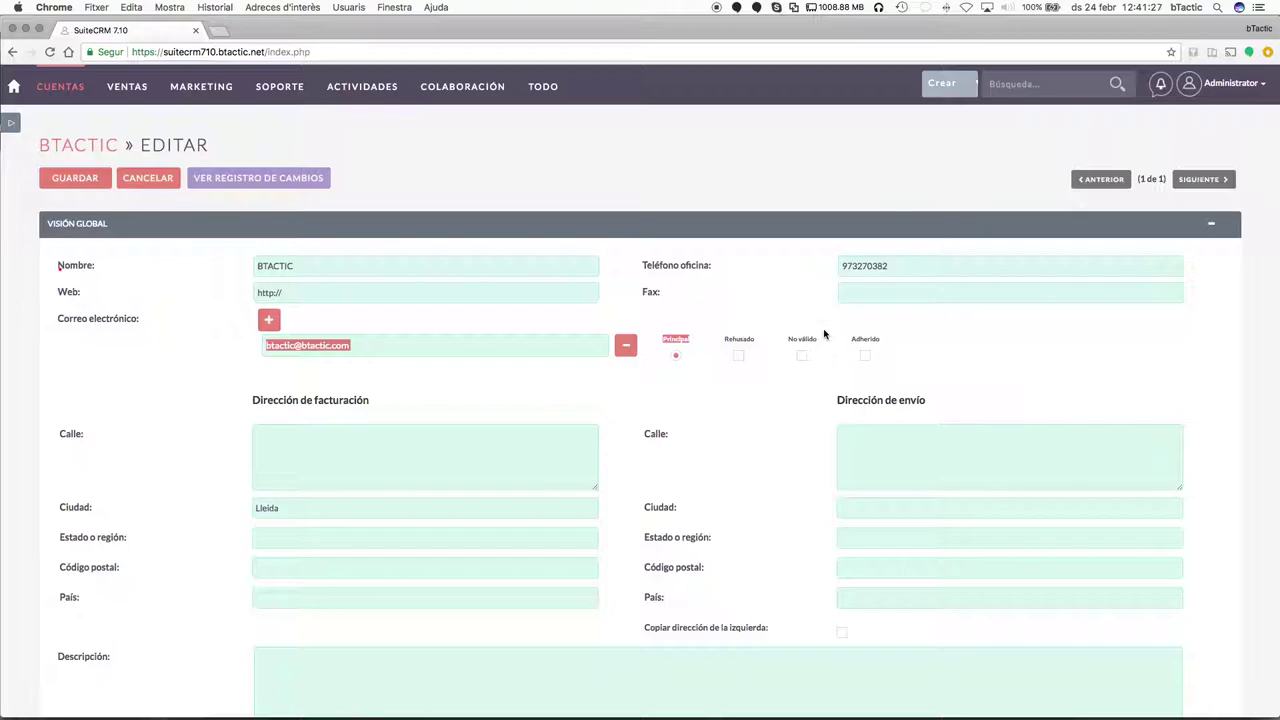
{"action": "left_click", "coordinate": [824, 334]}
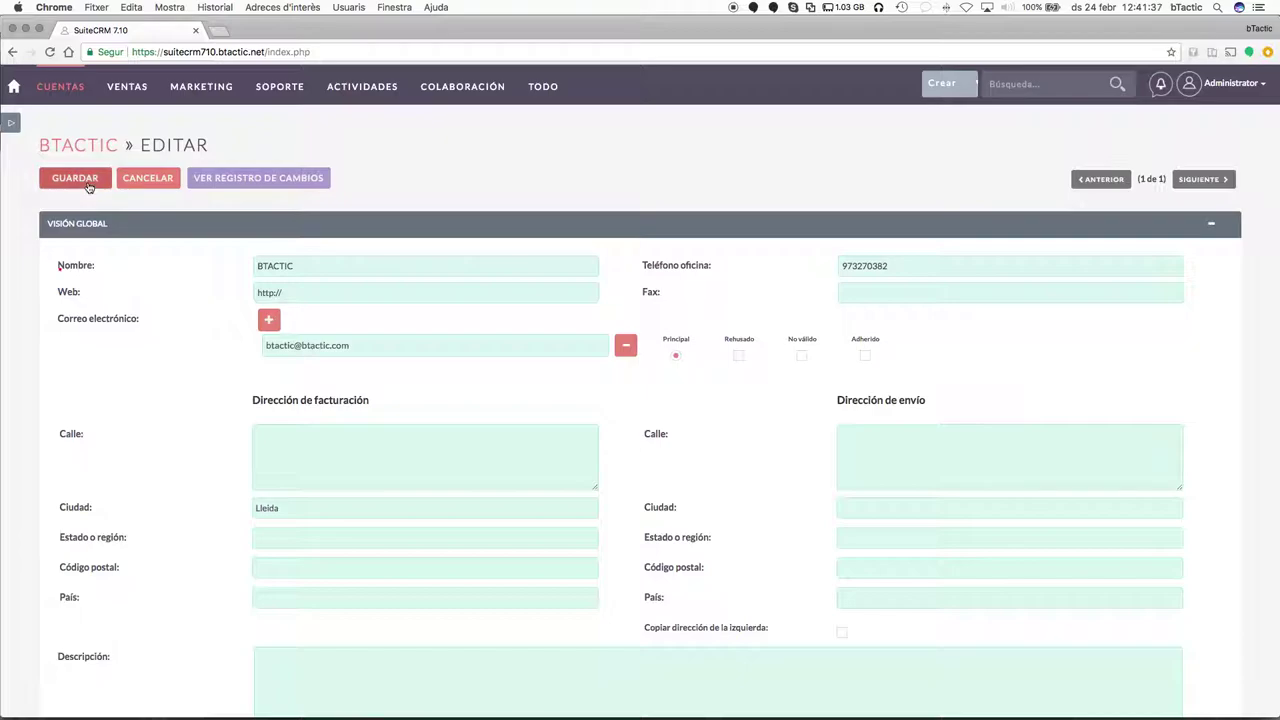
{"action": "left_click", "coordinate": [75, 178]}
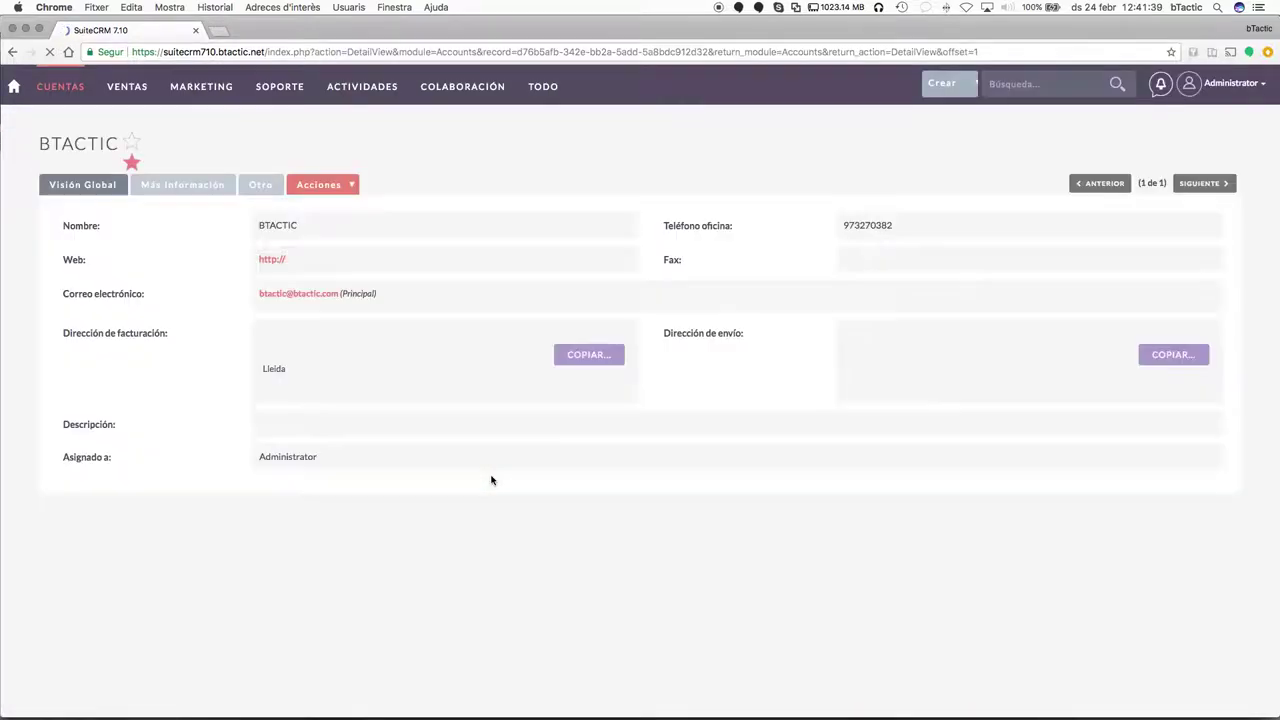
Check the saved Tipo and Industria values and glance at the Ventas subpanel.
{"action": "scroll", "coordinate": [269, 229], "scroll_direction": "down", "scroll_amount": 1}
{"action": "left_click", "coordinate": [185, 147]}
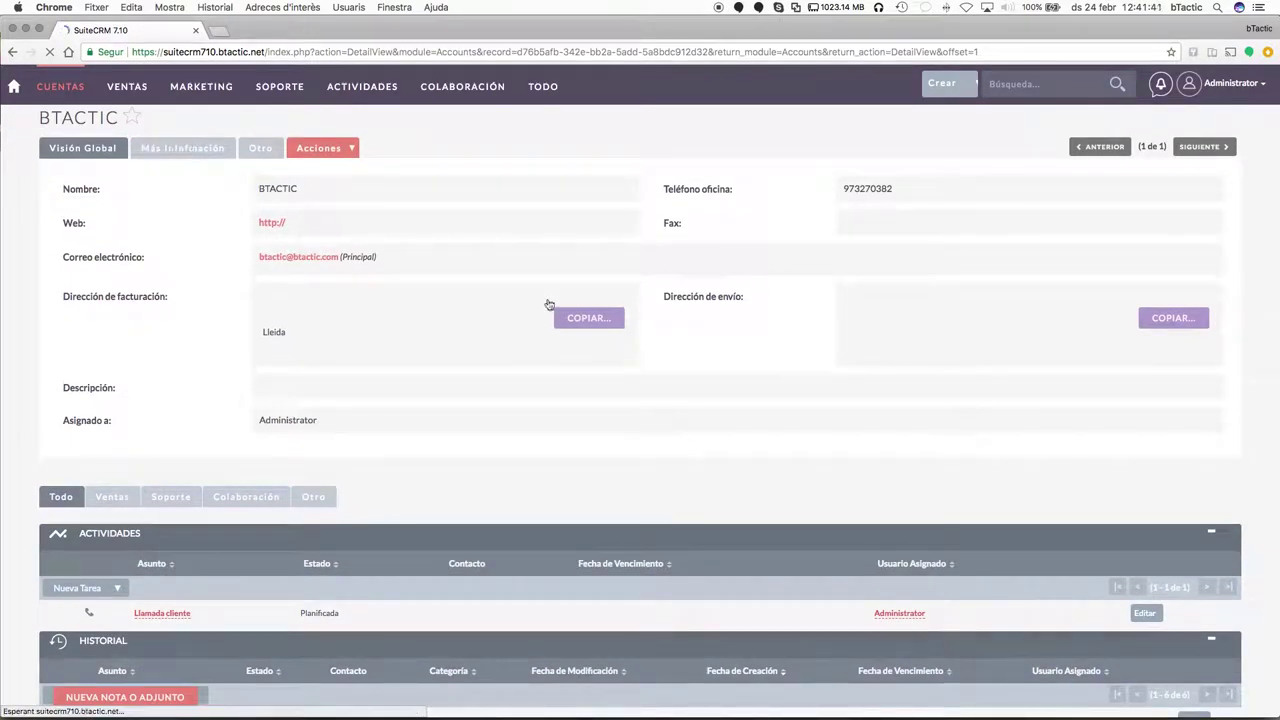
{"action": "left_click", "coordinate": [212, 156]}
{"action": "scroll", "coordinate": [525, 371], "scroll_direction": "down", "scroll_amount": 1}
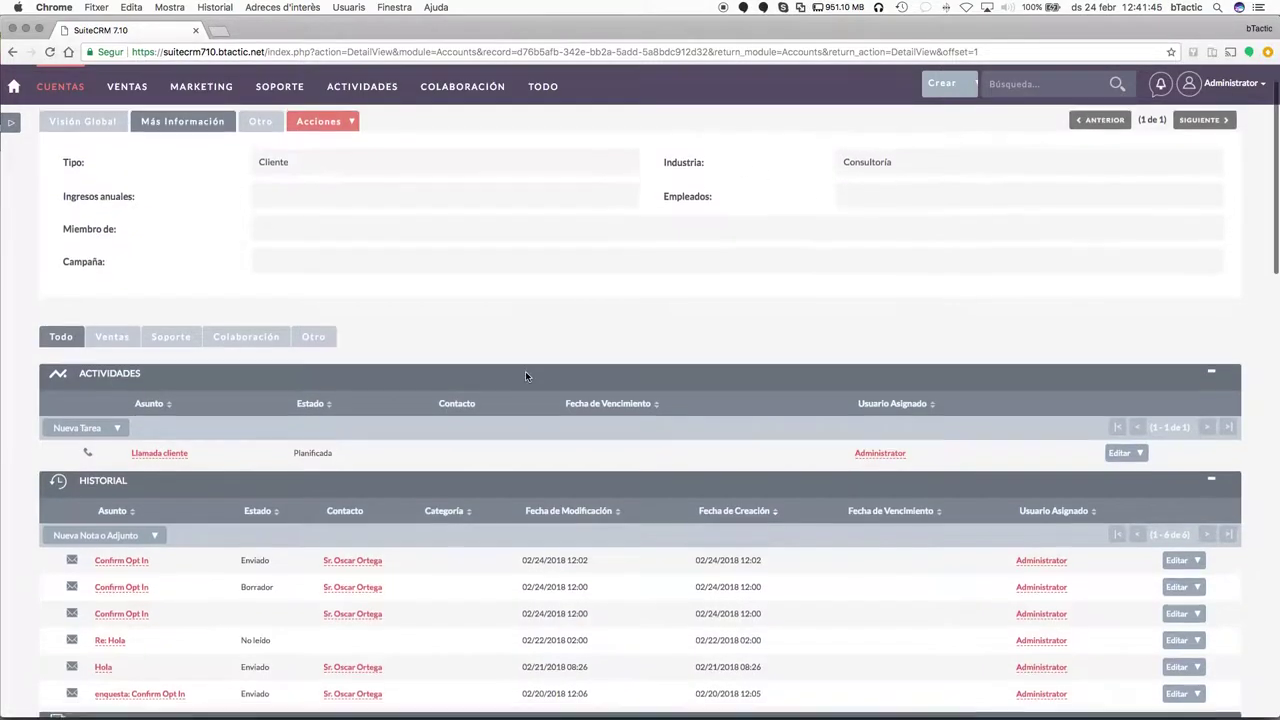
{"action": "scroll", "coordinate": [525, 371], "scroll_direction": "up", "scroll_amount": 2}
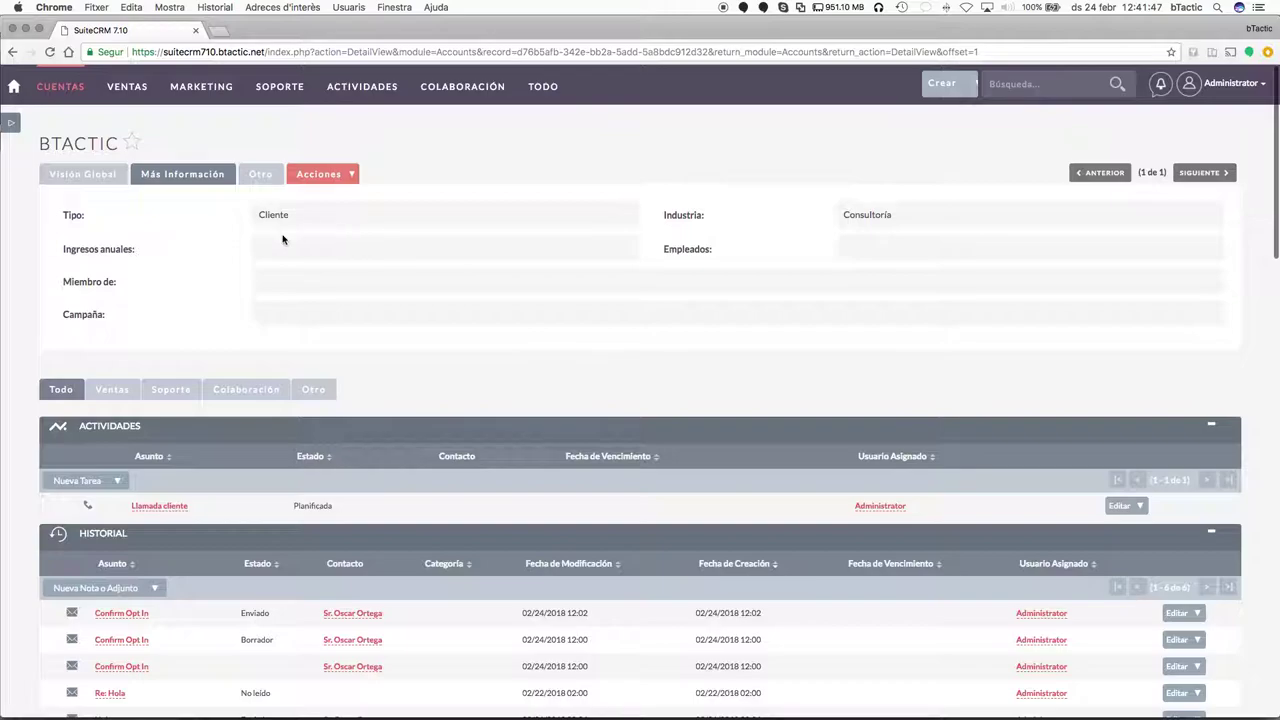
{"action": "left_click", "coordinate": [123, 395]}
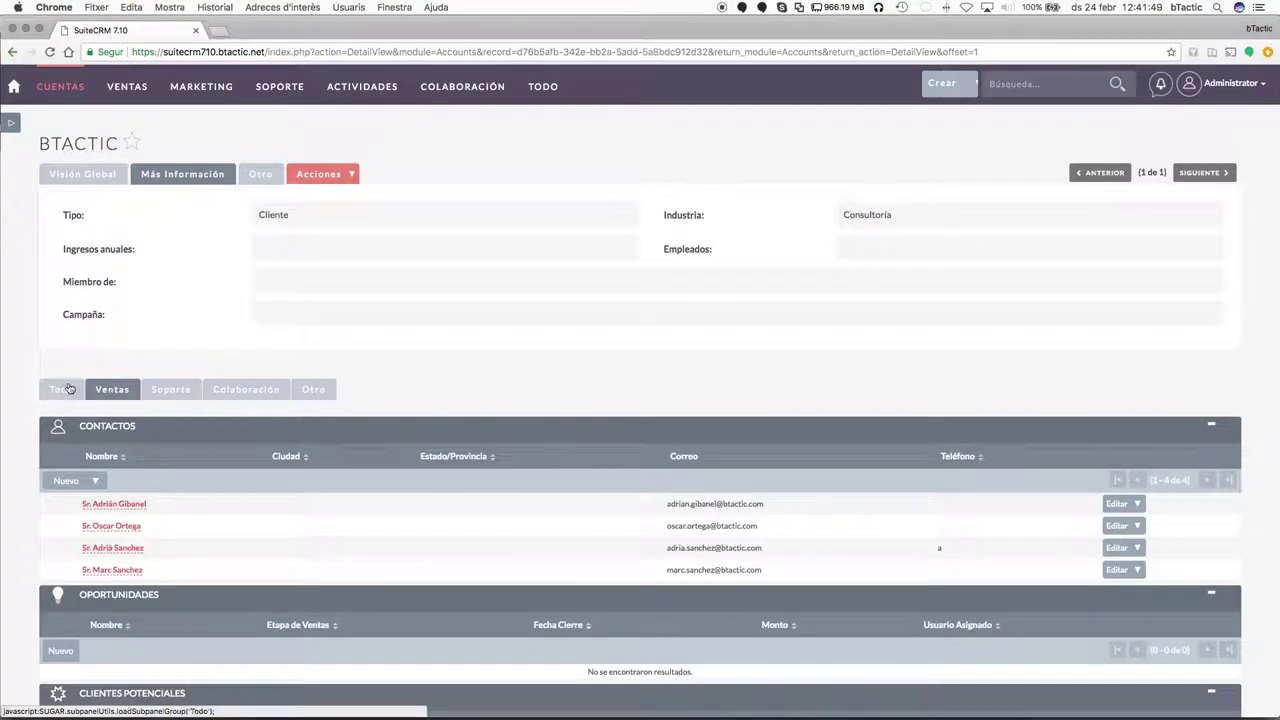
{"action": "left_click", "coordinate": [66, 389]}
{"action": "scroll", "coordinate": [500, 372], "scroll_direction": "down", "scroll_amount": 1}
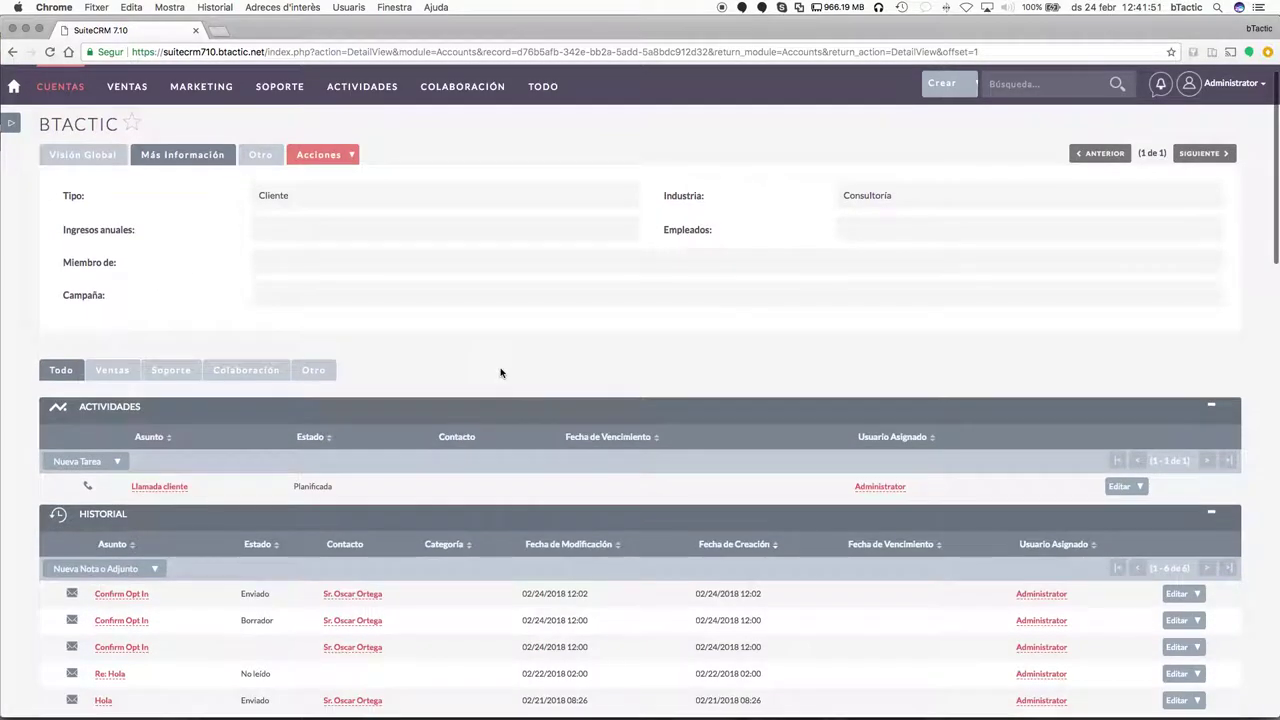
{"action": "scroll", "coordinate": [420, 270], "scroll_direction": "up", "scroll_amount": 1}
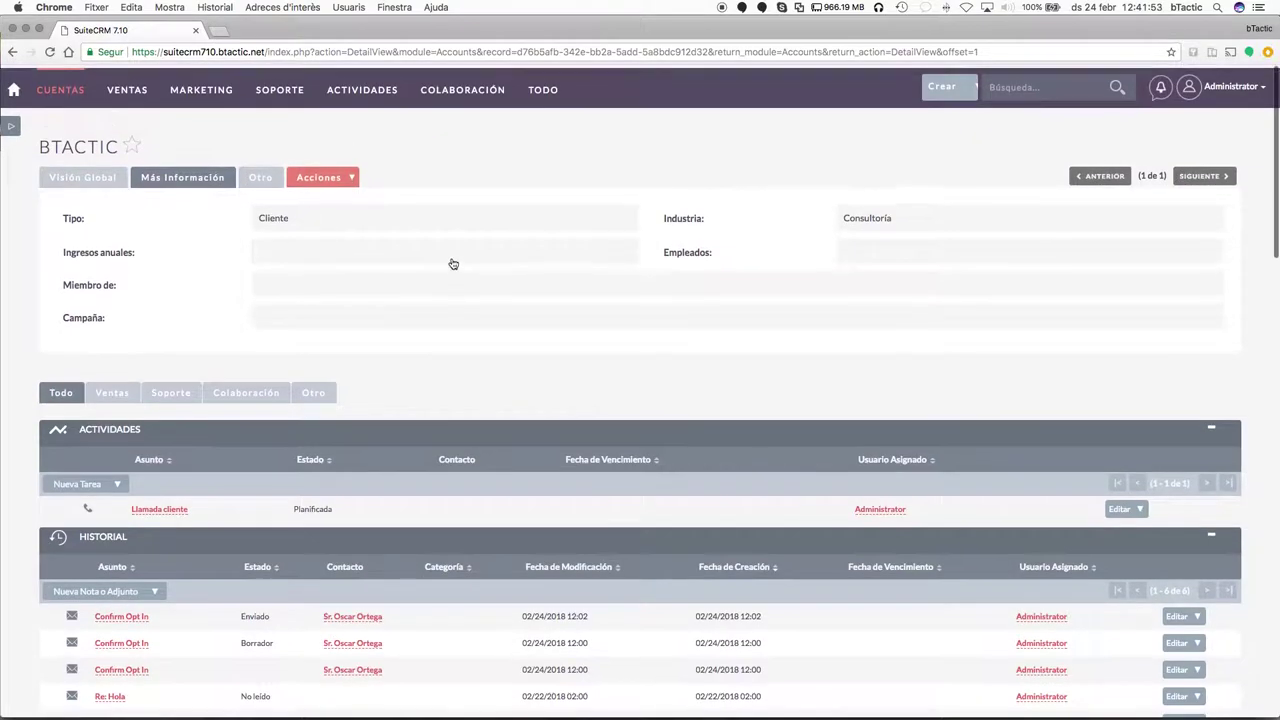
Scroll through BTACTIC's Visión Global details and related subpanels.
{"action": "left_click", "coordinate": [101, 180]}
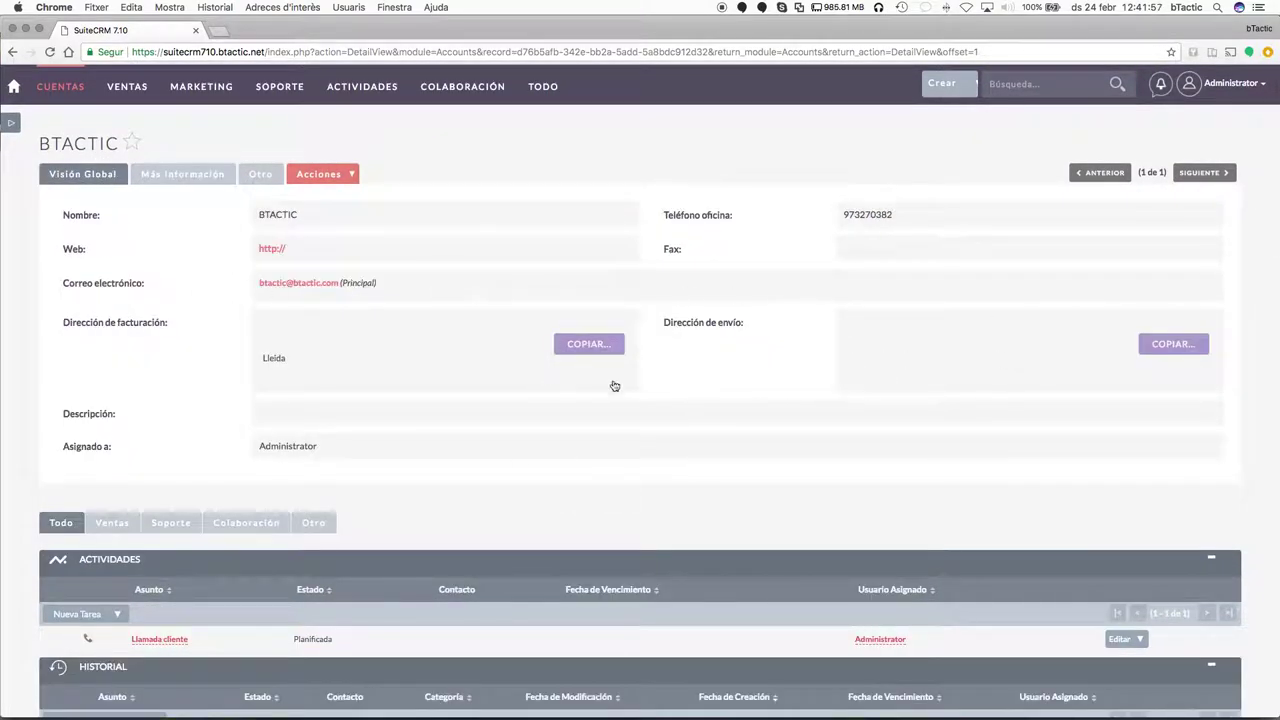
{"action": "scroll", "coordinate": [614, 386], "scroll_direction": "down", "scroll_amount": 5}
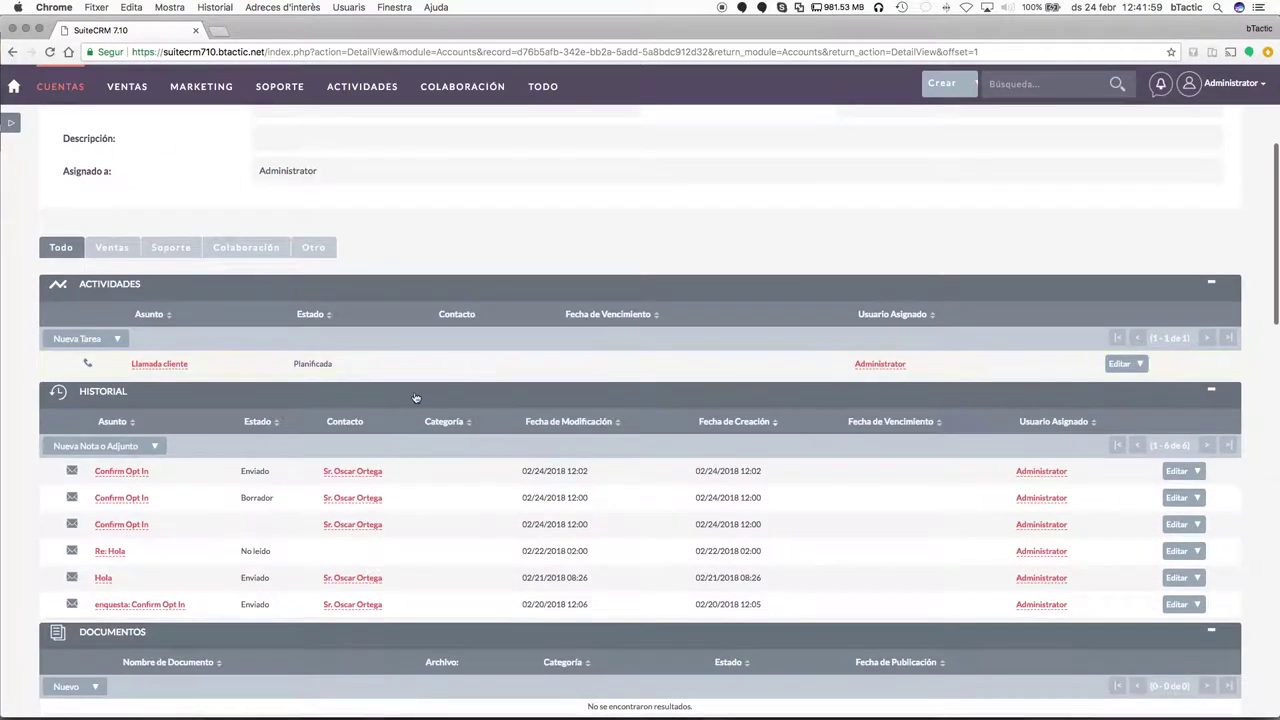
{"action": "scroll", "coordinate": [317, 264], "scroll_direction": "up", "scroll_amount": 1}
{"action": "scroll", "coordinate": [290, 290], "scroll_direction": "up", "scroll_amount": 1}
{"action": "scroll", "coordinate": [200, 285], "scroll_direction": "down", "scroll_amount": 2}
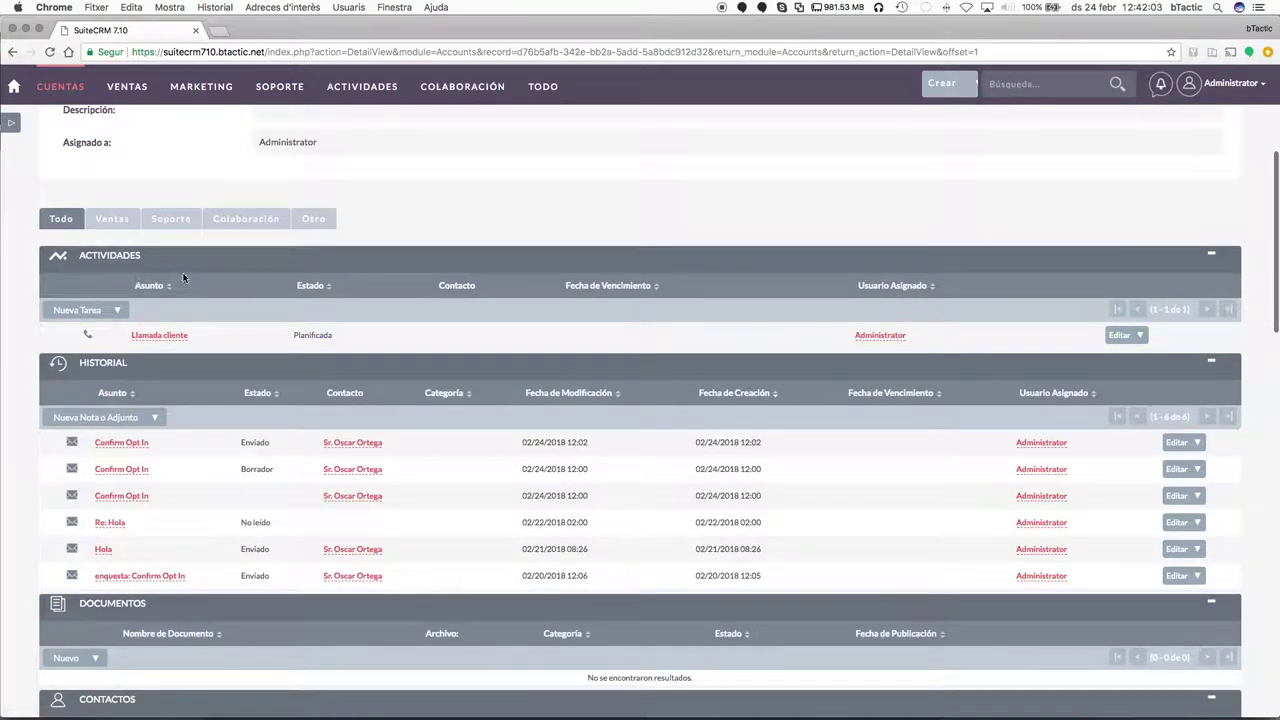
{"action": "scroll", "coordinate": [700, 468], "scroll_direction": "down", "scroll_amount": 4}
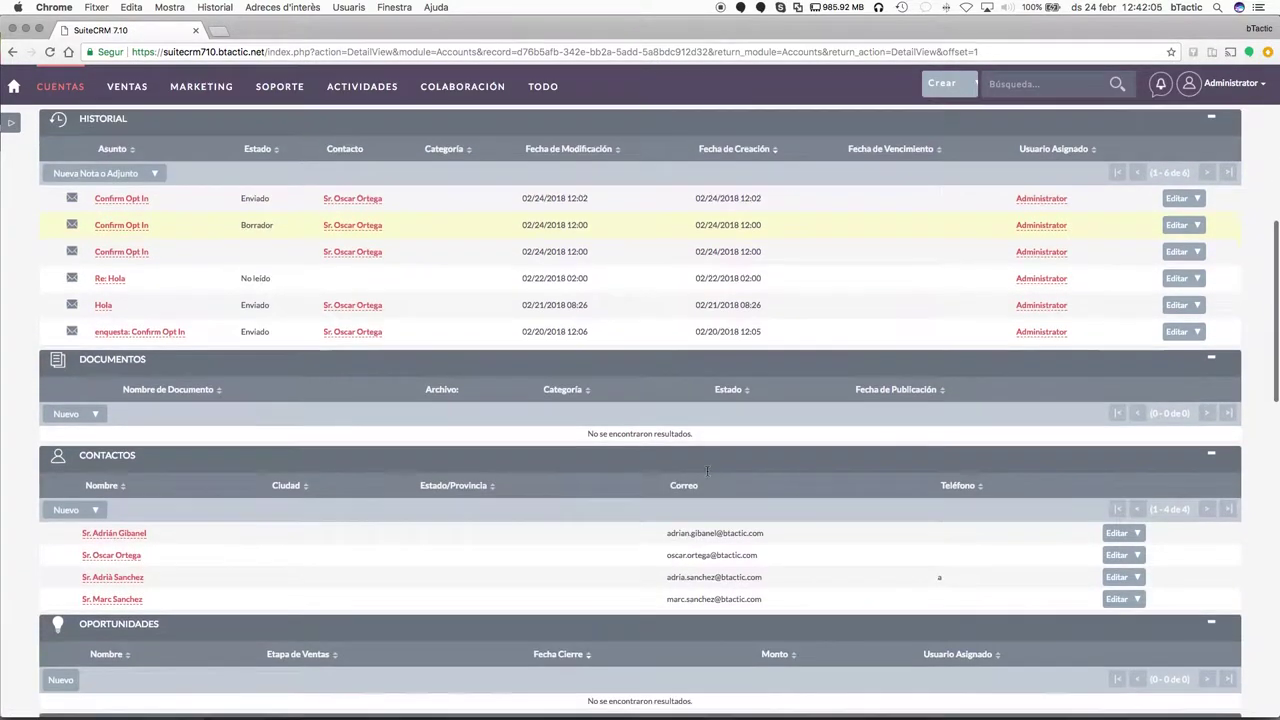
{"action": "scroll", "coordinate": [568, 492], "scroll_direction": "down", "scroll_amount": 2}
{"action": "scroll", "coordinate": [568, 492], "scroll_direction": "down", "scroll_amount": 3}
{"action": "scroll", "coordinate": [654, 523], "scroll_direction": "down", "scroll_amount": 2}
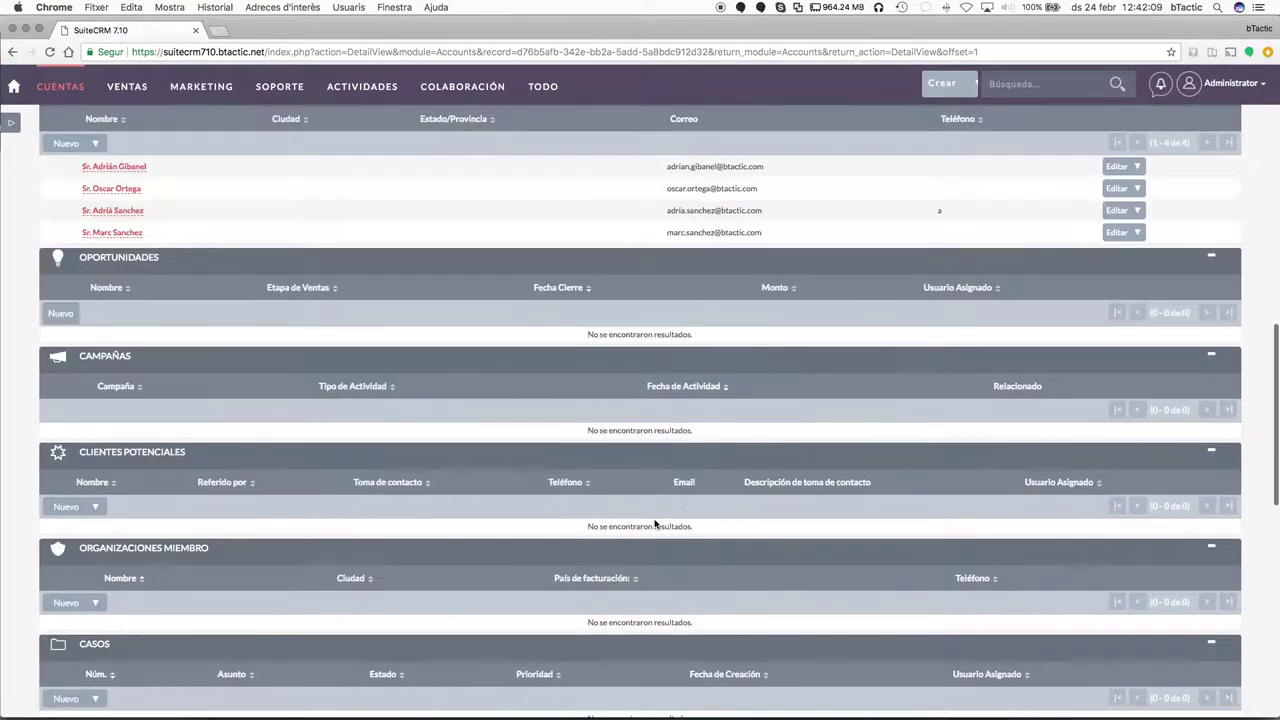
{"action": "scroll", "coordinate": [654, 523], "scroll_direction": "down", "scroll_amount": 2}
{"action": "scroll", "coordinate": [663, 323], "scroll_direction": "up", "scroll_amount": 8}
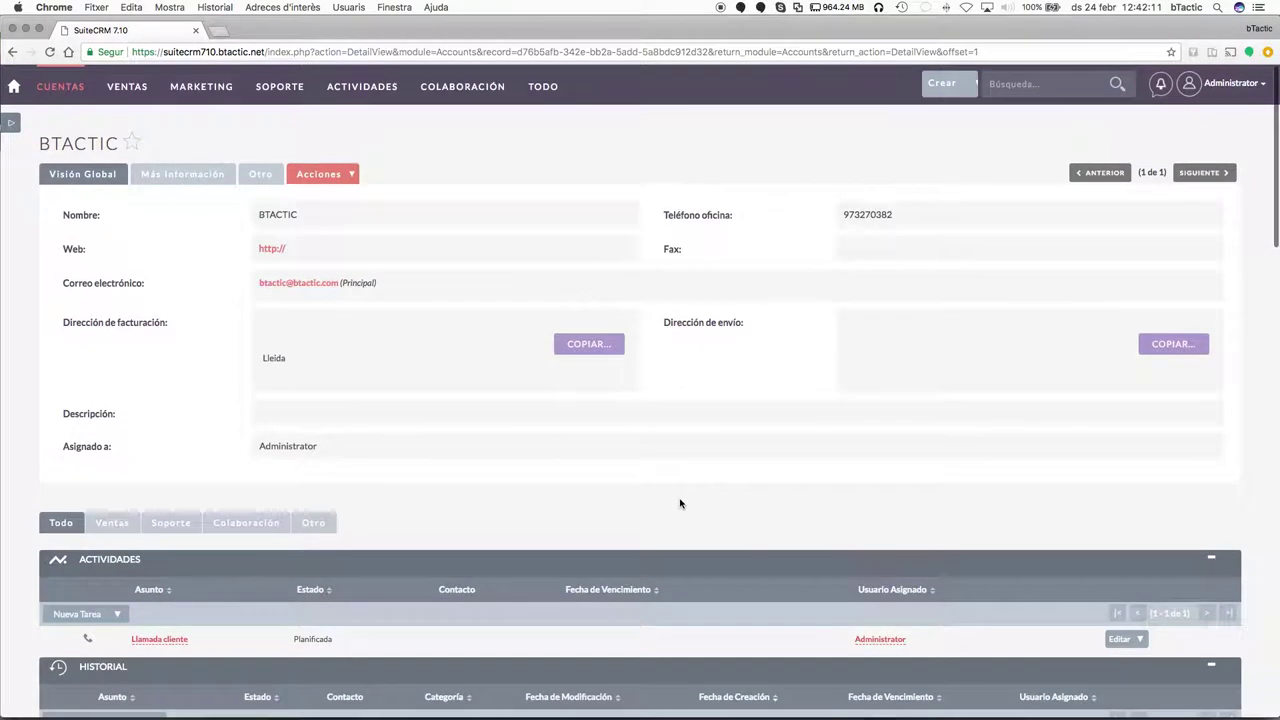
{"action": "scroll", "coordinate": [679, 503], "scroll_direction": "down", "scroll_amount": 4}
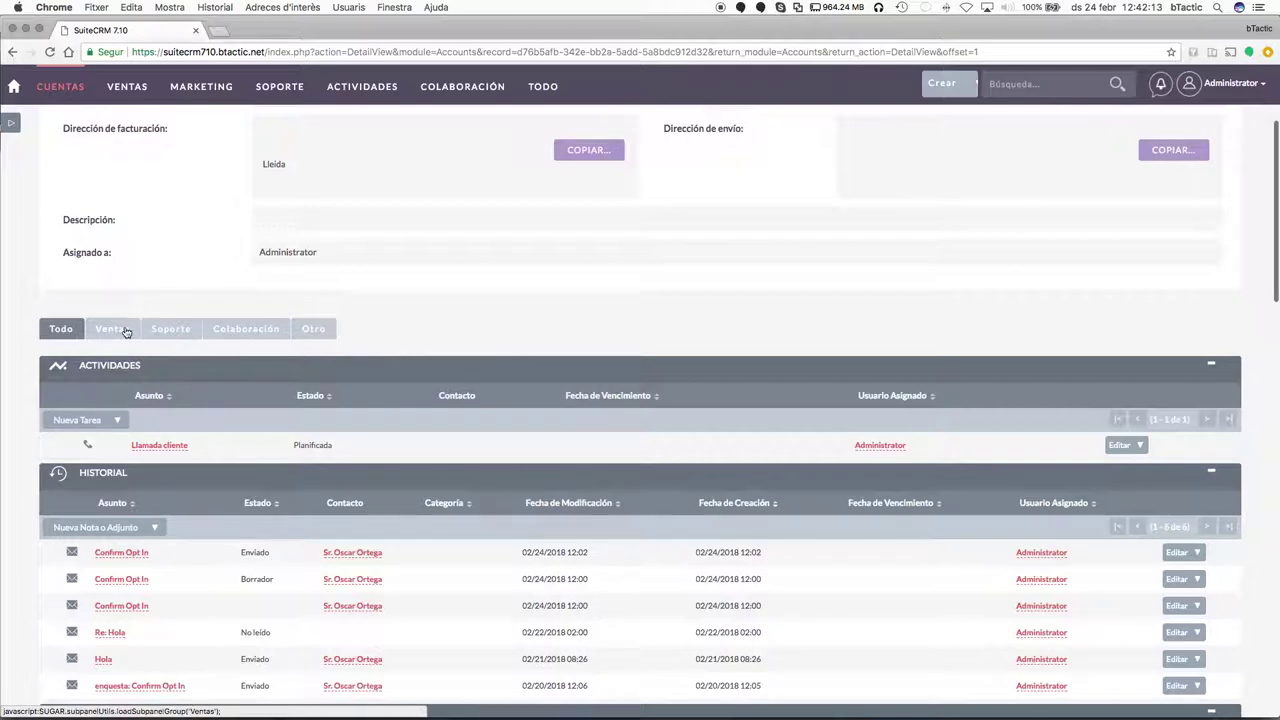
Cycle through the Ventas, Soporte and Todo subpanel tabs.
{"action": "left_click", "coordinate": [126, 332]}
{"action": "left_click", "coordinate": [162, 330]}
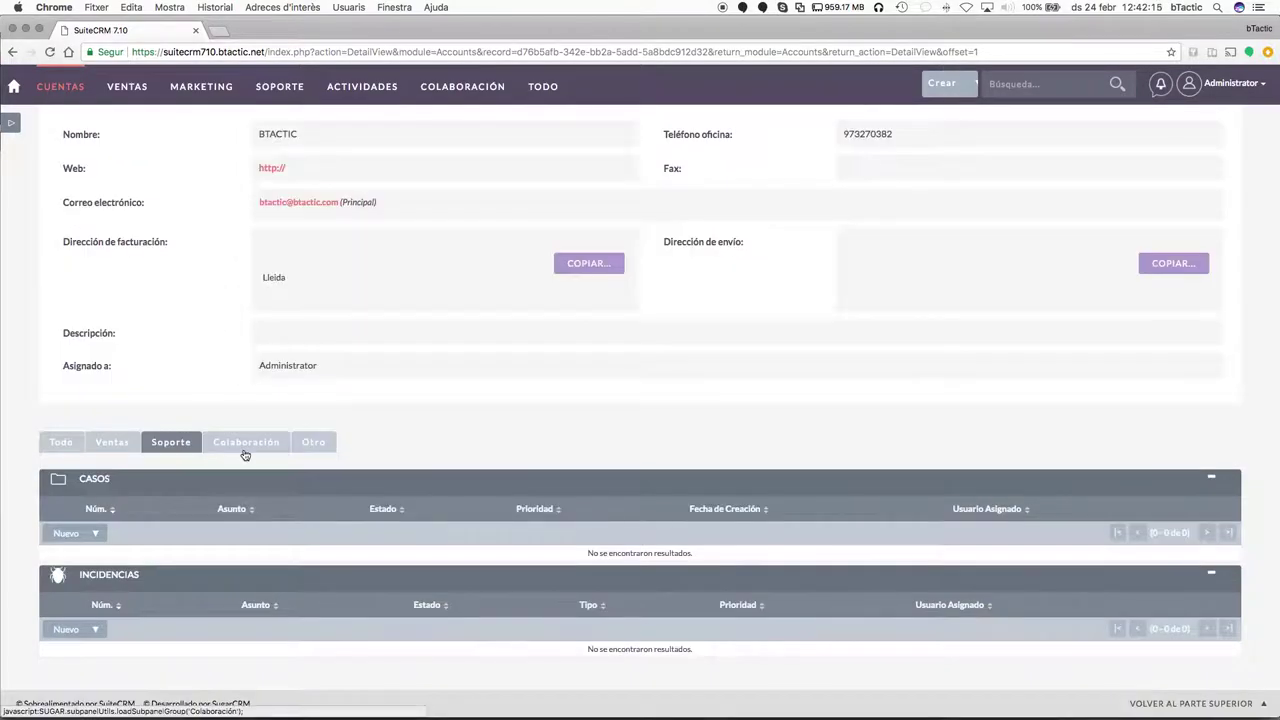
{"action": "left_click", "coordinate": [75, 447]}
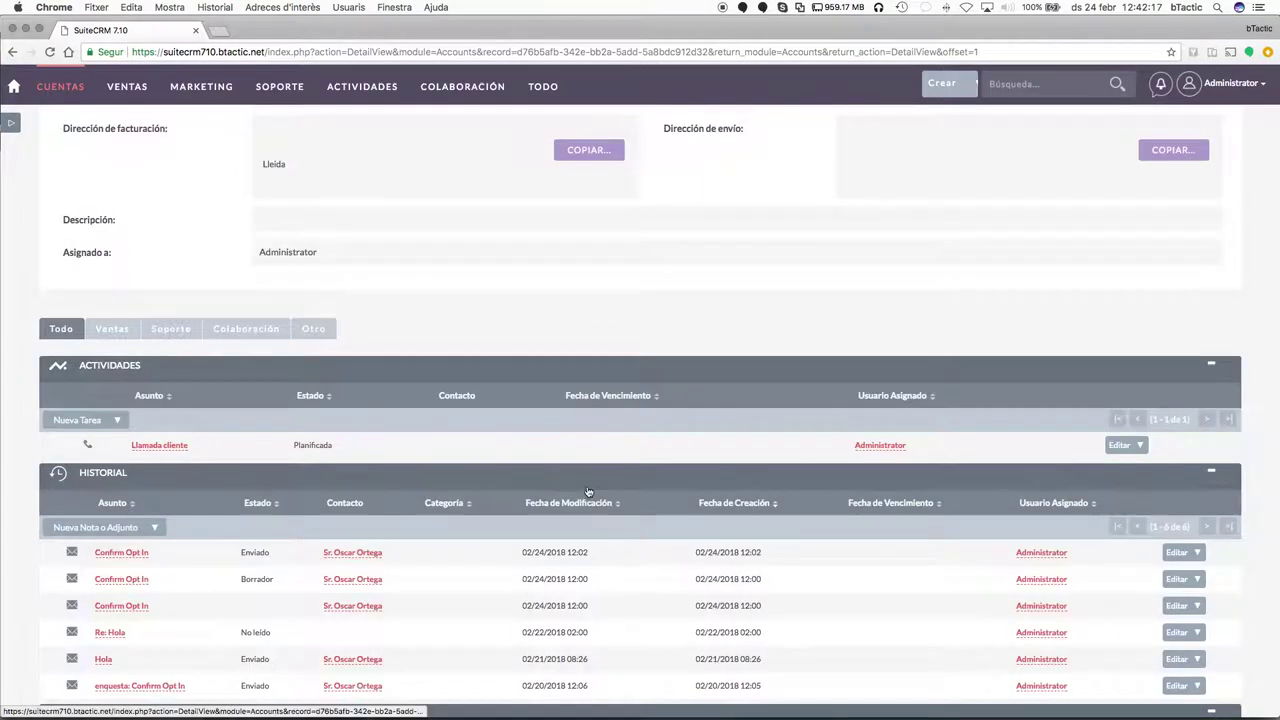
{"action": "scroll", "coordinate": [590, 490], "scroll_direction": "down", "scroll_amount": 3}
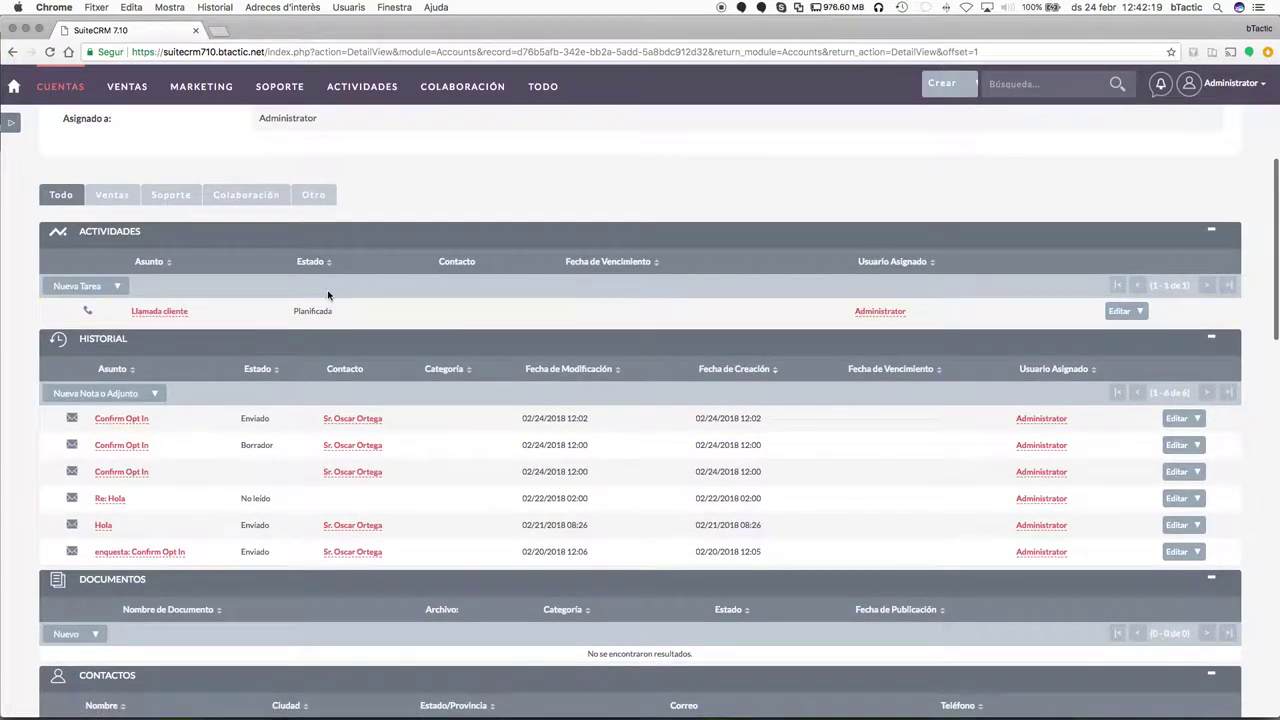
Start a new meeting for BTACTIC with subject 'Visita comercial'.
{"action": "left_click", "coordinate": [118, 287]}
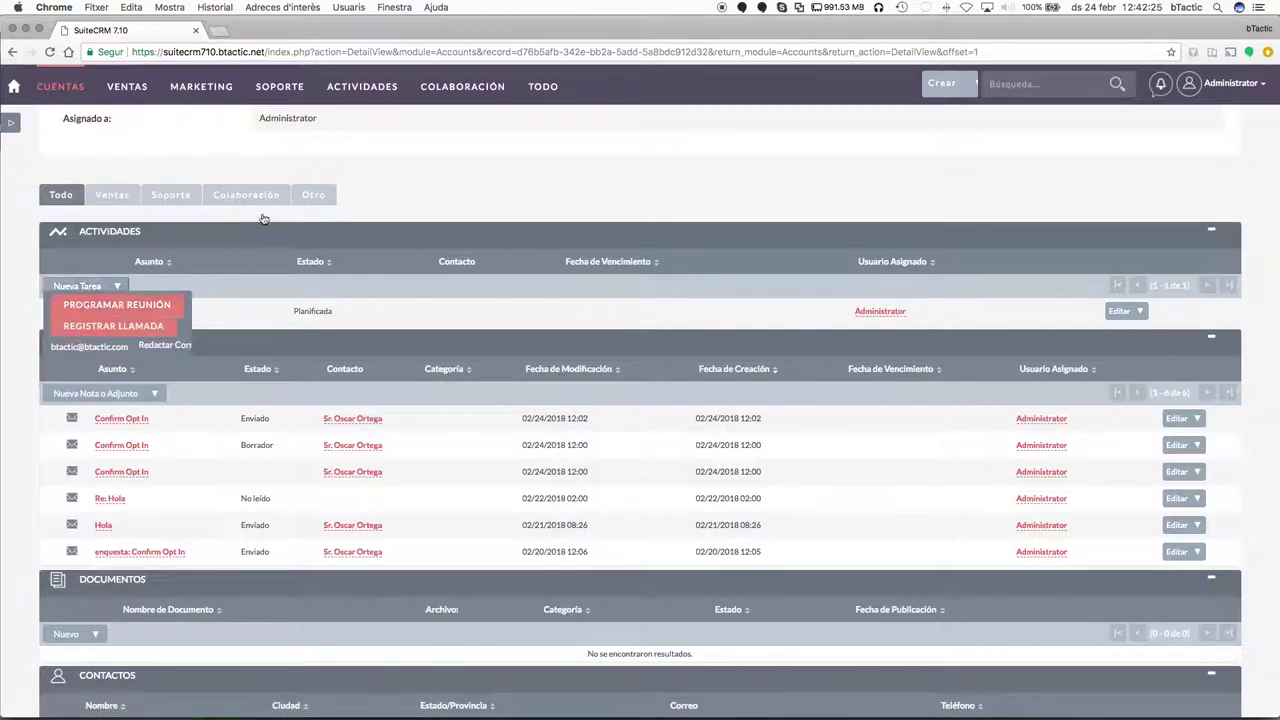
{"action": "mouse_move", "coordinate": [362, 88]}
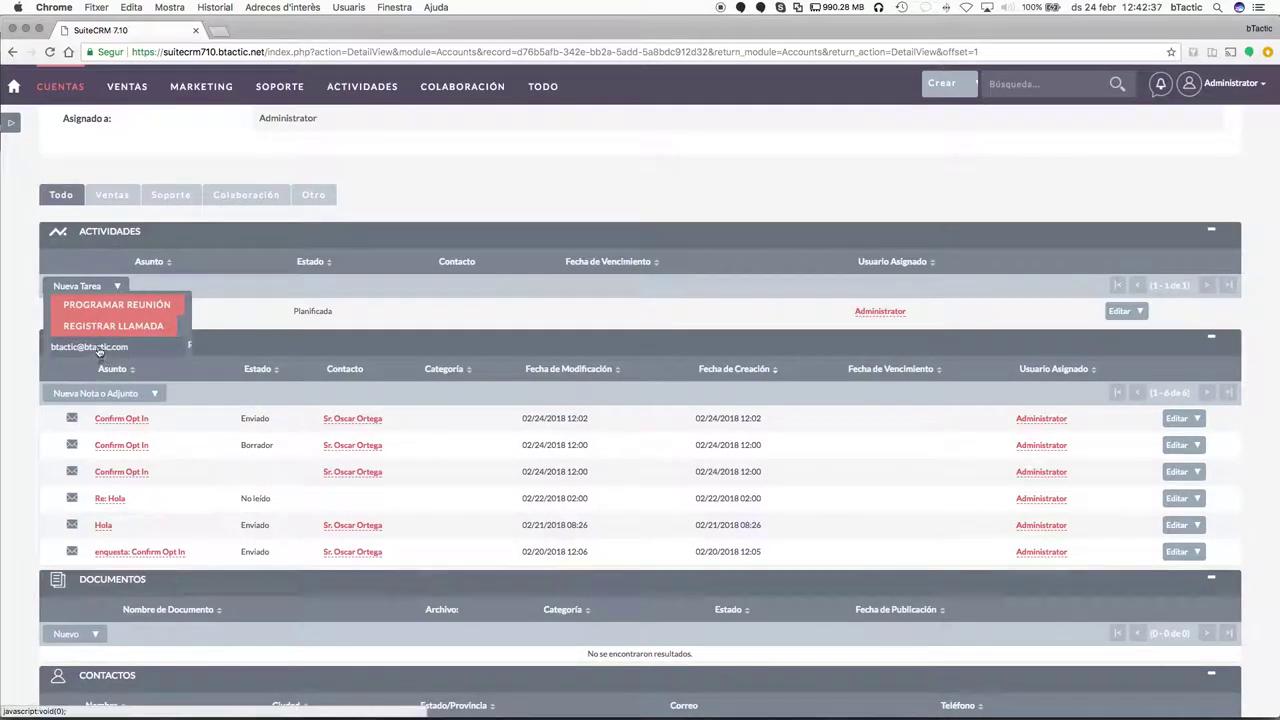
{"action": "left_click", "coordinate": [111, 306]}
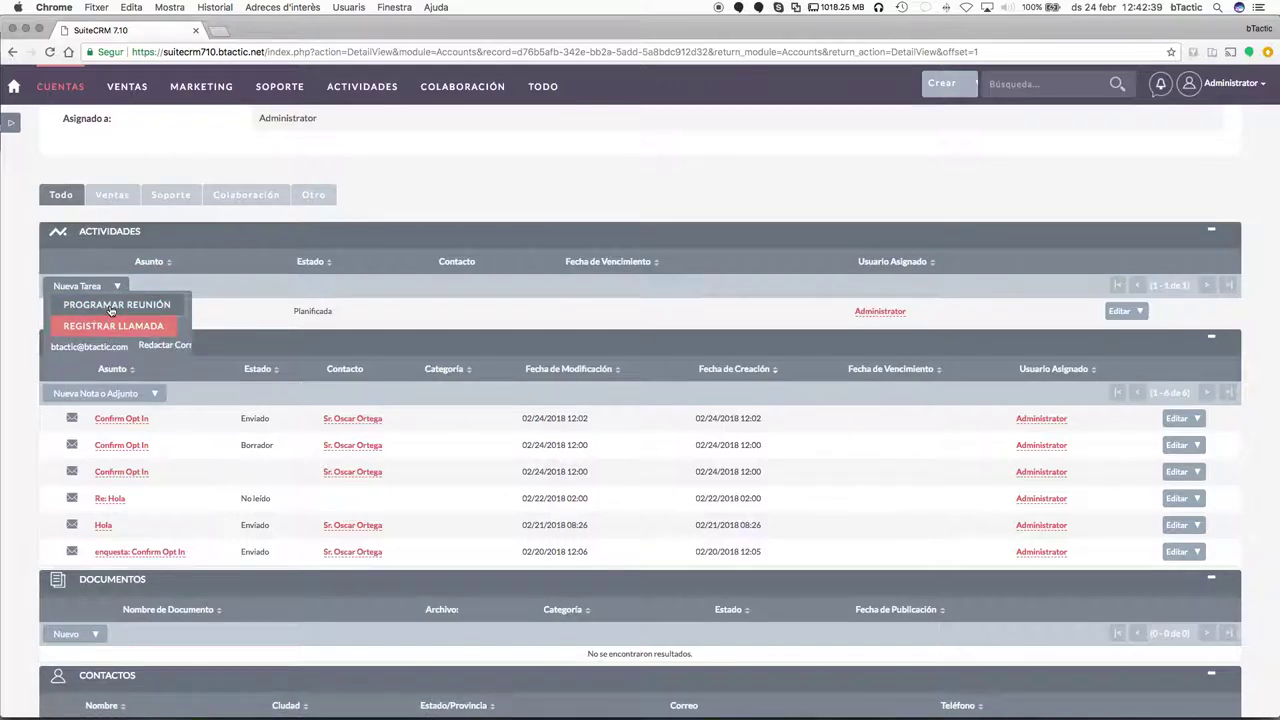
{"action": "left_click", "coordinate": [472, 350]}
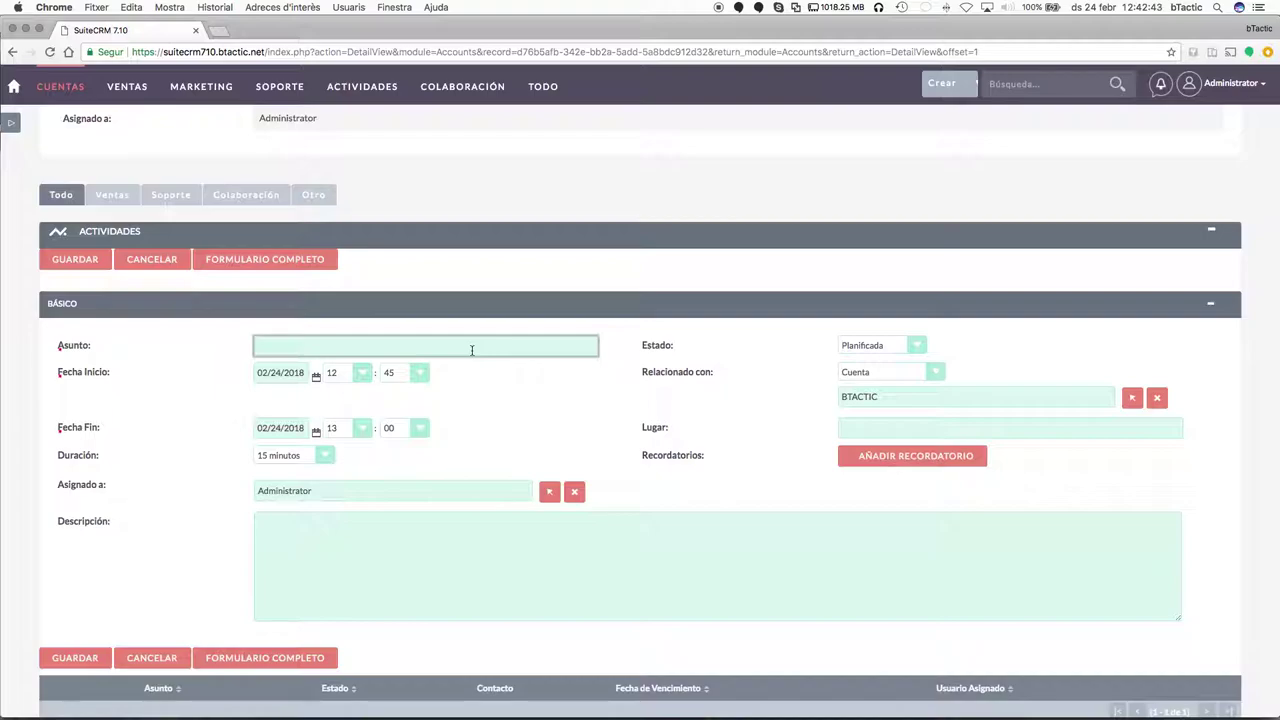
{"action": "type", "text": "Visita comercial"}
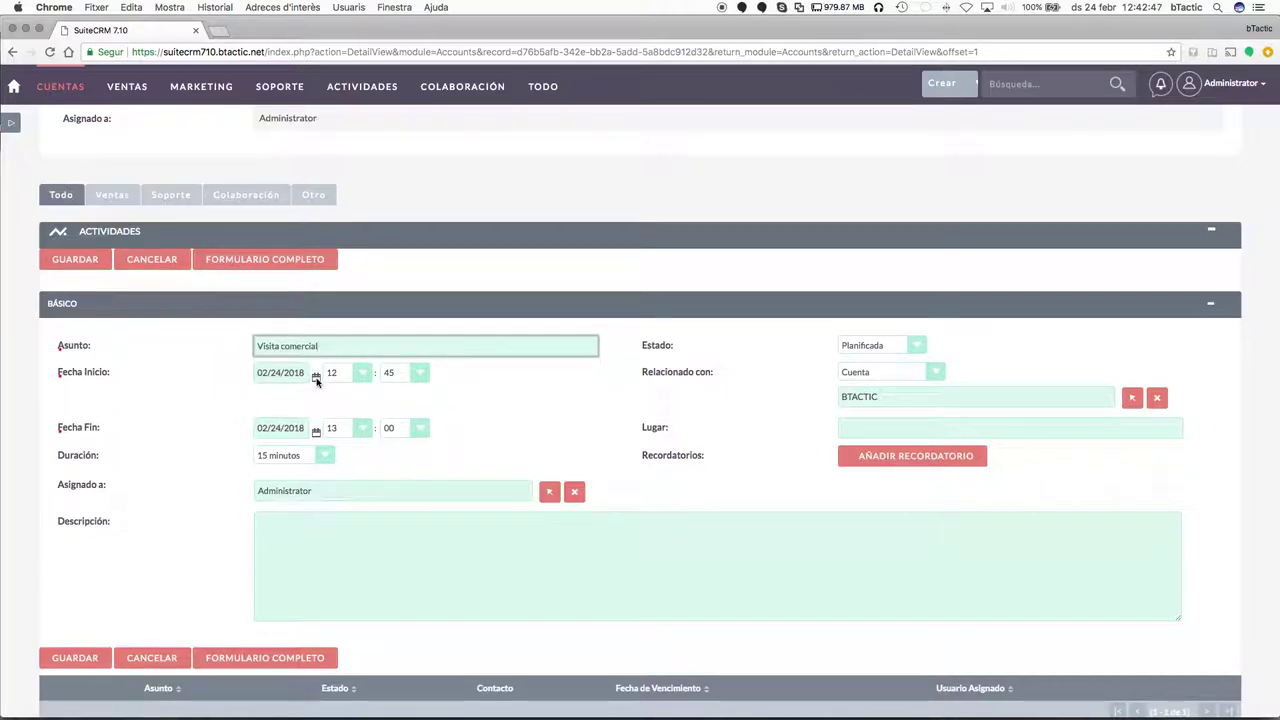
Set the start date to 27 February 2018, keeping status Planificada and relation Cuenta.
{"action": "left_click", "coordinate": [316, 377]}
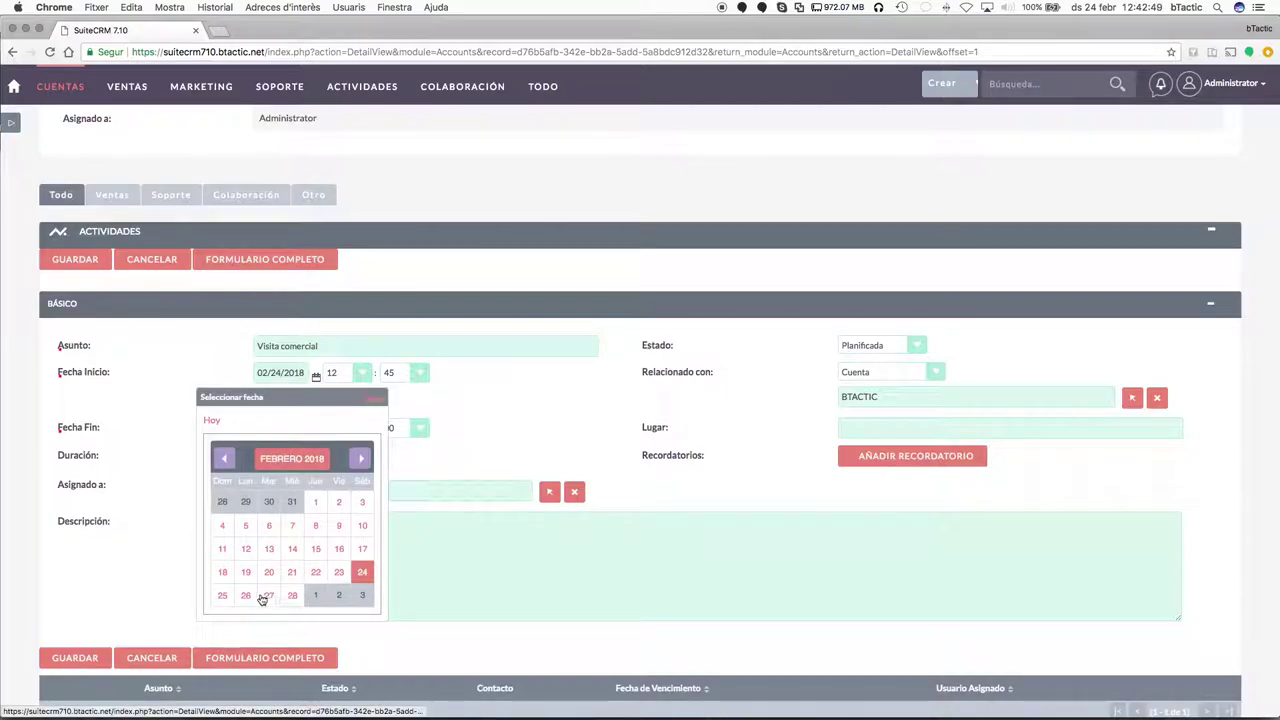
{"action": "left_click", "coordinate": [268, 596]}
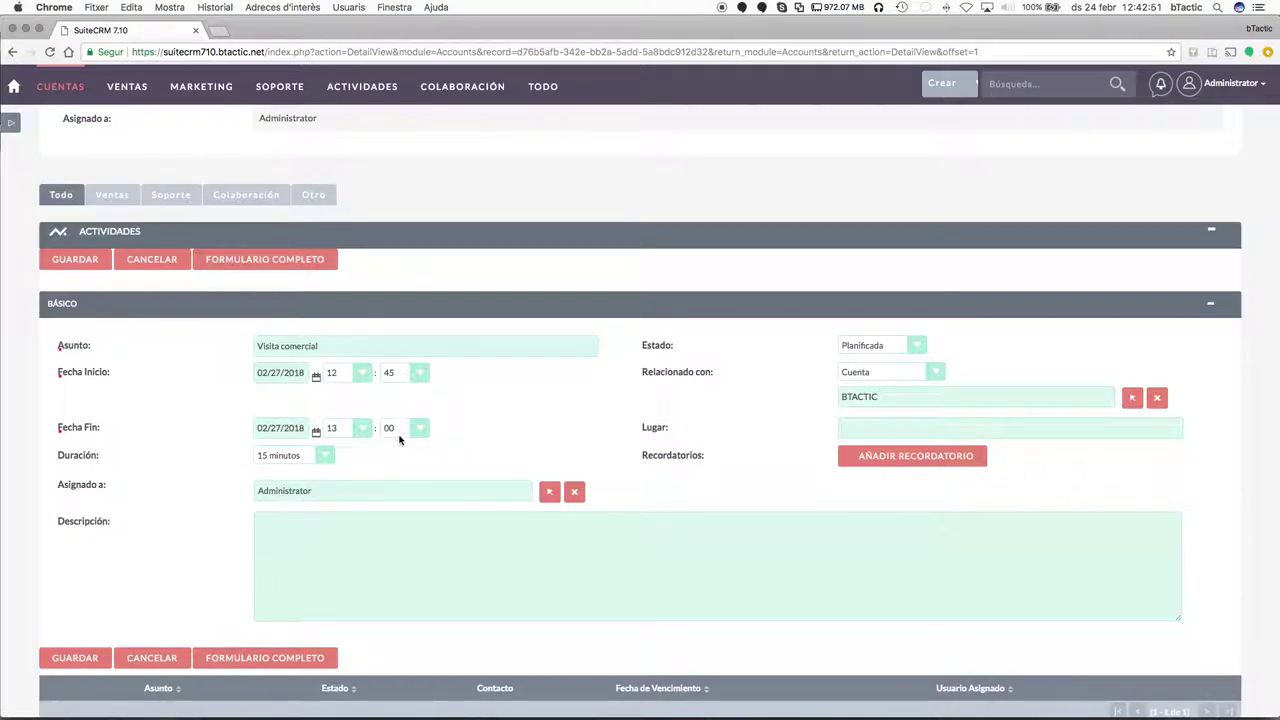
{"action": "left_click", "coordinate": [876, 344]}
{"action": "left_click", "coordinate": [749, 403]}
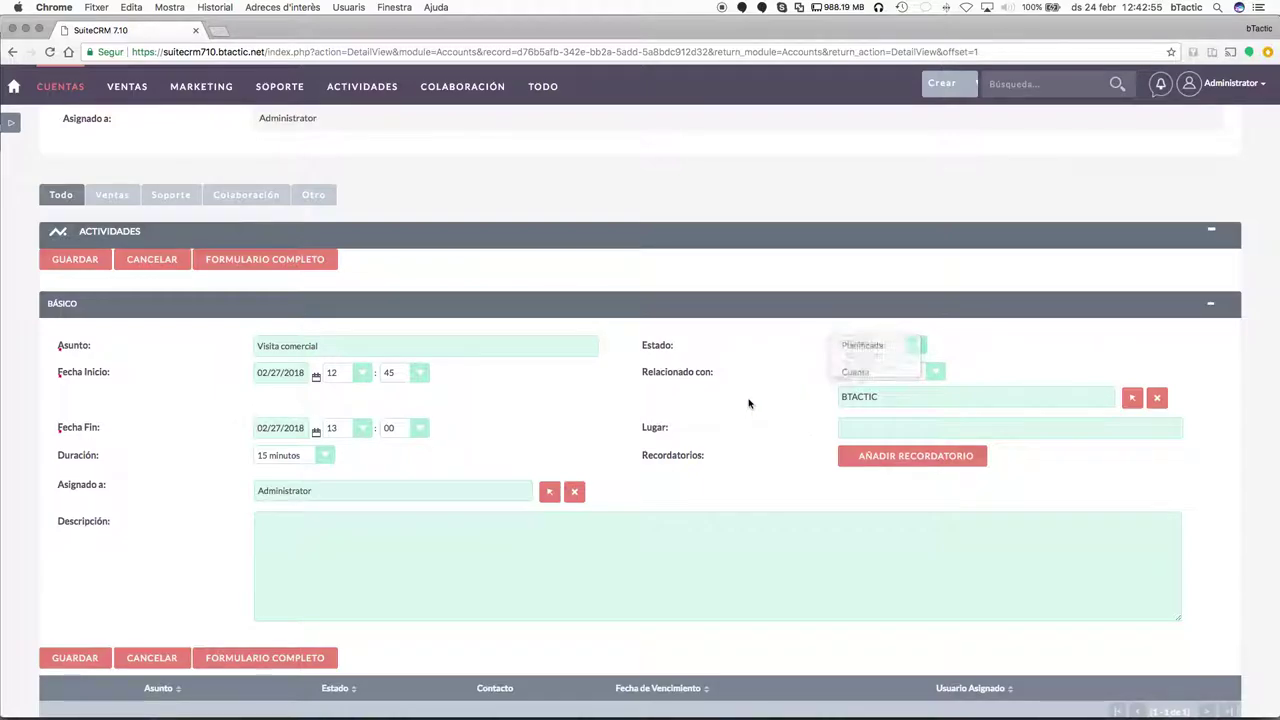
{"action": "left_click", "coordinate": [856, 376]}
{"action": "left_click", "coordinate": [738, 363]}
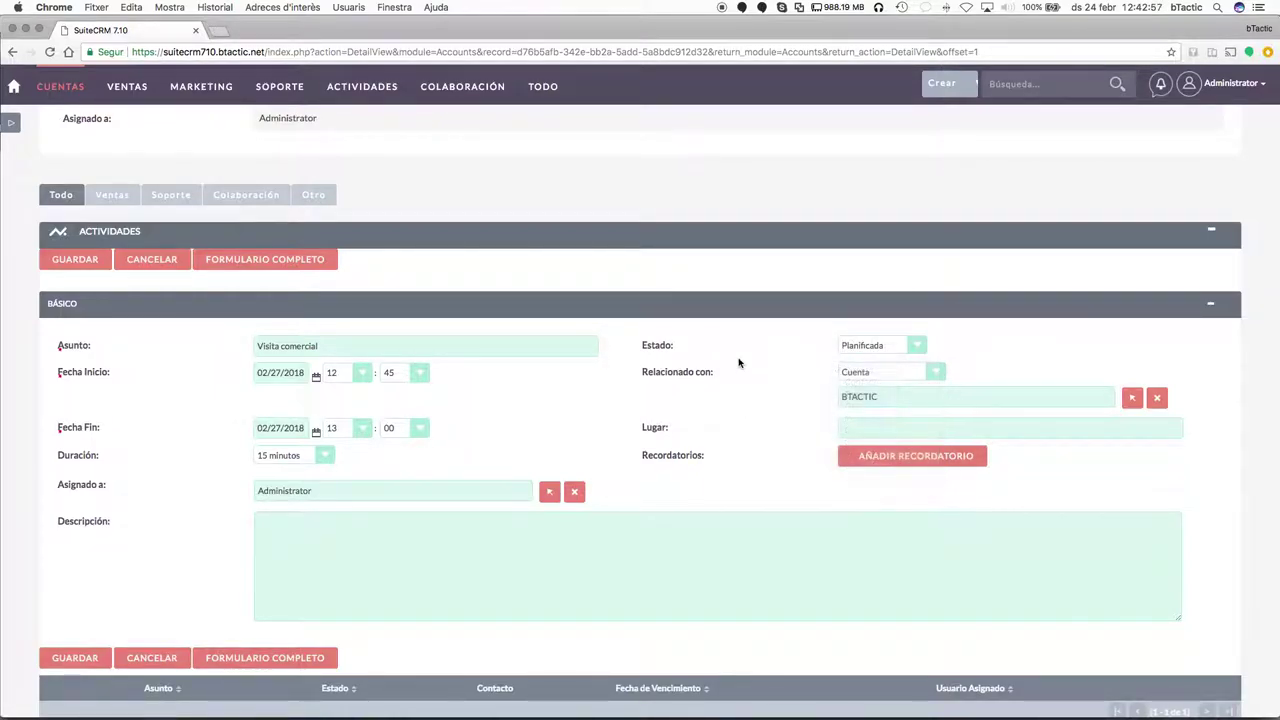
{"action": "scroll", "coordinate": [955, 405], "scroll_direction": "down", "scroll_amount": 2}
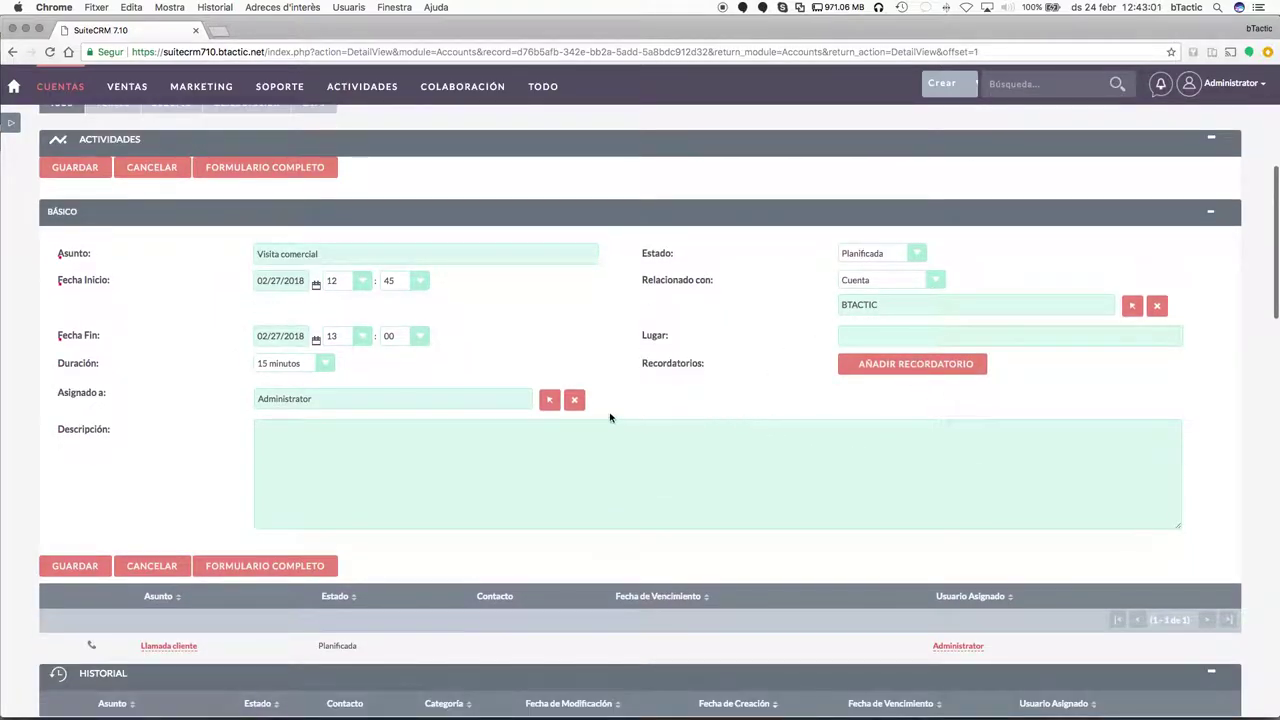
{"action": "scroll", "coordinate": [471, 449], "scroll_direction": "down", "scroll_amount": 1}
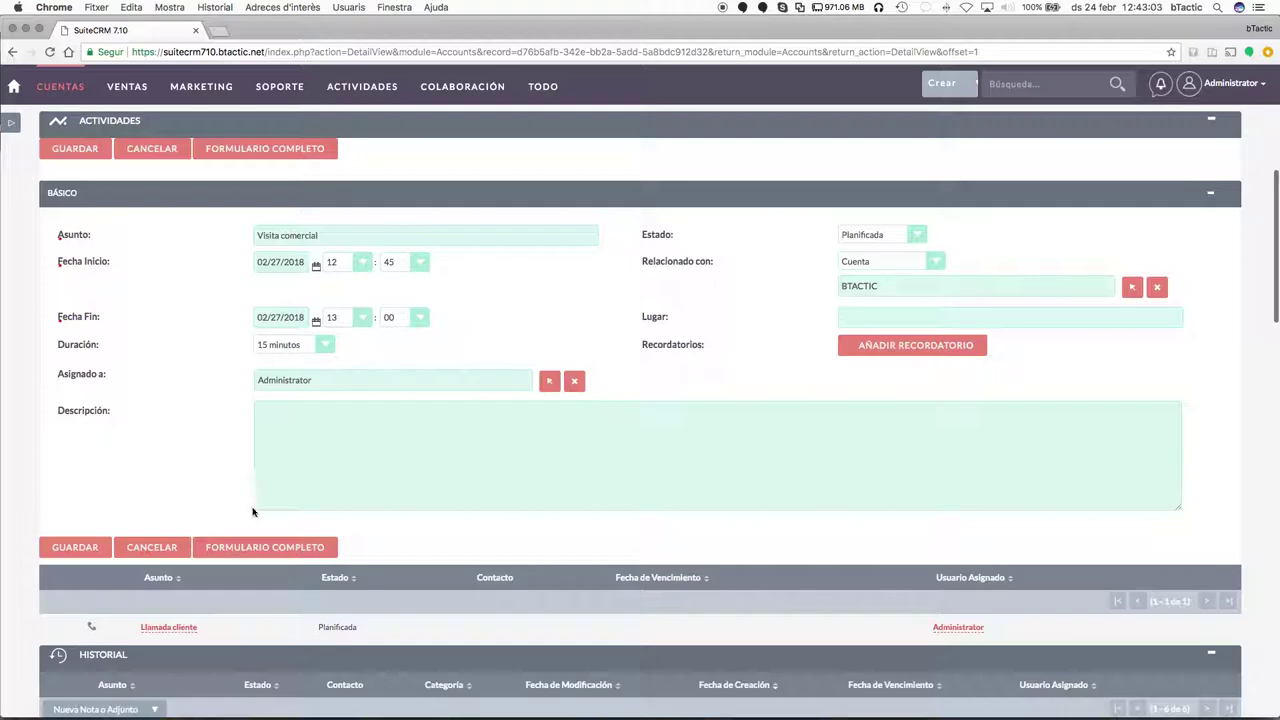
{"action": "scroll", "coordinate": [263, 507], "scroll_direction": "up", "scroll_amount": 1}
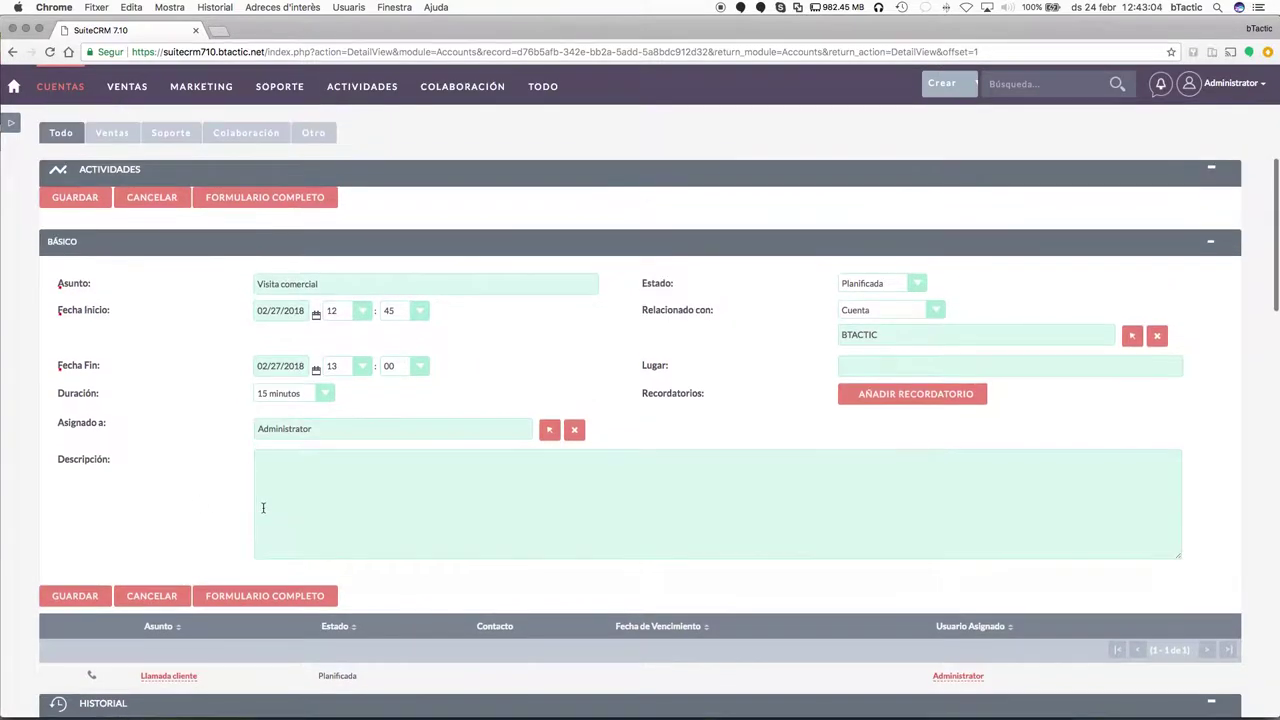
In the full meeting form, add a BTACTIC contact found by surname as an attendee.
{"action": "left_click", "coordinate": [270, 205]}
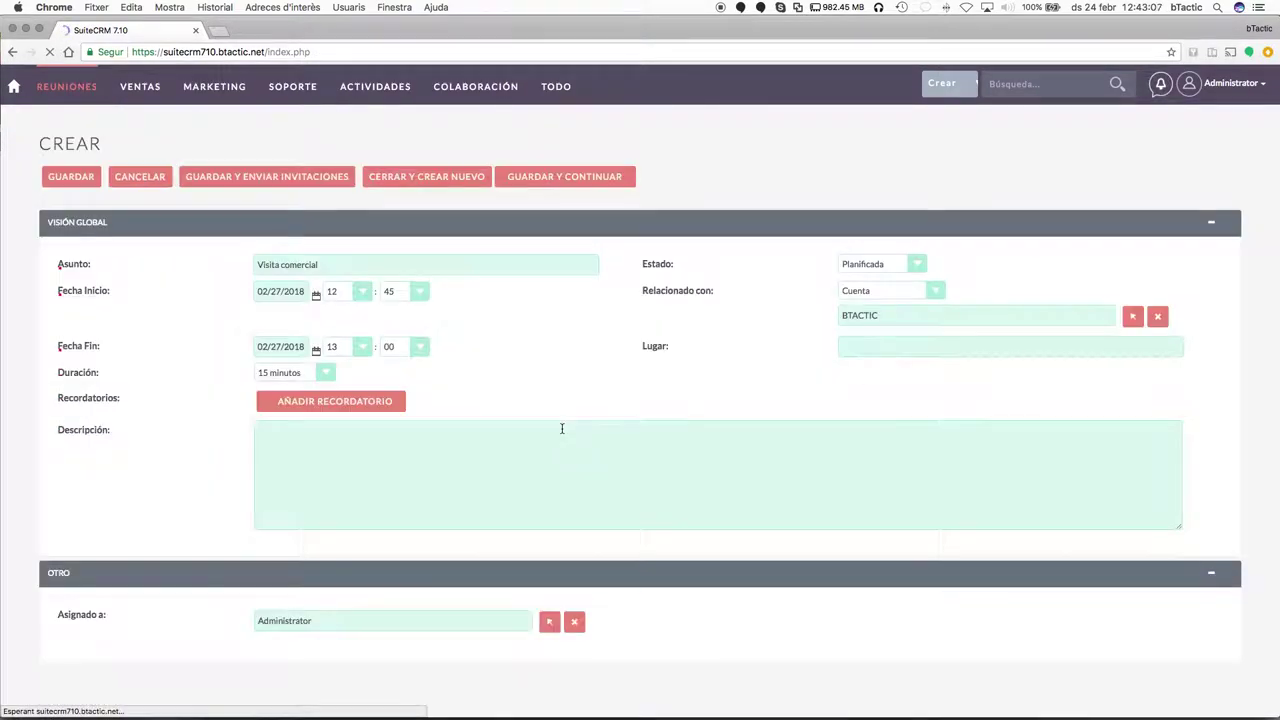
{"action": "scroll", "coordinate": [625, 486], "scroll_direction": "down", "scroll_amount": 2}
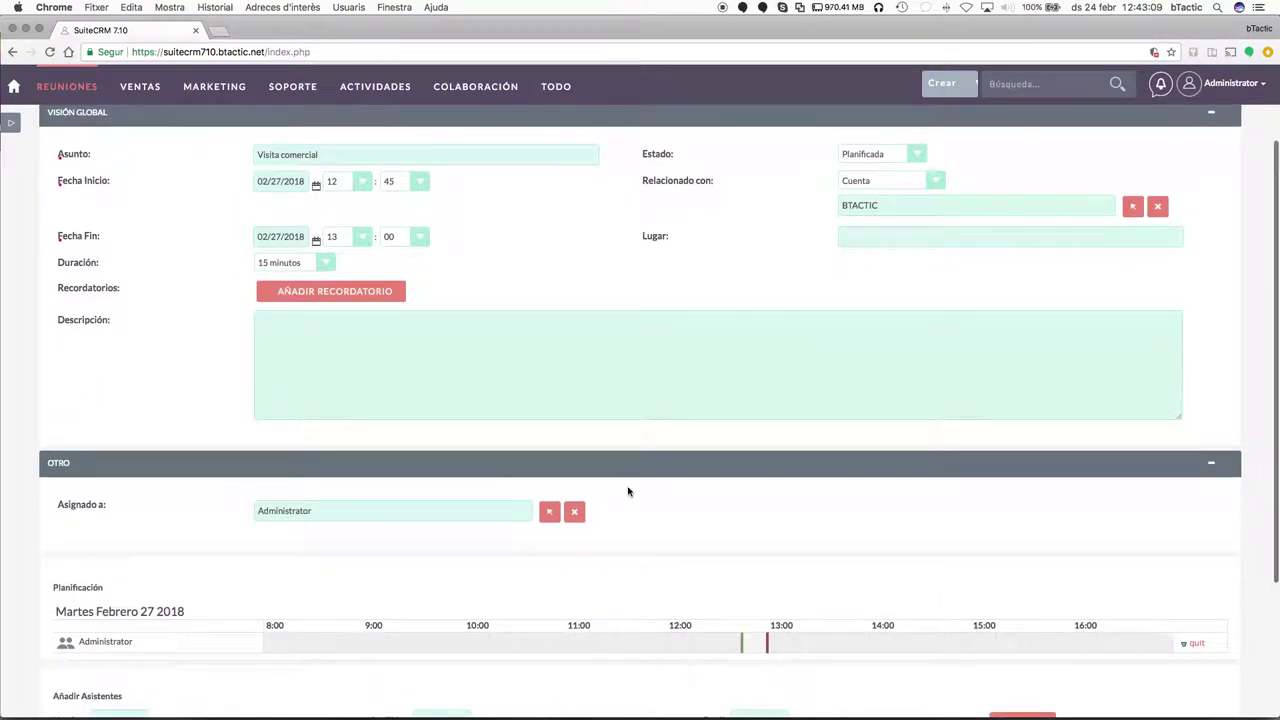
{"action": "scroll", "coordinate": [637, 477], "scroll_direction": "up", "scroll_amount": 1}
{"action": "scroll", "coordinate": [637, 477], "scroll_direction": "down", "scroll_amount": 5}
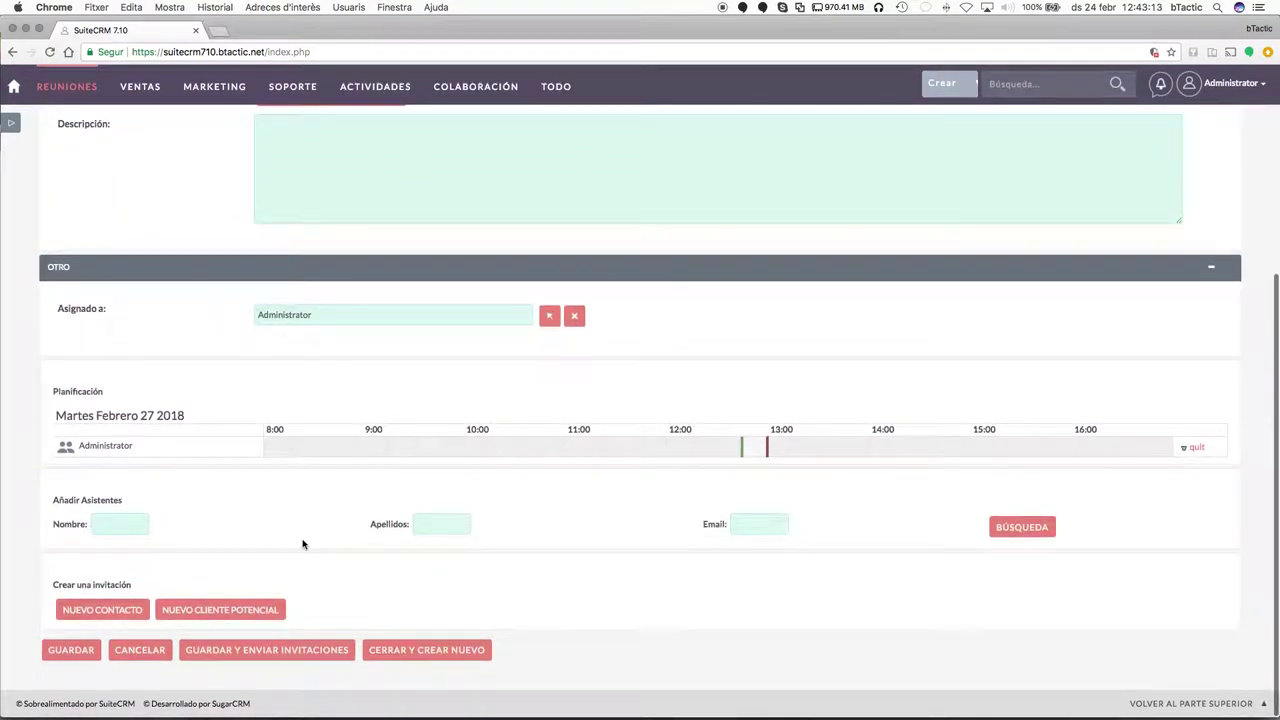
{"action": "left_click", "coordinate": [437, 524]}
{"action": "type", "text": "ortega"}
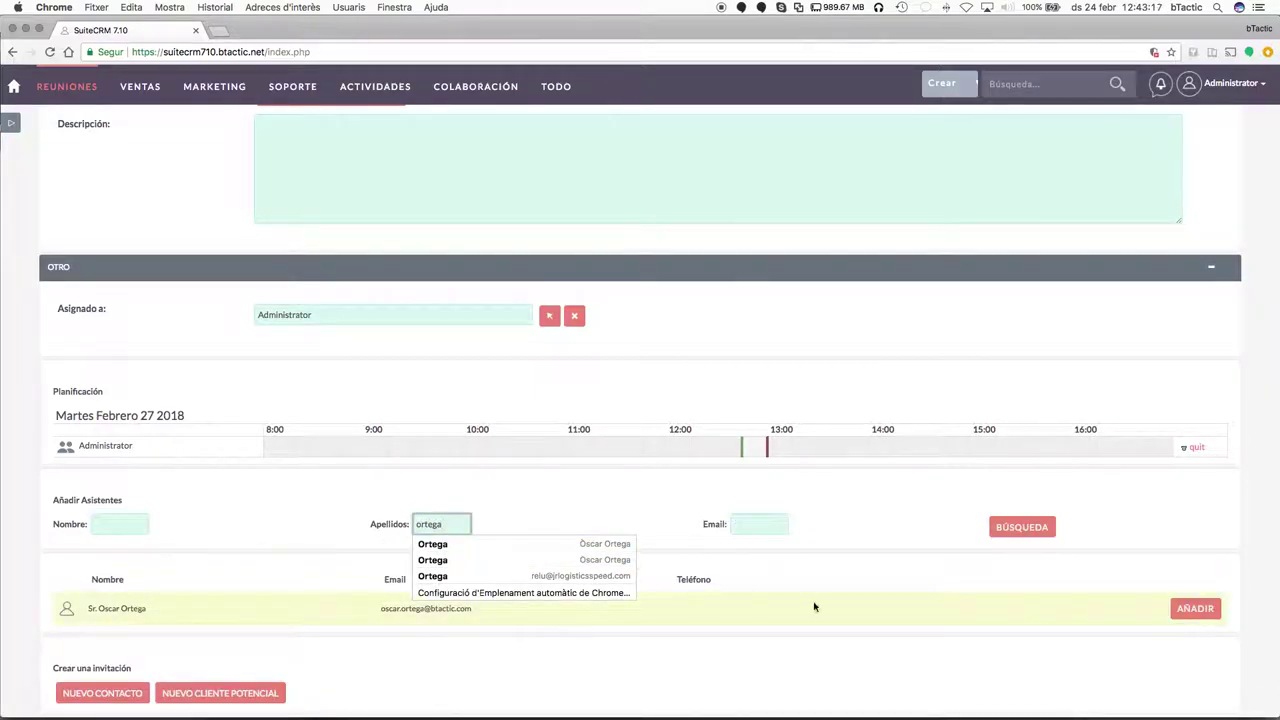
{"action": "left_click", "coordinate": [1205, 609]}
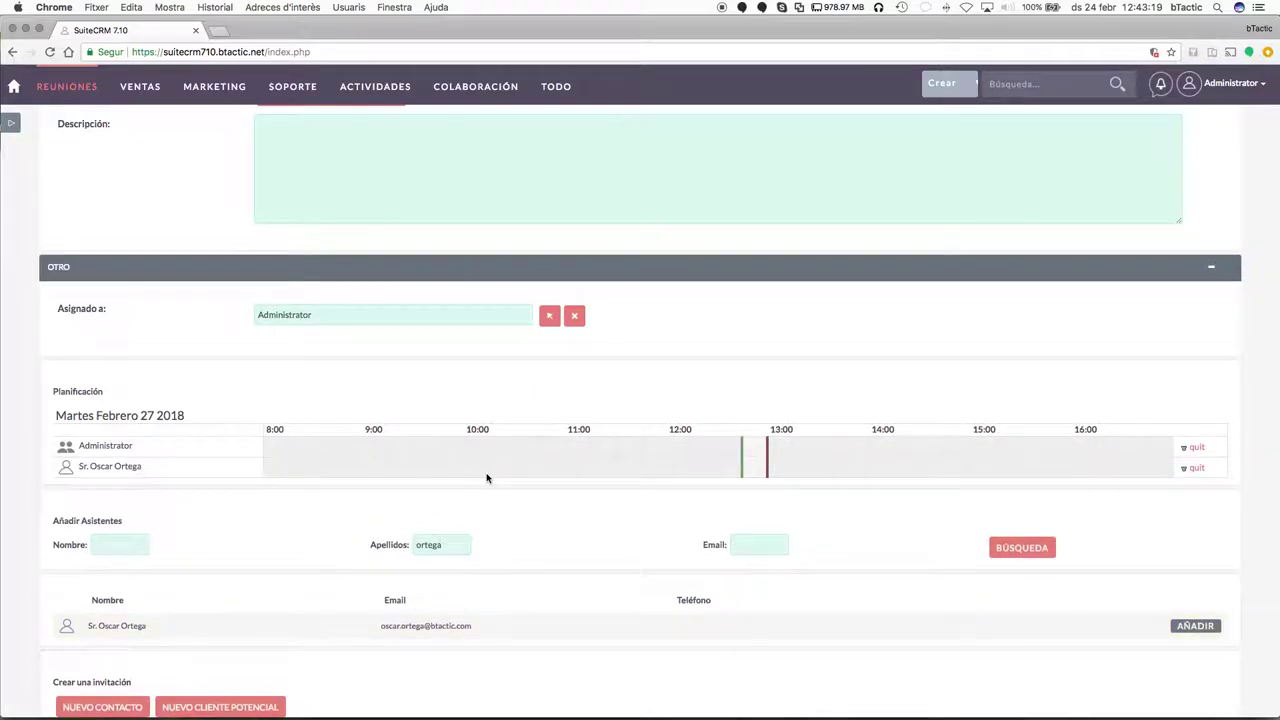
{"action": "scroll", "coordinate": [337, 520], "scroll_direction": "down", "scroll_amount": 1}
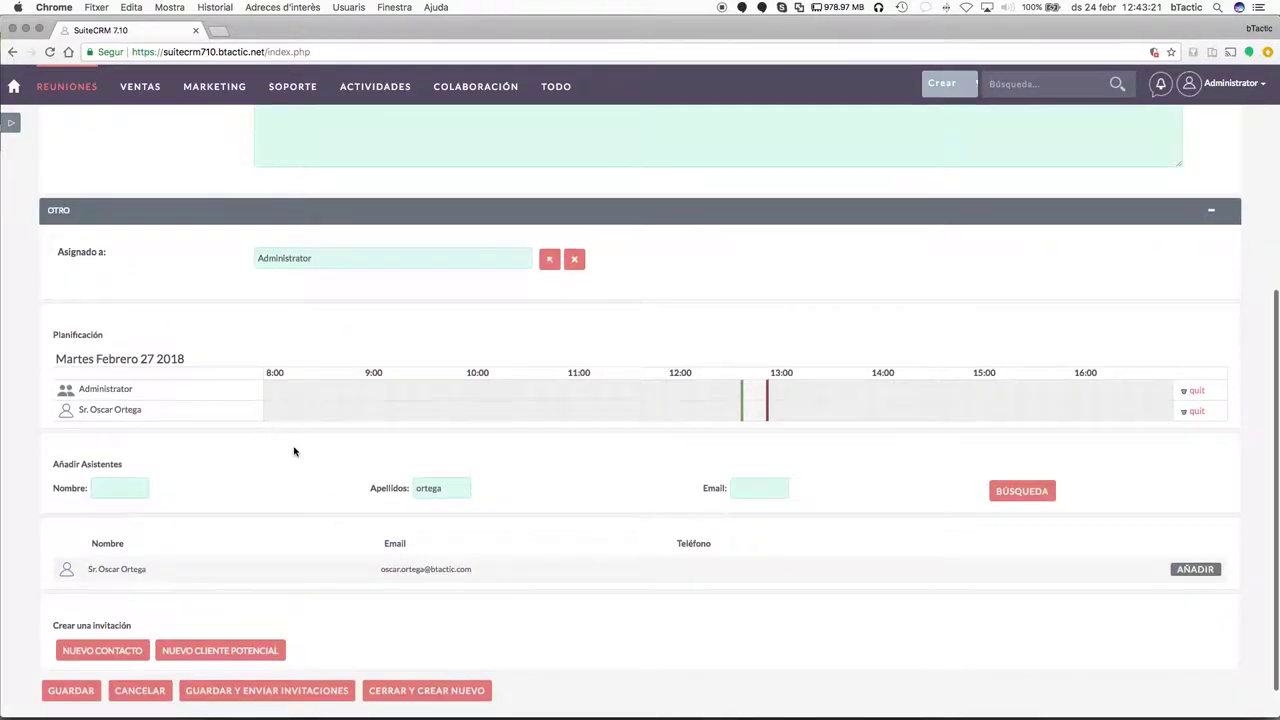
{"action": "scroll", "coordinate": [291, 449], "scroll_direction": "up", "scroll_amount": 5}
{"action": "scroll", "coordinate": [449, 577], "scroll_direction": "down", "scroll_amount": 5}
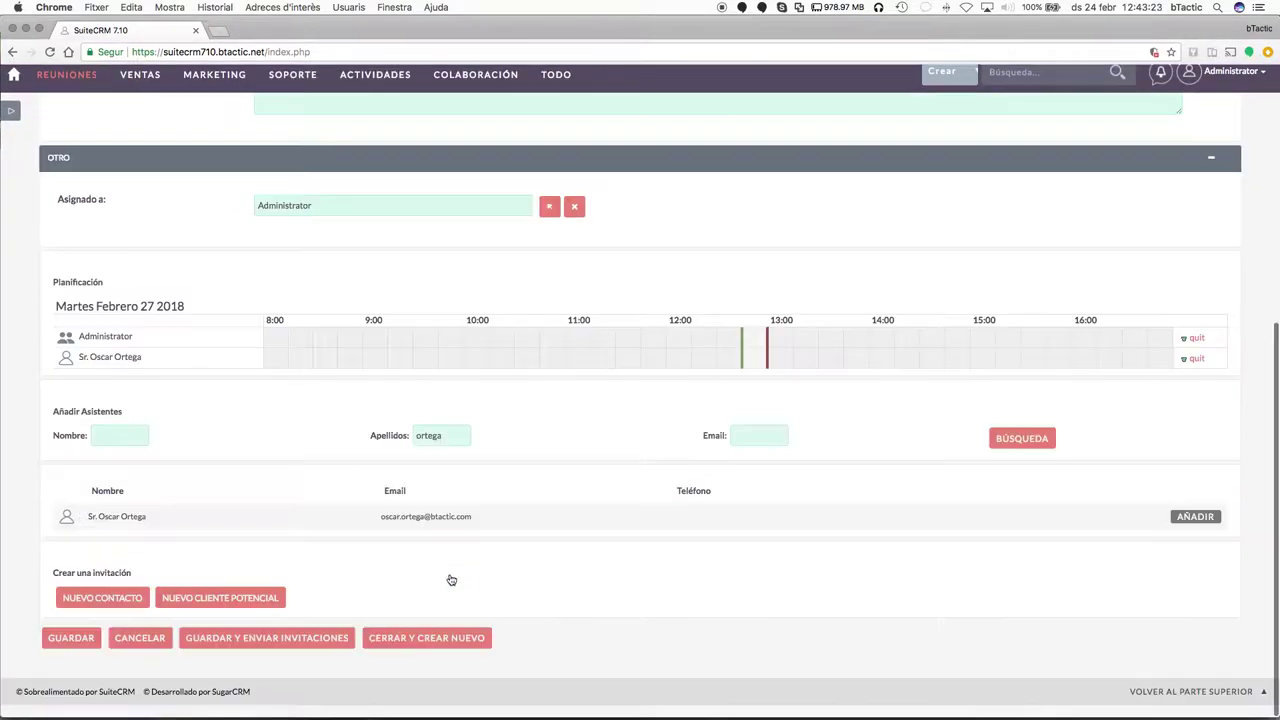
{"action": "scroll", "coordinate": [306, 383], "scroll_direction": "up", "scroll_amount": 6}
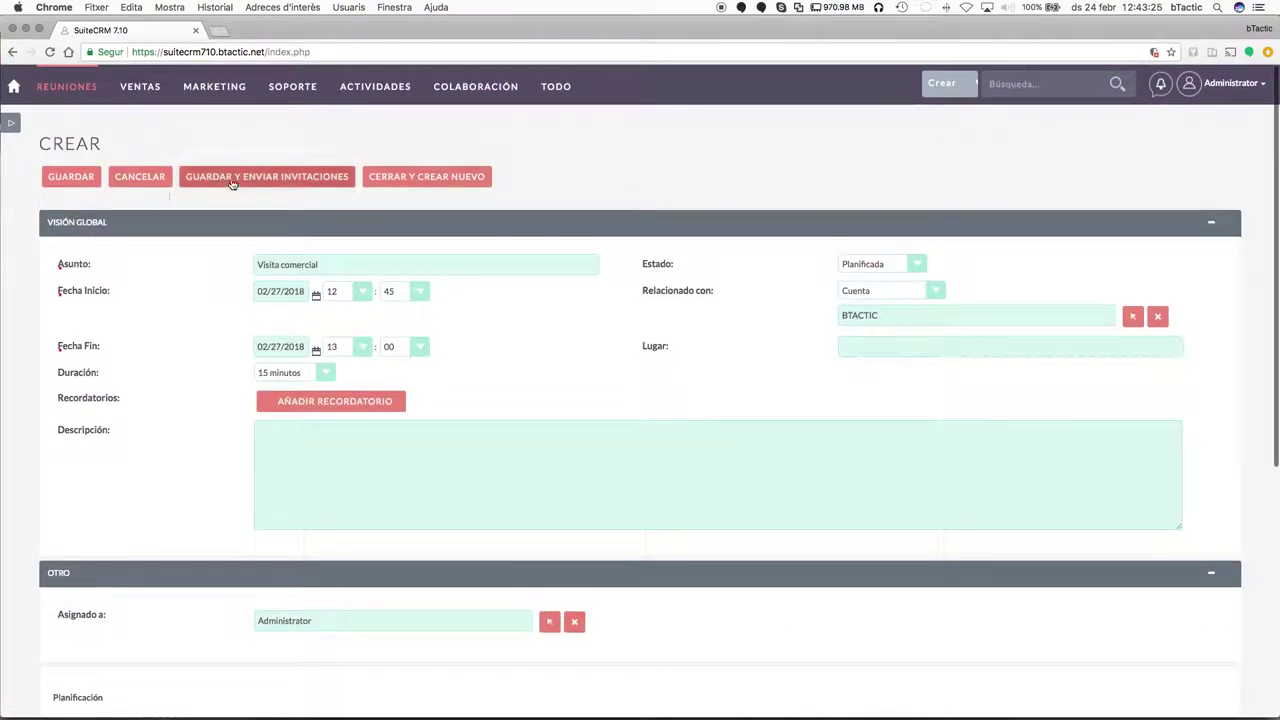
Save the Visita comercial meeting and reopen it for editing from the BTACTIC account.
{"action": "left_click", "coordinate": [71, 176]}
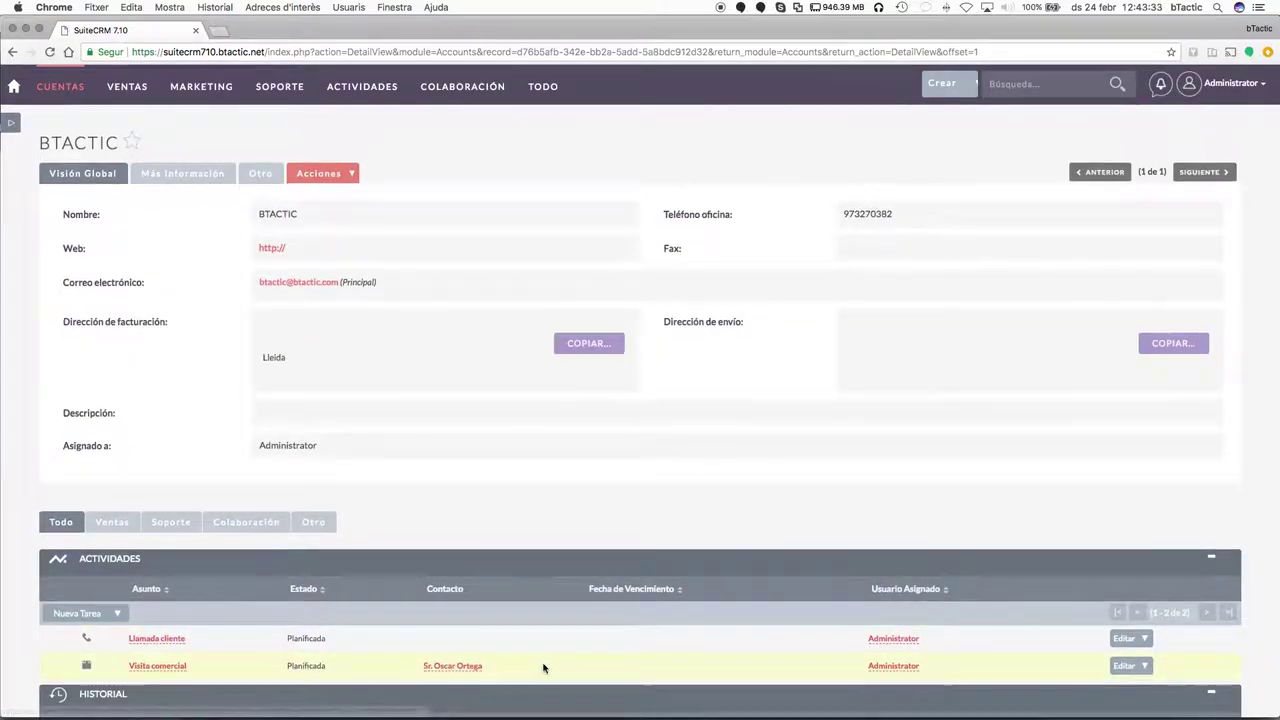
{"action": "scroll", "coordinate": [606, 530], "scroll_direction": "down", "scroll_amount": 2}
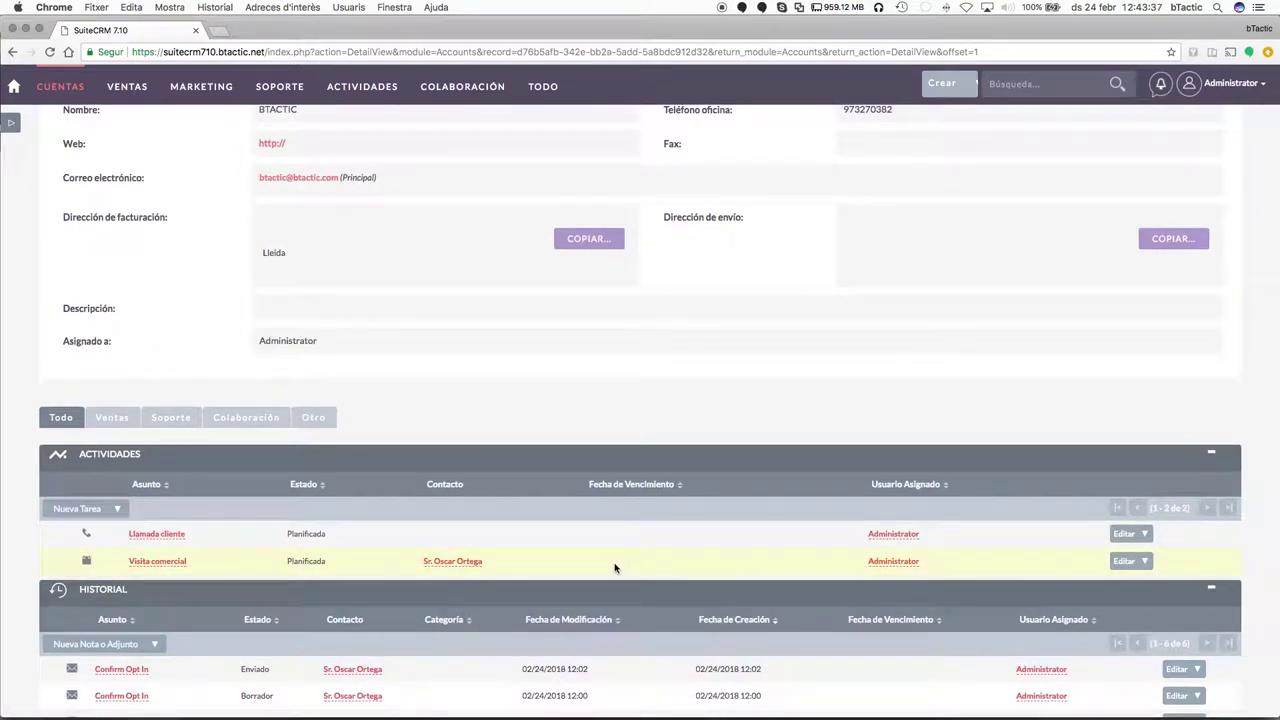
{"action": "left_click", "coordinate": [1122, 561]}
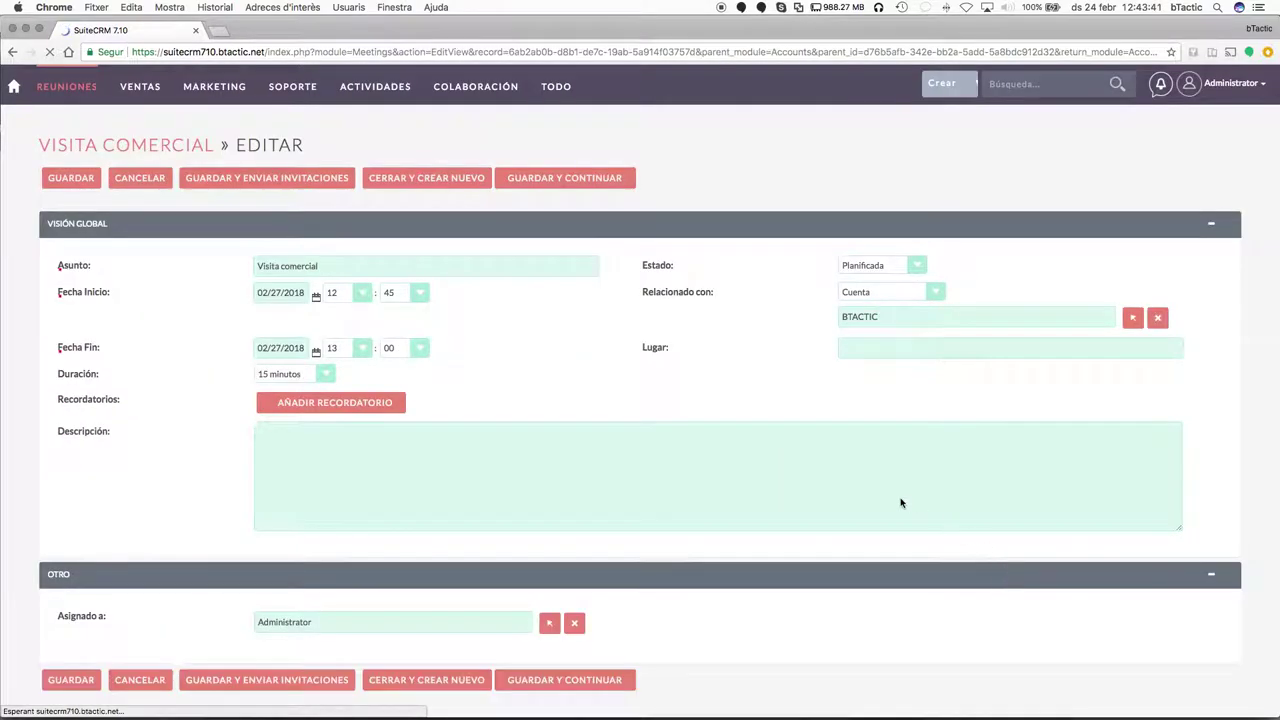
{"action": "scroll", "coordinate": [823, 466], "scroll_direction": "down", "scroll_amount": 1}
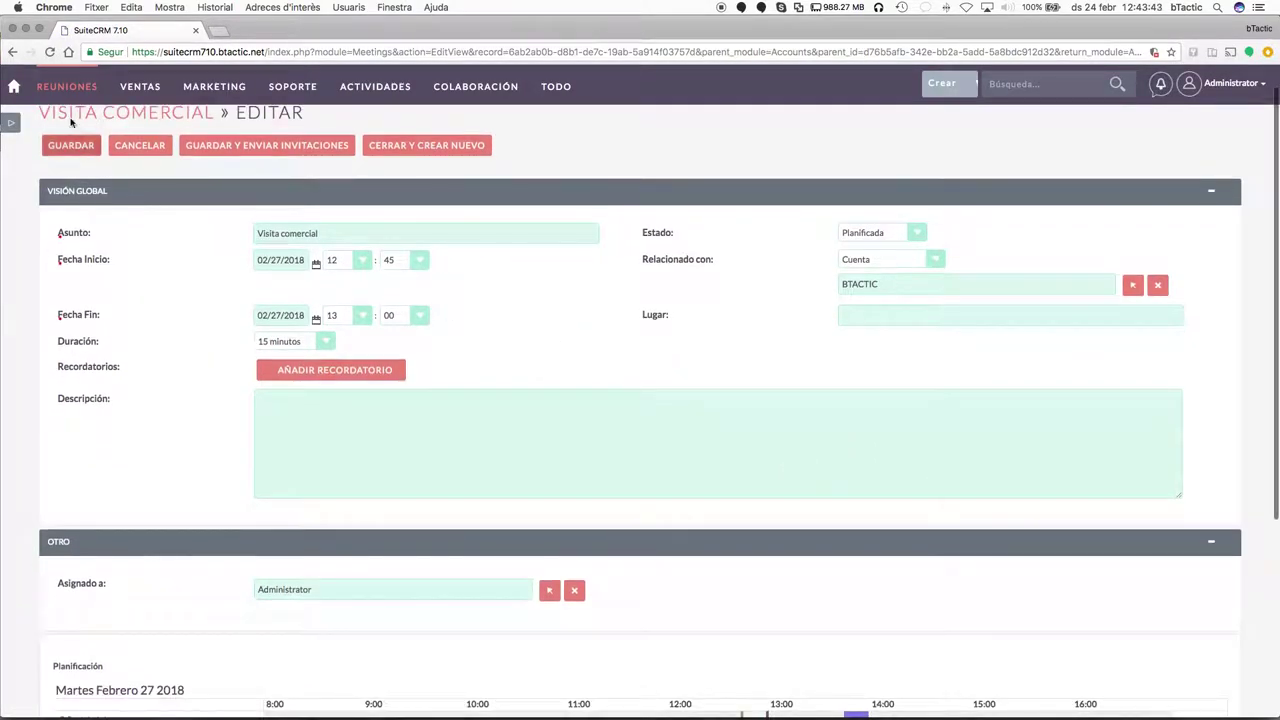
{"action": "mouse_move", "coordinate": [56, 102]}
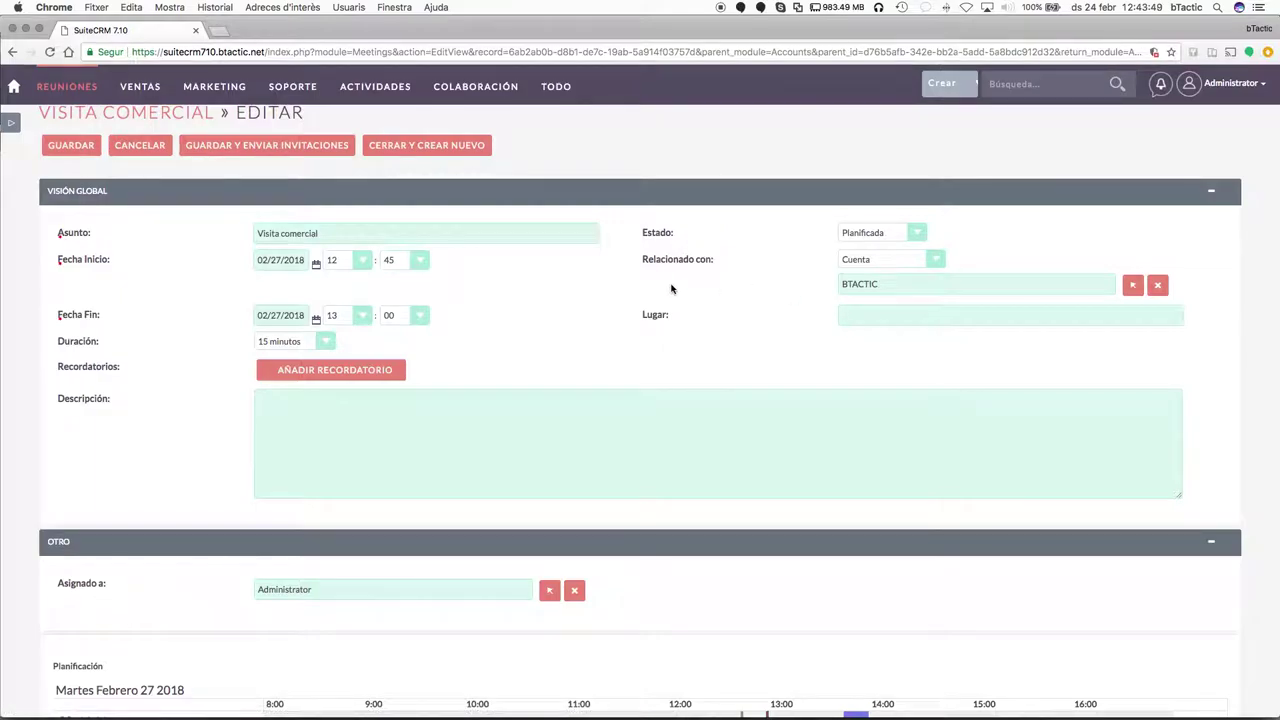
{"action": "scroll", "coordinate": [673, 358], "scroll_direction": "down", "scroll_amount": 3}
{"action": "scroll", "coordinate": [676, 531], "scroll_direction": "down", "scroll_amount": 5}
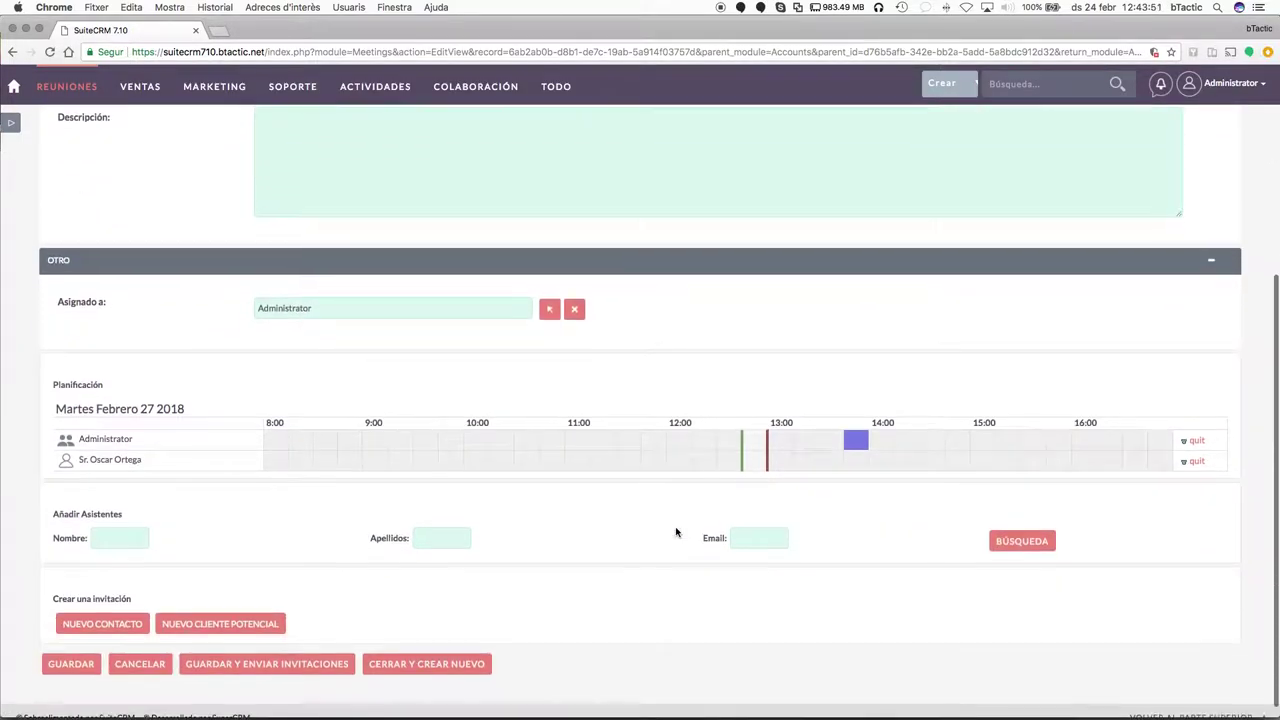
{"action": "scroll", "coordinate": [676, 531], "scroll_direction": "up", "scroll_amount": 7}
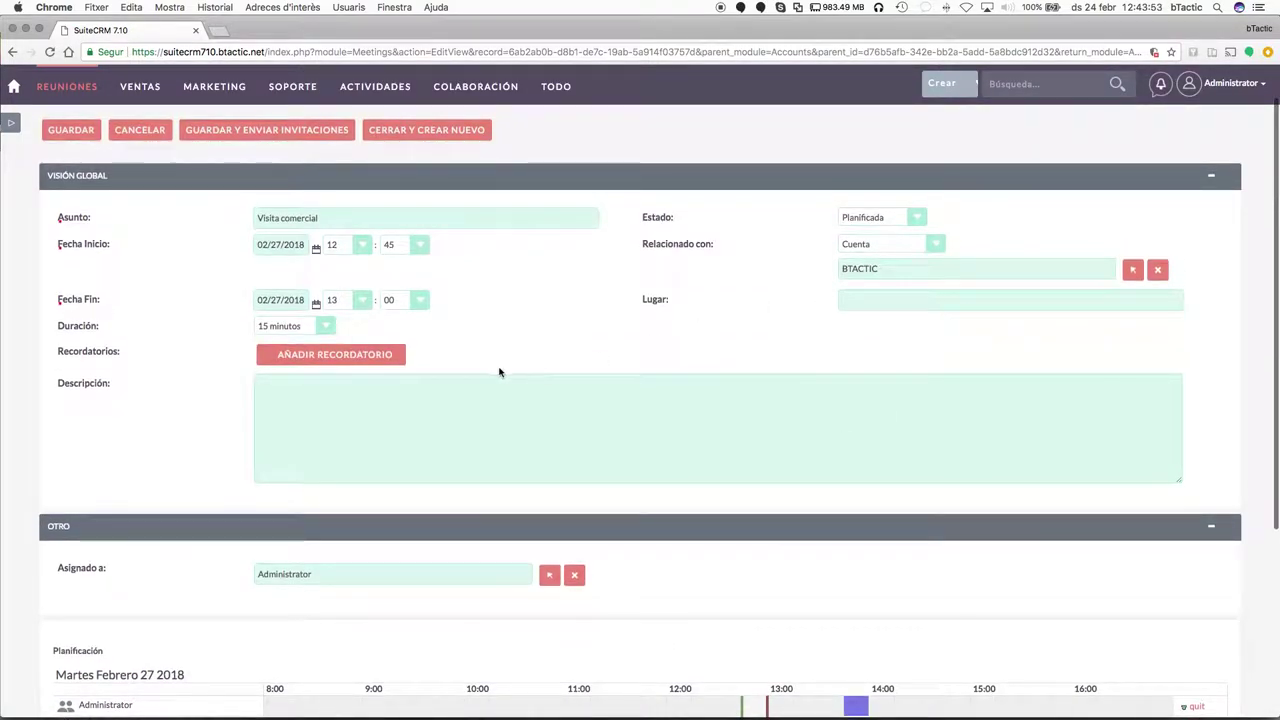
{"action": "scroll", "coordinate": [408, 512], "scroll_direction": "down", "scroll_amount": 1}
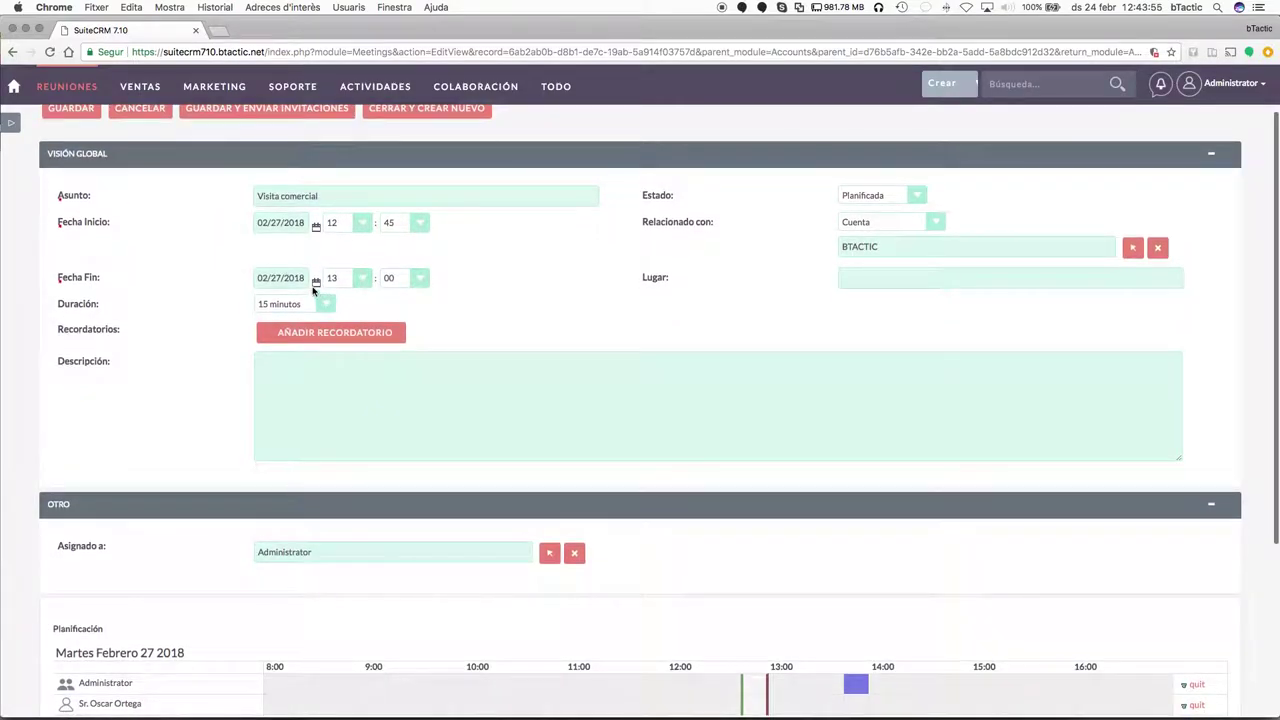
Save the meeting again and return to the BTACTIC account.
{"action": "left_click", "coordinate": [82, 115]}
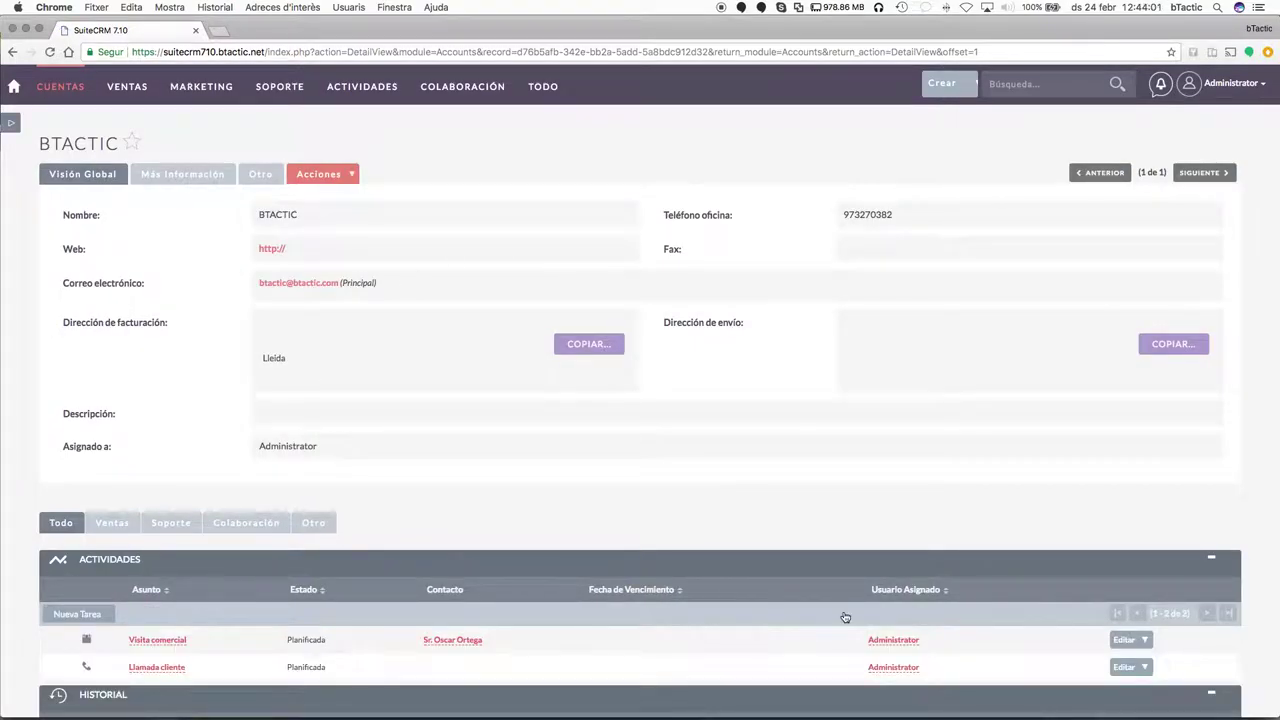
{"action": "scroll", "coordinate": [843, 614], "scroll_direction": "down", "scroll_amount": 2}
{"action": "scroll", "coordinate": [843, 610], "scroll_direction": "down", "scroll_amount": 7}
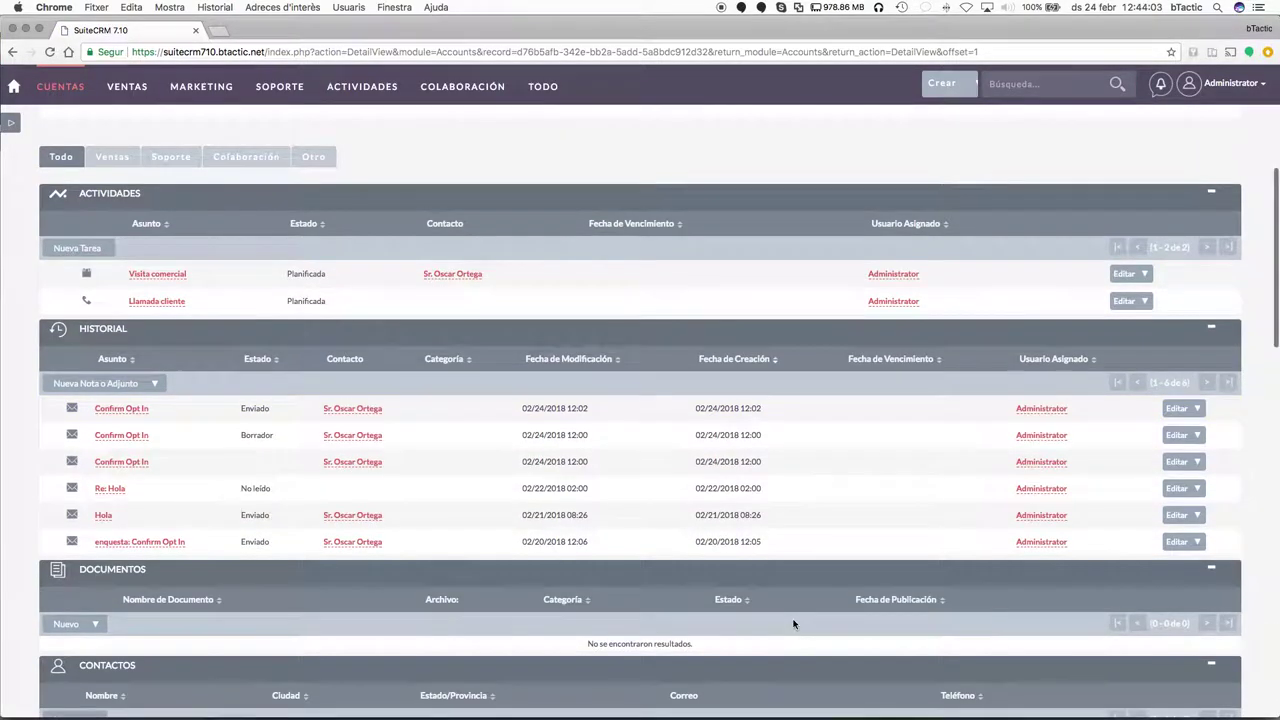
{"action": "scroll", "coordinate": [793, 624], "scroll_direction": "down", "scroll_amount": 3}
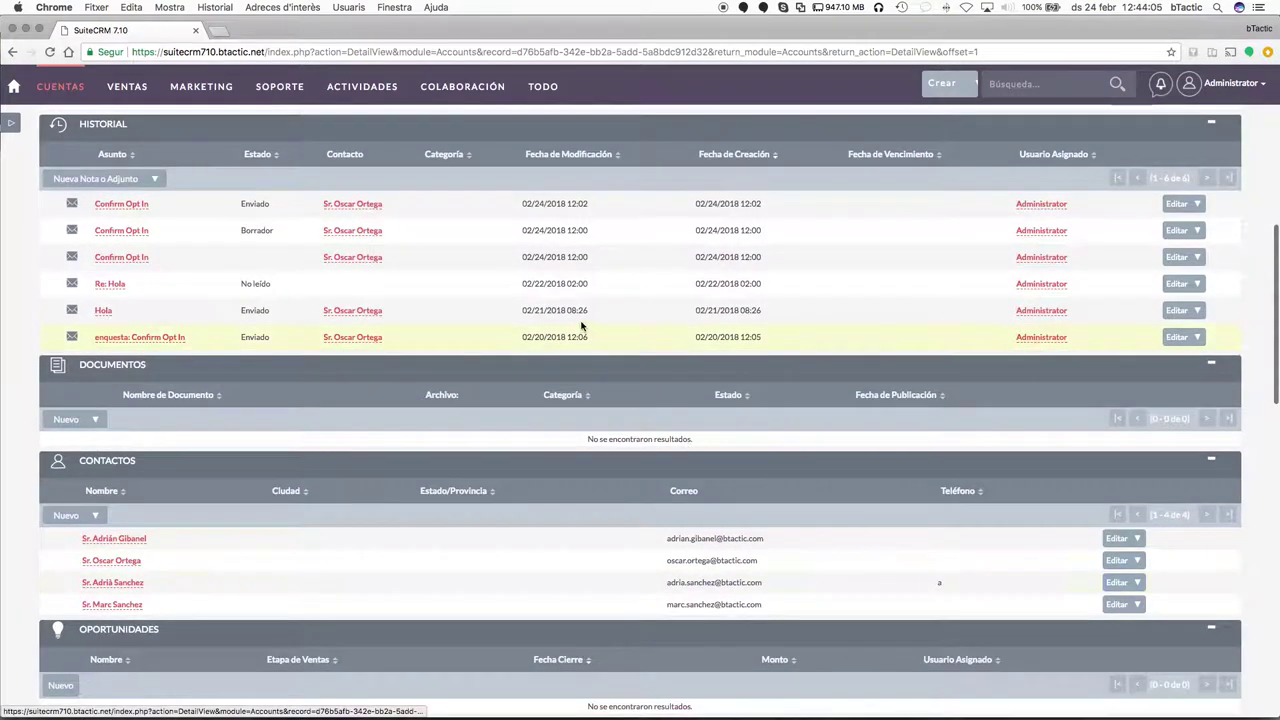
{"action": "scroll", "coordinate": [542, 373], "scroll_direction": "up", "scroll_amount": 6}
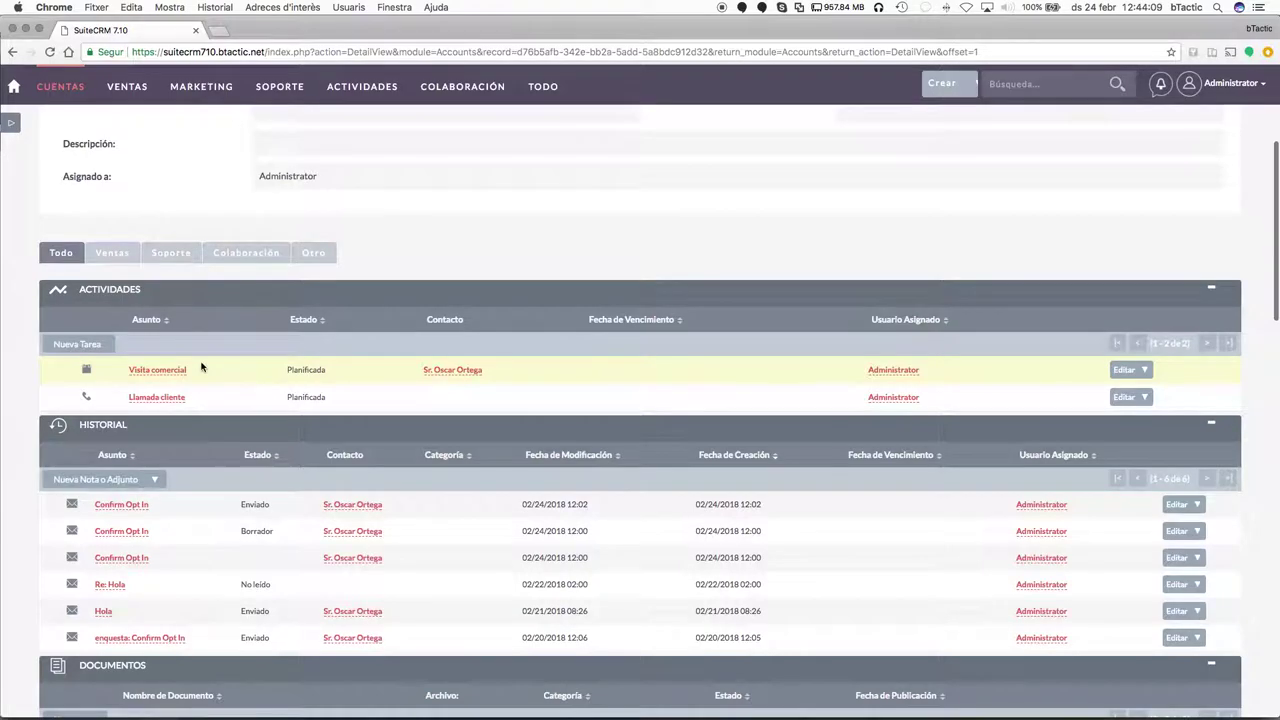
Close the Visita comercial meeting so its status becomes Realizada.
{"action": "left_click", "coordinate": [168, 370]}
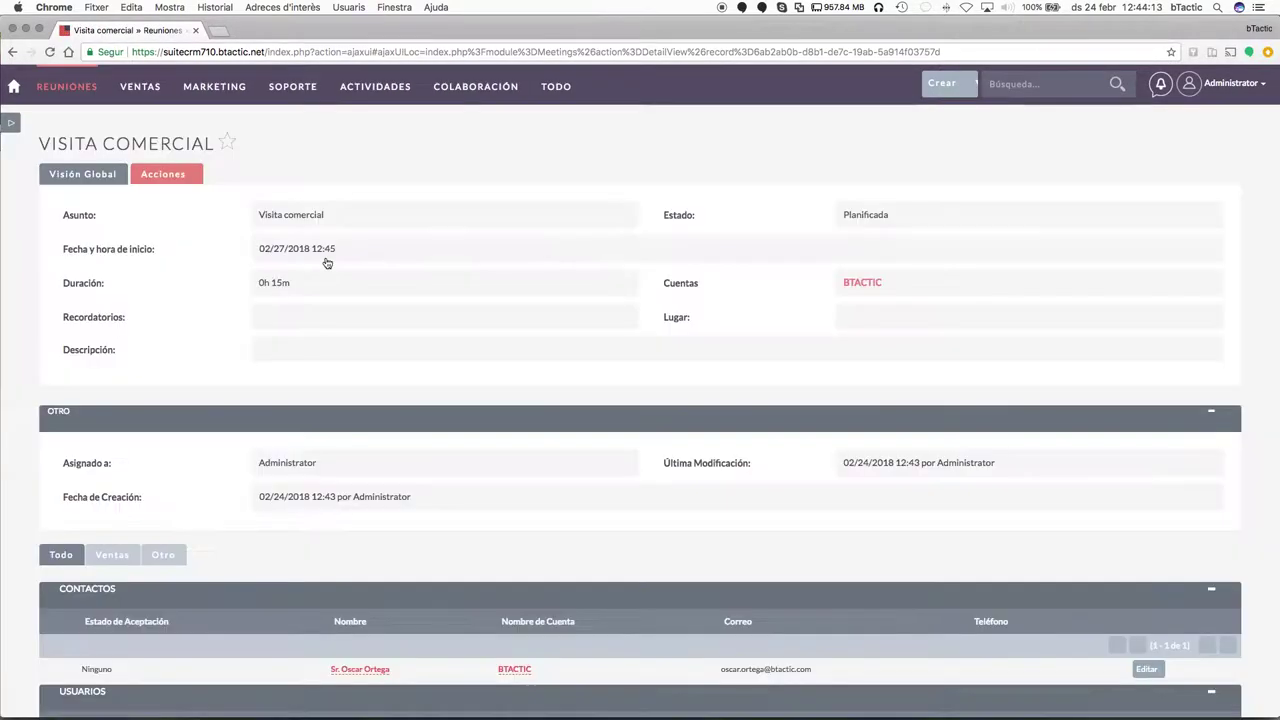
{"action": "left_click", "coordinate": [165, 176]}
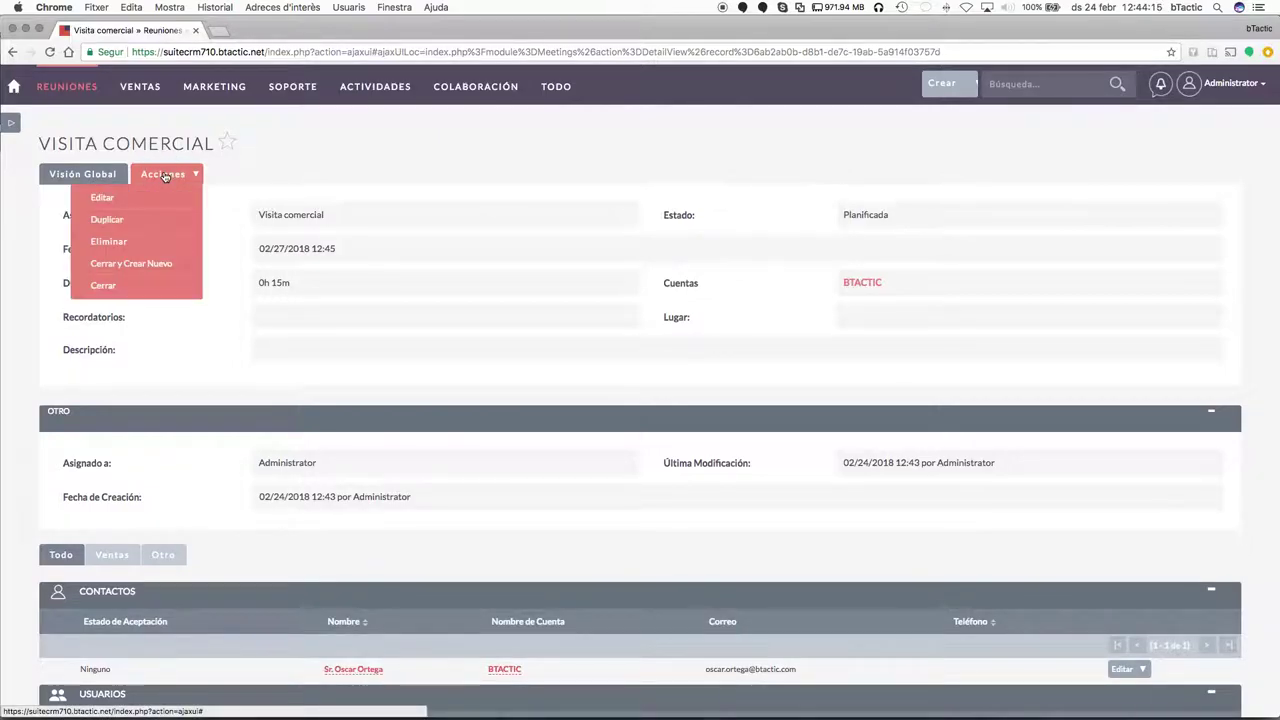
{"action": "left_click", "coordinate": [118, 287]}
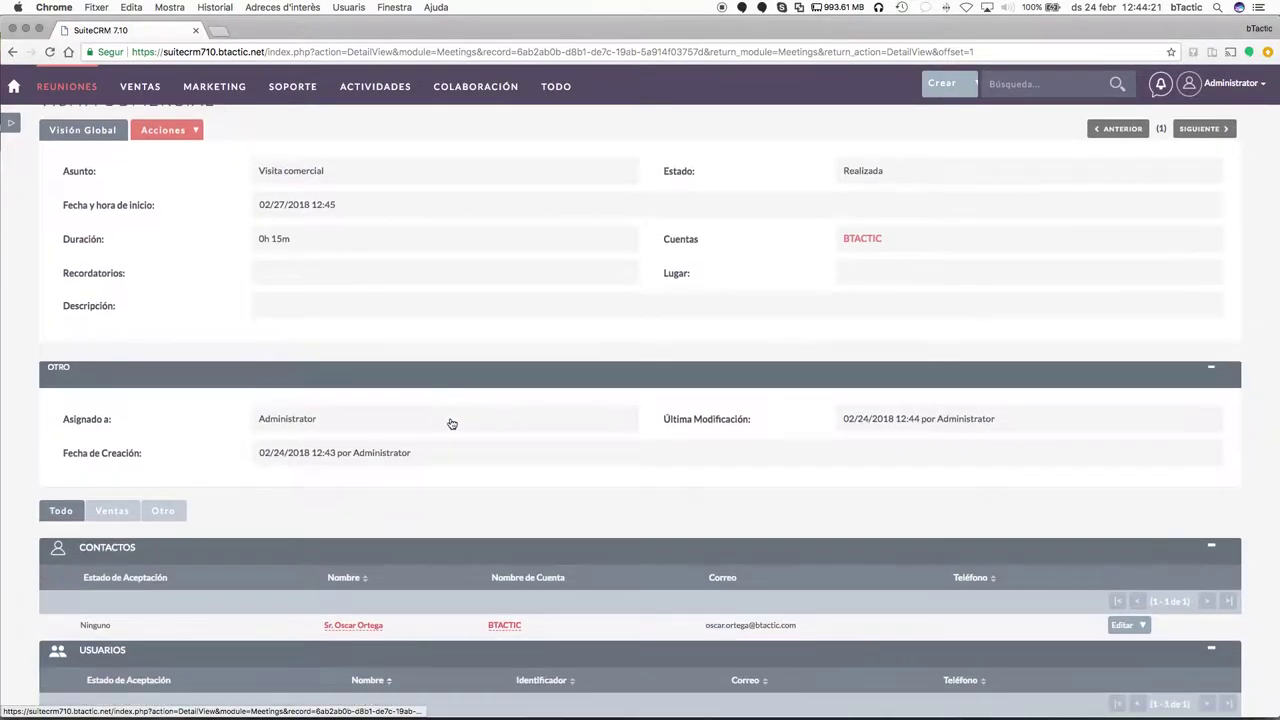
{"action": "scroll", "coordinate": [486, 465], "scroll_direction": "down", "scroll_amount": 1}
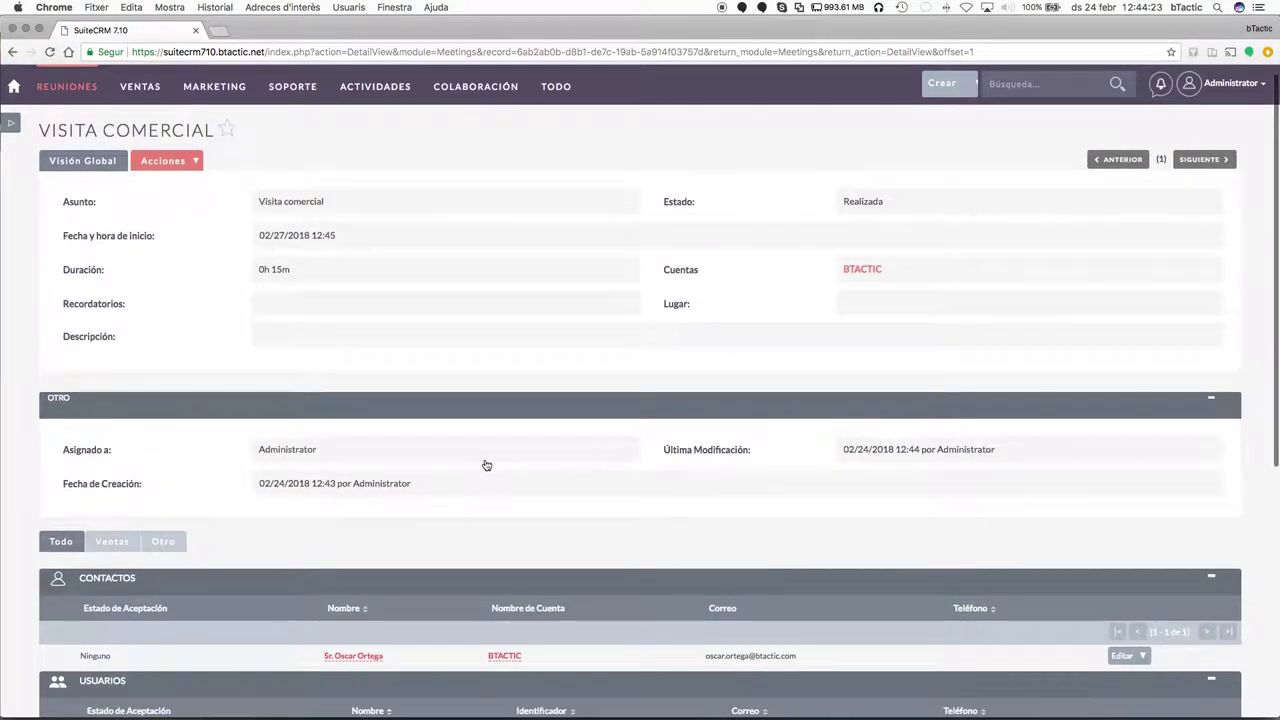
{"action": "left_click", "coordinate": [864, 270]}
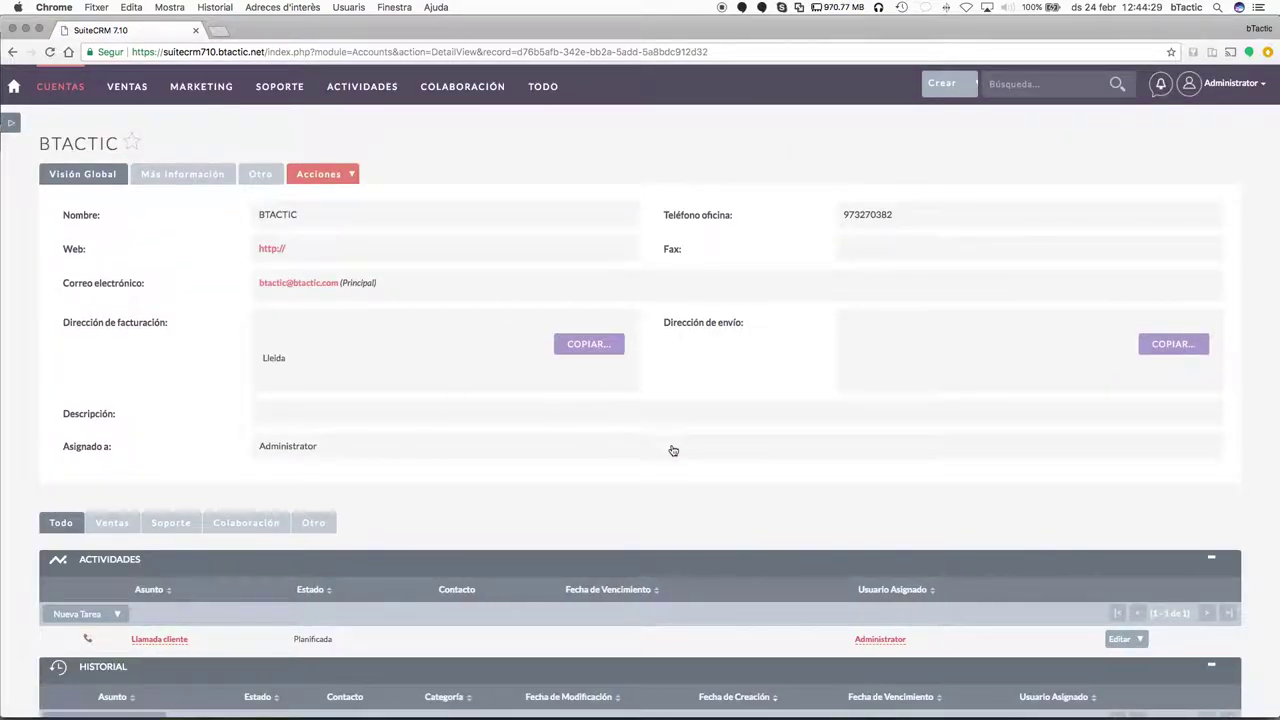
{"action": "scroll", "coordinate": [458, 451], "scroll_direction": "down", "scroll_amount": 1}
{"action": "scroll", "coordinate": [457, 450], "scroll_direction": "down", "scroll_amount": 5}
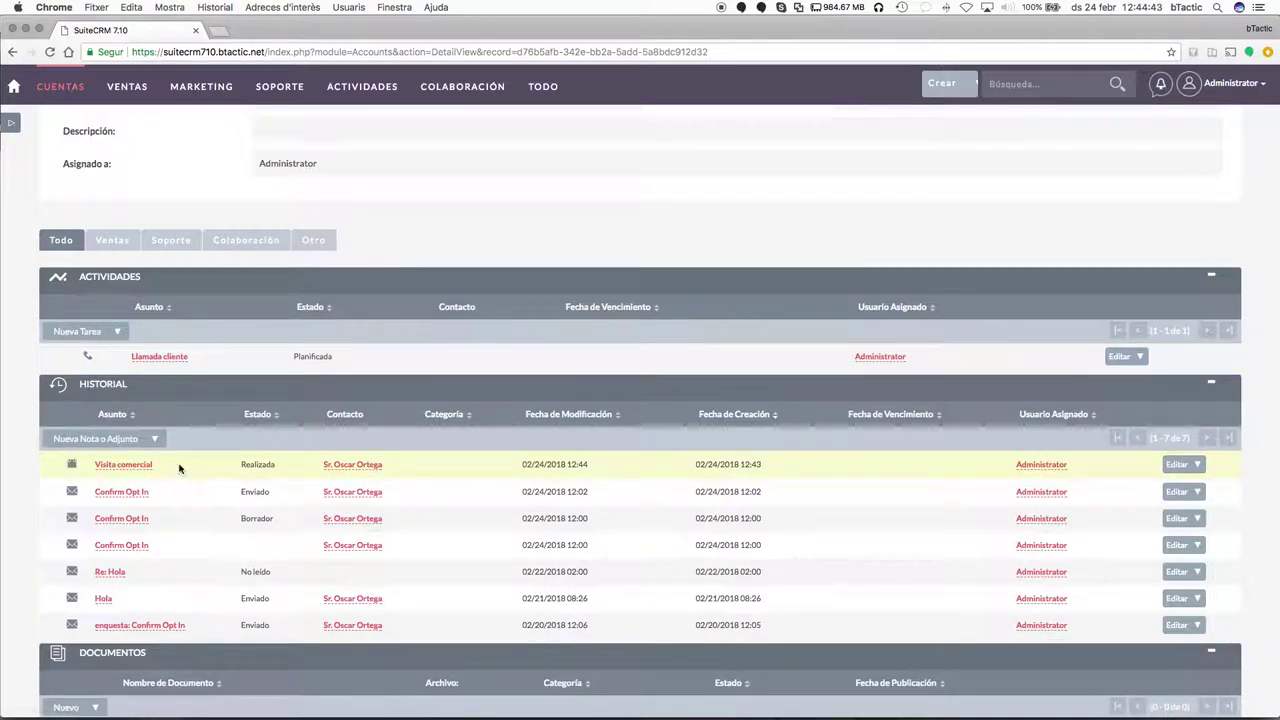
{"action": "left_click", "coordinate": [156, 442]}
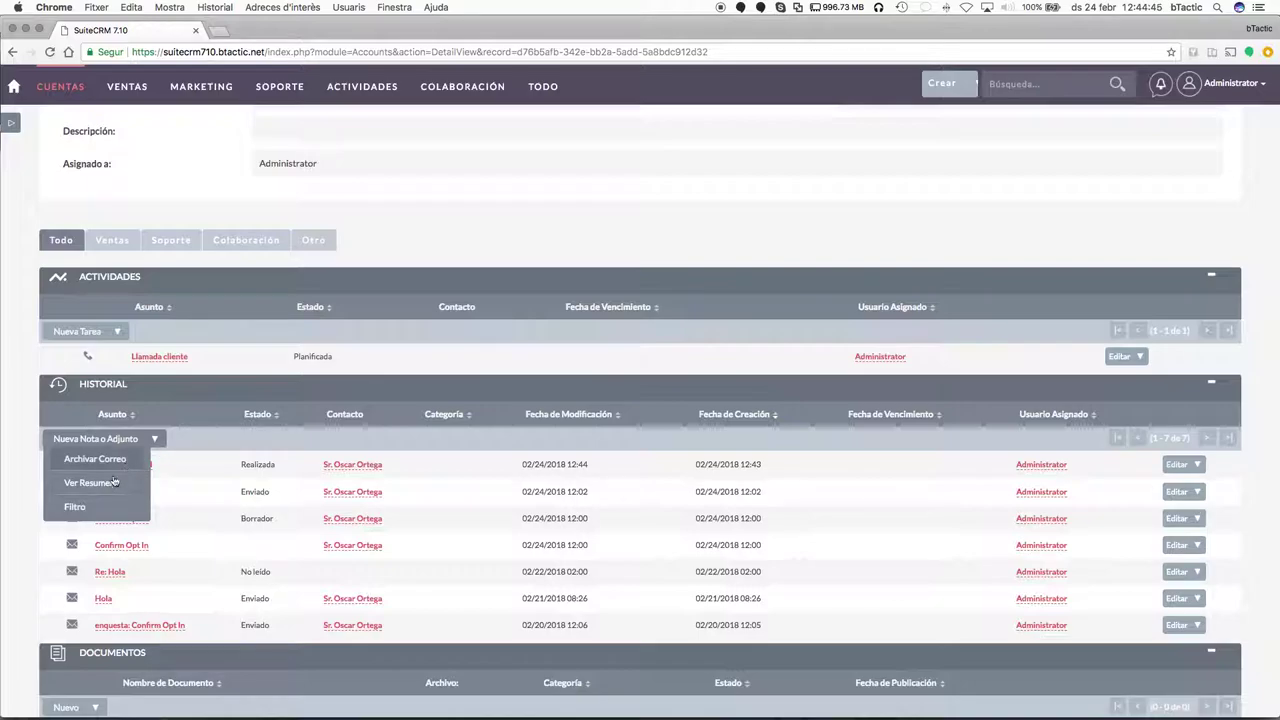
{"action": "left_click", "coordinate": [76, 506]}
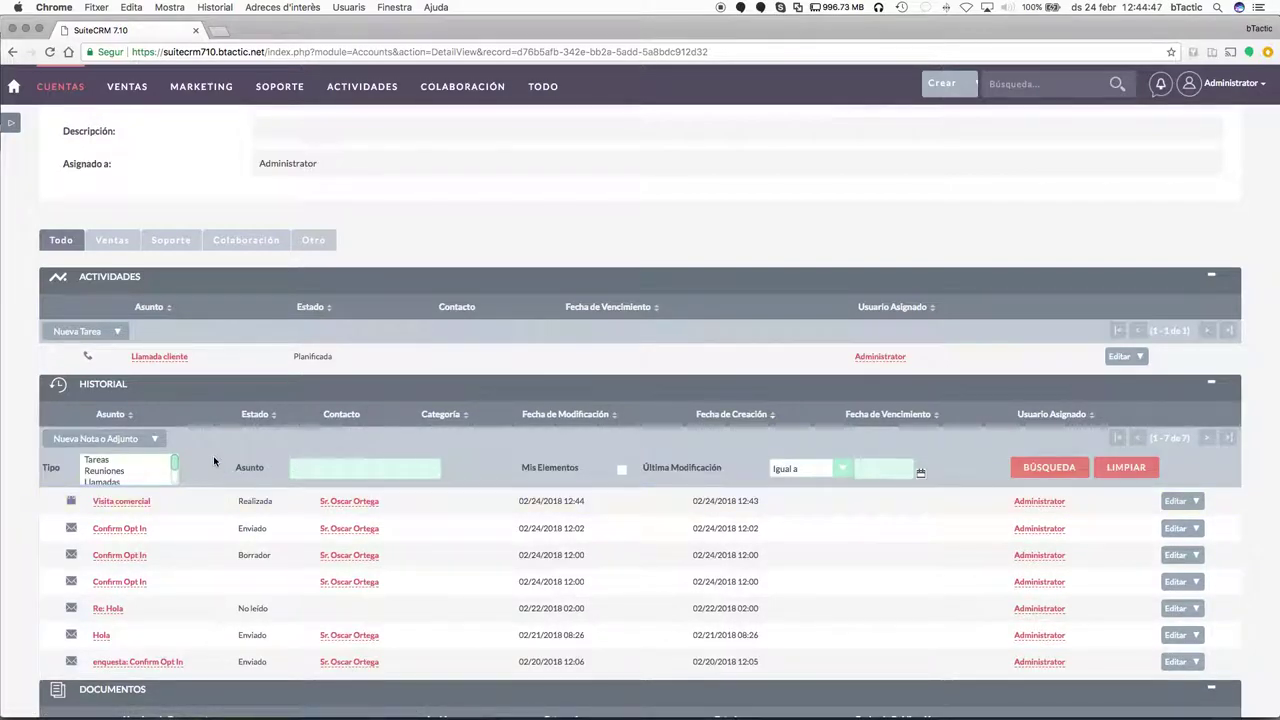
{"action": "scroll", "coordinate": [127, 479], "scroll_direction": "down", "scroll_amount": 1}
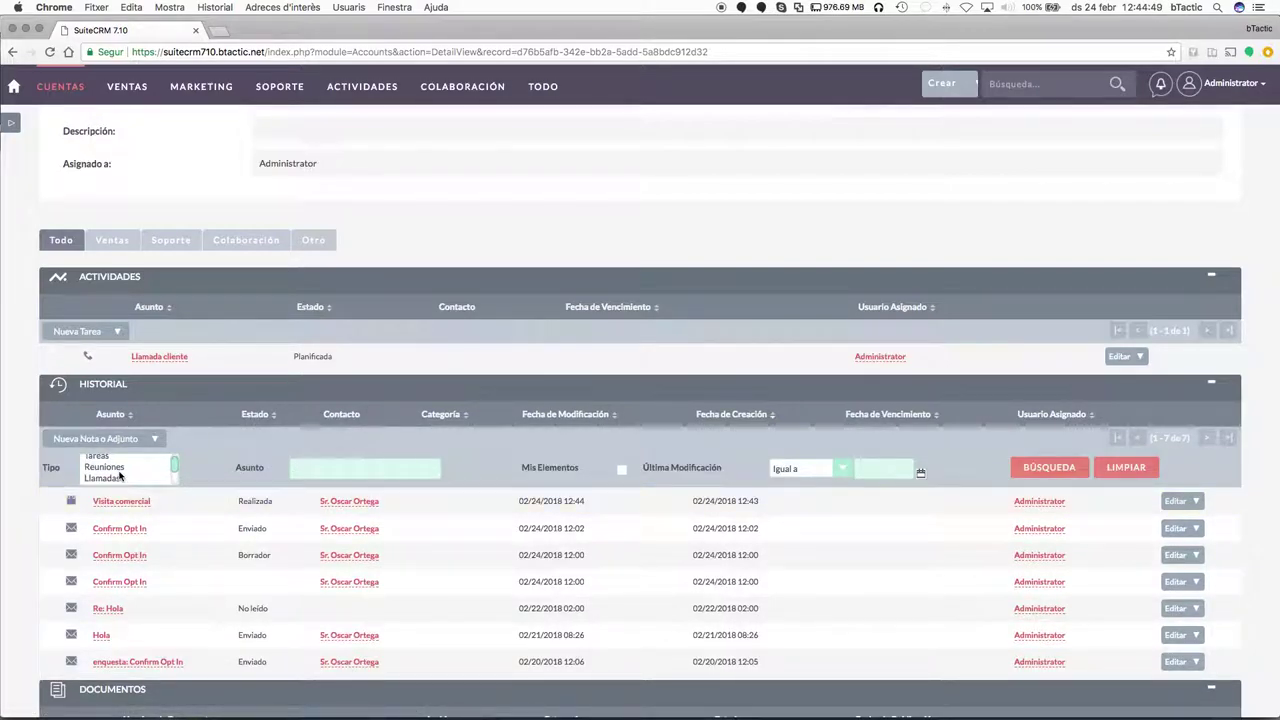
{"action": "left_click", "coordinate": [108, 467]}
{"action": "left_click", "coordinate": [1062, 467]}
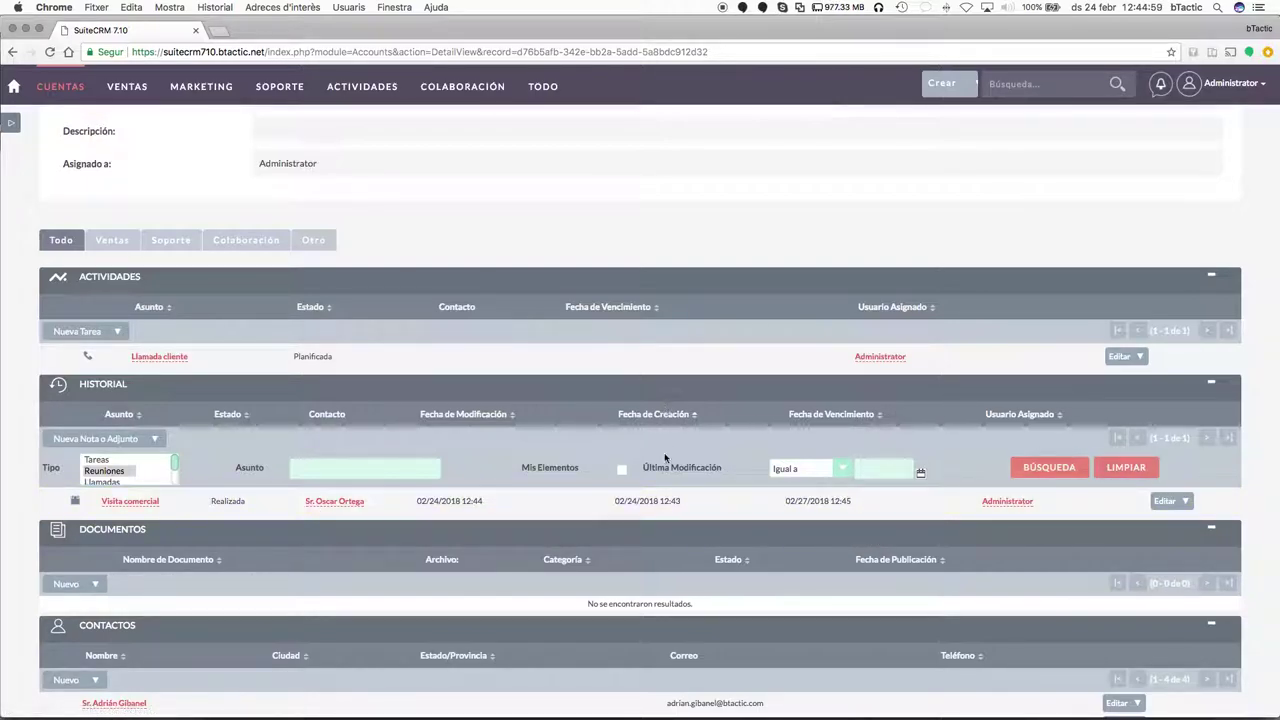
{"action": "scroll", "coordinate": [666, 438], "scroll_direction": "down", "scroll_amount": 5}
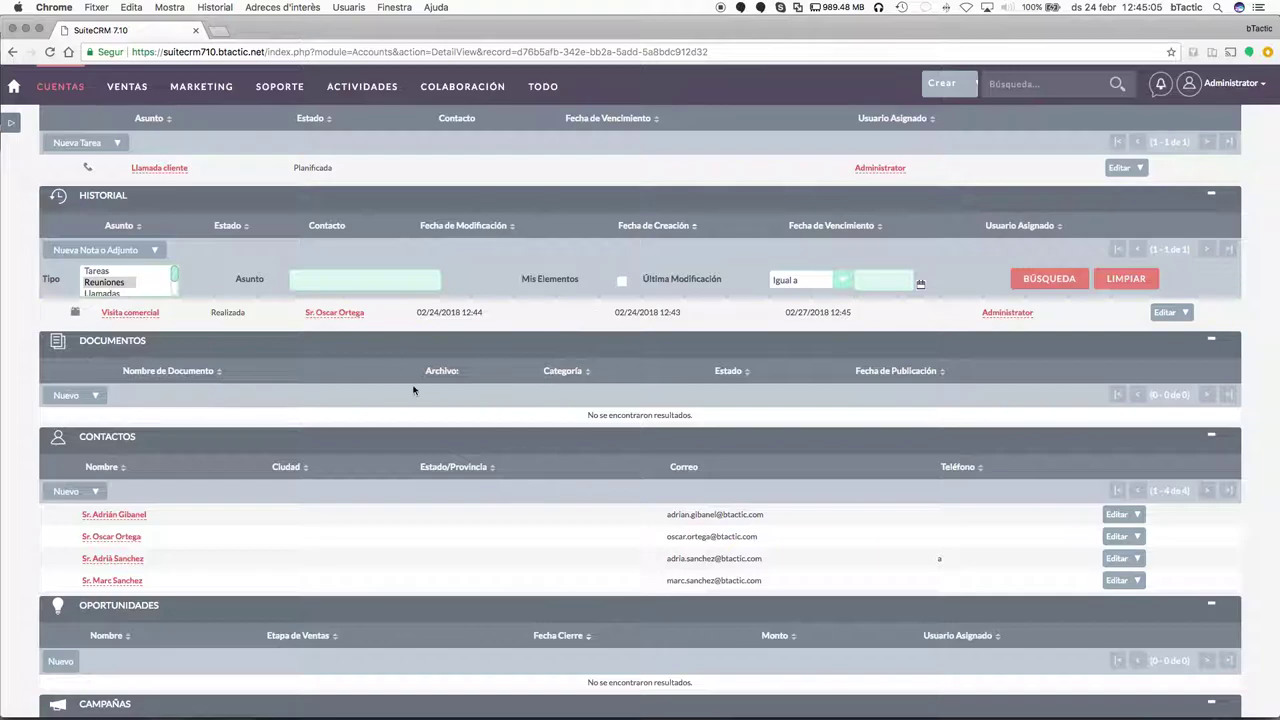
{"action": "scroll", "coordinate": [501, 471], "scroll_direction": "up", "scroll_amount": 2}
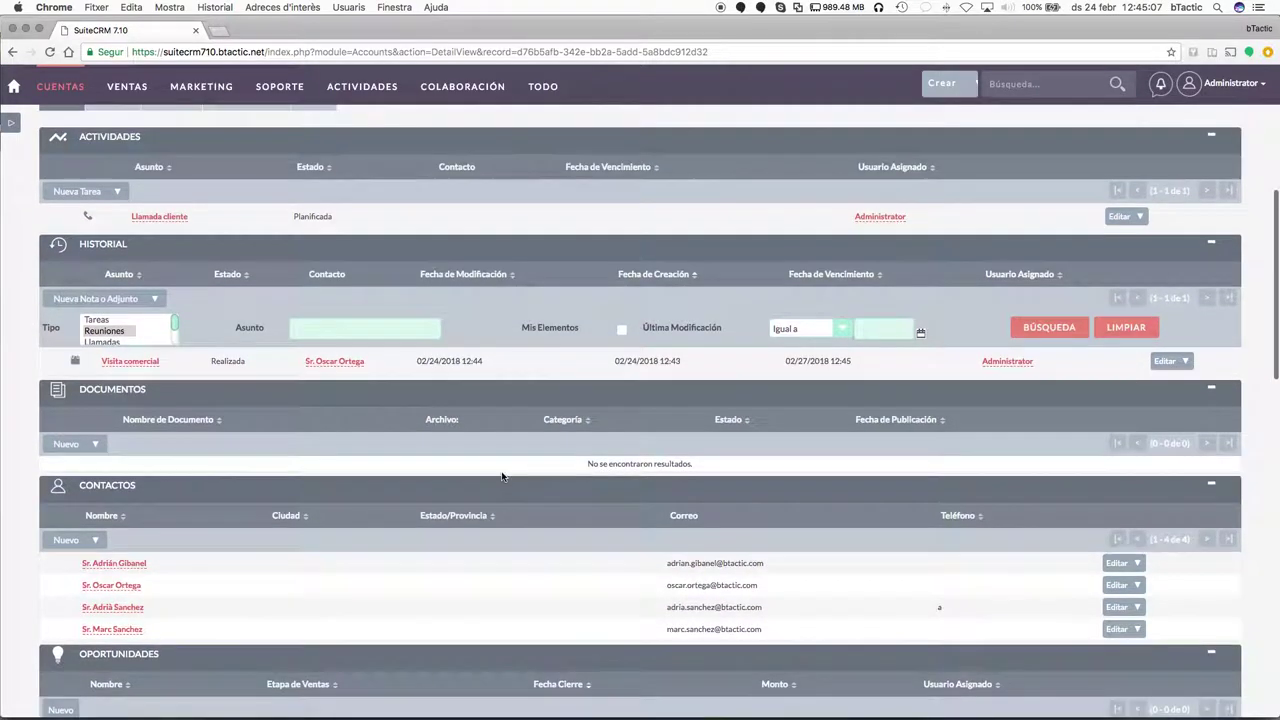
{"action": "scroll", "coordinate": [561, 540], "scroll_direction": "down", "scroll_amount": 4}
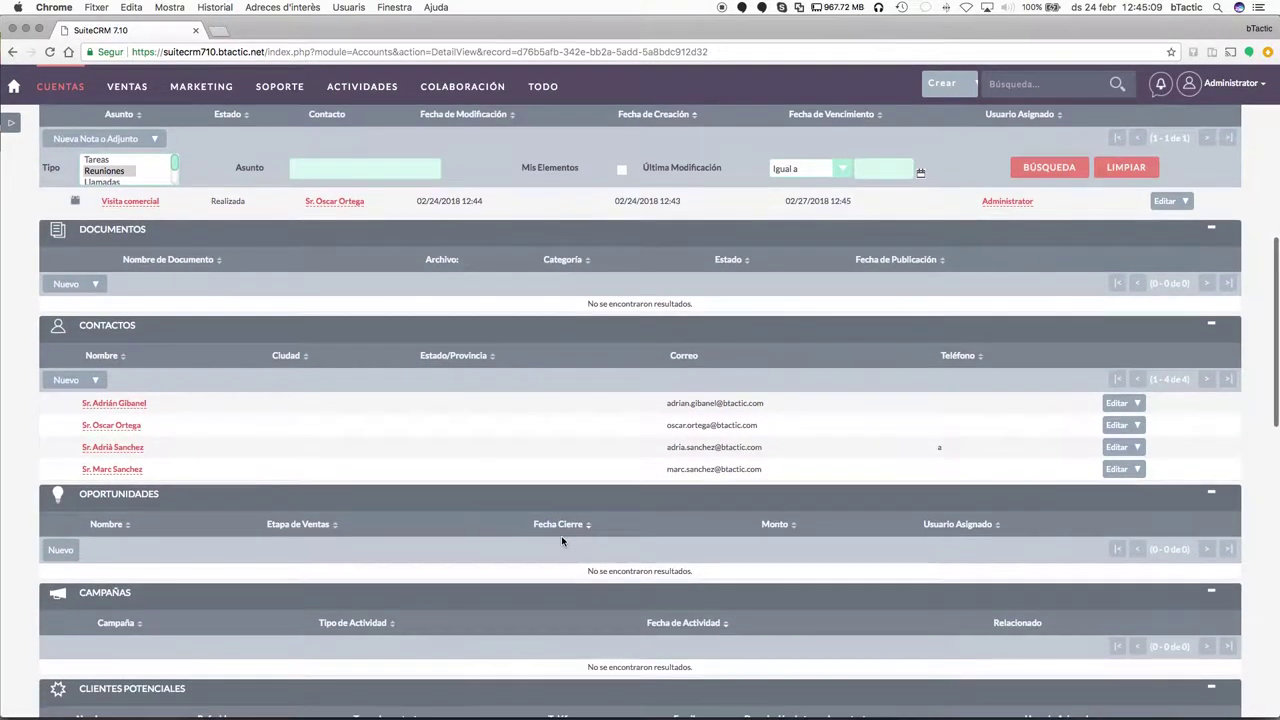
{"action": "scroll", "coordinate": [537, 482], "scroll_direction": "up", "scroll_amount": 2}
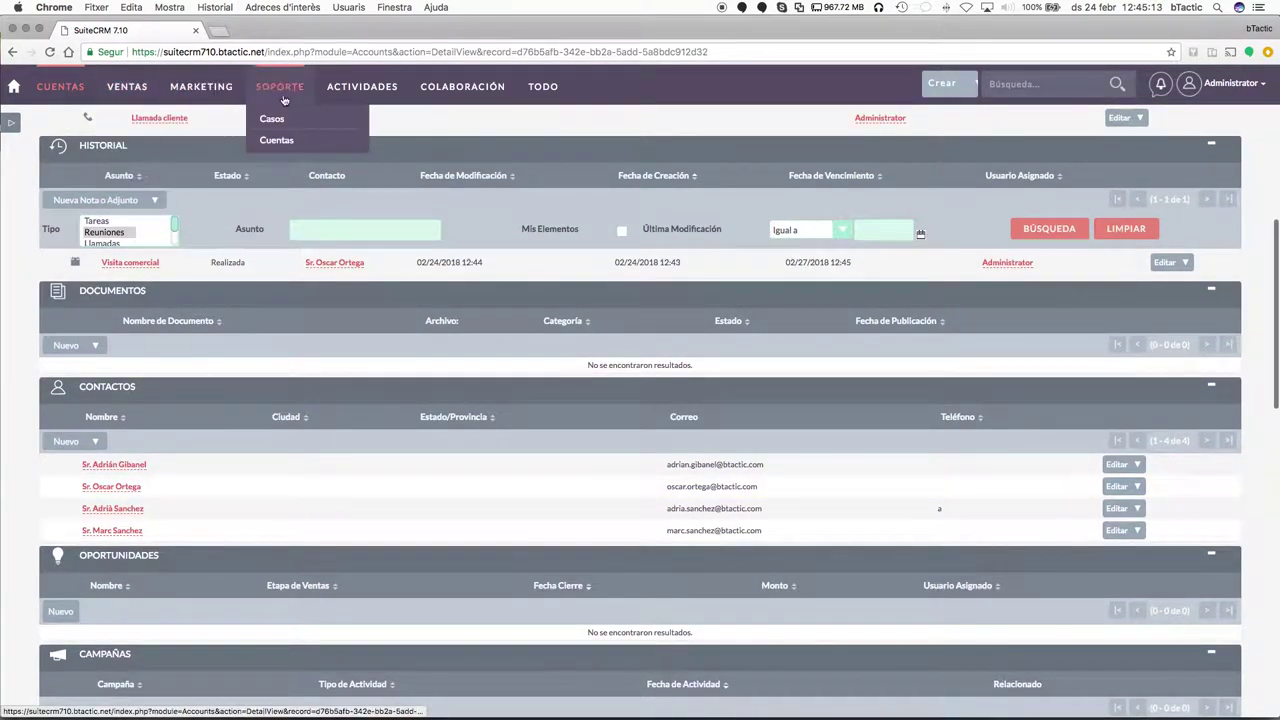
{"action": "scroll", "coordinate": [450, 480], "scroll_direction": "down", "scroll_amount": 1}
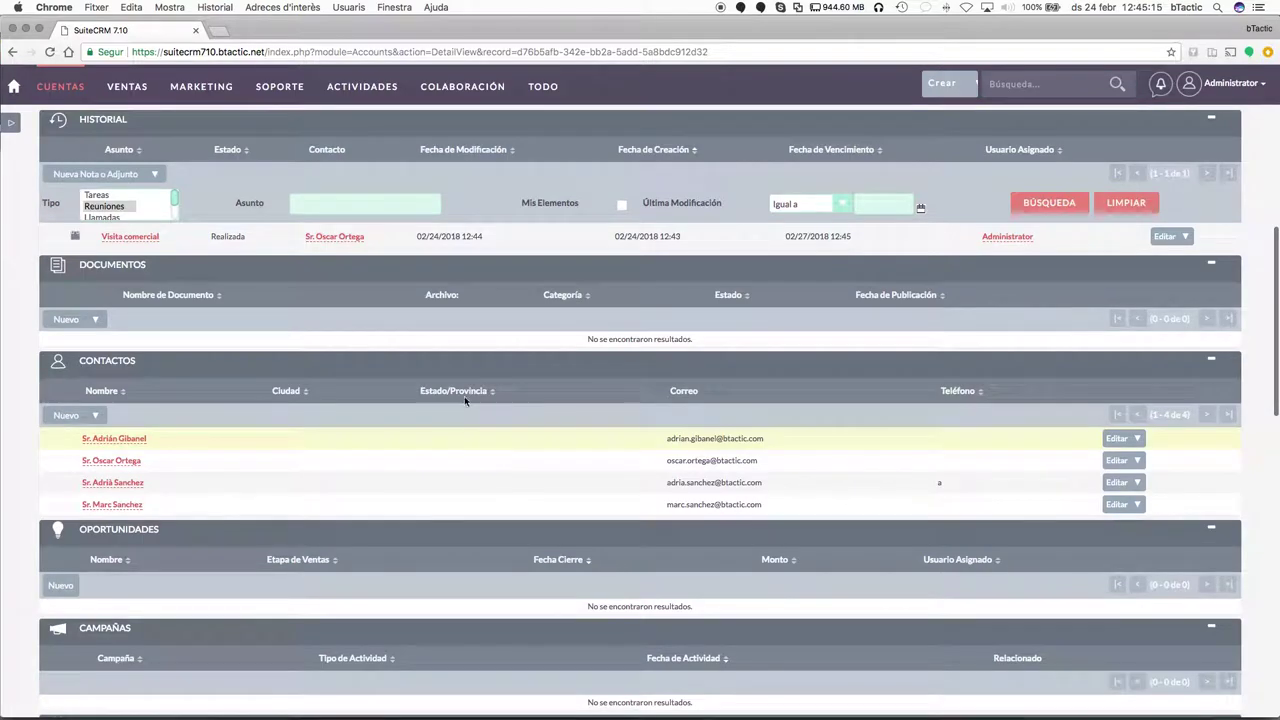
{"action": "scroll", "coordinate": [520, 382], "scroll_direction": "up", "scroll_amount": 5}
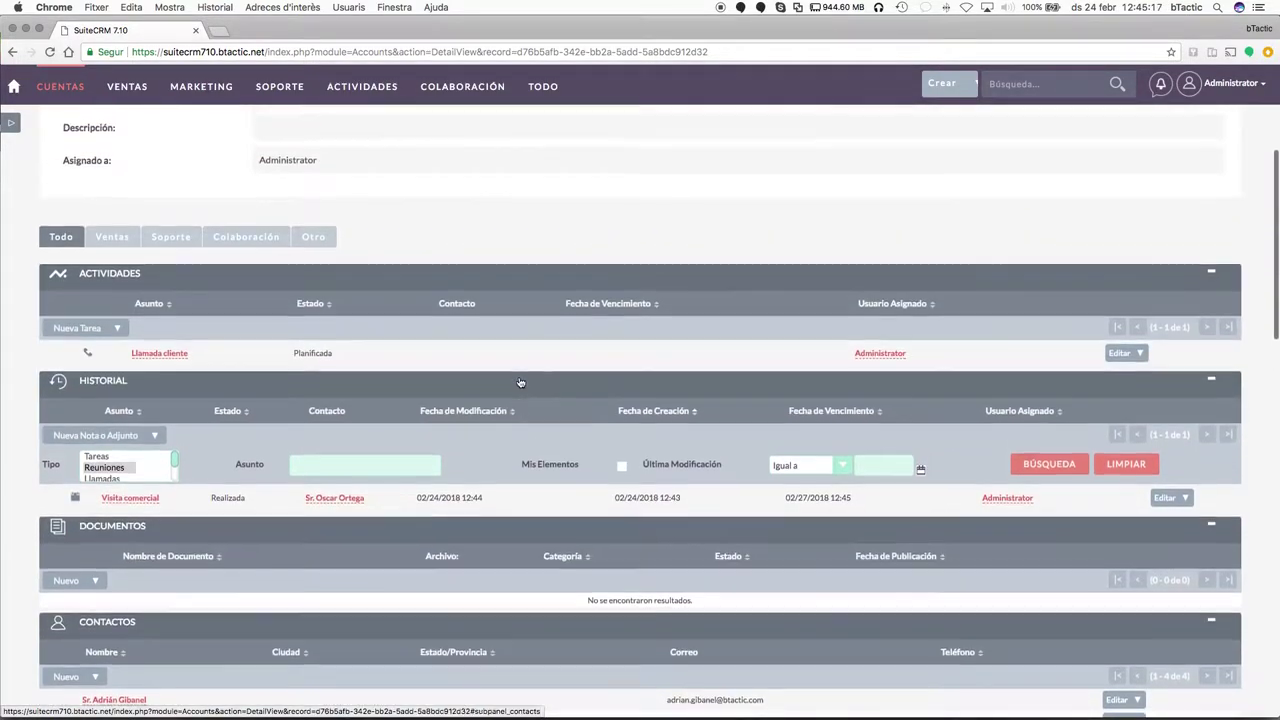
{"action": "scroll", "coordinate": [520, 382], "scroll_direction": "down", "scroll_amount": 3}
{"action": "scroll", "coordinate": [520, 382], "scroll_direction": "down", "scroll_amount": 4}
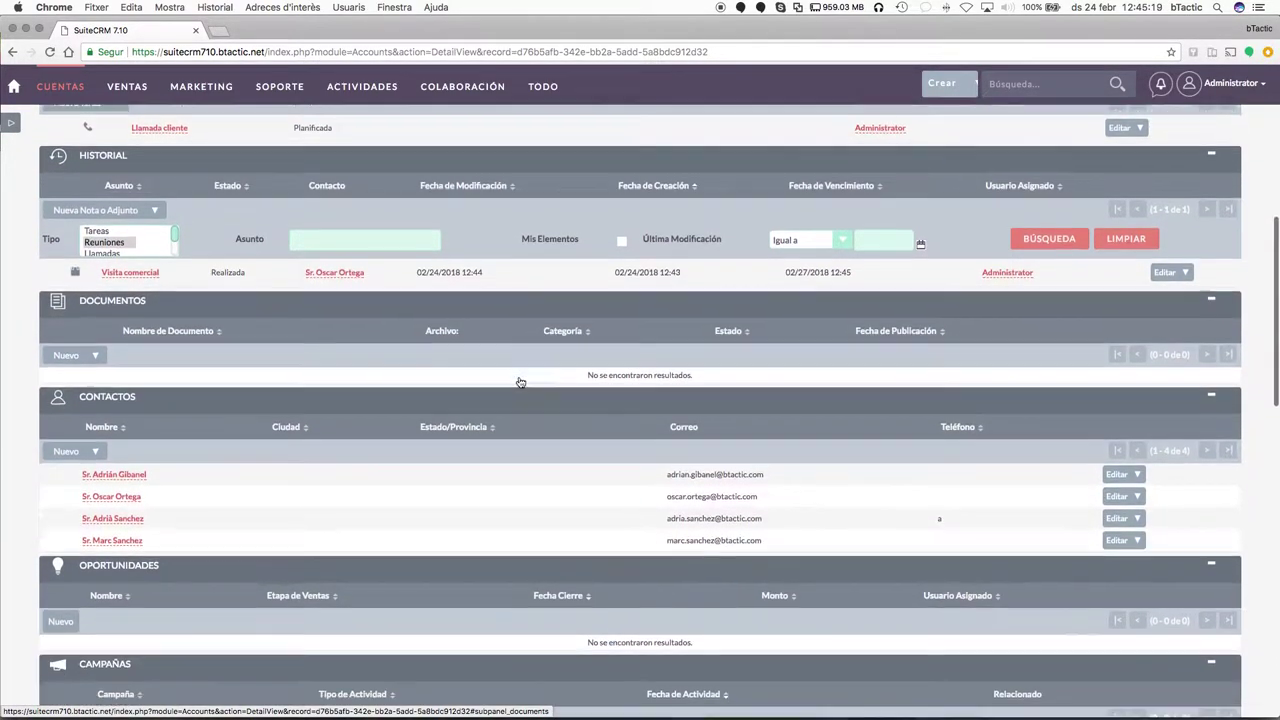
{"action": "scroll", "coordinate": [353, 442], "scroll_direction": "down", "scroll_amount": 4}
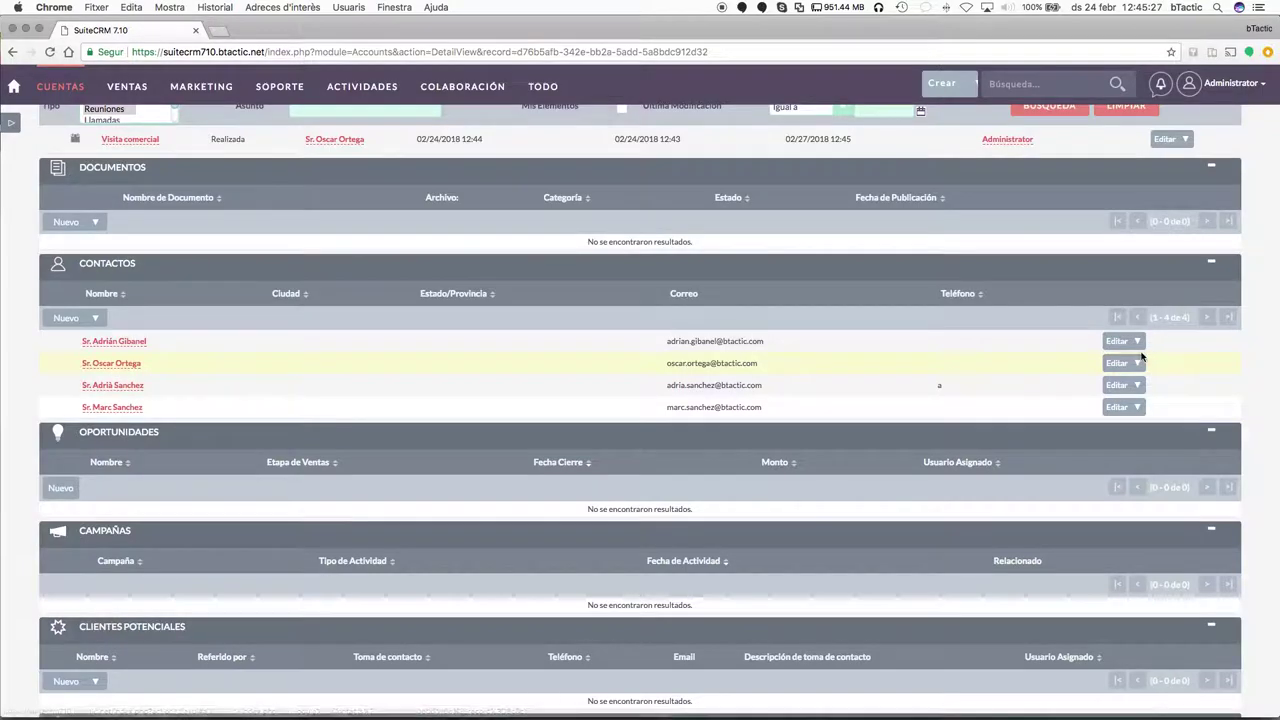
Open a BTACTIC contact's edit form and browse its fields, including Toma de contacto, without changes.
{"action": "left_click", "coordinate": [1118, 363]}
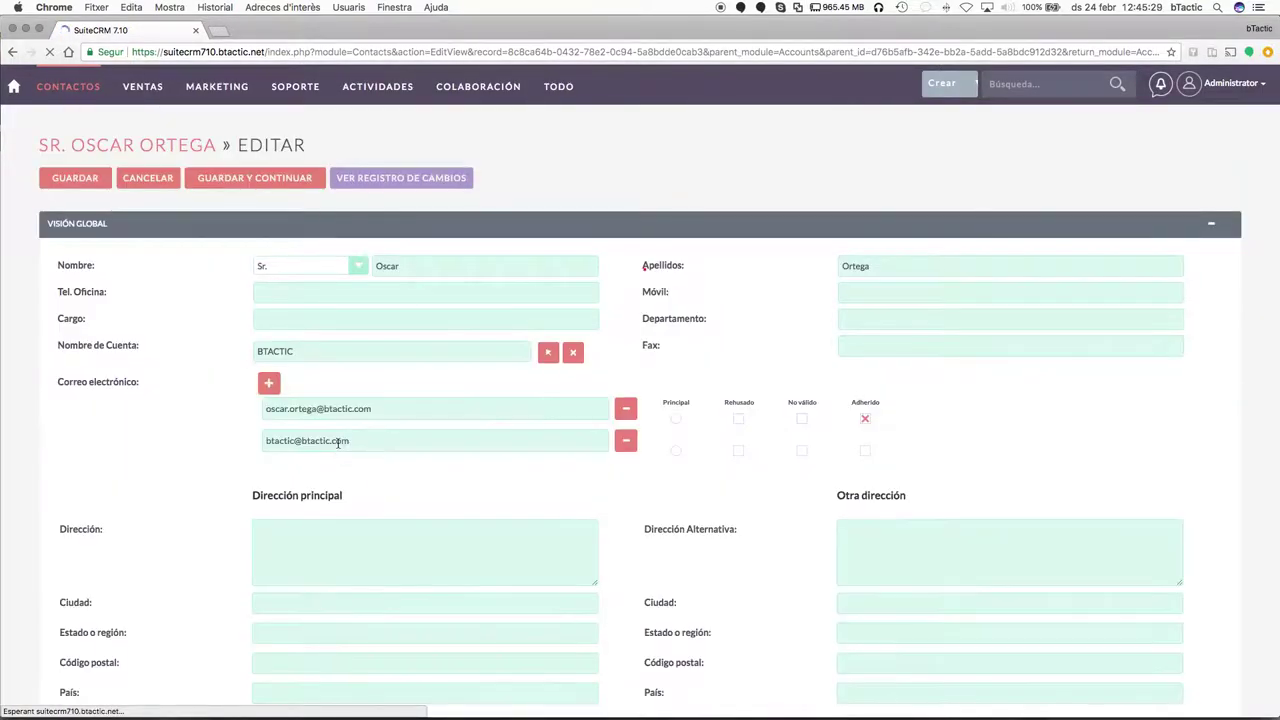
{"action": "scroll", "coordinate": [440, 374], "scroll_direction": "down", "scroll_amount": 1}
{"action": "scroll", "coordinate": [368, 459], "scroll_direction": "down", "scroll_amount": 6}
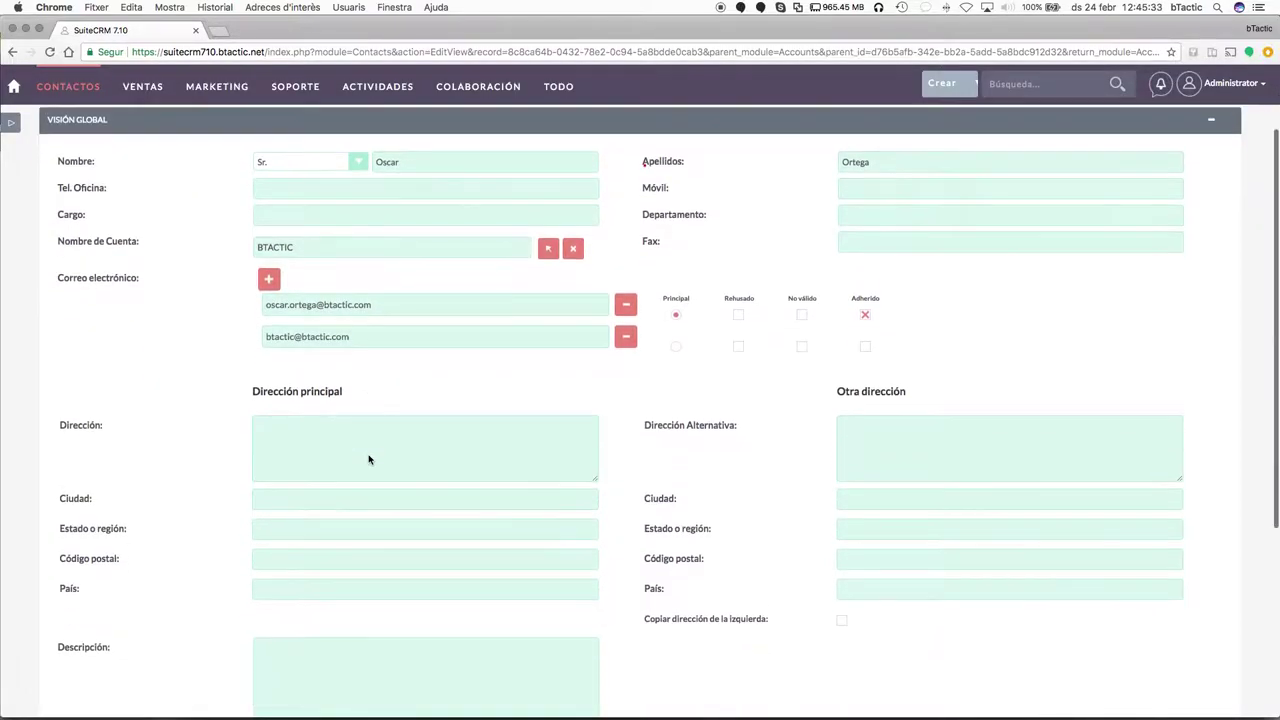
{"action": "scroll", "coordinate": [458, 468], "scroll_direction": "down", "scroll_amount": 2}
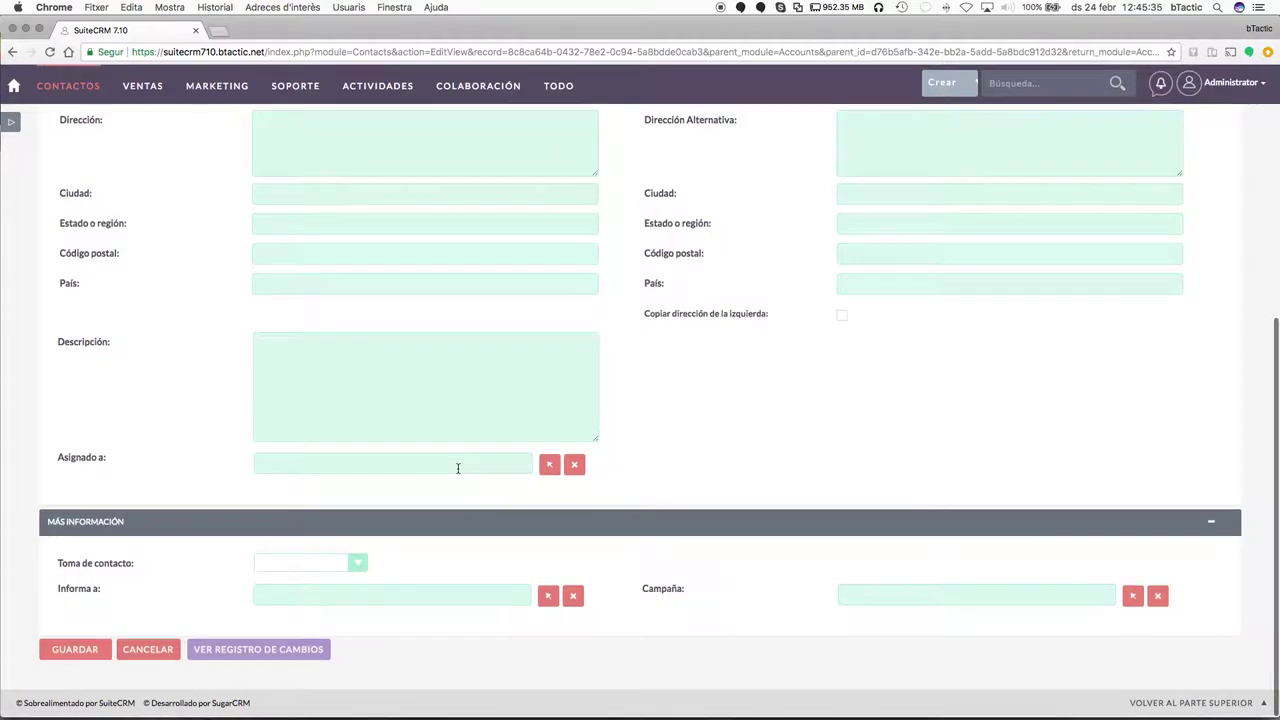
{"action": "left_click", "coordinate": [328, 569]}
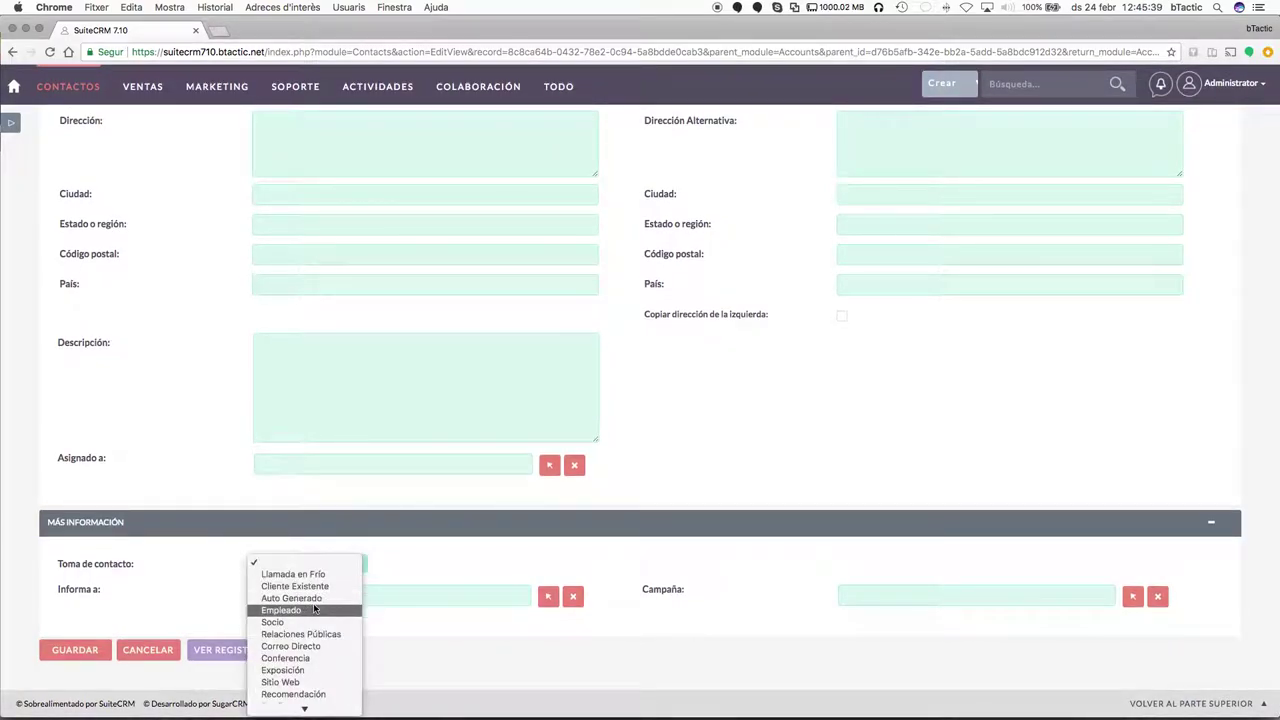
{"action": "left_click", "coordinate": [434, 537]}
{"action": "left_click", "coordinate": [433, 592]}
{"action": "scroll", "coordinate": [509, 363], "scroll_direction": "up", "scroll_amount": 5}
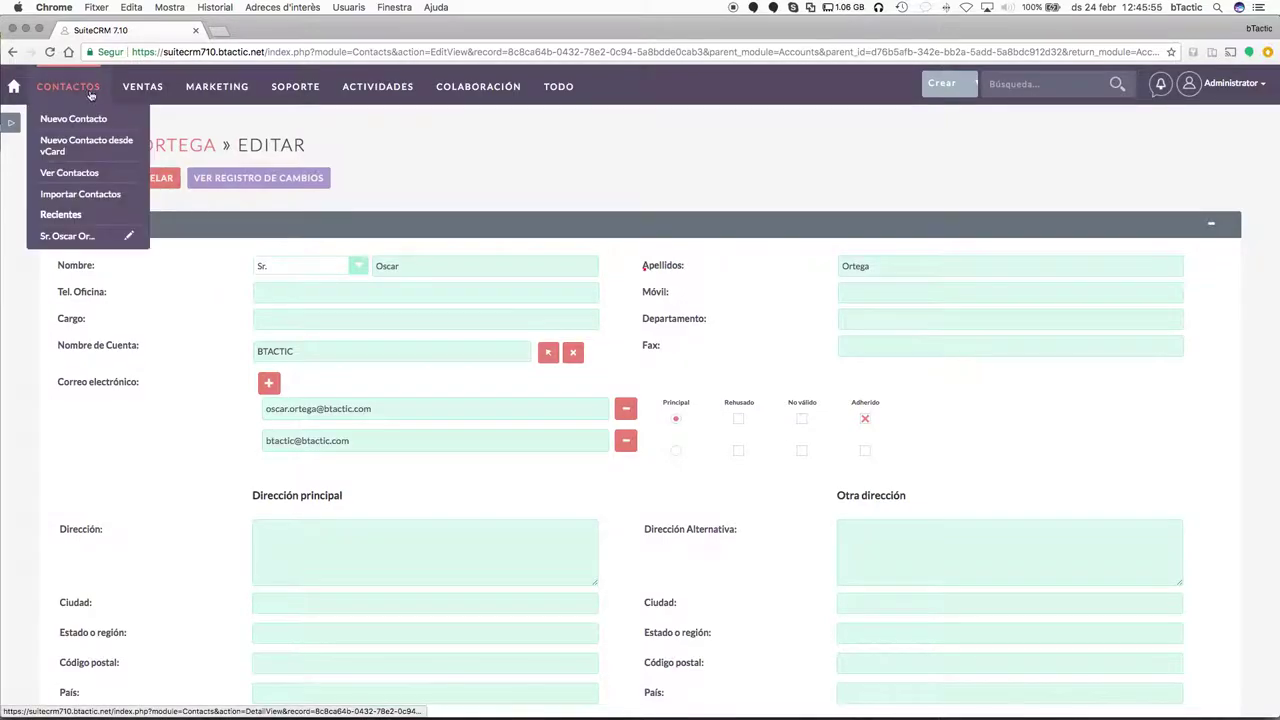
Abandon the contact edit and start a new opportunity for the BTACTIC account.
{"action": "left_click", "coordinate": [148, 180]}
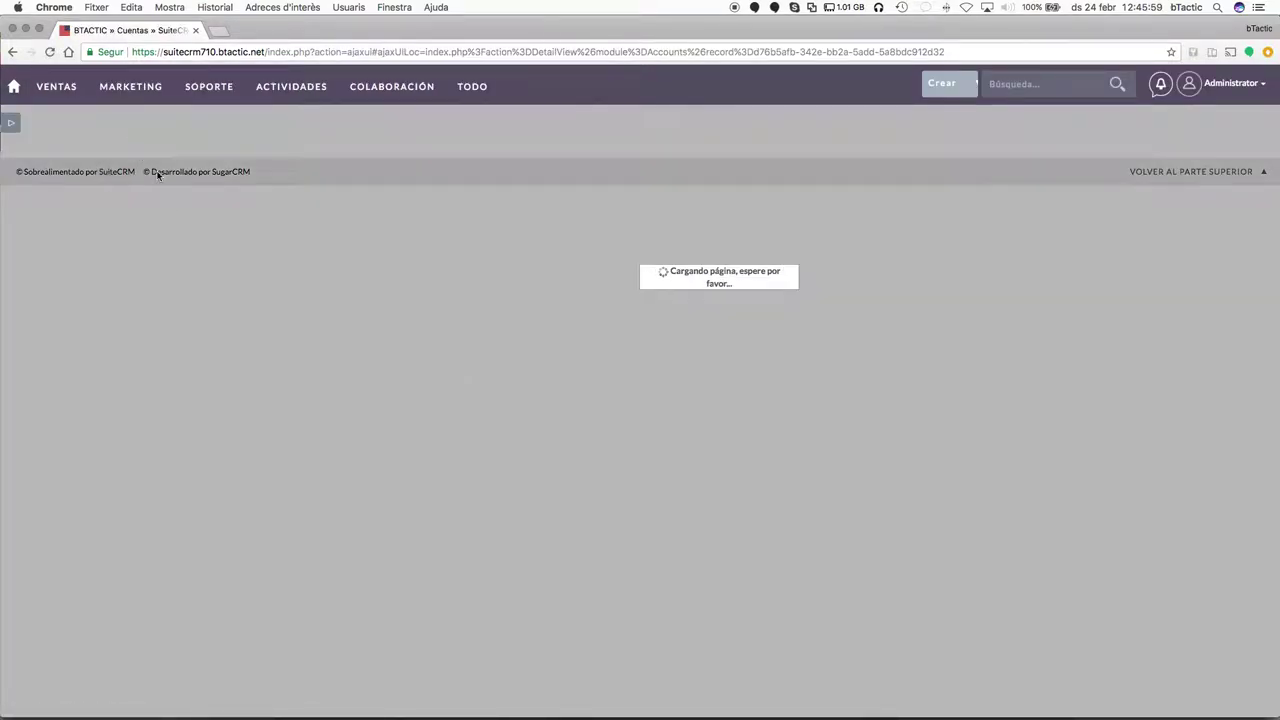
{"action": "scroll", "coordinate": [607, 512], "scroll_direction": "down", "scroll_amount": 10}
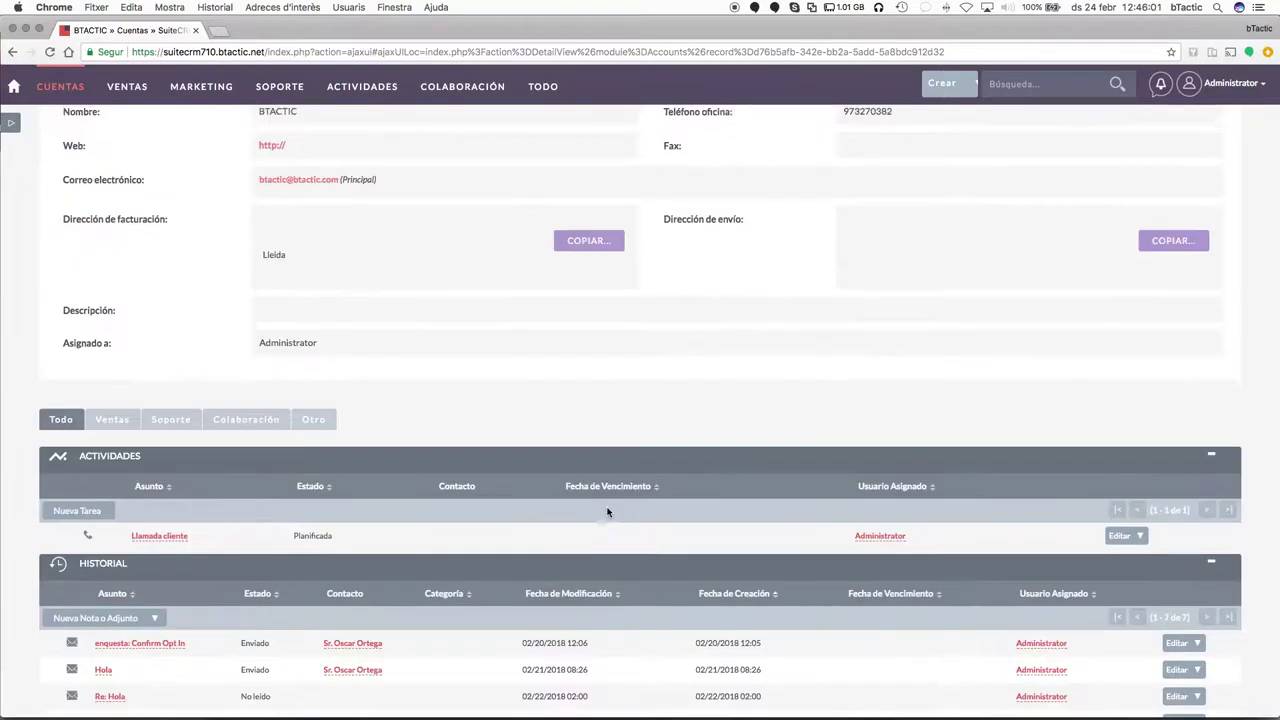
{"action": "scroll", "coordinate": [668, 530], "scroll_direction": "down", "scroll_amount": 5}
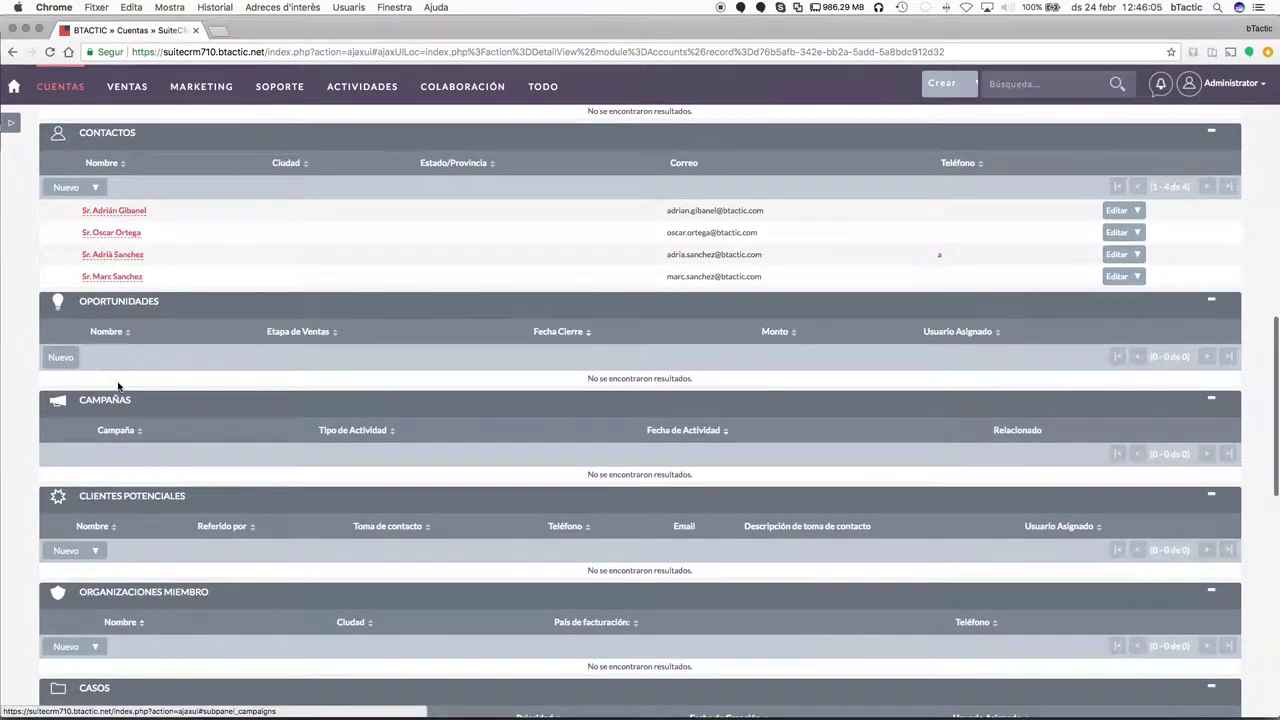
{"action": "left_click", "coordinate": [62, 358]}
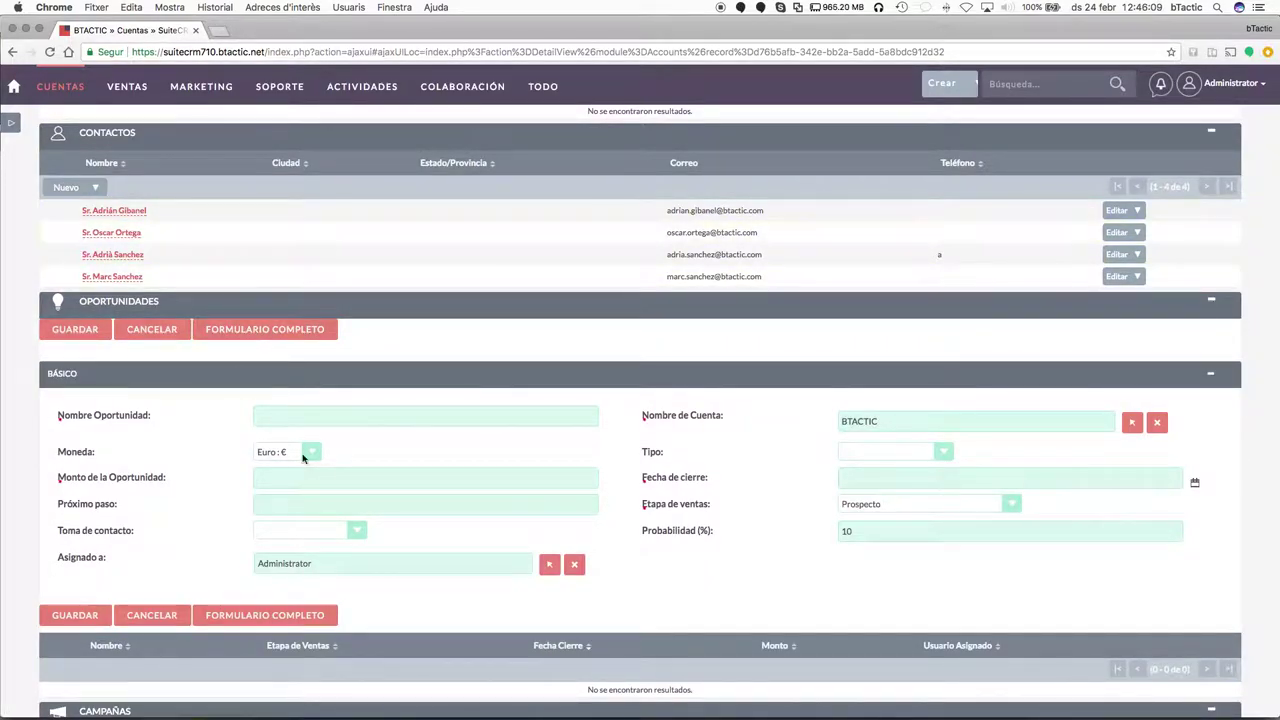
Name the opportunity 'Venta premium' with type Negocios Existentes, source Socio, stage Necesita Análisis.
{"action": "left_click", "coordinate": [341, 423]}
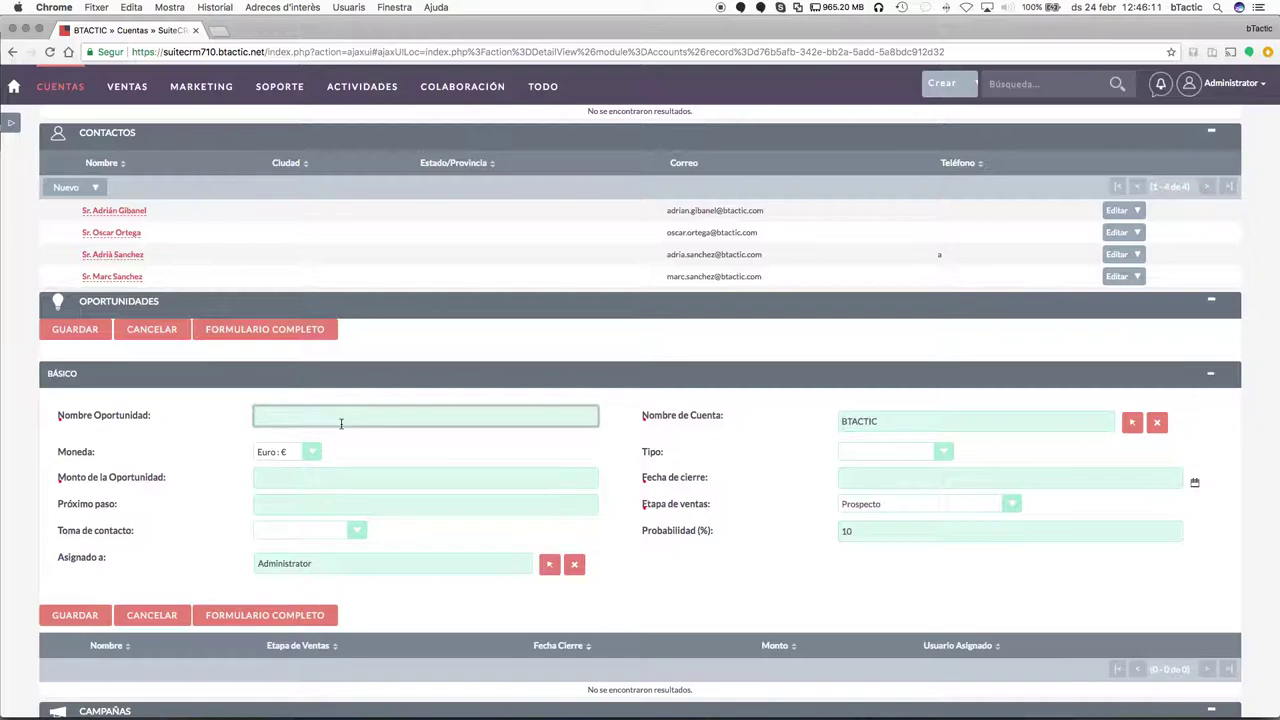
{"action": "type", "text": "Venta premium"}
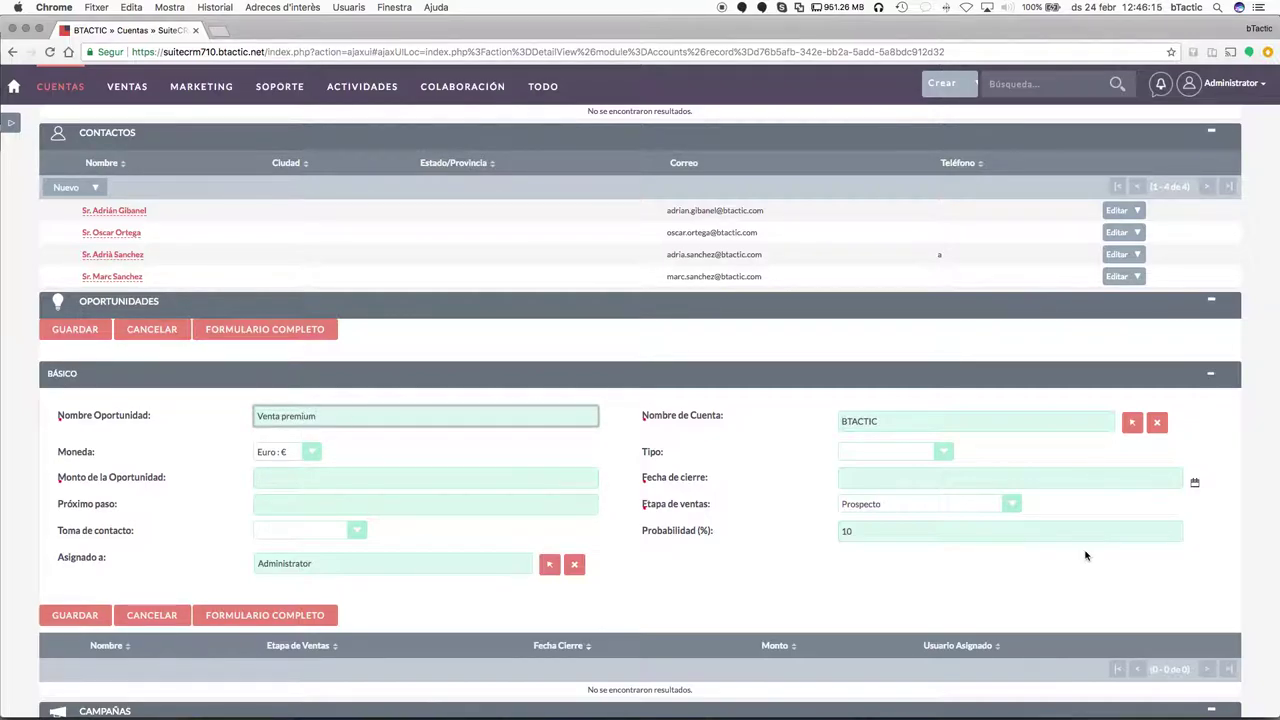
{"action": "left_click", "coordinate": [895, 452]}
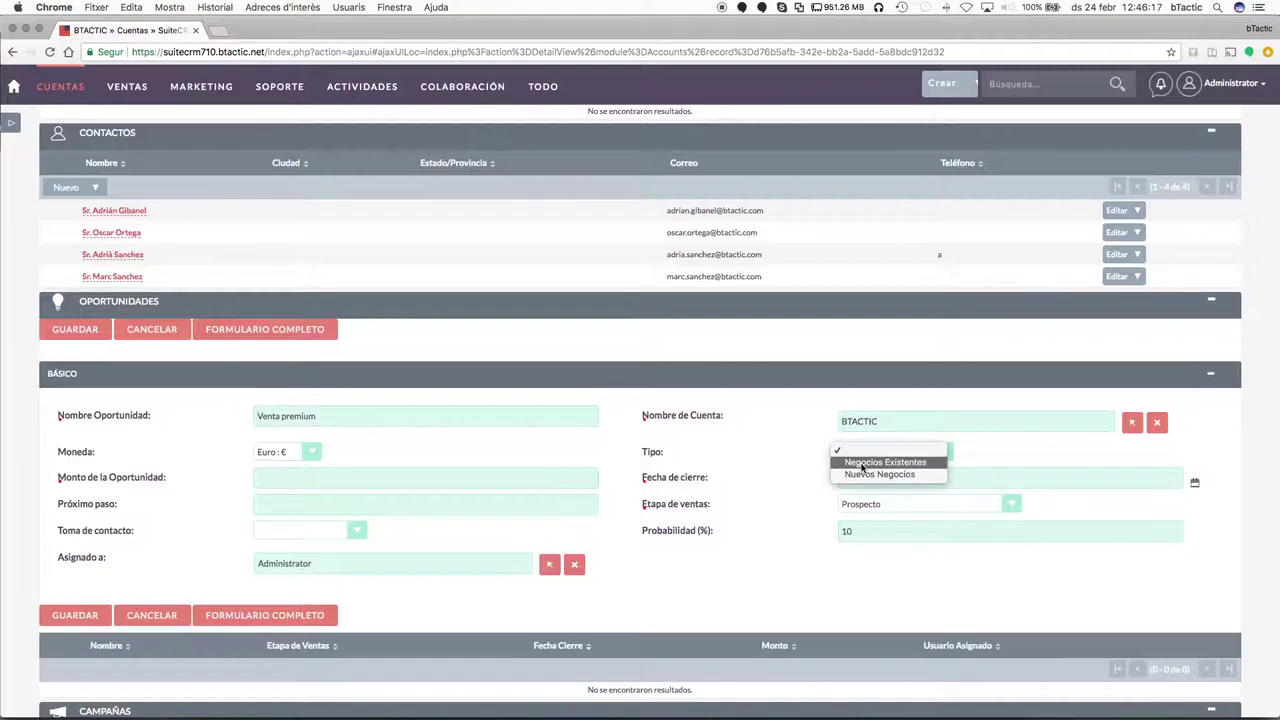
{"action": "left_click", "coordinate": [865, 465]}
{"action": "scroll", "coordinate": [711, 492], "scroll_direction": "down", "scroll_amount": 2}
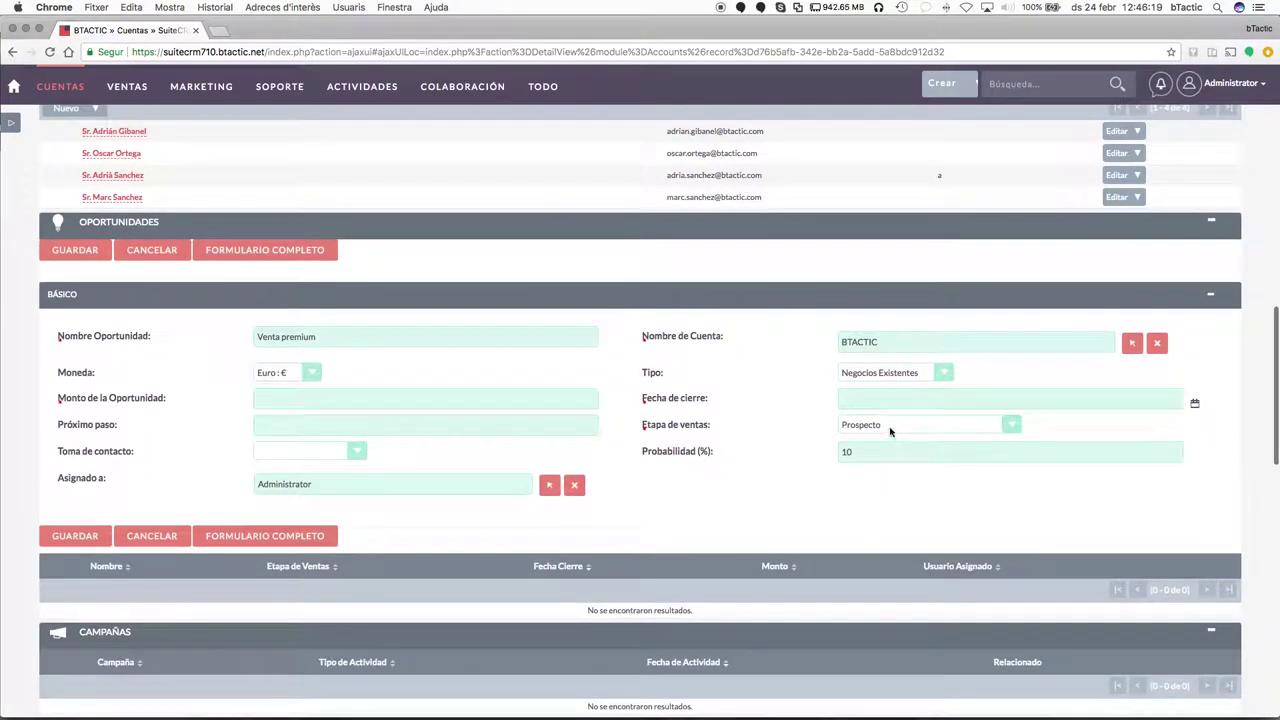
{"action": "left_click", "coordinate": [316, 456]}
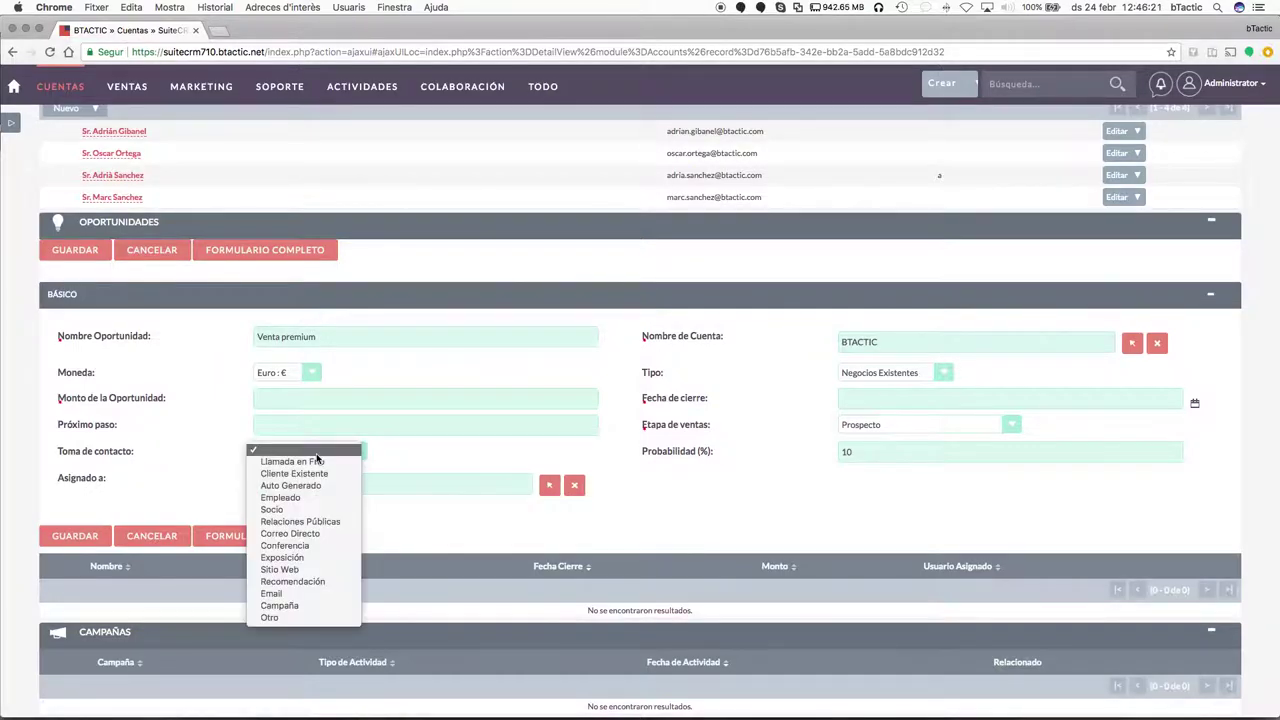
{"action": "left_click", "coordinate": [318, 509]}
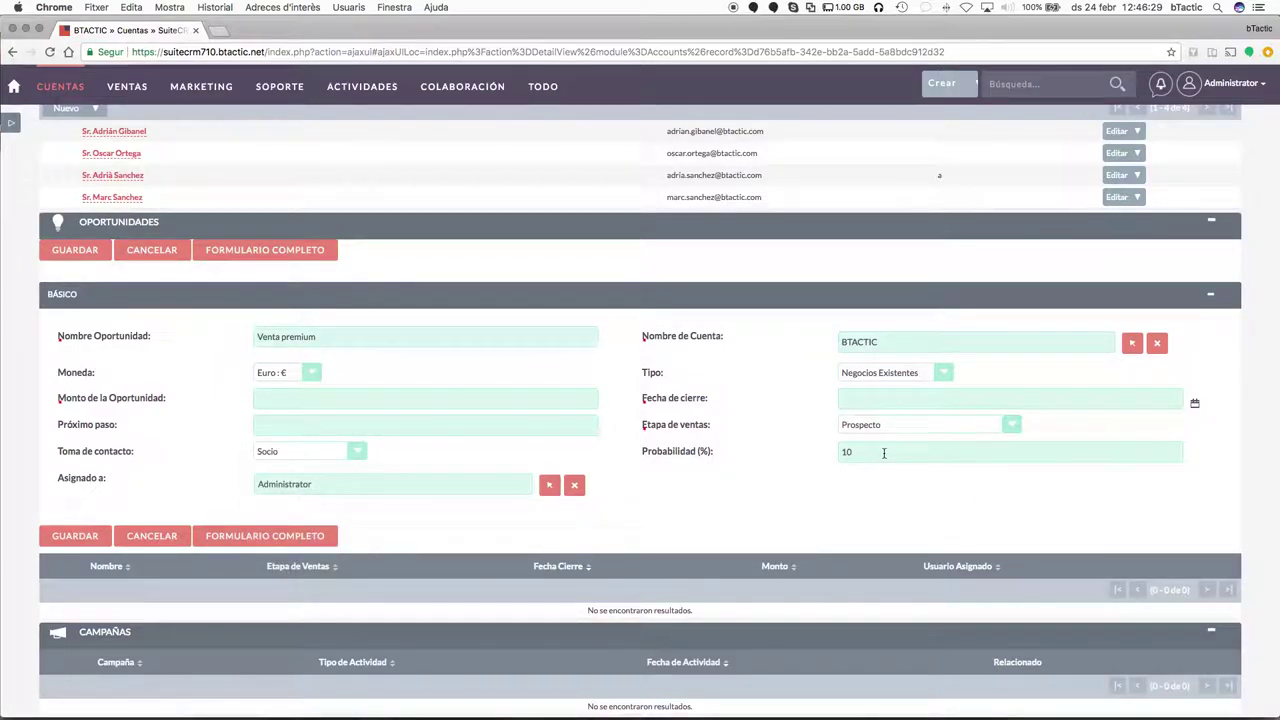
{"action": "left_click", "coordinate": [919, 426]}
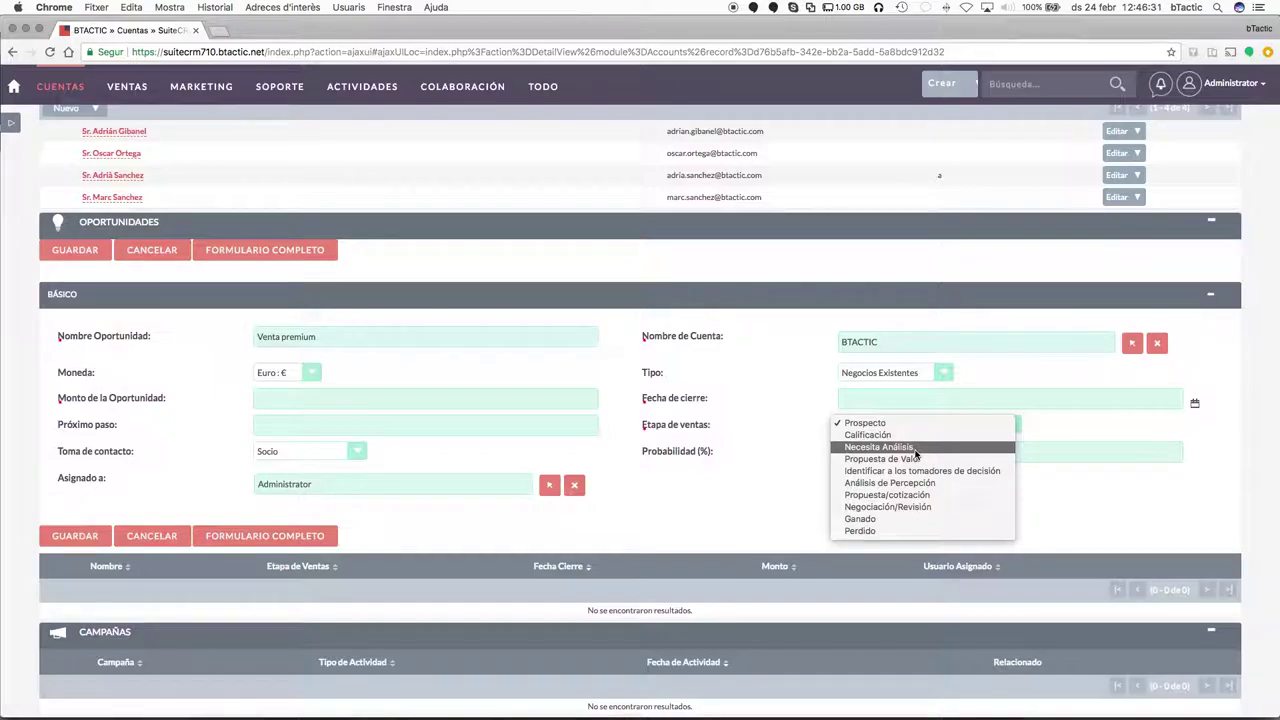
{"action": "left_click", "coordinate": [914, 450]}
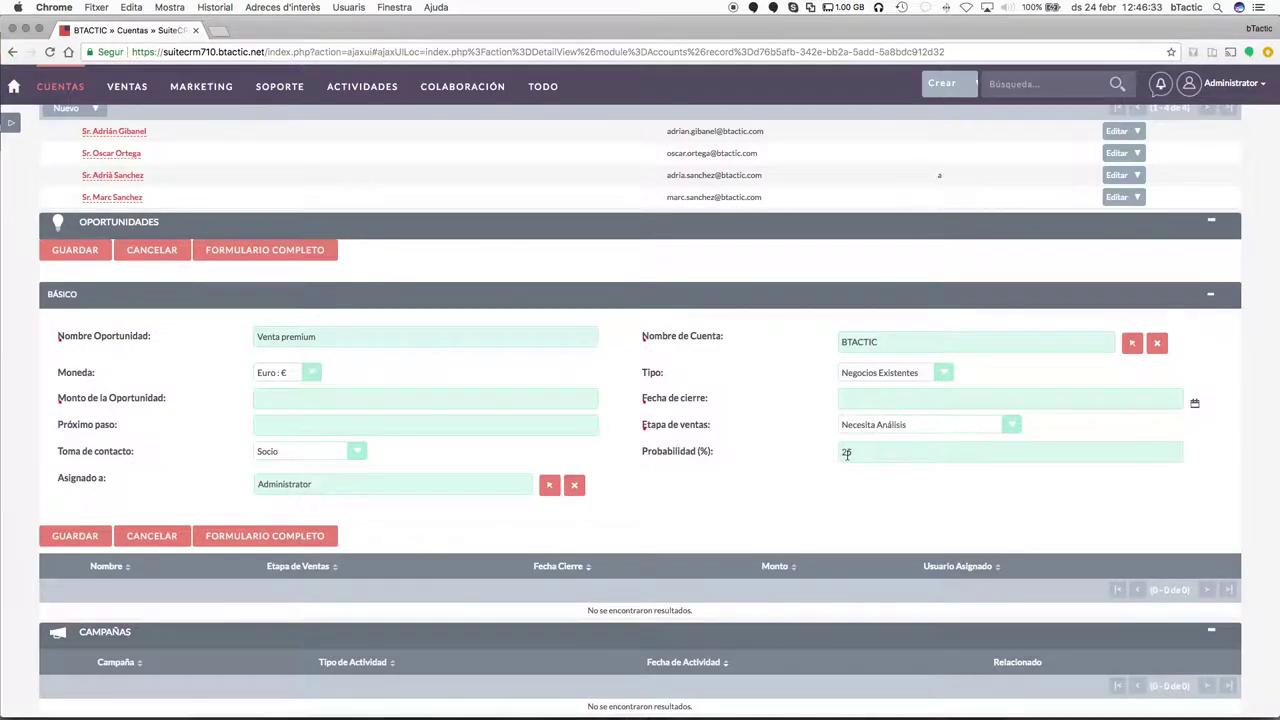
Enter amount 1500 and closing date 02/28/2018, then save the opportunity.
{"action": "scroll", "coordinate": [708, 487], "scroll_direction": "down", "scroll_amount": 2}
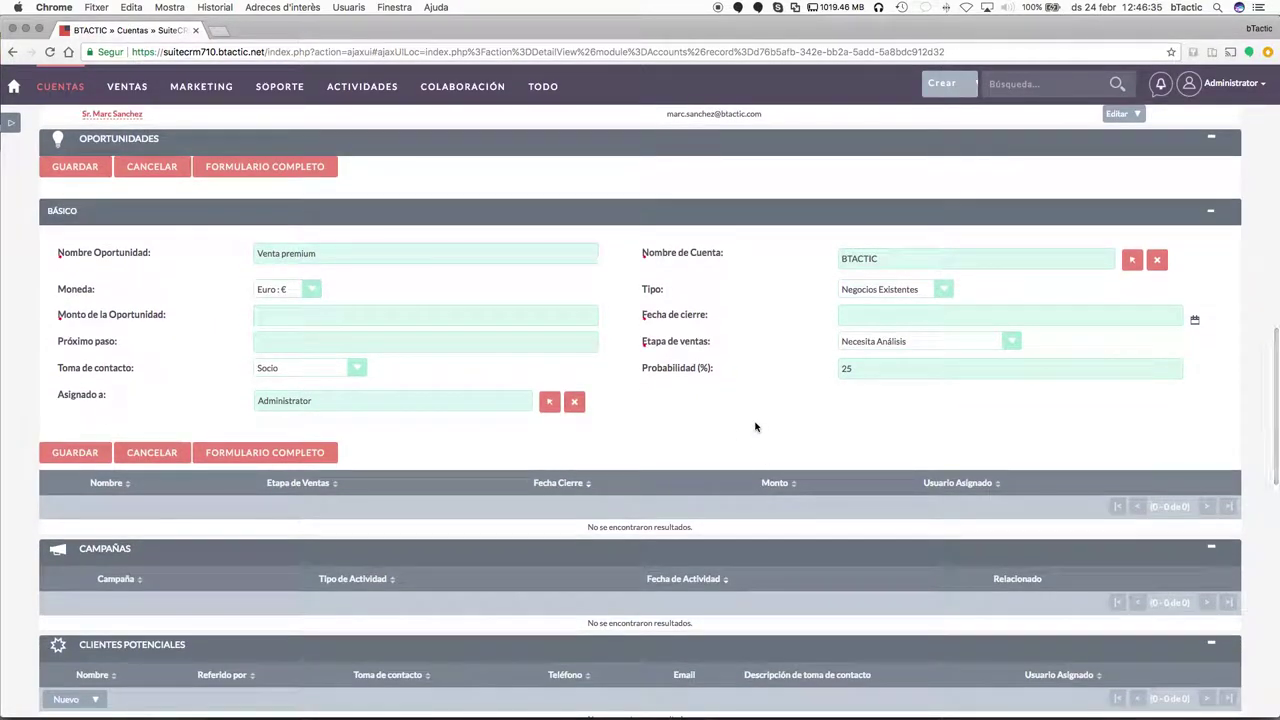
{"action": "left_click", "coordinate": [75, 453]}
{"action": "left_click", "coordinate": [373, 323]}
{"action": "type", "text": "1500"}
{"action": "key", "text": "Tab"}
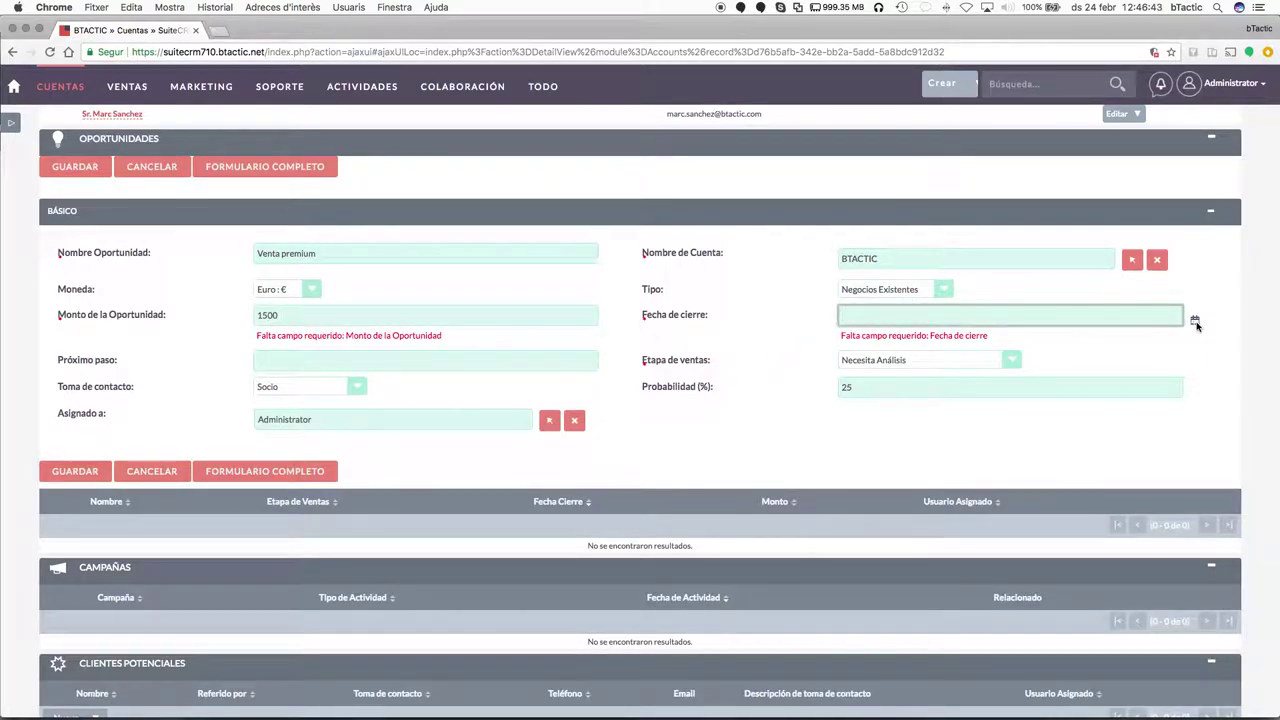
{"action": "left_click", "coordinate": [1194, 320]}
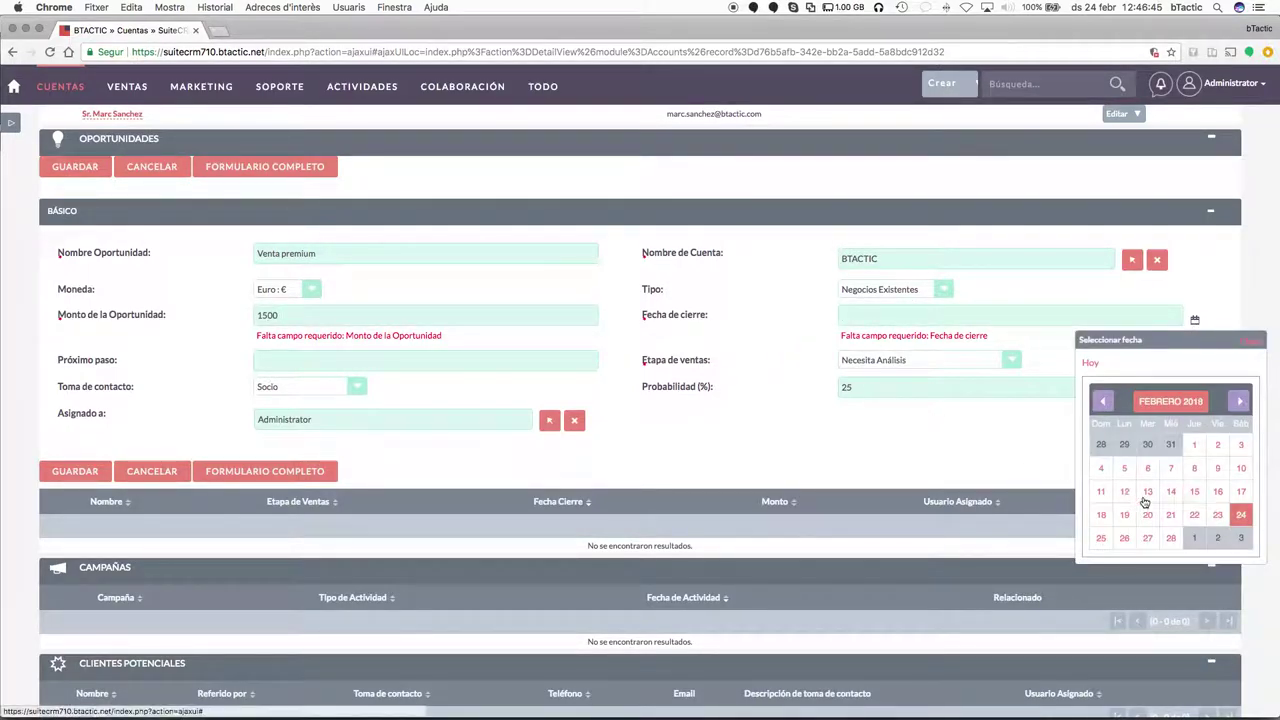
{"action": "left_click", "coordinate": [1174, 538]}
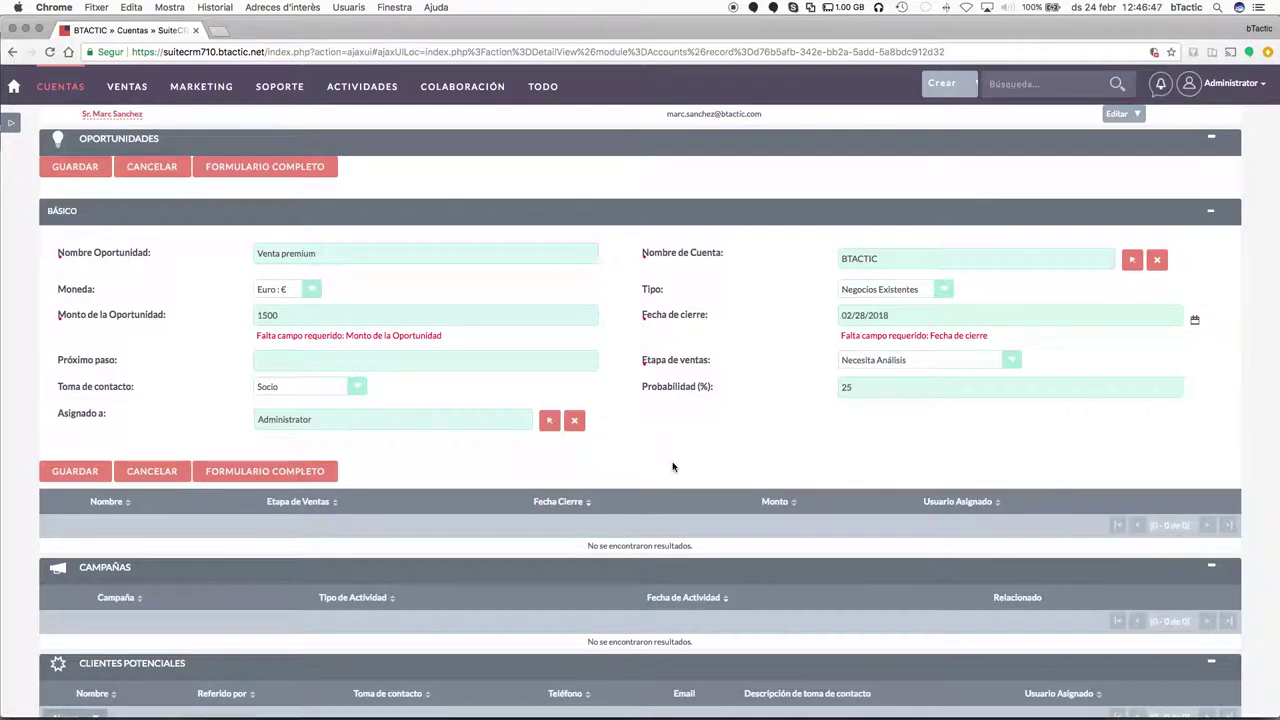
{"action": "left_click", "coordinate": [72, 471]}
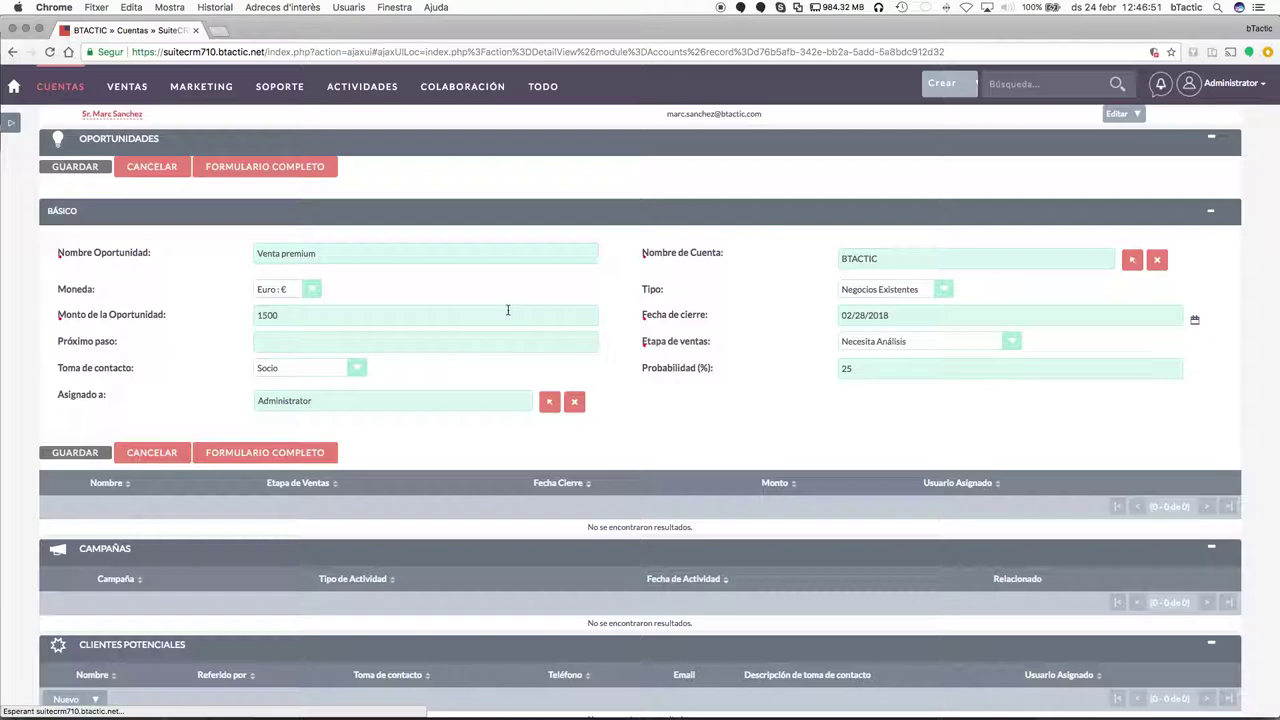
Open the Venta premium opportunity in a new tab and switch between it and the BTACTIC account.
{"action": "scroll", "coordinate": [314, 323], "scroll_direction": "up", "scroll_amount": 3}
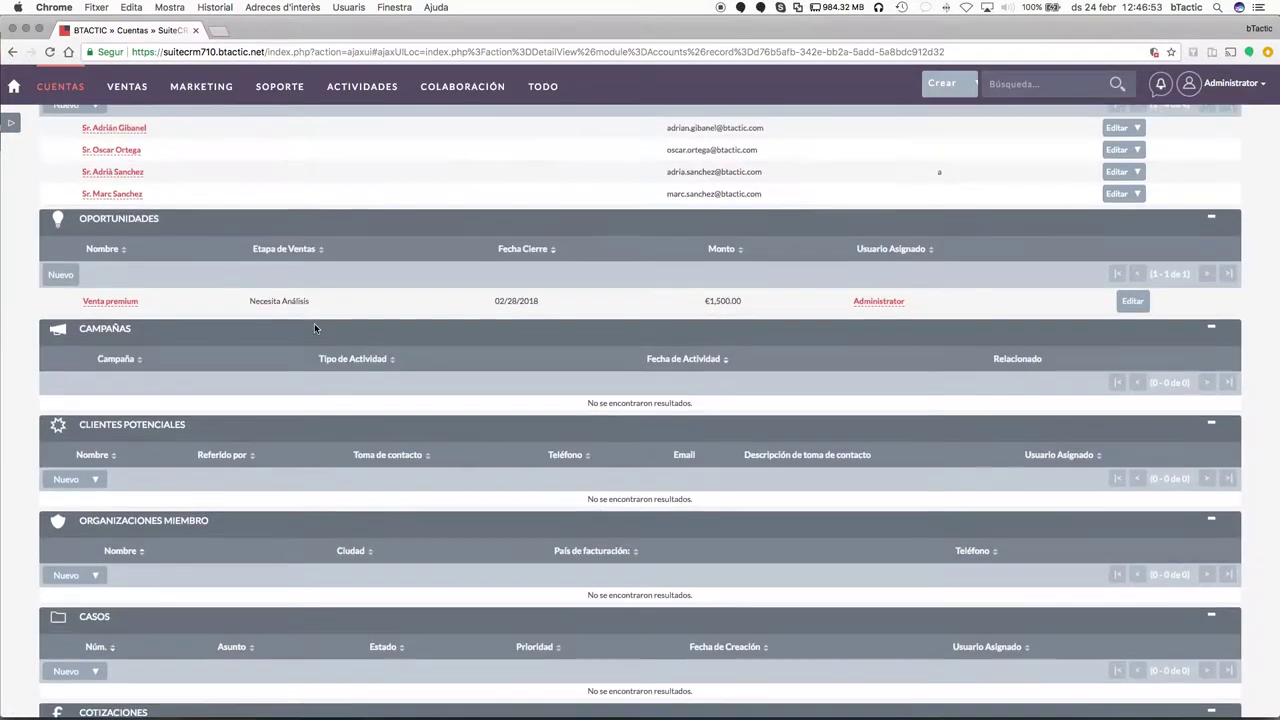
{"action": "scroll", "coordinate": [195, 350], "scroll_direction": "up", "scroll_amount": 1}
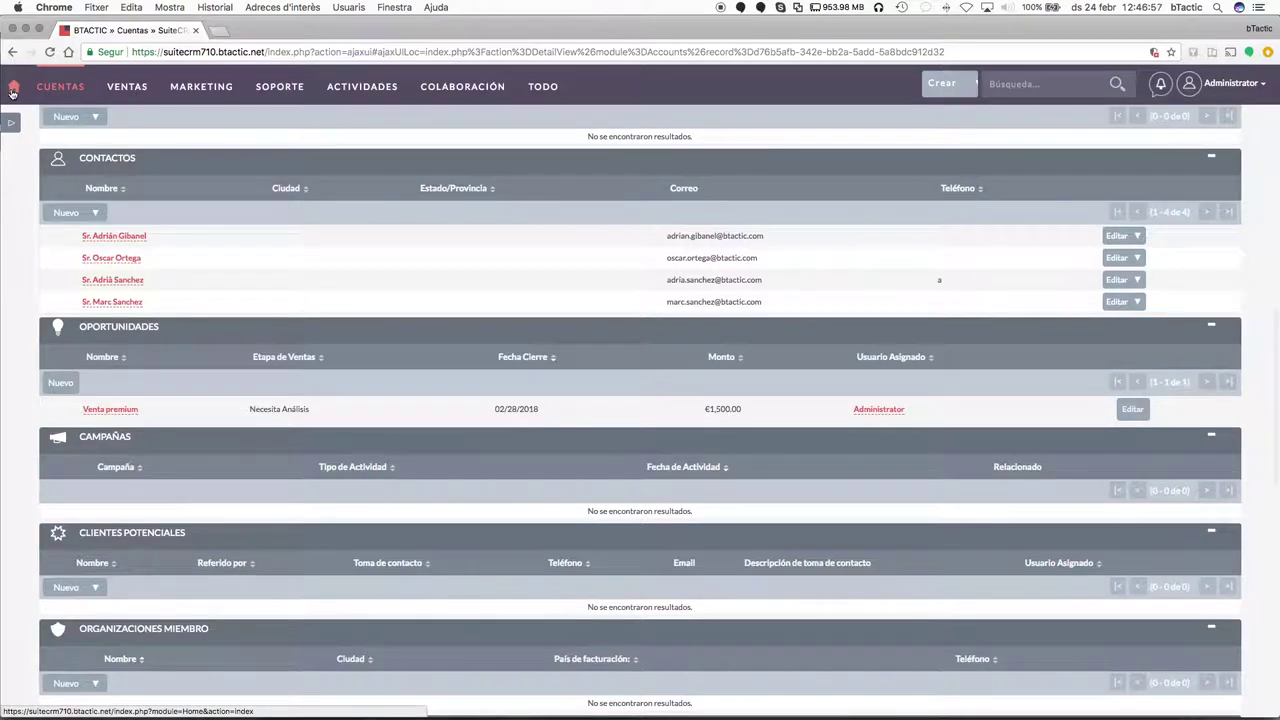
{"action": "right_click", "coordinate": [135, 411]}
{"action": "left_click", "coordinate": [170, 418]}
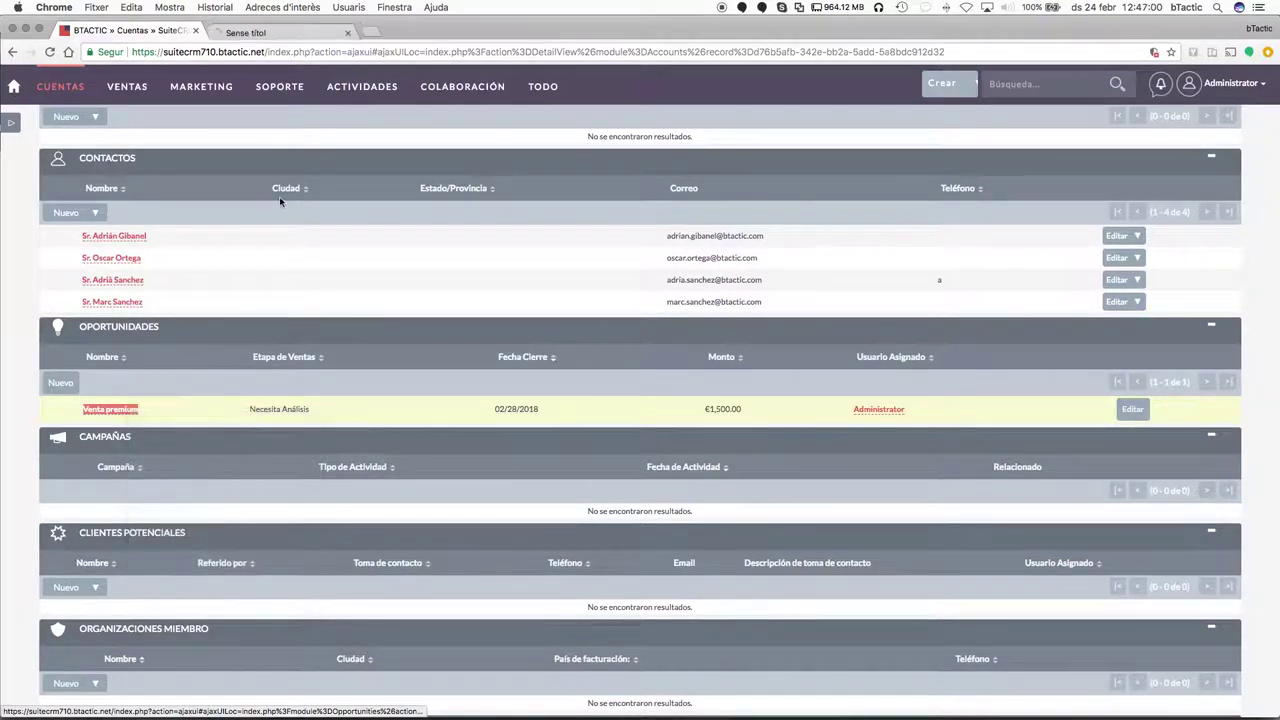
{"action": "left_click", "coordinate": [255, 30]}
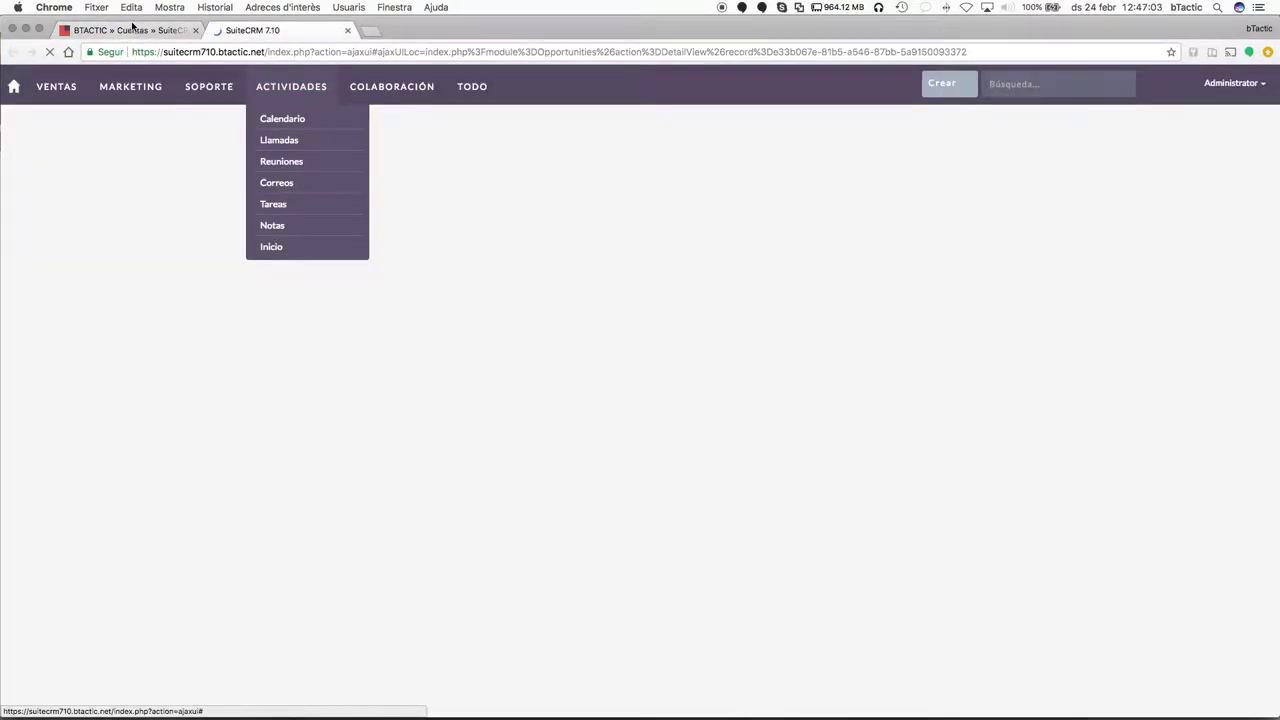
{"action": "left_click", "coordinate": [125, 30]}
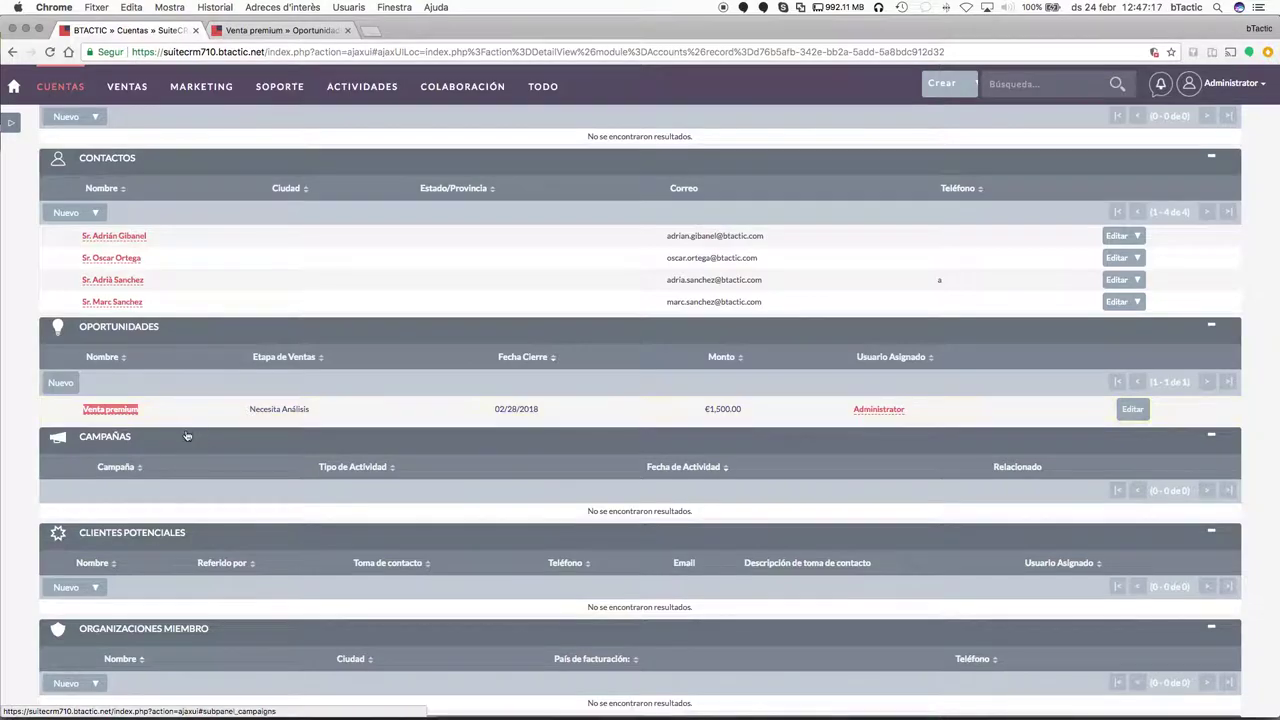
{"action": "right_click", "coordinate": [117, 412]}
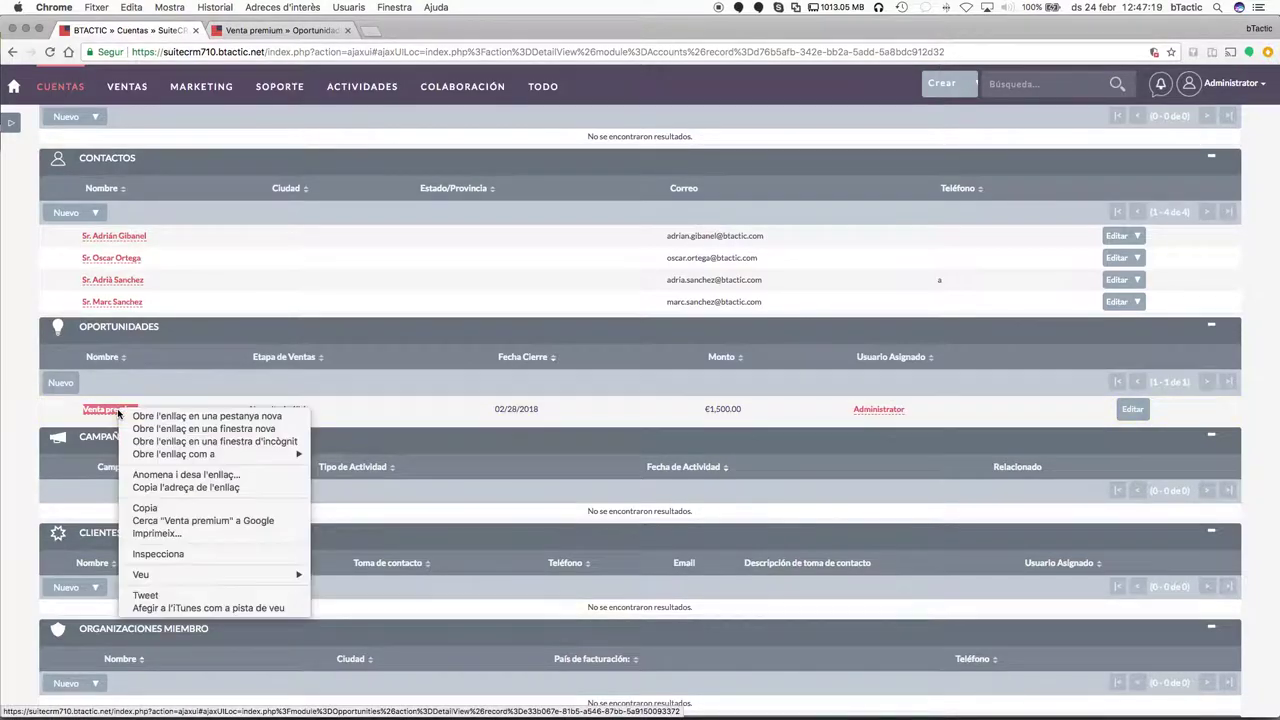
{"action": "left_click", "coordinate": [25, 382]}
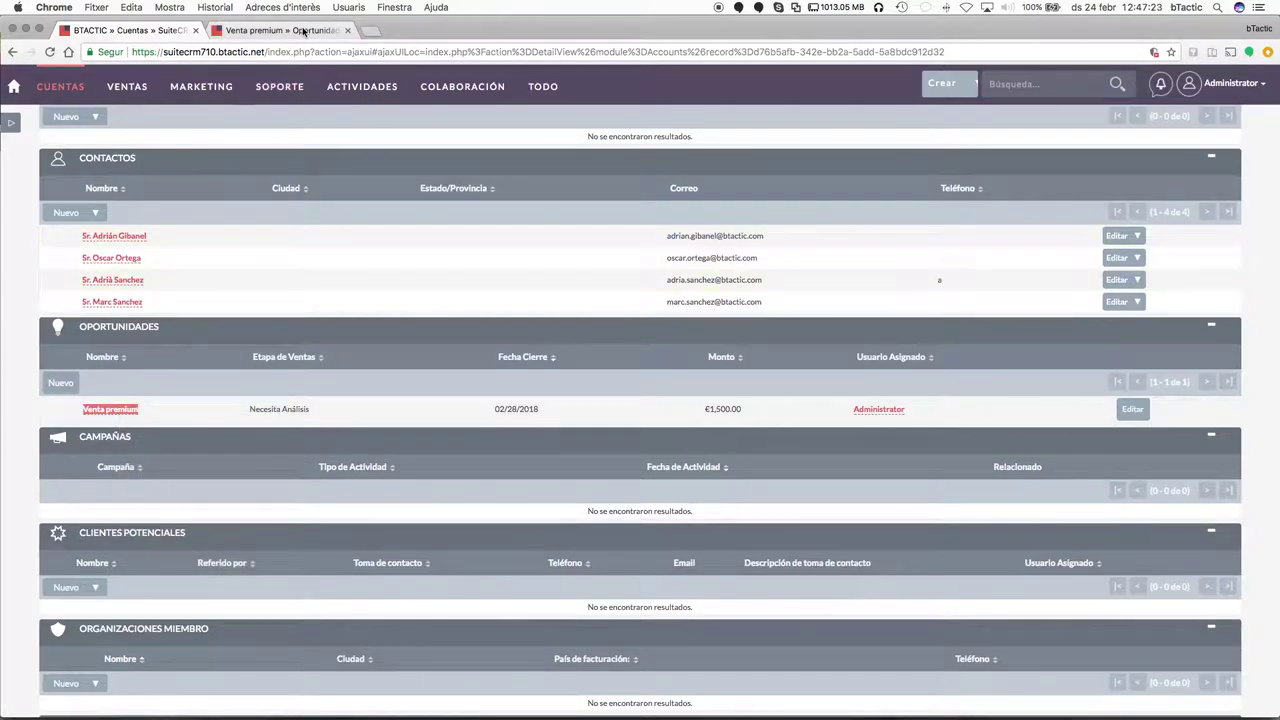
{"action": "left_click", "coordinate": [303, 31]}
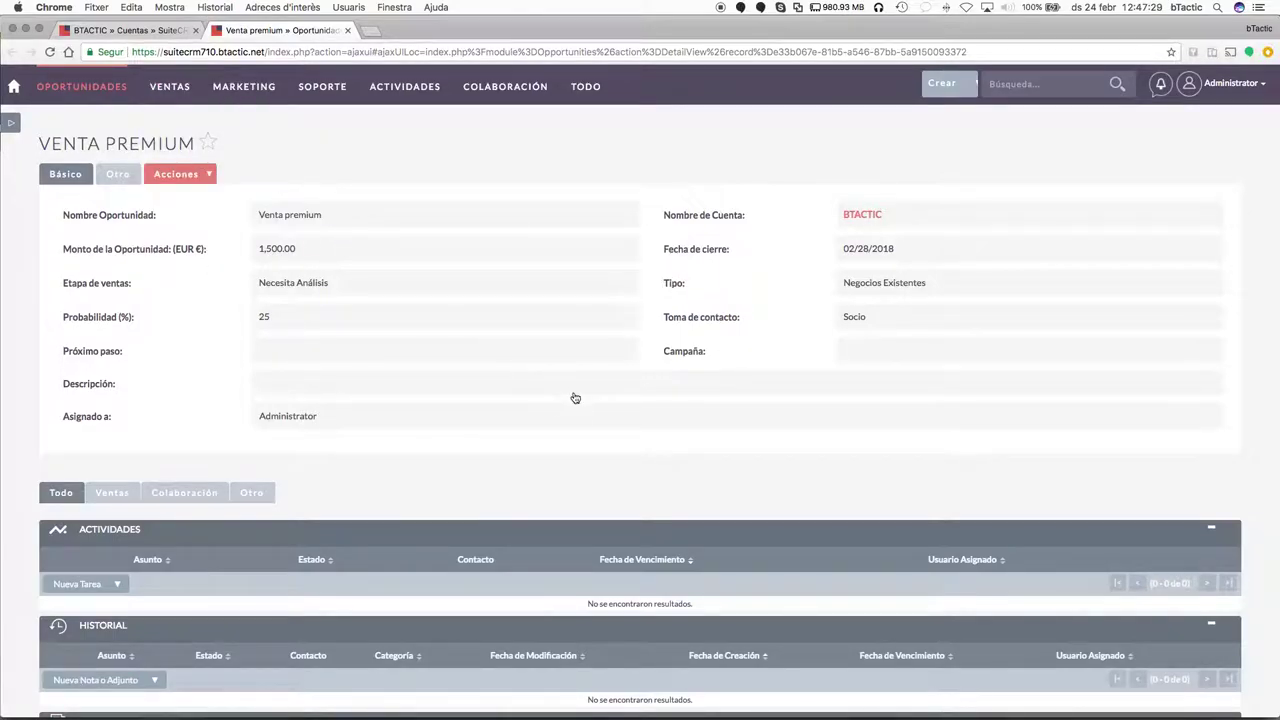
{"action": "left_click", "coordinate": [140, 36]}
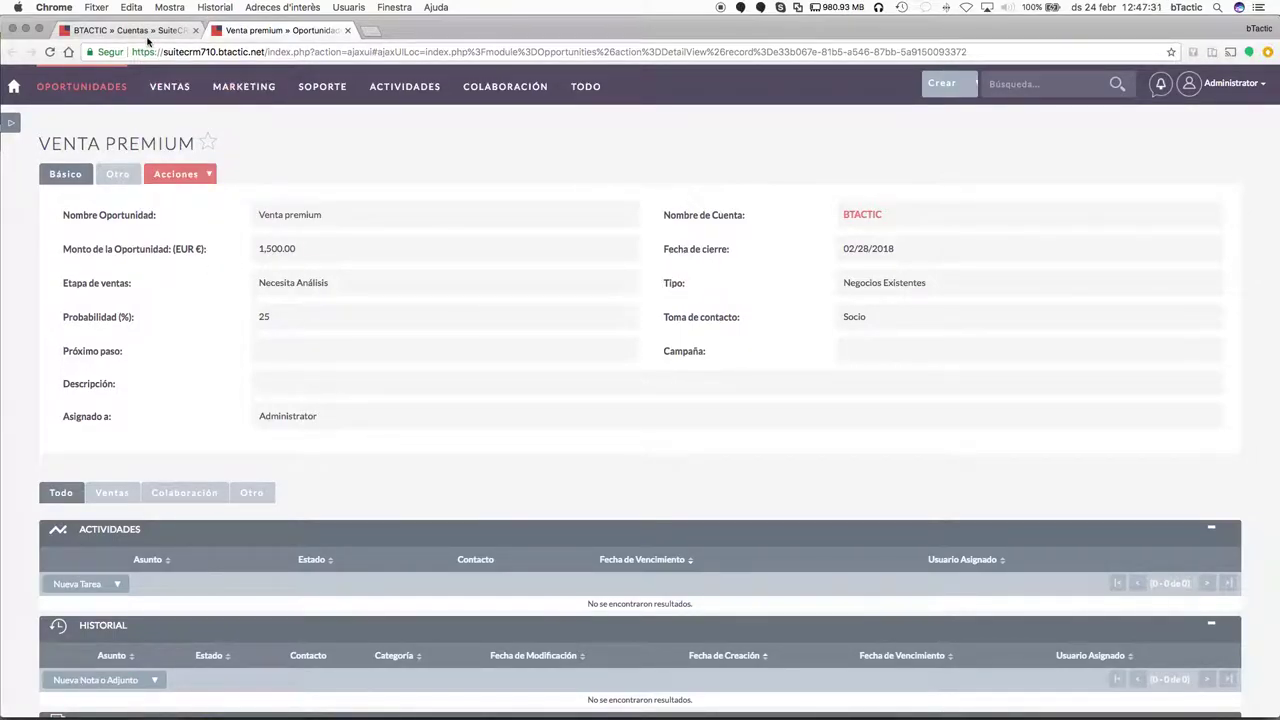
Favourite Venta premium in its tab, then list all opportunities via Ventas > Oportunidades.
{"action": "left_click", "coordinate": [280, 30]}
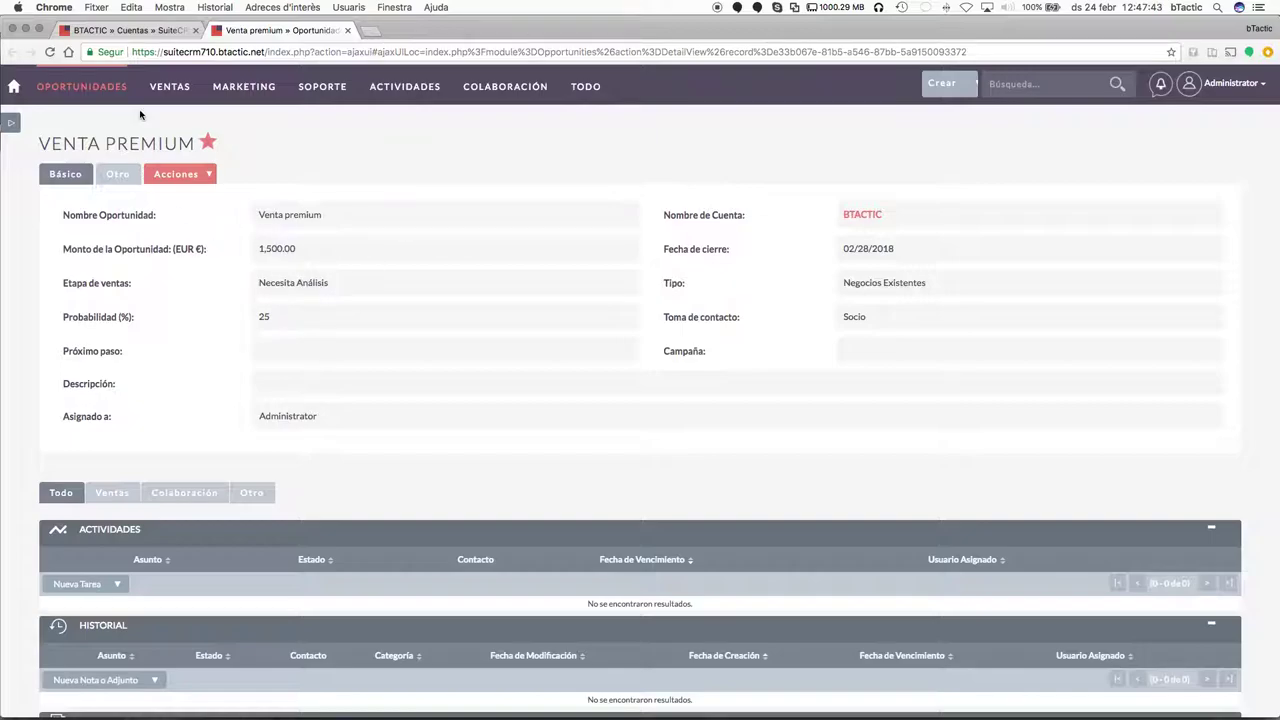
{"action": "left_click", "coordinate": [125, 30]}
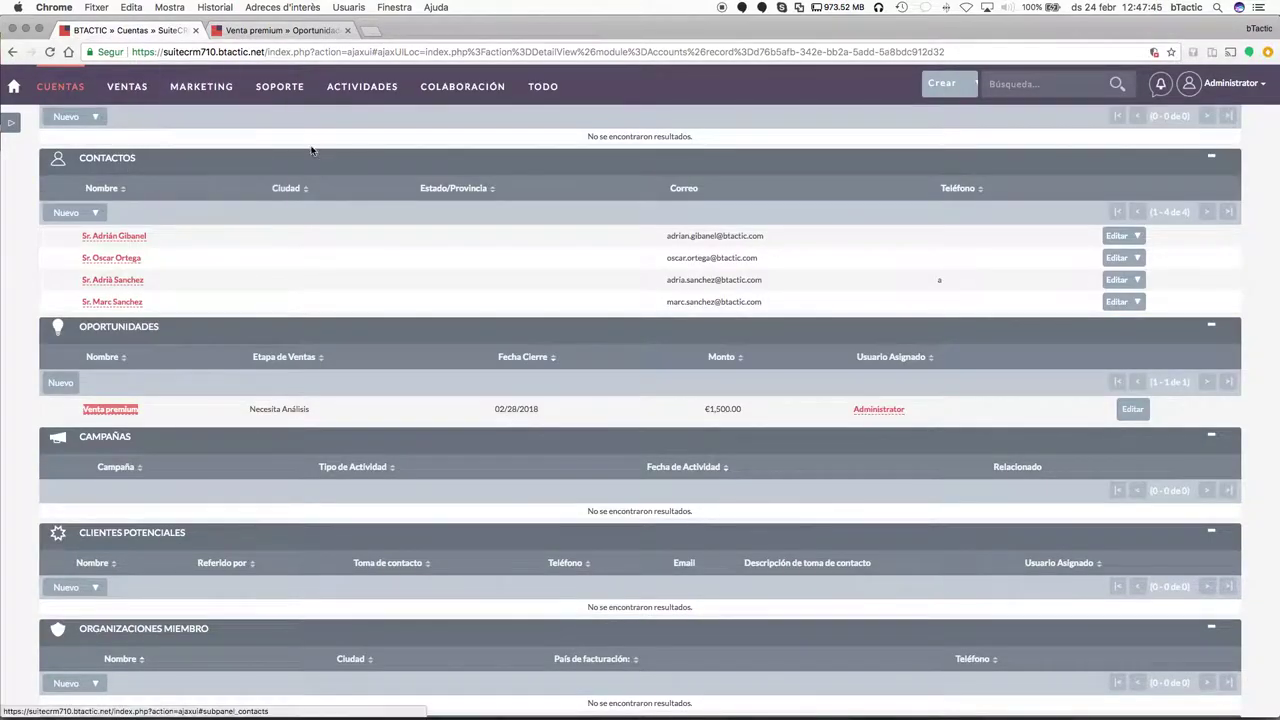
{"action": "mouse_move", "coordinate": [127, 87]}
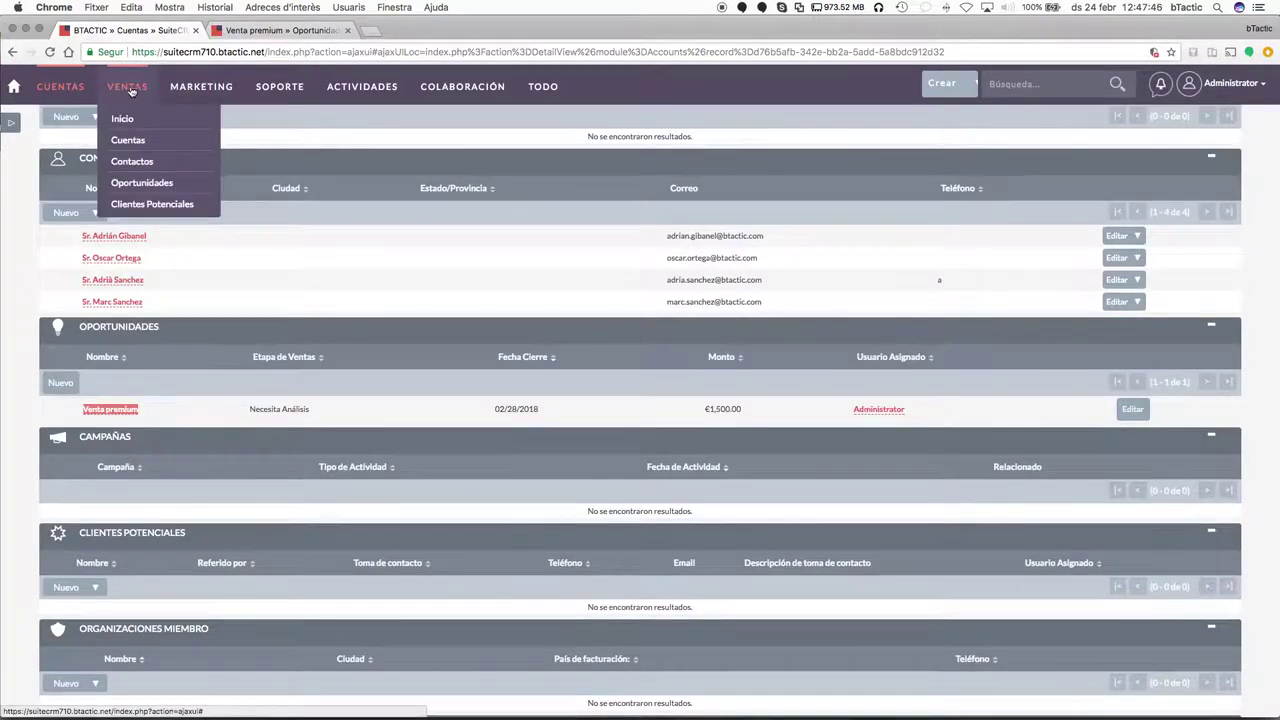
{"action": "left_click", "coordinate": [132, 189]}
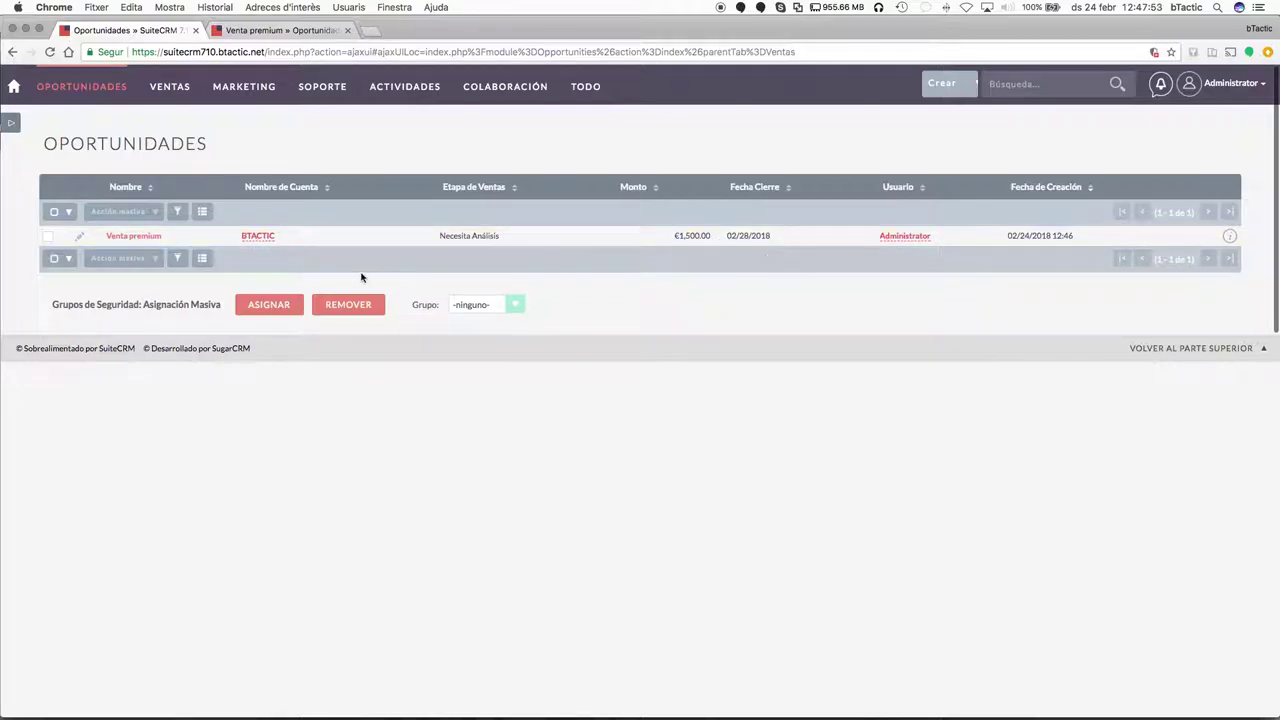
Expand the sidebar to show Recientes and Favoritos, with Venta premium under Favoritos.
{"action": "left_click", "coordinate": [10, 122]}
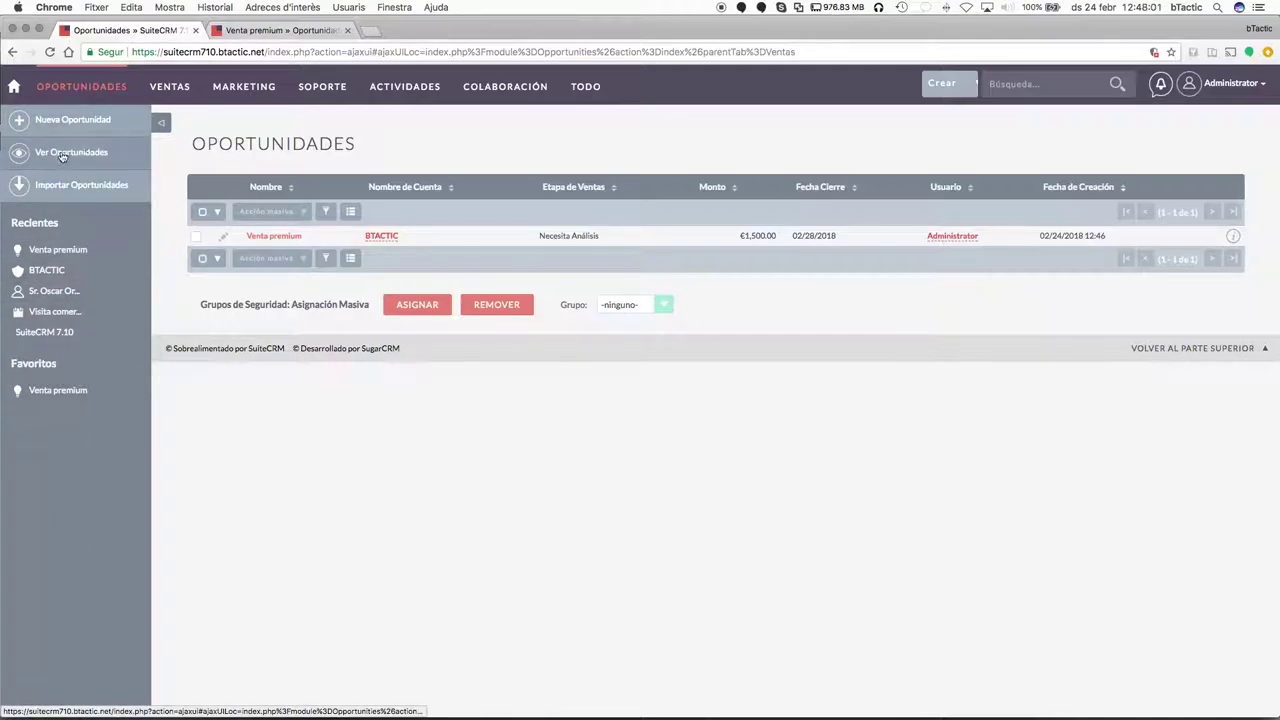
{"action": "left_click_drag", "start_coordinate": [10, 368], "coordinate": [122, 408]}
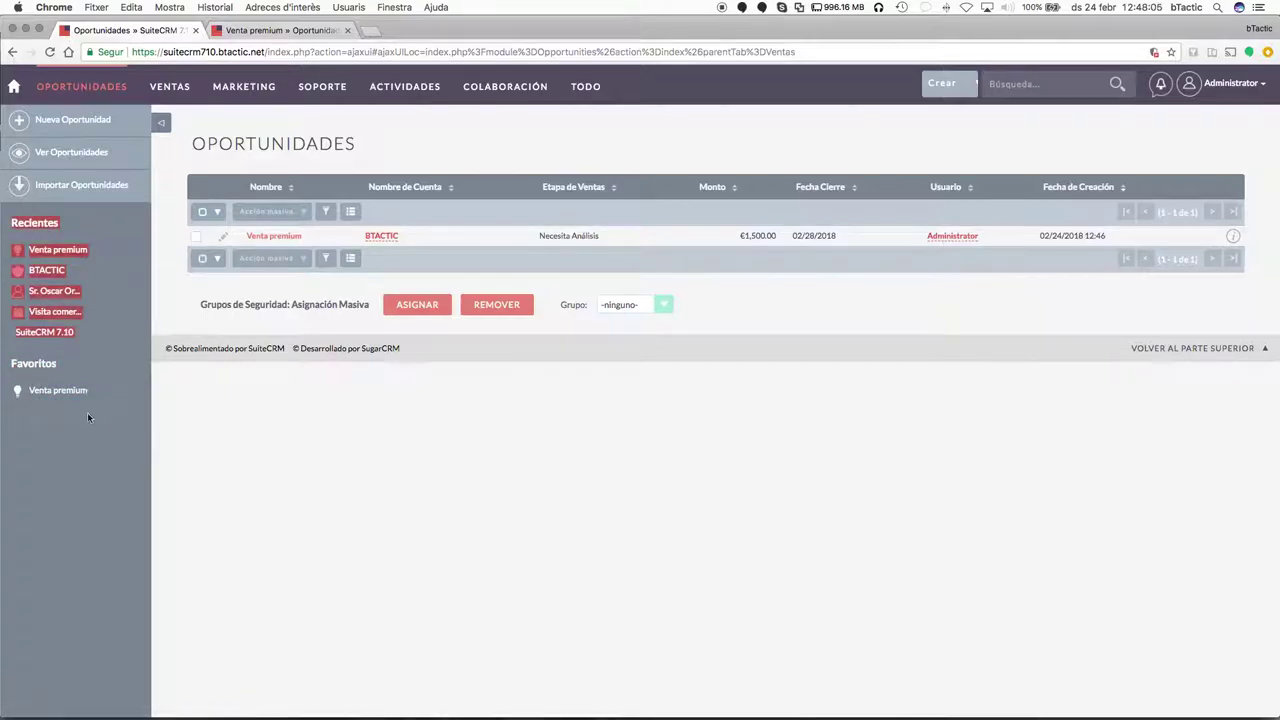
{"action": "left_click", "coordinate": [87, 412]}
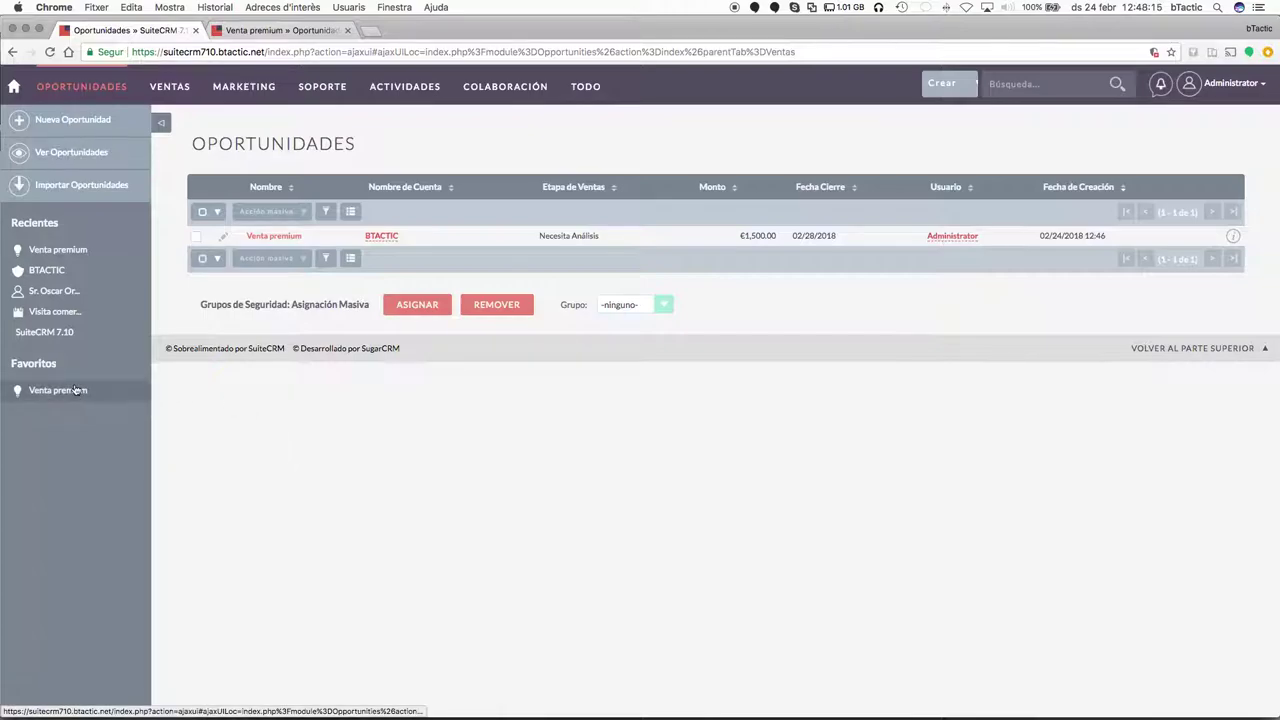
Go to the home dashboard, hide the sidebar, and review the Venta premium €1,500 dashlet entries.
{"action": "left_click", "coordinate": [13, 88]}
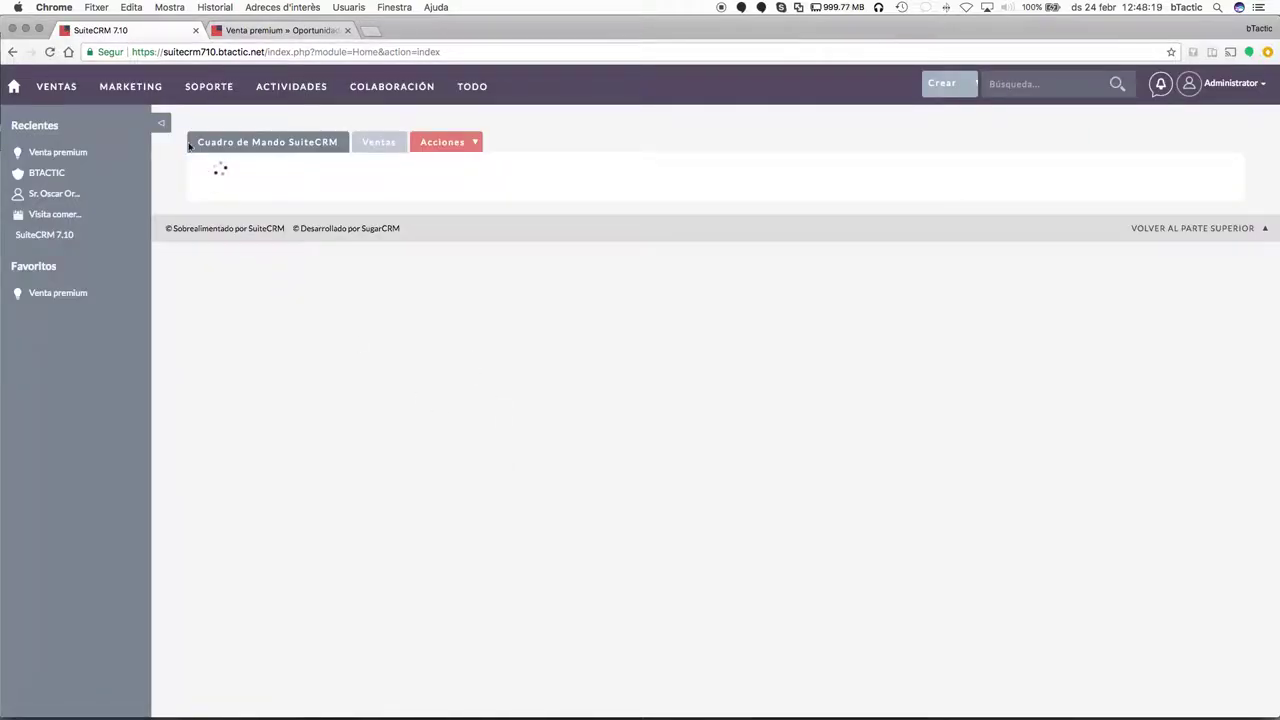
{"action": "left_click", "coordinate": [162, 123]}
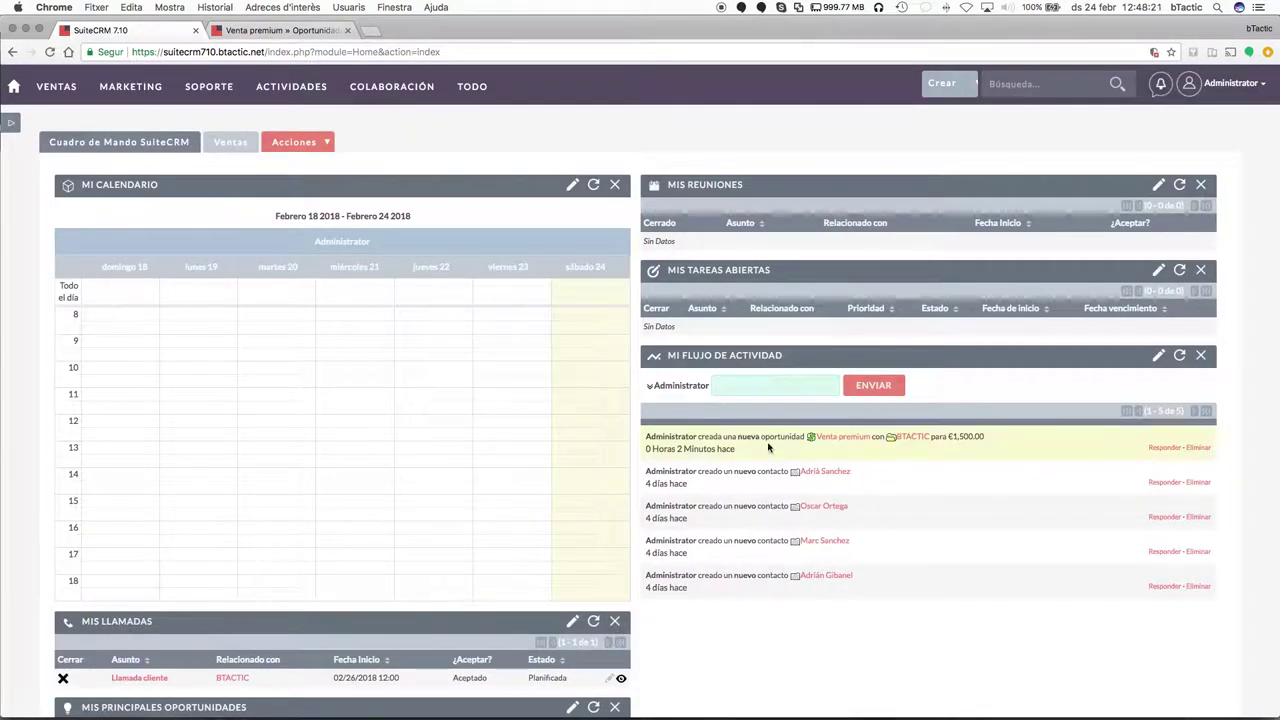
{"action": "scroll", "coordinate": [768, 448], "scroll_direction": "down", "scroll_amount": 3}
{"action": "scroll", "coordinate": [768, 448], "scroll_direction": "down", "scroll_amount": 4}
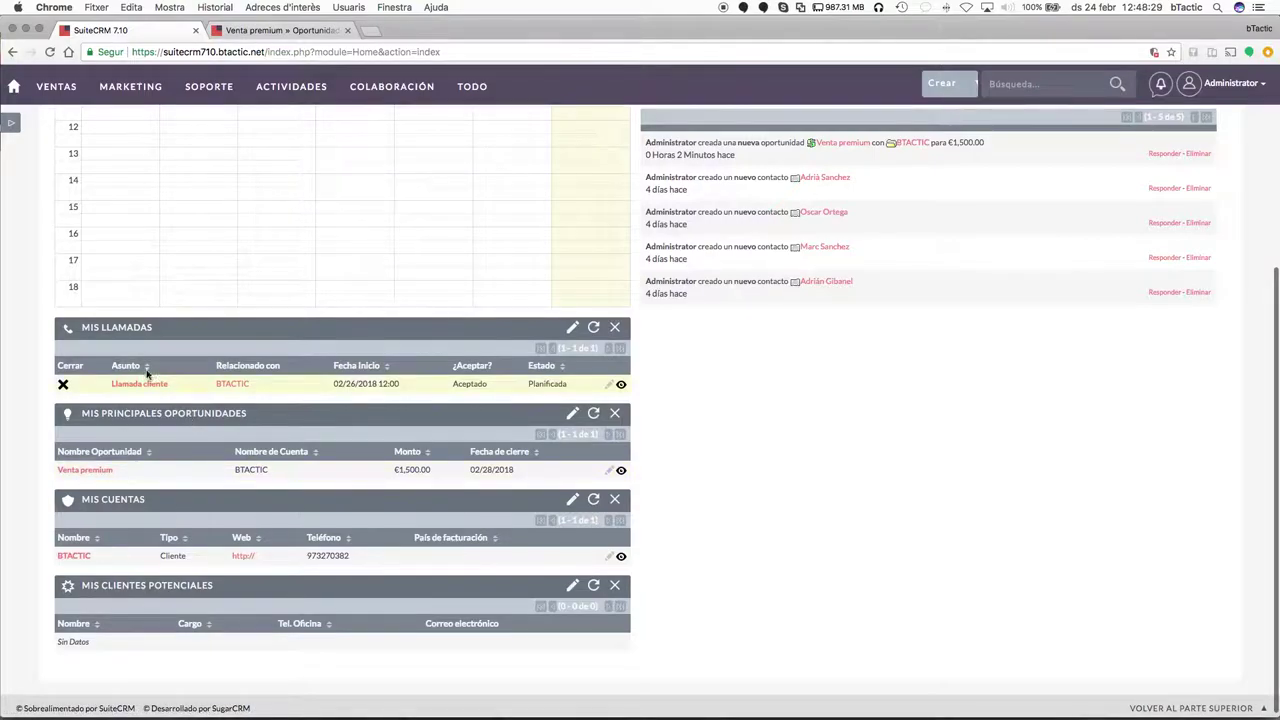
{"action": "scroll", "coordinate": [763, 449], "scroll_direction": "up", "scroll_amount": 5}
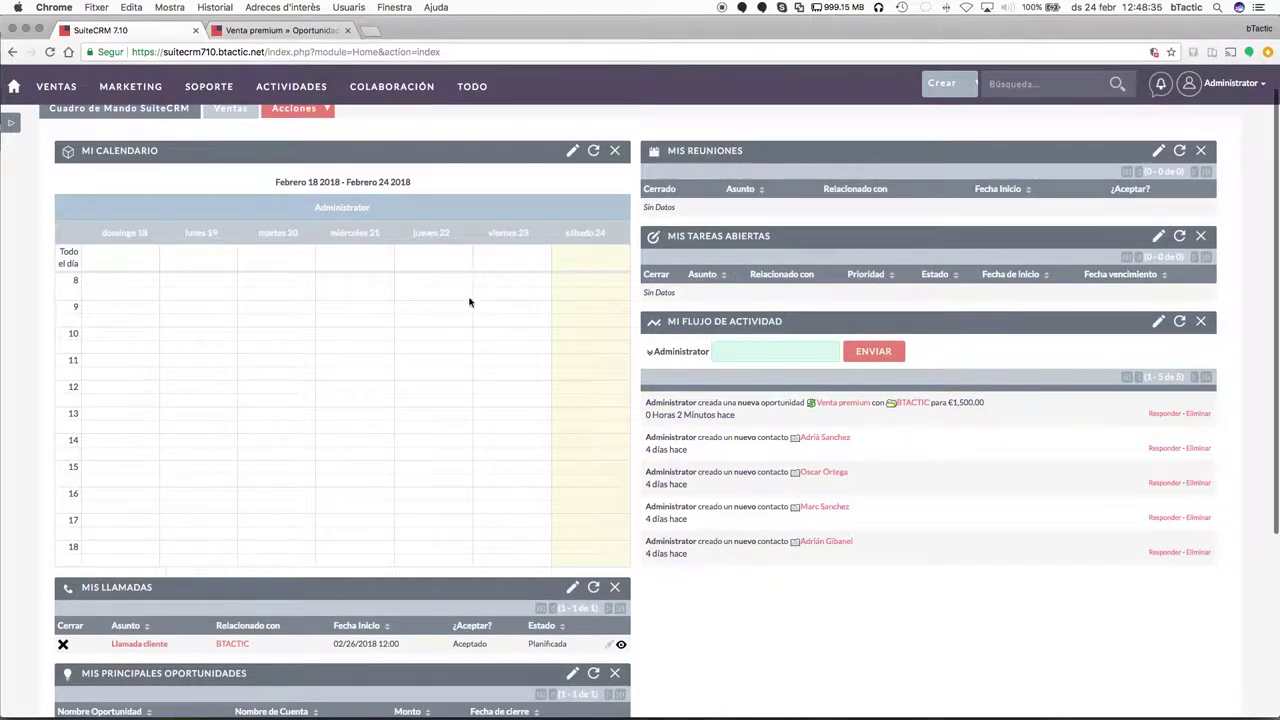
{"action": "scroll", "coordinate": [443, 331], "scroll_direction": "down", "scroll_amount": 5}
{"action": "scroll", "coordinate": [442, 328], "scroll_direction": "up", "scroll_amount": 6}
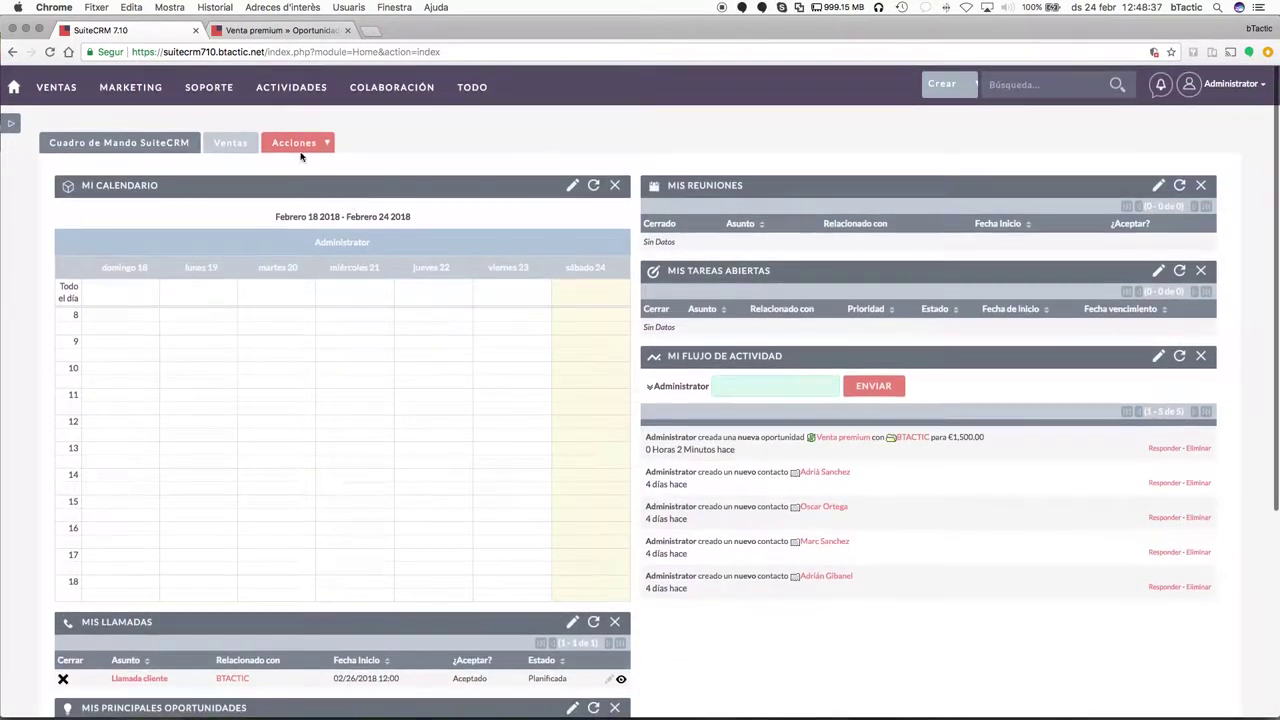
On the Ventas dashboard, open the €1.5K Necesita Análisis chart bar to list Venta premium.
{"action": "left_click", "coordinate": [240, 149]}
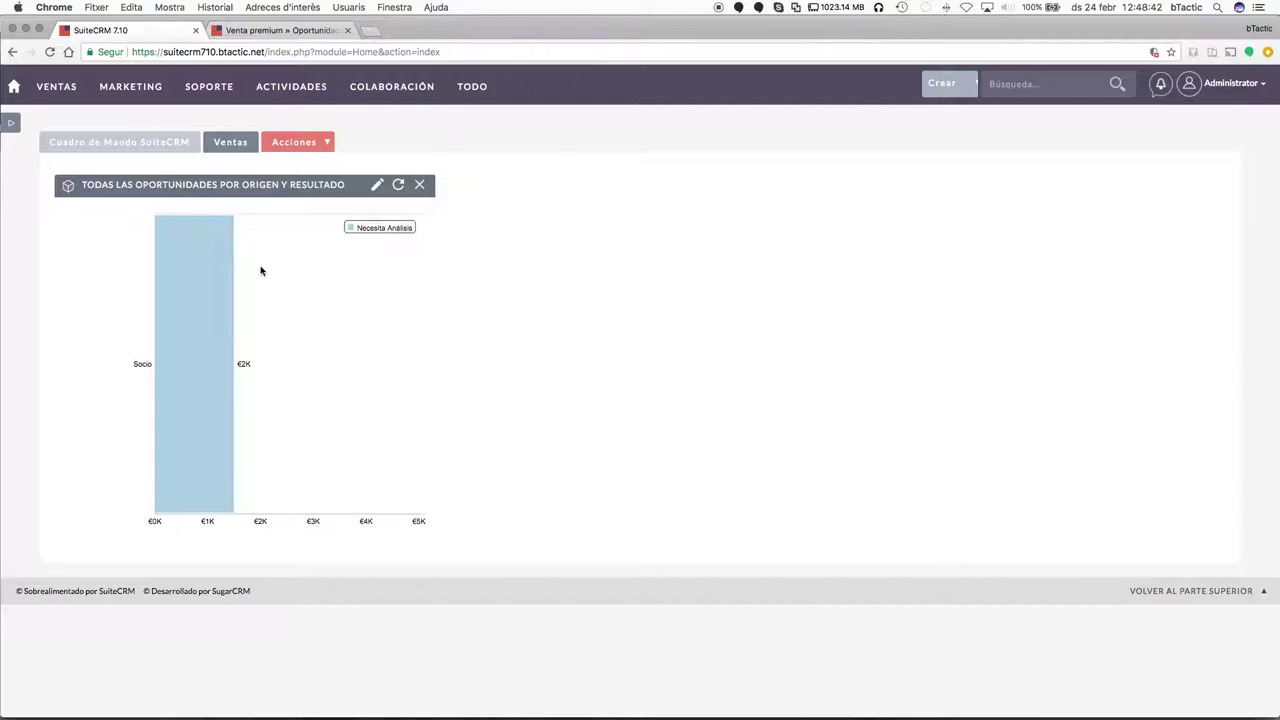
{"action": "mouse_move", "coordinate": [214, 272]}
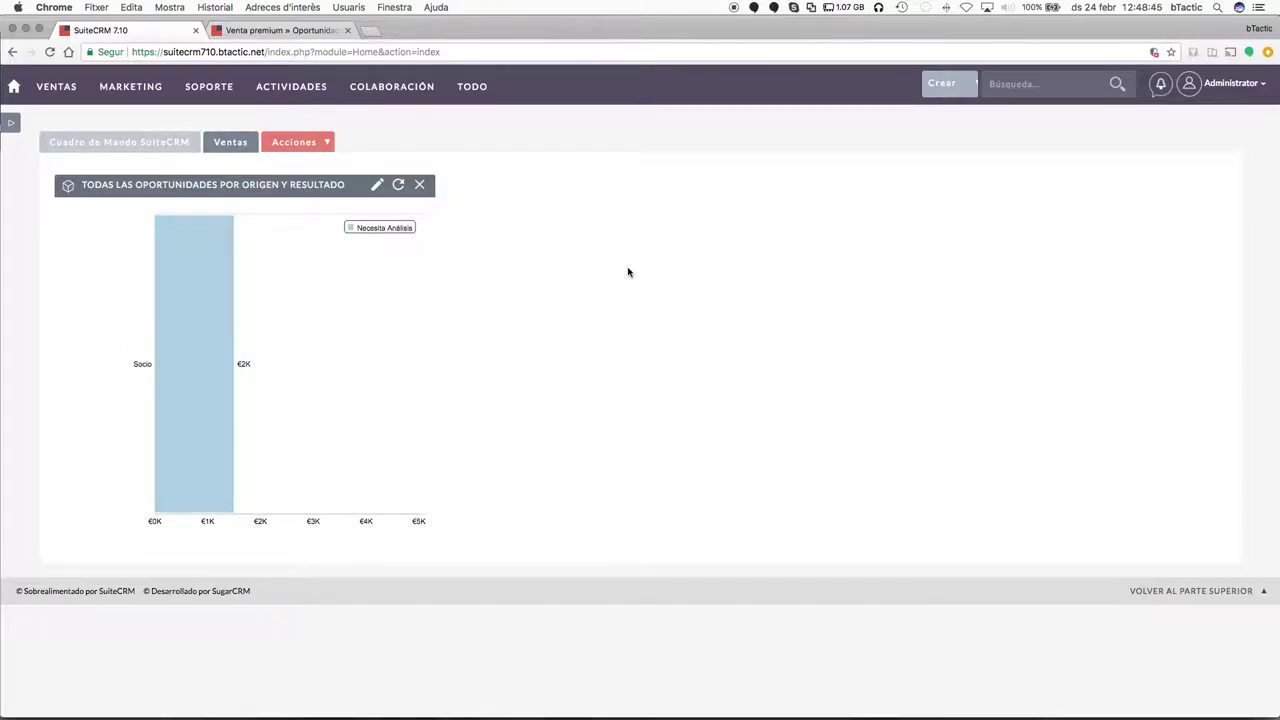
{"action": "mouse_move", "coordinate": [197, 294]}
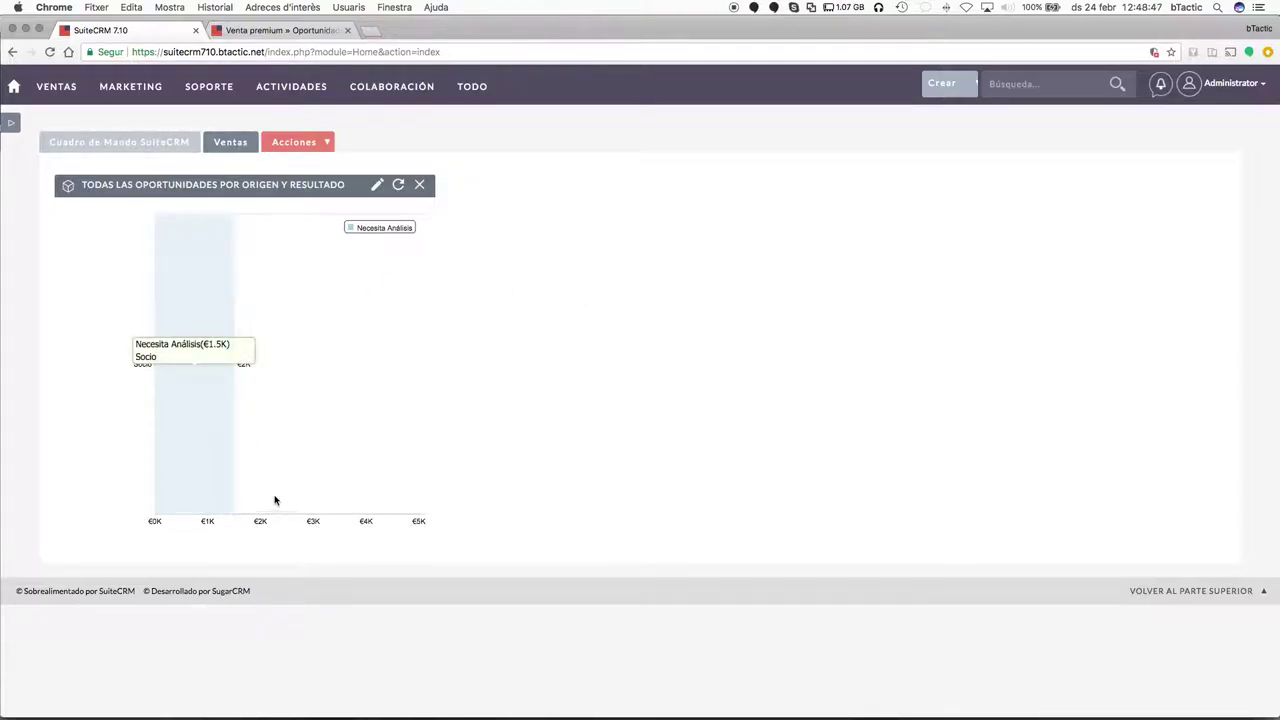
{"action": "left_click", "coordinate": [210, 297]}
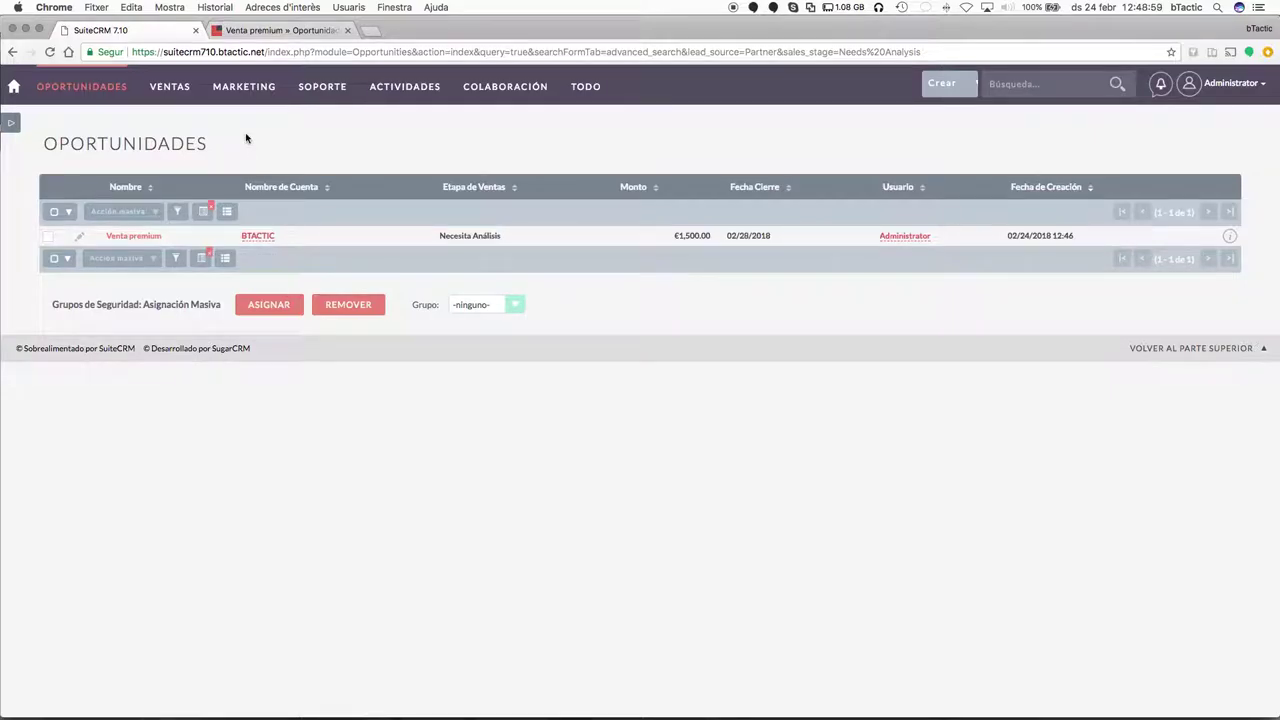
{"action": "mouse_move", "coordinate": [171, 88]}
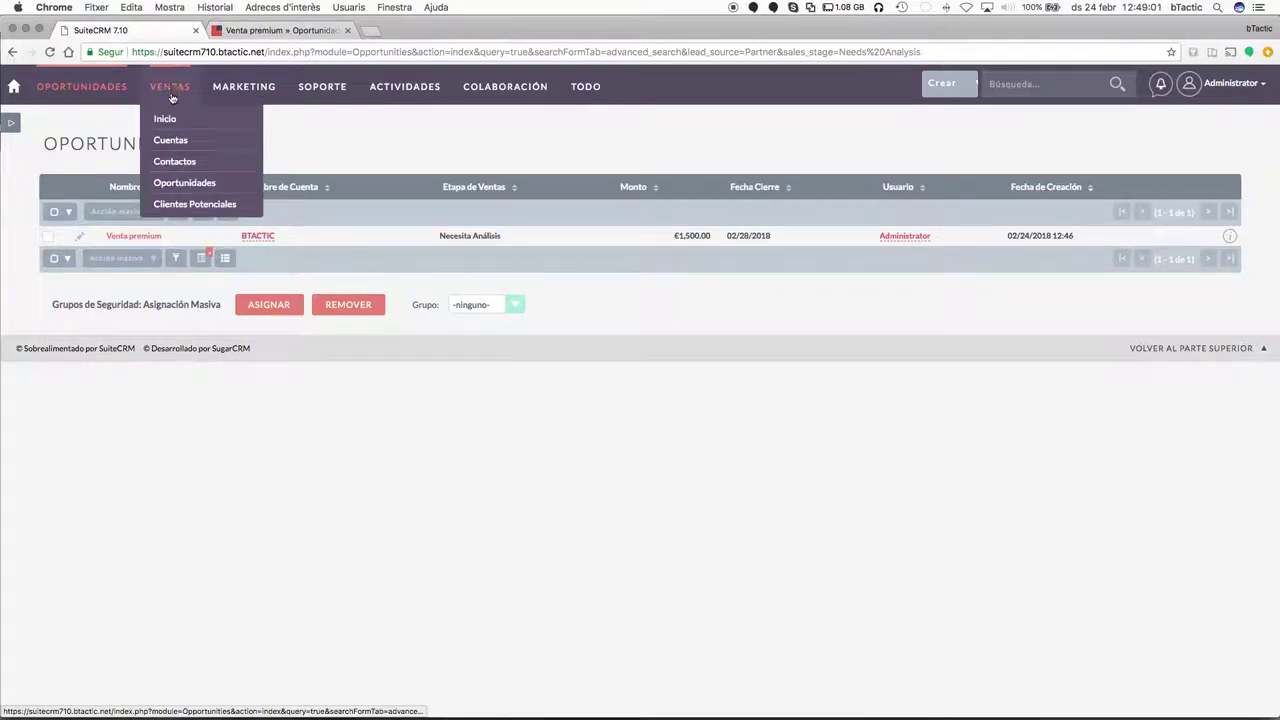
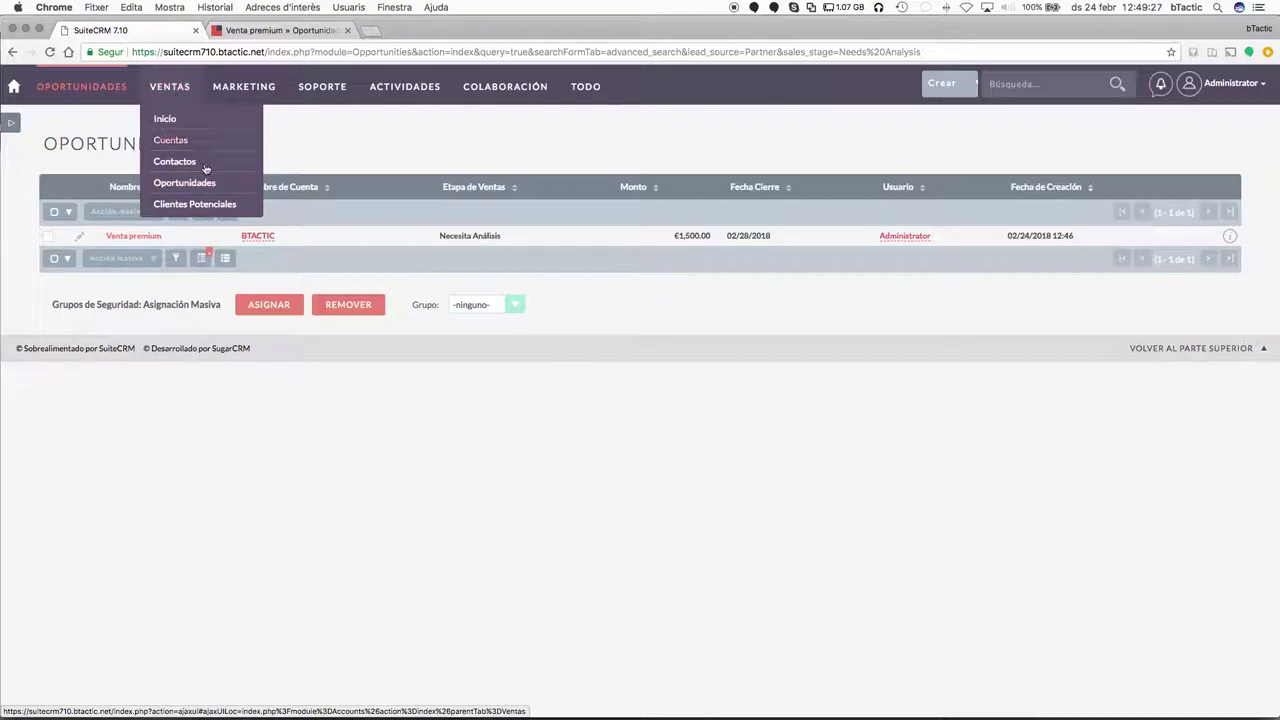
Start a new lead from Ventas > Clientes Potenciales and set its salutation to Sra.
{"action": "left_click", "coordinate": [207, 212]}
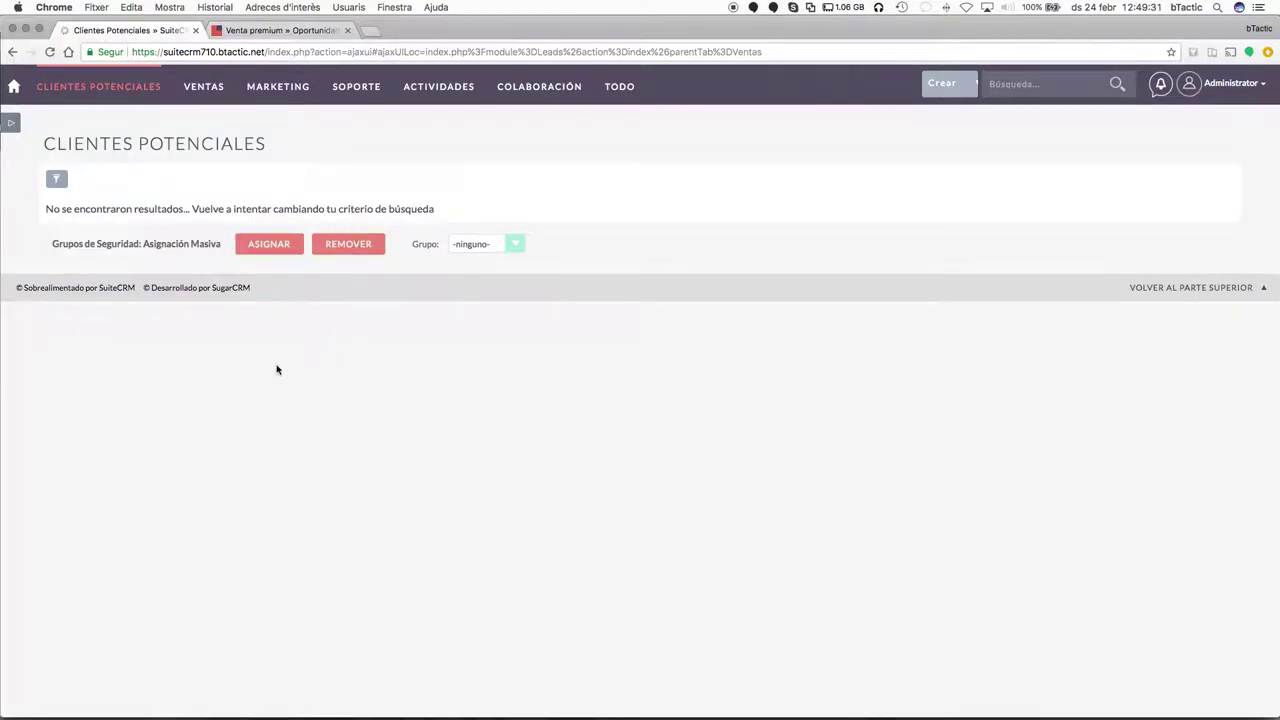
{"action": "left_click", "coordinate": [105, 117]}
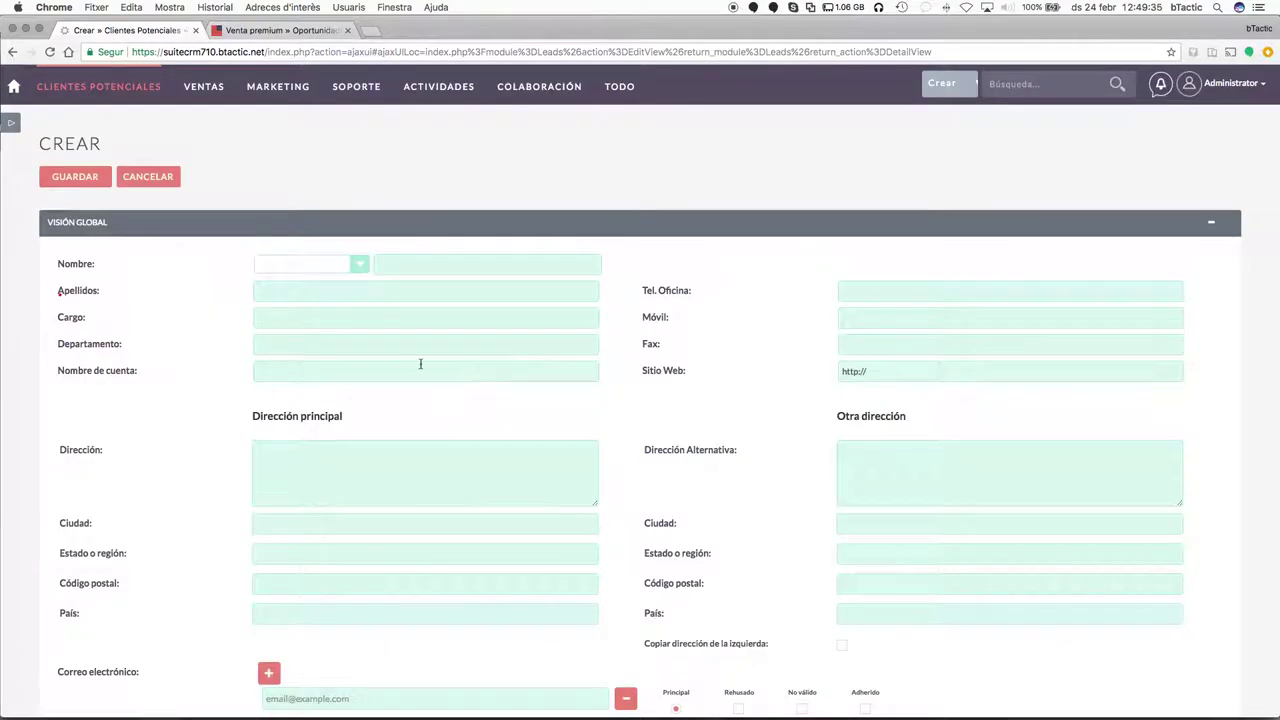
{"action": "left_click", "coordinate": [352, 268]}
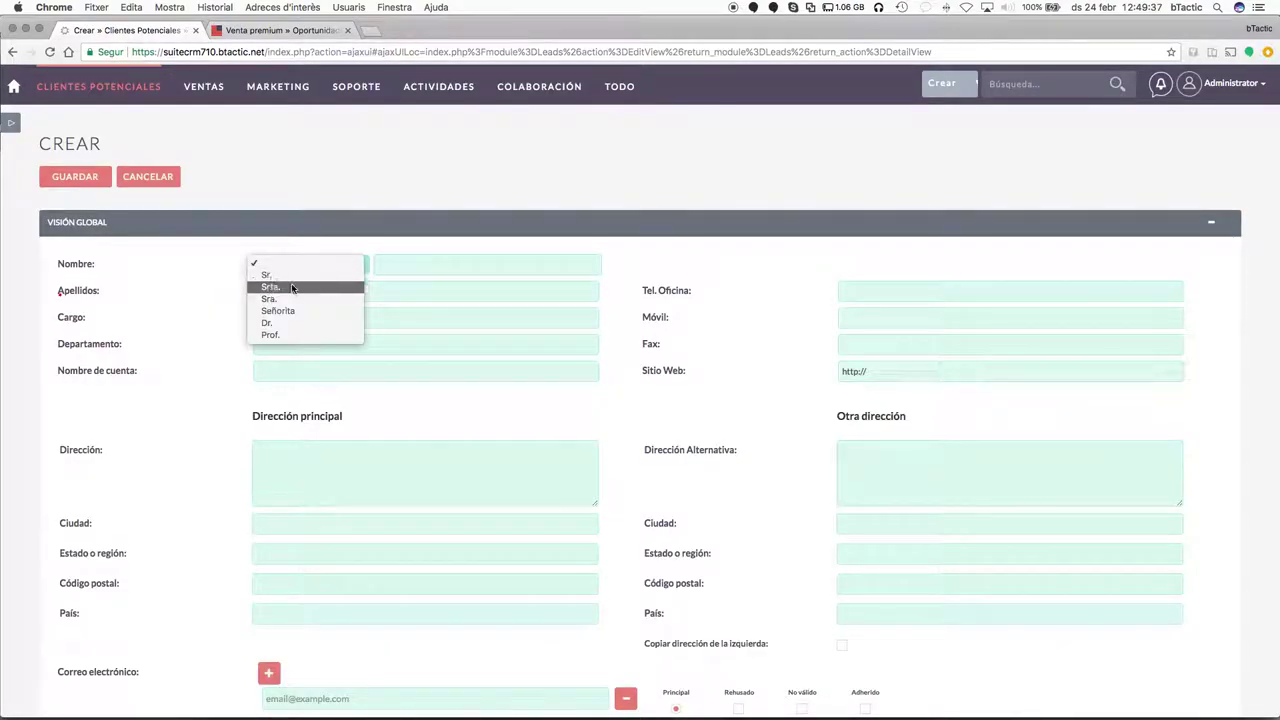
{"action": "left_click", "coordinate": [285, 299]}
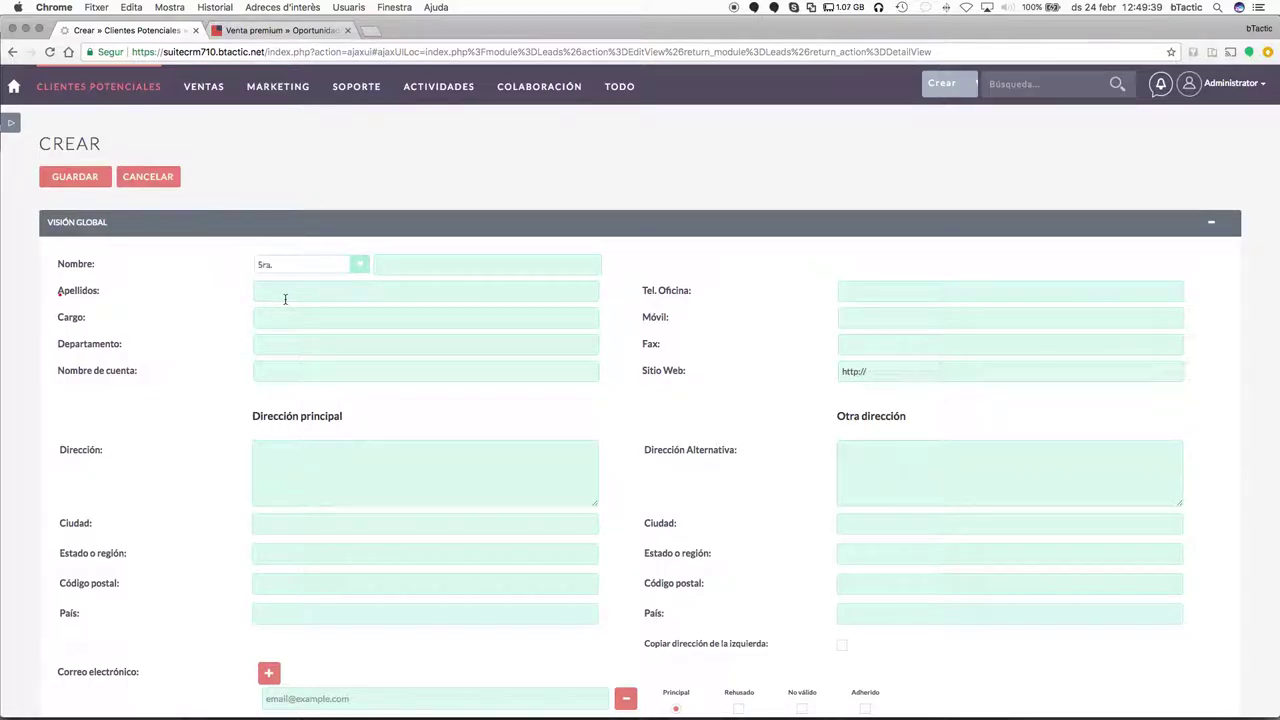
{"action": "left_click", "coordinate": [352, 268]}
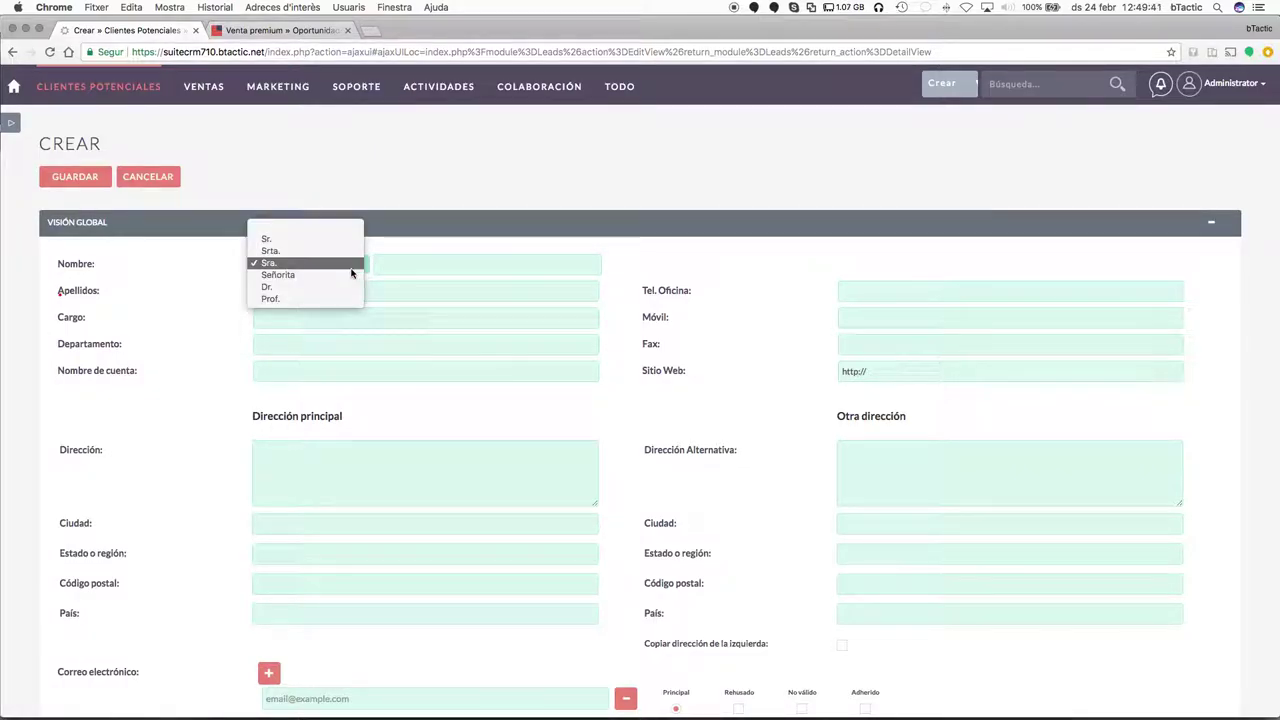
{"action": "left_click", "coordinate": [426, 269]}
{"action": "left_click", "coordinate": [425, 269]}
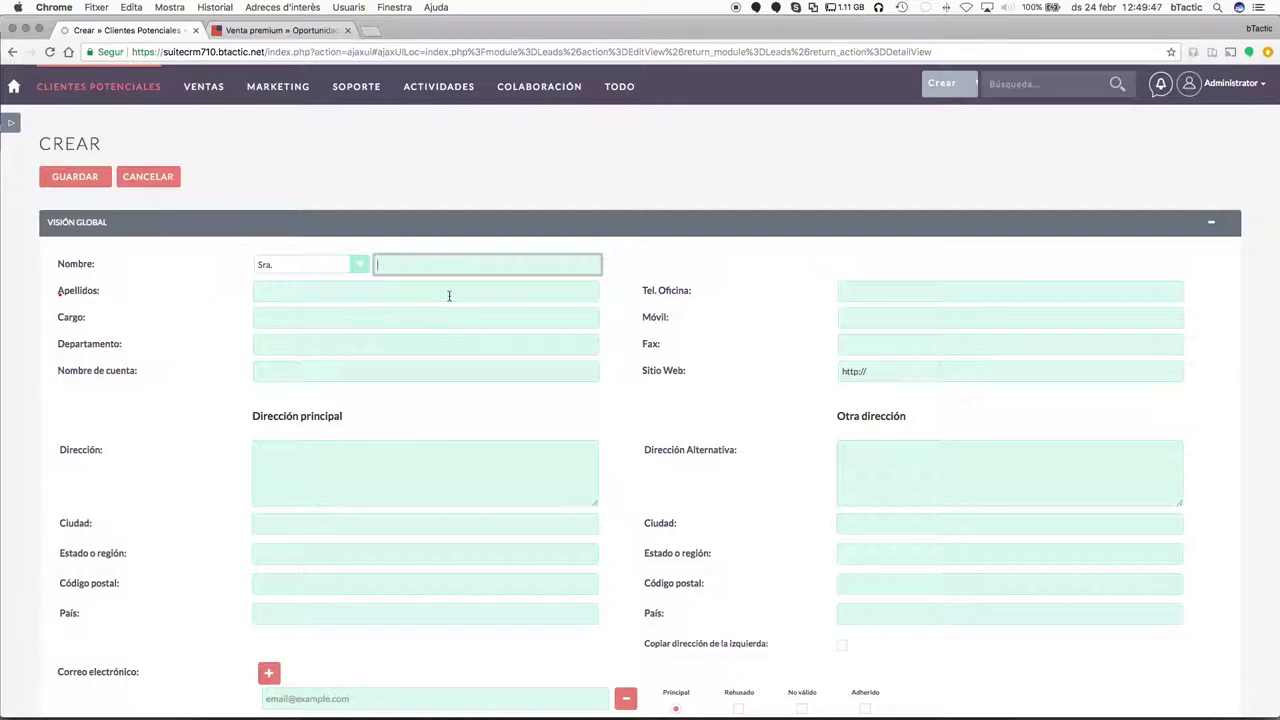
{"action": "scroll", "coordinate": [593, 403], "scroll_direction": "down", "scroll_amount": 5}
{"action": "scroll", "coordinate": [593, 403], "scroll_direction": "up", "scroll_amount": 5}
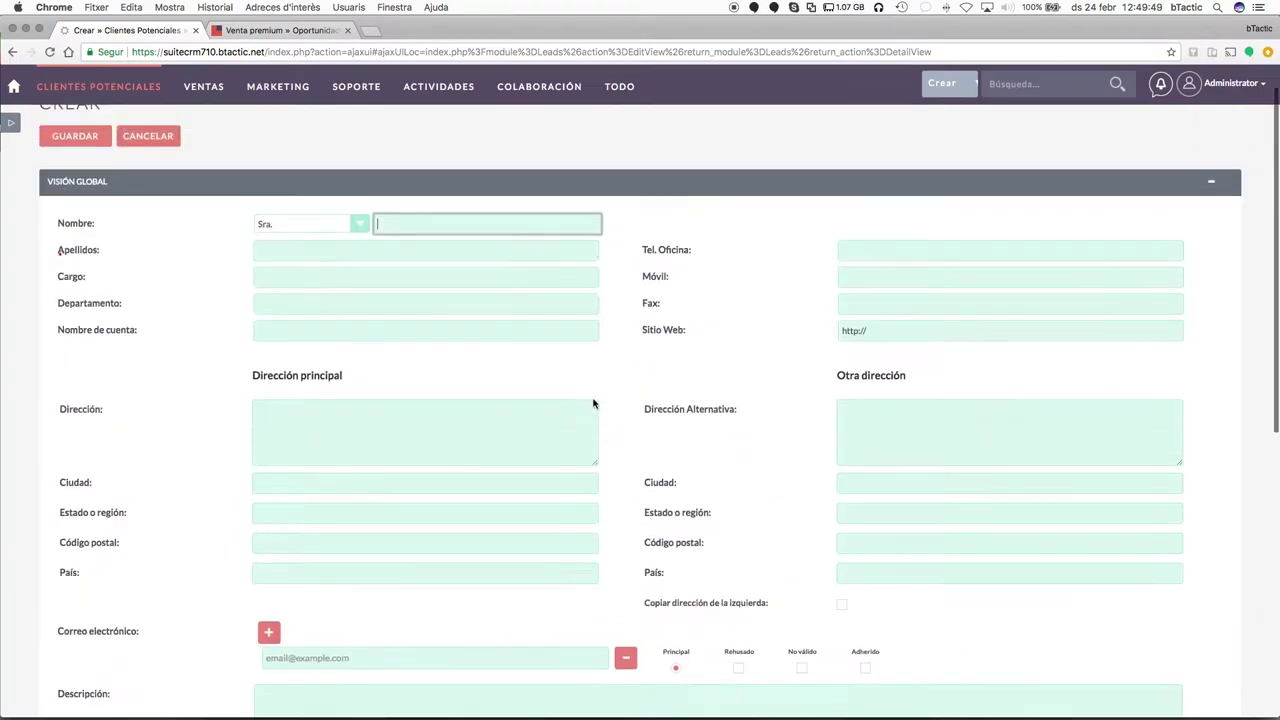
Enter the lead's first name in the Nombre field.
{"action": "left_click", "coordinate": [422, 263]}
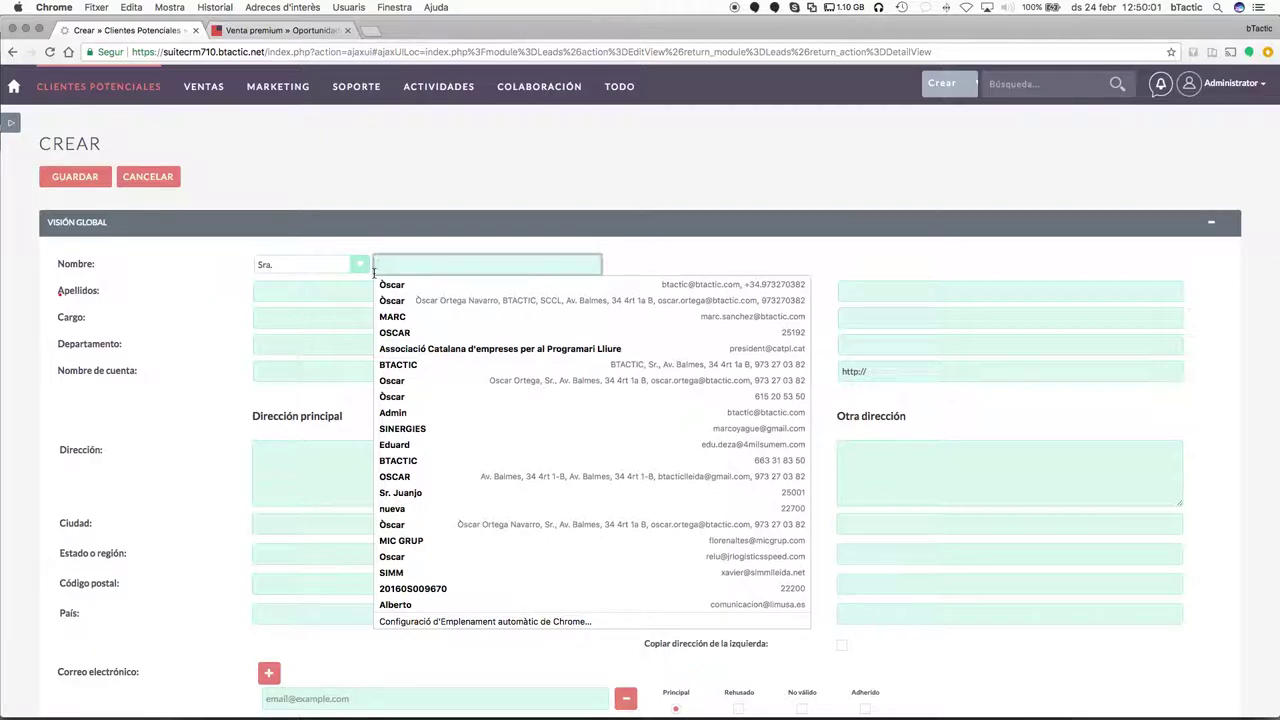
{"action": "type", "text": "Juana"}
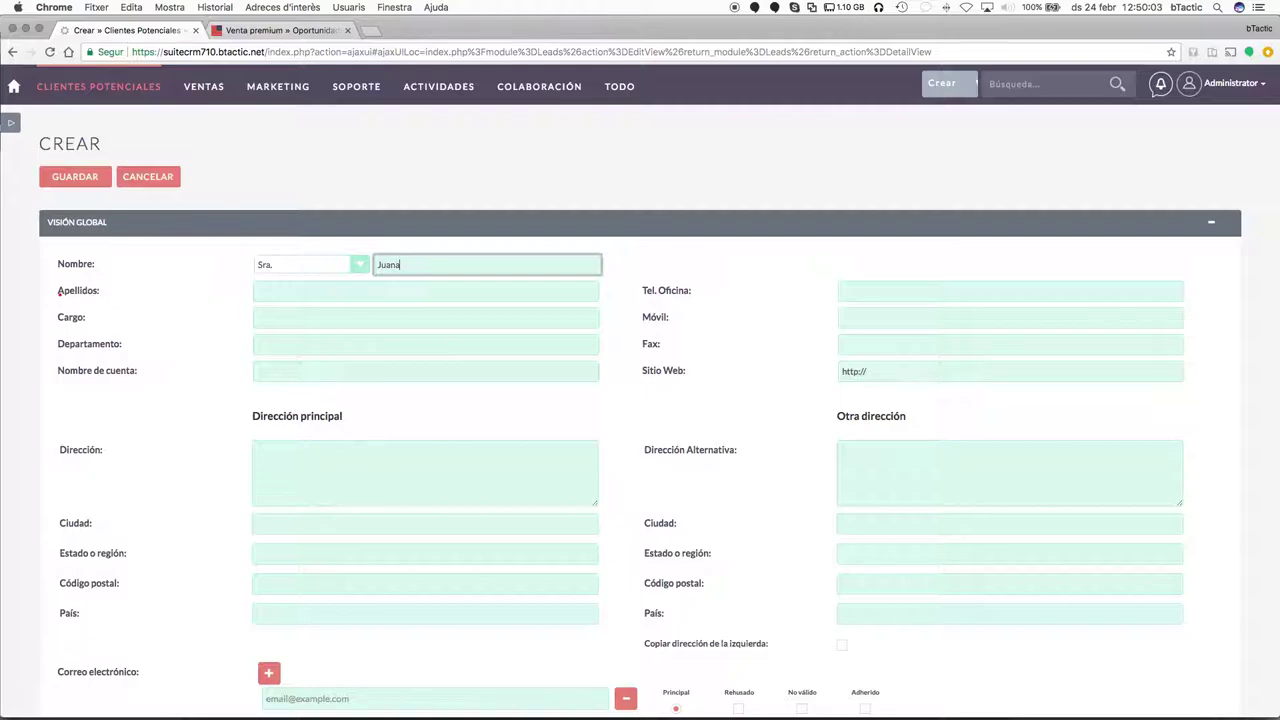
{"action": "key", "text": "Tab"}
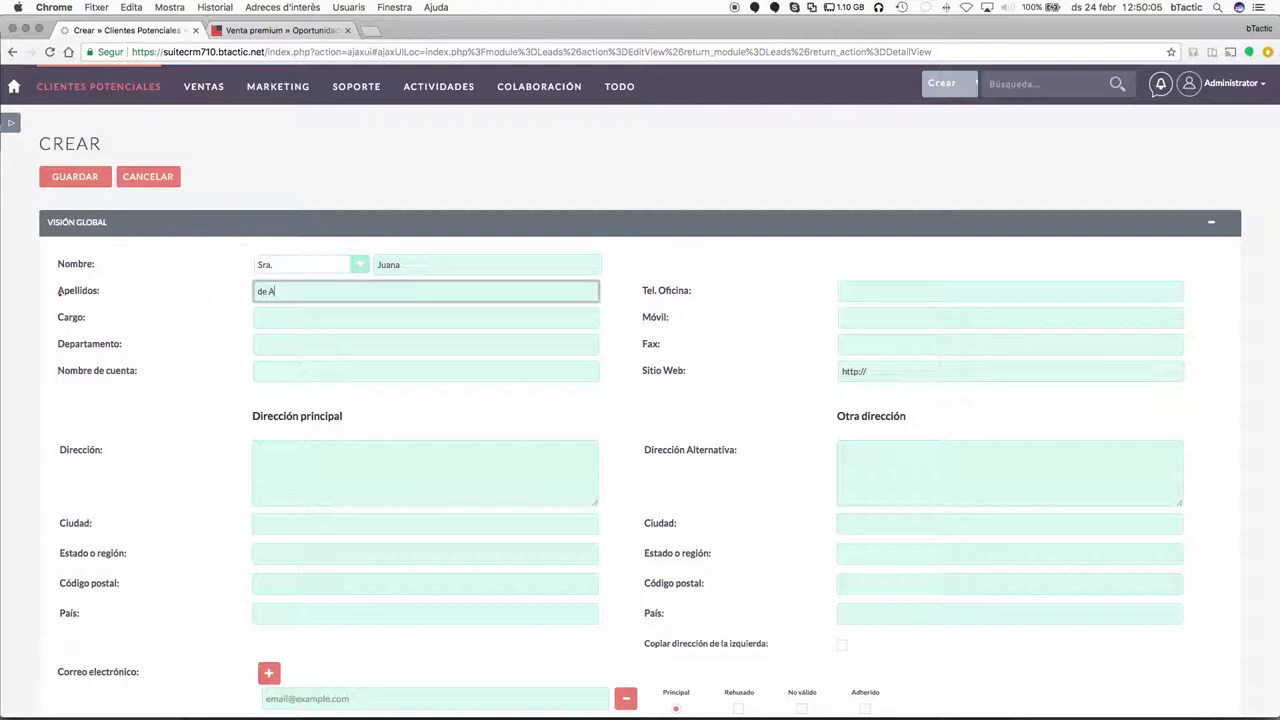
{"action": "key", "text": "Tab"}
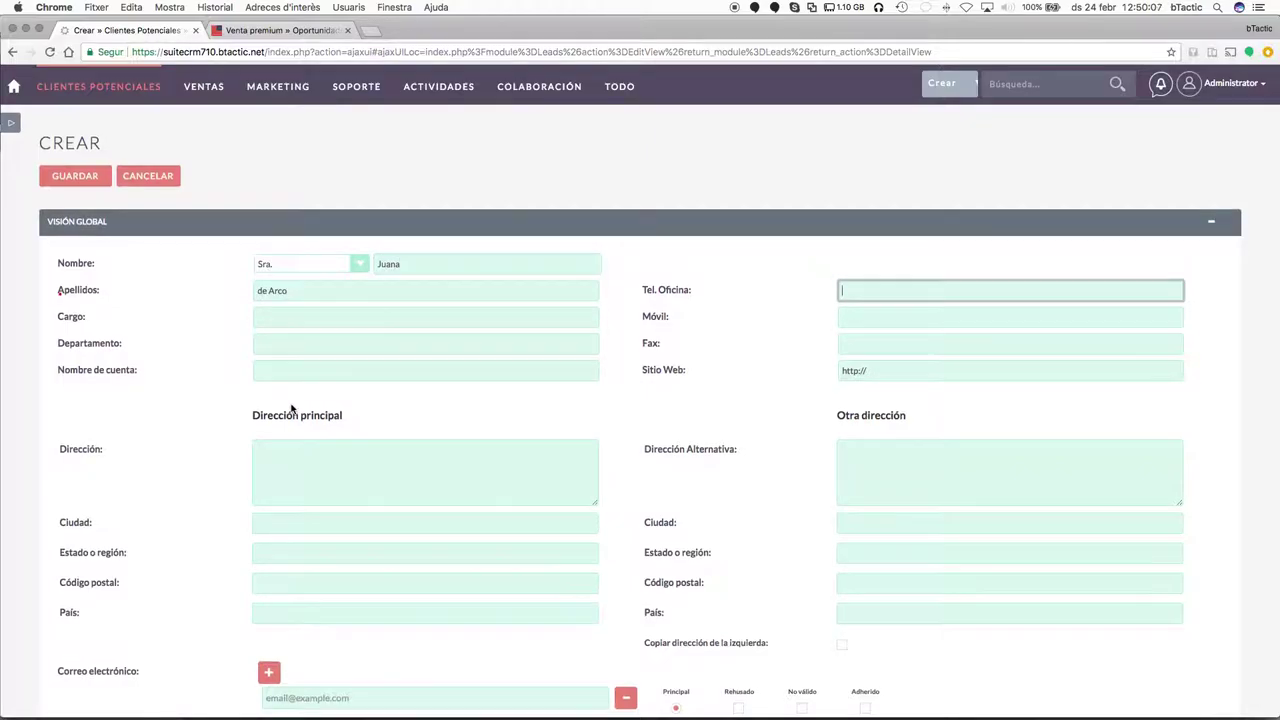
{"action": "scroll", "coordinate": [292, 409], "scroll_direction": "down", "scroll_amount": 1}
{"action": "scroll", "coordinate": [460, 514], "scroll_direction": "down", "scroll_amount": 1}
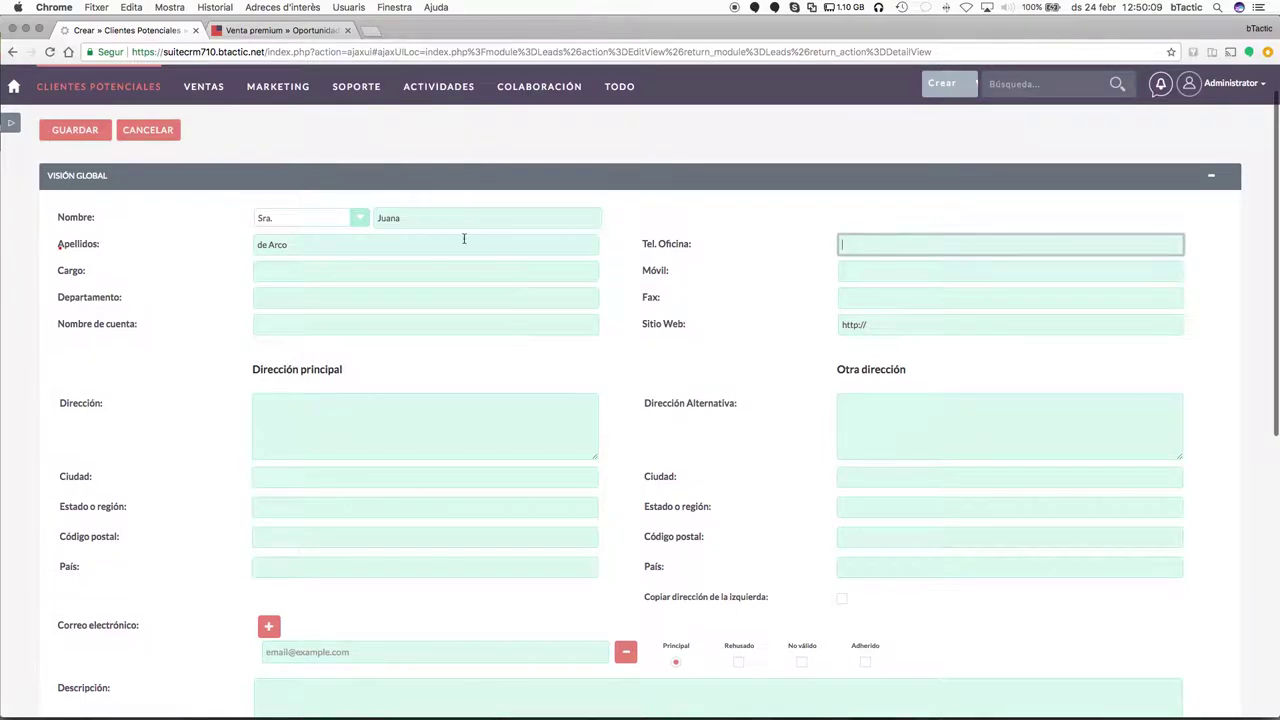
{"action": "scroll", "coordinate": [443, 554], "scroll_direction": "down", "scroll_amount": 1}
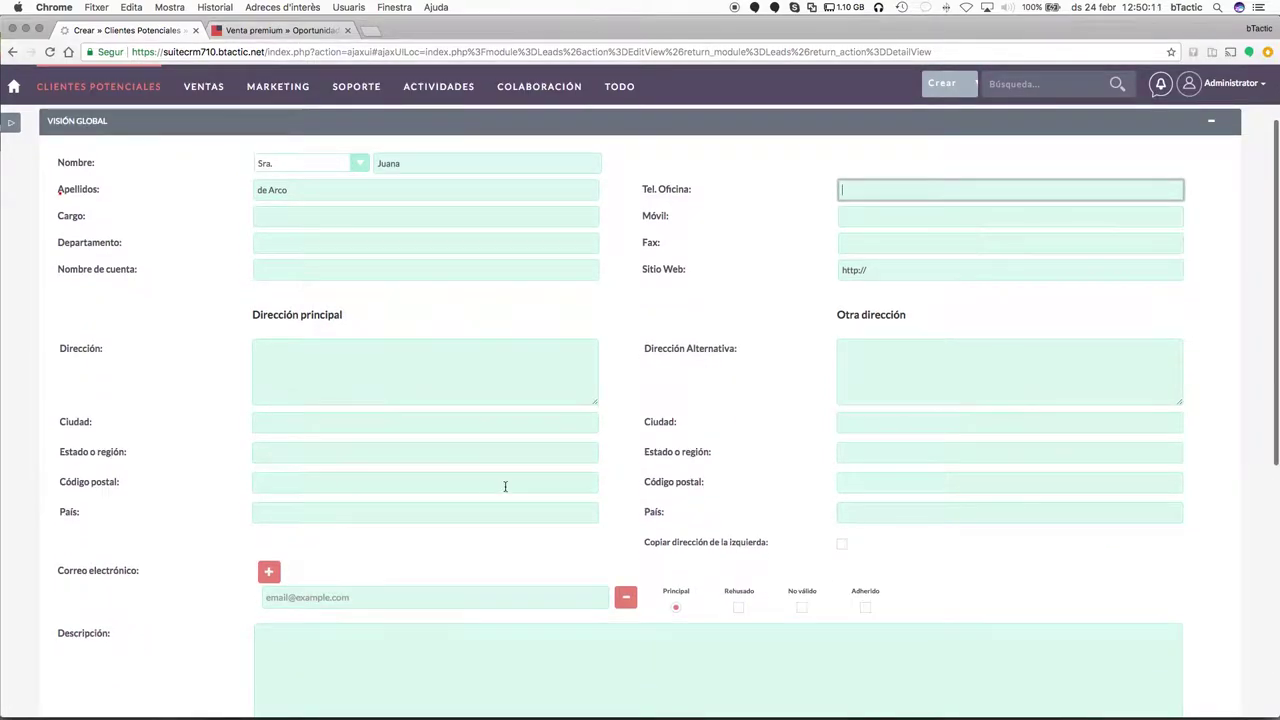
{"action": "scroll", "coordinate": [506, 486], "scroll_direction": "down", "scroll_amount": 2}
Fill in the account name ARCO&CO. for the lead.
{"action": "left_click", "coordinate": [297, 217]}
{"action": "scroll", "coordinate": [297, 219], "scroll_direction": "up", "scroll_amount": 5}
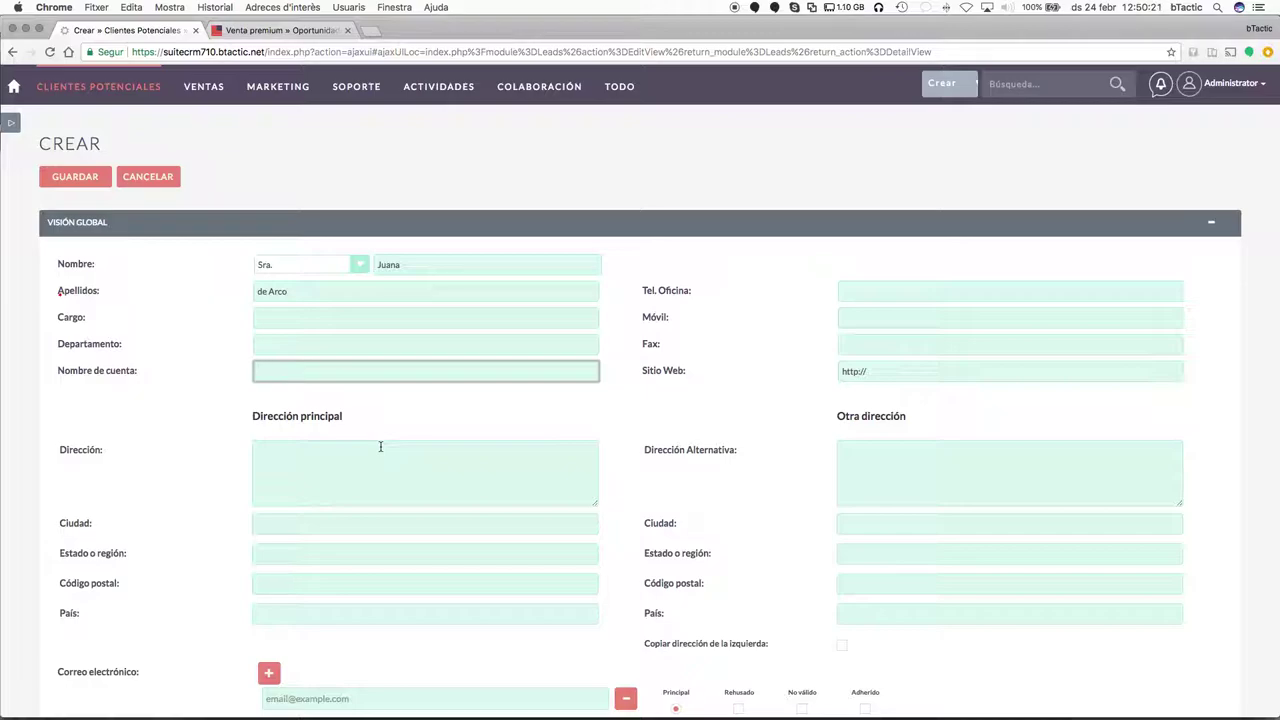
{"action": "type", "text": "ARCO&CO."}
{"action": "scroll", "coordinate": [646, 440], "scroll_direction": "down", "scroll_amount": 2}
{"action": "type", "text": "."}
{"action": "scroll", "coordinate": [500, 460], "scroll_direction": "down", "scroll_amount": 2}
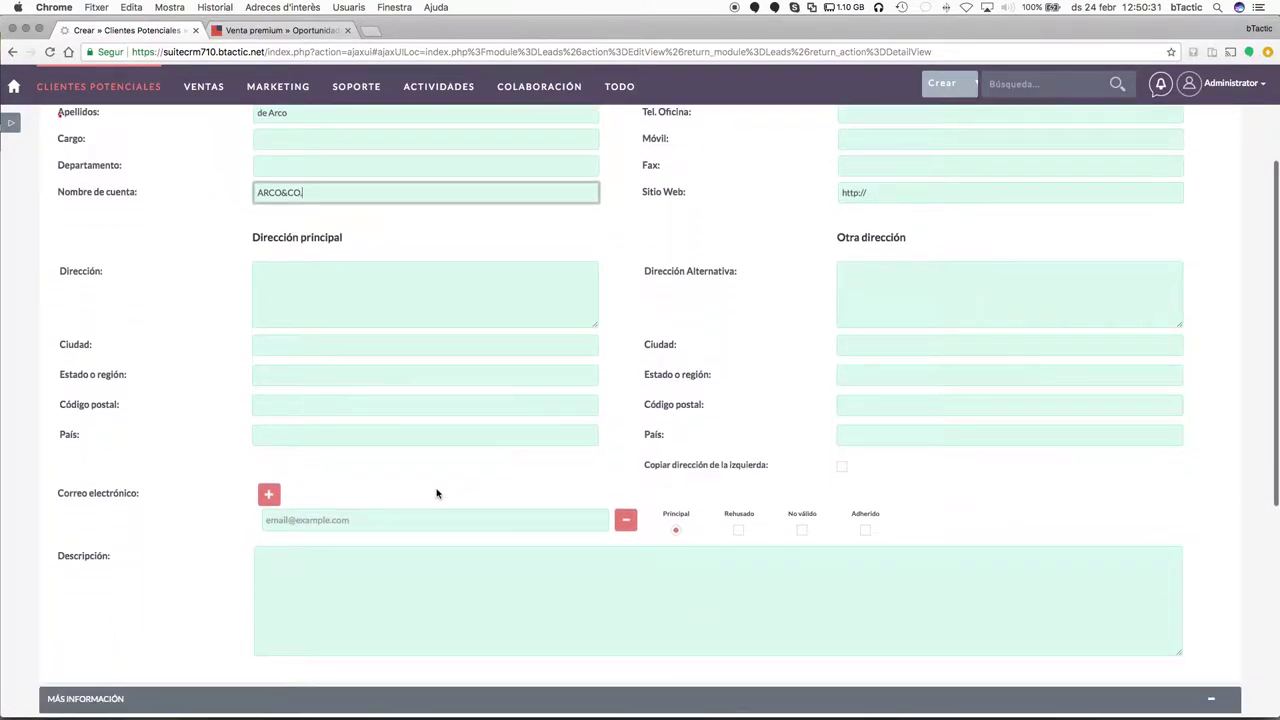
{"action": "scroll", "coordinate": [386, 492], "scroll_direction": "down", "scroll_amount": 5}
Choose Auto Generado as the lead's Toma de contacto, leaving the status blank.
{"action": "left_click", "coordinate": [318, 512]}
{"action": "left_click", "coordinate": [432, 617]}
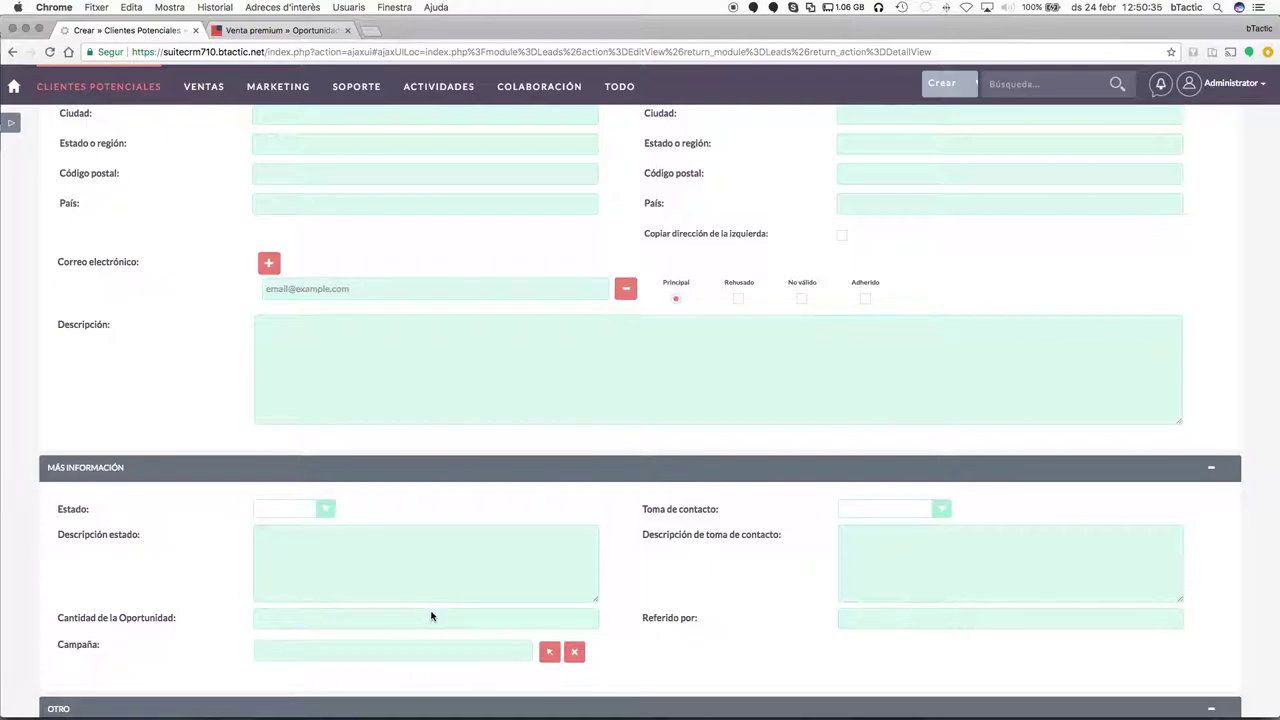
{"action": "left_click", "coordinate": [419, 586]}
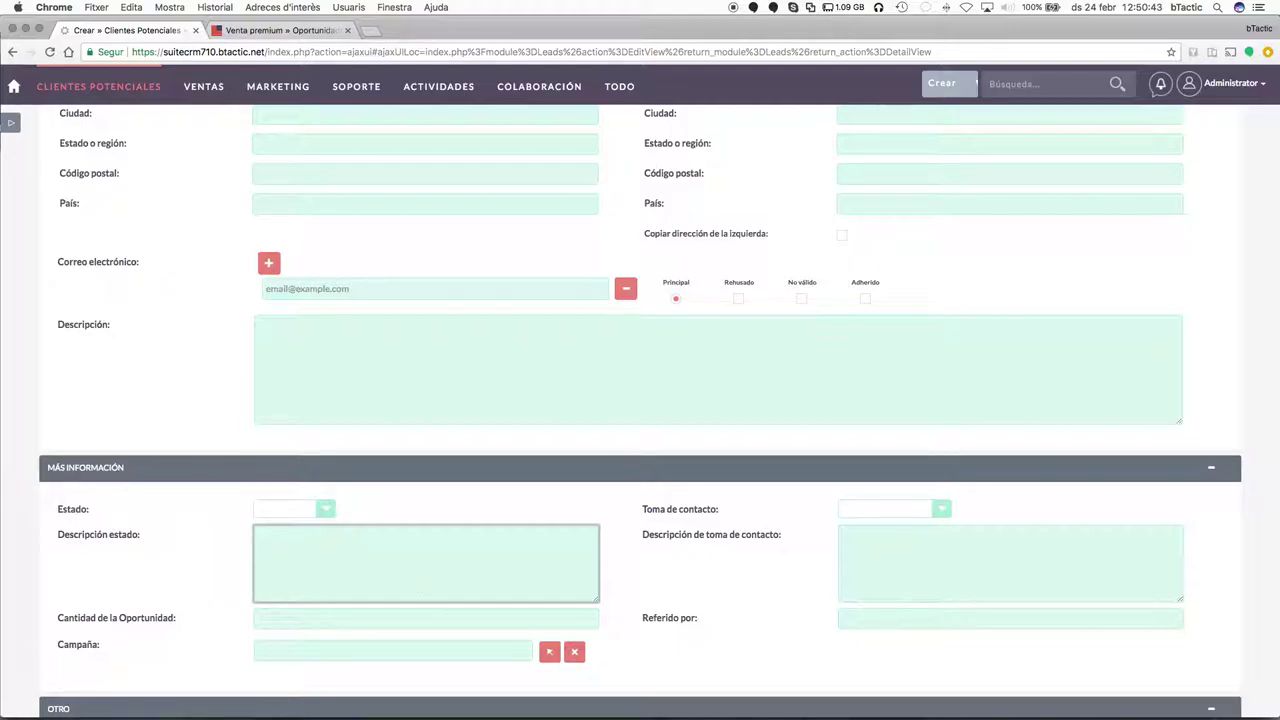
{"action": "scroll", "coordinate": [897, 430], "scroll_direction": "down", "scroll_amount": 2}
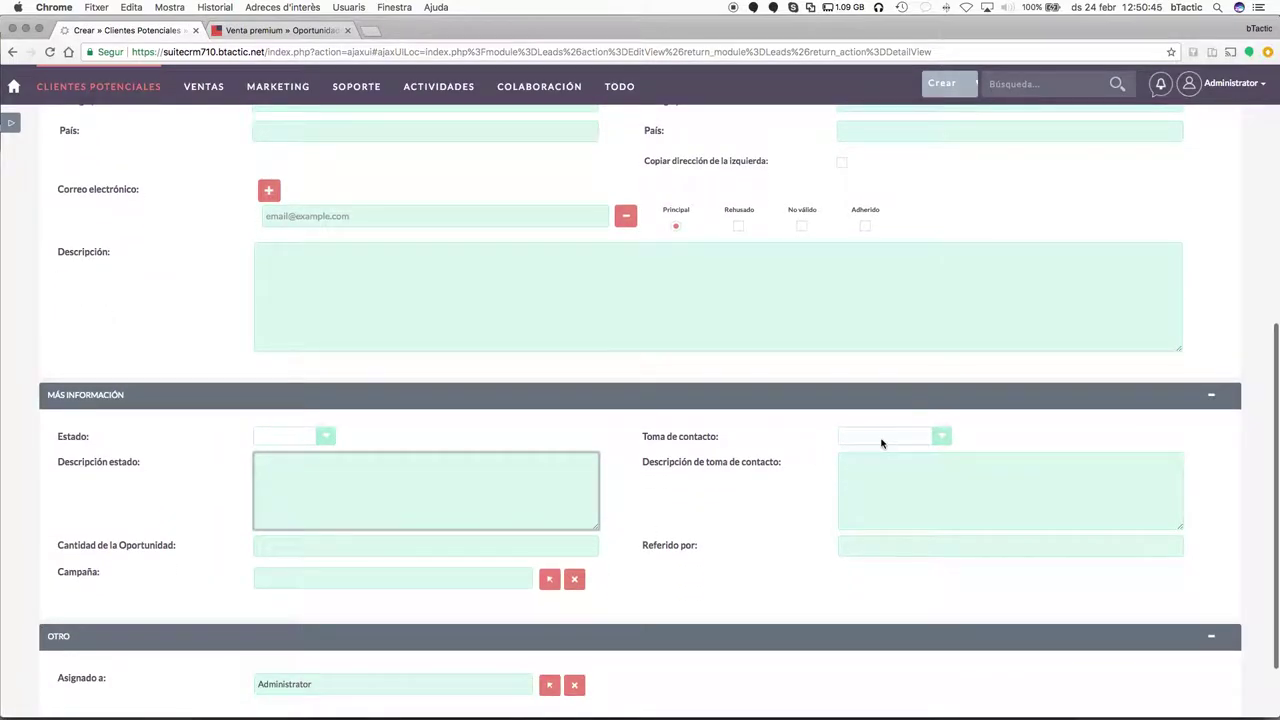
{"action": "left_click", "coordinate": [881, 437]}
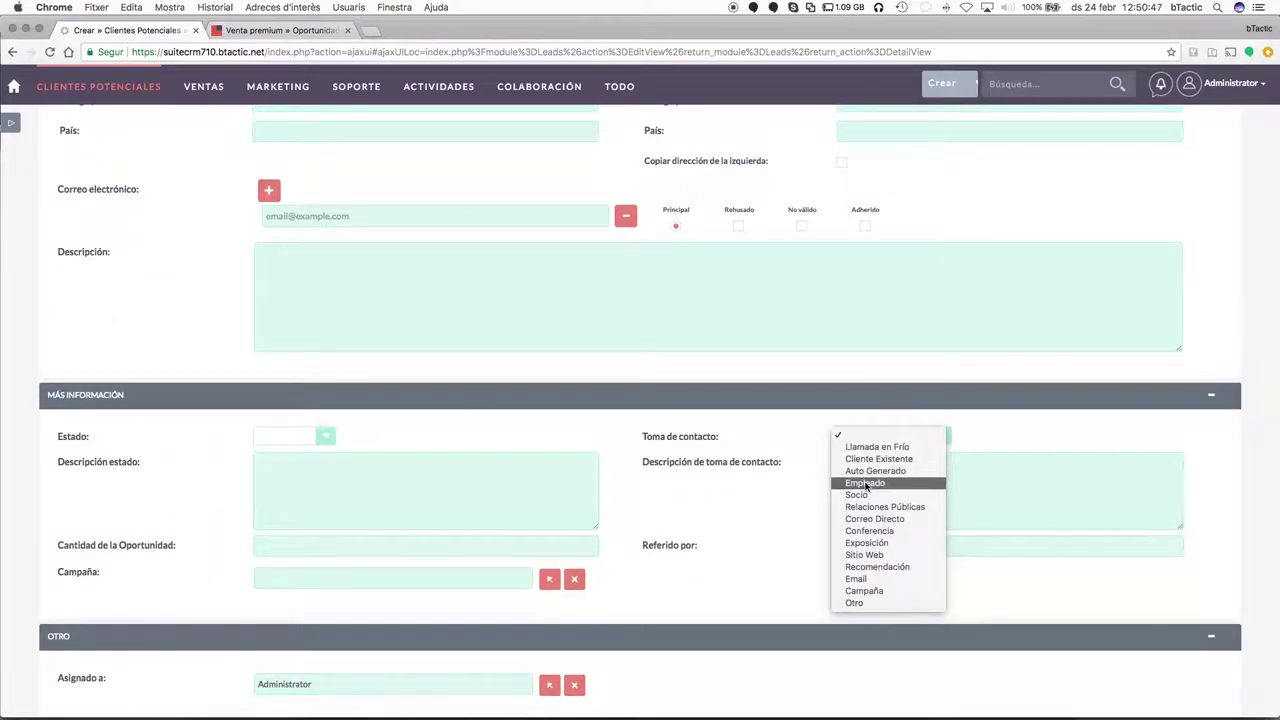
{"action": "left_click", "coordinate": [876, 471]}
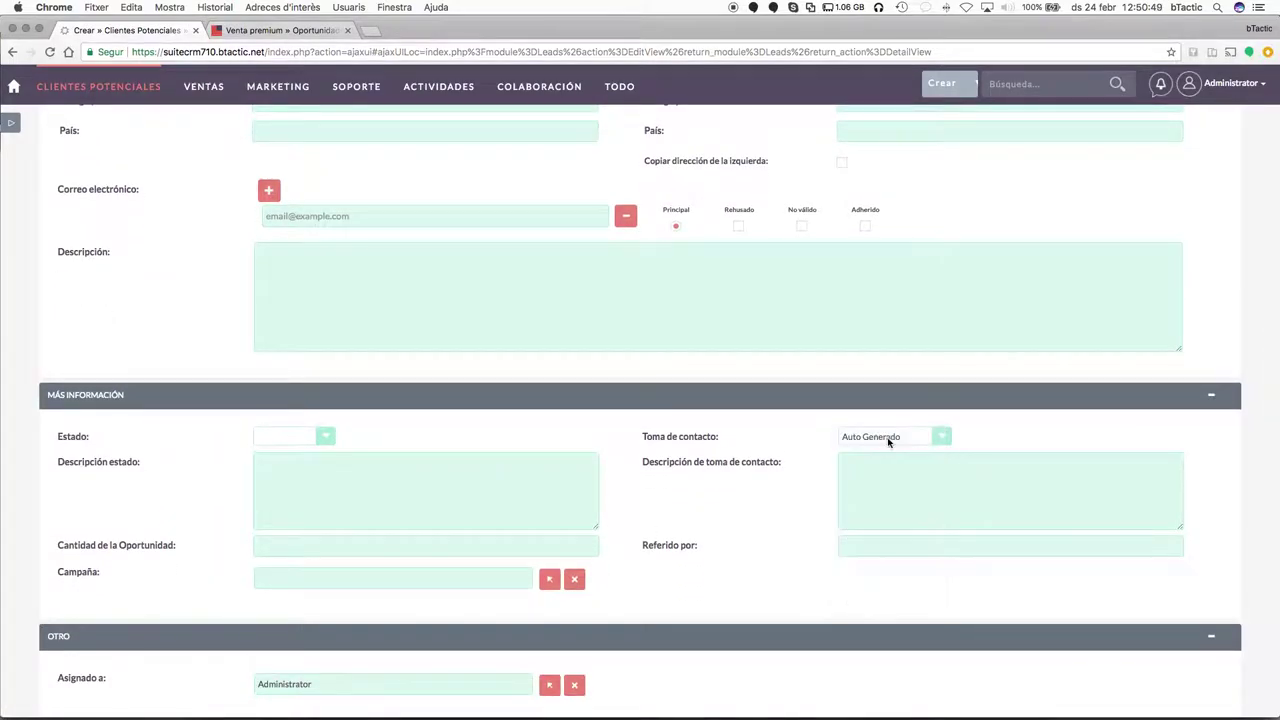
{"action": "left_click", "coordinate": [325, 438]}
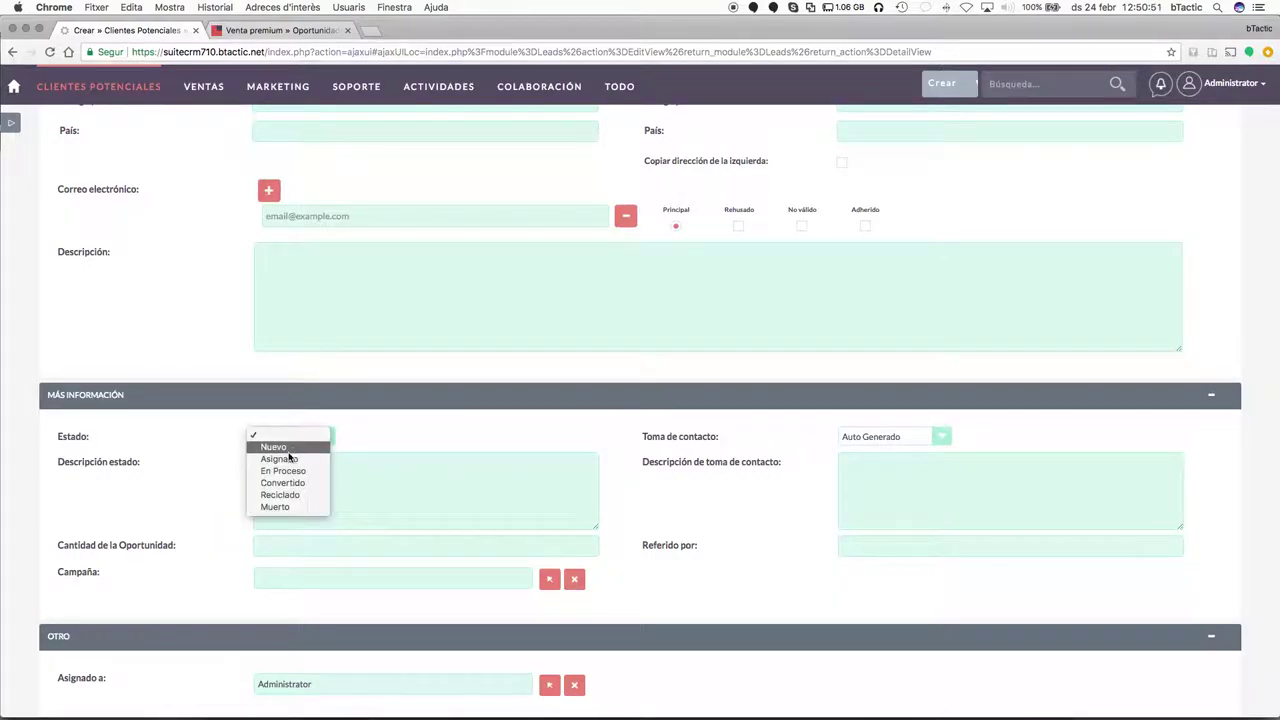
{"action": "left_click", "coordinate": [427, 573]}
{"action": "scroll", "coordinate": [420, 565], "scroll_direction": "down", "scroll_amount": 2}
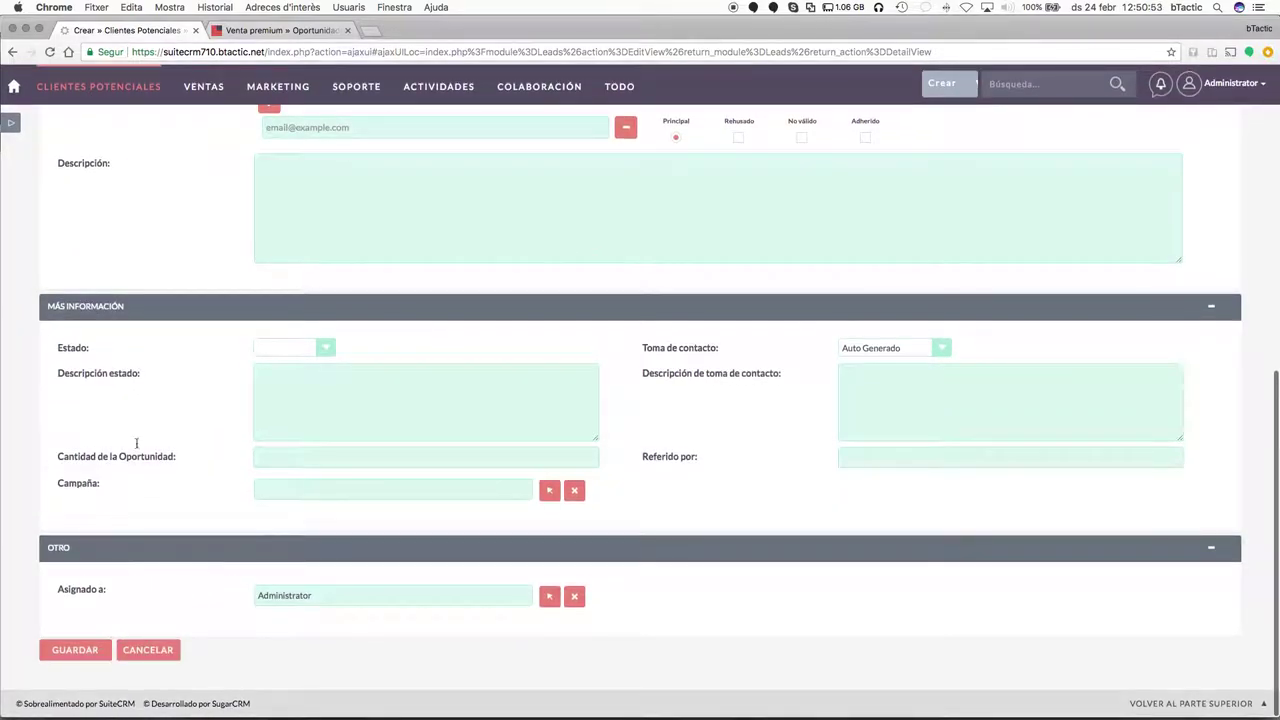
{"action": "scroll", "coordinate": [140, 430], "scroll_direction": "up", "scroll_amount": 10}
Save the new lead and close the opportunity browser tab.
{"action": "left_click", "coordinate": [75, 178]}
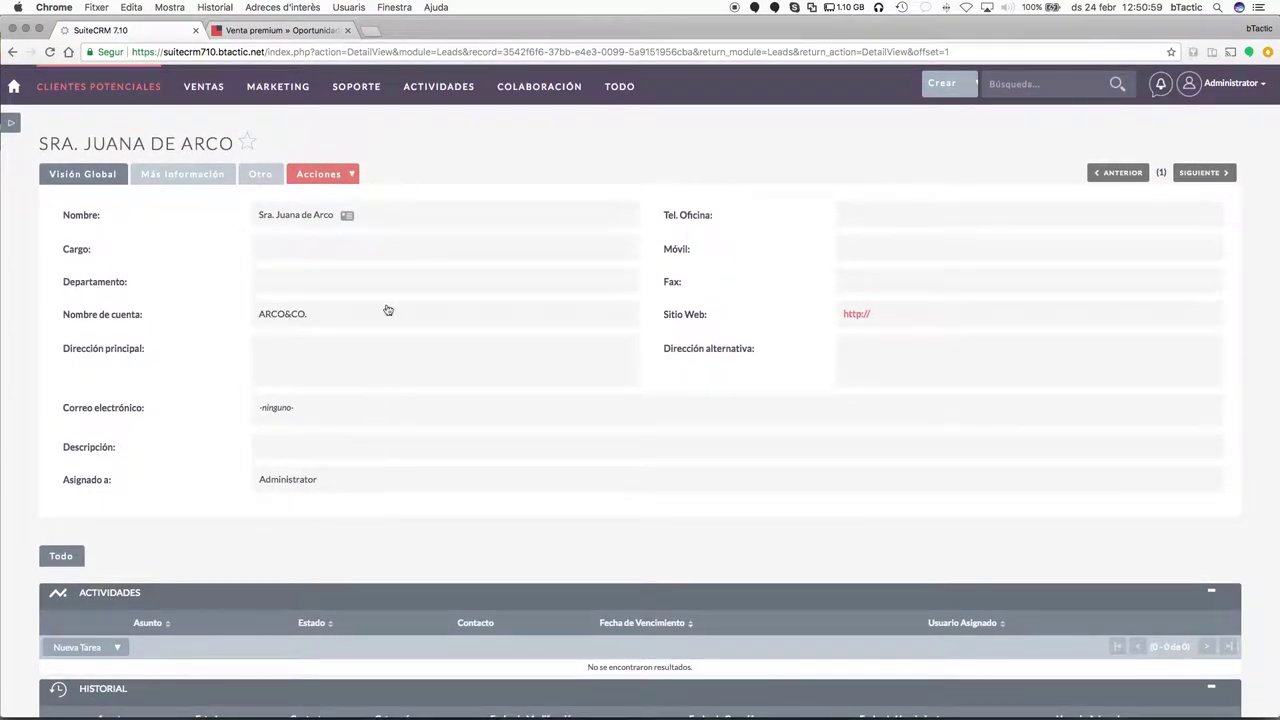
{"action": "left_click", "coordinate": [348, 31]}
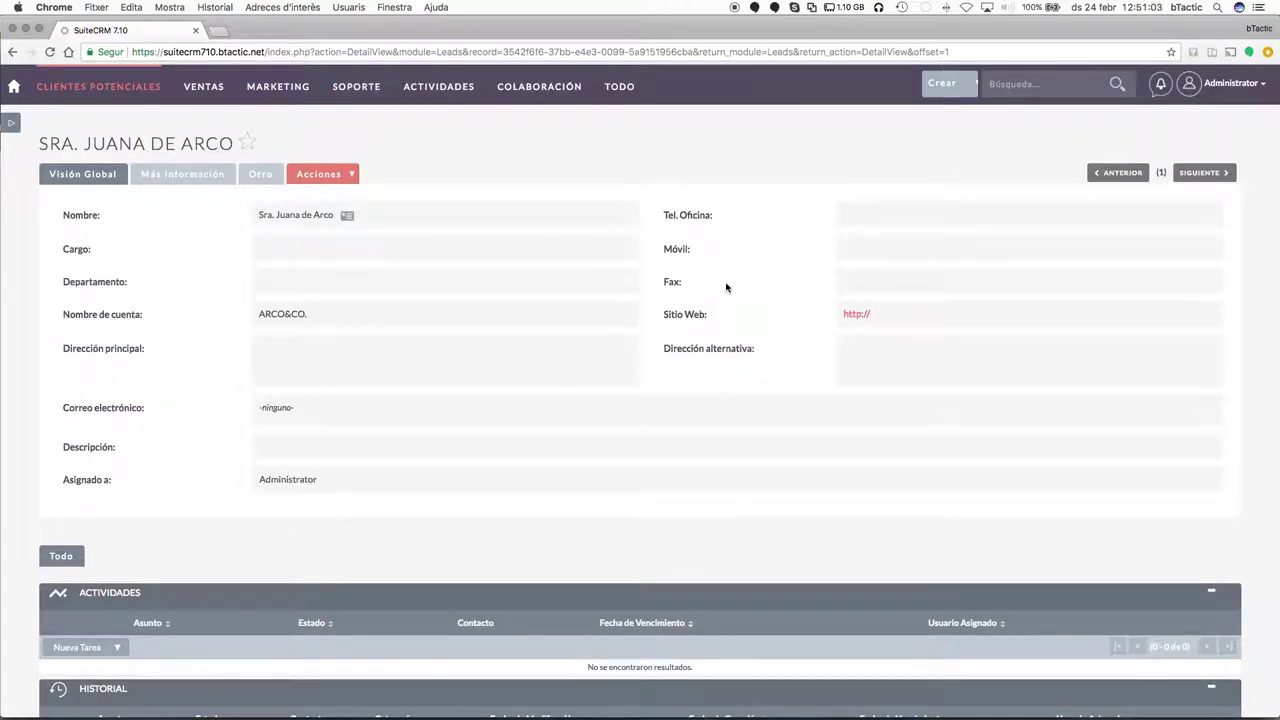
{"action": "left_click", "coordinate": [216, 180]}
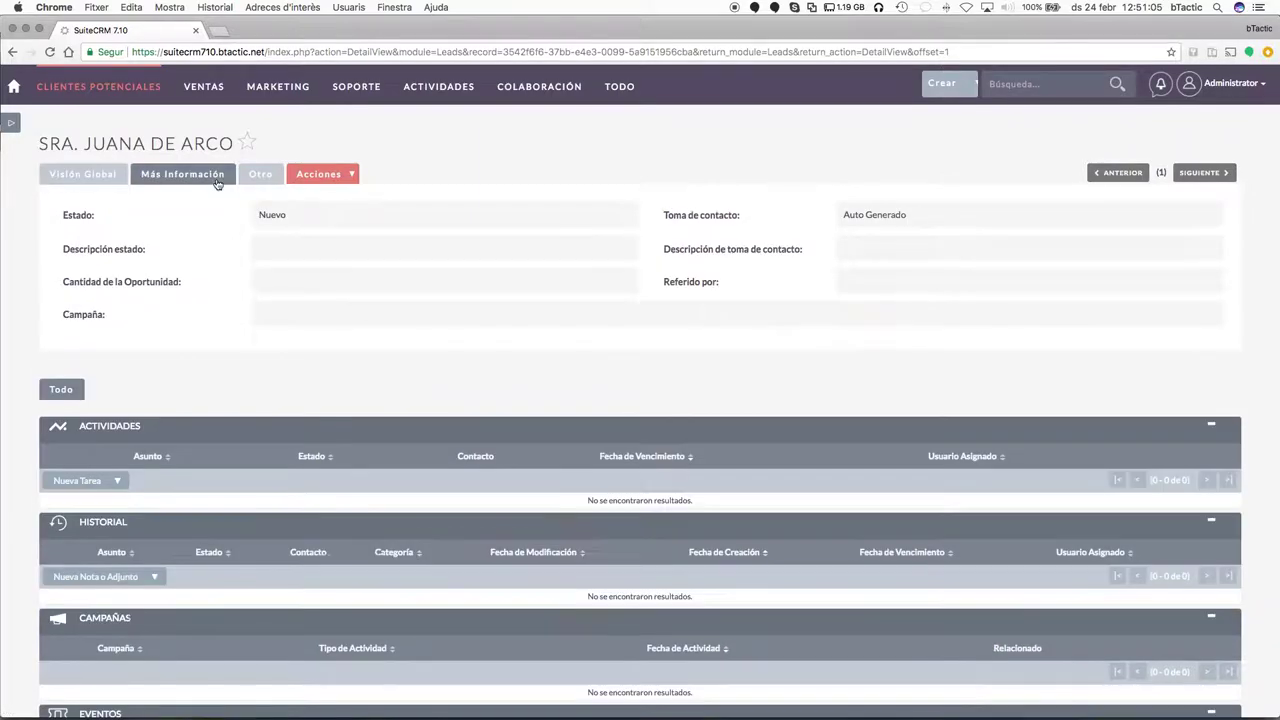
{"action": "left_click", "coordinate": [88, 178]}
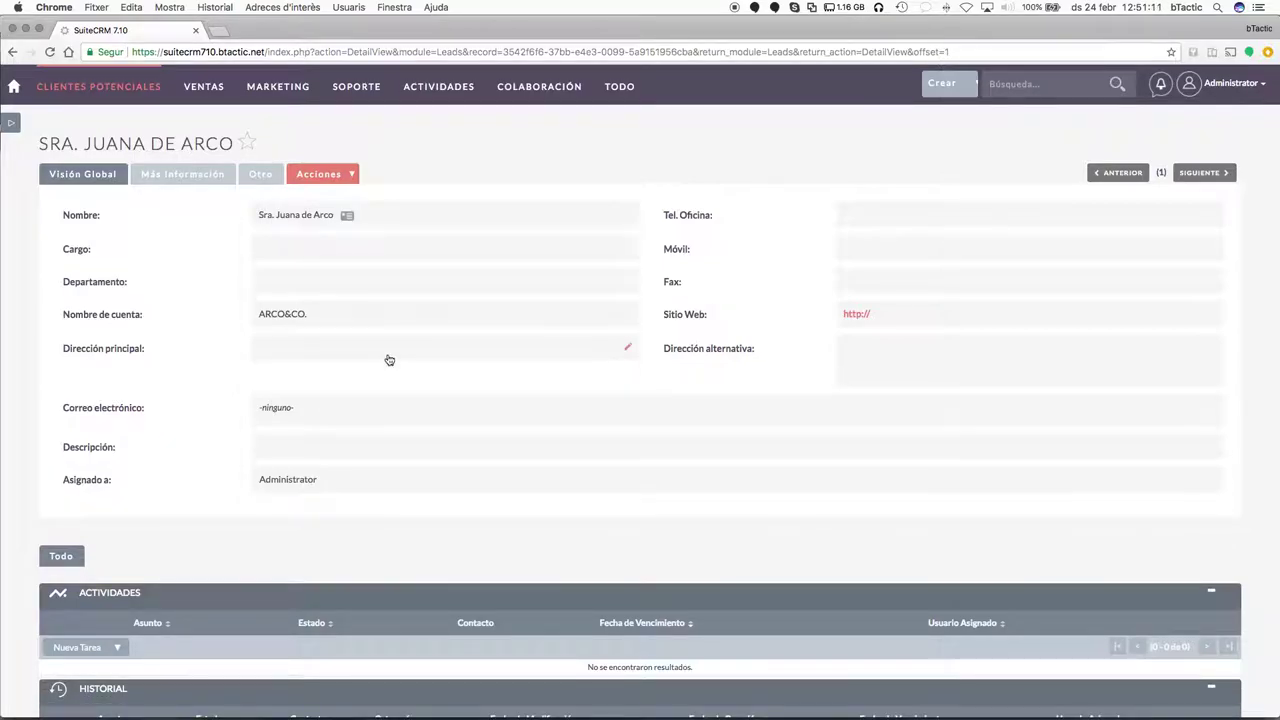
Add the lead's e-mail address inline in the Correo electrónico field.
{"action": "double_click", "coordinate": [344, 408]}
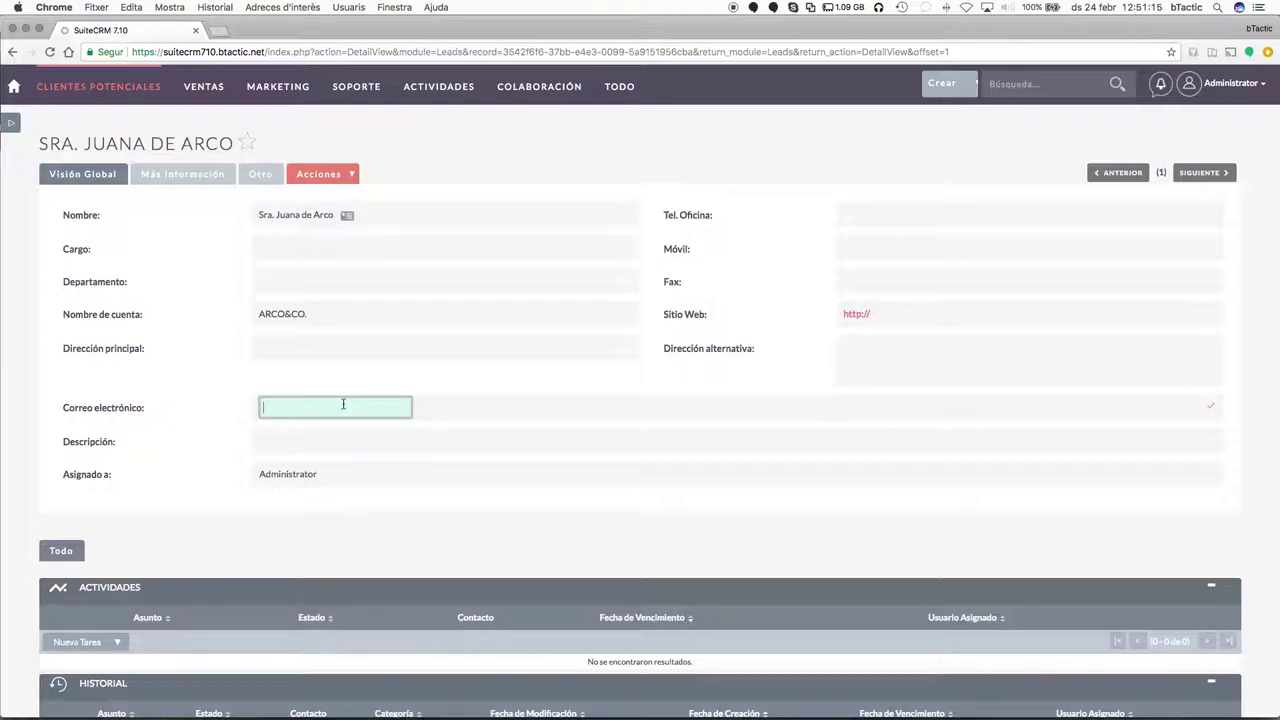
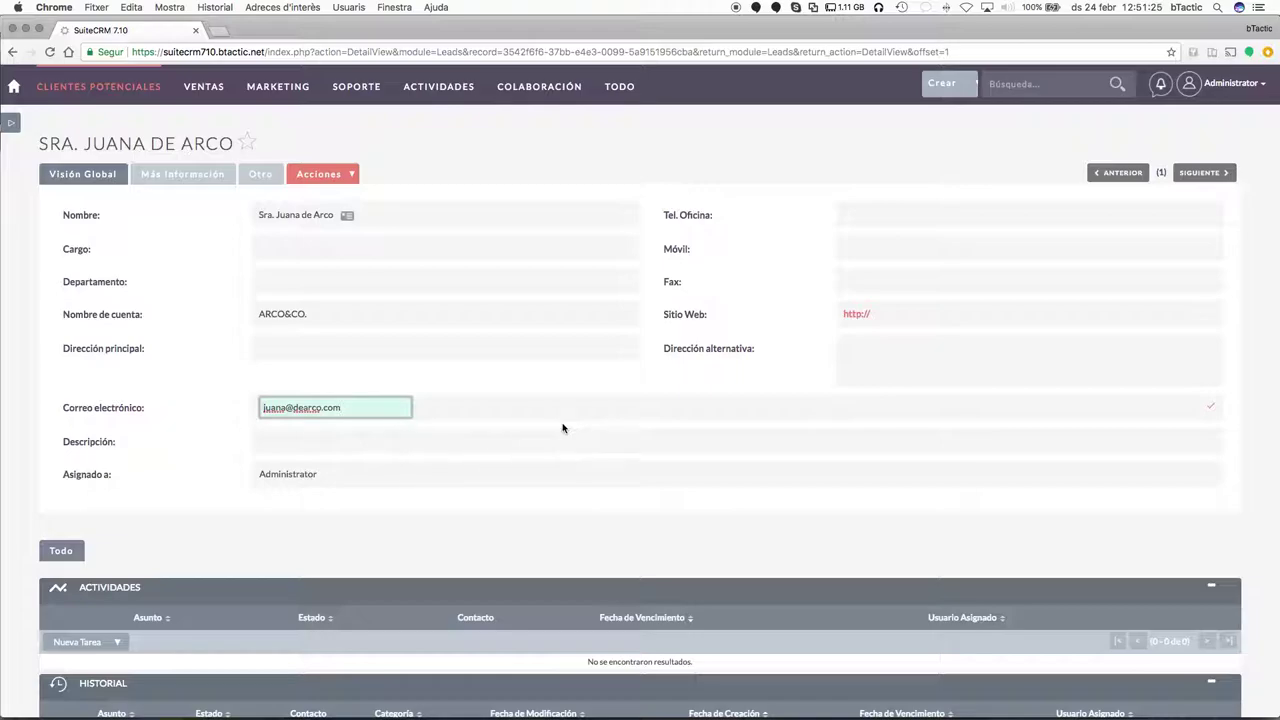
{"action": "scroll", "coordinate": [562, 428], "scroll_direction": "down", "scroll_amount": 1}
{"action": "key", "text": "Return"}
{"action": "scroll", "coordinate": [634, 409], "scroll_direction": "down", "scroll_amount": 4}
{"action": "scroll", "coordinate": [536, 408], "scroll_direction": "up", "scroll_amount": 5}
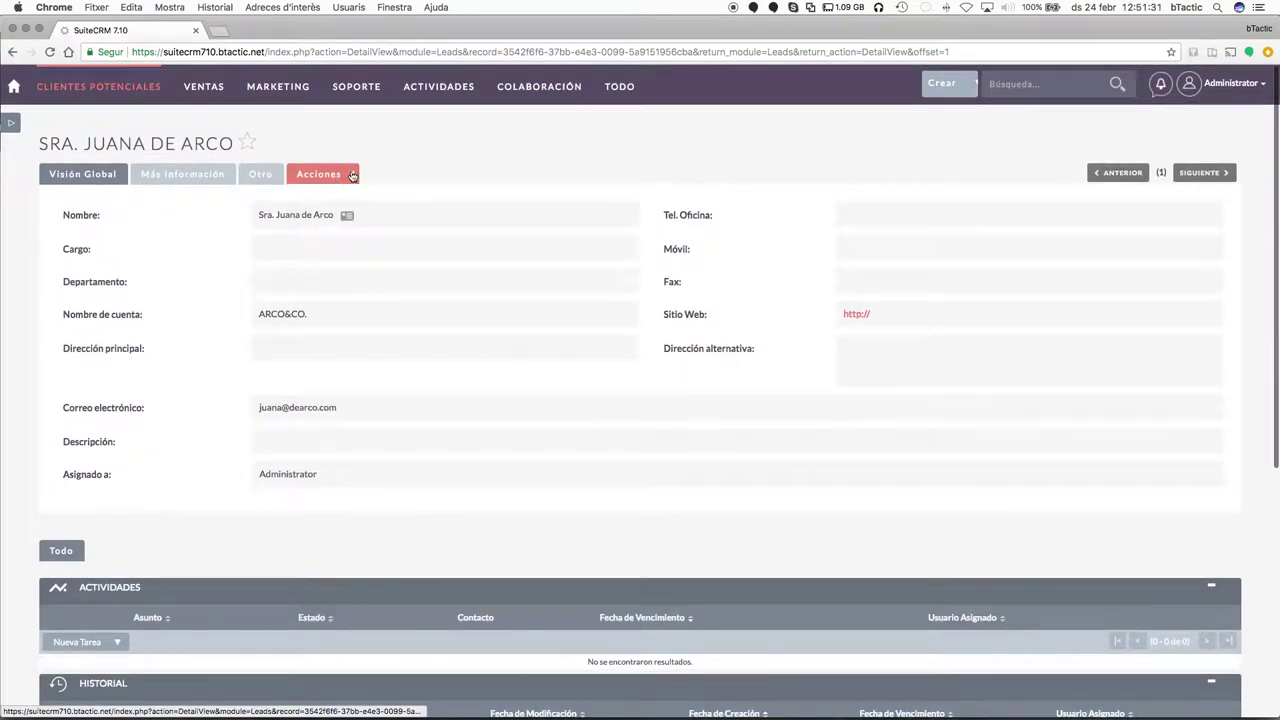
Review the lead's detail page and expand the Nueva Tarea options in Actividades.
{"action": "left_click", "coordinate": [352, 176]}
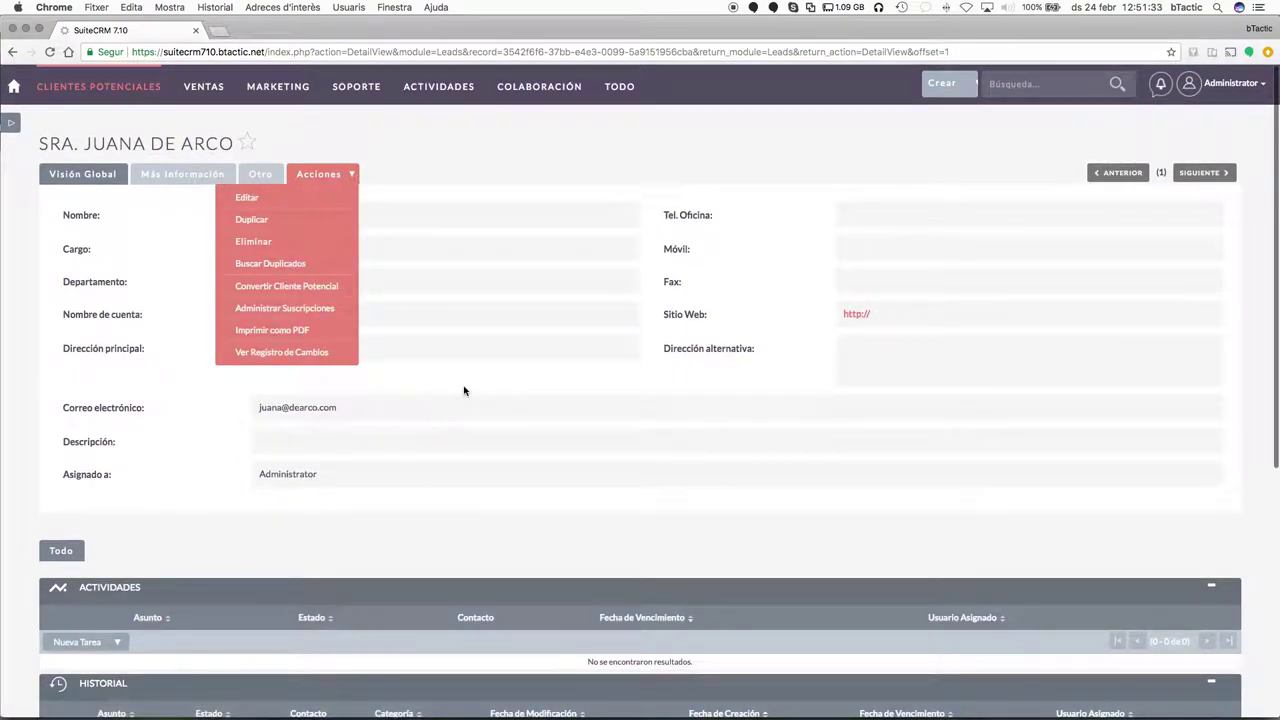
{"action": "scroll", "coordinate": [549, 474], "scroll_direction": "down", "scroll_amount": 5}
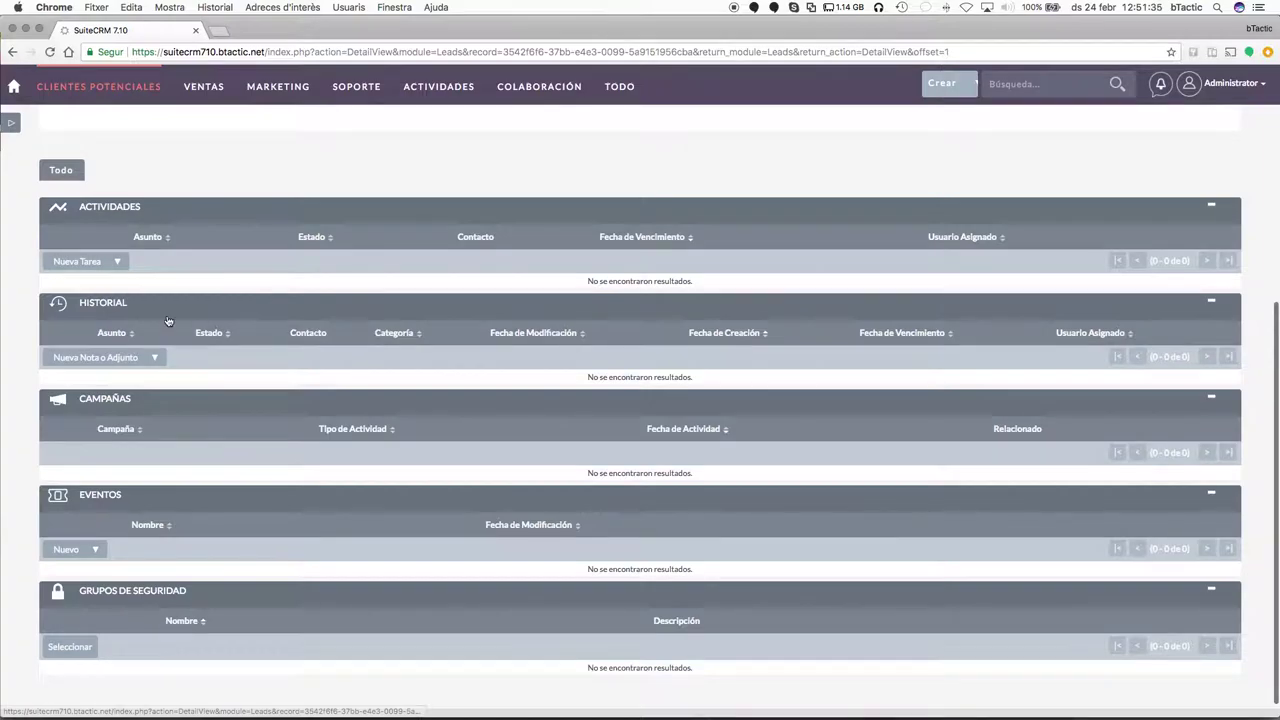
{"action": "scroll", "coordinate": [197, 460], "scroll_direction": "down", "scroll_amount": 1}
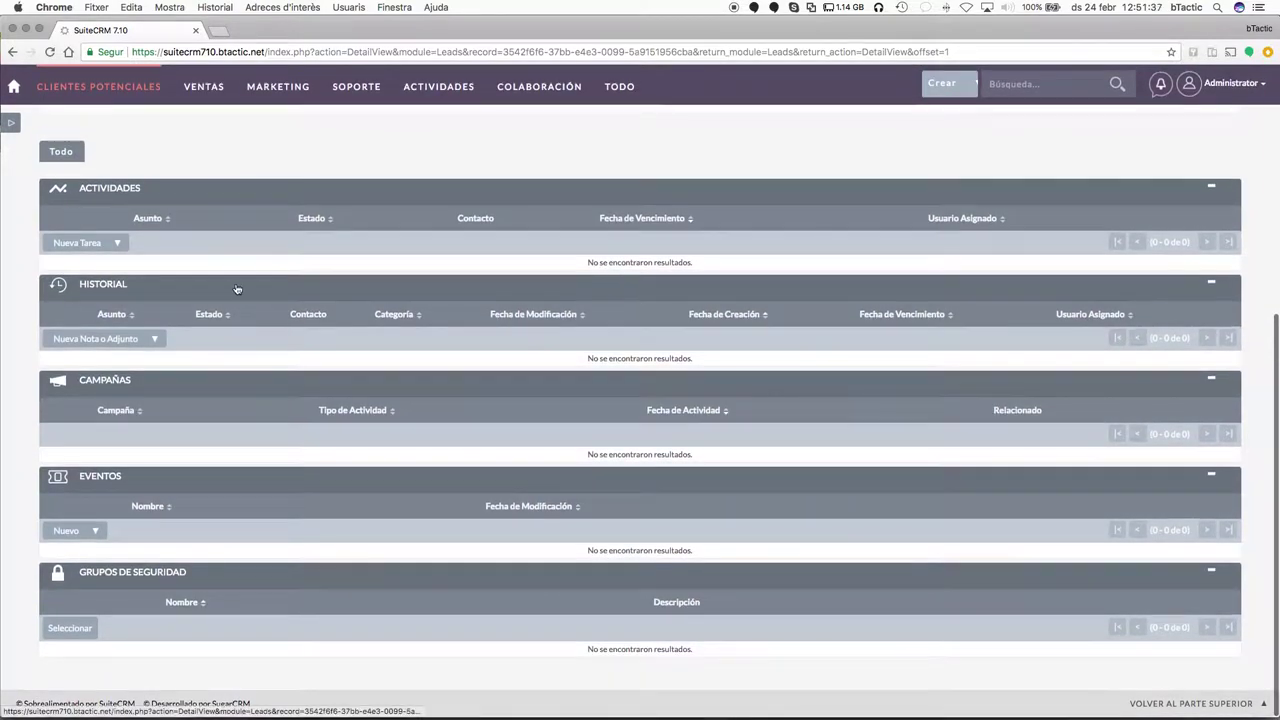
{"action": "scroll", "coordinate": [314, 449], "scroll_direction": "up", "scroll_amount": 2}
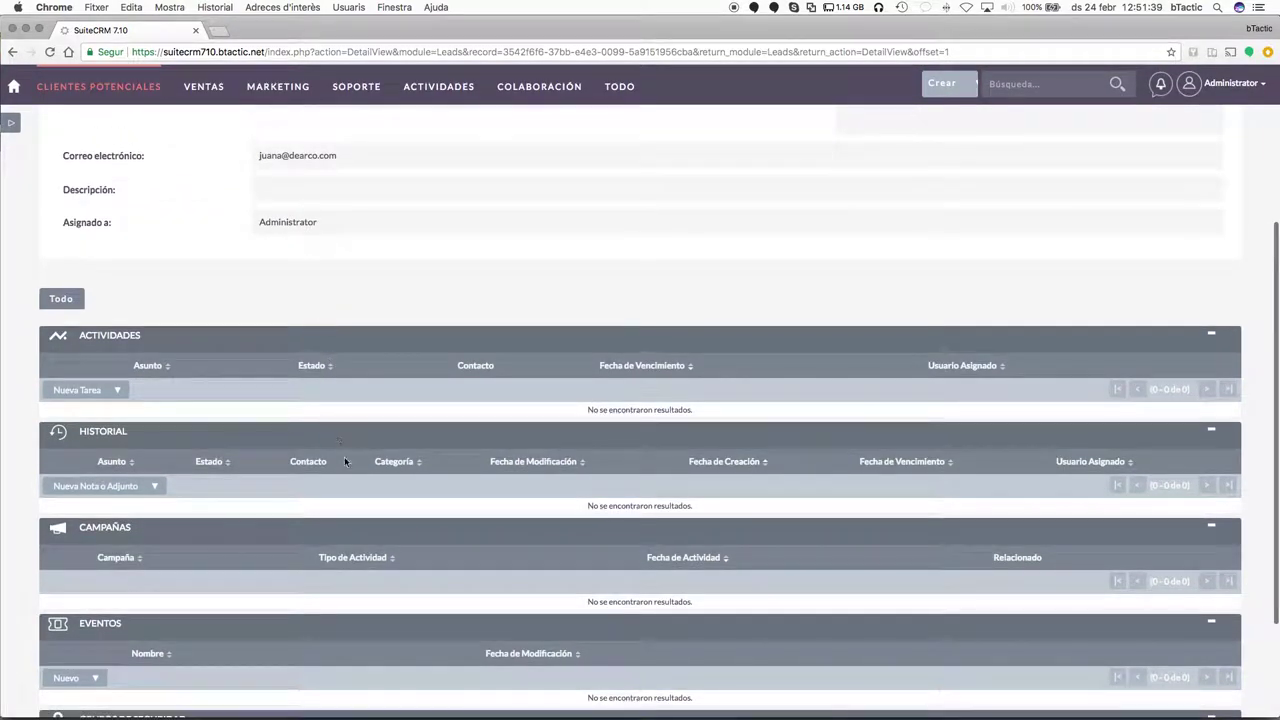
{"action": "scroll", "coordinate": [344, 456], "scroll_direction": "up", "scroll_amount": 3}
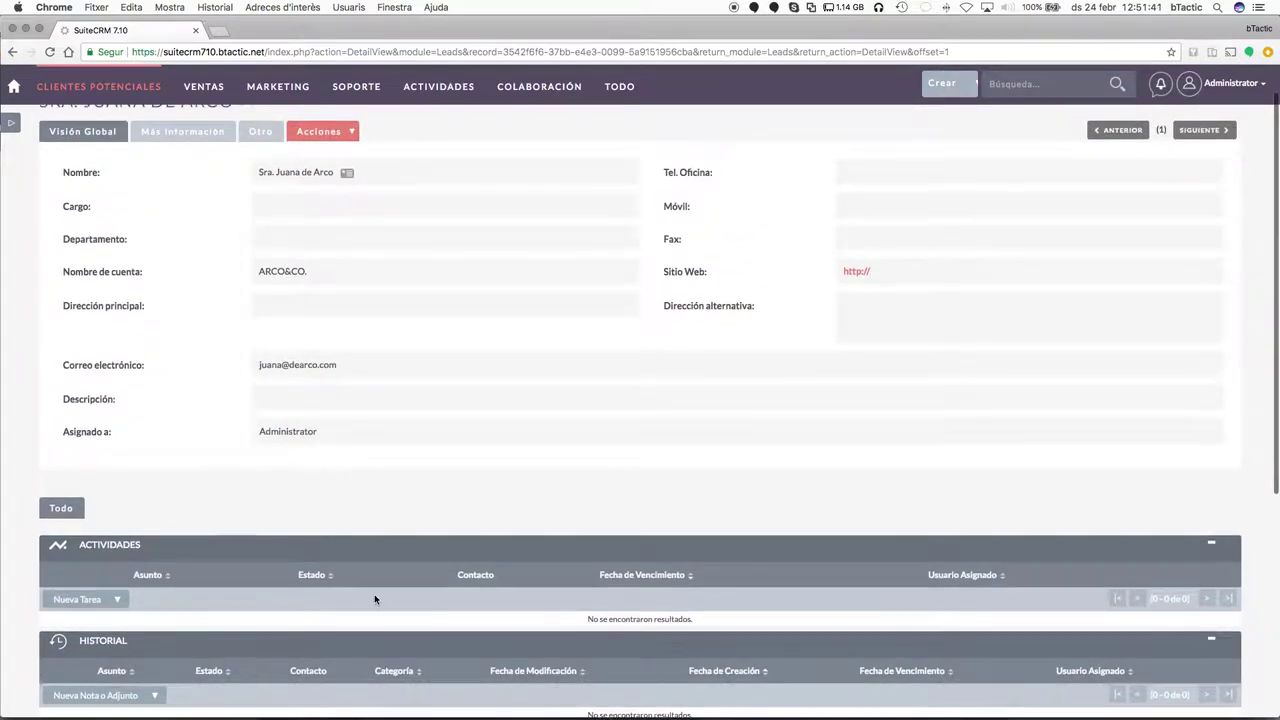
{"action": "scroll", "coordinate": [375, 599], "scroll_direction": "up", "scroll_amount": 1}
{"action": "scroll", "coordinate": [374, 540], "scroll_direction": "down", "scroll_amount": 6}
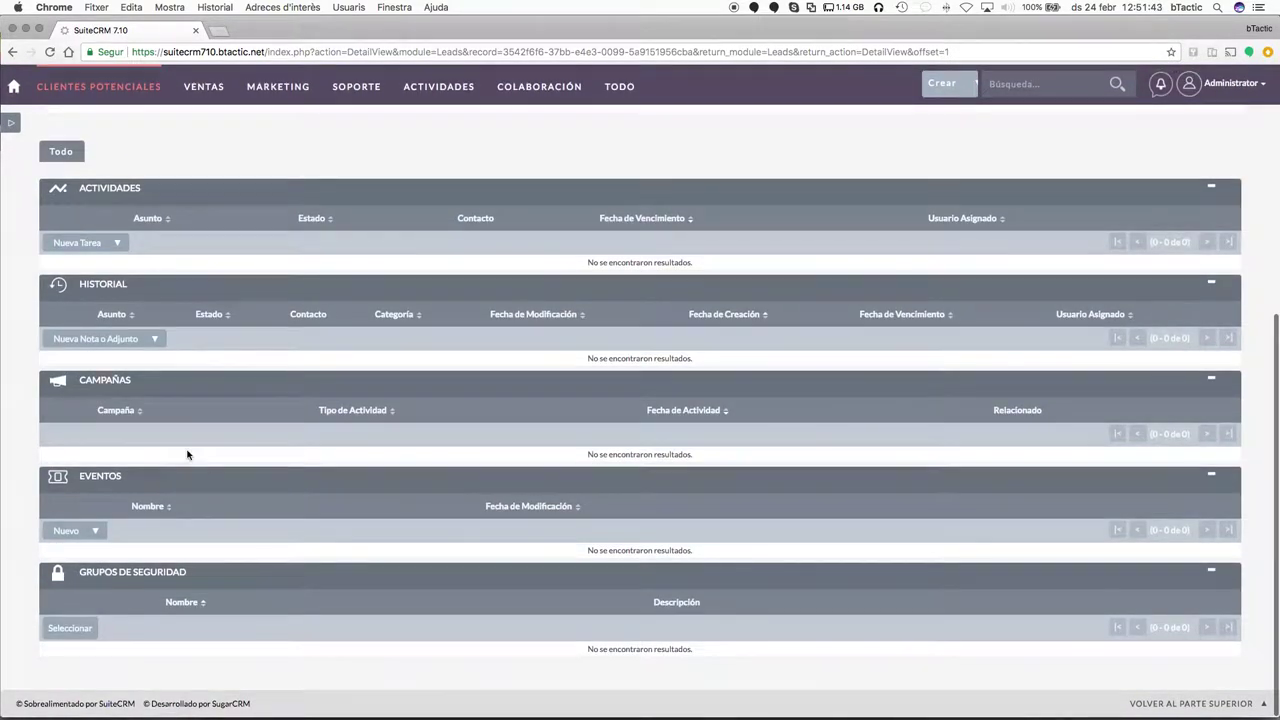
{"action": "left_click", "coordinate": [117, 245]}
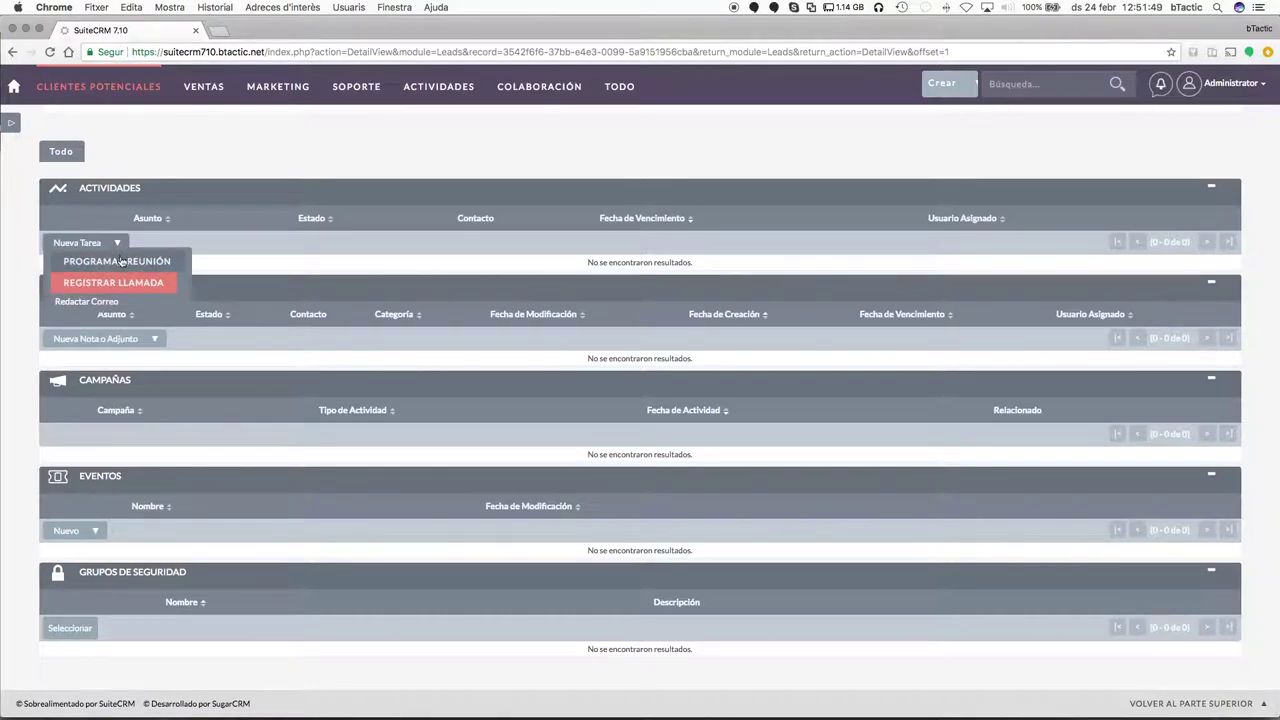
Look over the inline Programar Reunión form, then return to Clientes Potenciales without saving.
{"action": "left_click", "coordinate": [121, 262]}
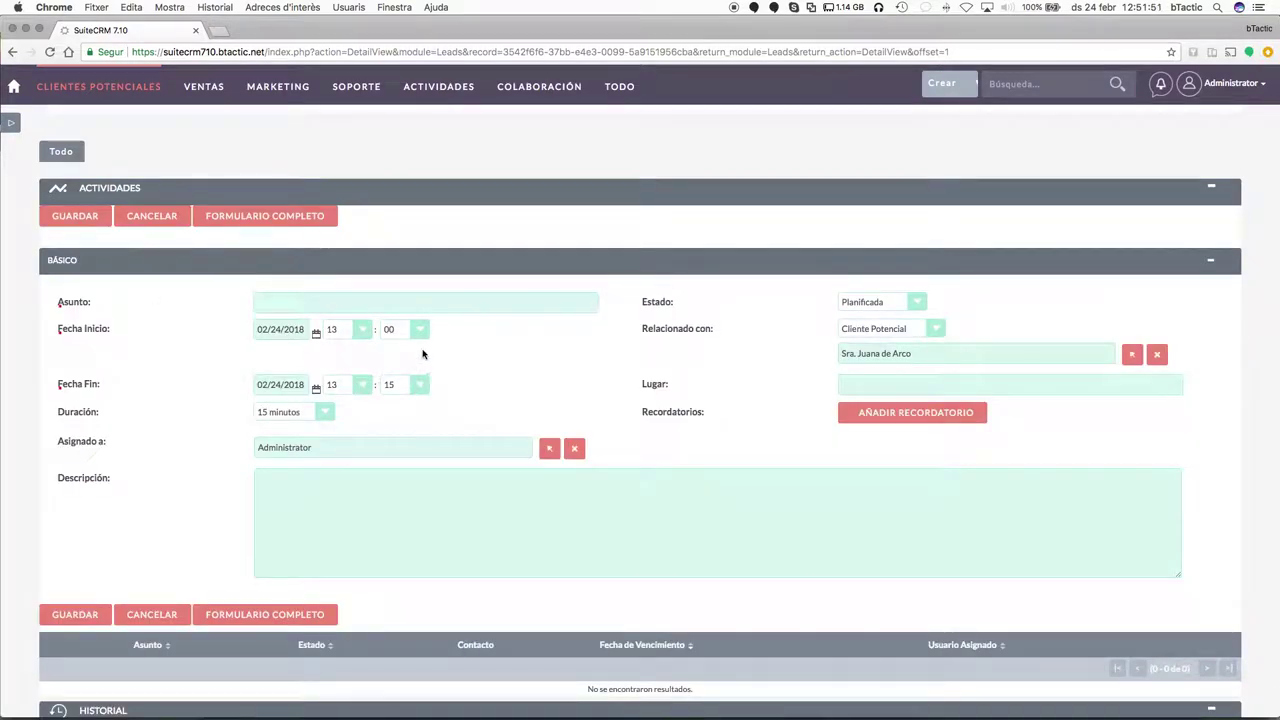
{"action": "scroll", "coordinate": [457, 434], "scroll_direction": "down", "scroll_amount": 5}
{"action": "scroll", "coordinate": [457, 434], "scroll_direction": "down", "scroll_amount": 2}
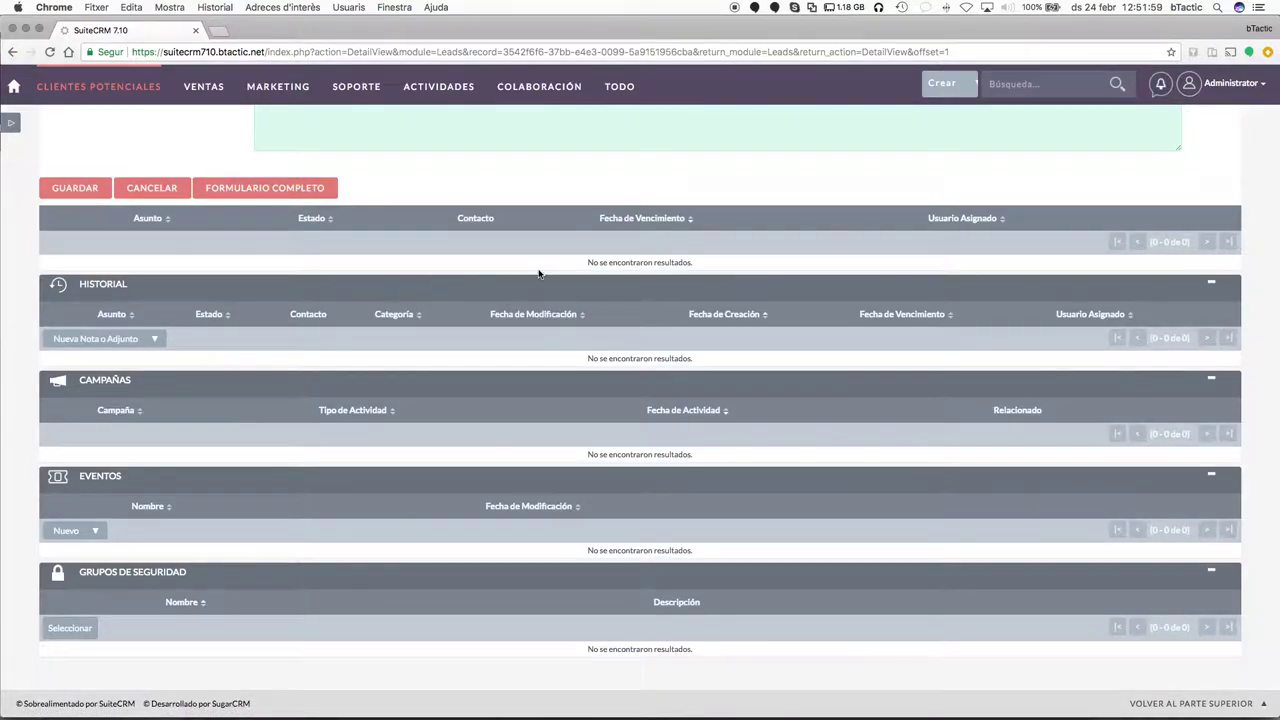
{"action": "scroll", "coordinate": [537, 271], "scroll_direction": "up", "scroll_amount": 5}
{"action": "scroll", "coordinate": [450, 320], "scroll_direction": "down", "scroll_amount": 2}
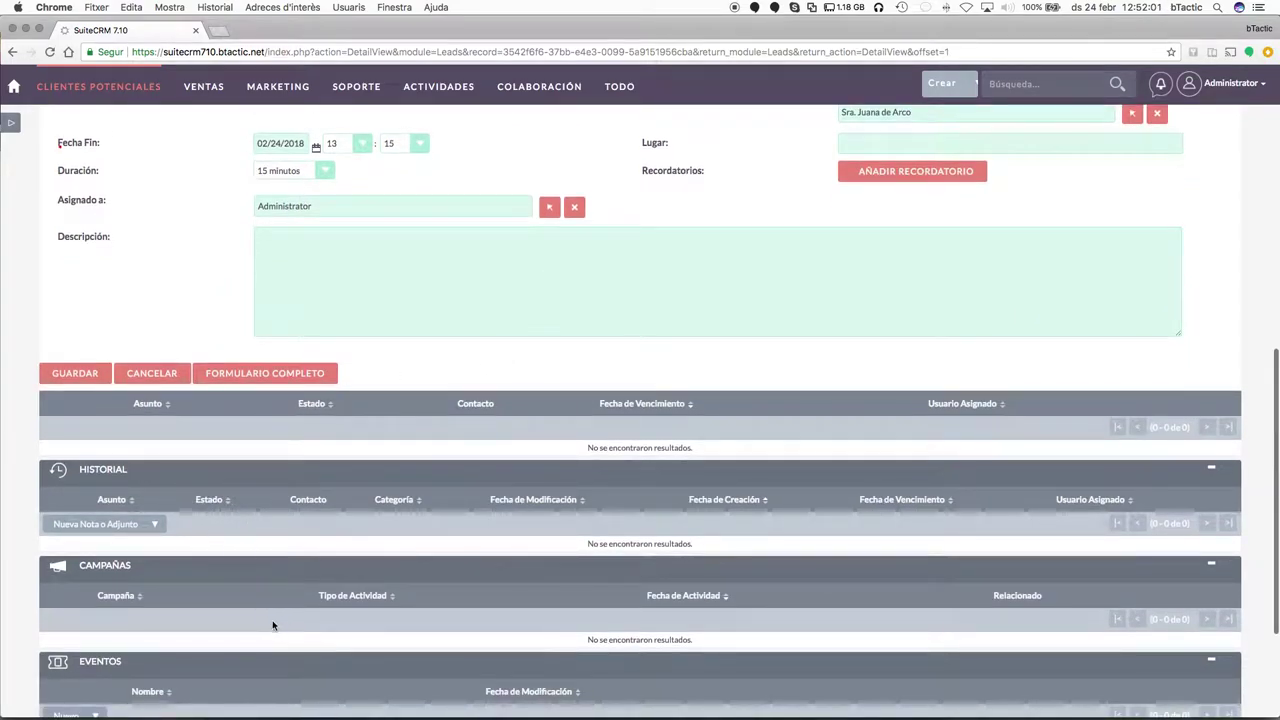
{"action": "scroll", "coordinate": [414, 490], "scroll_direction": "down", "scroll_amount": 4}
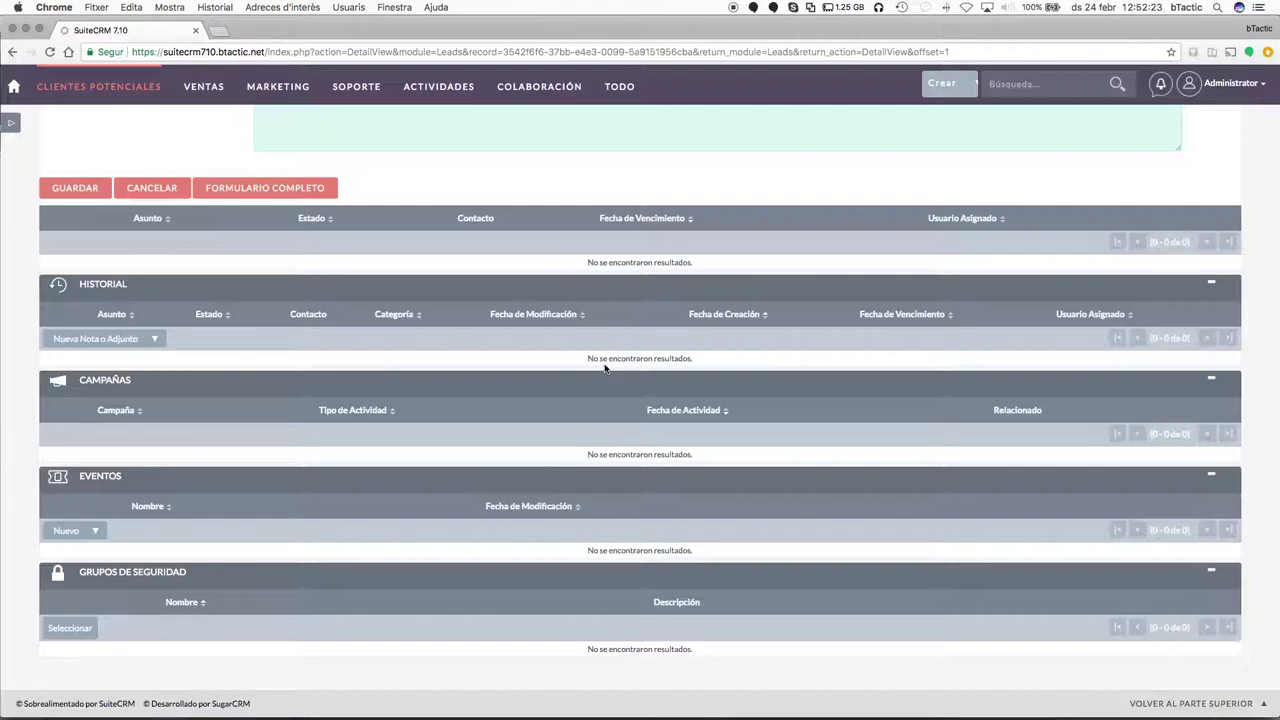
{"action": "scroll", "coordinate": [530, 349], "scroll_direction": "down", "scroll_amount": 3}
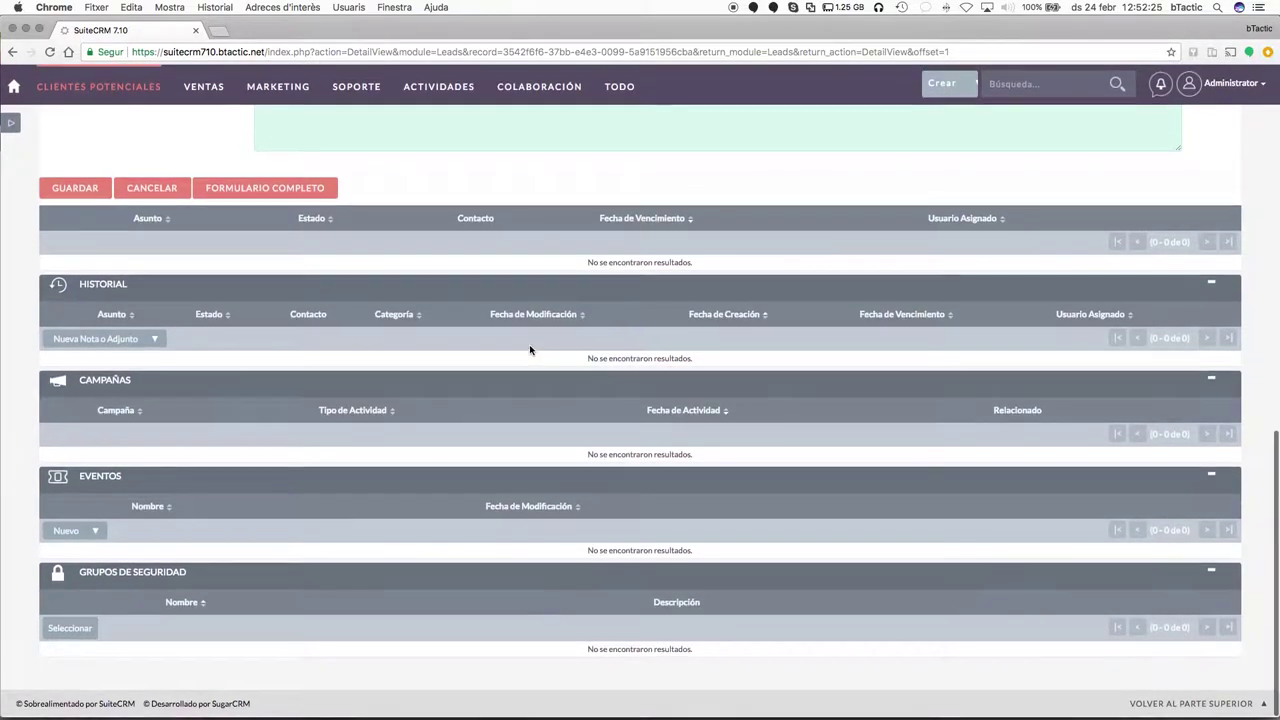
{"action": "scroll", "coordinate": [530, 349], "scroll_direction": "up", "scroll_amount": 10}
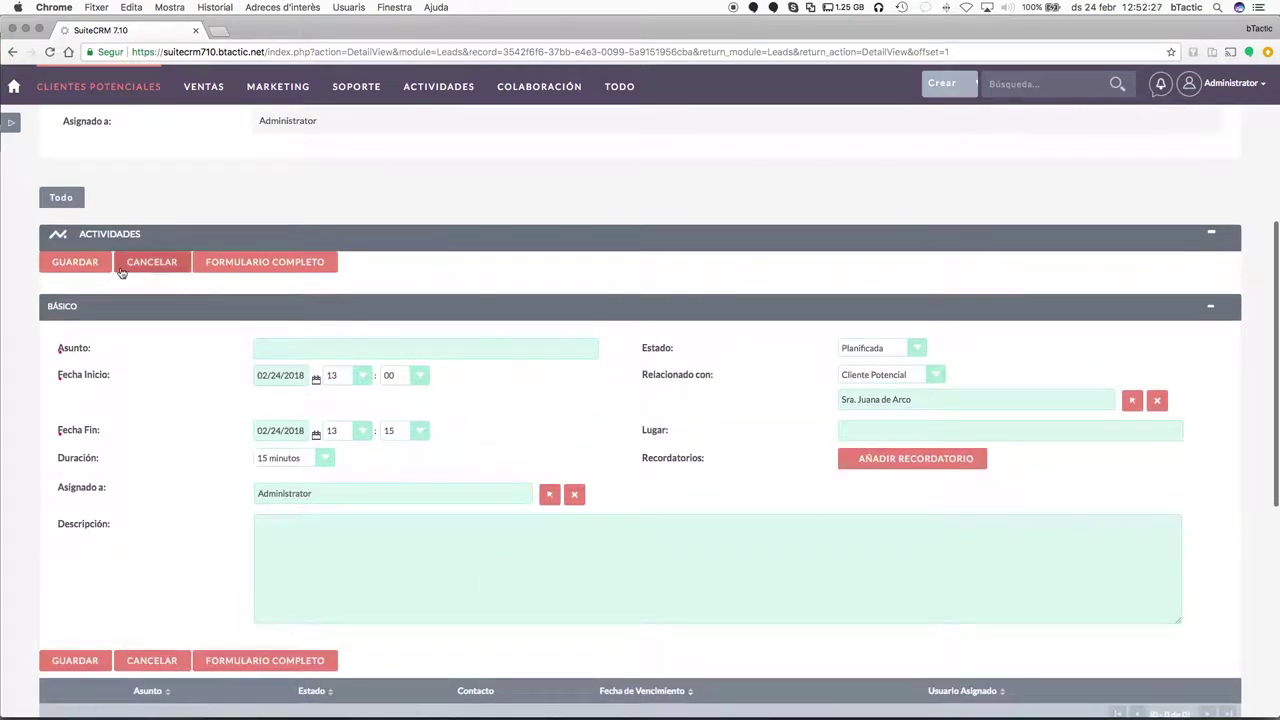
{"action": "scroll", "coordinate": [380, 277], "scroll_direction": "up", "scroll_amount": 5}
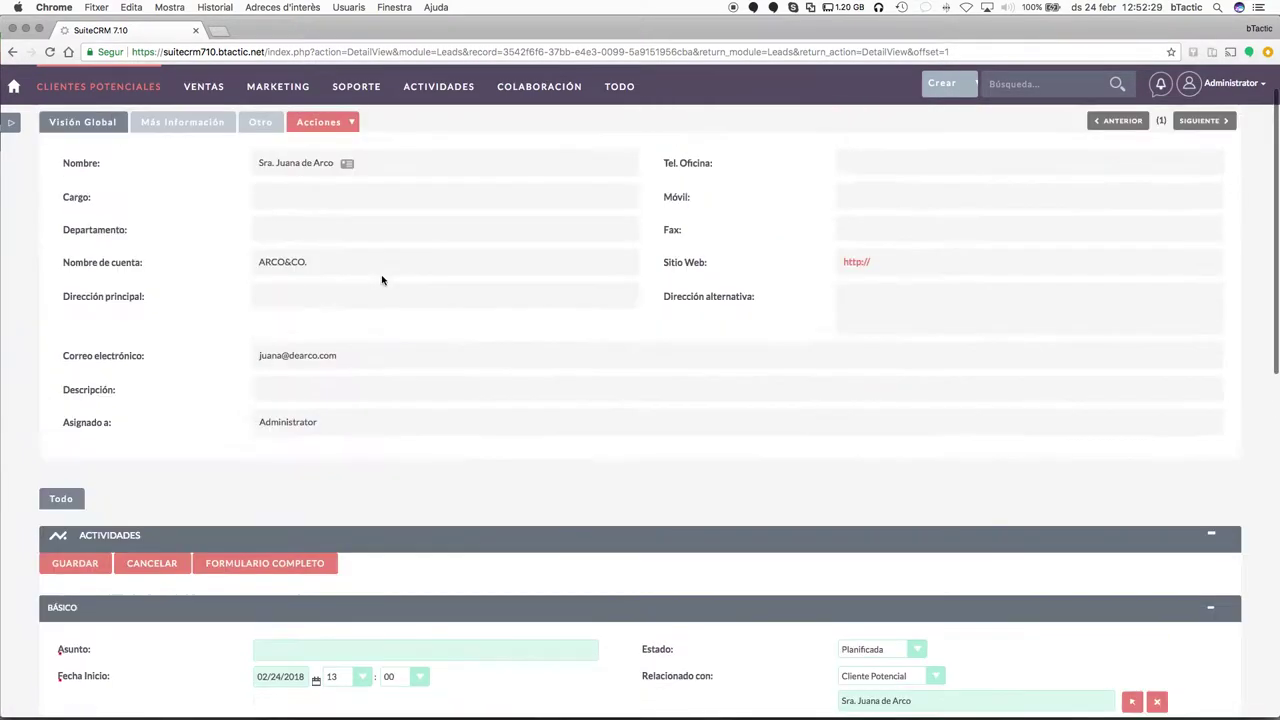
{"action": "left_click", "coordinate": [129, 97]}
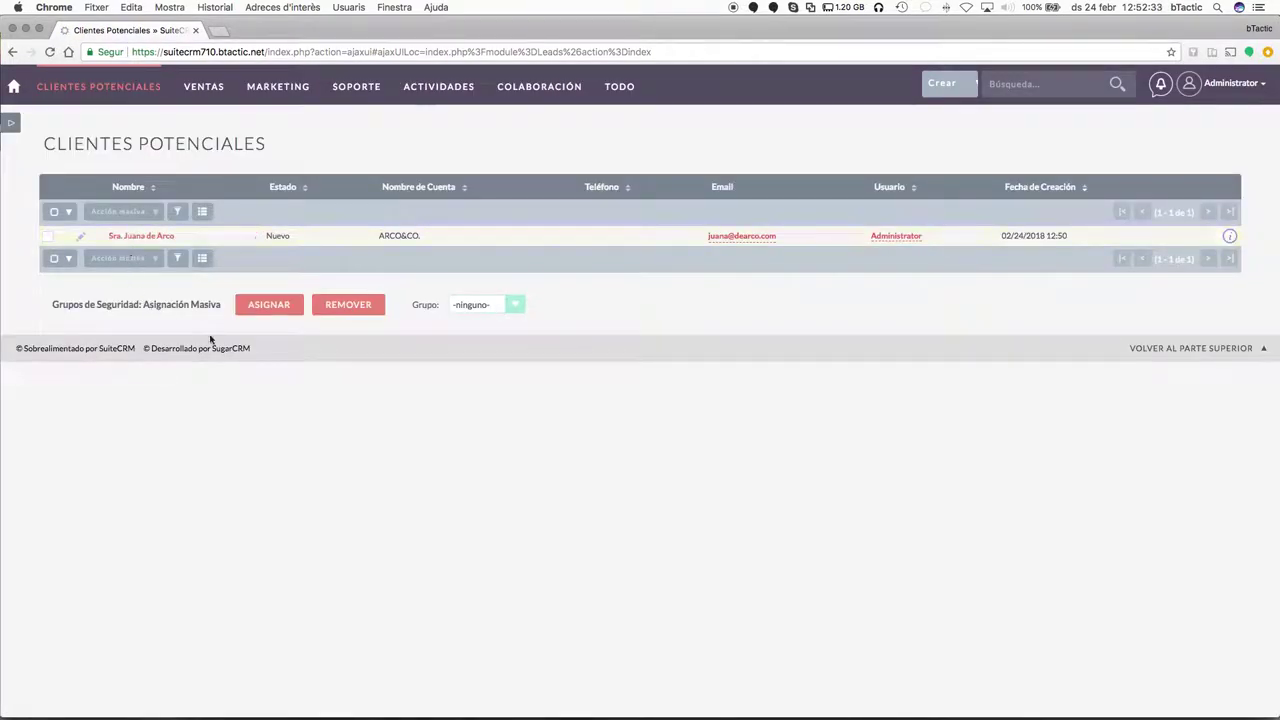
Move Toma de contacto into the leads list's displayed columns and save the layout.
{"action": "left_click", "coordinate": [201, 211]}
{"action": "scroll", "coordinate": [574, 486], "scroll_direction": "down", "scroll_amount": 1}
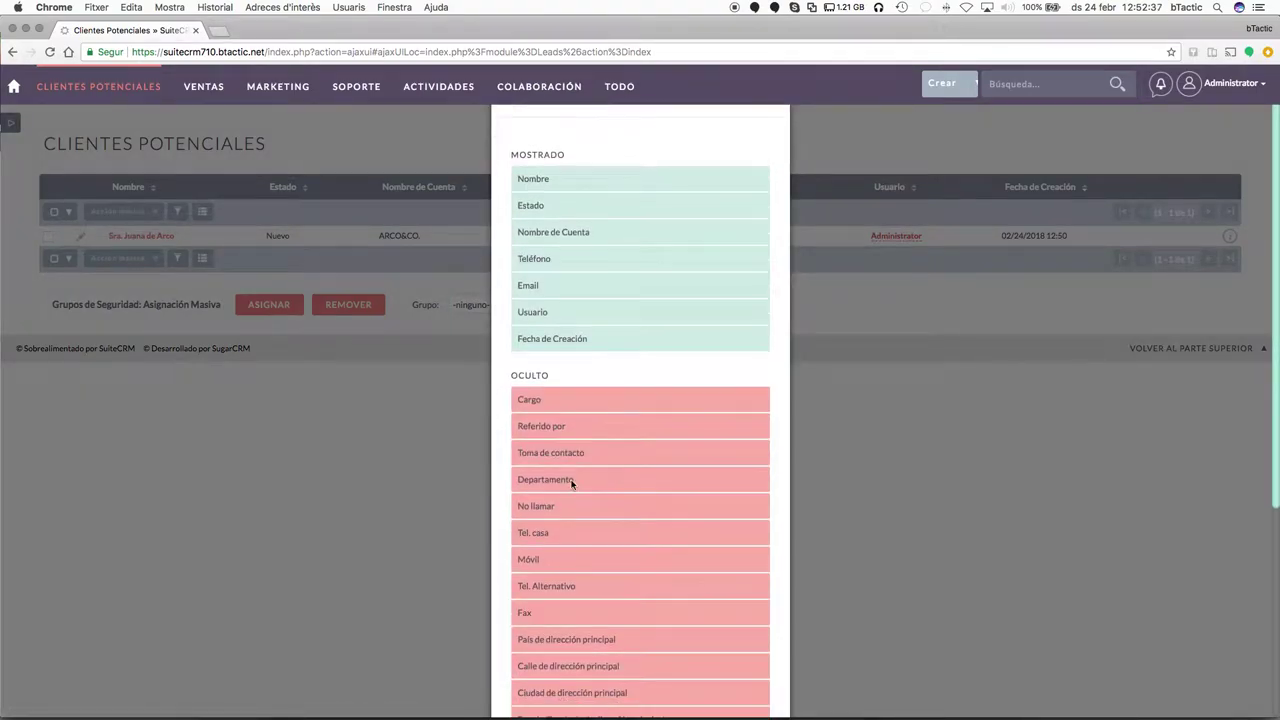
{"action": "left_click_drag", "start_coordinate": [552, 452], "coordinate": [567, 311]}
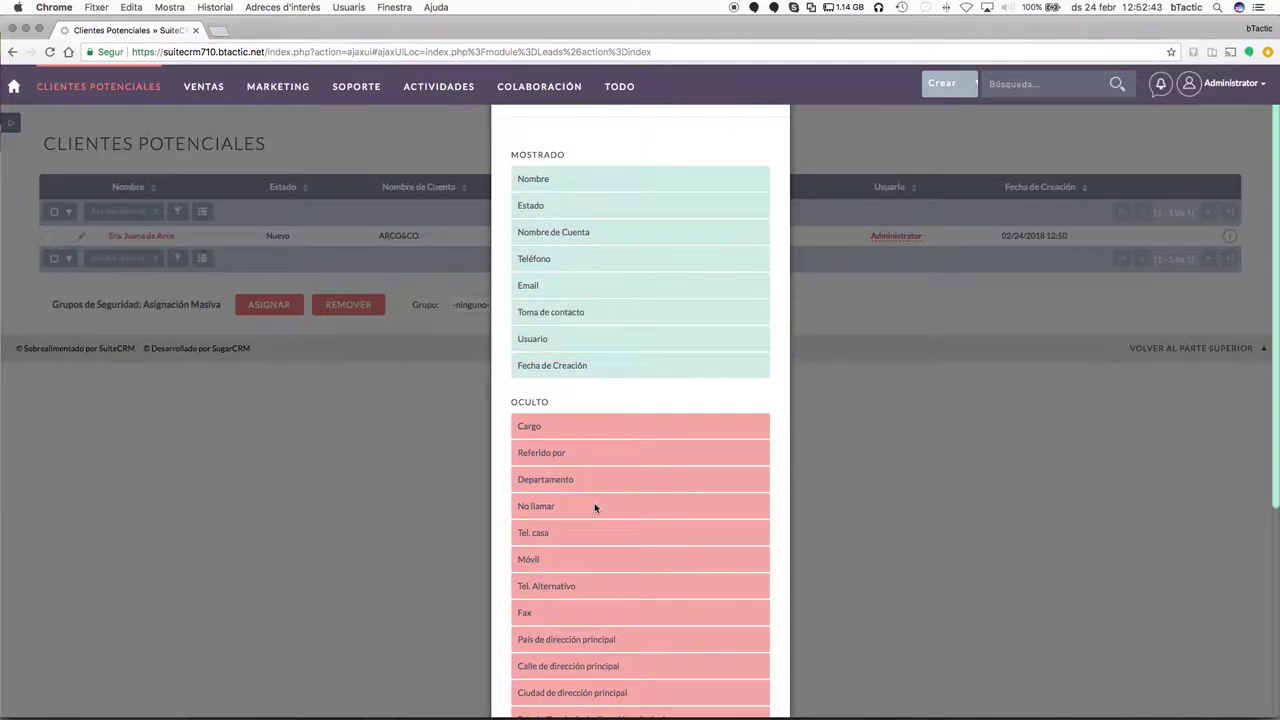
{"action": "scroll", "coordinate": [594, 507], "scroll_direction": "down", "scroll_amount": 5}
{"action": "left_click", "coordinate": [697, 676]}
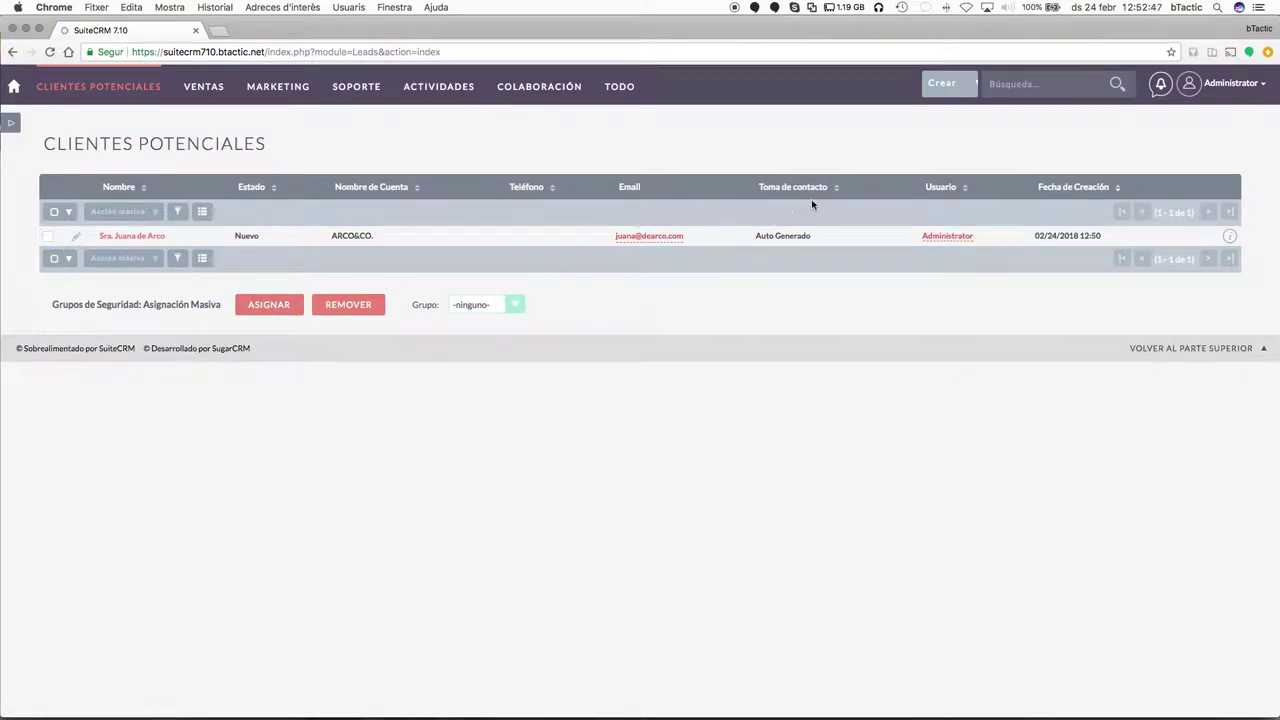
{"action": "left_click", "coordinate": [177, 211]}
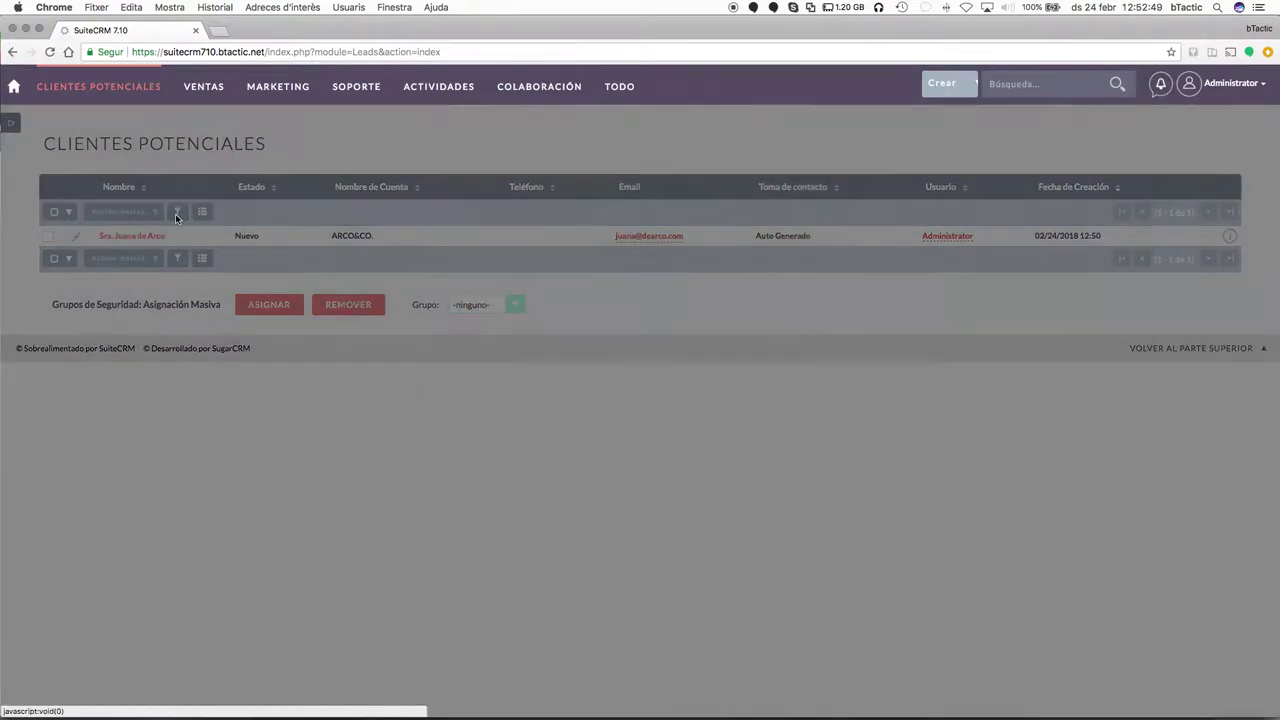
{"action": "scroll", "coordinate": [683, 428], "scroll_direction": "down", "scroll_amount": 6}
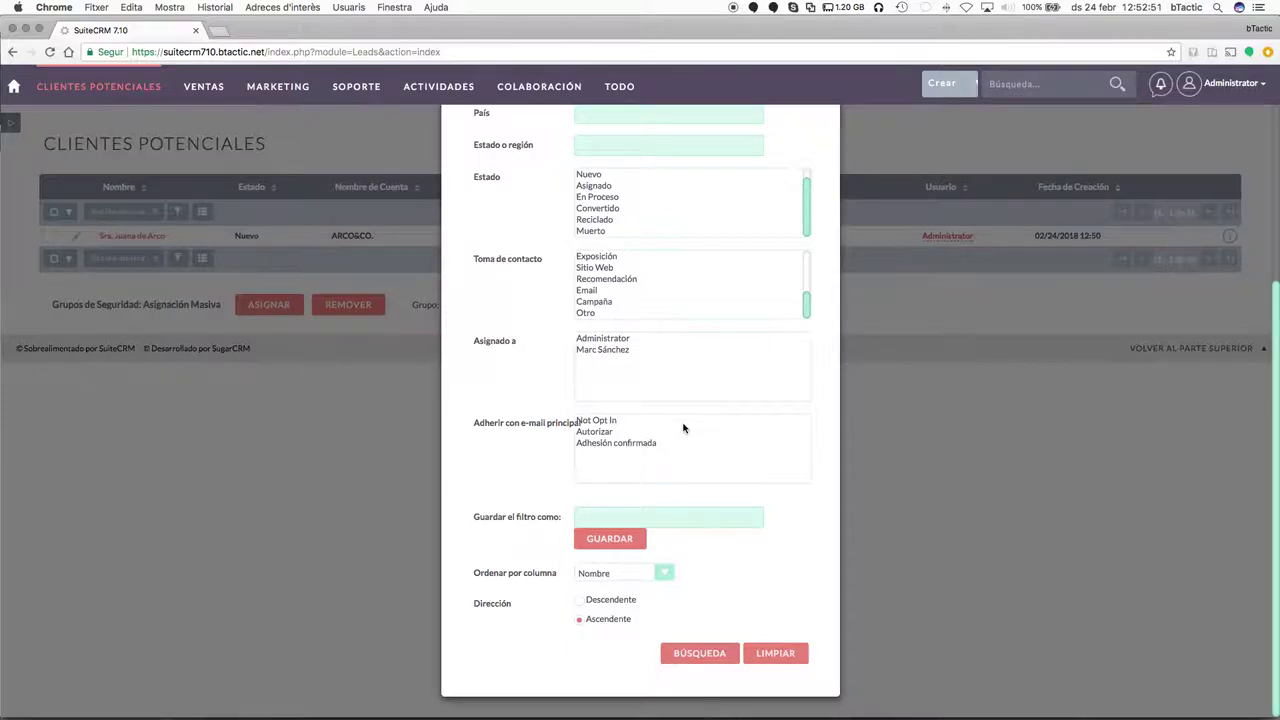
{"action": "scroll", "coordinate": [683, 428], "scroll_direction": "up", "scroll_amount": 6}
{"action": "left_click", "coordinate": [530, 141]}
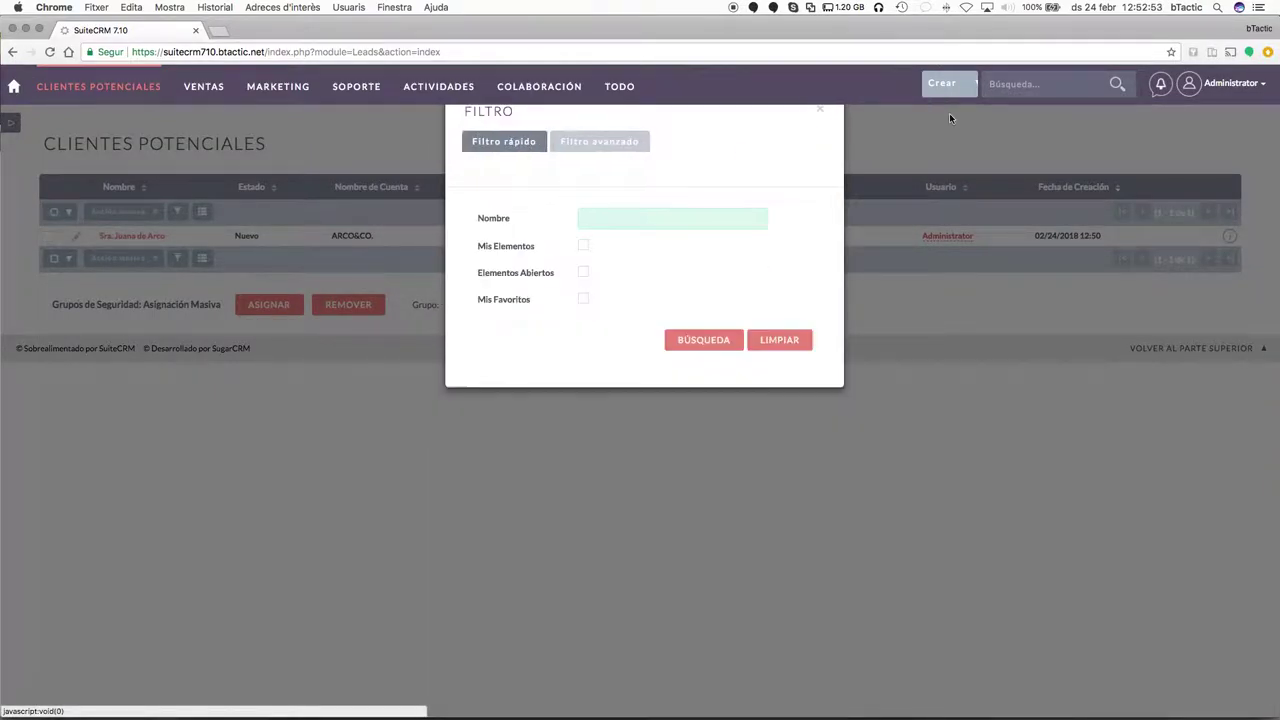
{"action": "left_click", "coordinate": [820, 109]}
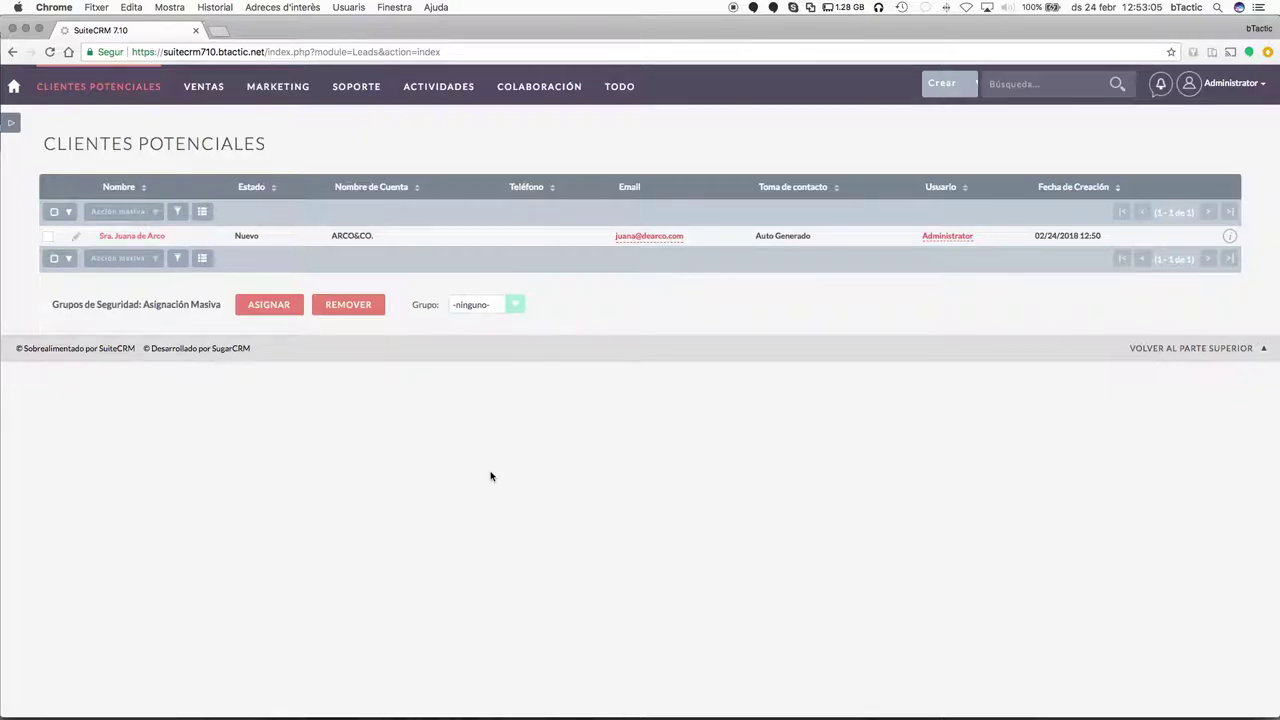
{"action": "mouse_move", "coordinate": [268, 86]}
{"action": "mouse_move", "coordinate": [208, 94]}
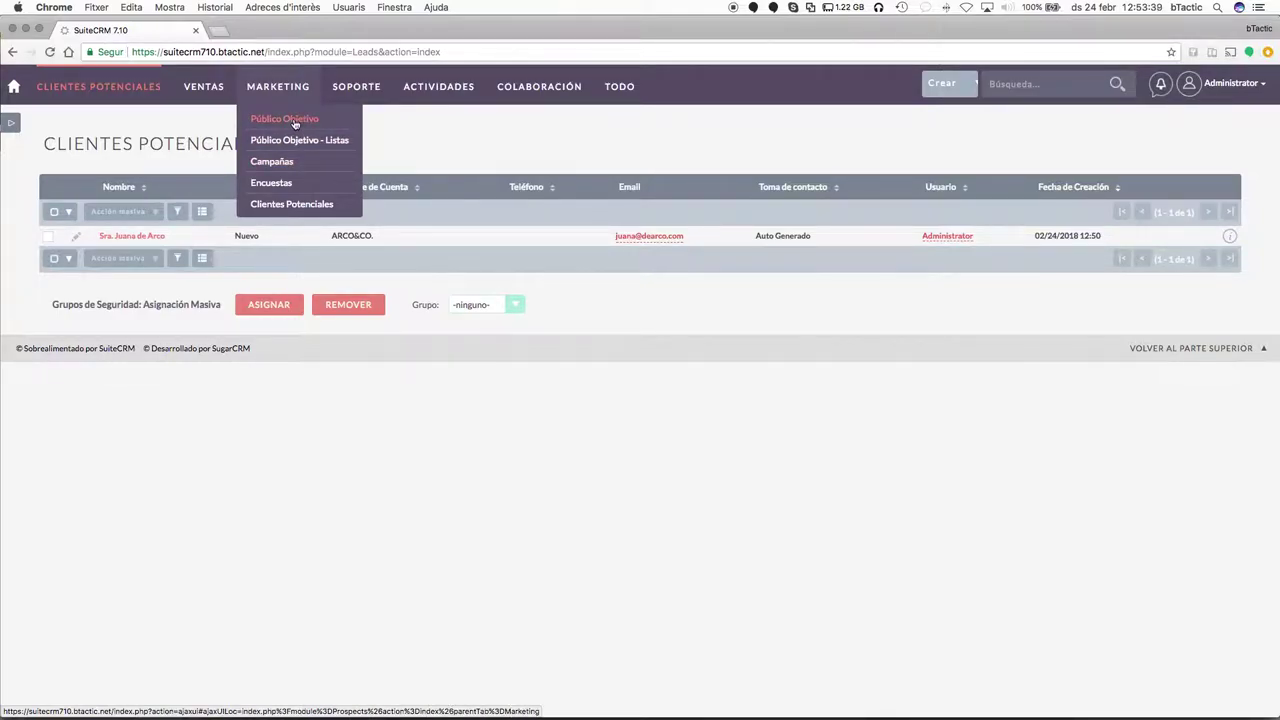
Open Marketing > Público Objetivo to display the empty targets list.
{"action": "left_click", "coordinate": [295, 123]}
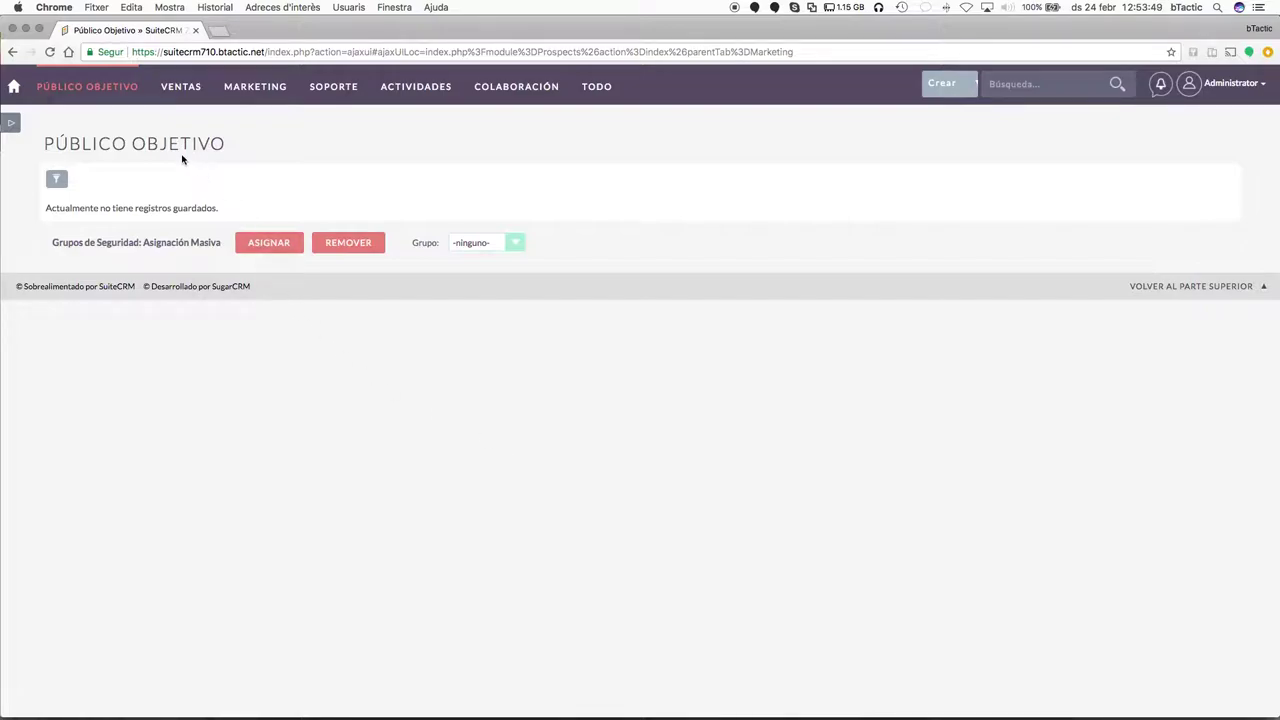
{"action": "mouse_move", "coordinate": [125, 95]}
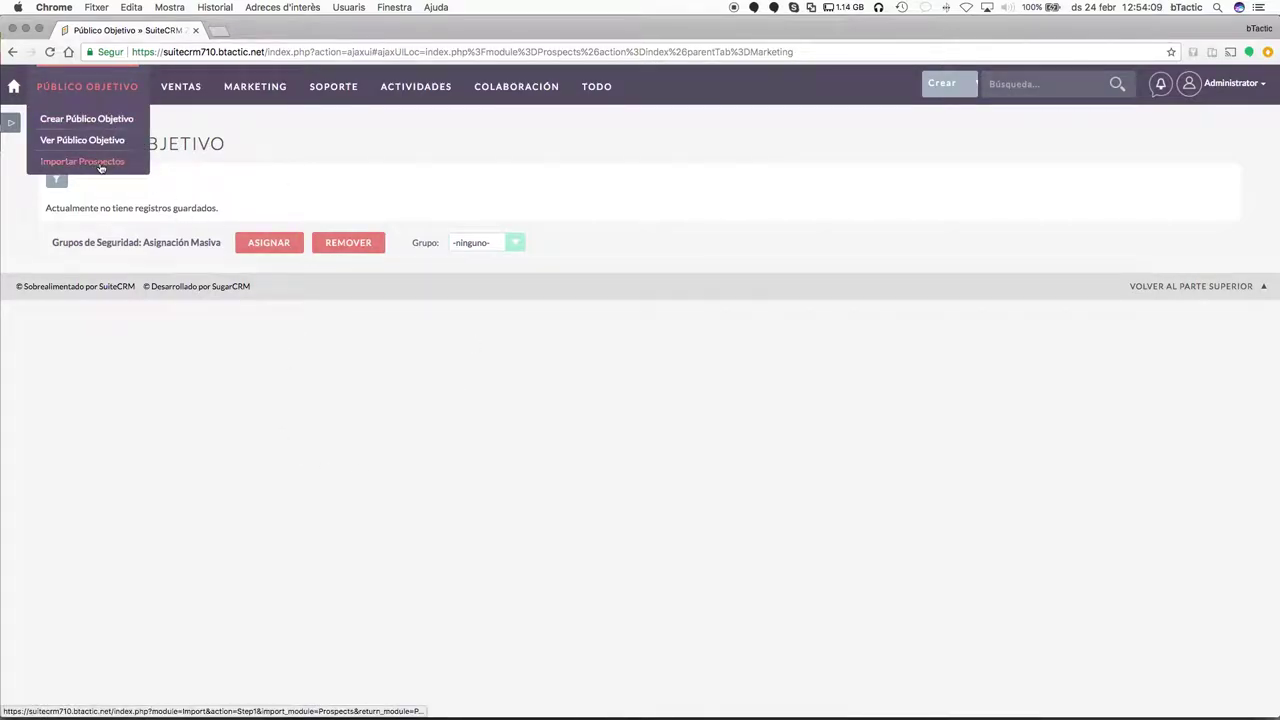
Launch Importar Prospectos and leave its file-upload step with no file chosen.
{"action": "left_click", "coordinate": [102, 168]}
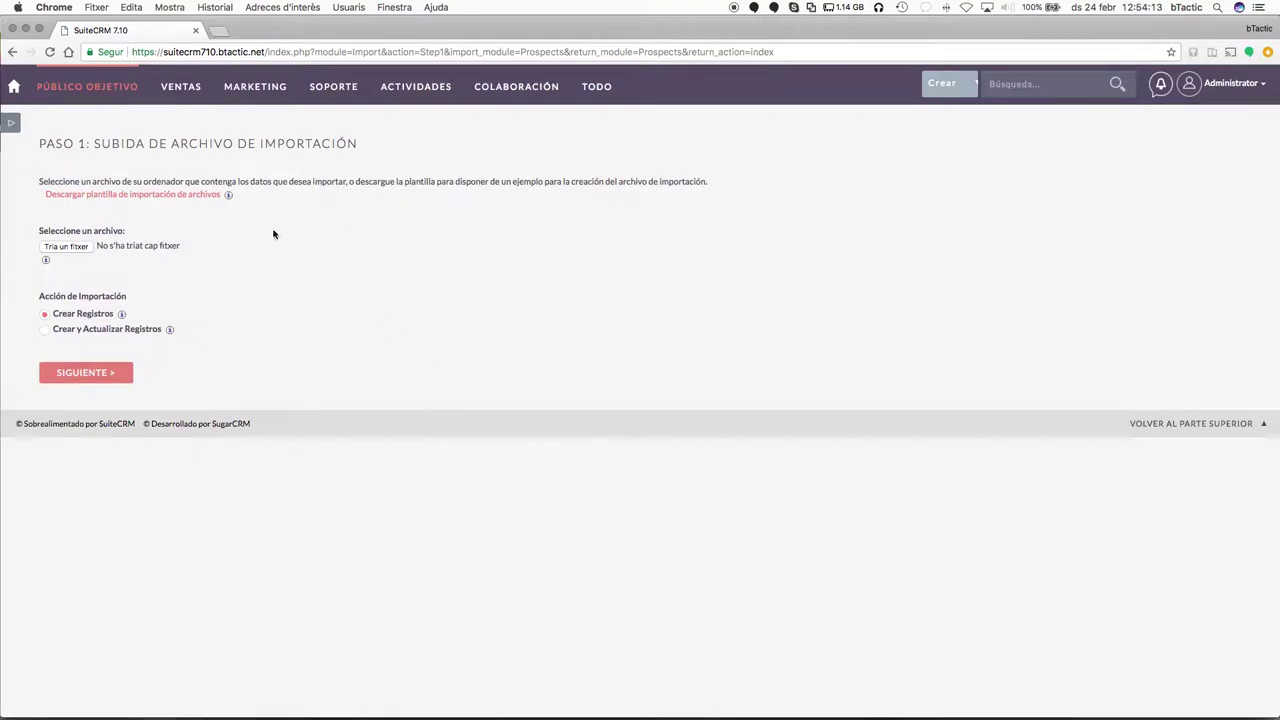
{"action": "mouse_move", "coordinate": [105, 112]}
{"action": "scroll", "coordinate": [343, 251], "scroll_direction": "down", "scroll_amount": 1}
{"action": "left_click", "coordinate": [78, 250]}
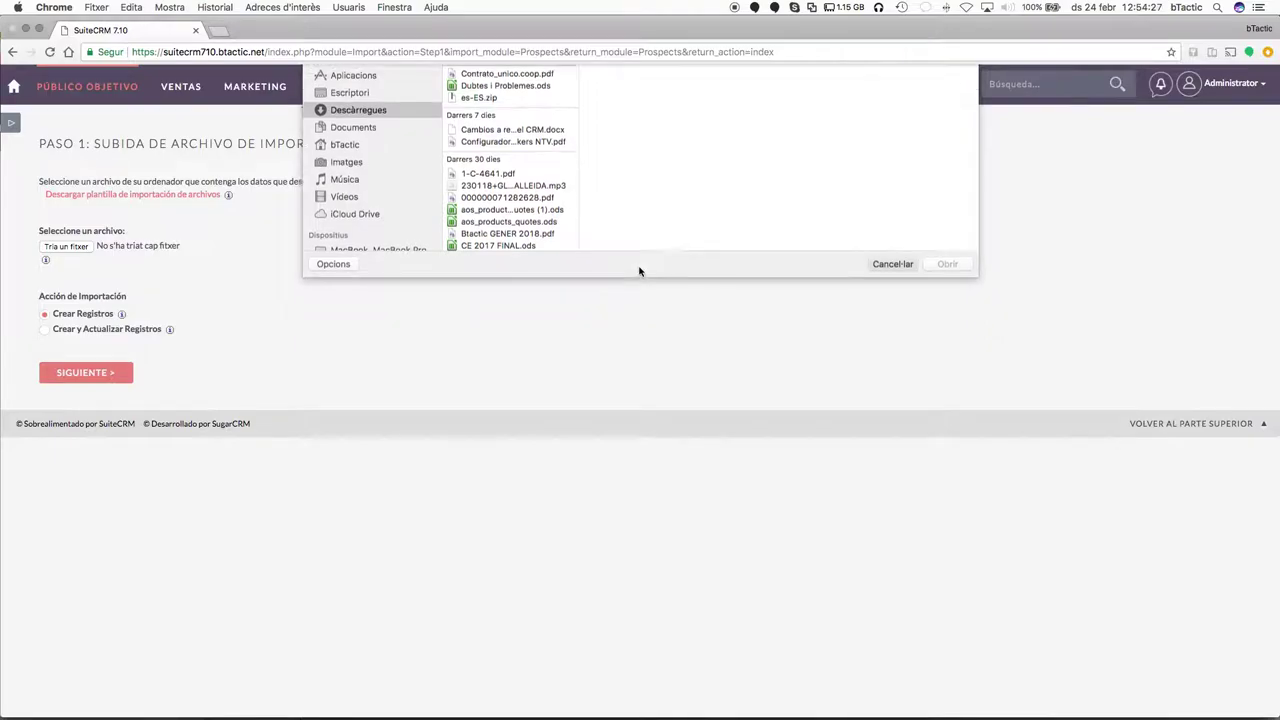
{"action": "key", "text": "Escape"}
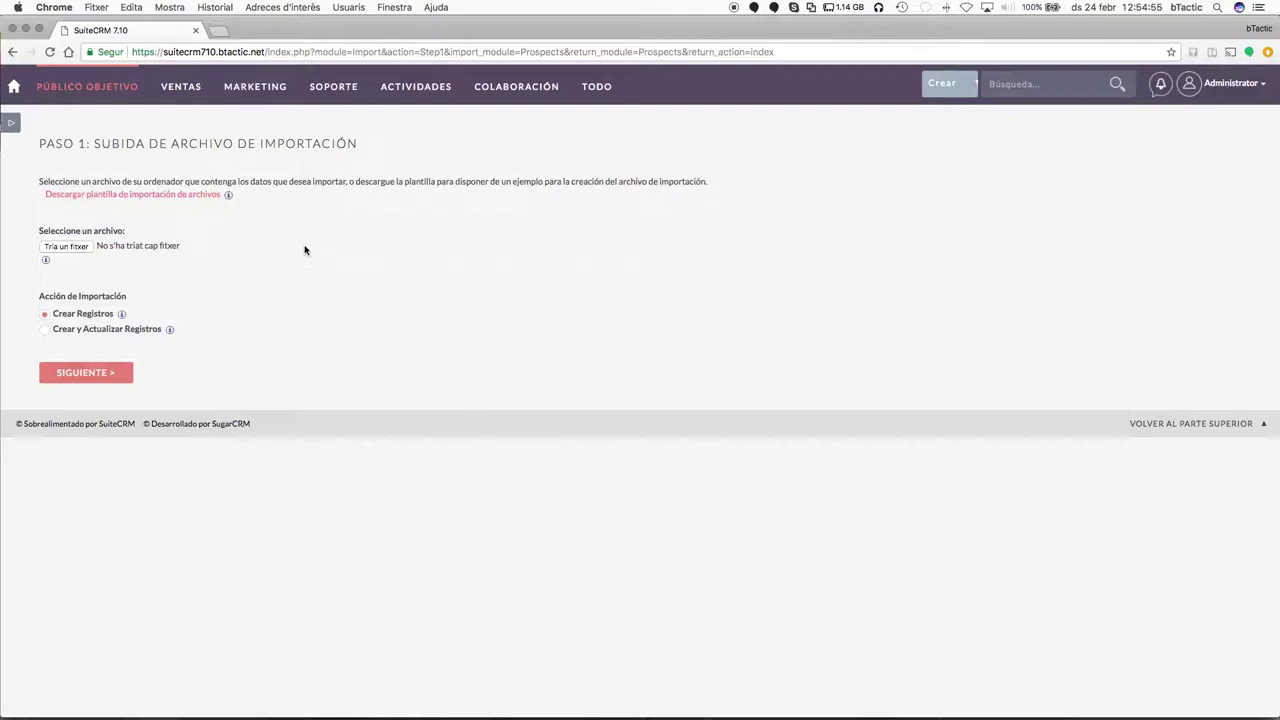
Visit Público Objetivo - Listas, then open the Cuentas accounts list.
{"action": "mouse_move", "coordinate": [255, 86]}
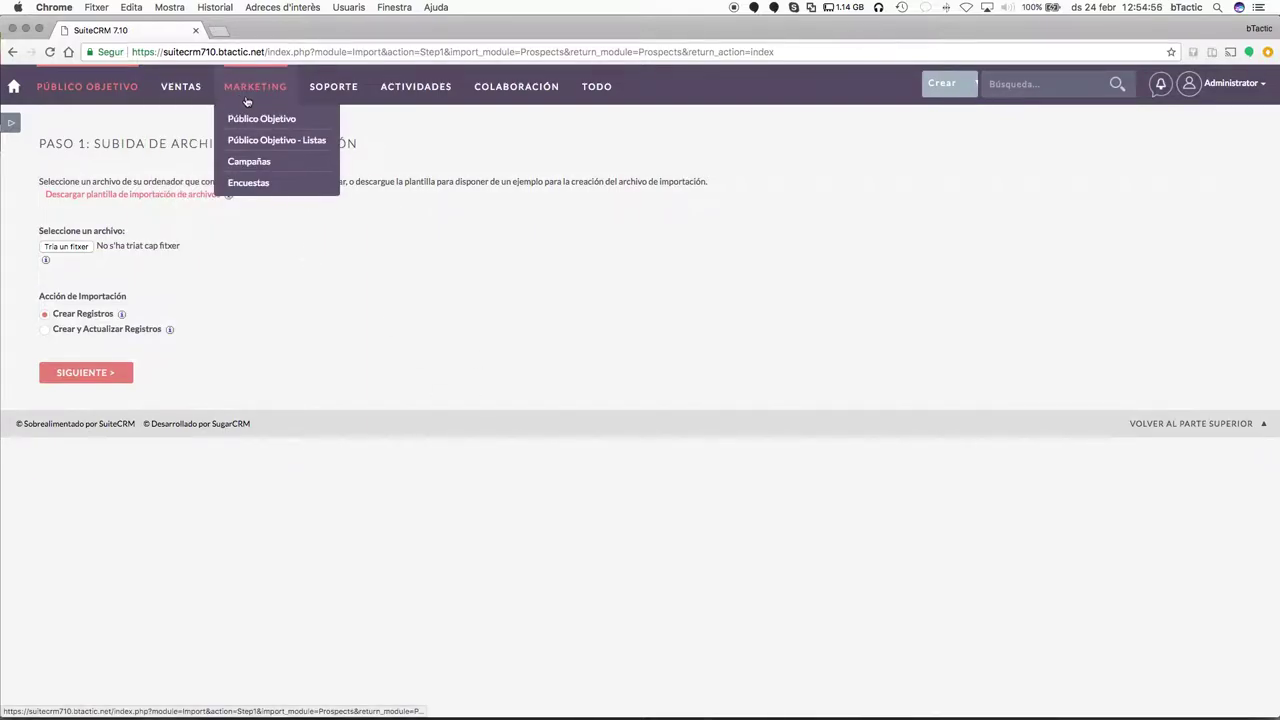
{"action": "left_click", "coordinate": [274, 143]}
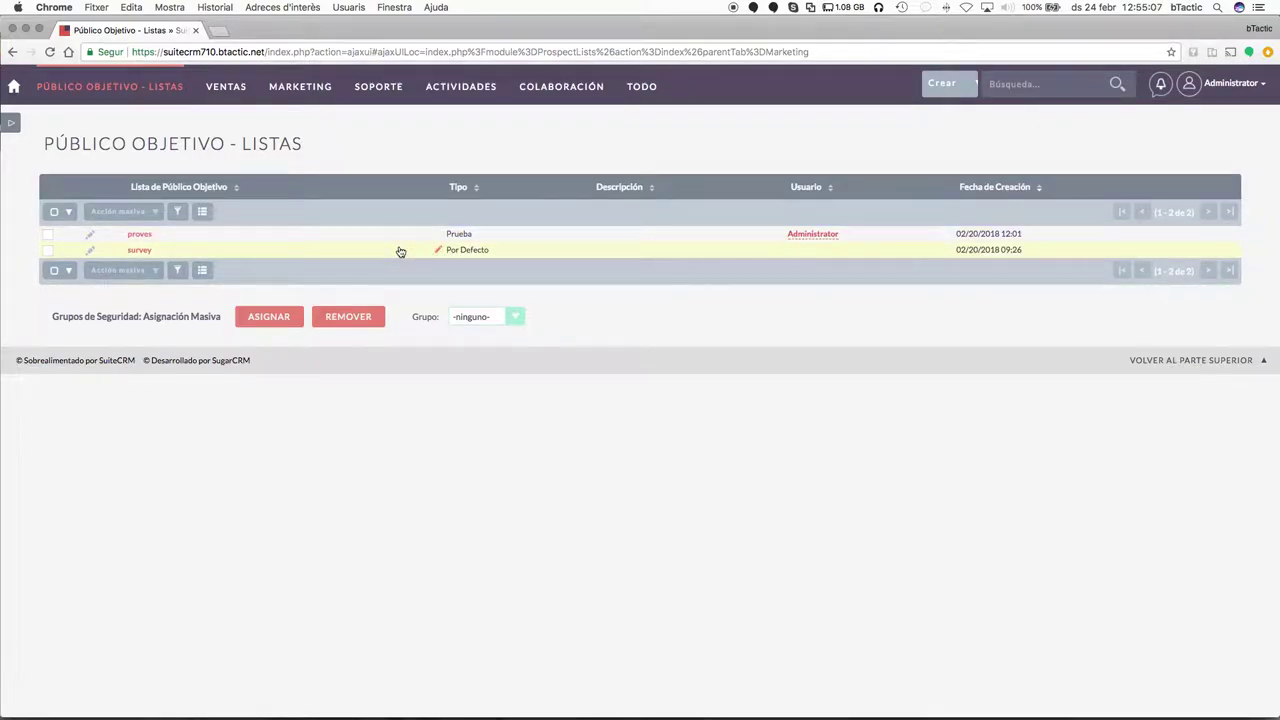
{"action": "mouse_move", "coordinate": [226, 86]}
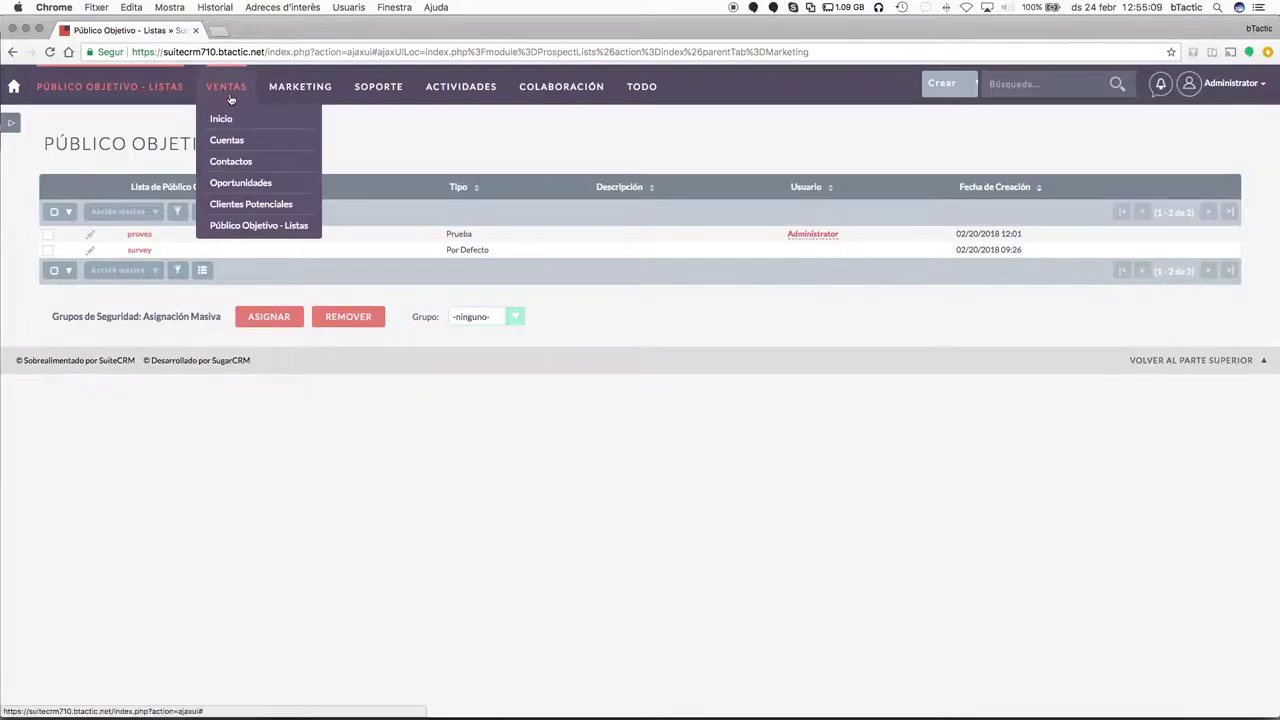
{"action": "left_click", "coordinate": [238, 146]}
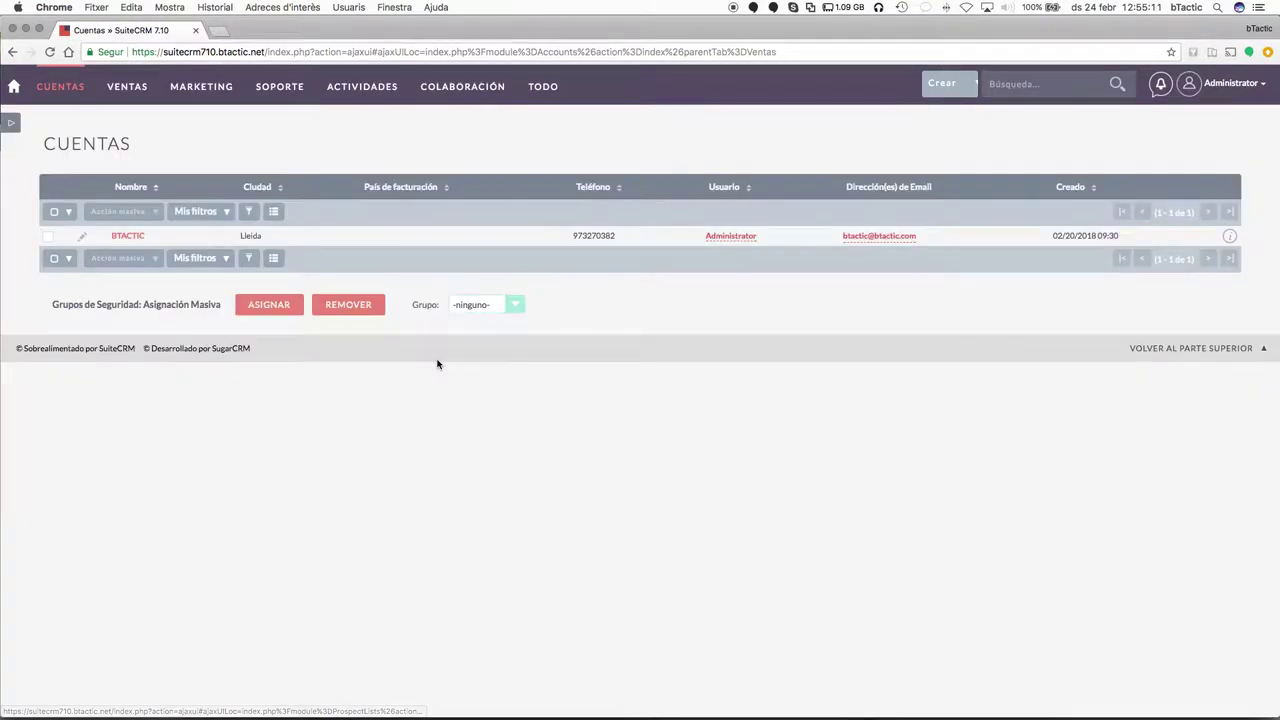
Filter the Cuentas list with an advanced search on city 'lleida', leaving only BTACTIC.
{"action": "left_click", "coordinate": [249, 213]}
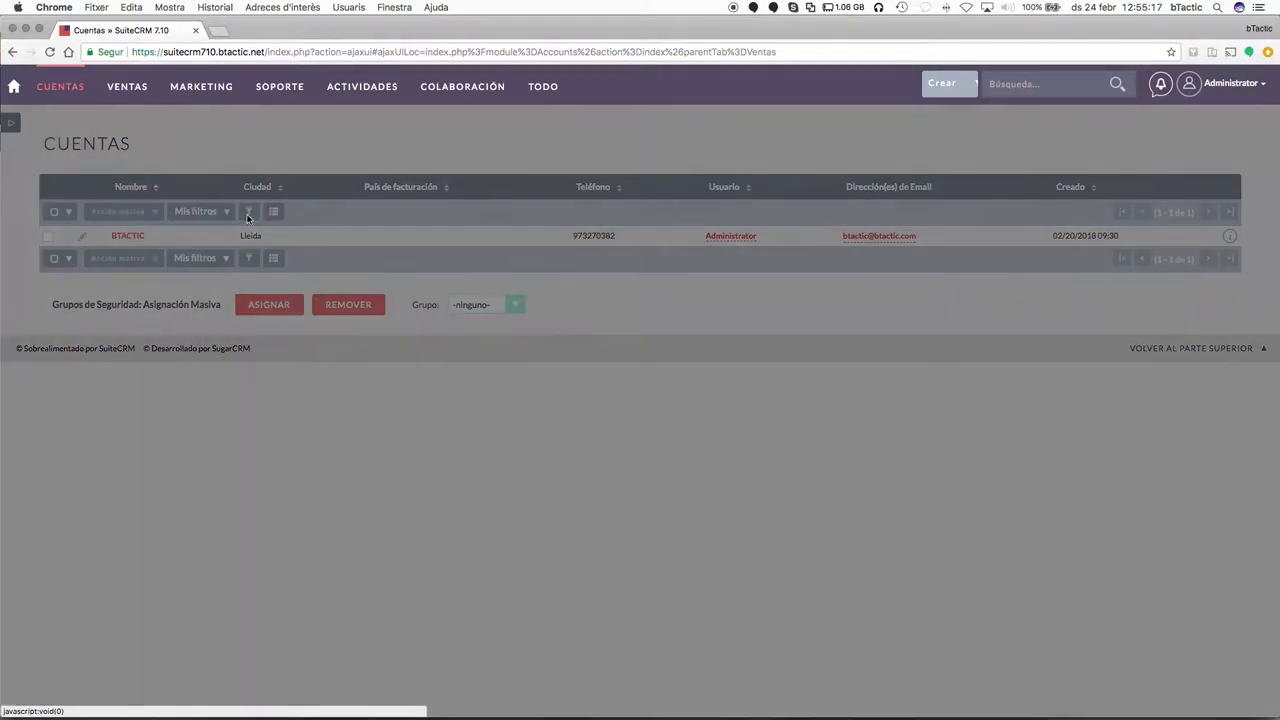
{"action": "scroll", "coordinate": [647, 453], "scroll_direction": "down", "scroll_amount": 3}
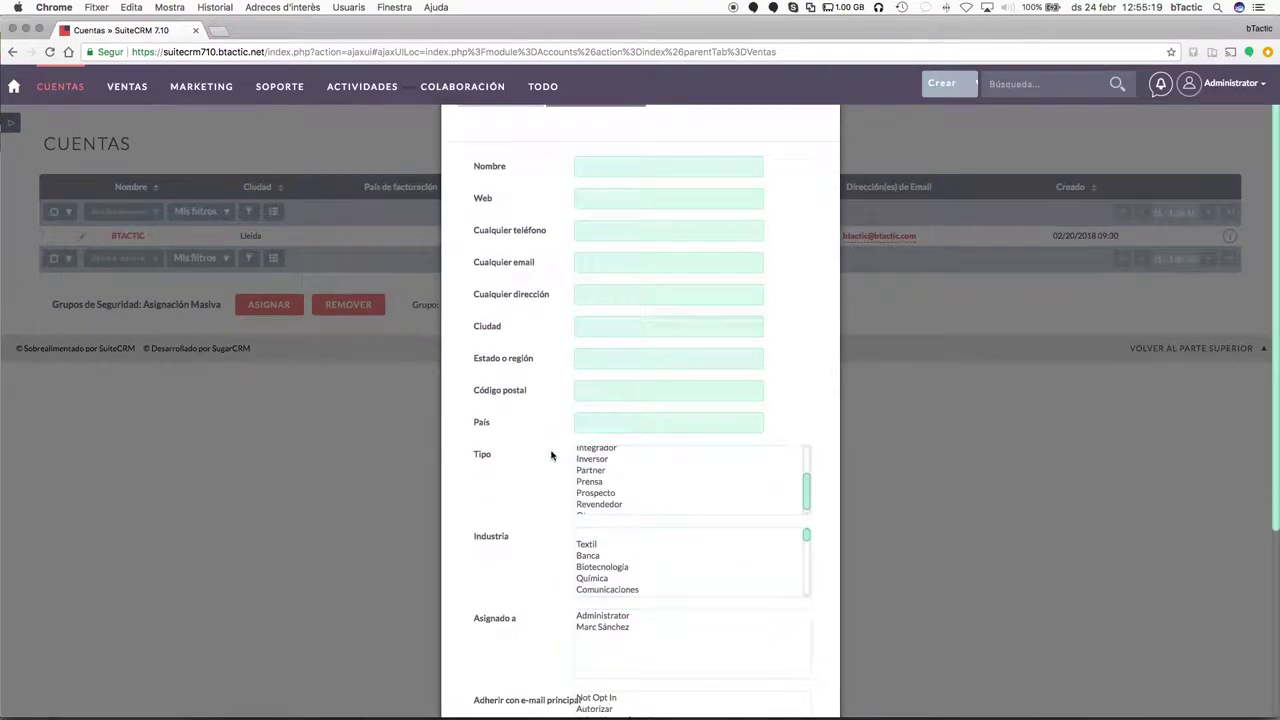
{"action": "scroll", "coordinate": [551, 456], "scroll_direction": "down", "scroll_amount": 4}
{"action": "scroll", "coordinate": [551, 456], "scroll_direction": "up", "scroll_amount": 5}
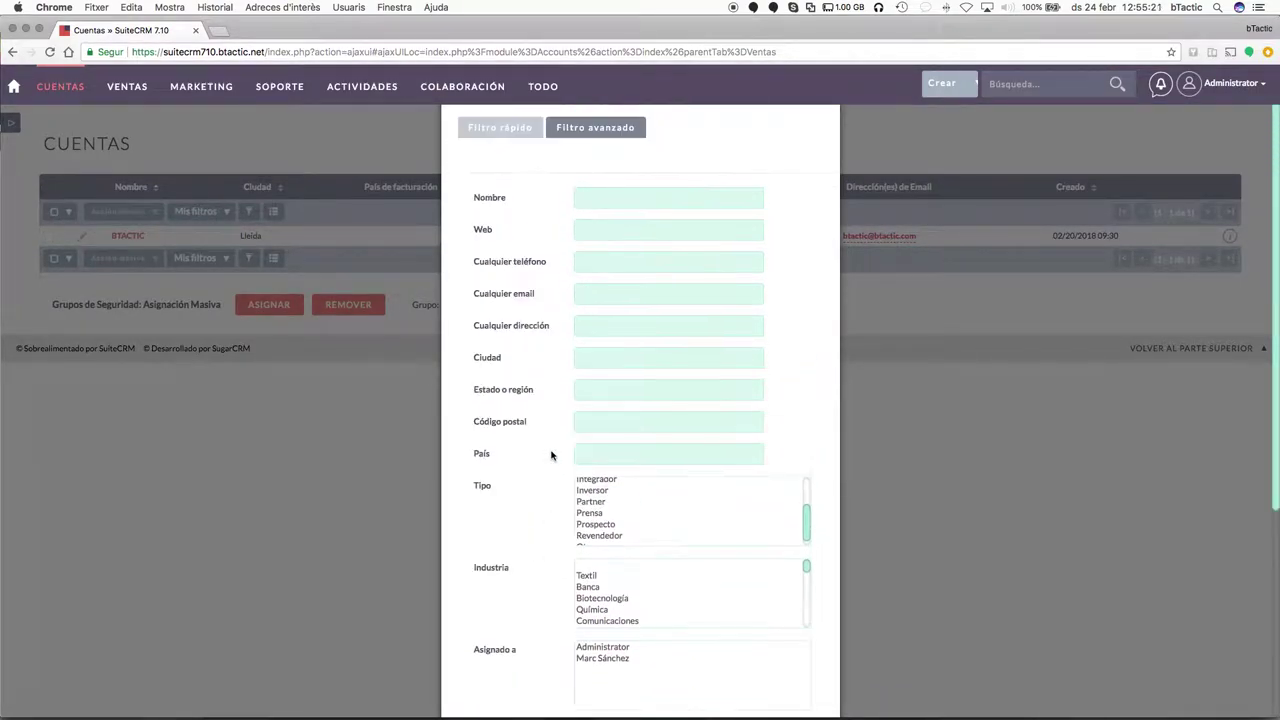
{"action": "left_click", "coordinate": [634, 362]}
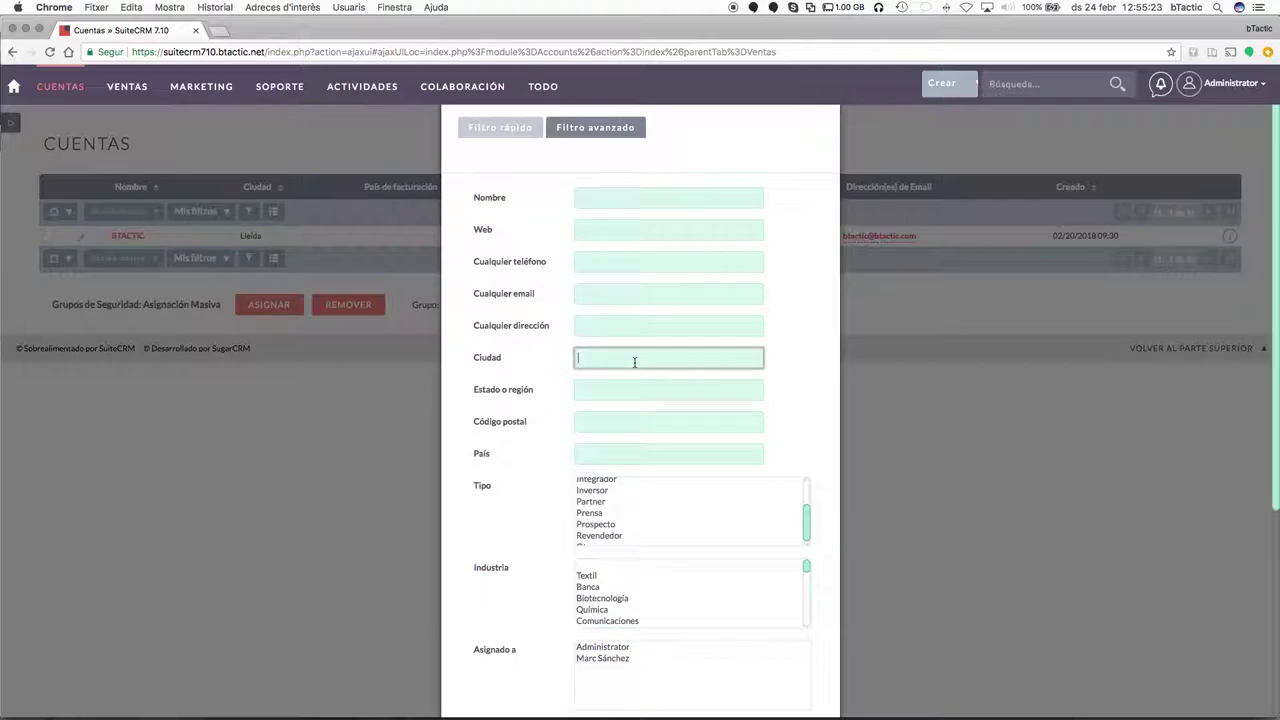
{"action": "type", "text": "lleida"}
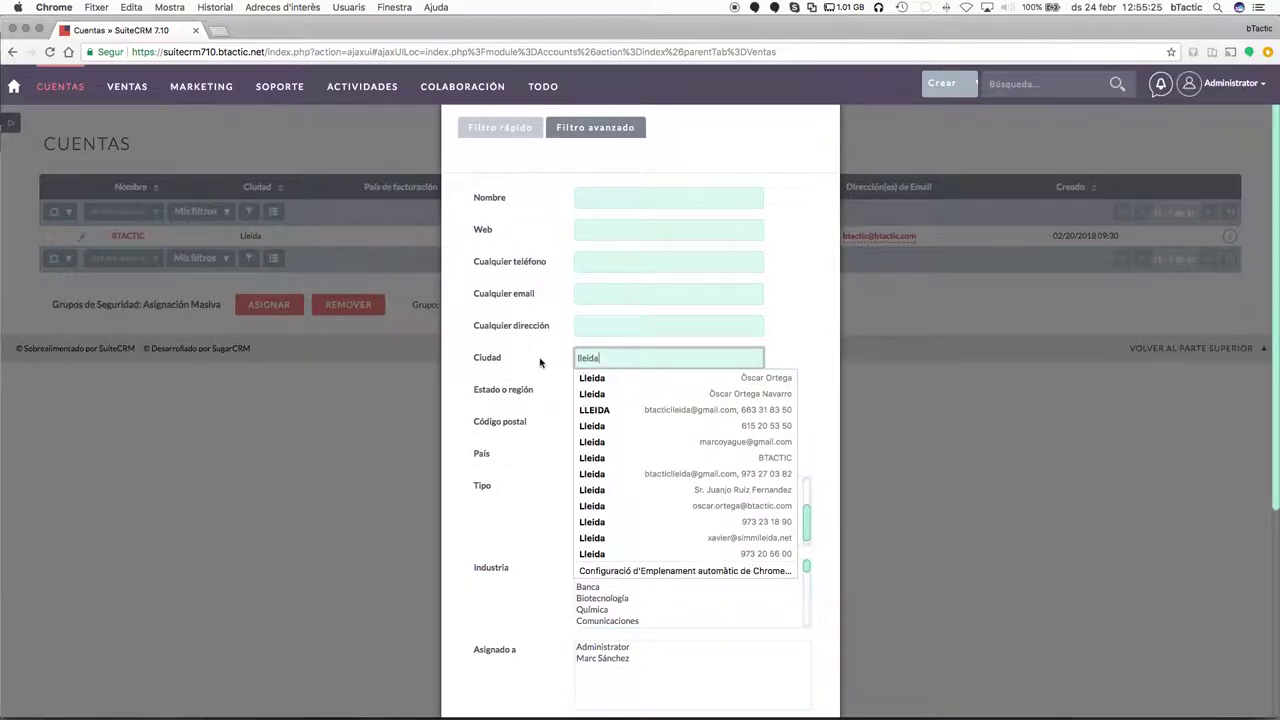
{"action": "left_click", "coordinate": [525, 368]}
{"action": "scroll", "coordinate": [531, 395], "scroll_direction": "down", "scroll_amount": 5}
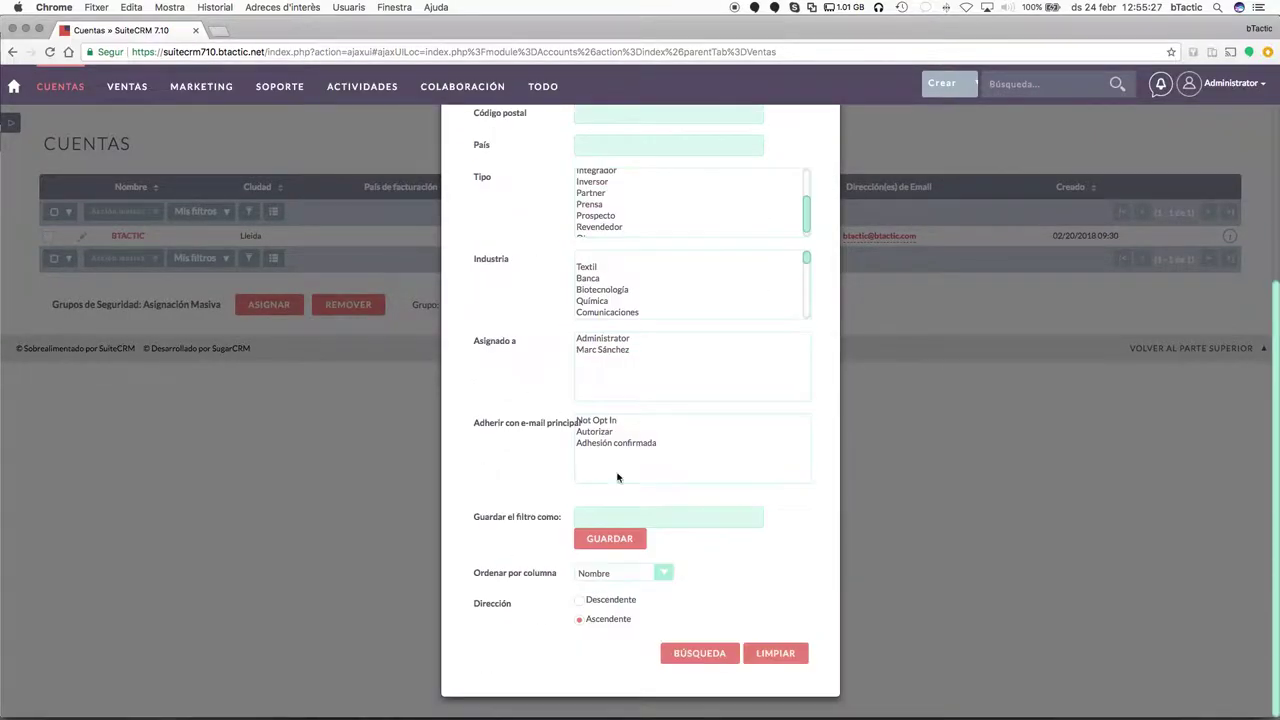
{"action": "left_click", "coordinate": [713, 662]}
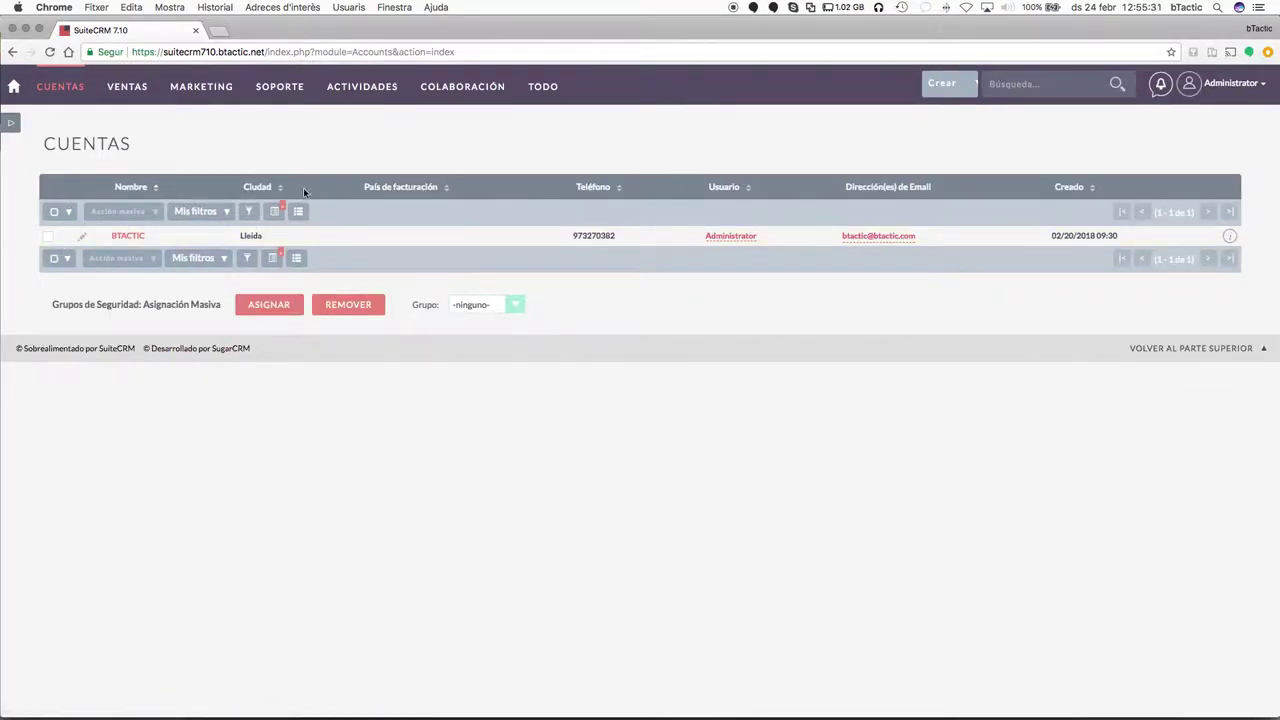
Add all listed accounts to a newly created target list named 'Clientes Lleida'.
{"action": "left_click", "coordinate": [215, 218]}
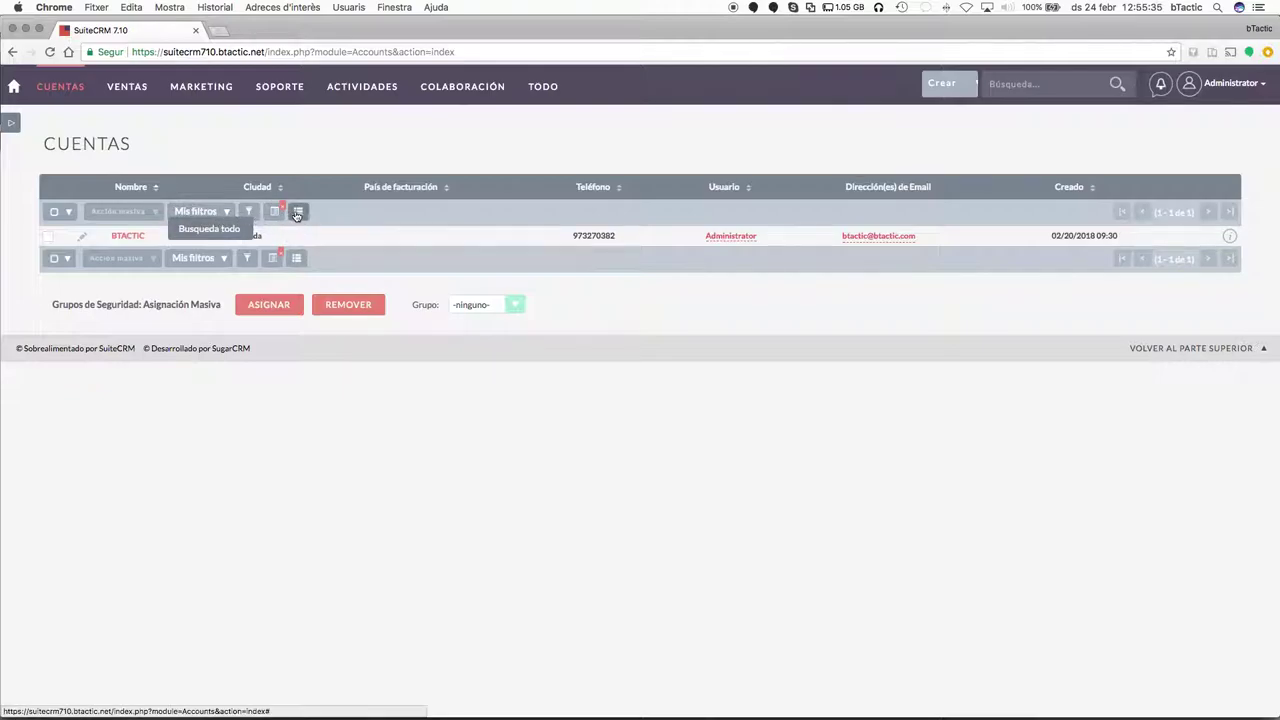
{"action": "left_click", "coordinate": [55, 213]}
{"action": "left_click", "coordinate": [226, 211]}
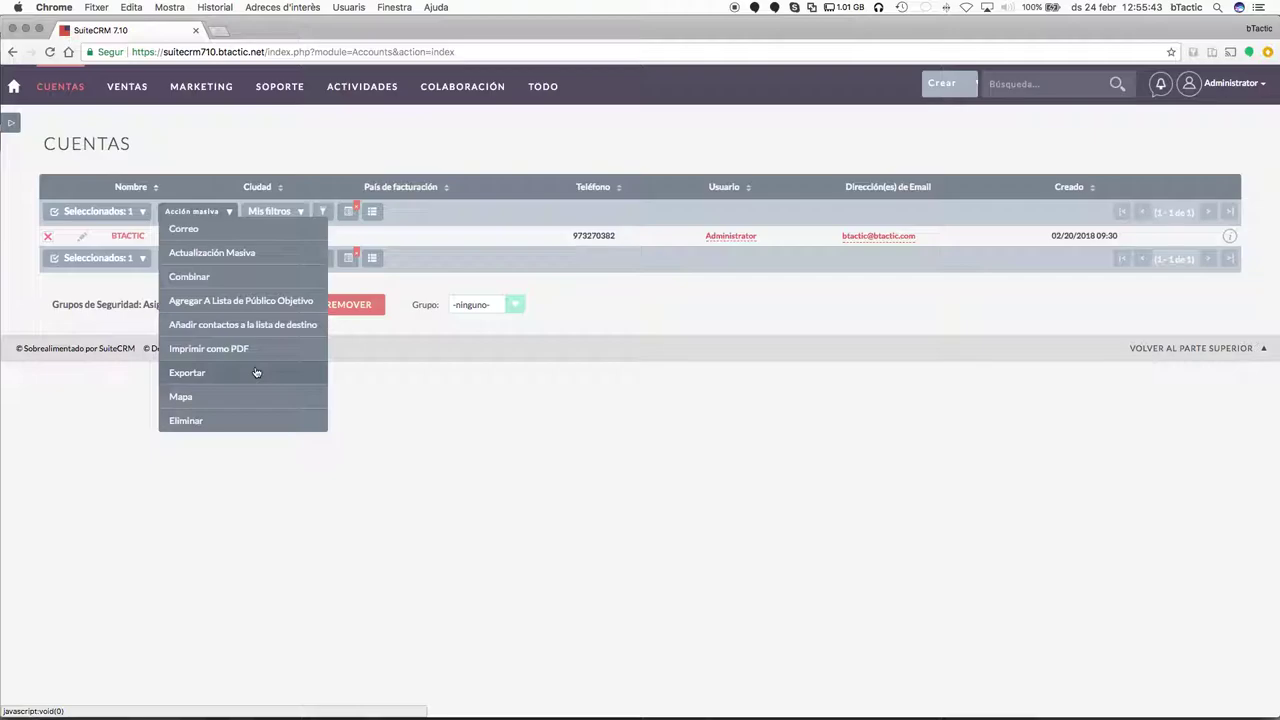
{"action": "left_click", "coordinate": [248, 302]}
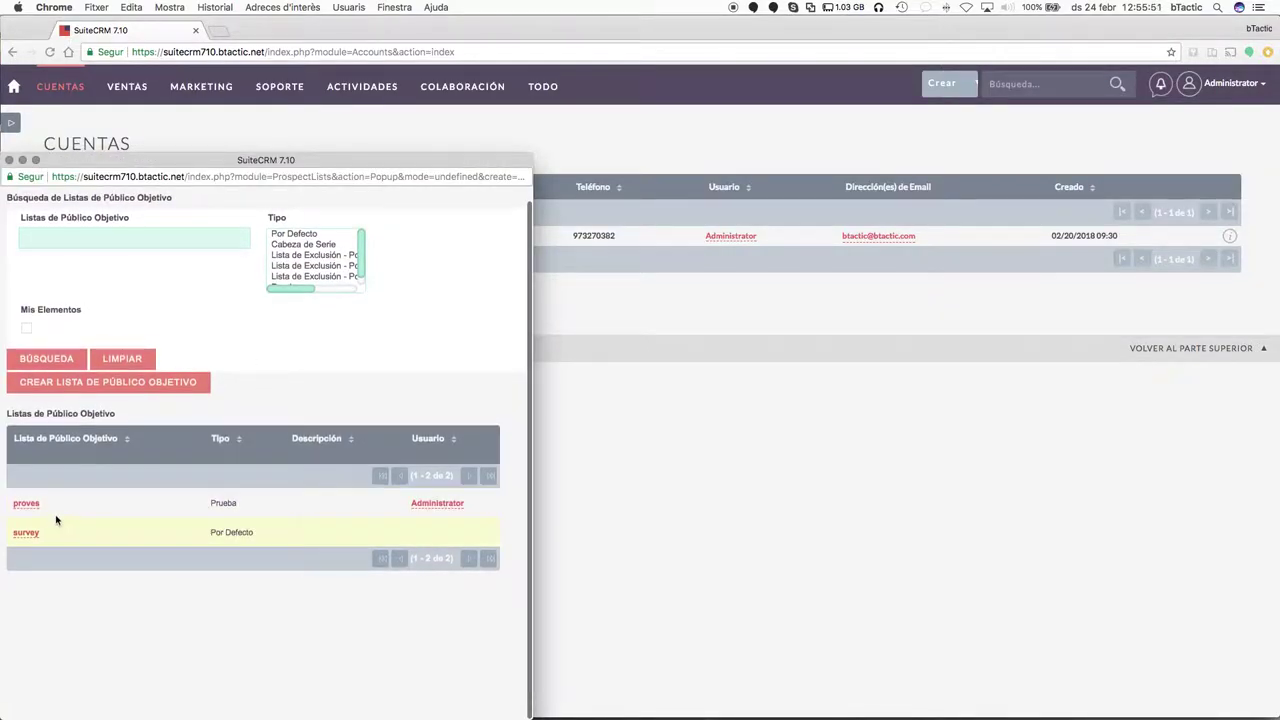
{"action": "left_click", "coordinate": [57, 388]}
{"action": "left_click", "coordinate": [165, 487]}
{"action": "type", "text": "Clientes Lleida"}
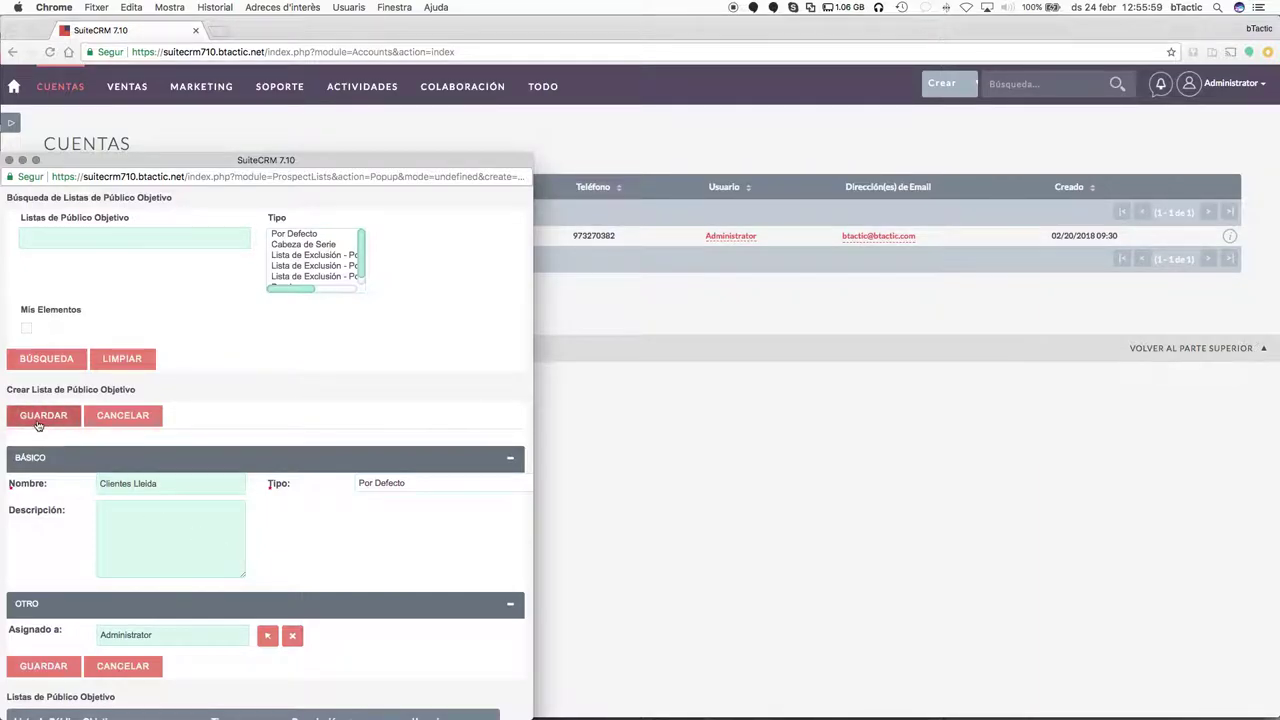
{"action": "left_click", "coordinate": [38, 418]}
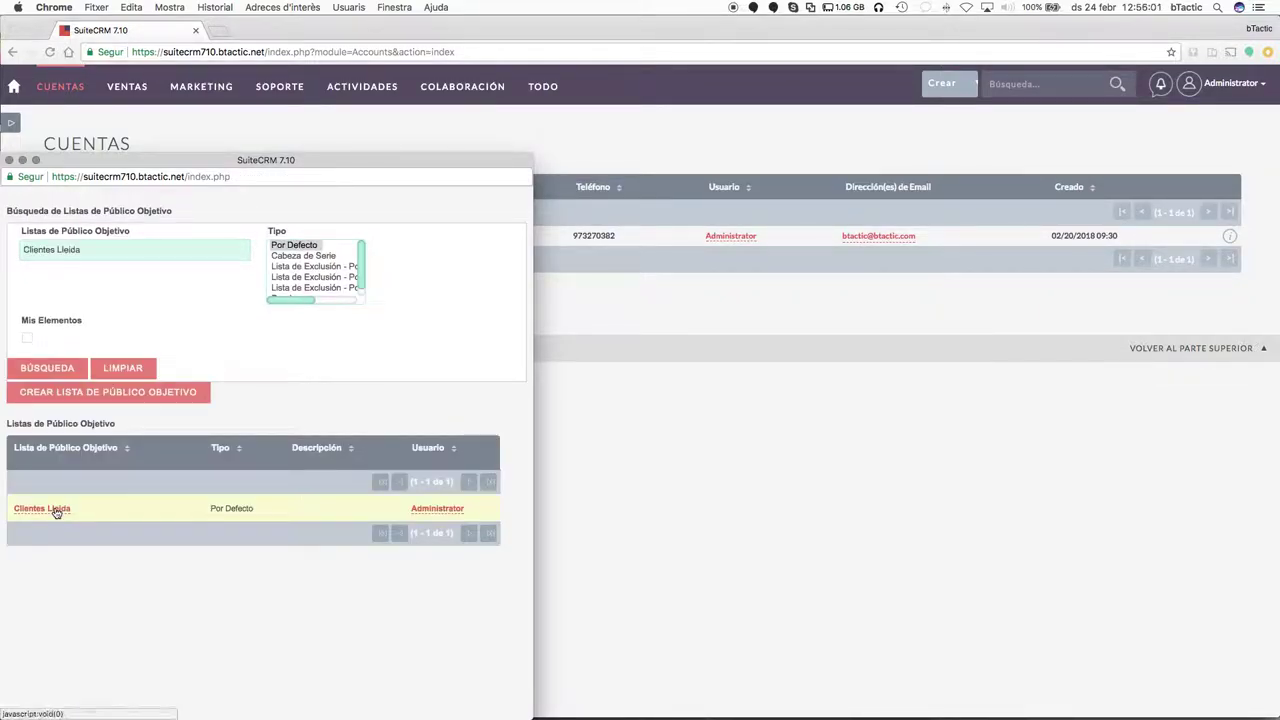
{"action": "left_click", "coordinate": [55, 509]}
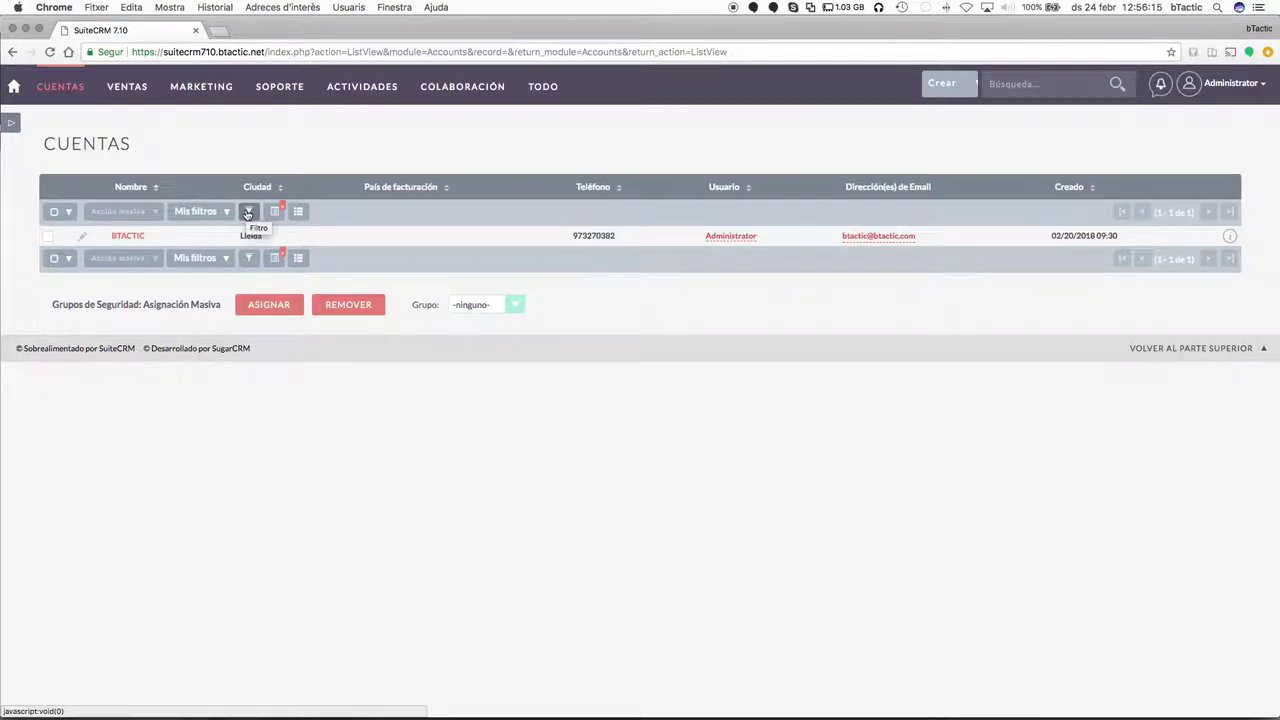
Select all accounts and add them again to the Clientes Lleida target list.
{"action": "left_click", "coordinate": [225, 212]}
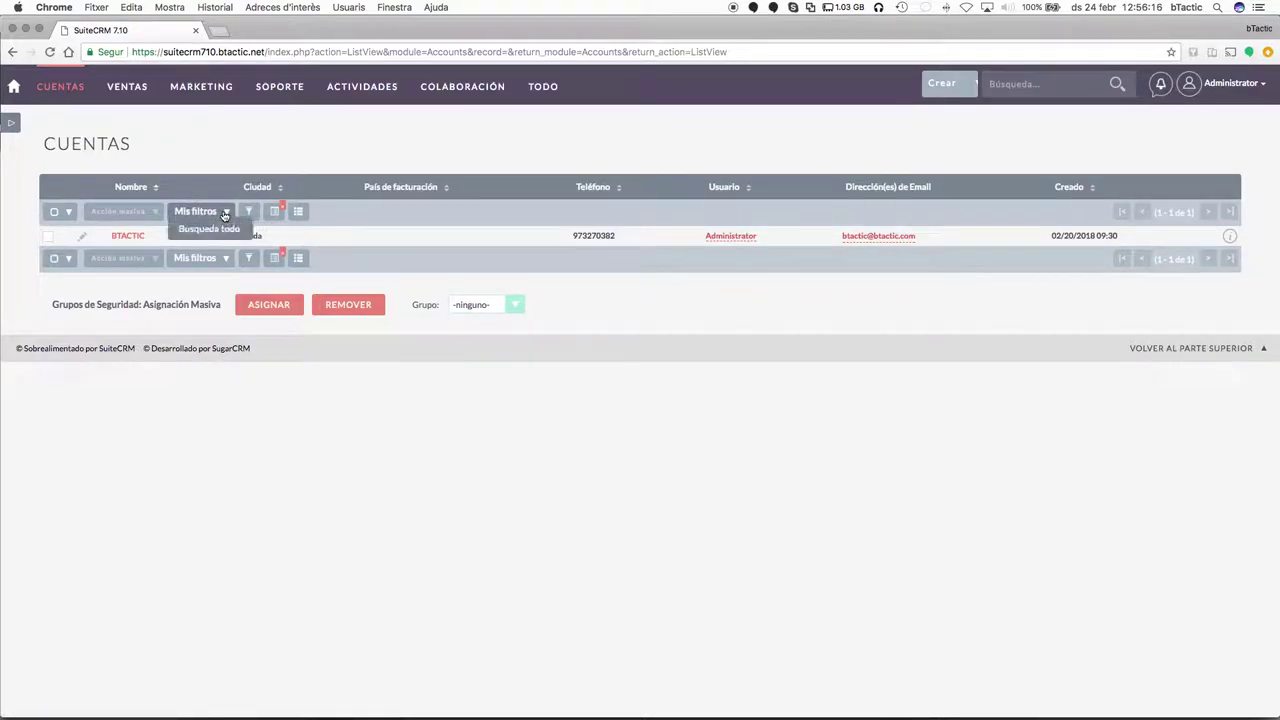
{"action": "left_click", "coordinate": [56, 212]}
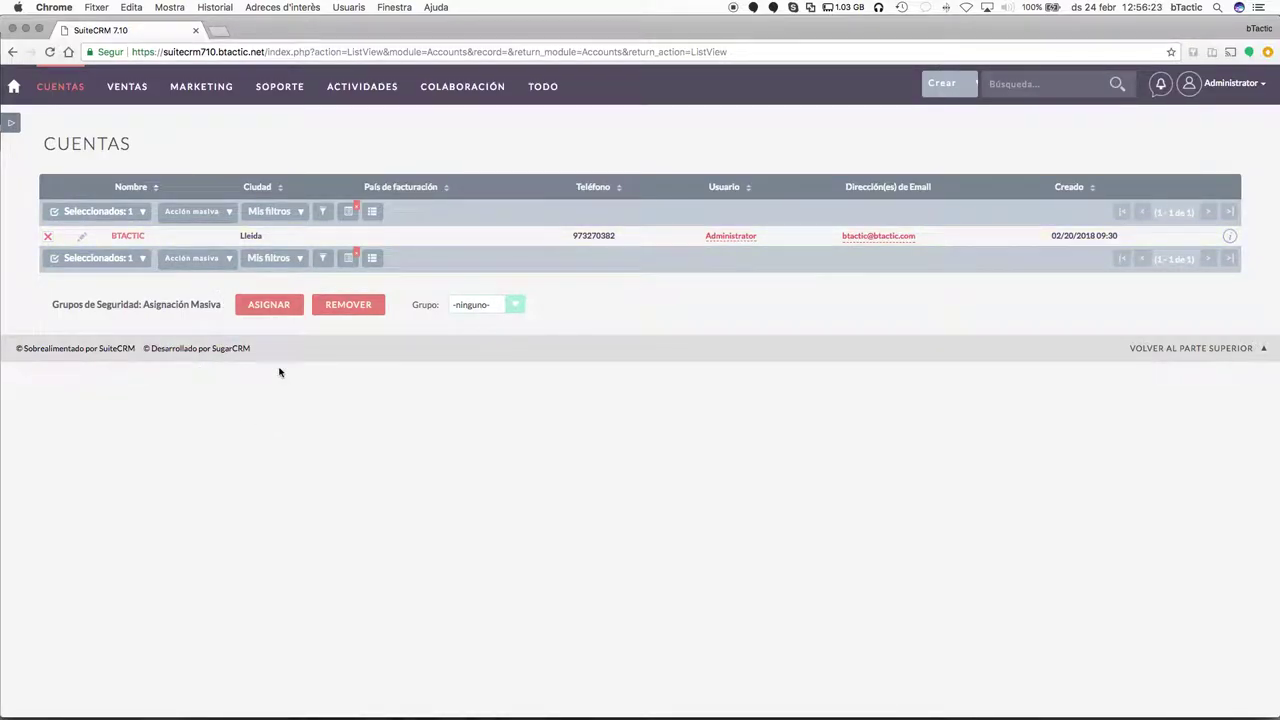
{"action": "left_click", "coordinate": [222, 213]}
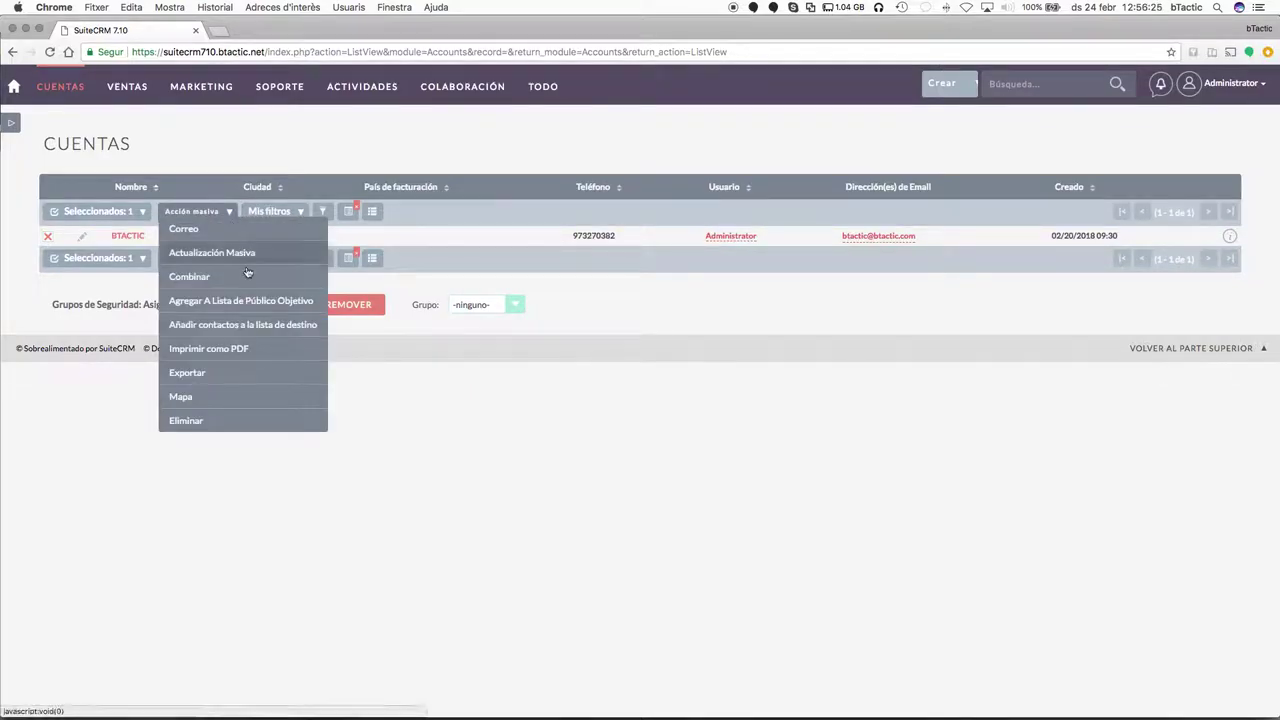
{"action": "left_click", "coordinate": [240, 326]}
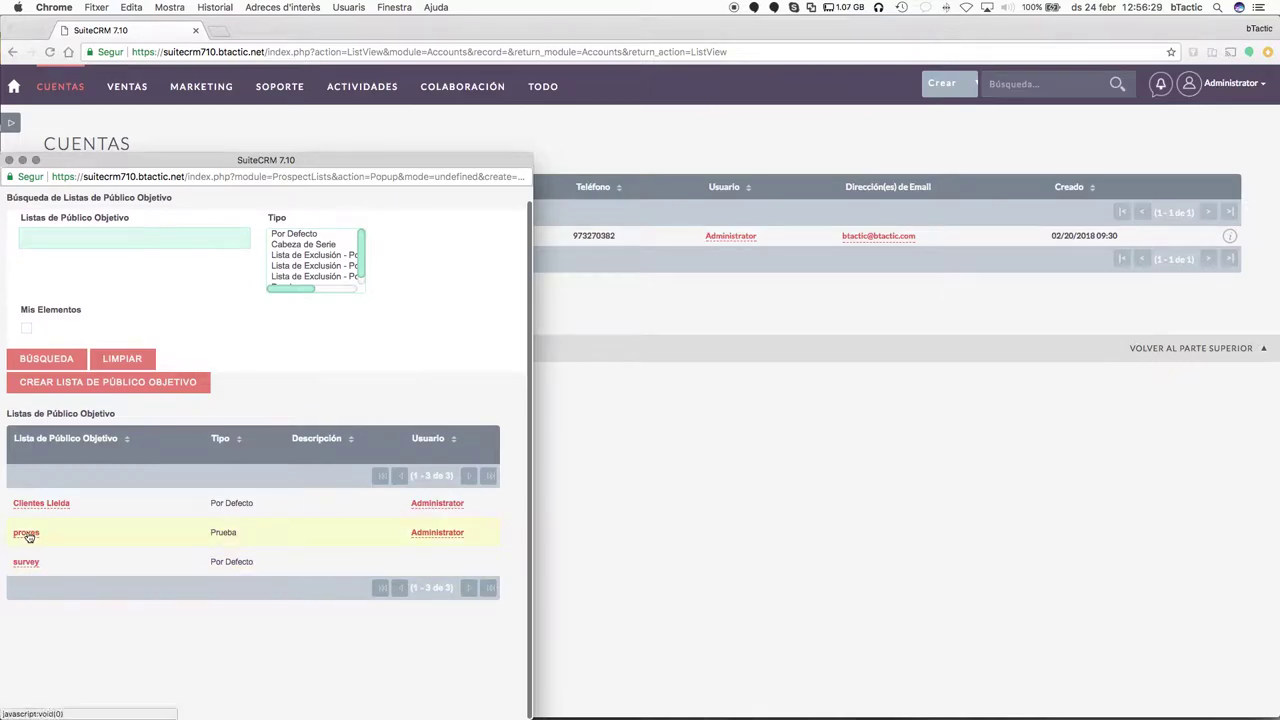
{"action": "left_click", "coordinate": [62, 508]}
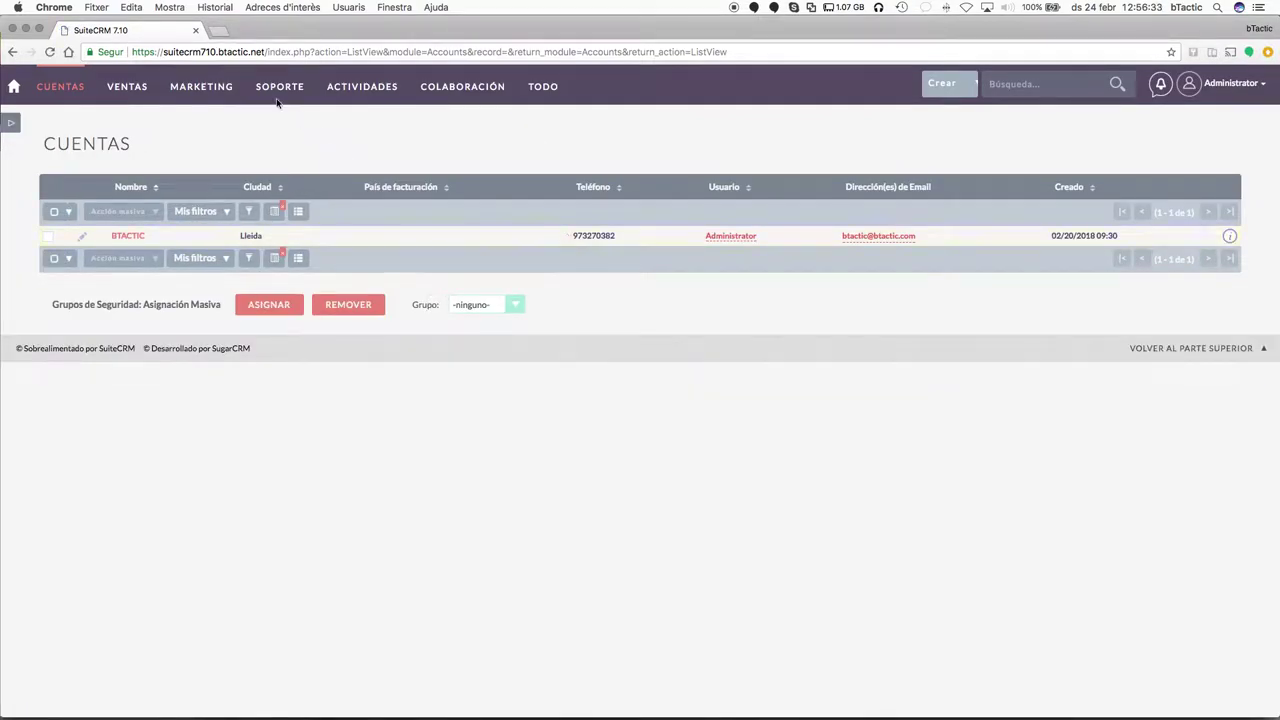
Open the Clientes Lleida target list and review its 5 entries: four BTACTIC contacts and the account.
{"action": "mouse_move", "coordinate": [220, 100]}
{"action": "left_click", "coordinate": [208, 140]}
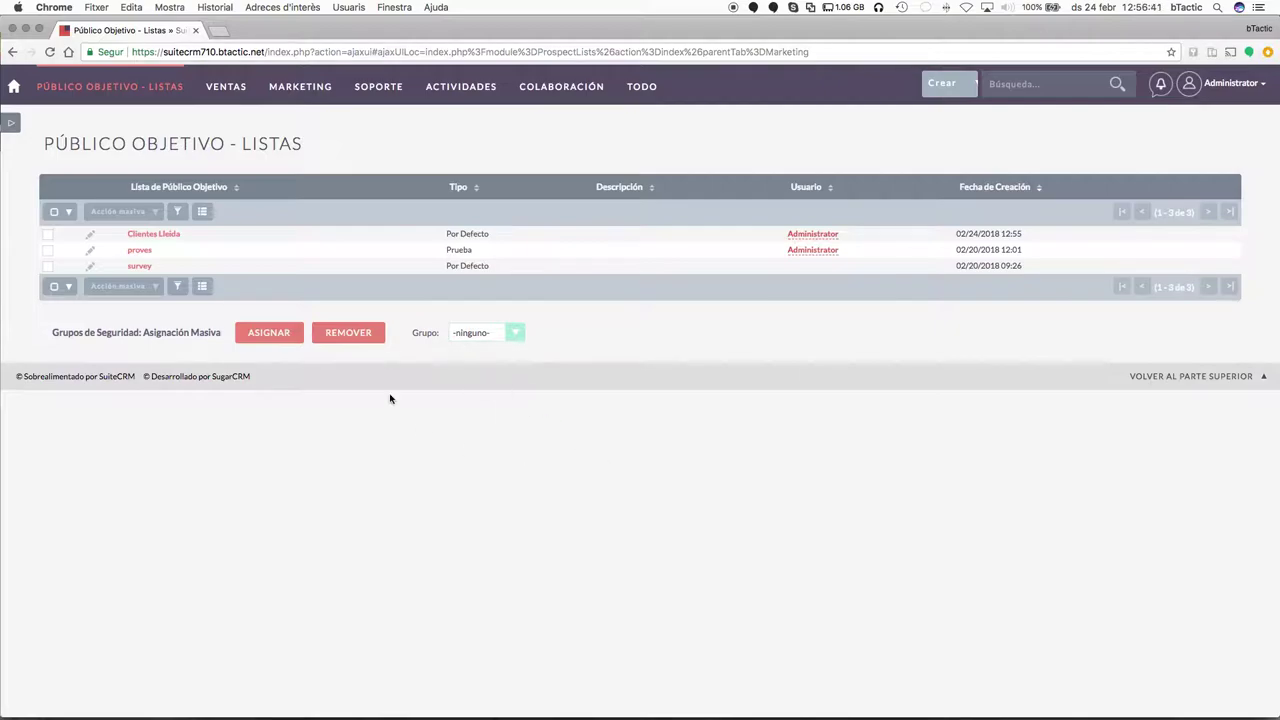
{"action": "left_click", "coordinate": [157, 234]}
{"action": "scroll", "coordinate": [503, 479], "scroll_direction": "down", "scroll_amount": 2}
{"action": "scroll", "coordinate": [490, 465], "scroll_direction": "down", "scroll_amount": 4}
{"action": "scroll", "coordinate": [280, 372], "scroll_direction": "down", "scroll_amount": 2}
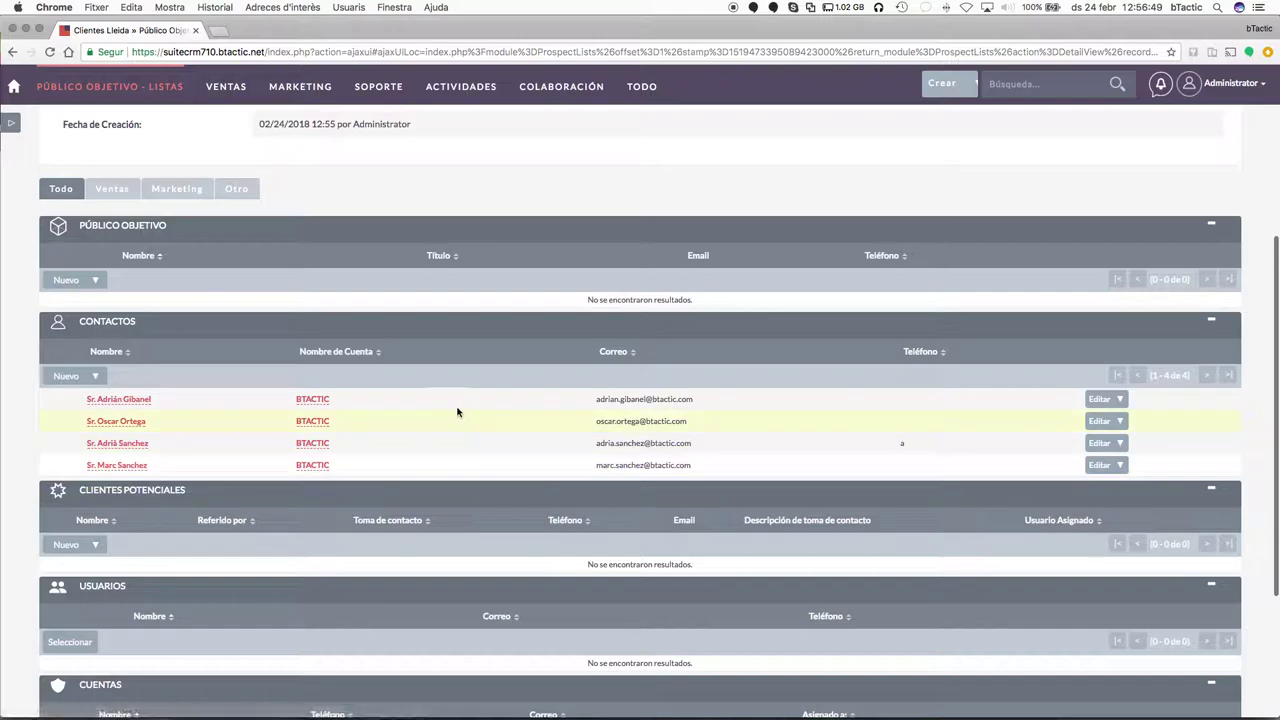
{"action": "scroll", "coordinate": [414, 446], "scroll_direction": "down", "scroll_amount": 2}
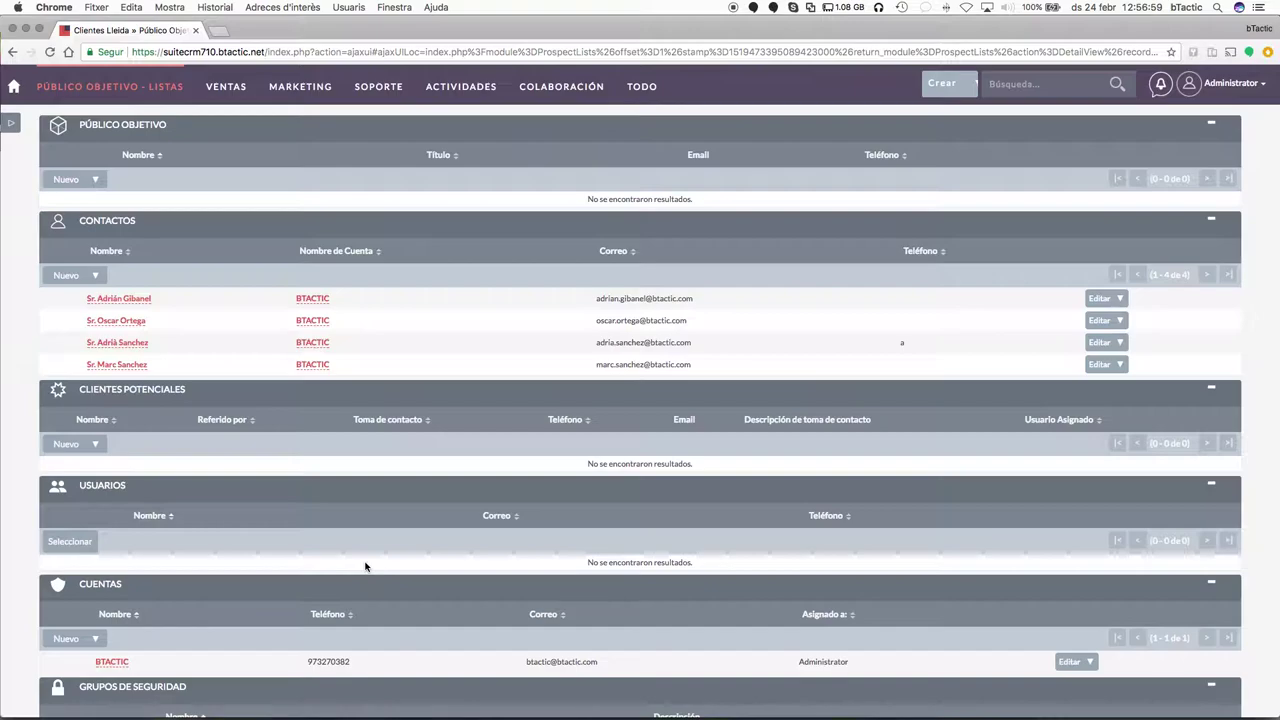
{"action": "scroll", "coordinate": [418, 553], "scroll_direction": "down", "scroll_amount": 3}
{"action": "scroll", "coordinate": [418, 553], "scroll_direction": "up", "scroll_amount": 5}
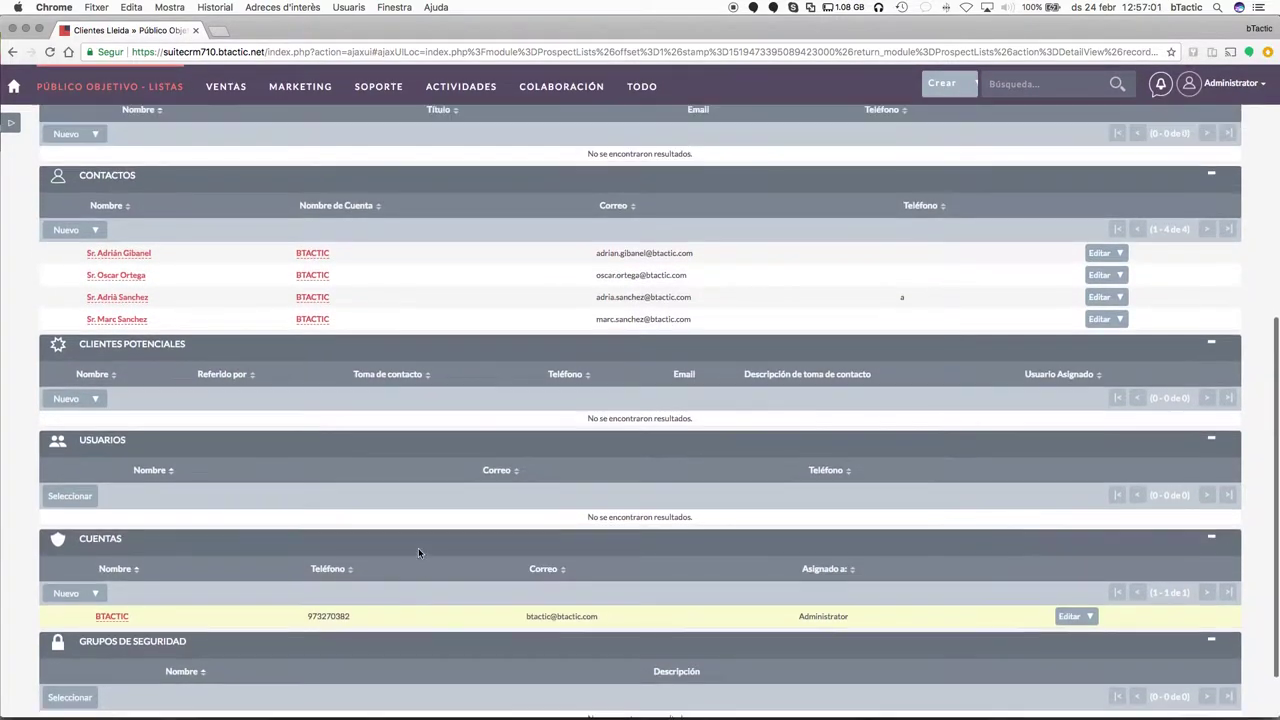
{"action": "scroll", "coordinate": [418, 553], "scroll_direction": "up", "scroll_amount": 5}
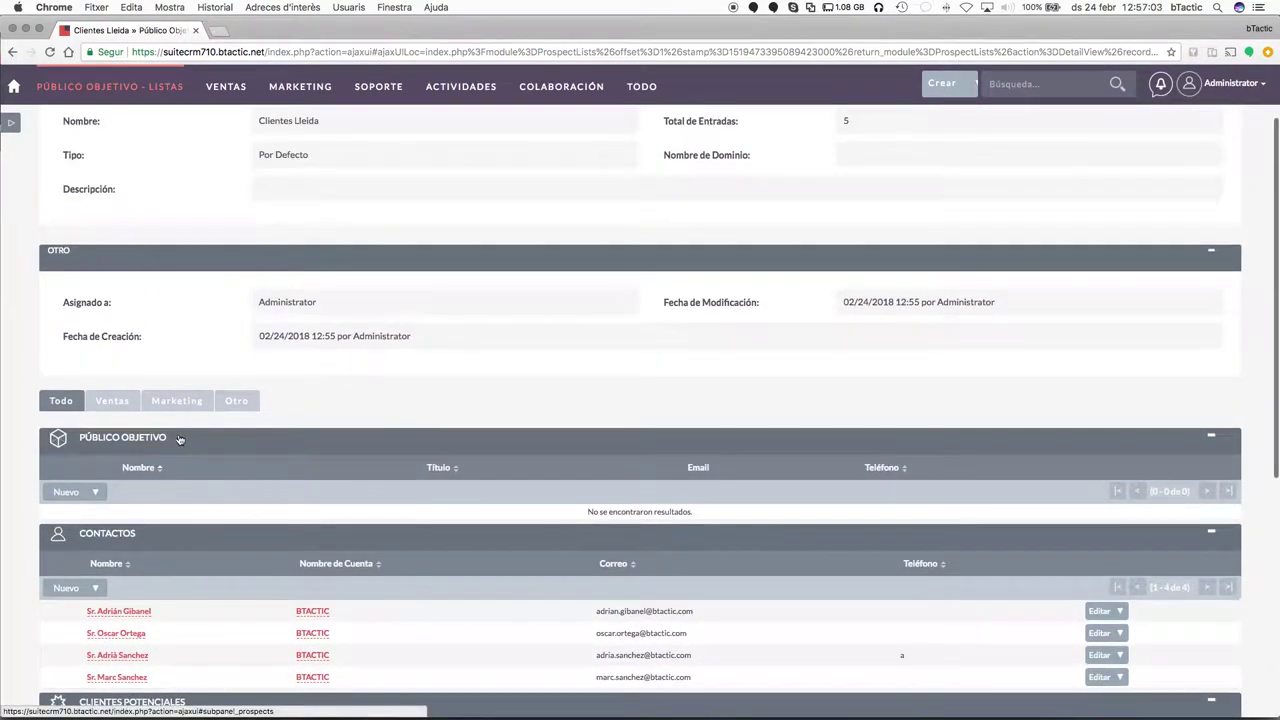
{"action": "scroll", "coordinate": [433, 366], "scroll_direction": "up", "scroll_amount": 2}
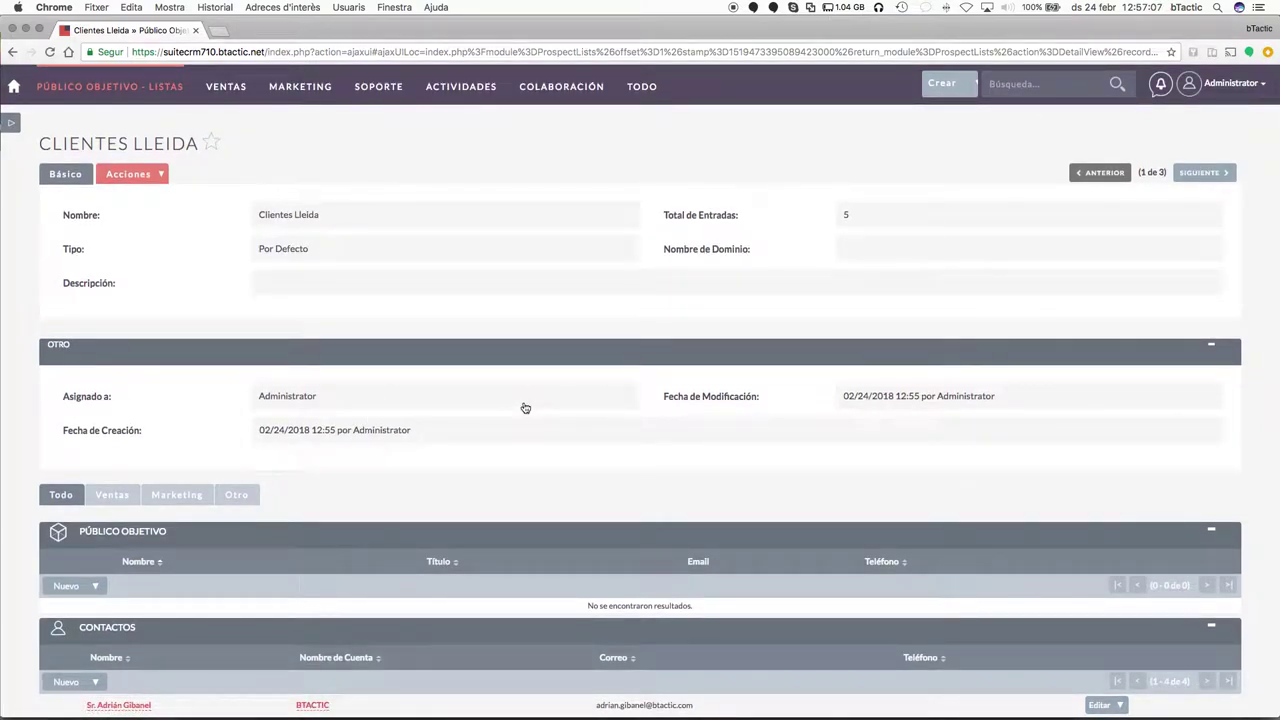
{"action": "mouse_move", "coordinate": [310, 88]}
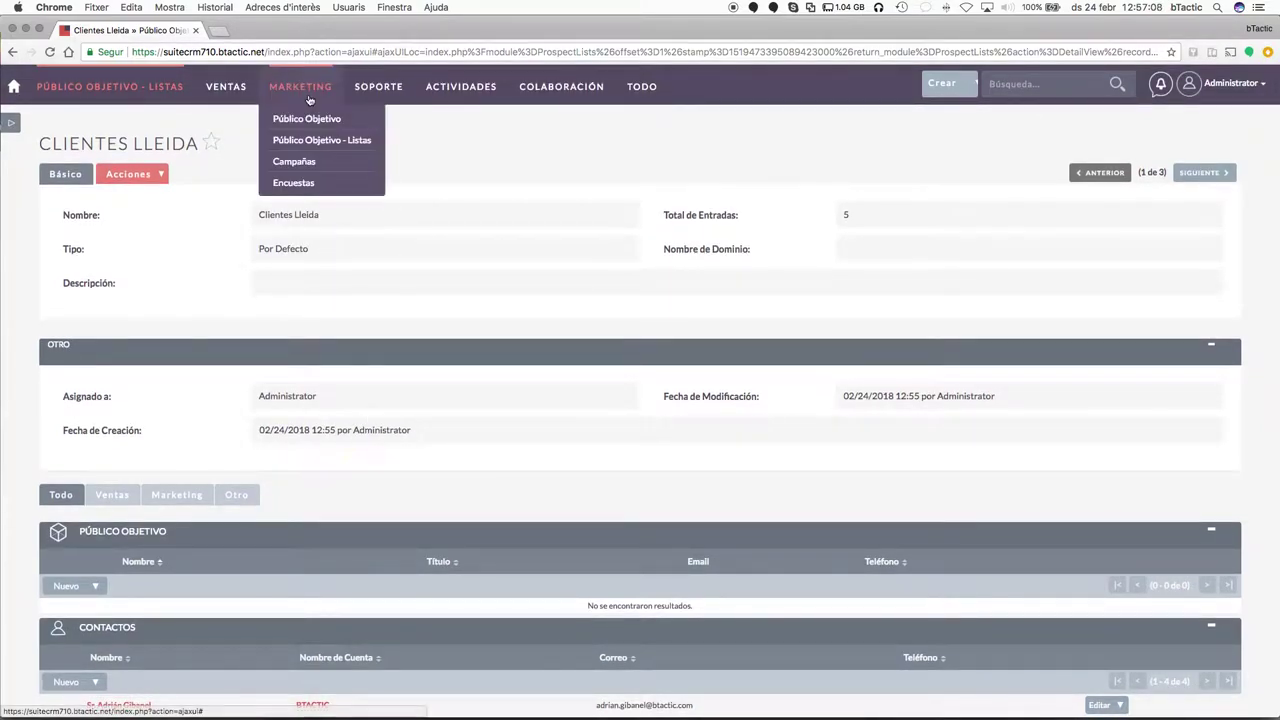
Go to the Campañas list and launch Crear Campaña.
{"action": "left_click", "coordinate": [305, 162]}
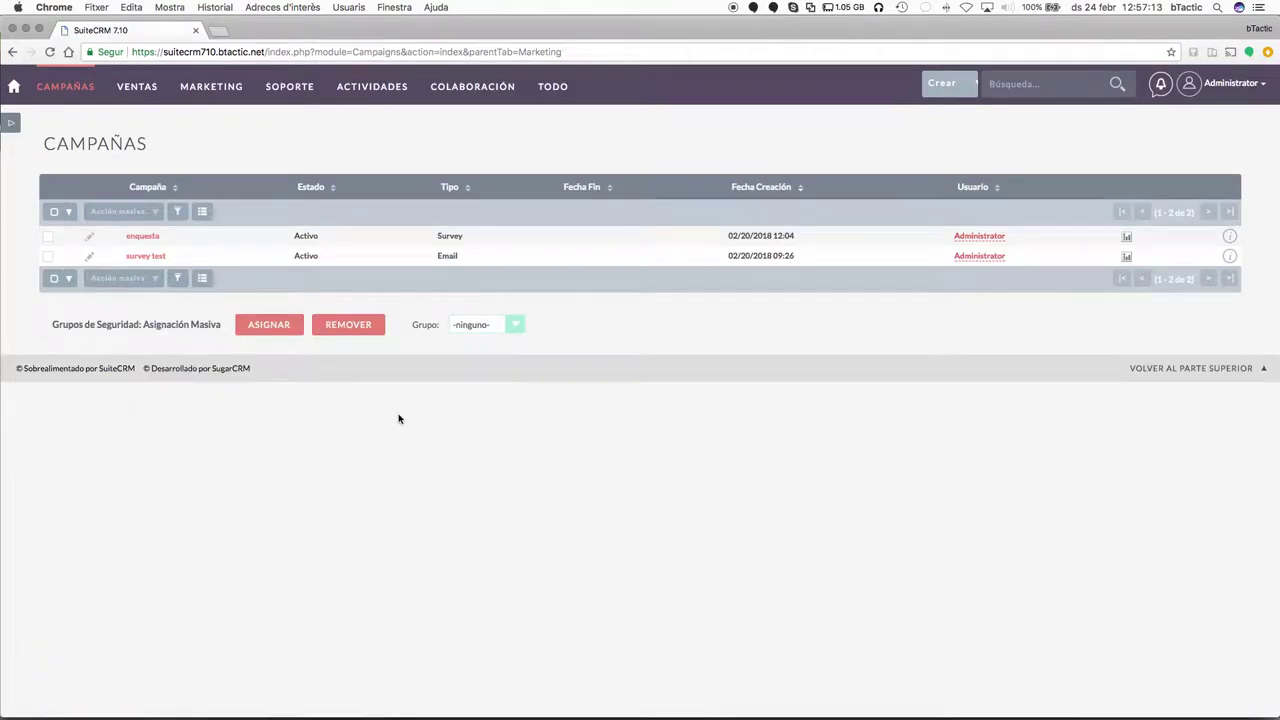
{"action": "mouse_move", "coordinate": [65, 88]}
{"action": "left_click", "coordinate": [83, 124]}
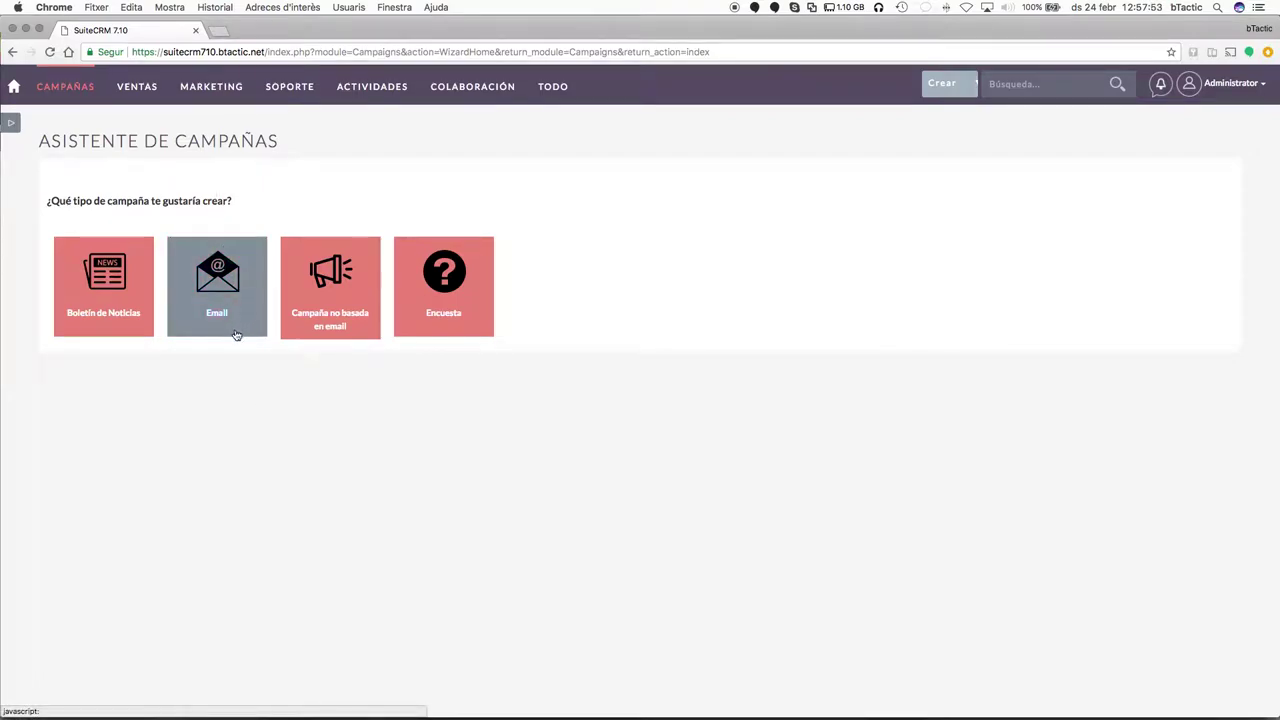
Choose an Email campaign and name it 'Campaña email' with status Planificación.
{"action": "left_click", "coordinate": [217, 285]}
{"action": "scroll", "coordinate": [589, 526], "scroll_direction": "down", "scroll_amount": 3}
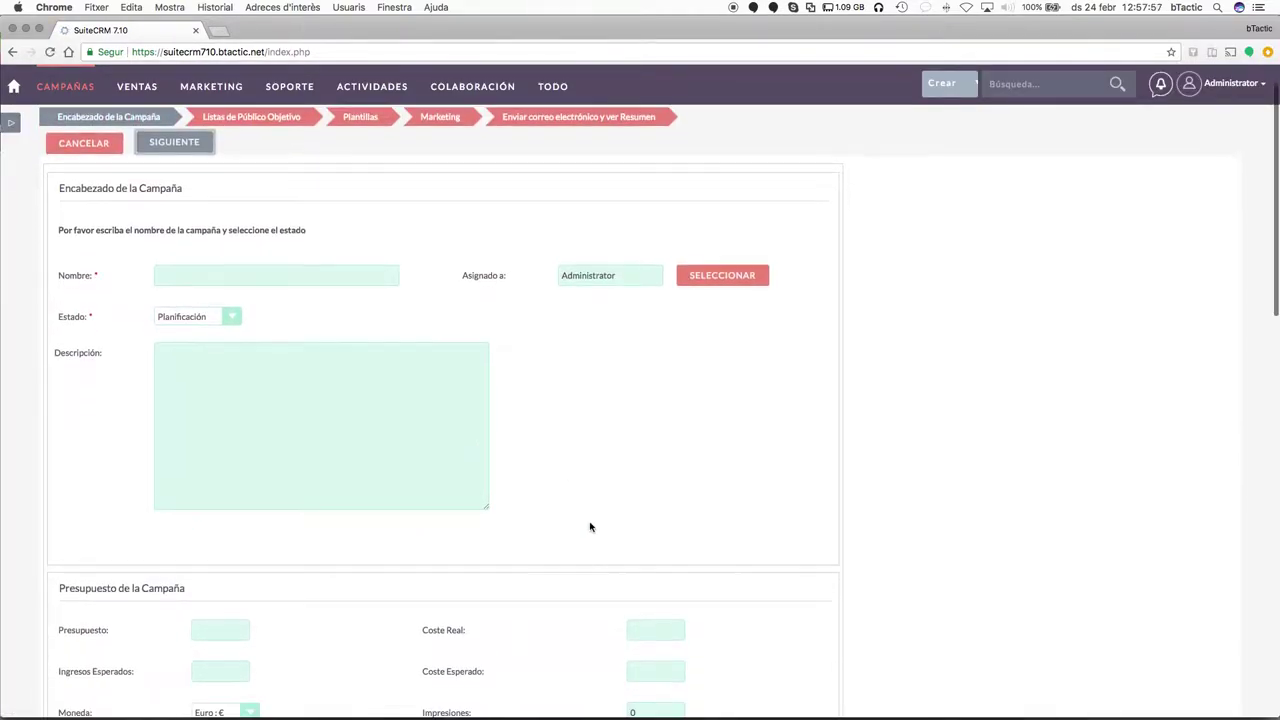
{"action": "left_click", "coordinate": [297, 207]}
{"action": "type", "text": "Cam"}
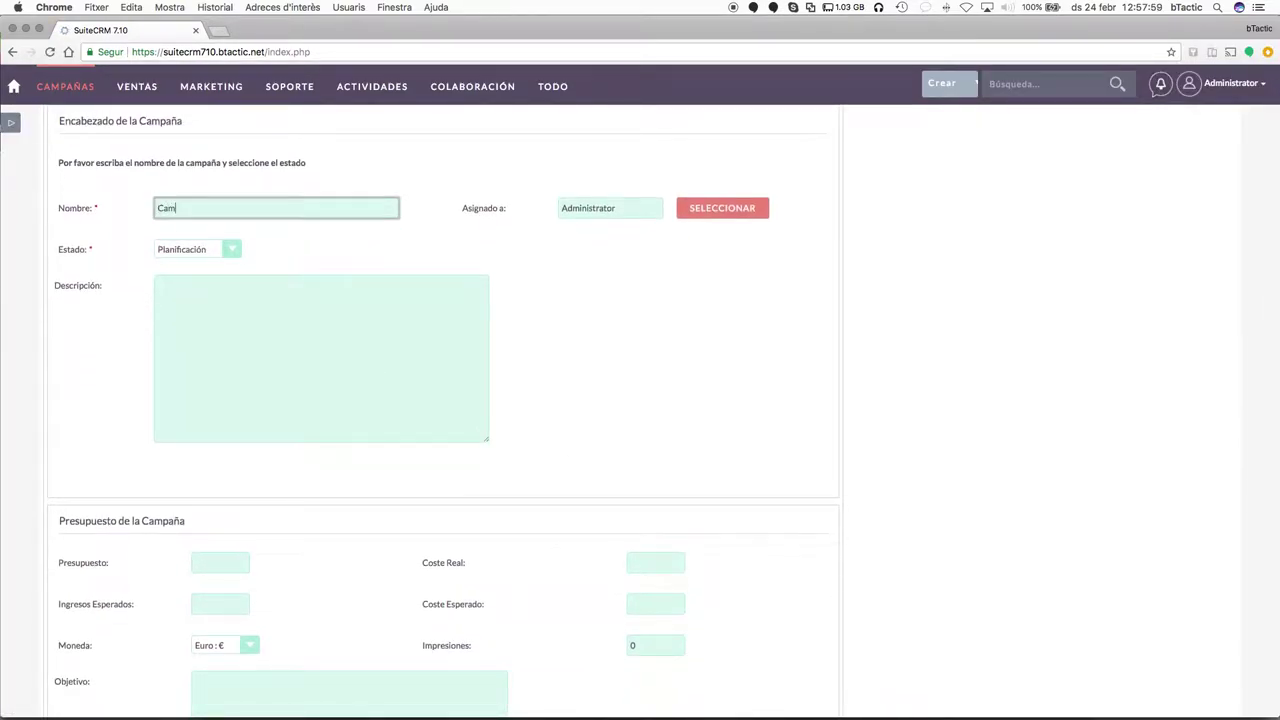
{"action": "type", "text": "paña email"}
{"action": "key", "text": "Tab"}
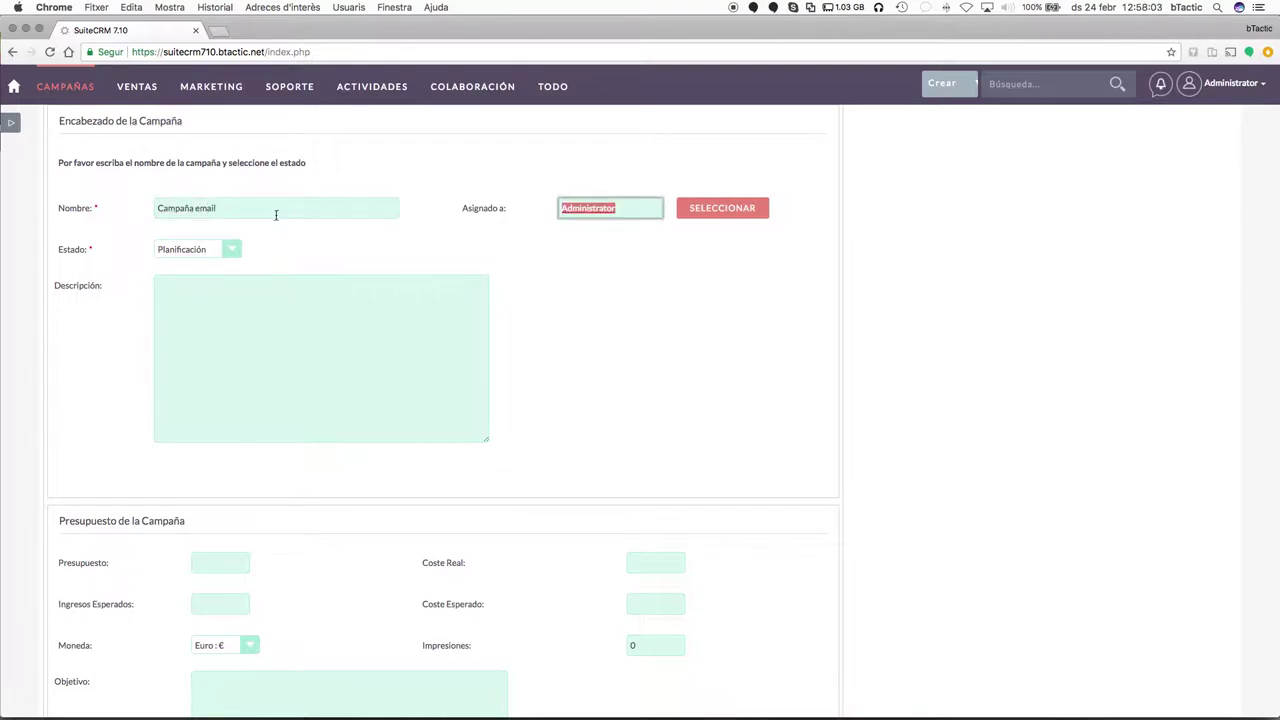
{"action": "scroll", "coordinate": [401, 382], "scroll_direction": "down", "scroll_amount": 5}
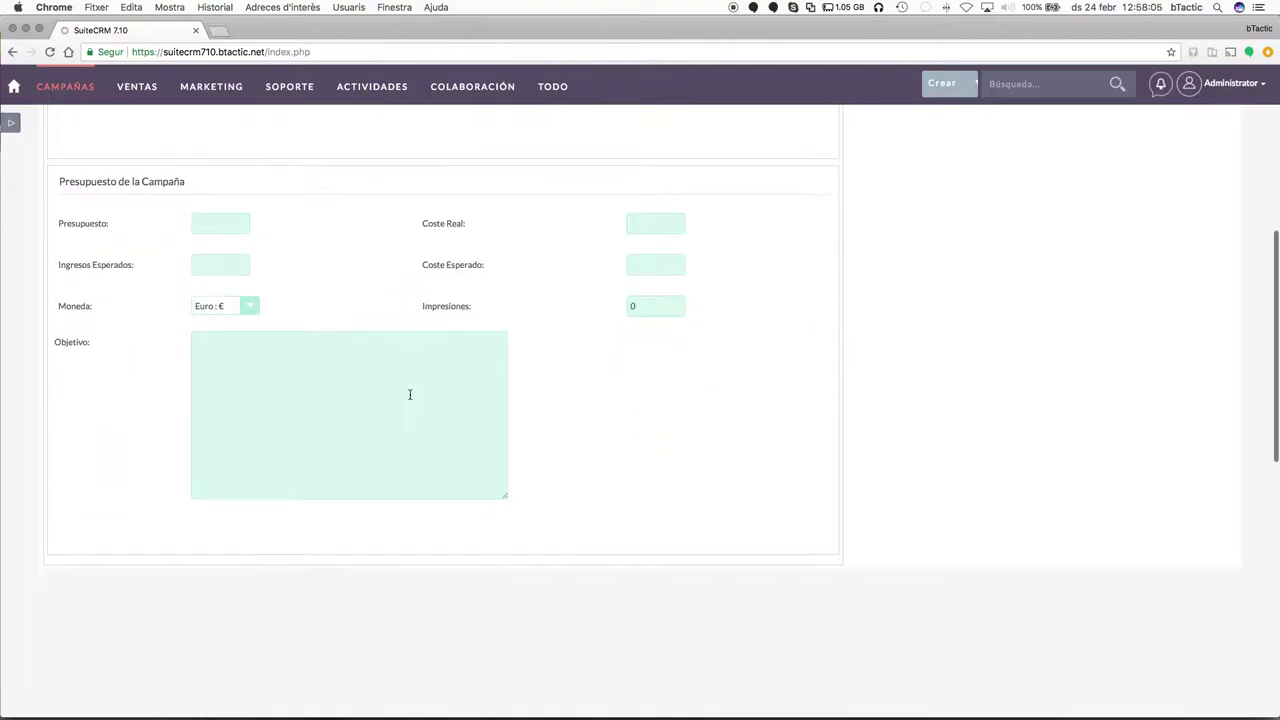
{"action": "scroll", "coordinate": [371, 380], "scroll_direction": "up", "scroll_amount": 3}
{"action": "left_click_drag", "start_coordinate": [64, 348], "coordinate": [443, 503]}
{"action": "left_click", "coordinate": [443, 503]}
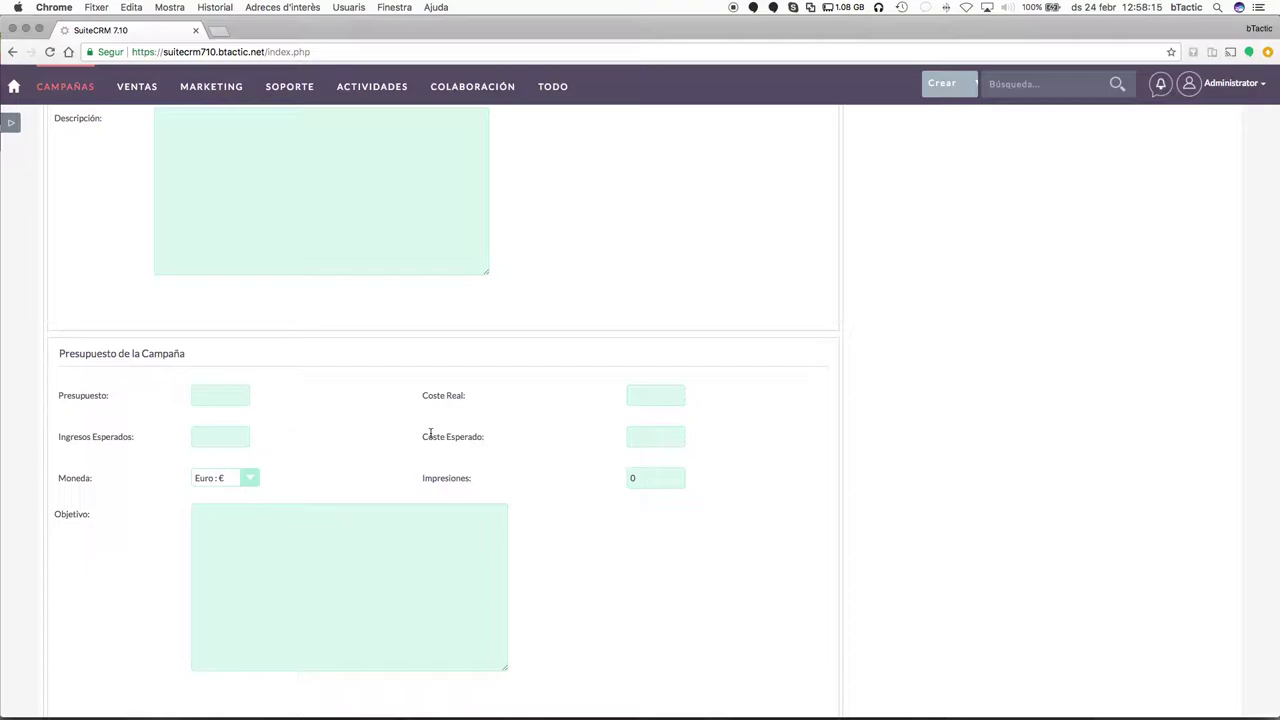
{"action": "scroll", "coordinate": [425, 395], "scroll_direction": "up", "scroll_amount": 5}
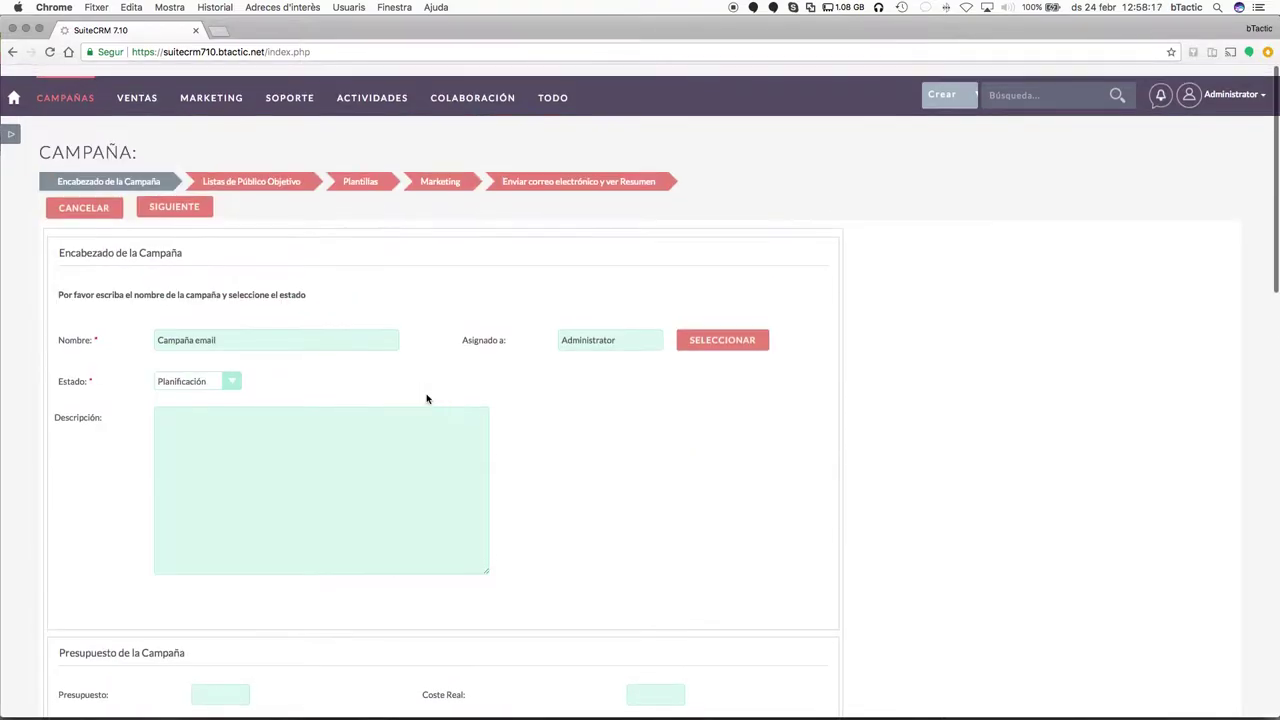
Attach the Clientes Lleida target list (5 entries, Por Defecto) to the campaign.
{"action": "left_click", "coordinate": [190, 198]}
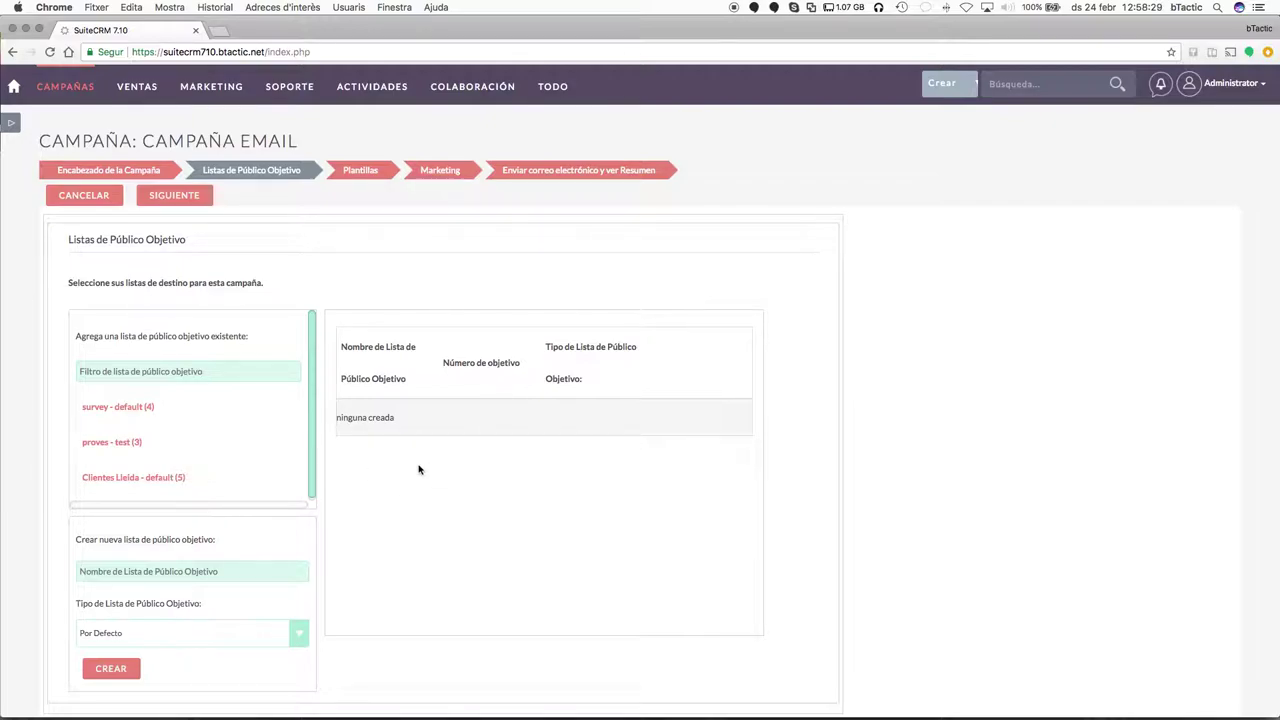
{"action": "scroll", "coordinate": [200, 434], "scroll_direction": "down", "scroll_amount": 2}
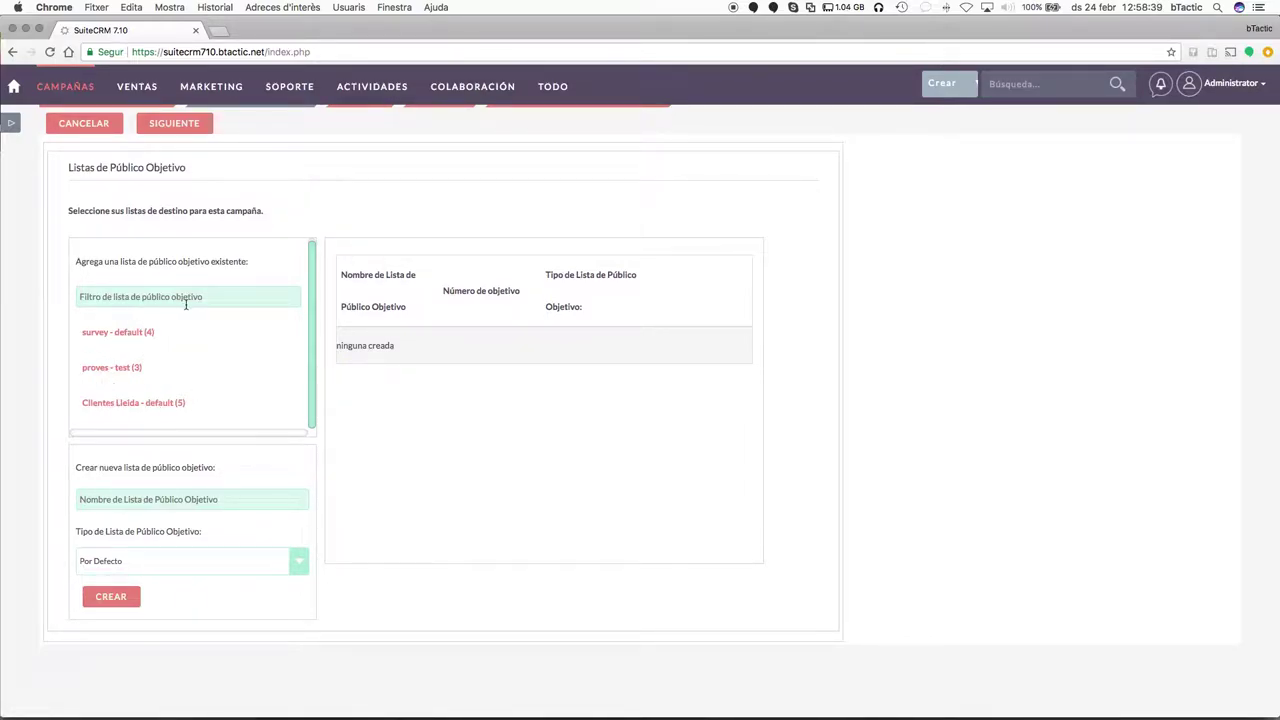
{"action": "left_click", "coordinate": [130, 404]}
{"action": "scroll", "coordinate": [307, 191], "scroll_direction": "up", "scroll_amount": 2}
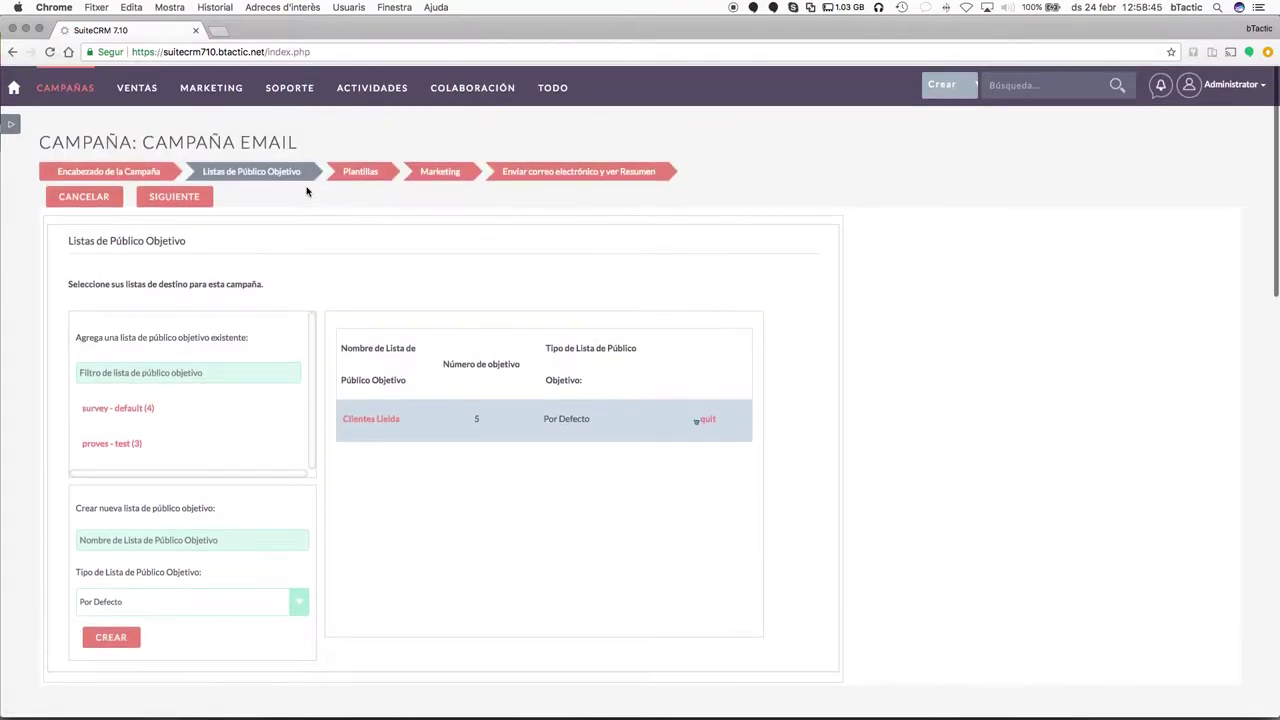
Move to the templates step and look through existing email templates without choosing one.
{"action": "left_click", "coordinate": [175, 197]}
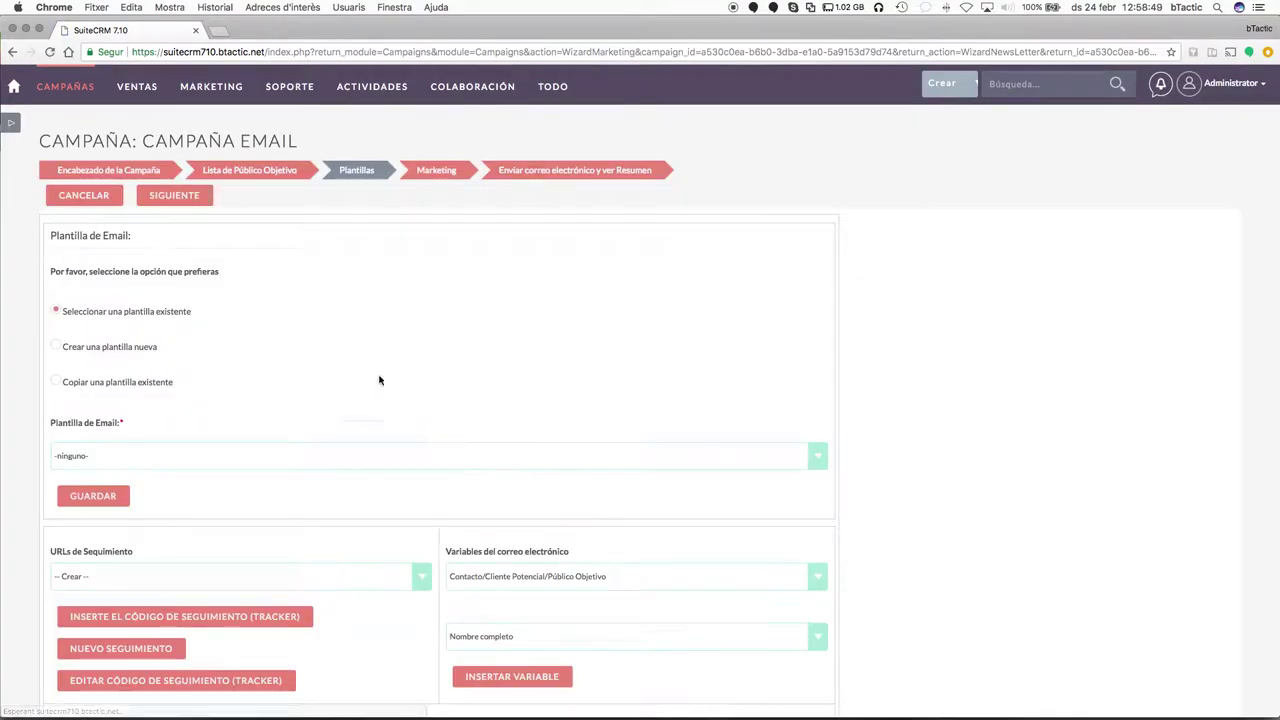
{"action": "scroll", "coordinate": [277, 403], "scroll_direction": "down", "scroll_amount": 2}
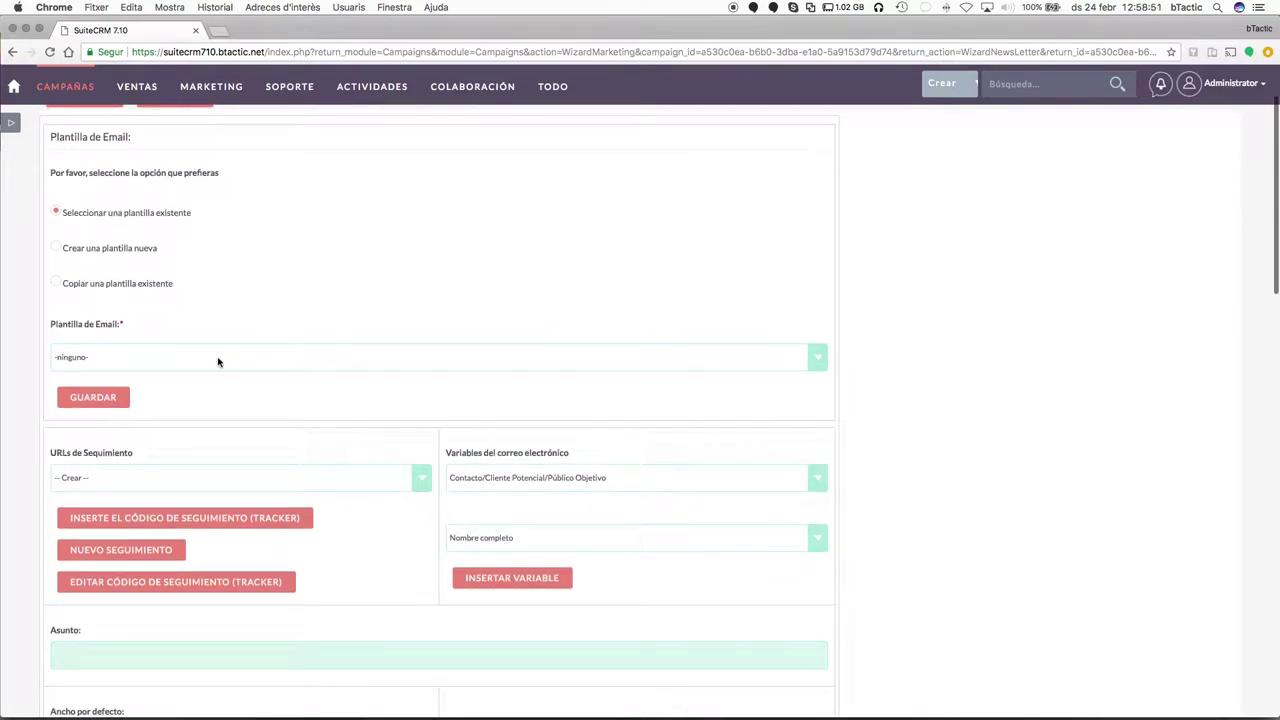
{"action": "left_click", "coordinate": [218, 362]}
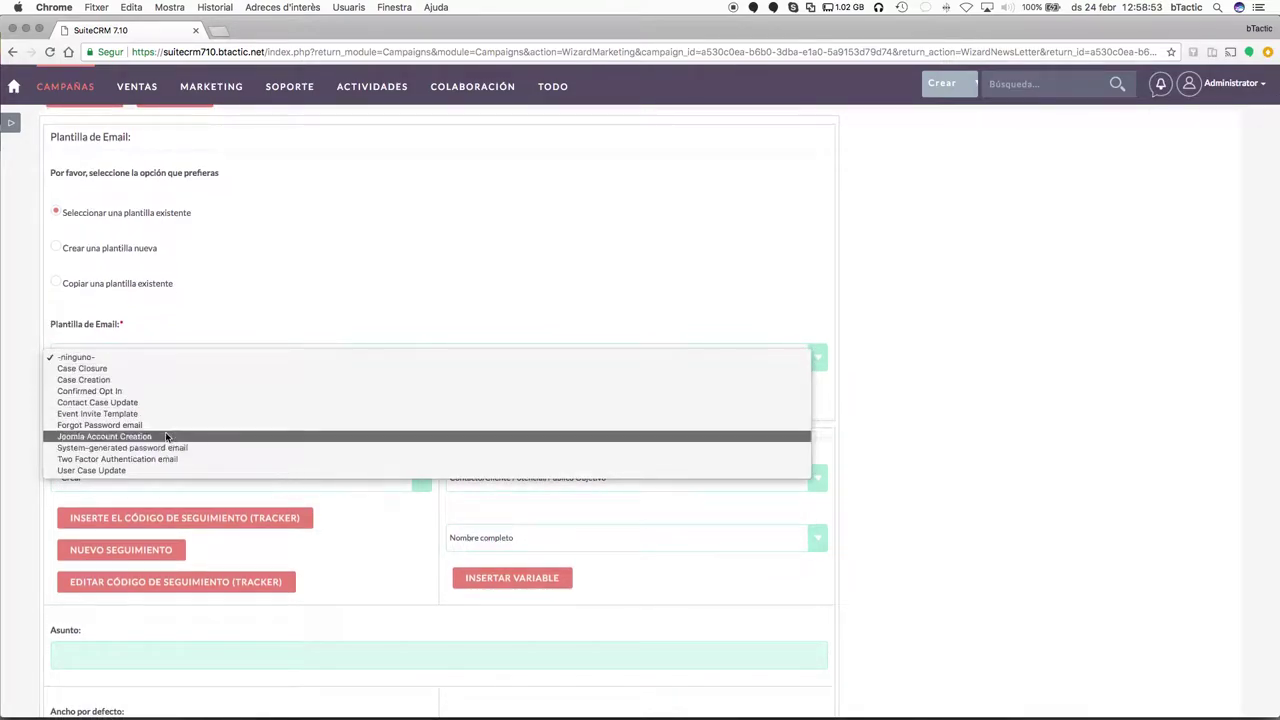
{"action": "left_click", "coordinate": [243, 283]}
Create and save a new email template named 'Email marketoing'.
{"action": "left_click", "coordinate": [56, 248]}
{"action": "scroll", "coordinate": [351, 354], "scroll_direction": "down", "scroll_amount": 2}
{"action": "left_click", "coordinate": [380, 260]}
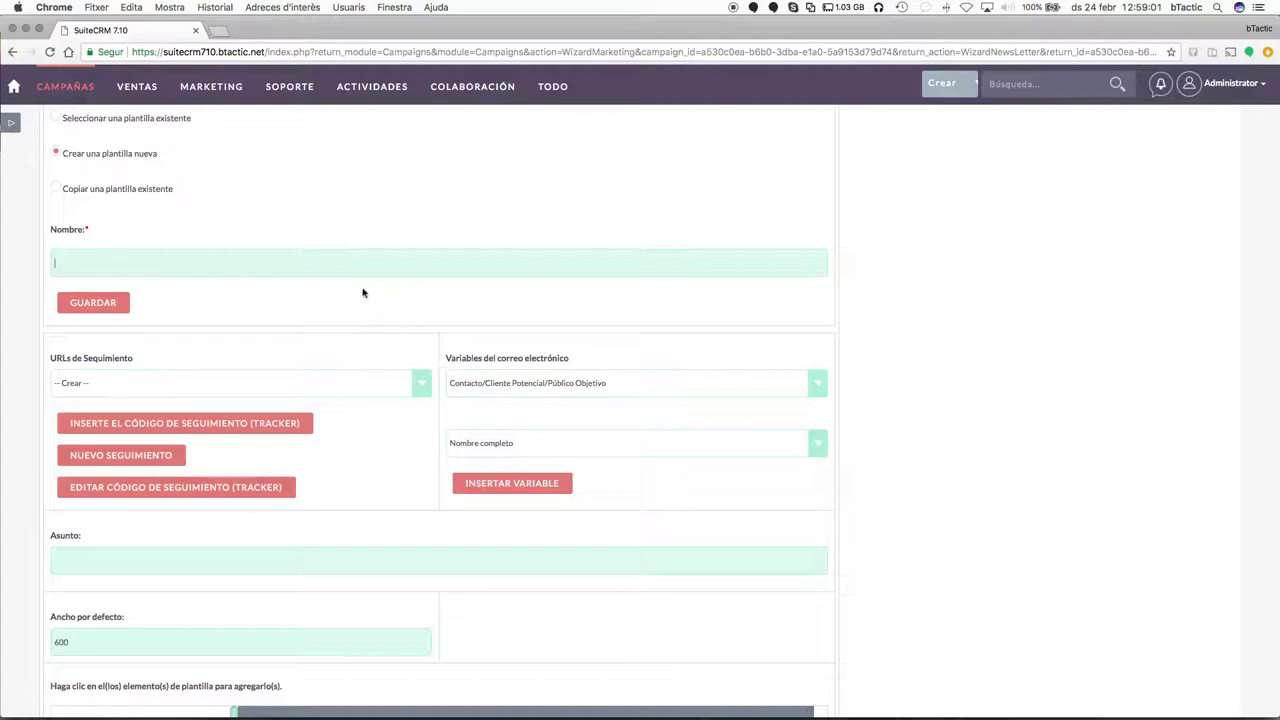
{"action": "left_click", "coordinate": [306, 266]}
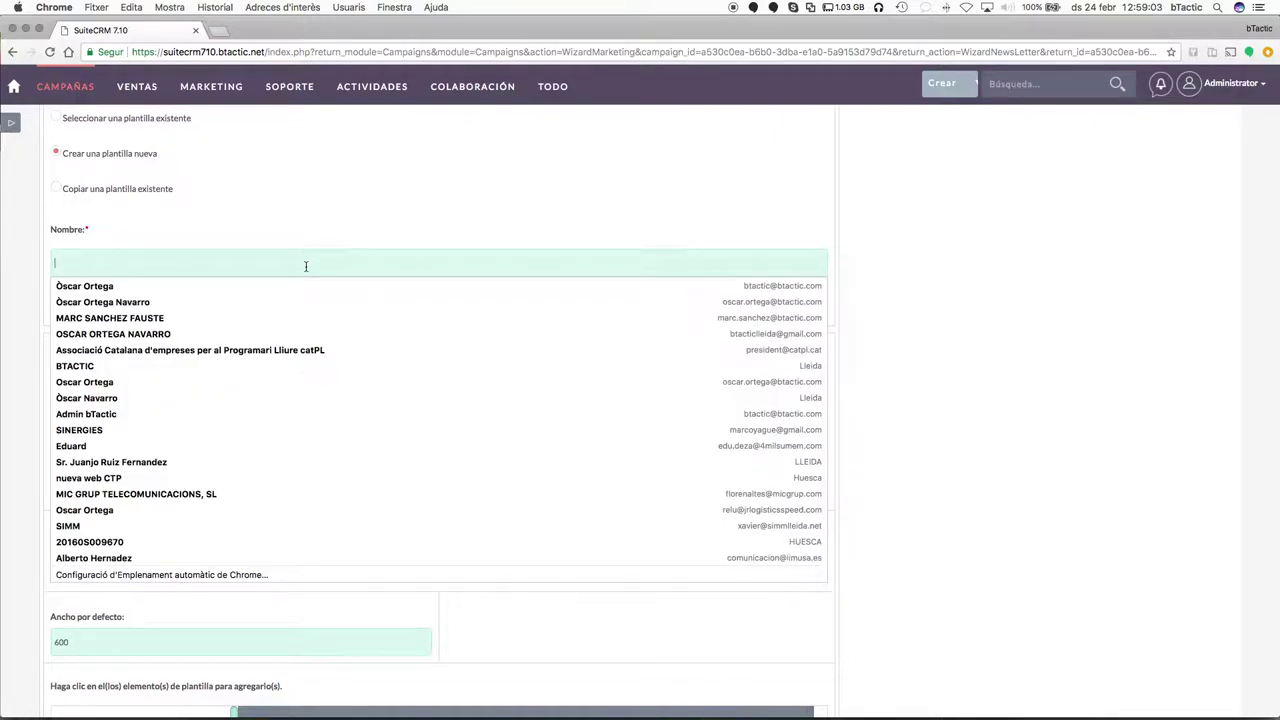
{"action": "left_click", "coordinate": [329, 229]}
{"action": "left_click", "coordinate": [282, 263]}
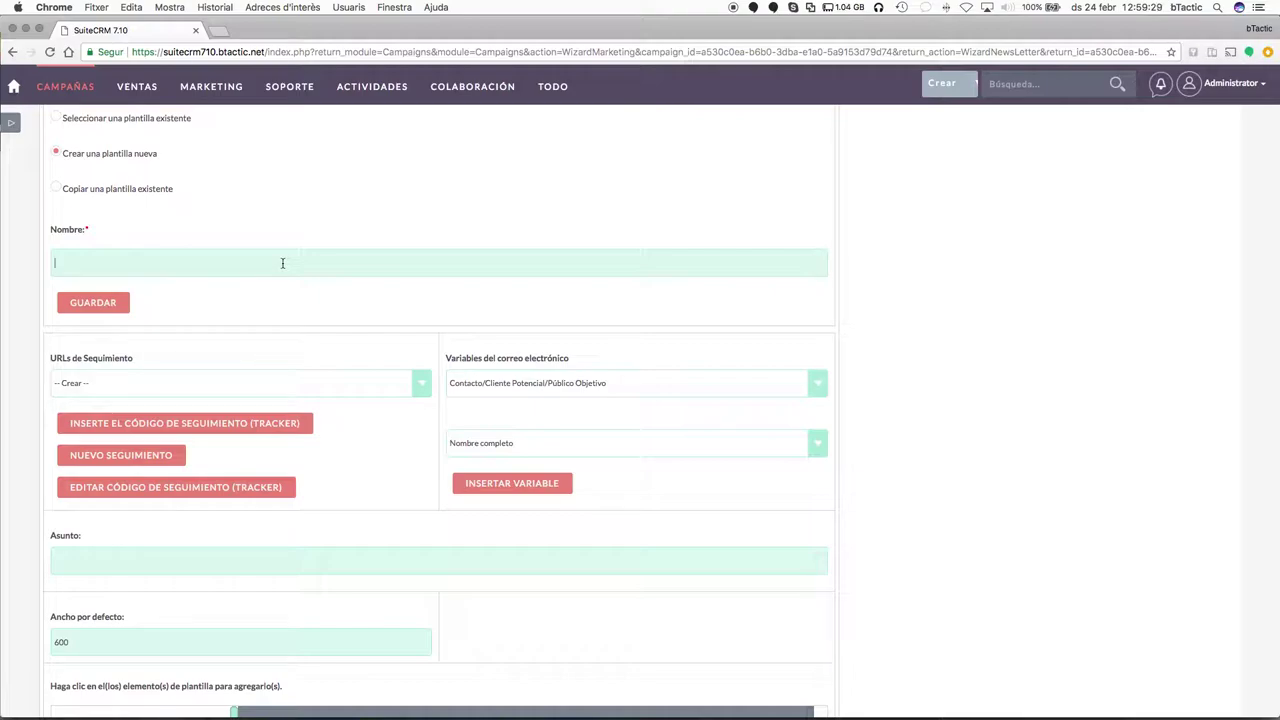
{"action": "type", "text": "Email marketoing"}
{"action": "key", "text": "Tab"}
{"action": "scroll", "coordinate": [318, 272], "scroll_direction": "down", "scroll_amount": 1}
{"action": "left_click", "coordinate": [93, 254]}
{"action": "scroll", "coordinate": [371, 349], "scroll_direction": "down", "scroll_amount": 3}
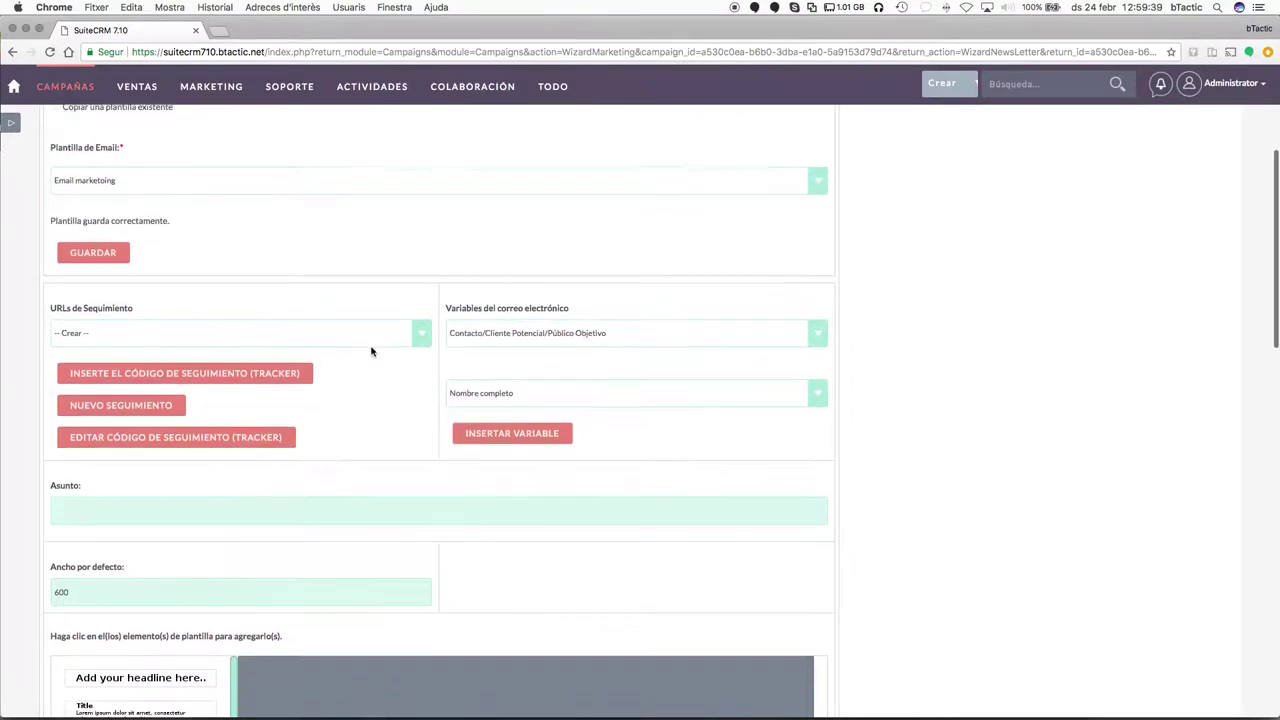
{"action": "scroll", "coordinate": [320, 240], "scroll_direction": "up", "scroll_amount": 2}
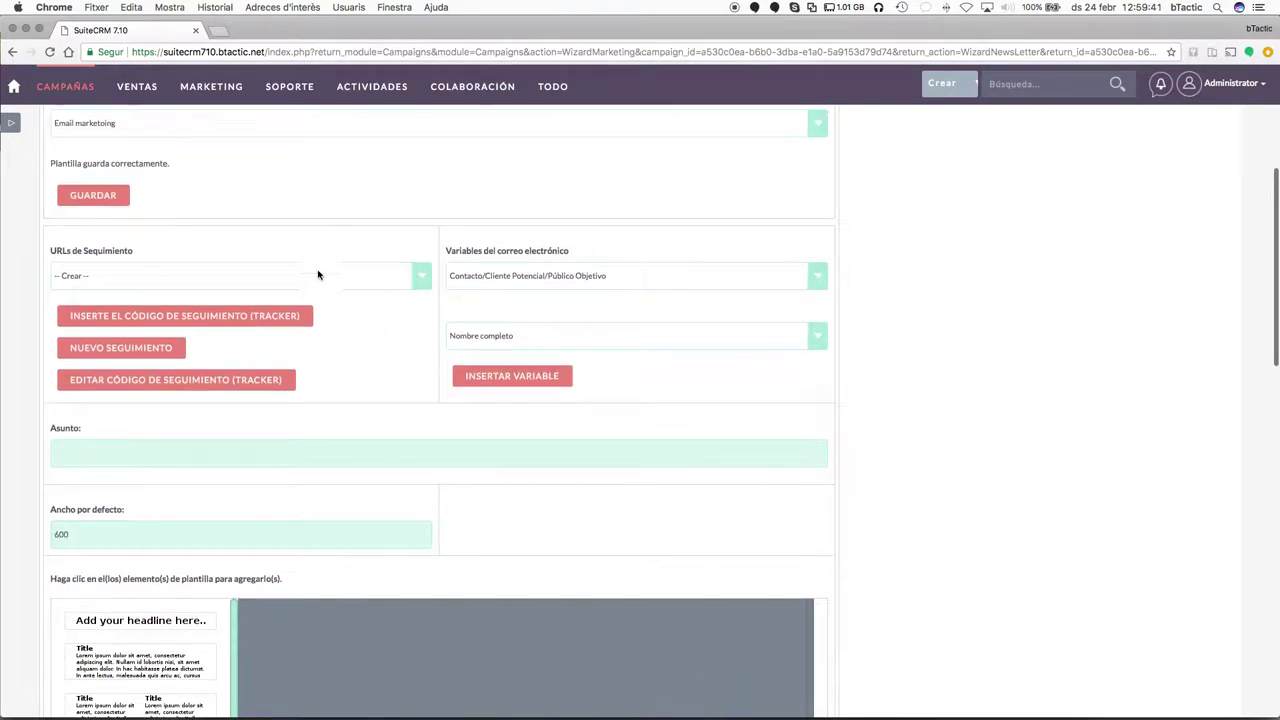
{"action": "scroll", "coordinate": [330, 265], "scroll_direction": "down", "scroll_amount": 1}
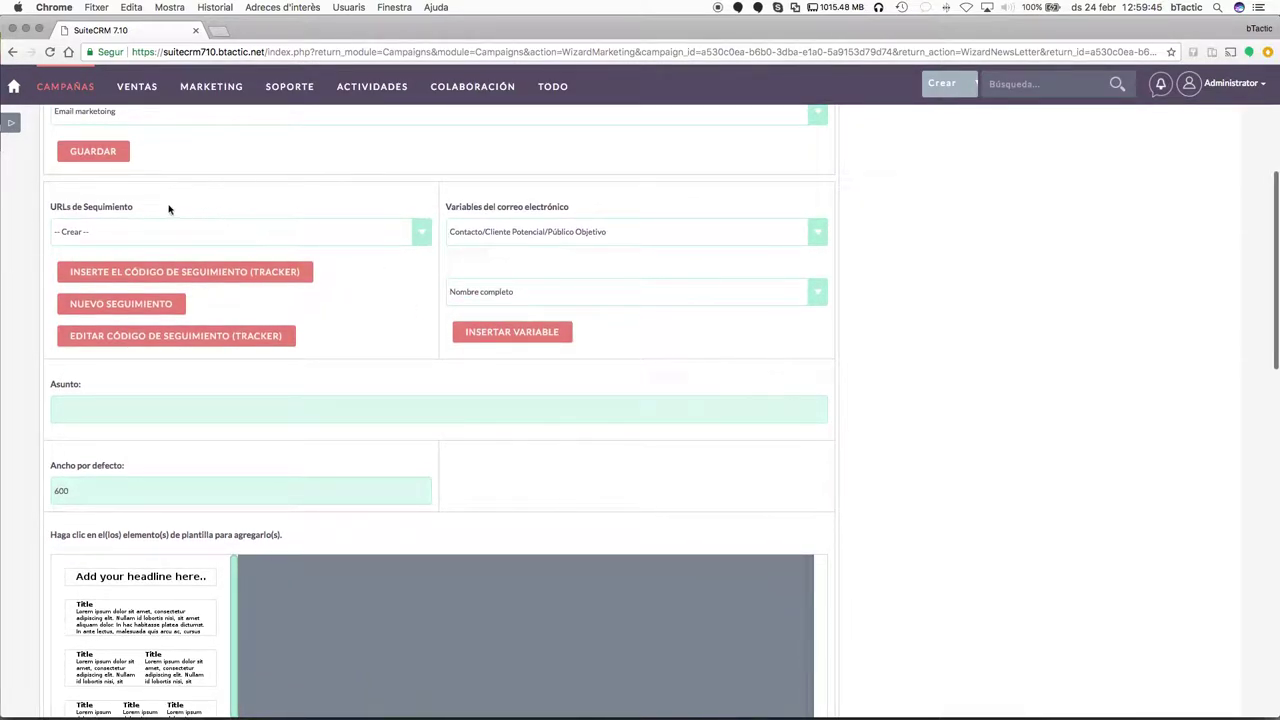
{"action": "double_click", "coordinate": [90, 206]}
{"action": "left_click", "coordinate": [88, 206]}
{"action": "left_click", "coordinate": [91, 206]}
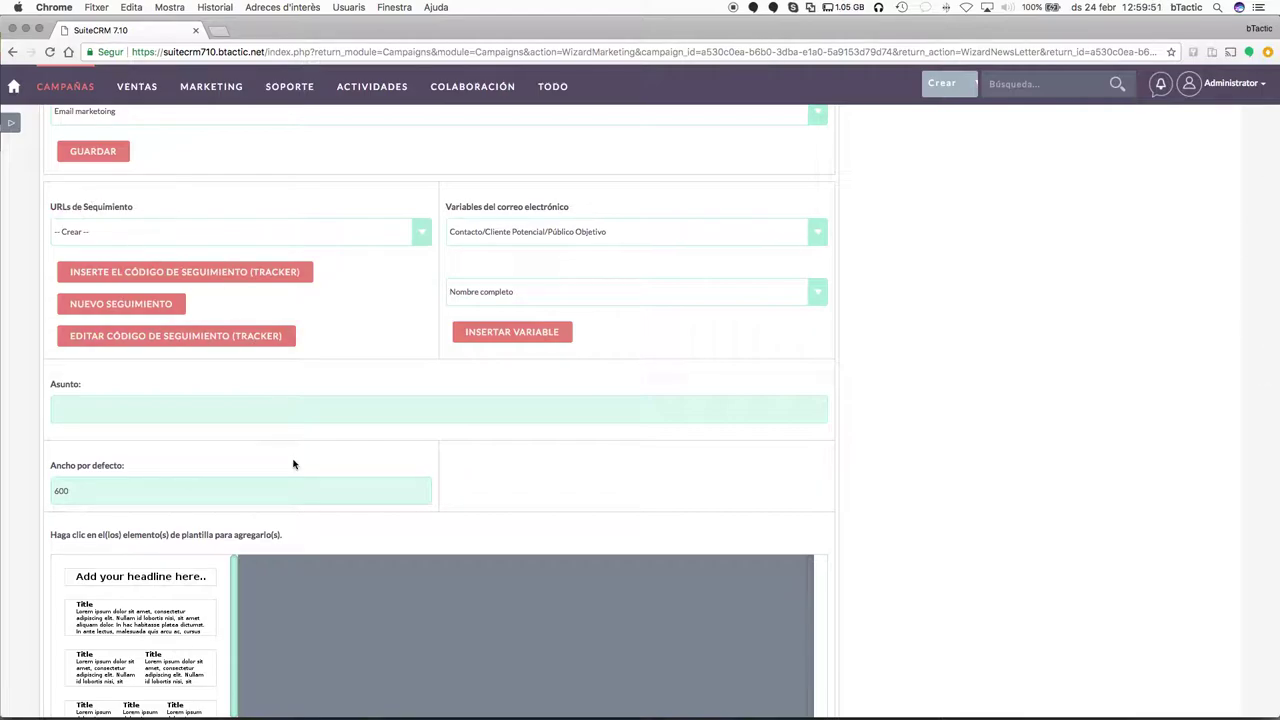
{"action": "scroll", "coordinate": [343, 567], "scroll_direction": "down", "scroll_amount": 2}
{"action": "scroll", "coordinate": [343, 572], "scroll_direction": "up", "scroll_amount": 1}
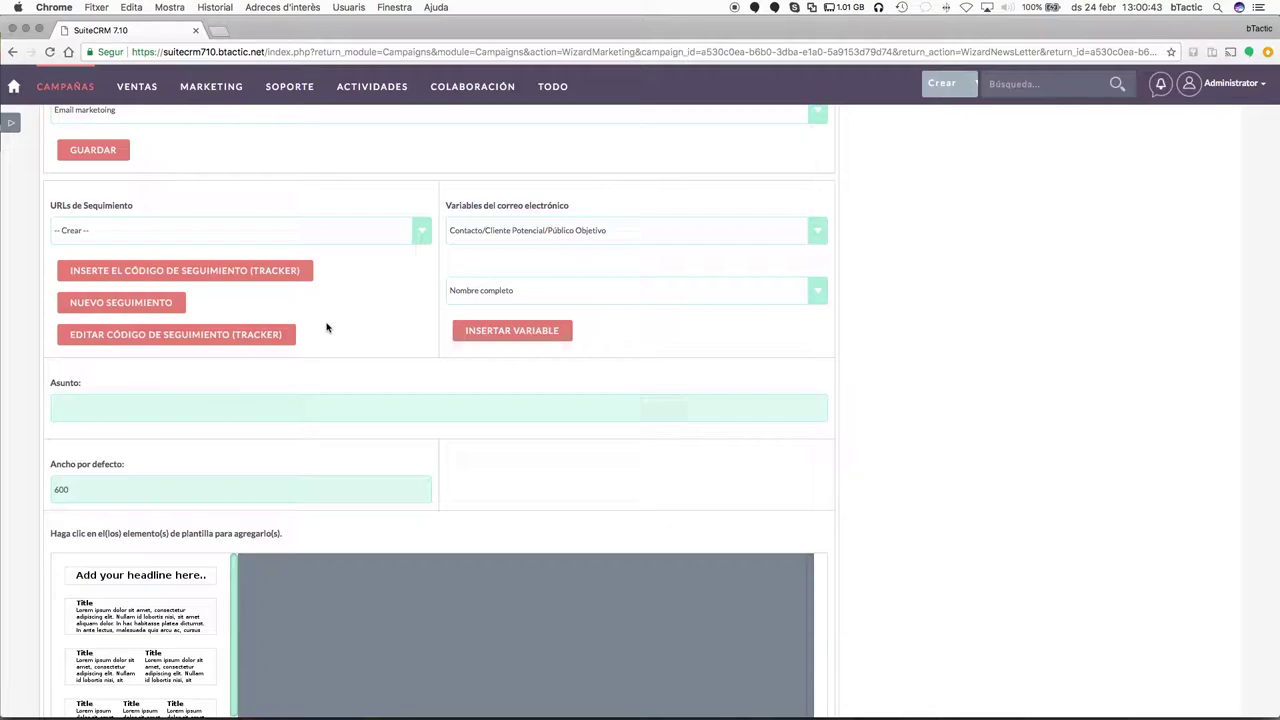
{"action": "scroll", "coordinate": [270, 310], "scroll_direction": "down", "scroll_amount": 1}
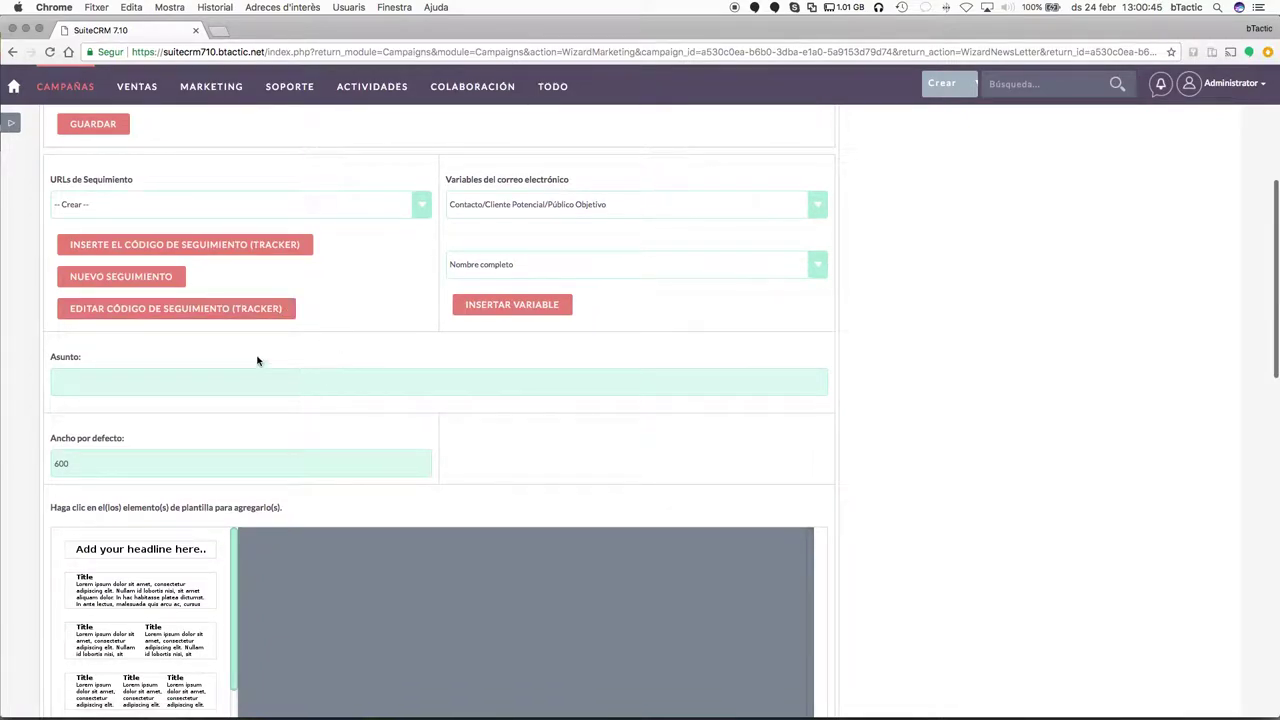
{"action": "left_click", "coordinate": [577, 204]}
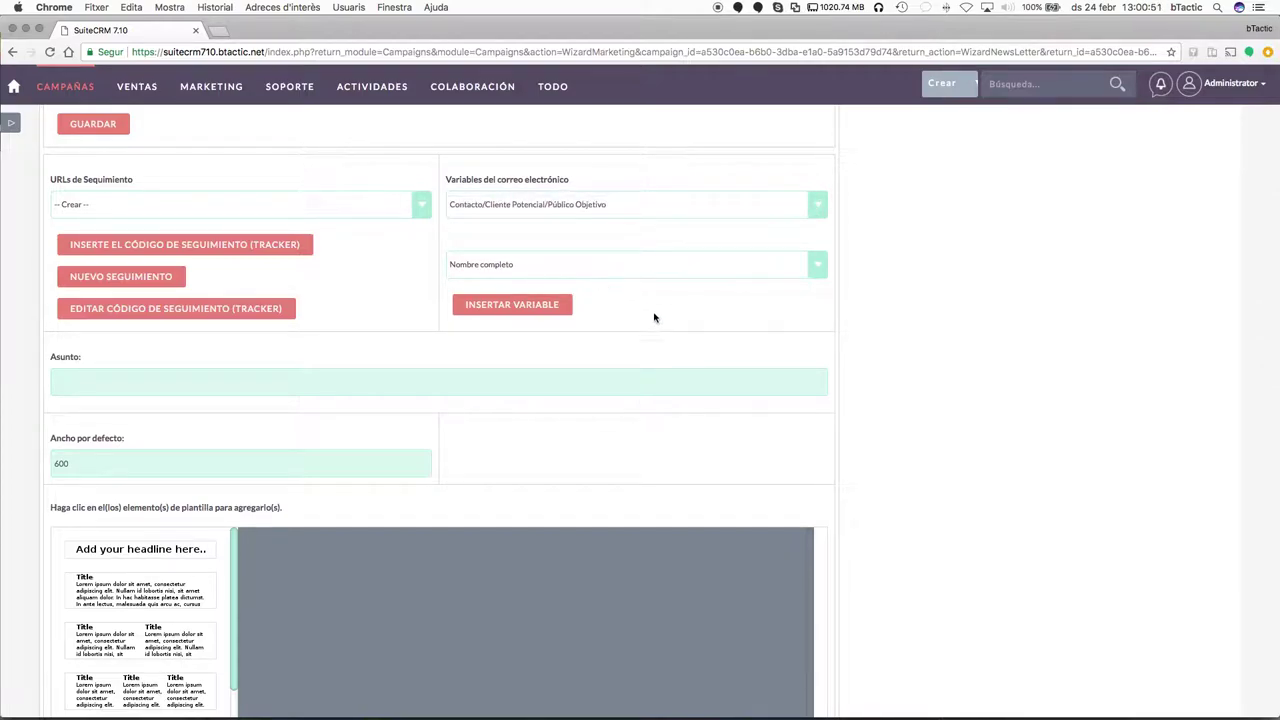
{"action": "scroll", "coordinate": [530, 420], "scroll_direction": "down", "scroll_amount": 2}
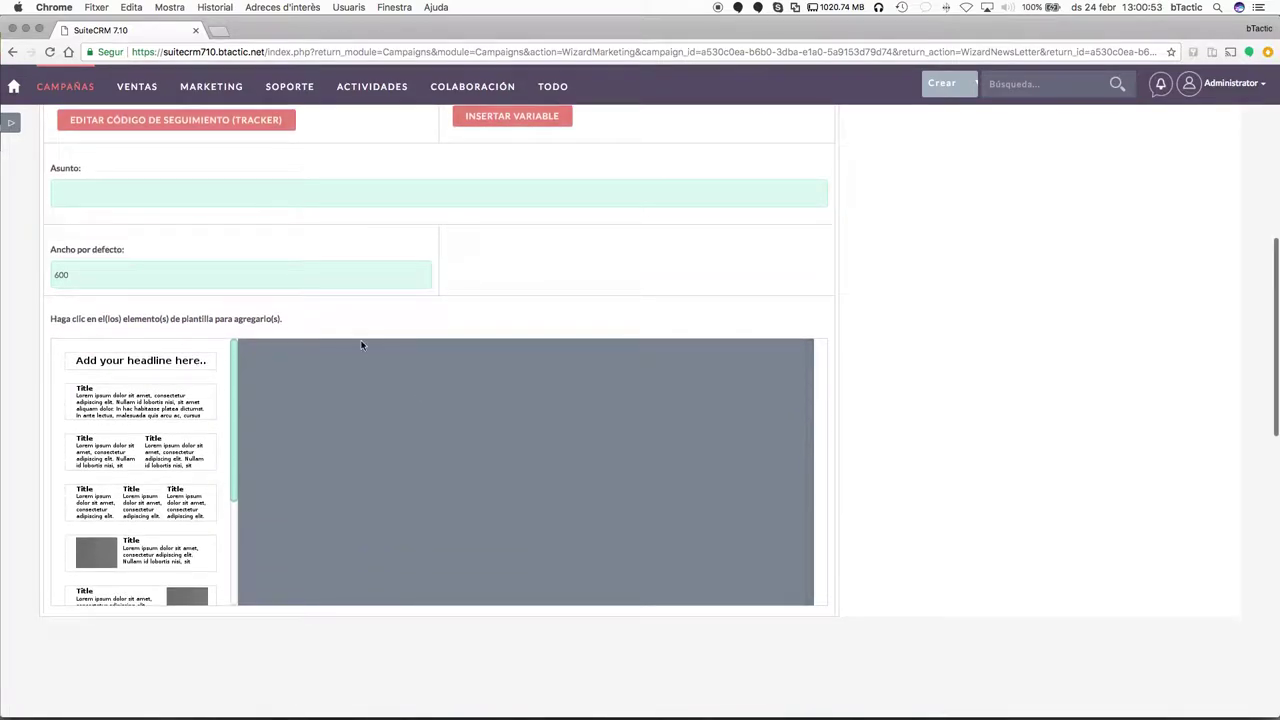
Set the template subject to 'test'.
{"action": "left_click", "coordinate": [248, 189]}
{"action": "type", "text": "test"}
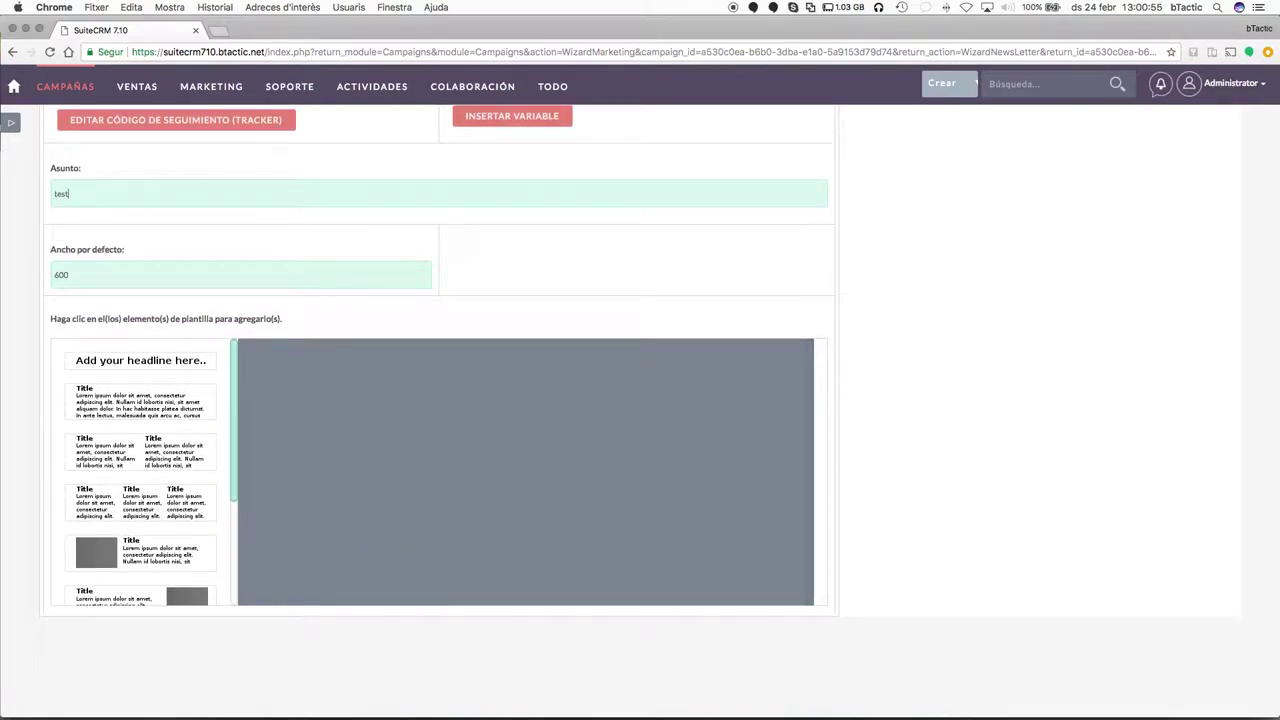
{"action": "key", "text": "Tab"}
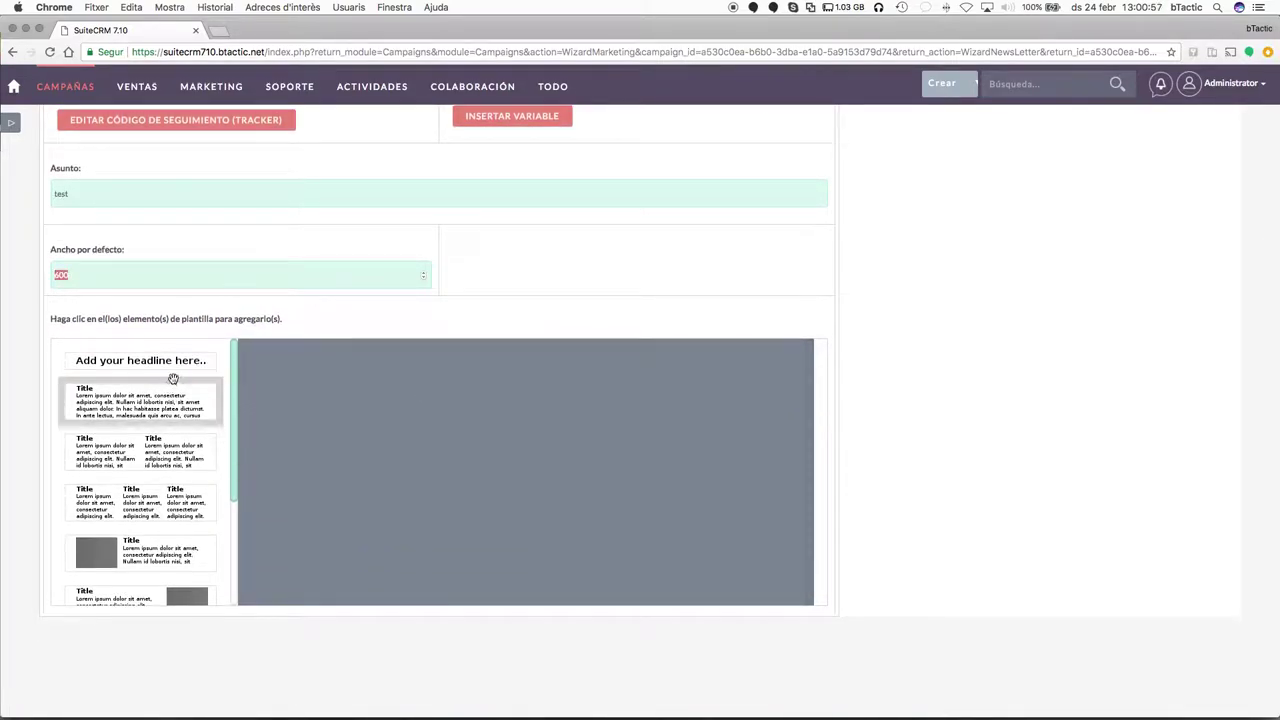
Add the three-column image-and-text block to the template canvas.
{"action": "scroll", "coordinate": [148, 460], "scroll_direction": "down", "scroll_amount": 5}
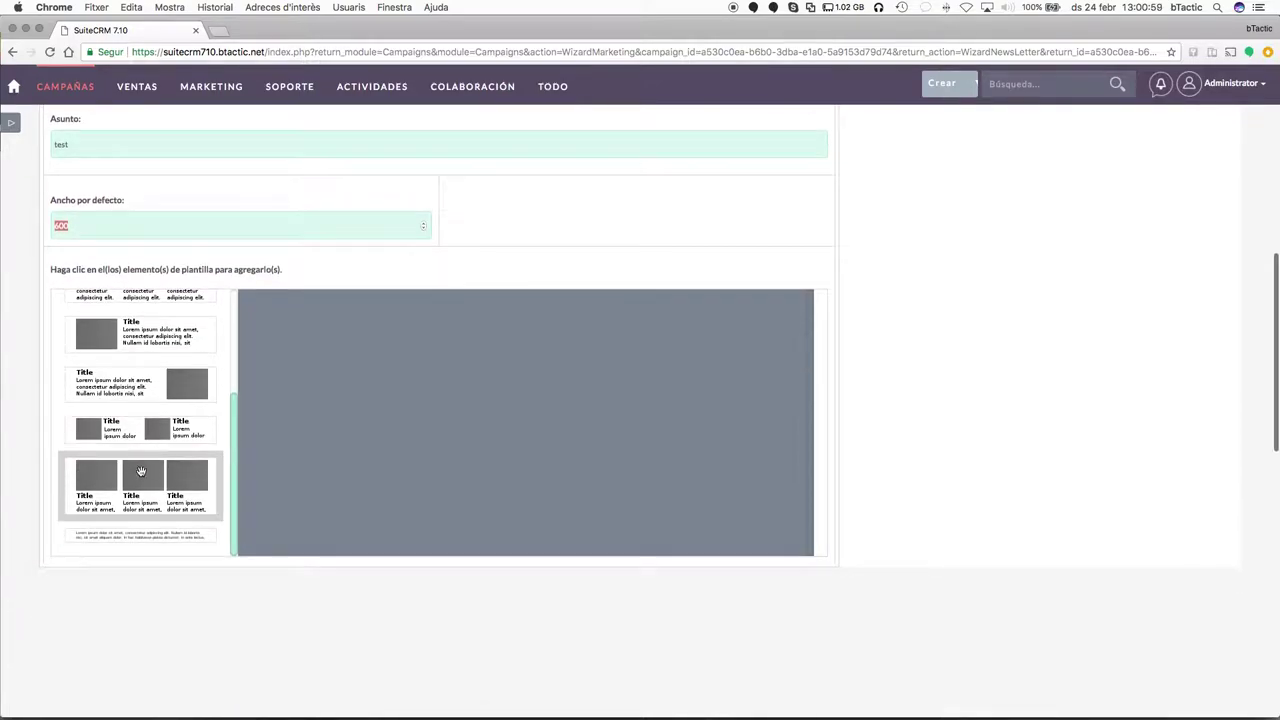
{"action": "left_click", "coordinate": [137, 458]}
{"action": "scroll", "coordinate": [631, 388], "scroll_direction": "up", "scroll_amount": 4}
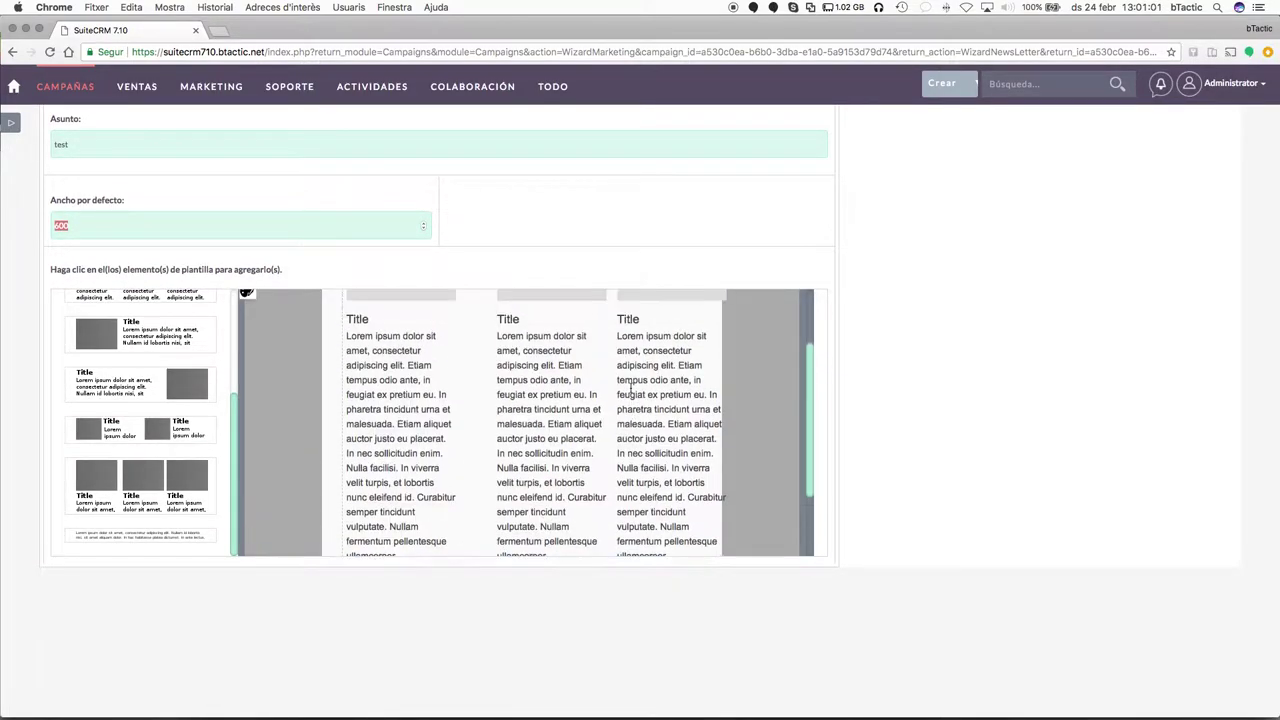
{"action": "mouse_move", "coordinate": [405, 367]}
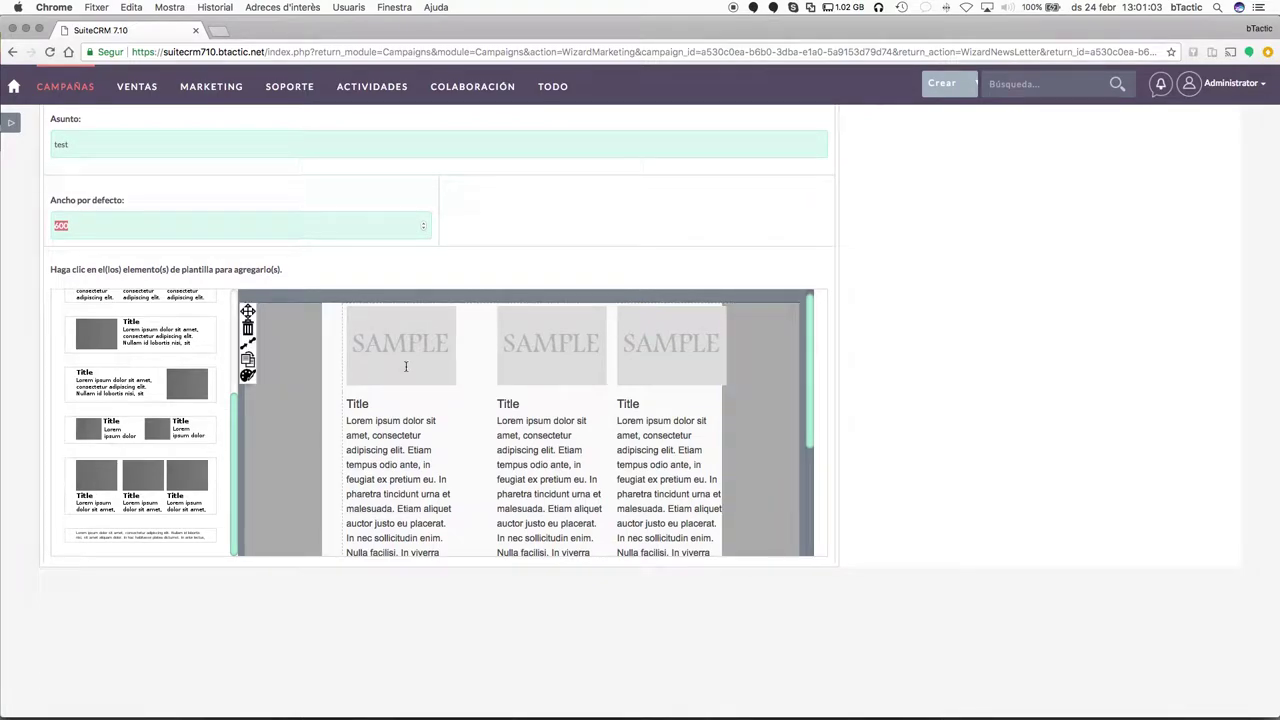
{"action": "scroll", "coordinate": [468, 403], "scroll_direction": "up", "scroll_amount": 4}
{"action": "scroll", "coordinate": [486, 543], "scroll_direction": "down", "scroll_amount": 4}
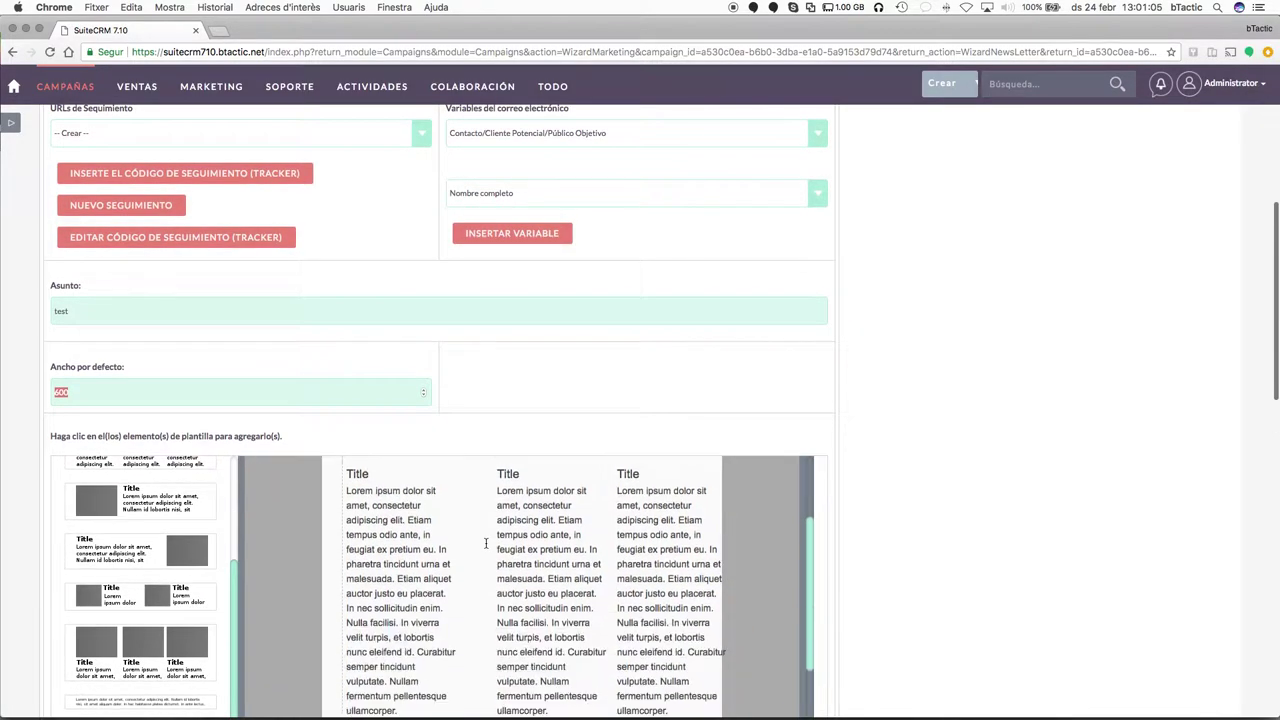
{"action": "scroll", "coordinate": [486, 543], "scroll_direction": "down", "scroll_amount": 2}
{"action": "scroll", "coordinate": [486, 543], "scroll_direction": "up", "scroll_amount": 3}
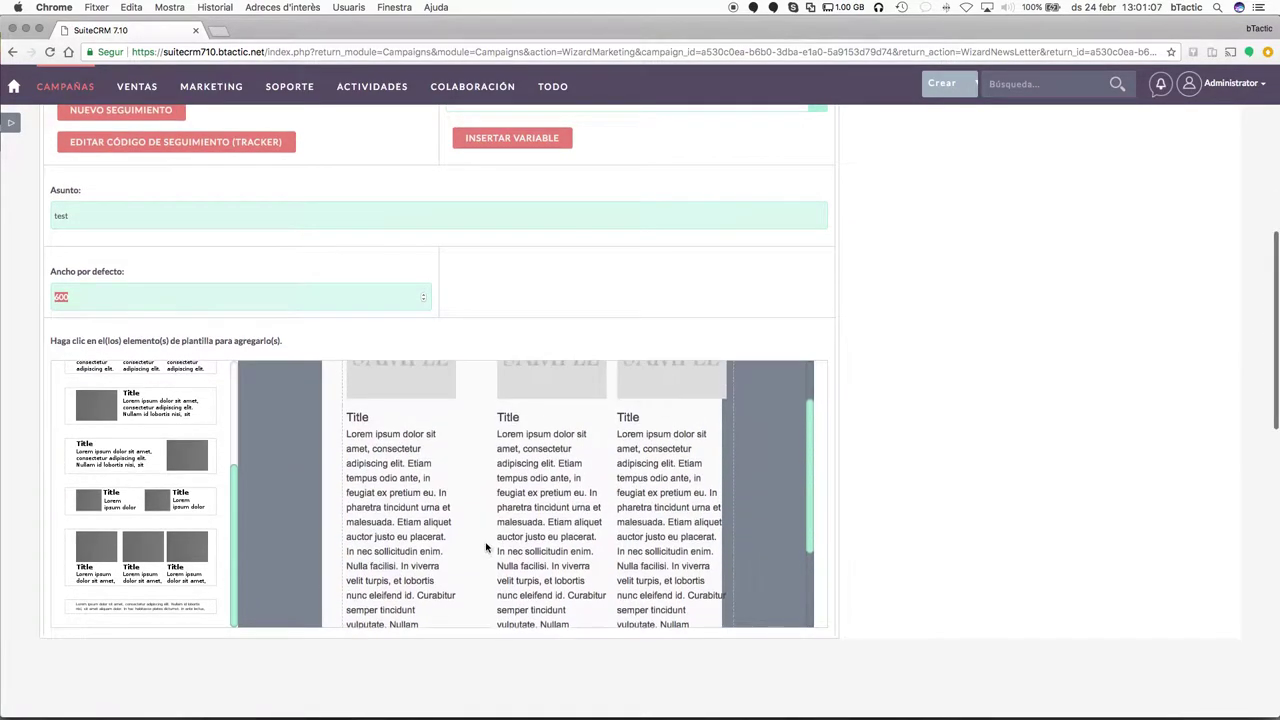
{"action": "scroll", "coordinate": [486, 543], "scroll_direction": "up", "scroll_amount": 1}
Try replacing the first SAMPLE image from Fotos, then cancel, leaving it unchanged.
{"action": "left_click", "coordinate": [410, 465]}
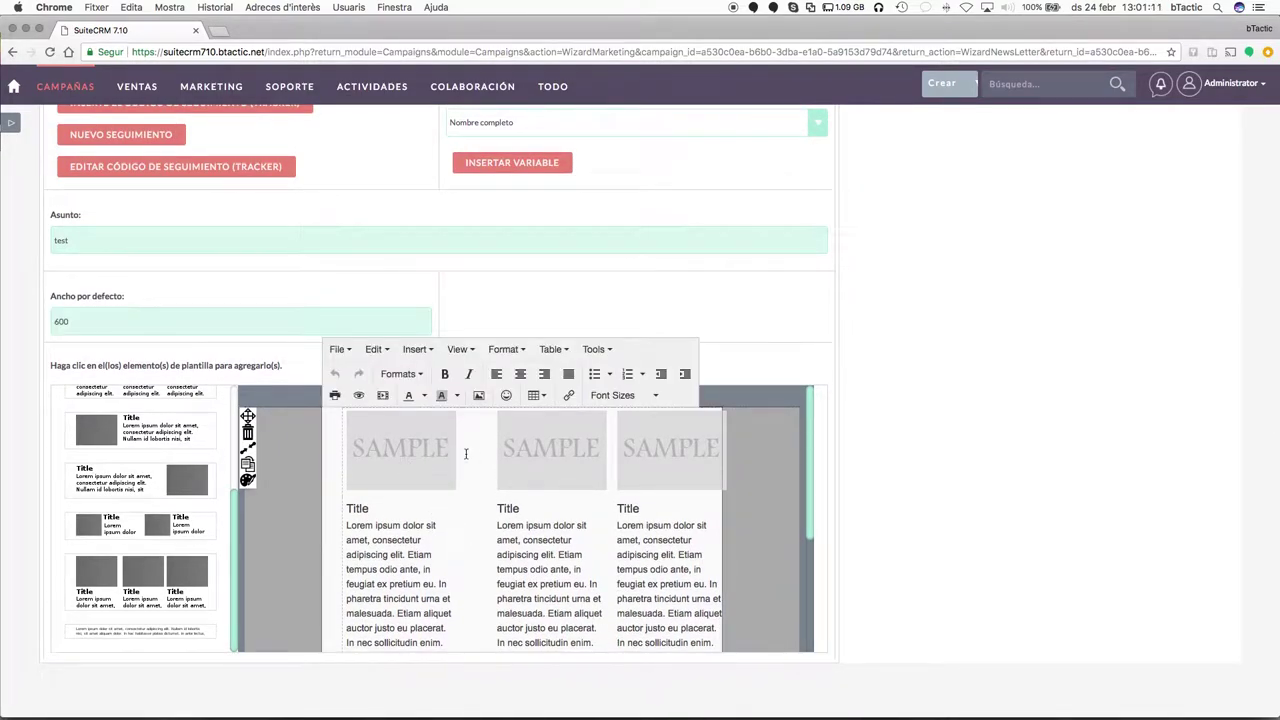
{"action": "left_click", "coordinate": [466, 454]}
{"action": "left_click", "coordinate": [430, 450]}
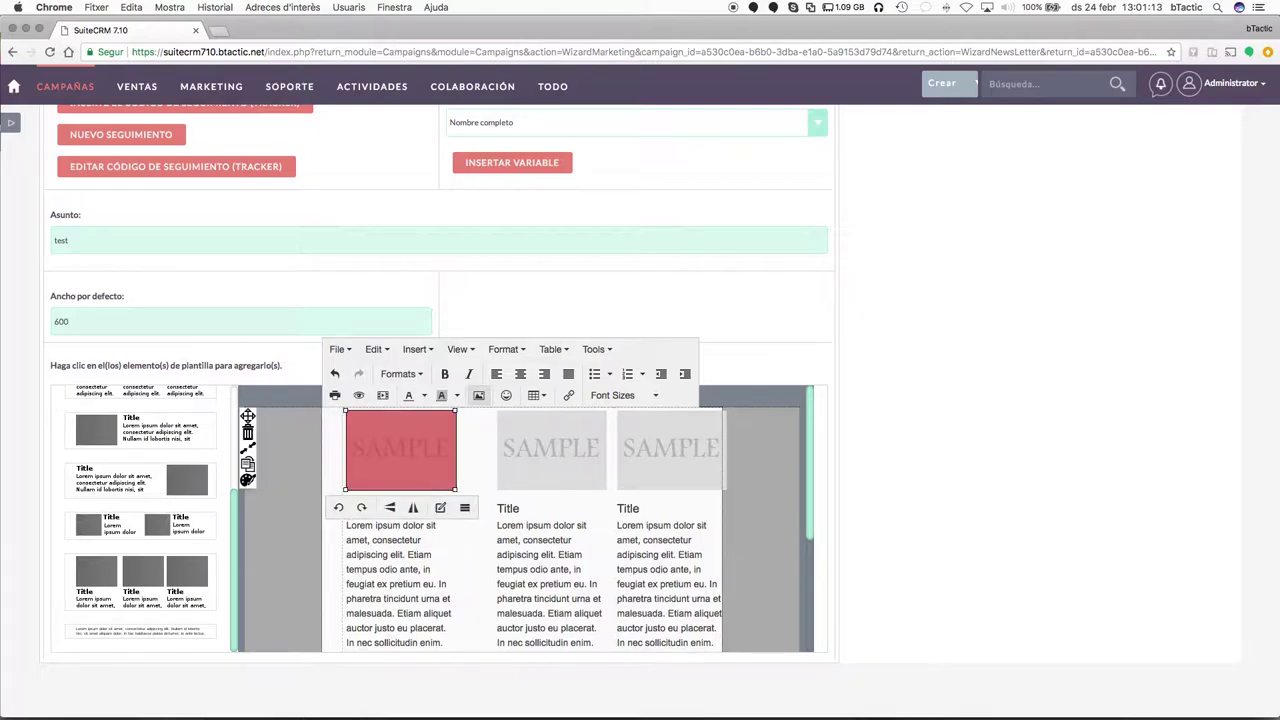
{"action": "left_click", "coordinate": [478, 396]}
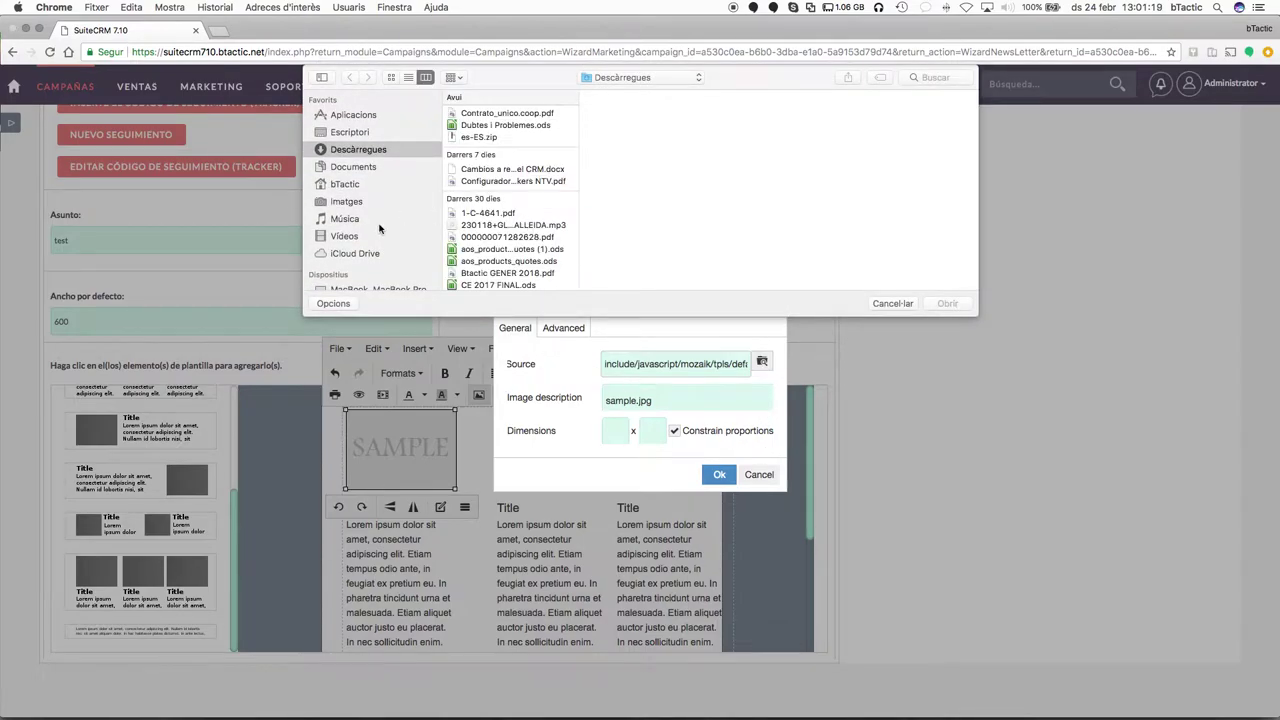
{"action": "scroll", "coordinate": [379, 229], "scroll_direction": "down", "scroll_amount": 3}
{"action": "left_click", "coordinate": [341, 265]}
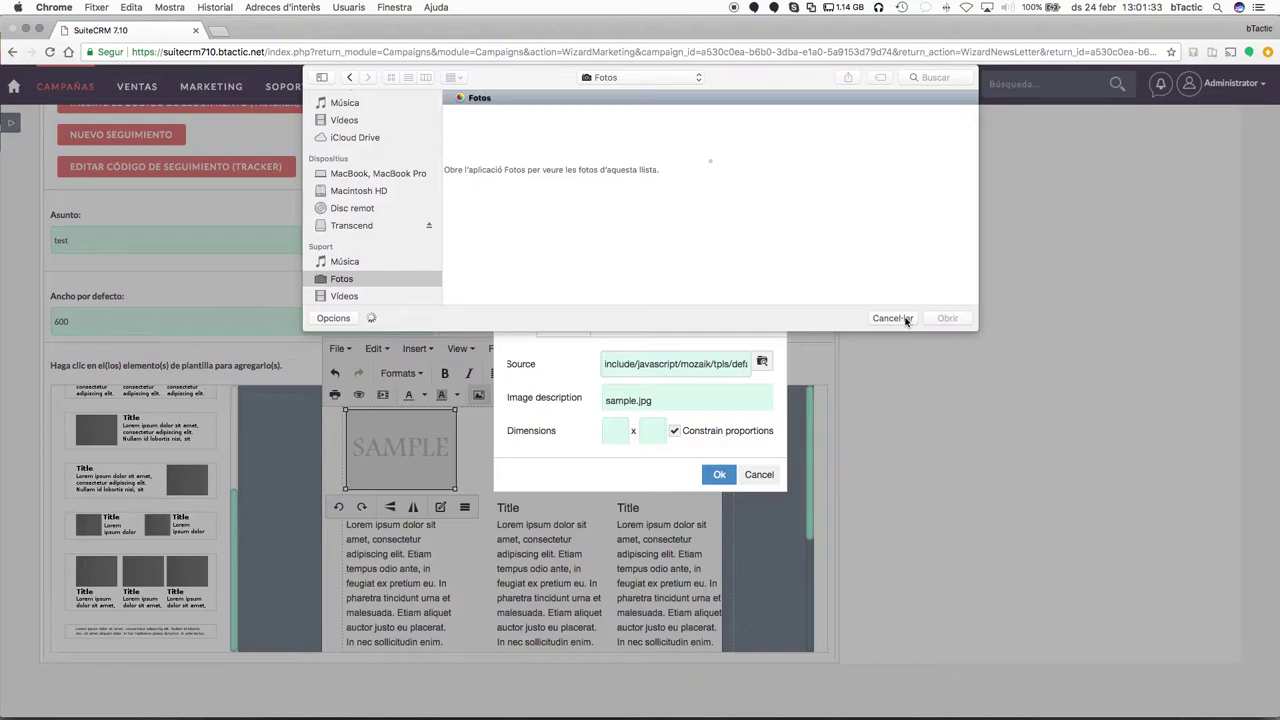
{"action": "scroll", "coordinate": [370, 170], "scroll_direction": "up", "scroll_amount": 3}
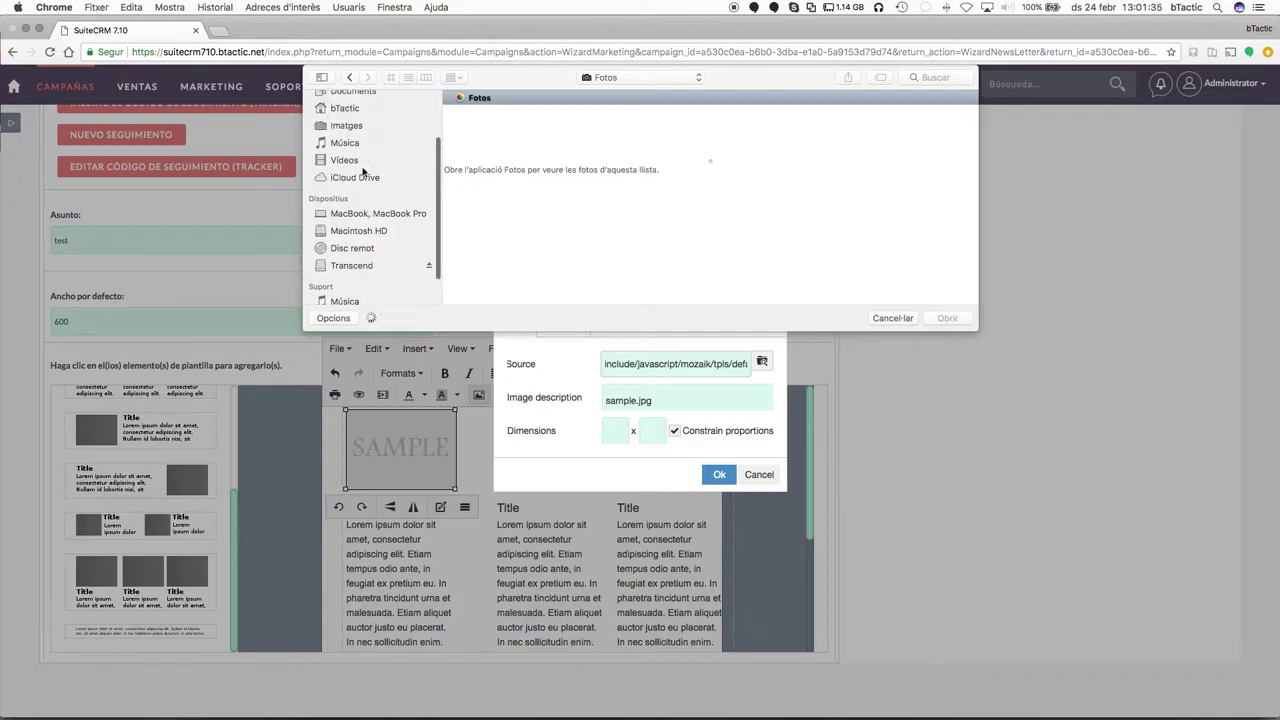
{"action": "left_click", "coordinate": [892, 318]}
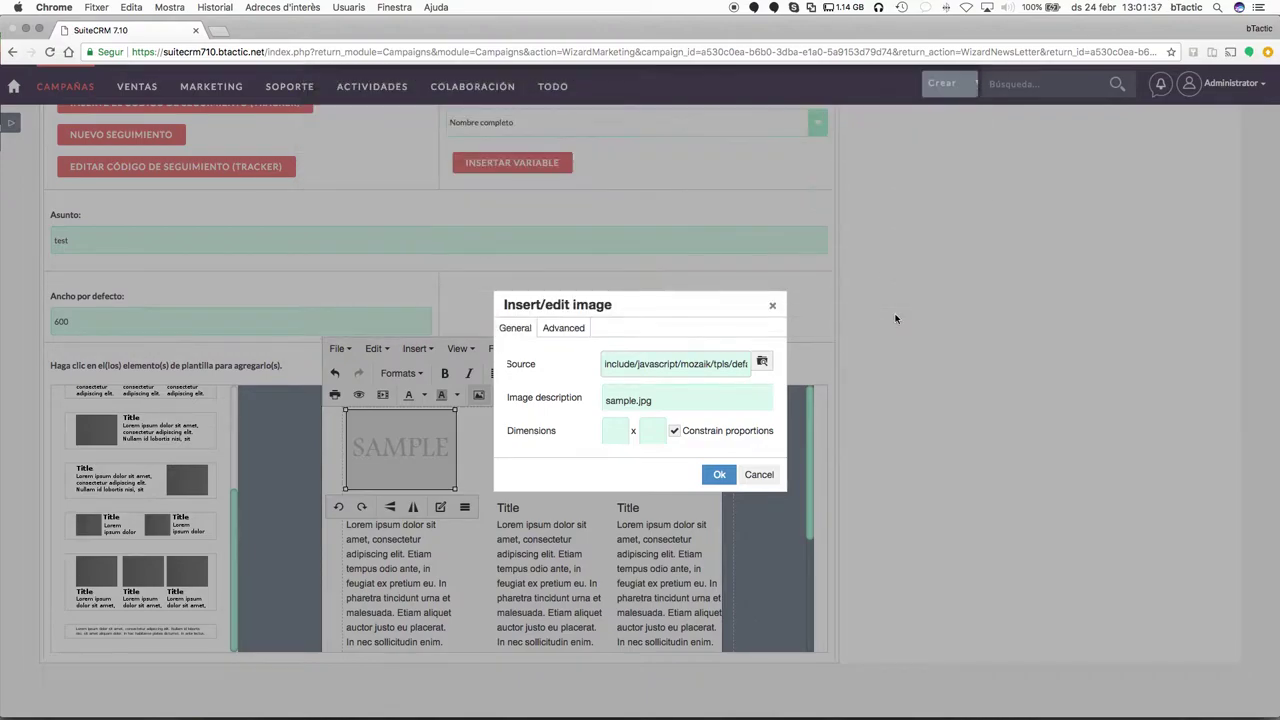
{"action": "left_click", "coordinate": [757, 478]}
Advance the campaign wizard to the Marketing step.
{"action": "scroll", "coordinate": [574, 505], "scroll_direction": "down", "scroll_amount": 5}
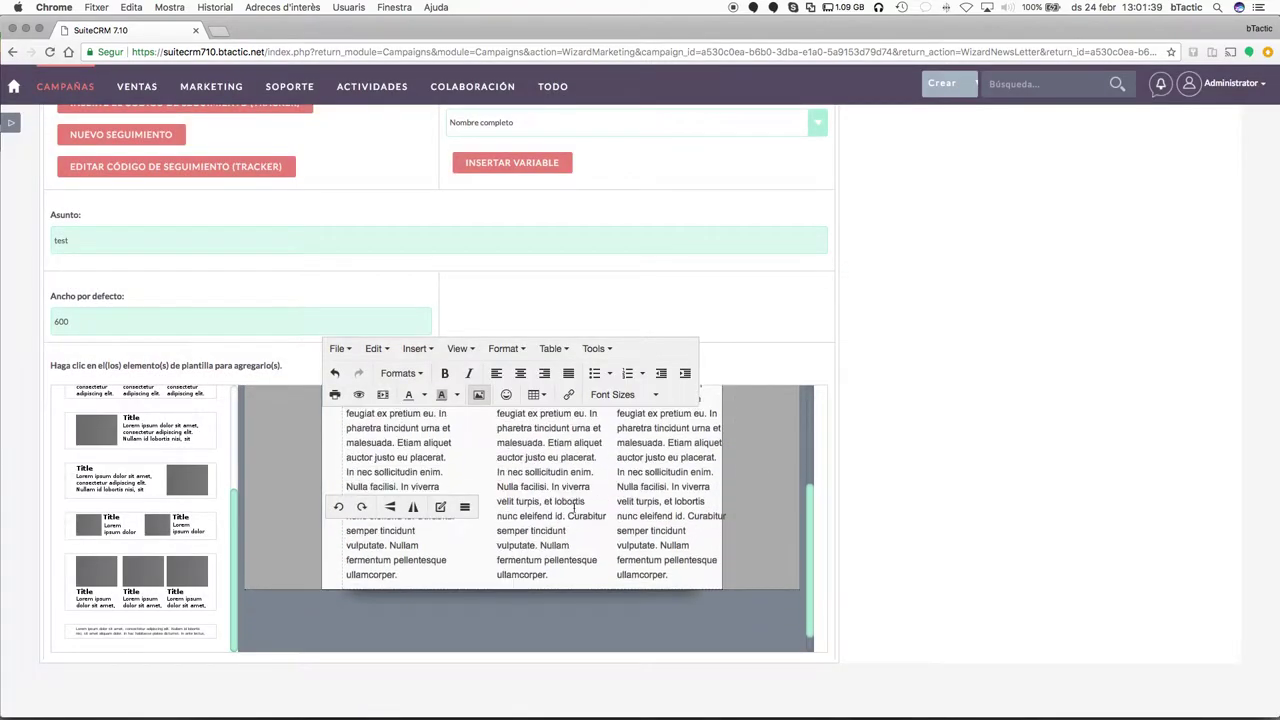
{"action": "scroll", "coordinate": [575, 502], "scroll_direction": "up", "scroll_amount": 8}
{"action": "scroll", "coordinate": [575, 502], "scroll_direction": "up", "scroll_amount": 5}
{"action": "left_click", "coordinate": [174, 196]}
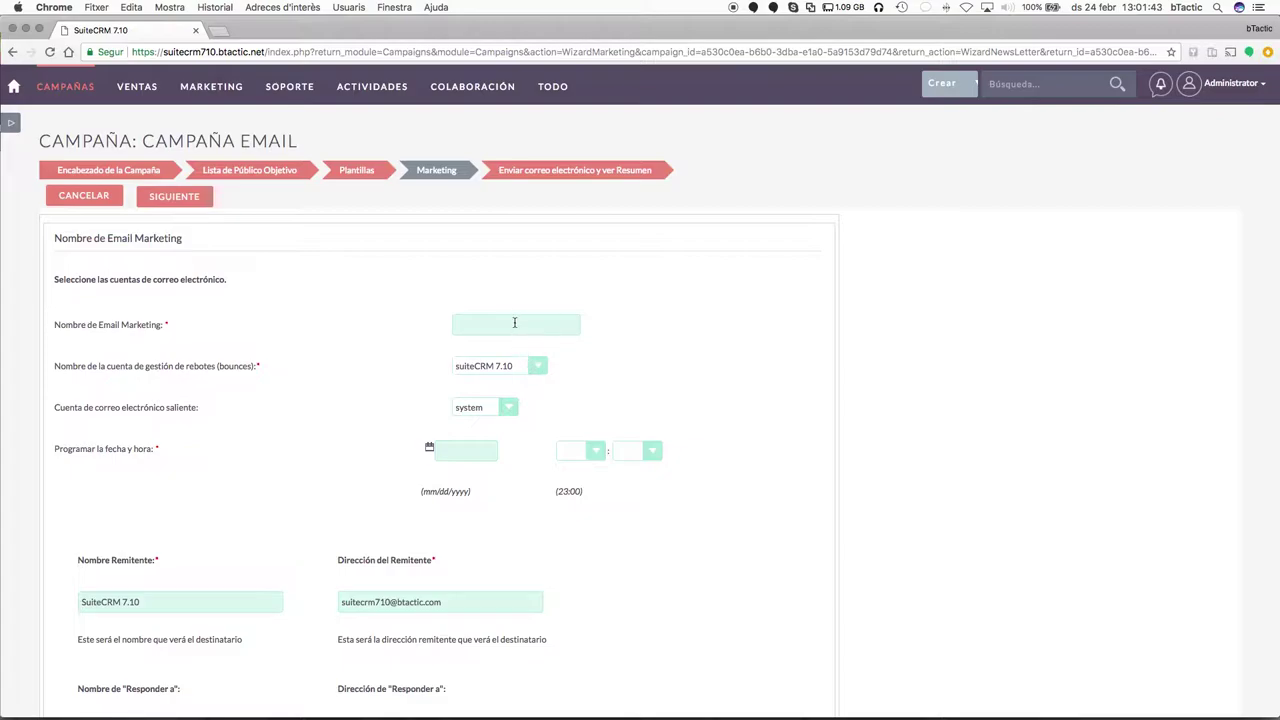
Enter the marketing email name and keep the default bounce account and system outgoing account.
{"action": "left_click", "coordinate": [515, 316]}
{"action": "left_click", "coordinate": [515, 316]}
{"action": "type", "text": "marketing demo"}
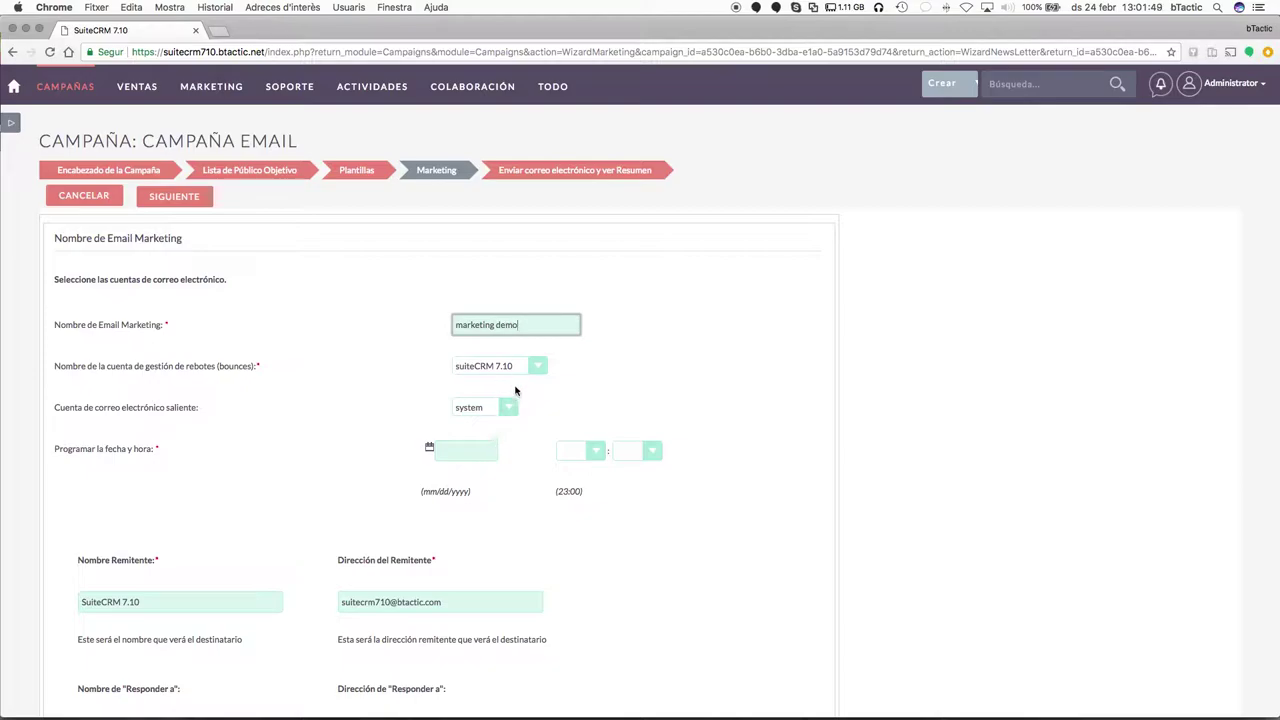
{"action": "left_click", "coordinate": [531, 368]}
{"action": "left_click", "coordinate": [602, 362]}
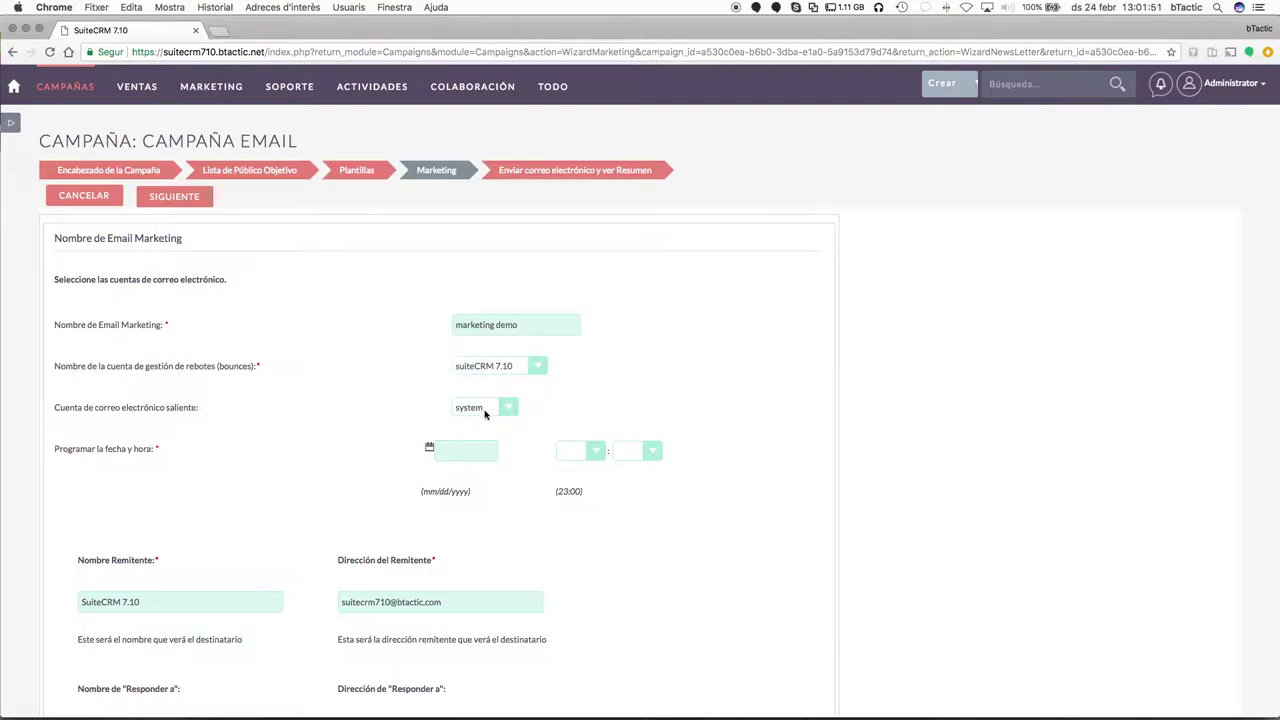
{"action": "left_click", "coordinate": [487, 414]}
{"action": "left_click", "coordinate": [613, 391]}
Schedule sending for 26 February 2018 at 11:00 and continue to the summary step.
{"action": "left_click", "coordinate": [430, 449]}
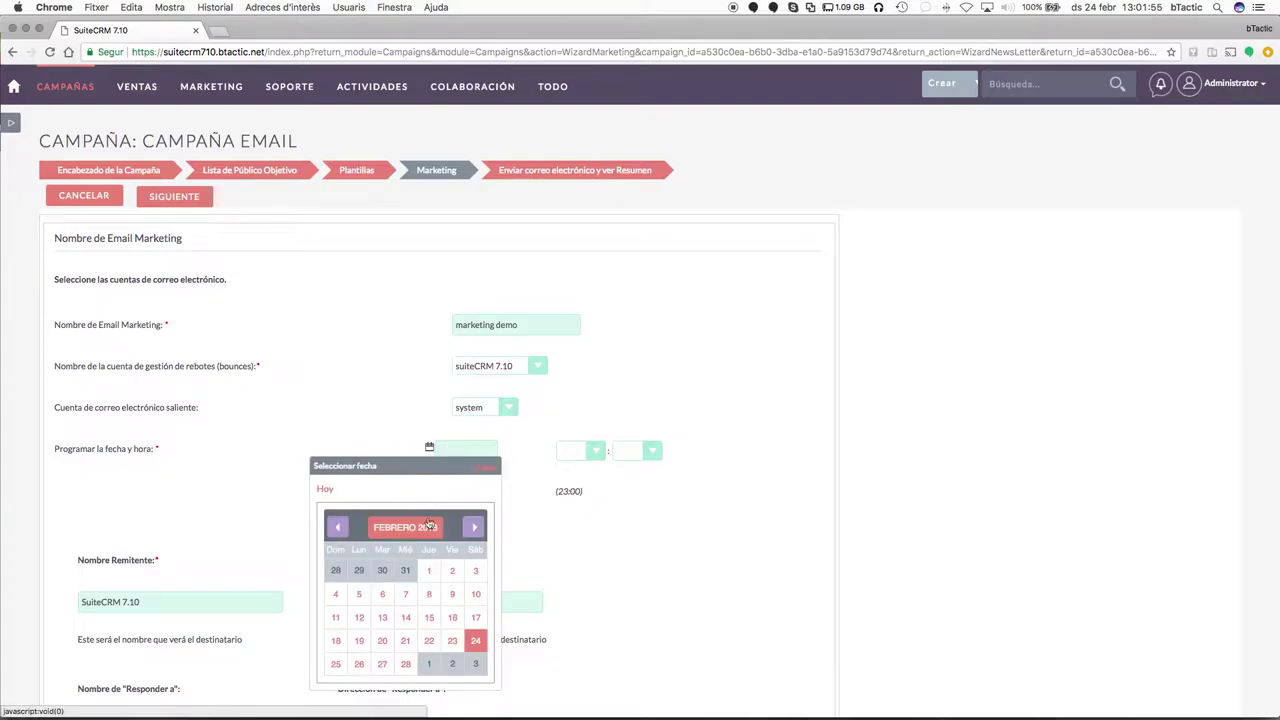
{"action": "left_click", "coordinate": [360, 664]}
{"action": "scroll", "coordinate": [521, 499], "scroll_direction": "down", "scroll_amount": 5}
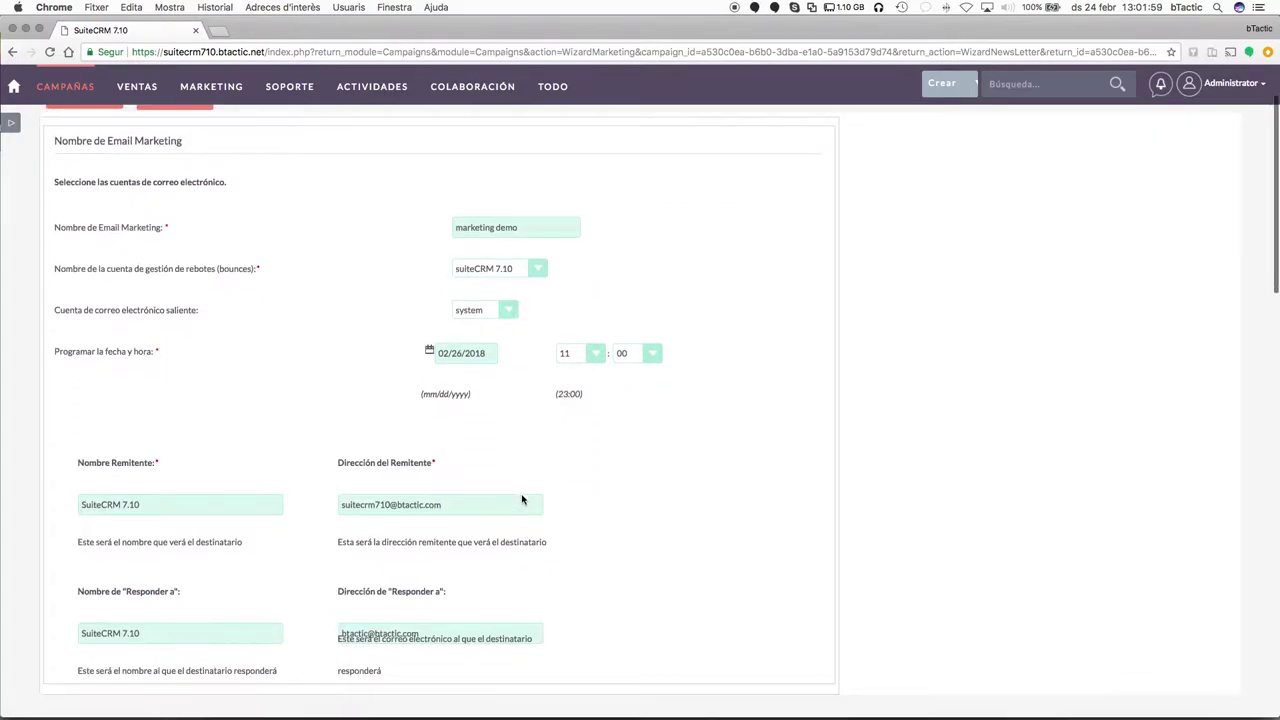
{"action": "scroll", "coordinate": [291, 387], "scroll_direction": "up", "scroll_amount": 5}
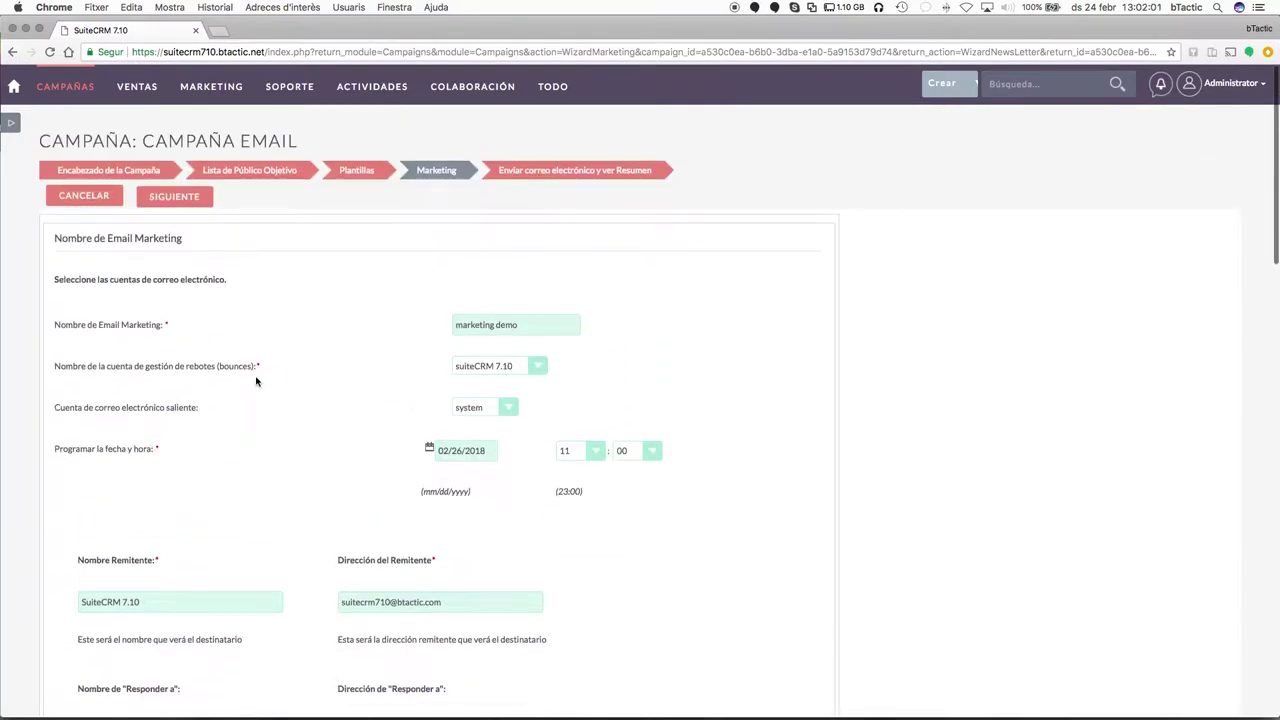
{"action": "left_click", "coordinate": [174, 196]}
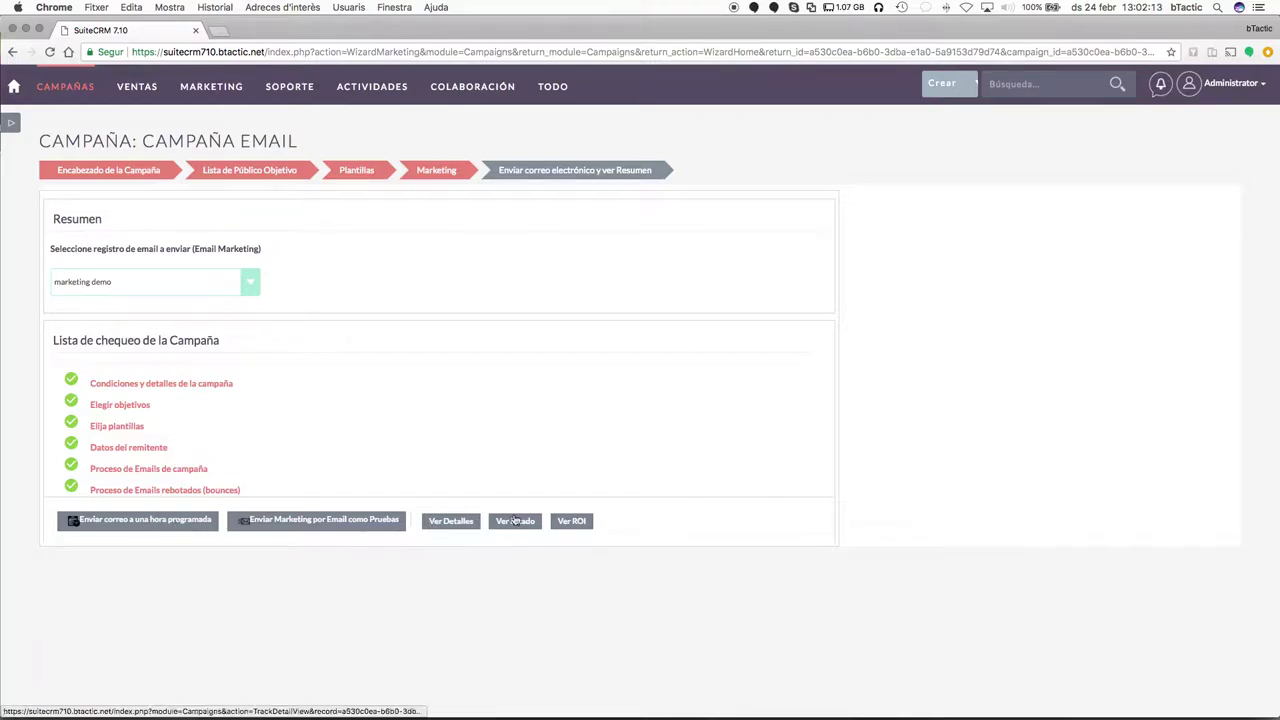
Send the email at the scheduled time, then view the campaign's sending status.
{"action": "left_click", "coordinate": [183, 528]}
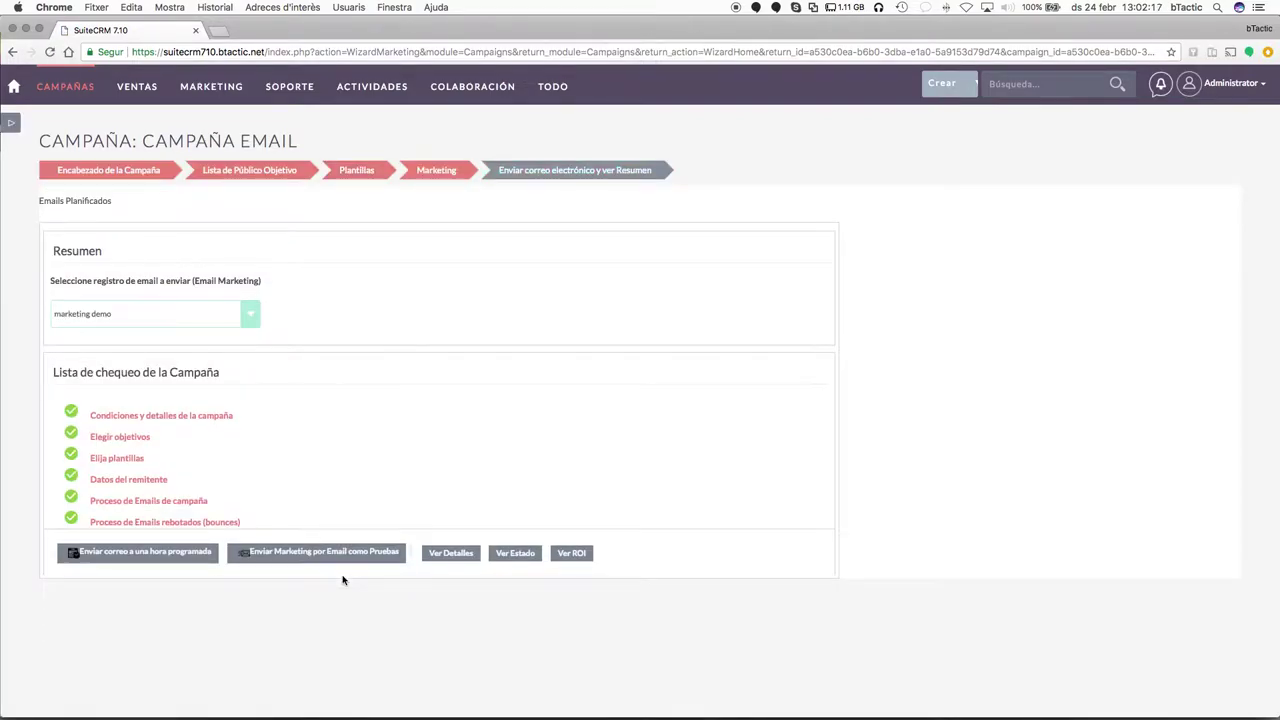
{"action": "left_click", "coordinate": [516, 553]}
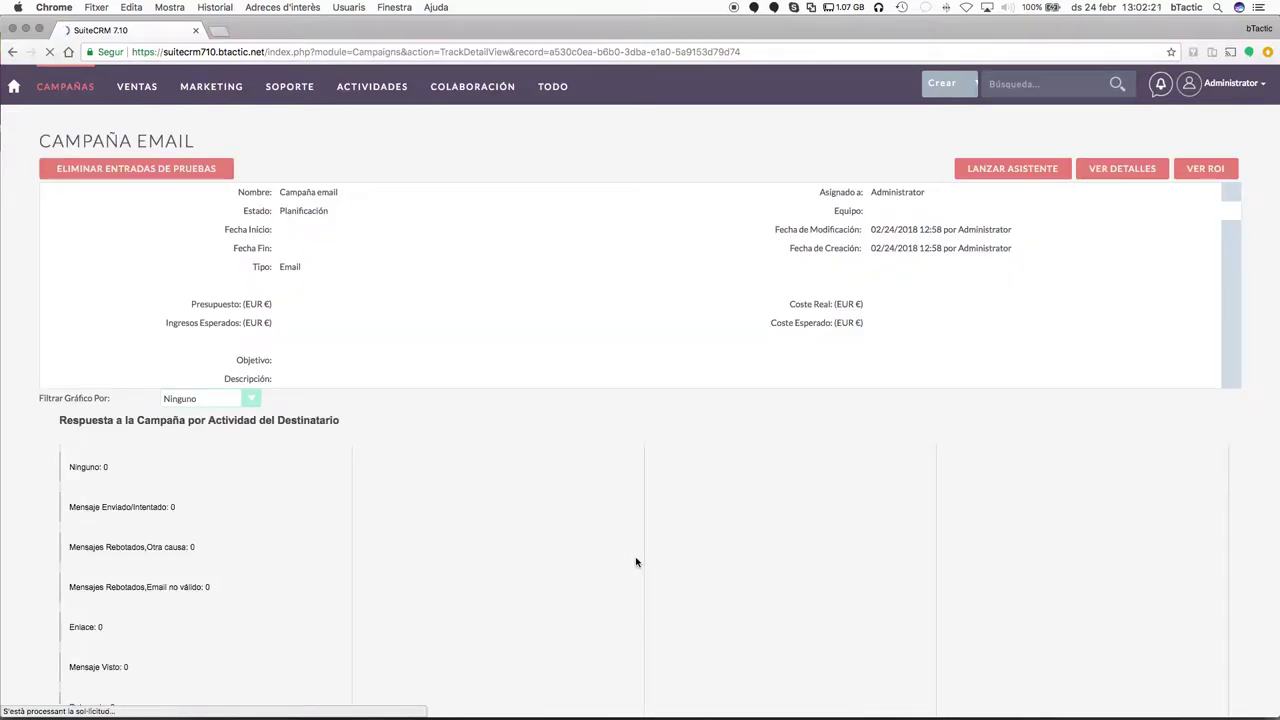
Scroll through the campaign status page's Cola de Mensajes and activity subpanels.
{"action": "scroll", "coordinate": [556, 381], "scroll_direction": "down", "scroll_amount": 5}
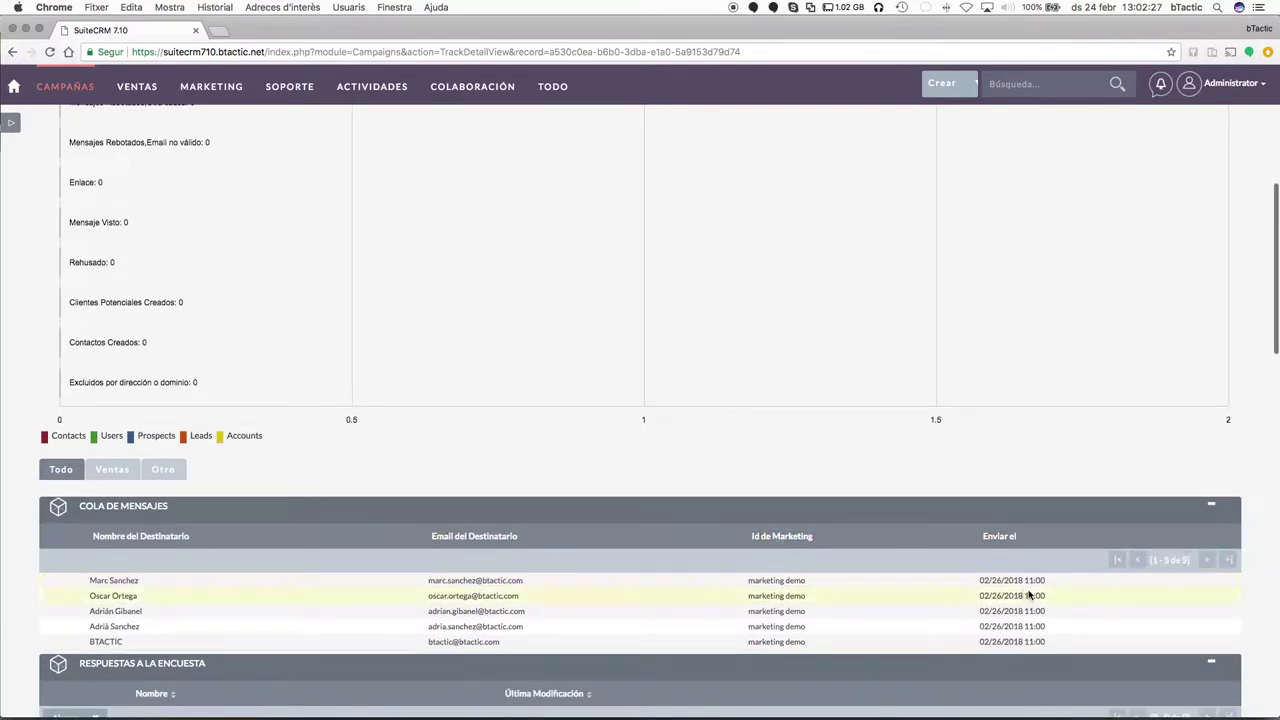
{"action": "scroll", "coordinate": [960, 561], "scroll_direction": "down", "scroll_amount": 2}
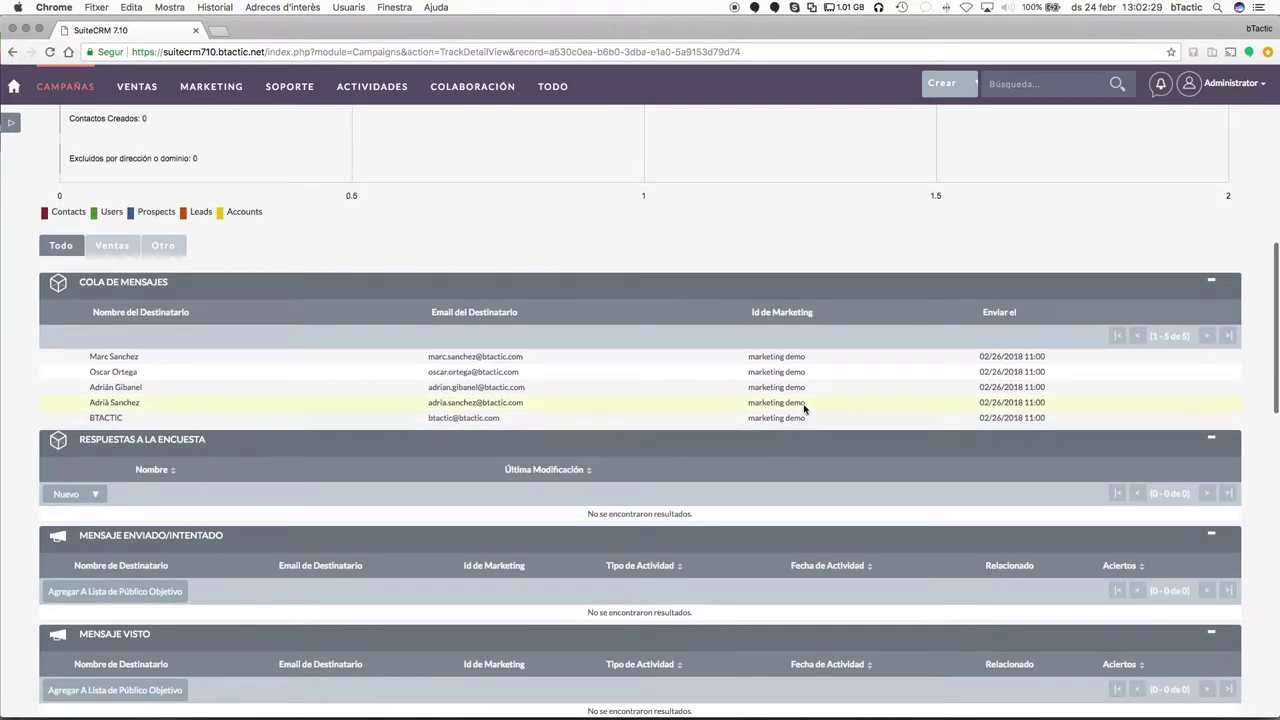
{"action": "scroll", "coordinate": [803, 403], "scroll_direction": "down", "scroll_amount": 4}
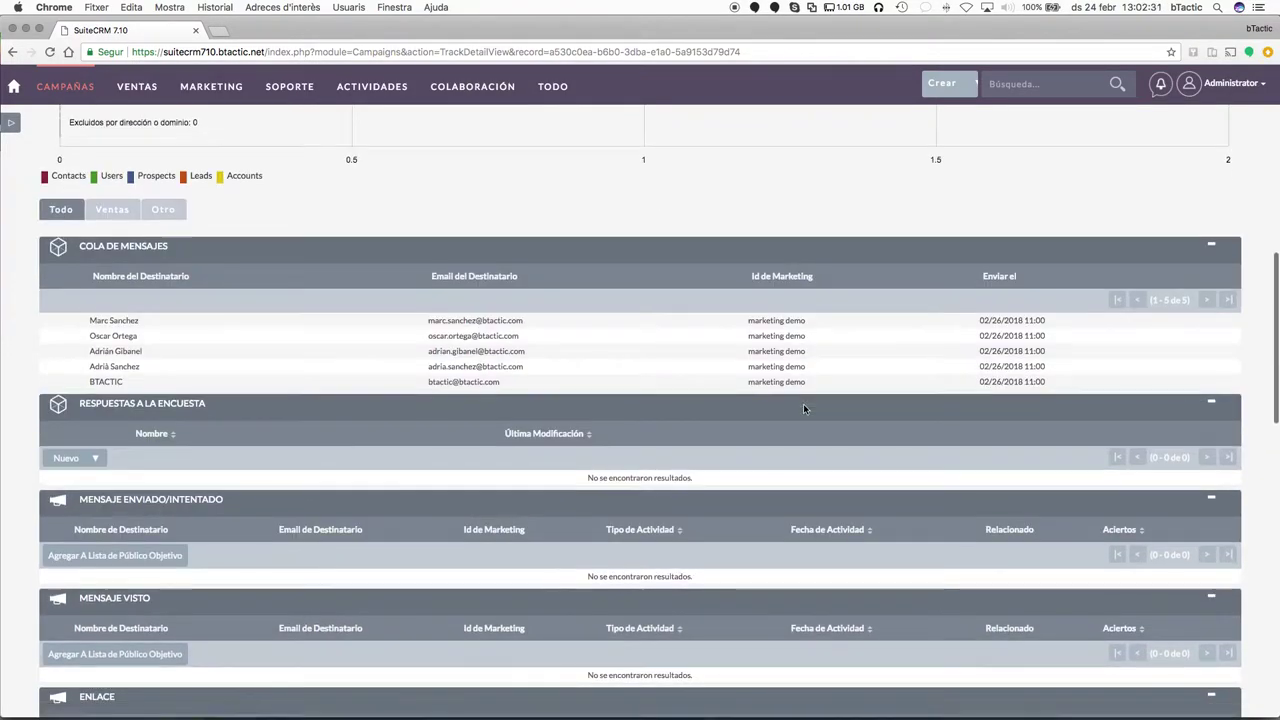
{"action": "scroll", "coordinate": [578, 466], "scroll_direction": "down", "scroll_amount": 1}
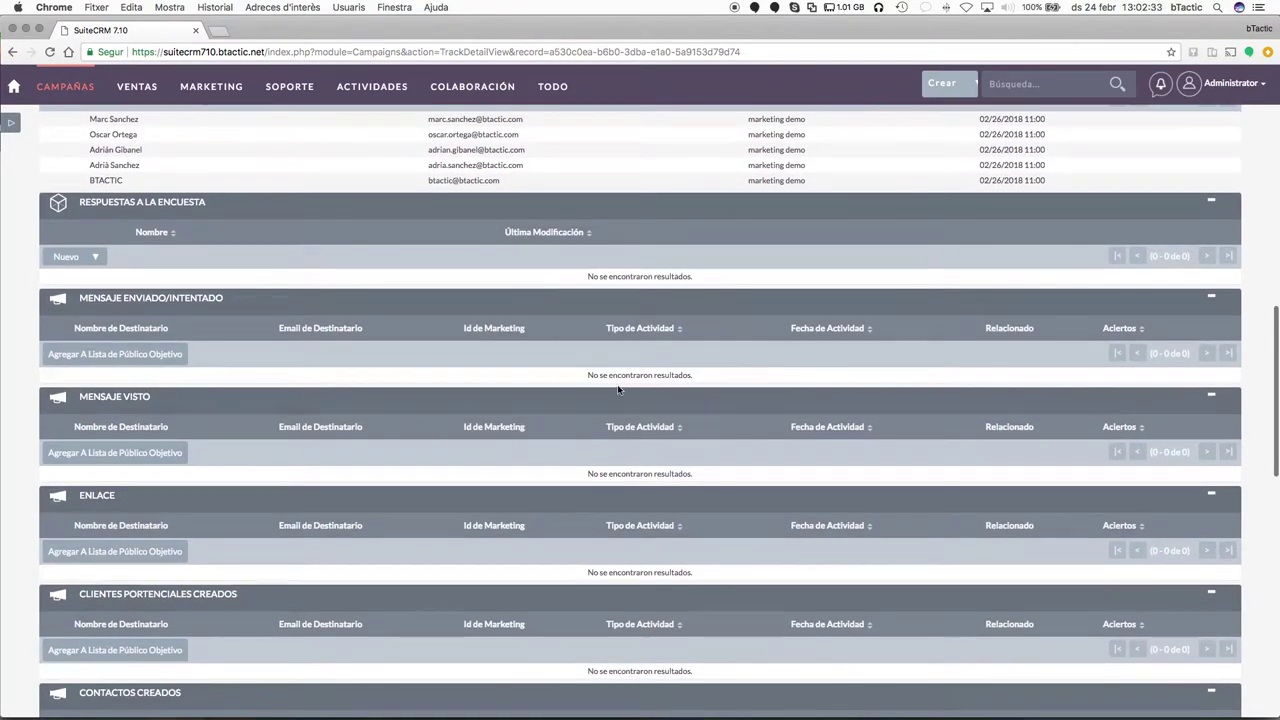
{"action": "scroll", "coordinate": [677, 398], "scroll_direction": "down", "scroll_amount": 1}
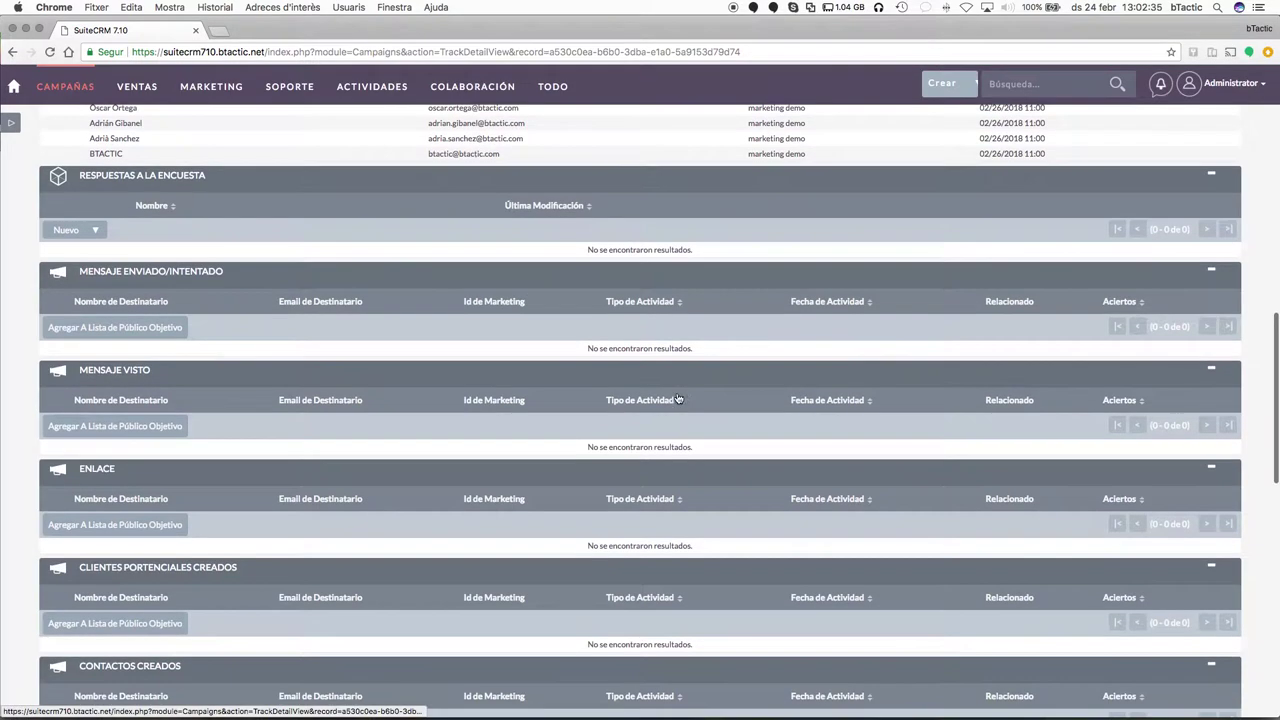
{"action": "scroll", "coordinate": [620, 390], "scroll_direction": "down", "scroll_amount": 2}
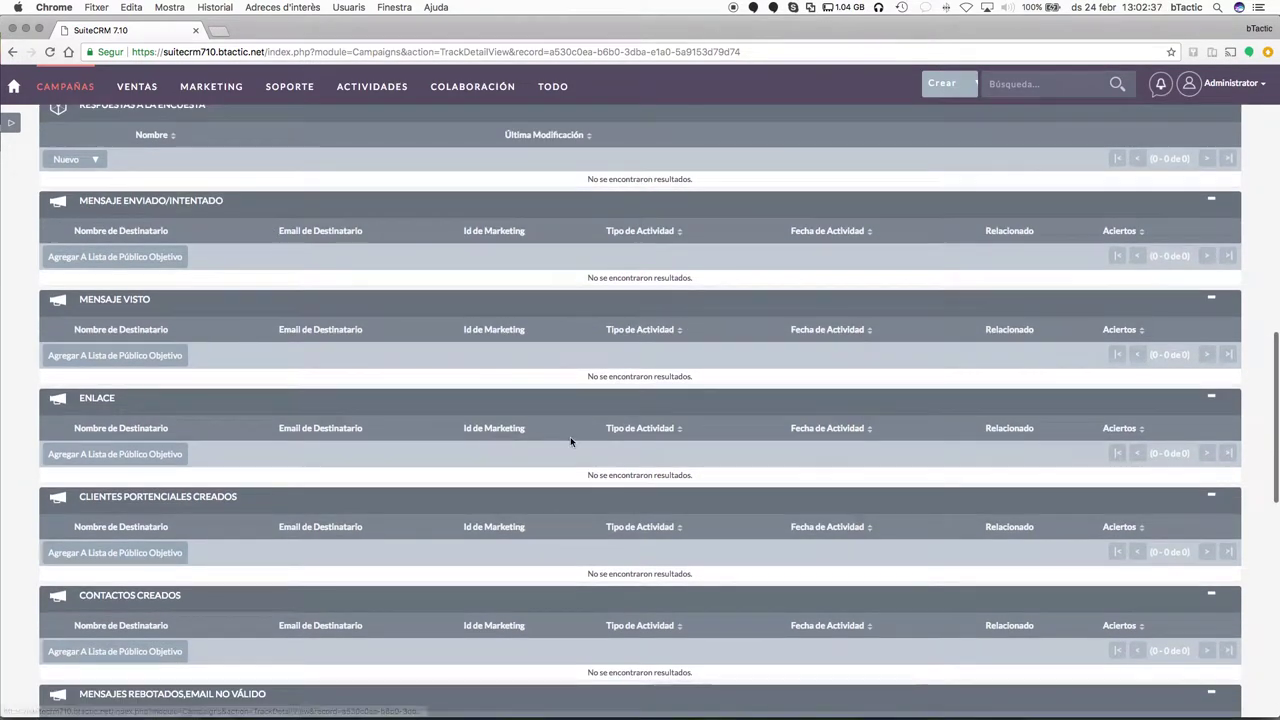
{"action": "scroll", "coordinate": [571, 441], "scroll_direction": "down", "scroll_amount": 1}
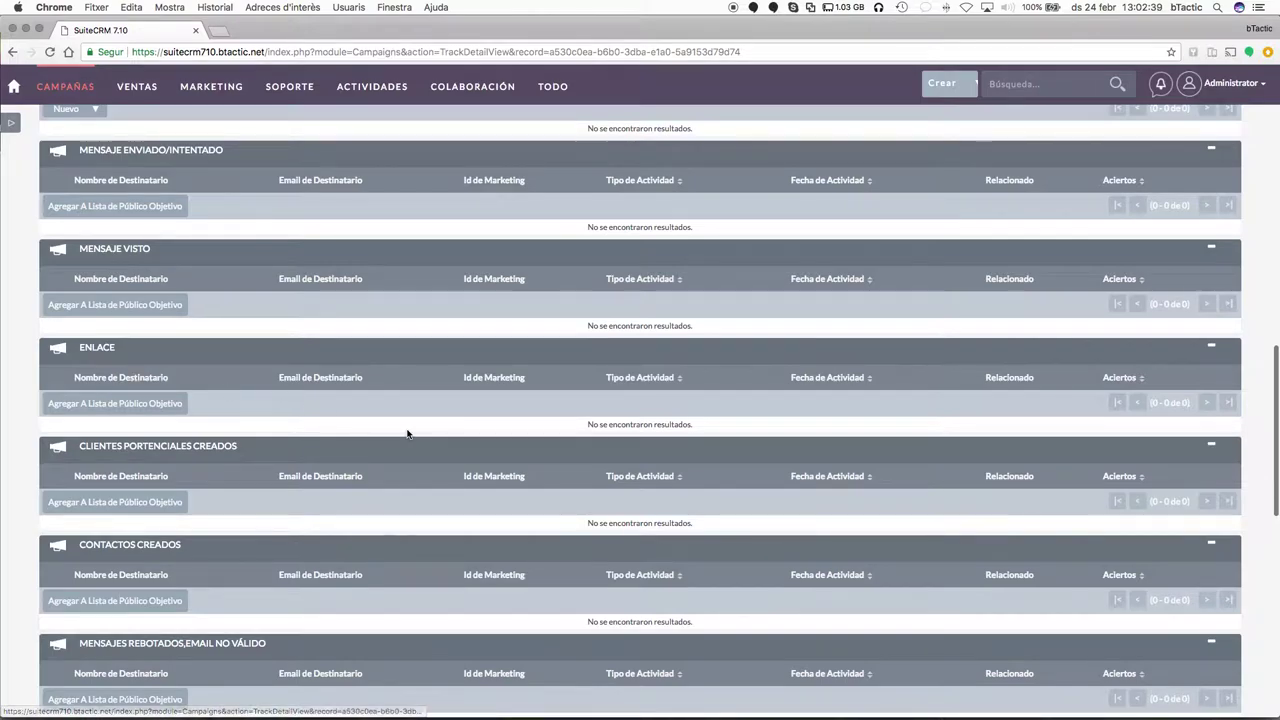
{"action": "scroll", "coordinate": [441, 423], "scroll_direction": "down", "scroll_amount": 4}
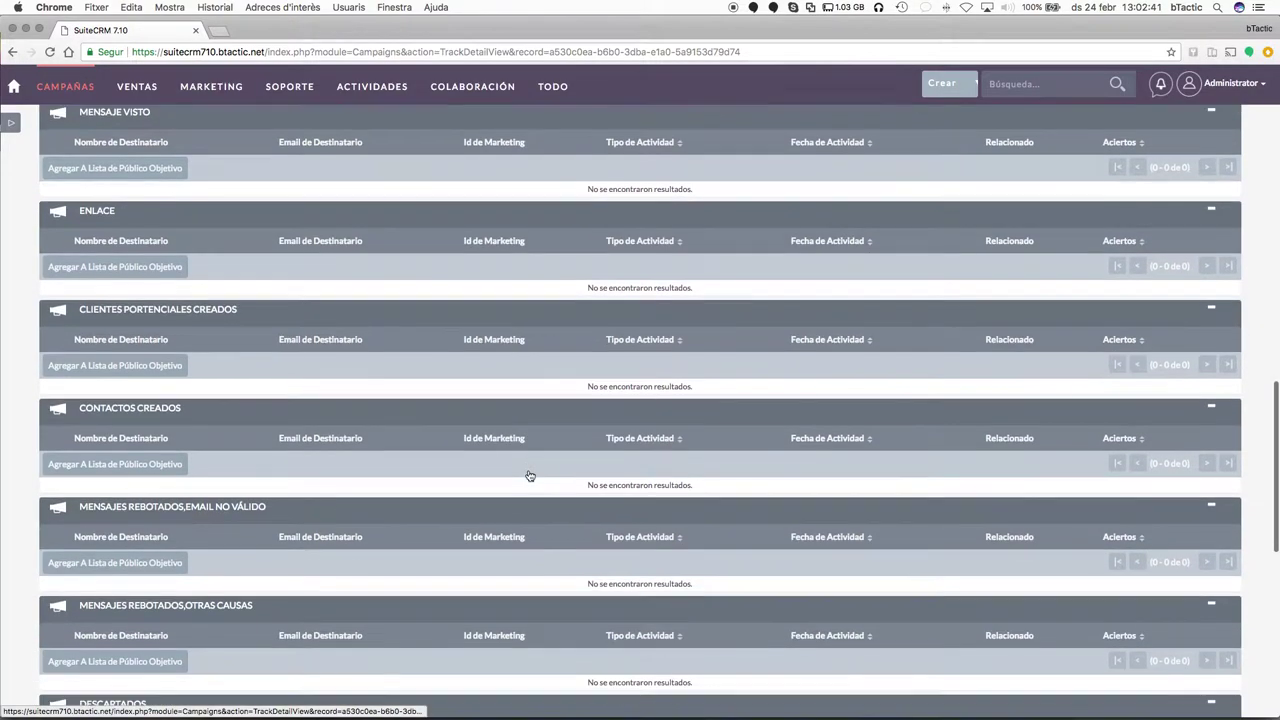
{"action": "scroll", "coordinate": [480, 486], "scroll_direction": "down", "scroll_amount": 2}
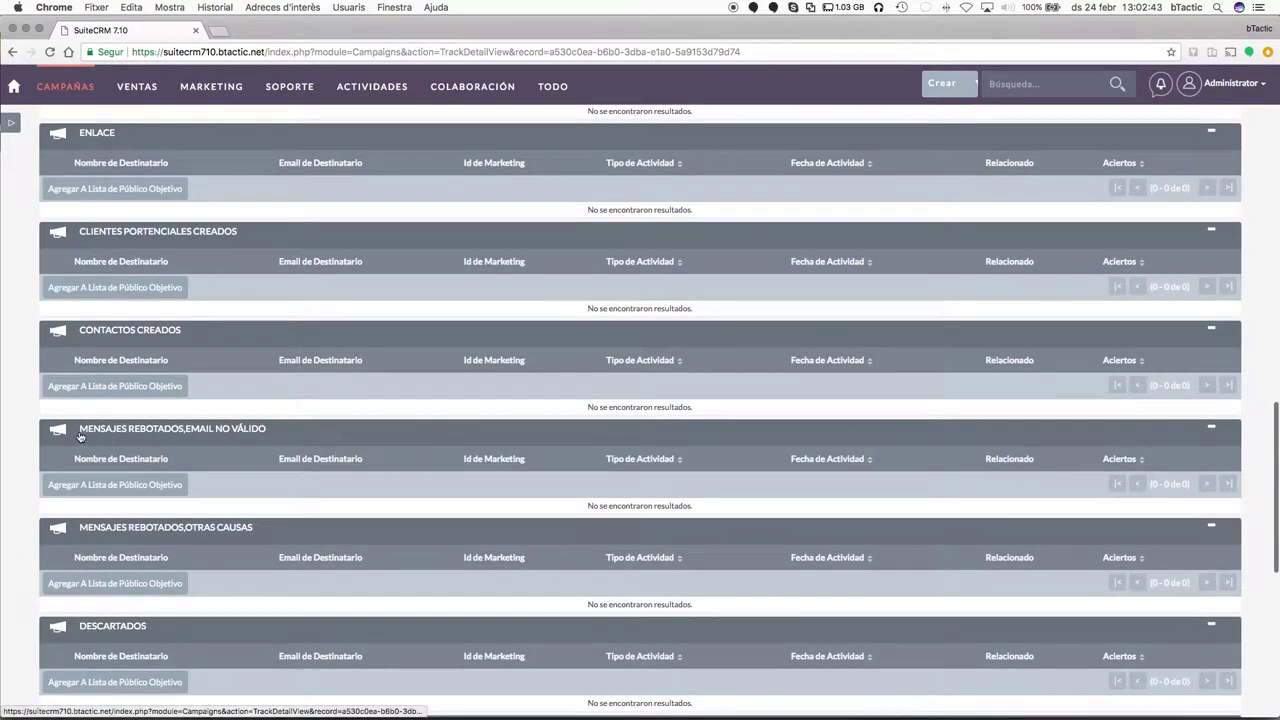
{"action": "scroll", "coordinate": [395, 483], "scroll_direction": "down", "scroll_amount": 2}
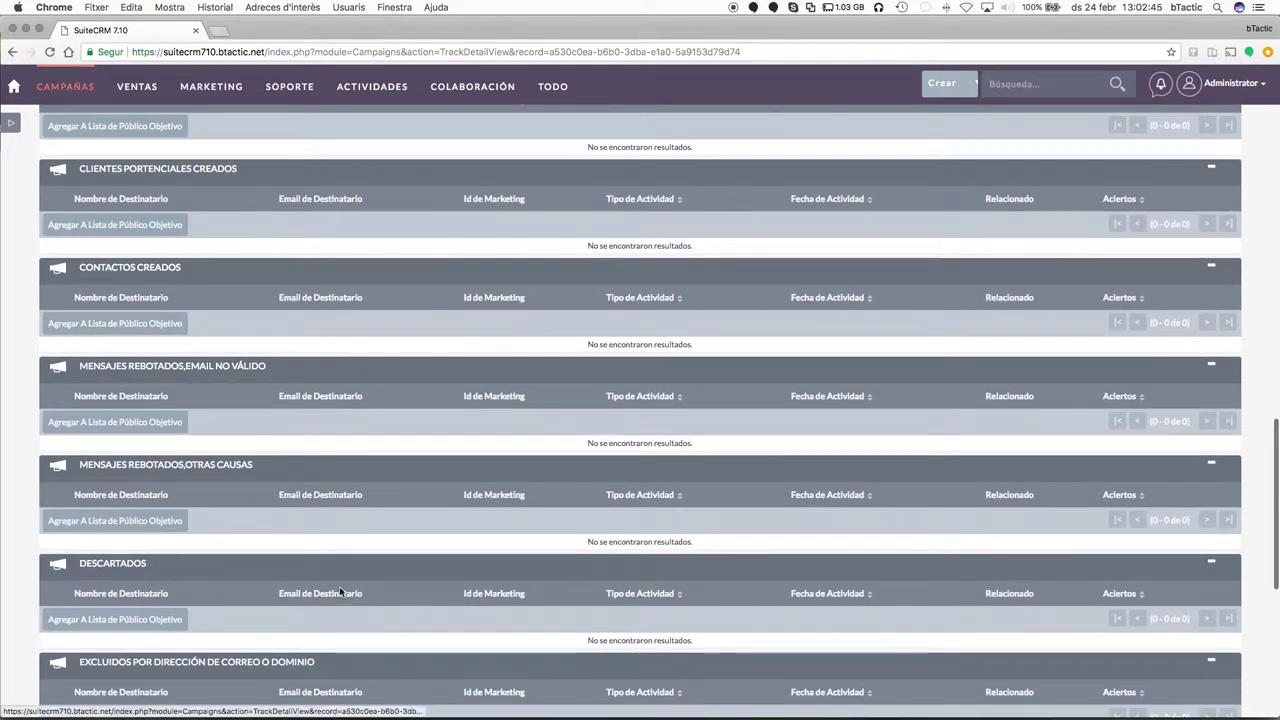
{"action": "scroll", "coordinate": [343, 545], "scroll_direction": "down", "scroll_amount": 2}
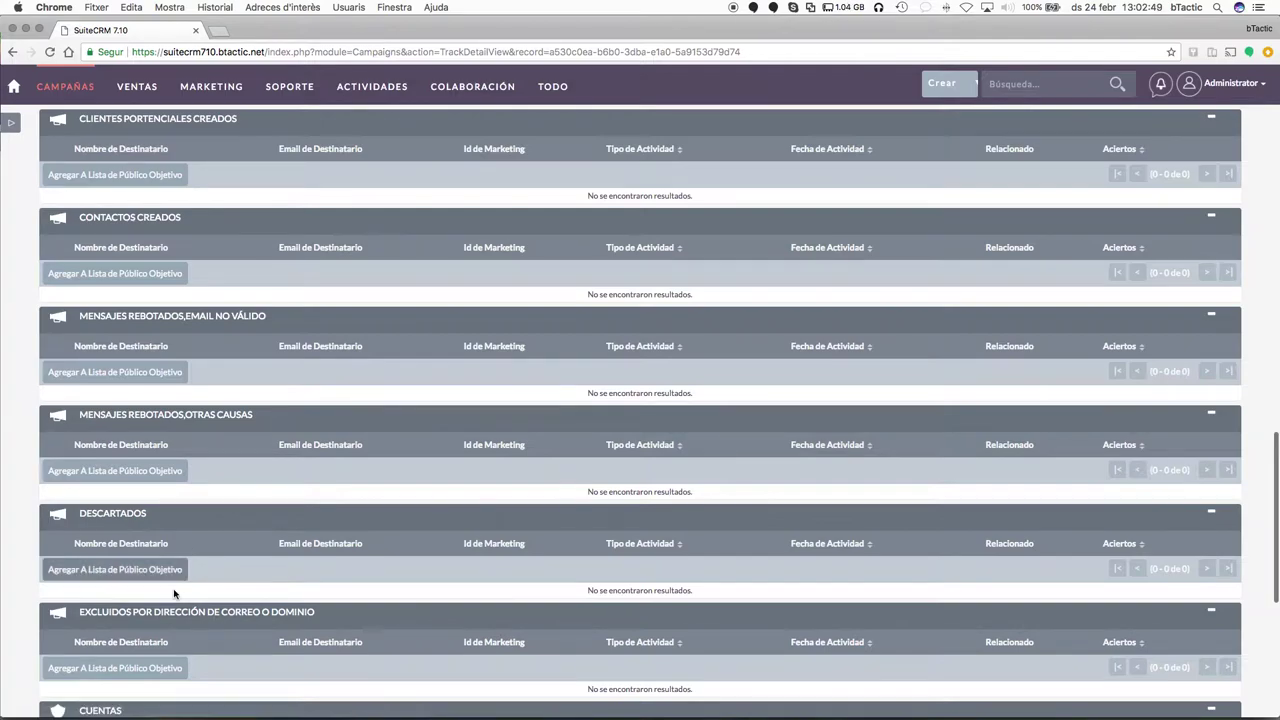
{"action": "scroll", "coordinate": [560, 543], "scroll_direction": "down", "scroll_amount": 2}
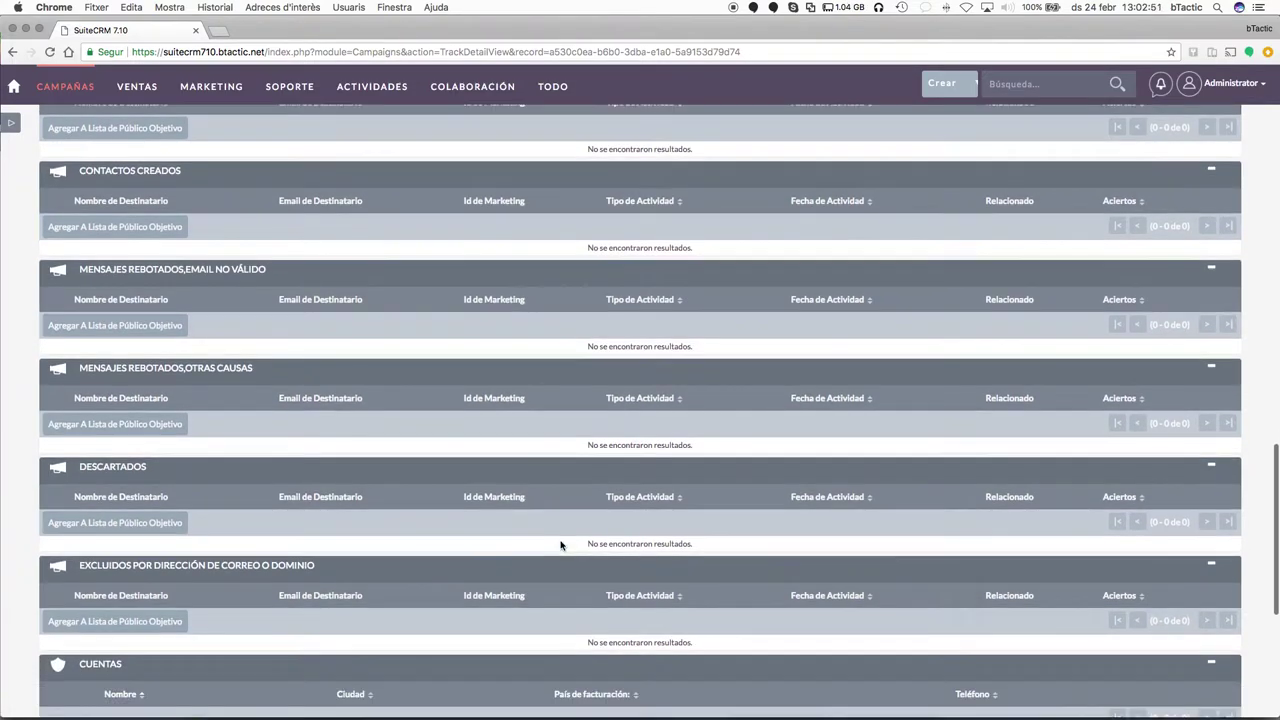
{"action": "scroll", "coordinate": [560, 545], "scroll_direction": "up", "scroll_amount": 20}
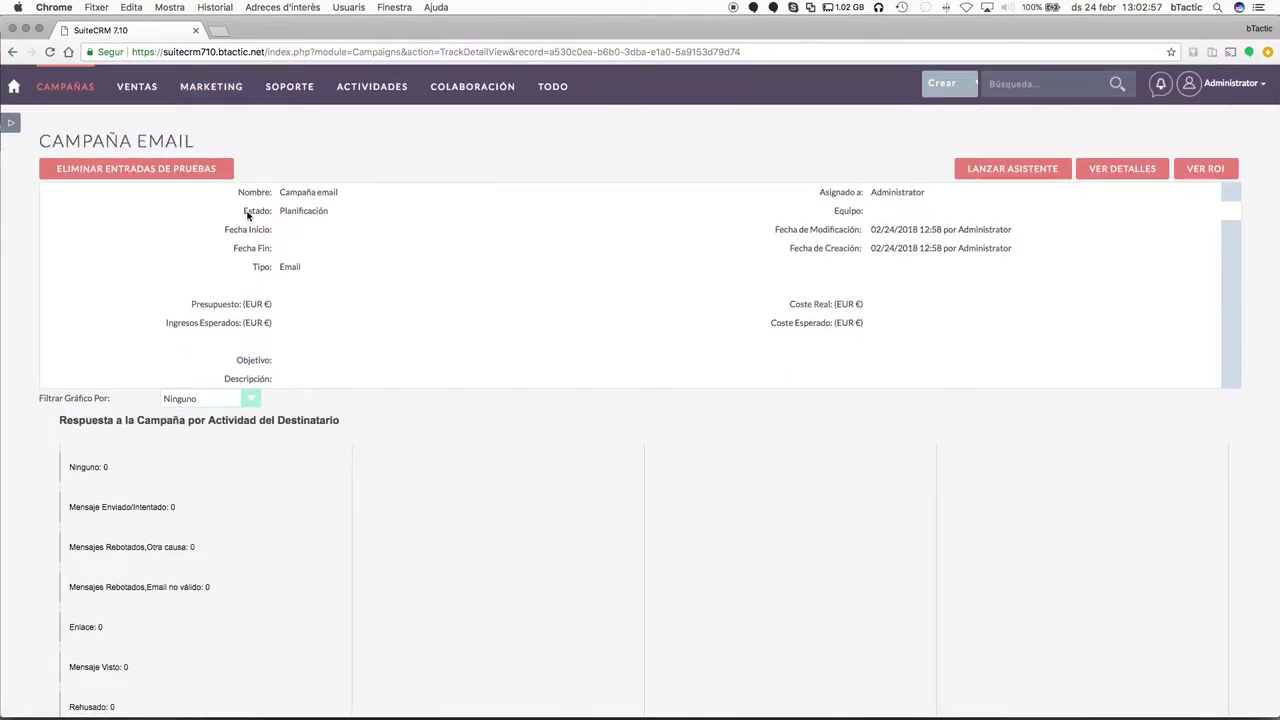
{"action": "mouse_move", "coordinate": [230, 92]}
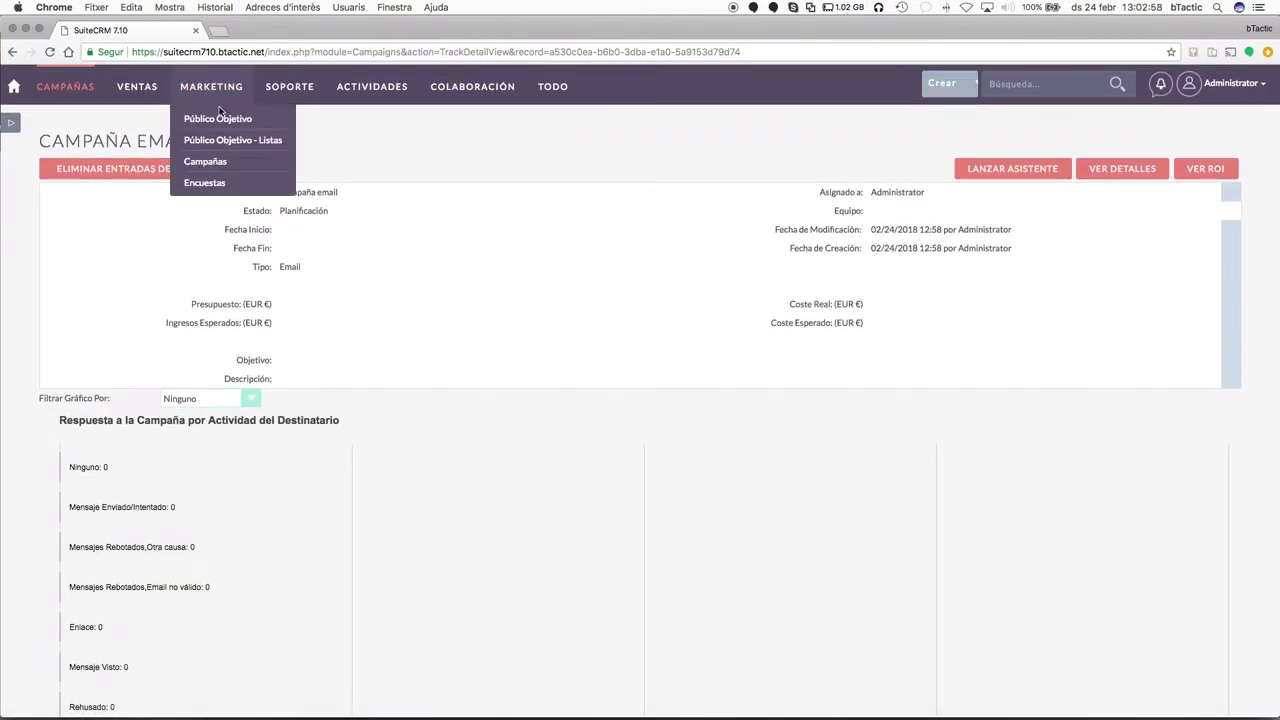
Open the Enquesta survey from Marketing > Encuestas and launch its public URL in a new tab.
{"action": "left_click", "coordinate": [205, 163]}
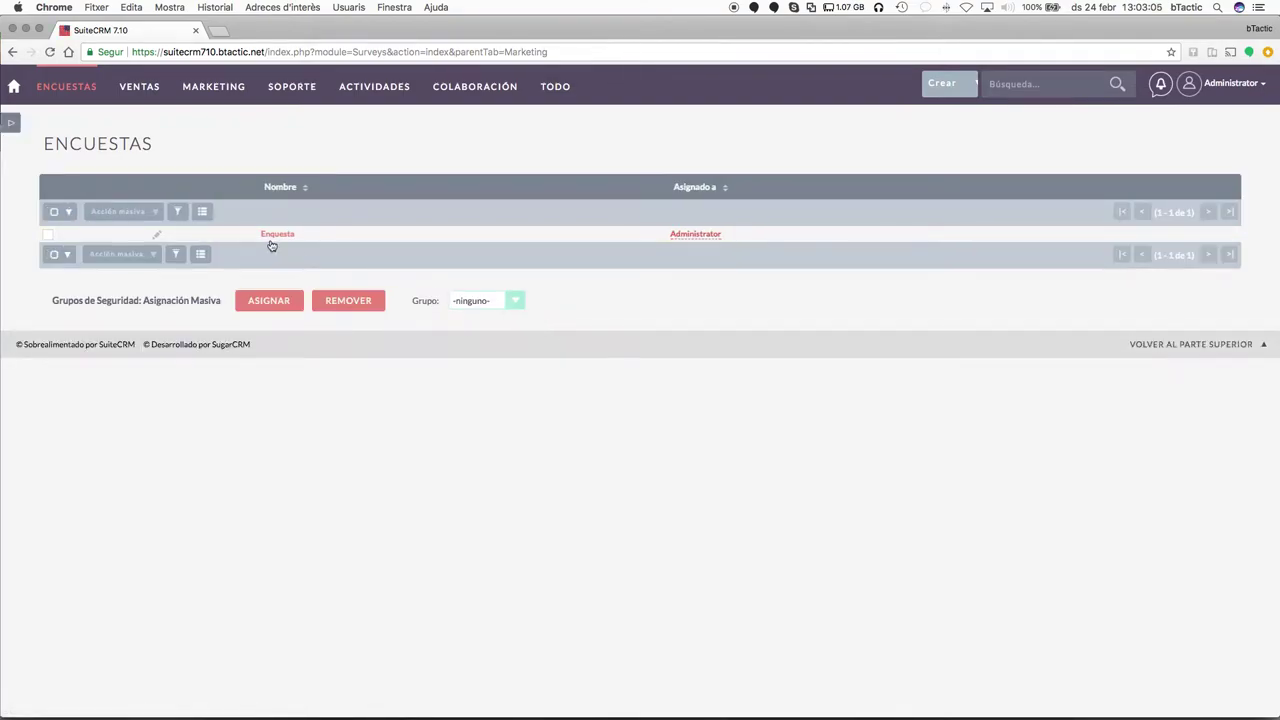
{"action": "left_click", "coordinate": [274, 236]}
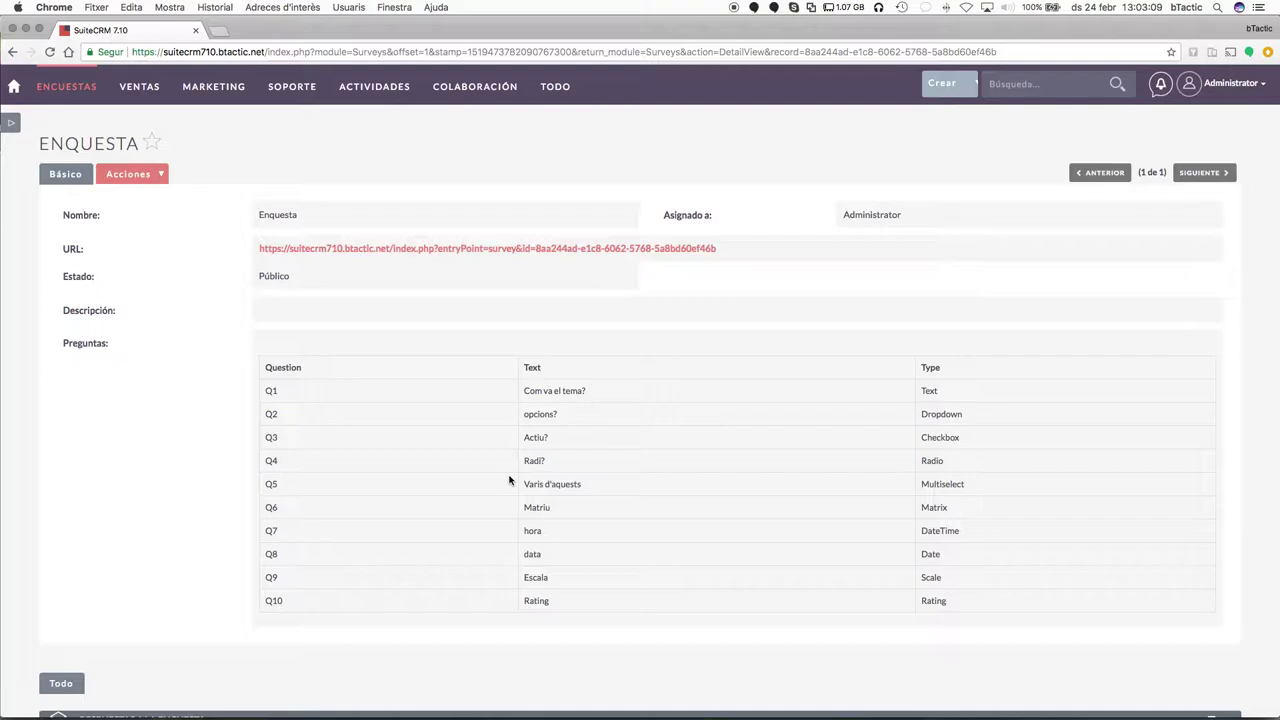
{"action": "left_click", "coordinate": [490, 248], "text": "super"}
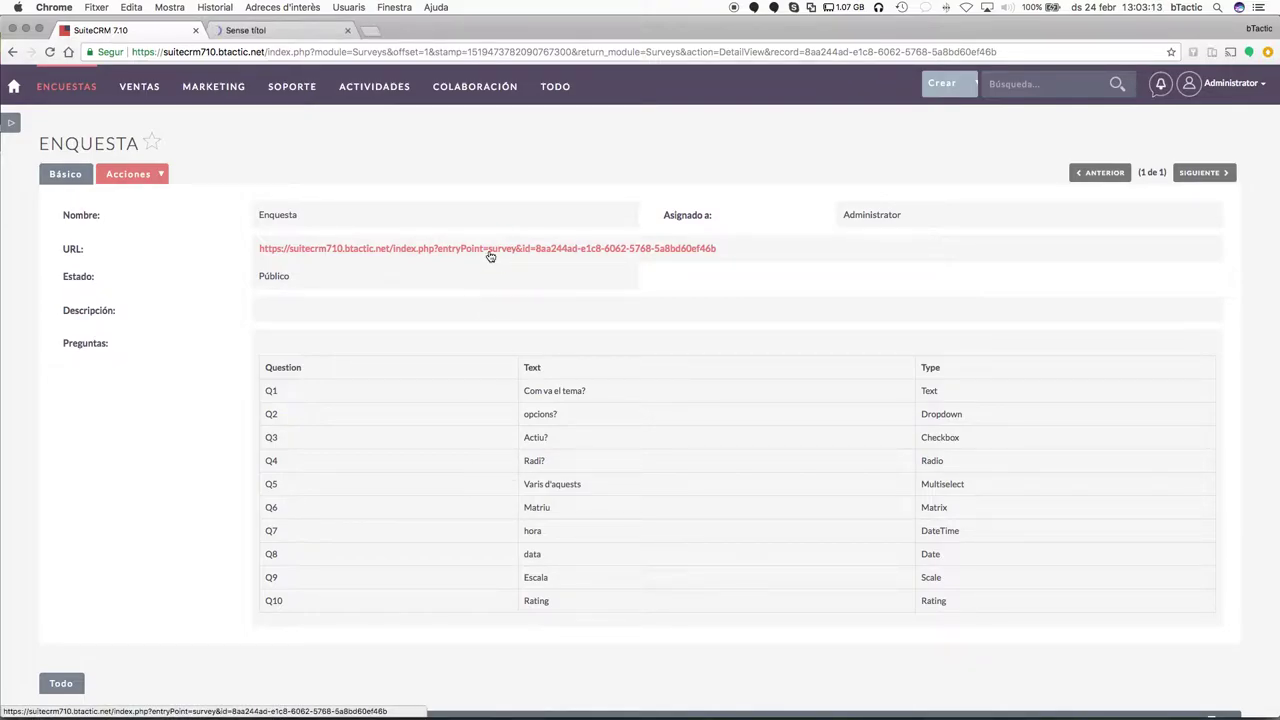
Answer 'Com va el tema?' with 'Respuesta' and tick the Actiu? question in the survey.
{"action": "left_click", "coordinate": [290, 29]}
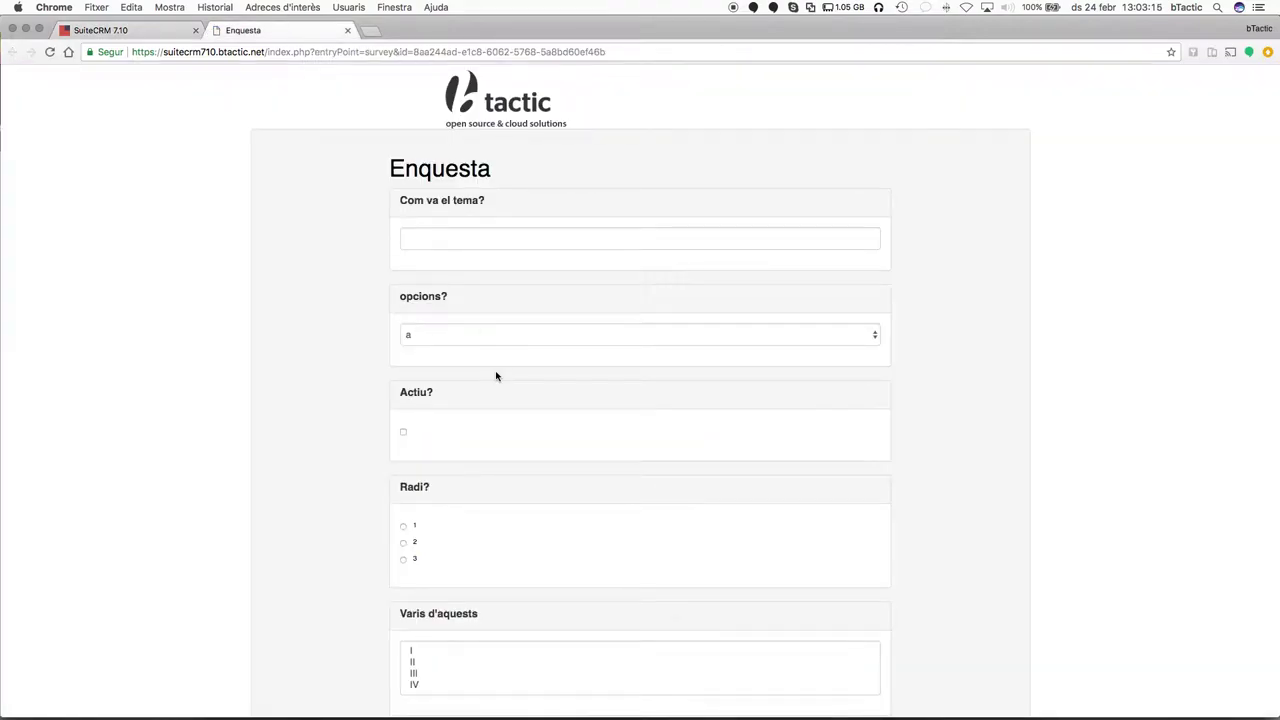
{"action": "scroll", "coordinate": [611, 280], "scroll_direction": "down", "scroll_amount": 8}
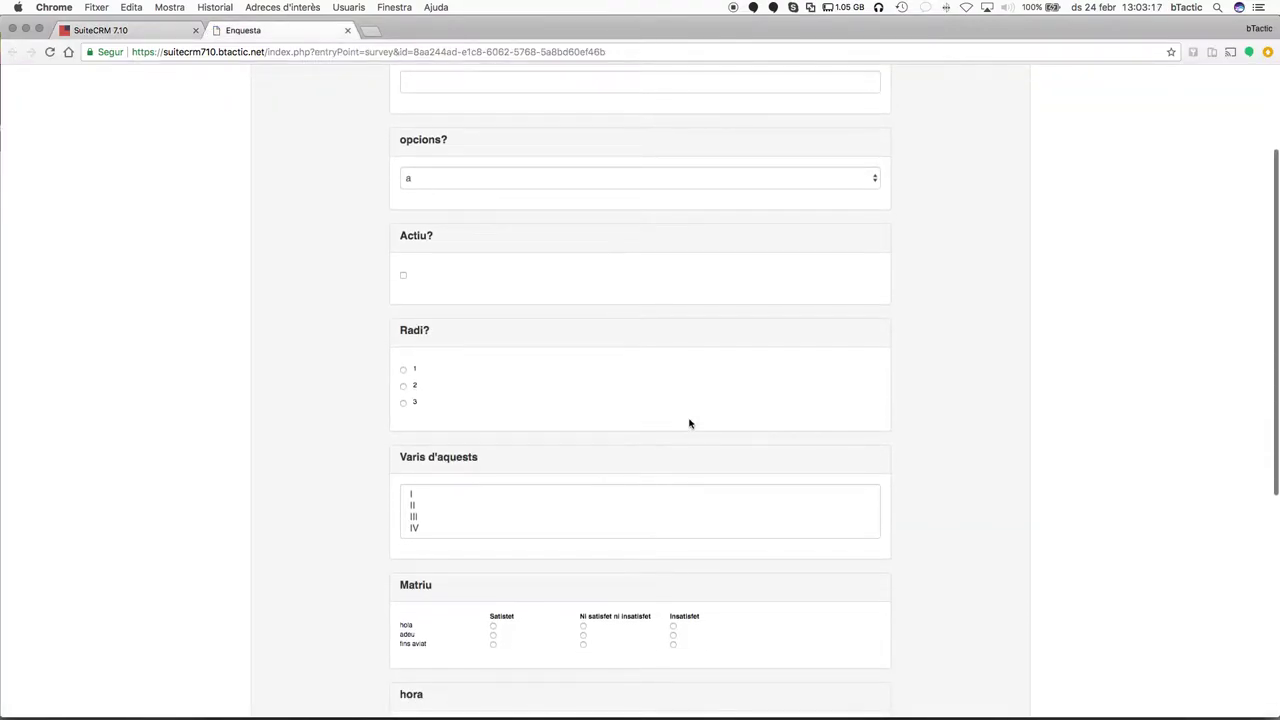
{"action": "scroll", "coordinate": [689, 420], "scroll_direction": "down", "scroll_amount": 4}
{"action": "scroll", "coordinate": [689, 418], "scroll_direction": "up", "scroll_amount": 10}
{"action": "left_click", "coordinate": [614, 243]}
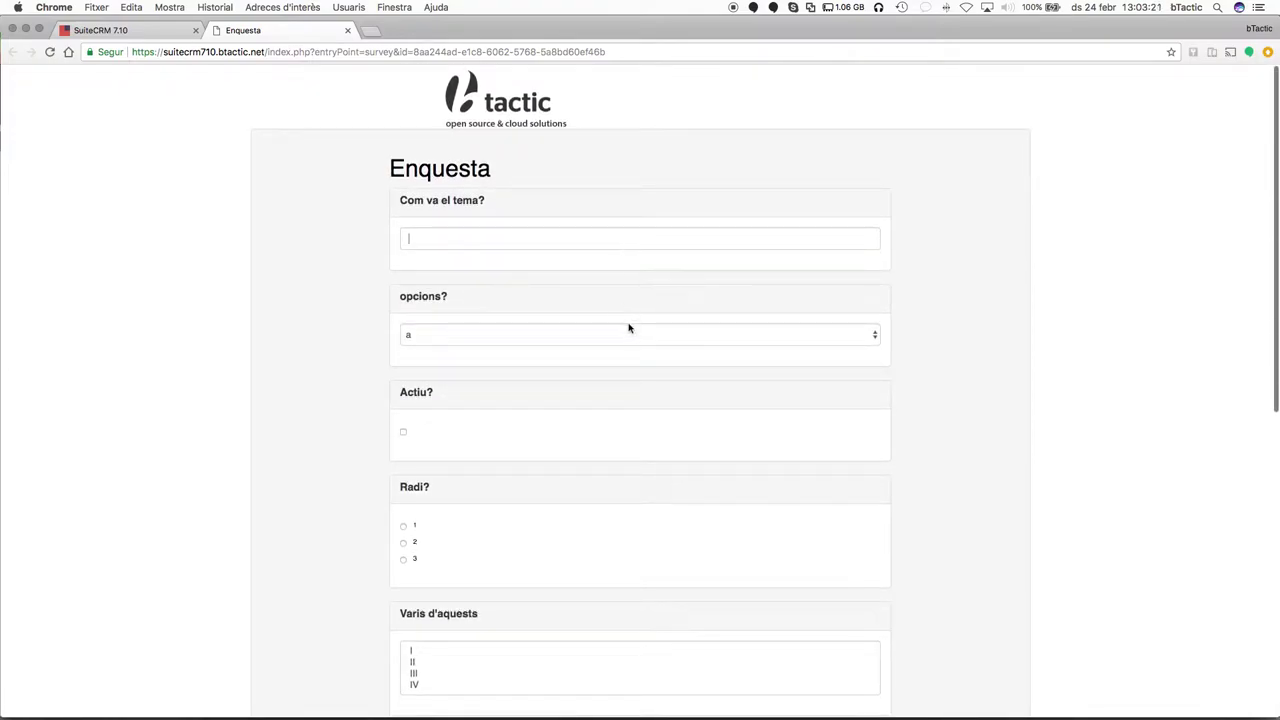
{"action": "scroll", "coordinate": [603, 394], "scroll_direction": "down", "scroll_amount": 3}
{"action": "scroll", "coordinate": [603, 394], "scroll_direction": "up", "scroll_amount": 3}
{"action": "type", "text": "Respuesta 2"}
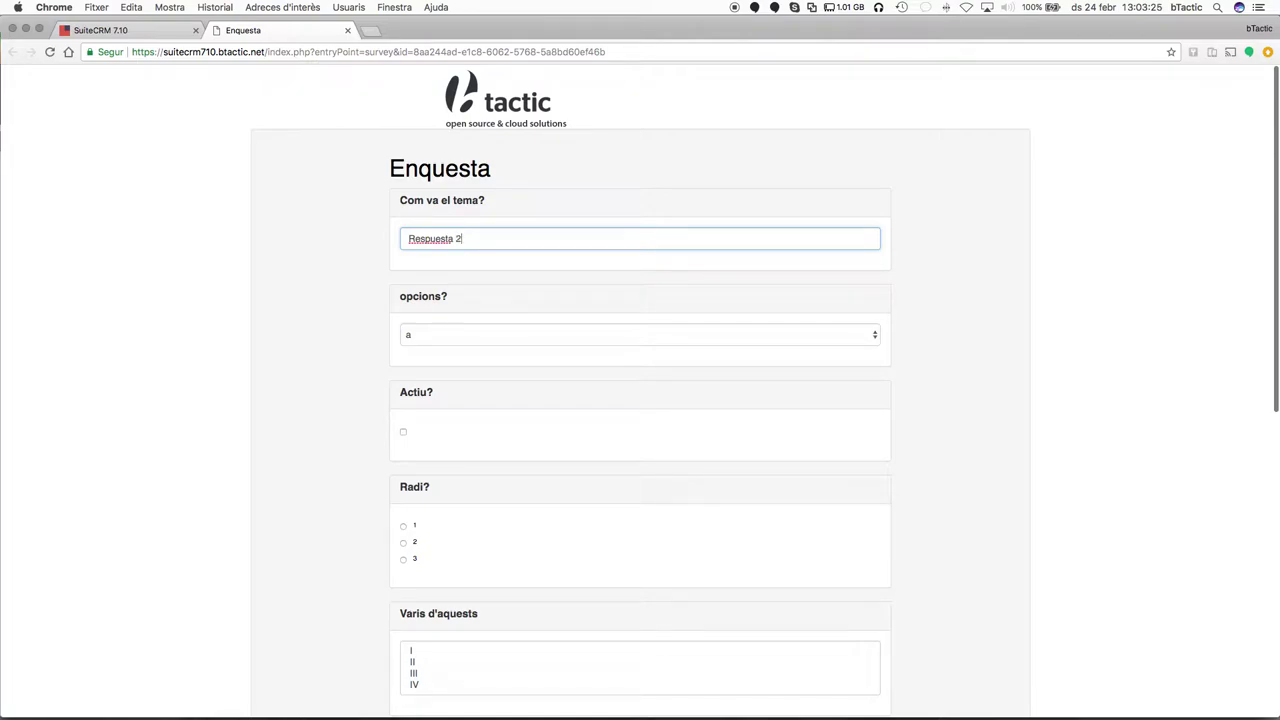
{"action": "key", "text": "Tab"}
{"action": "left_click", "coordinate": [672, 343]}
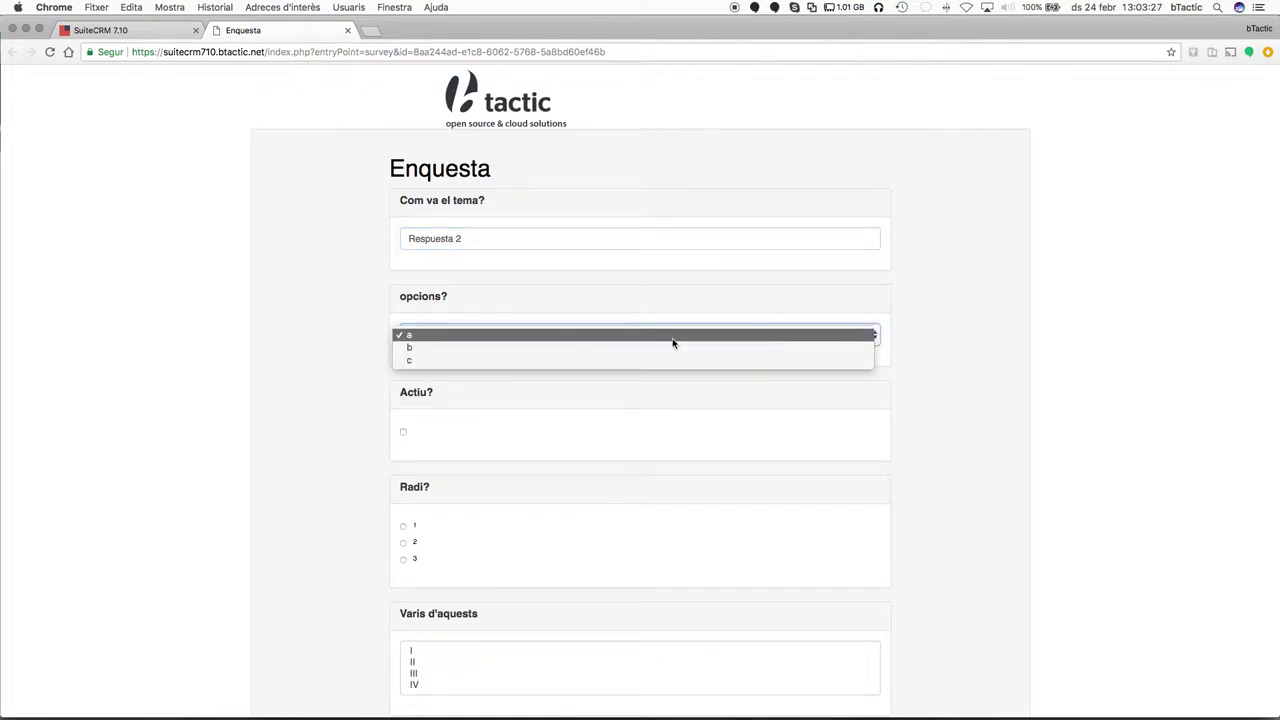
{"action": "left_click", "coordinate": [544, 394]}
{"action": "left_click", "coordinate": [398, 437]}
Answer Radi? with 2, select III and IV, and rate the Matriu rows.
{"action": "scroll", "coordinate": [546, 477], "scroll_direction": "down", "scroll_amount": 3}
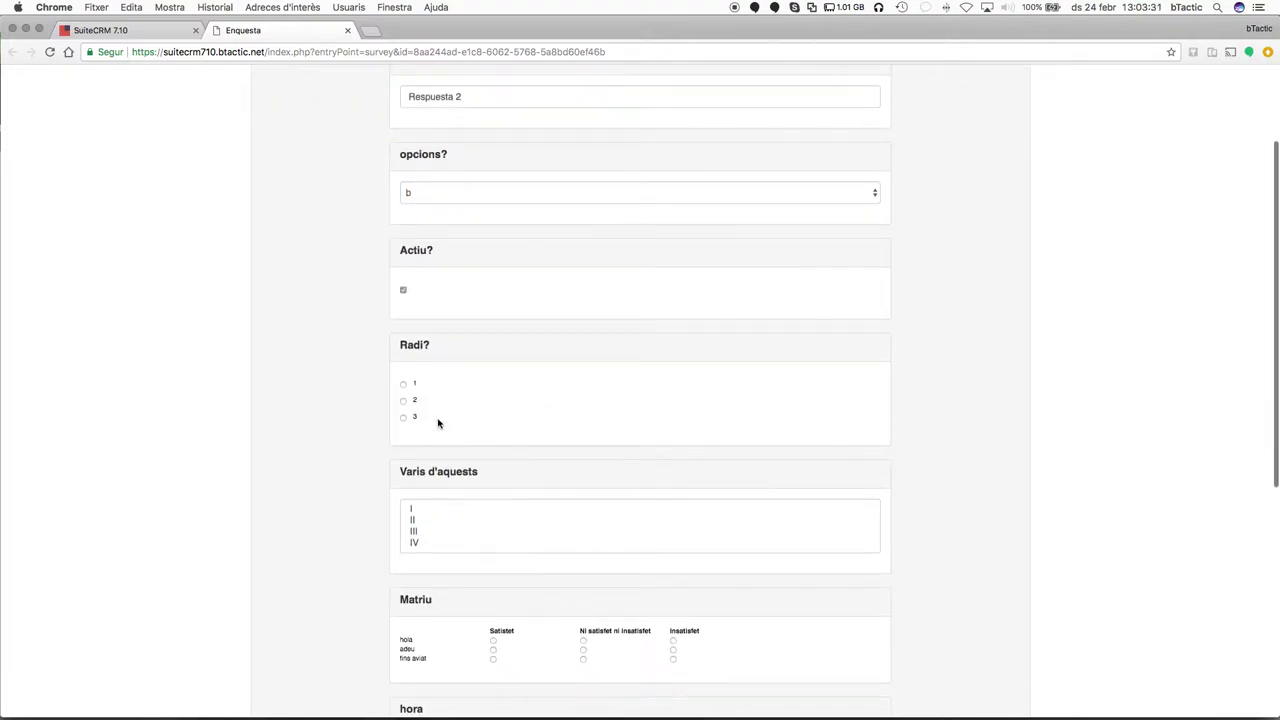
{"action": "left_click", "coordinate": [403, 404]}
{"action": "scroll", "coordinate": [537, 491], "scroll_direction": "down", "scroll_amount": 2}
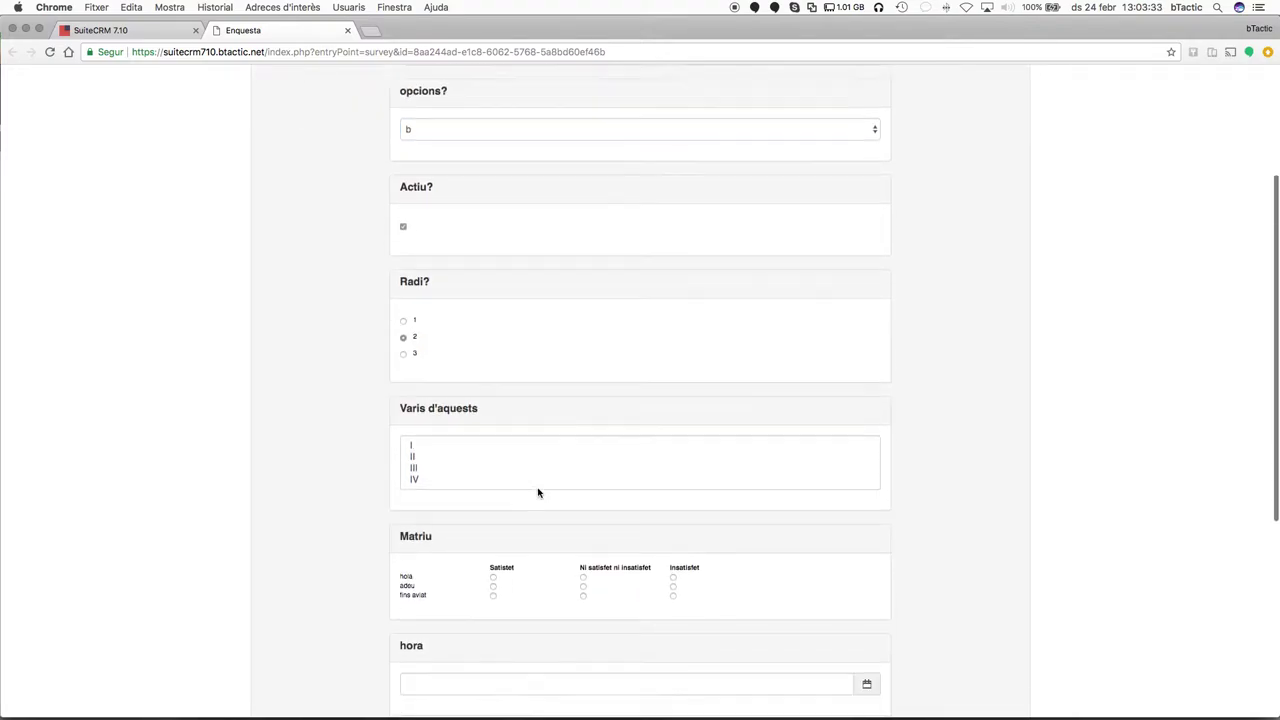
{"action": "left_click", "coordinate": [466, 428]}
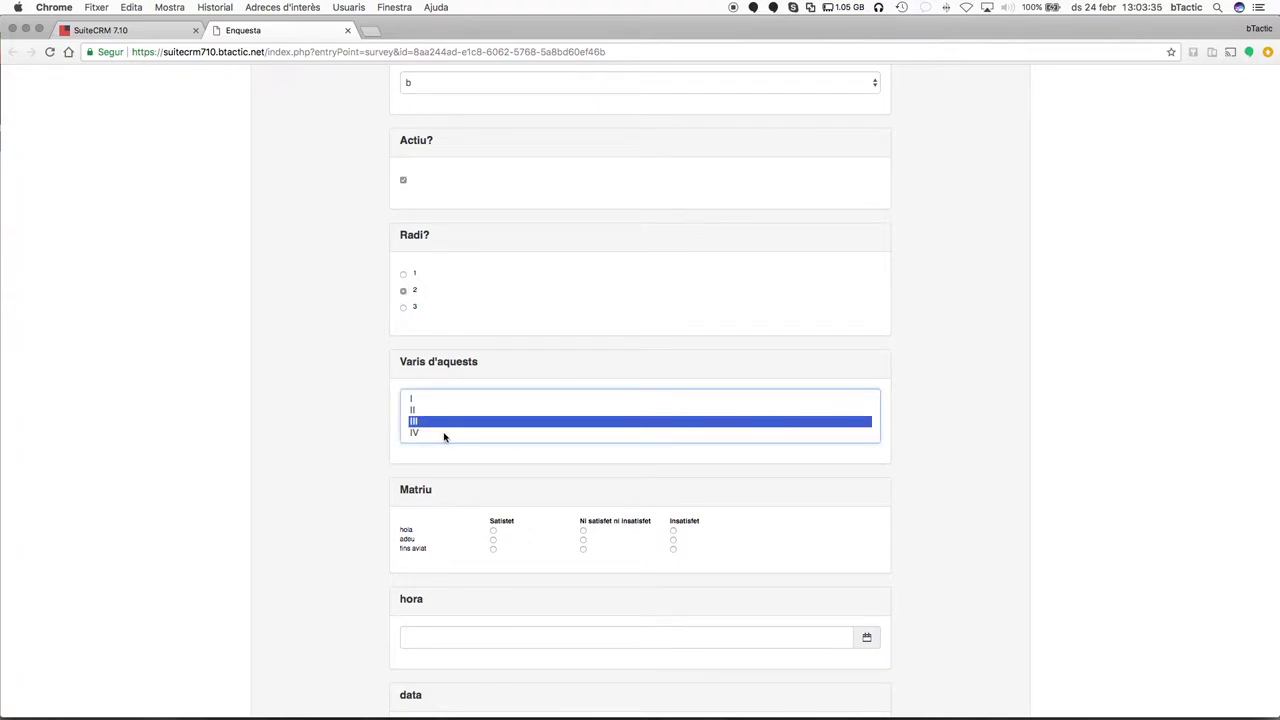
{"action": "left_click", "coordinate": [444, 434], "text": "shift"}
{"action": "left_click", "coordinate": [495, 547]}
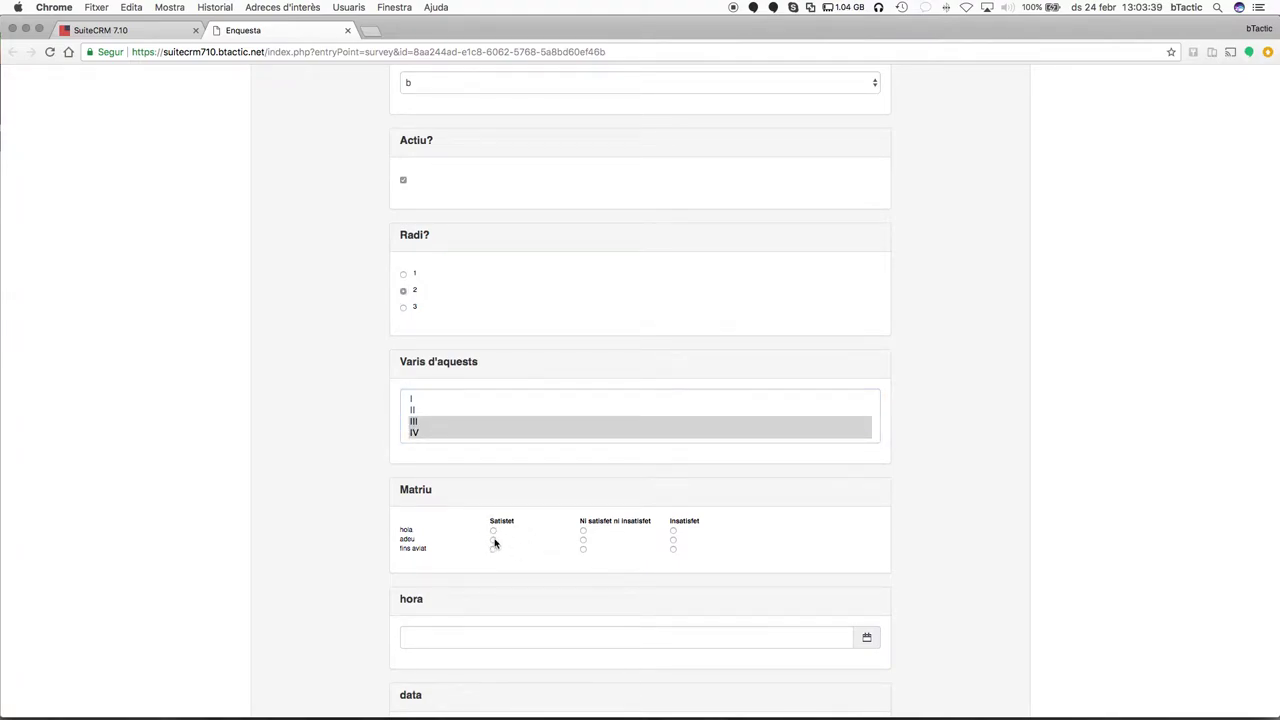
{"action": "left_click", "coordinate": [583, 550]}
Pick 5 on Escala, give Rating one star, and submit the survey.
{"action": "scroll", "coordinate": [594, 583], "scroll_direction": "down", "scroll_amount": 3}
{"action": "scroll", "coordinate": [677, 543], "scroll_direction": "down", "scroll_amount": 3}
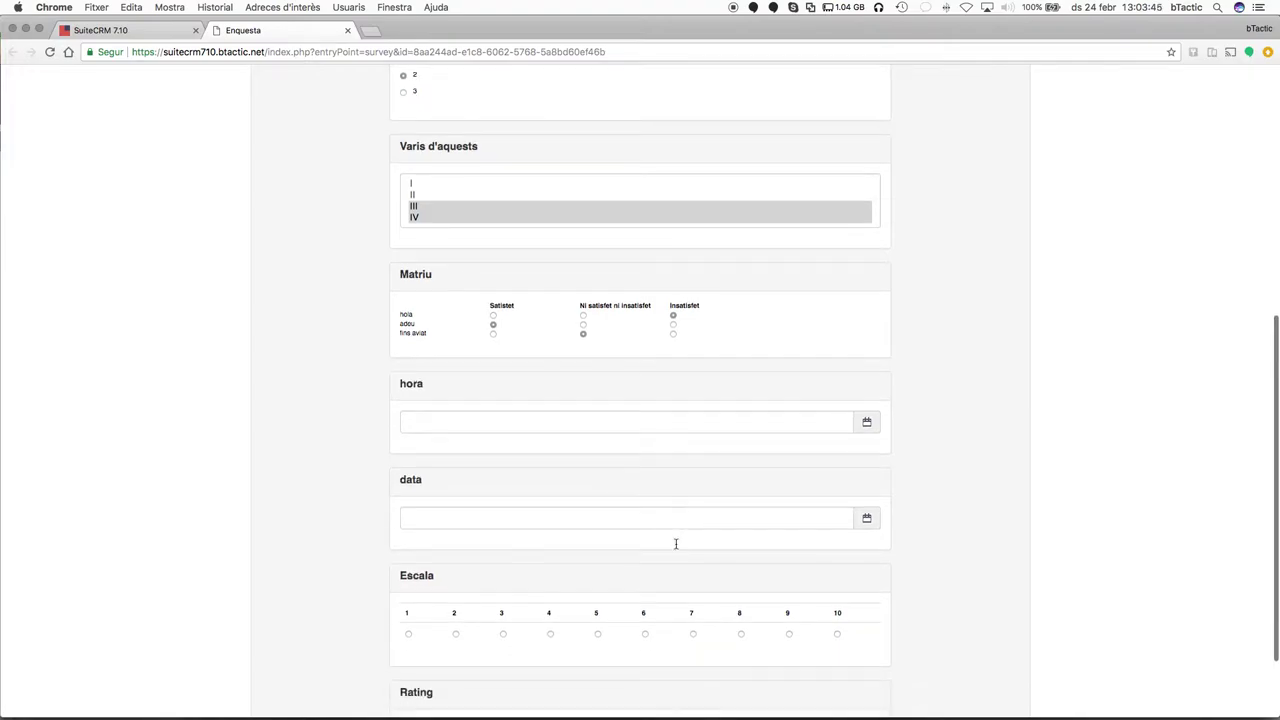
{"action": "left_click", "coordinate": [598, 538]}
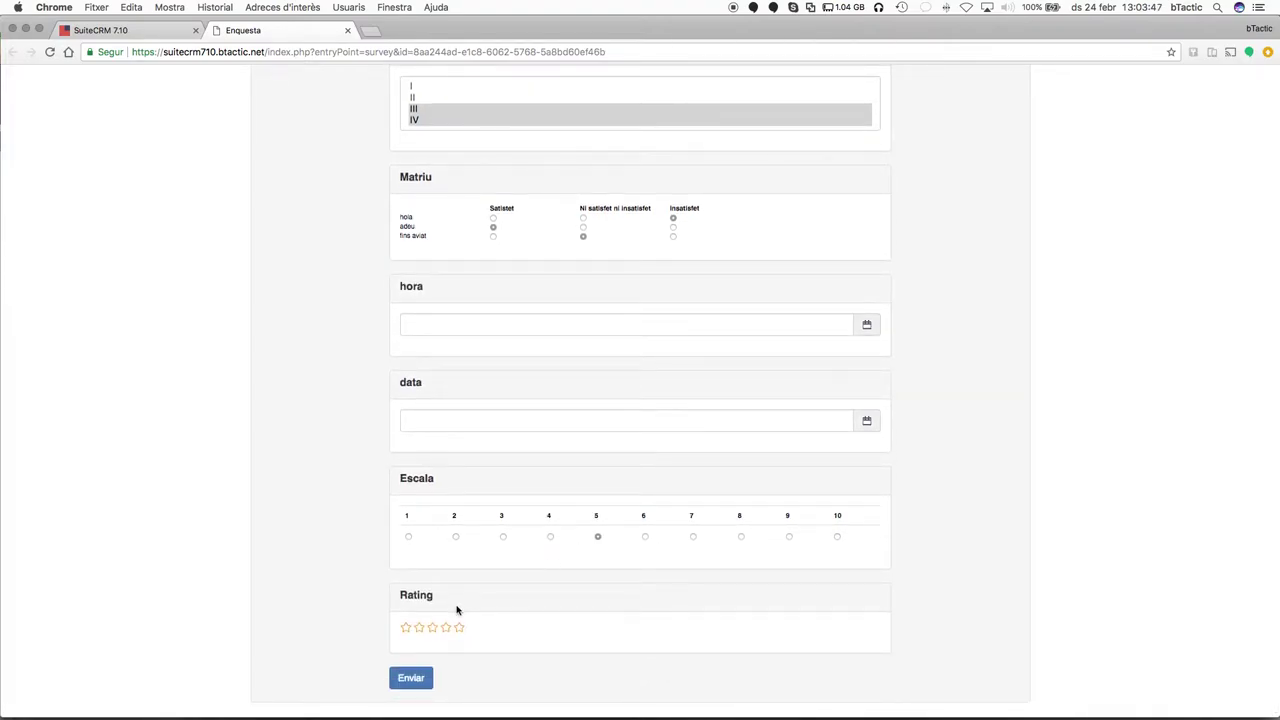
{"action": "left_click", "coordinate": [406, 629]}
{"action": "left_click", "coordinate": [410, 678]}
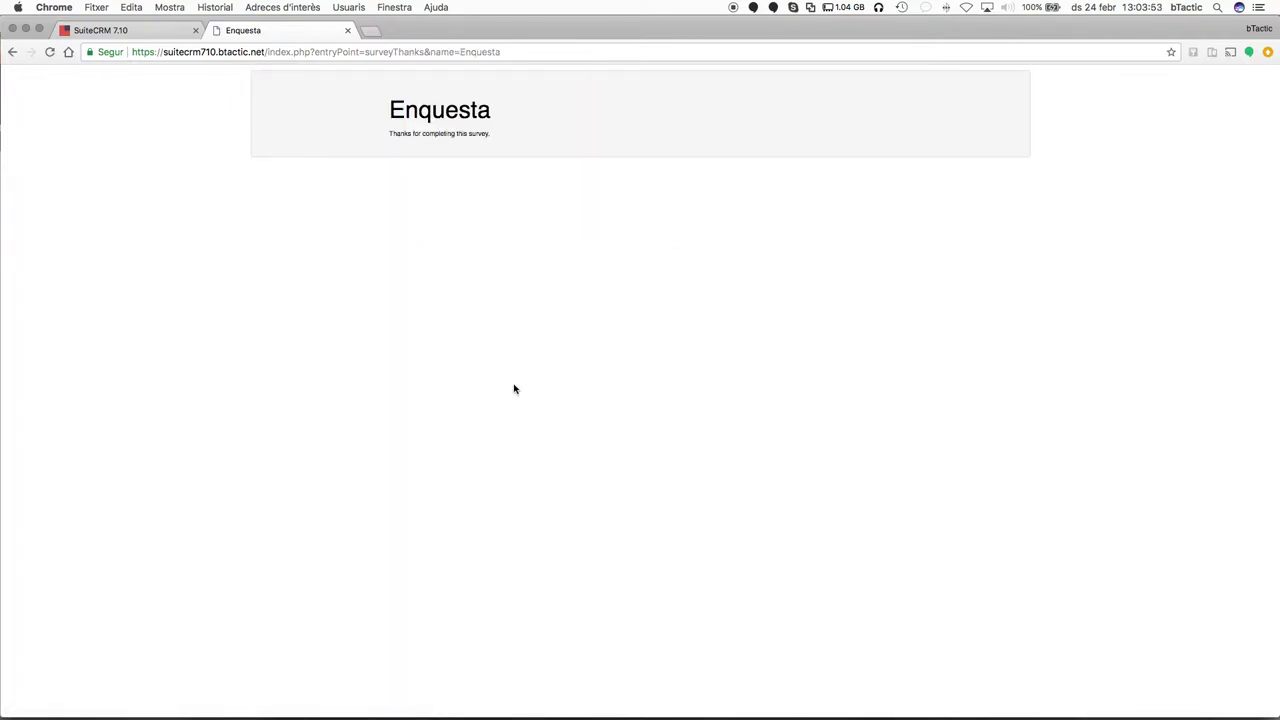
Reload the Enquesta record in SuiteCRM and open the new Unknown Contact response.
{"action": "left_click", "coordinate": [166, 34]}
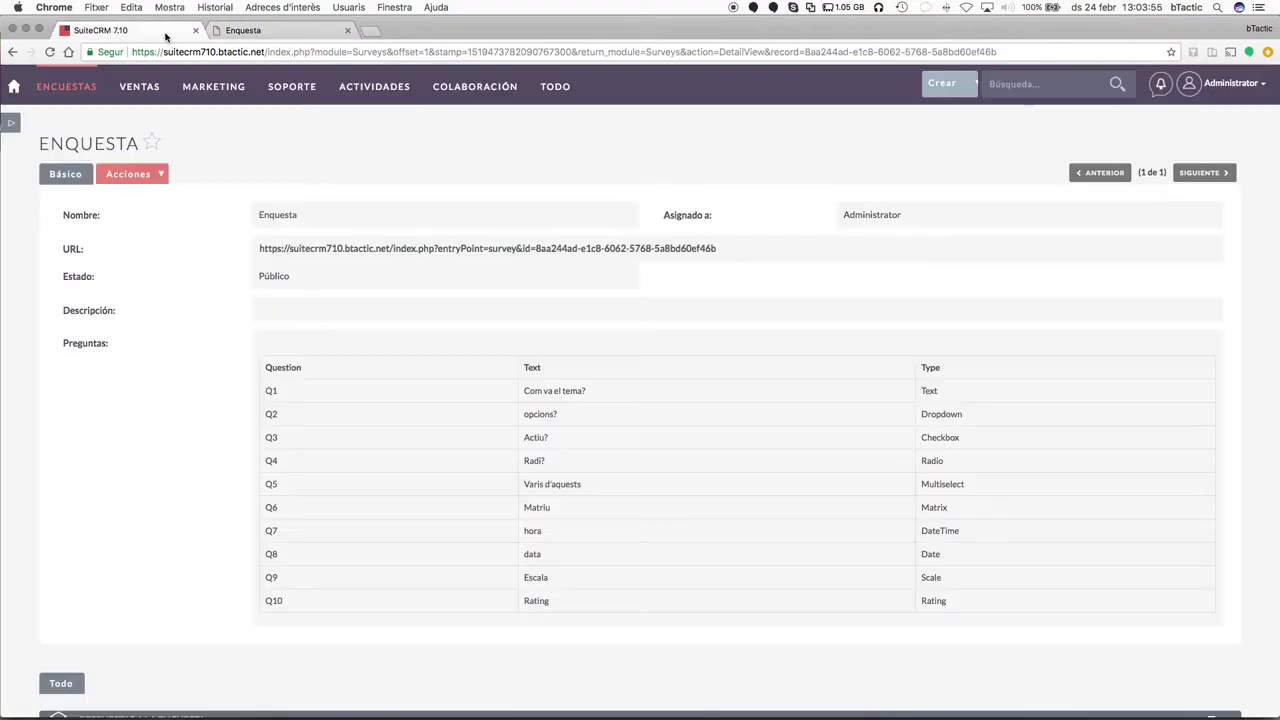
{"action": "scroll", "coordinate": [194, 398], "scroll_direction": "down", "scroll_amount": 3}
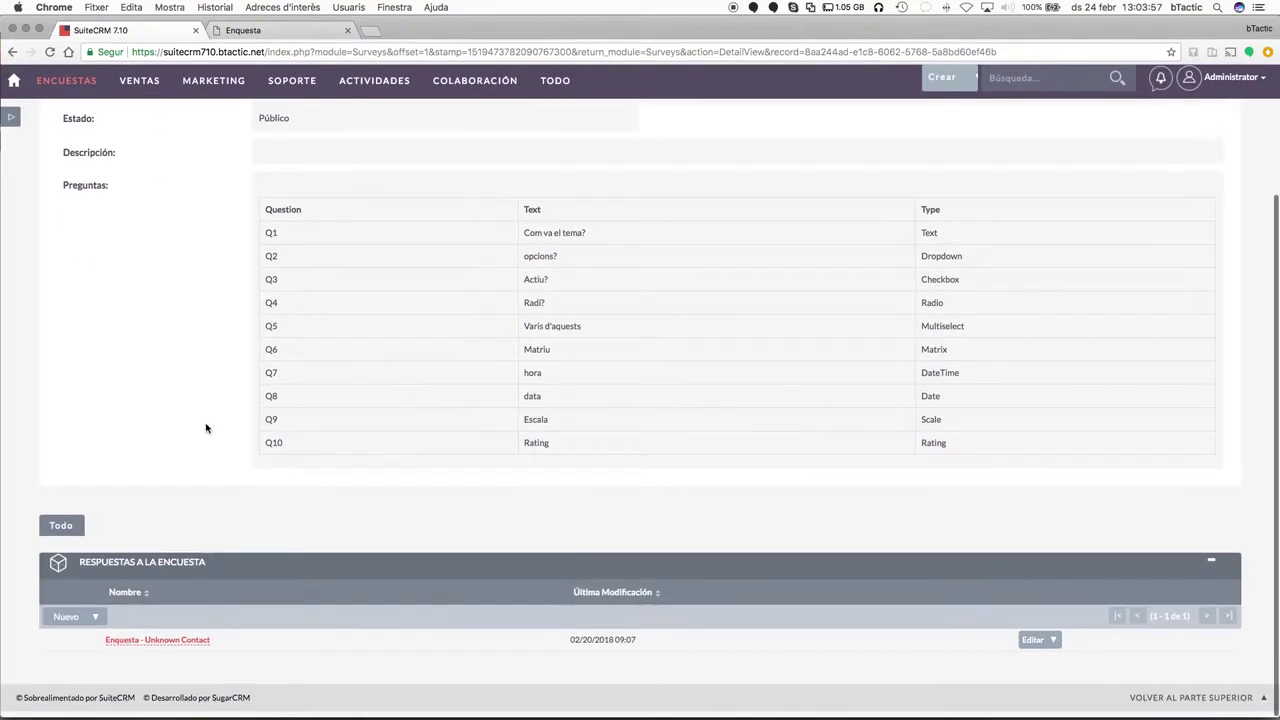
{"action": "key", "text": "super+r"}
{"action": "scroll", "coordinate": [252, 448], "scroll_direction": "down", "scroll_amount": 4}
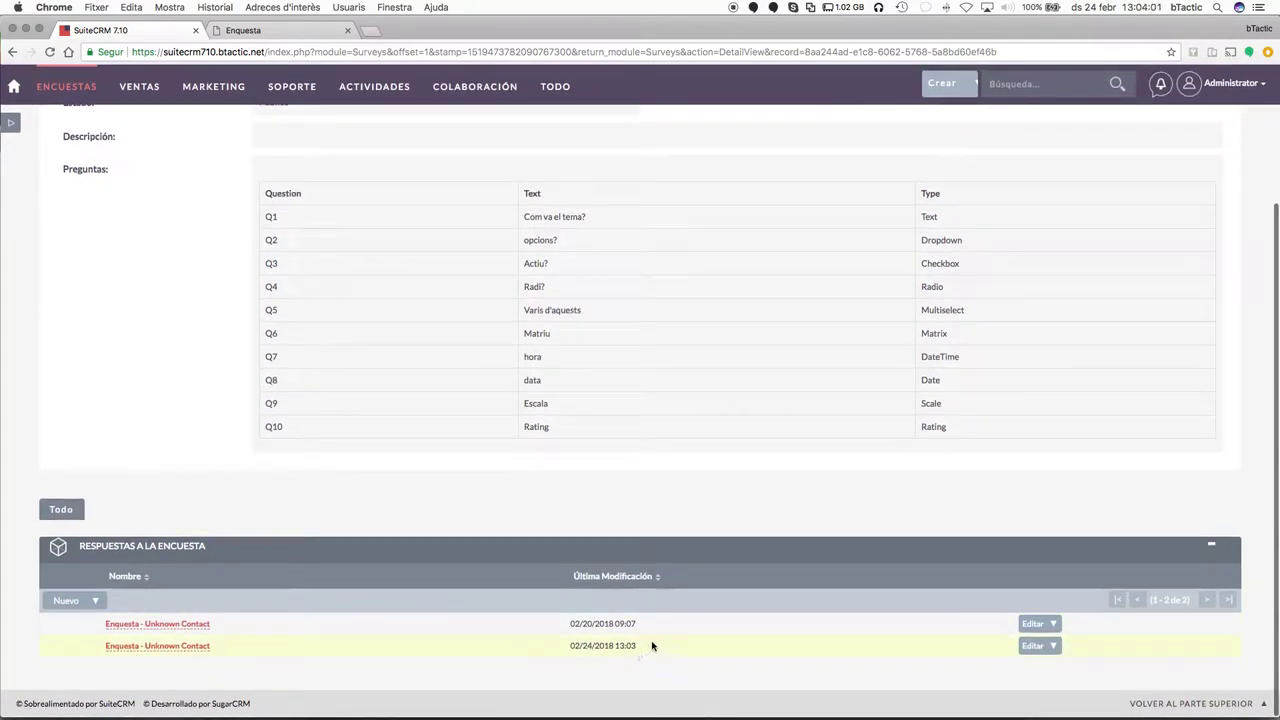
{"action": "left_click", "coordinate": [185, 647]}
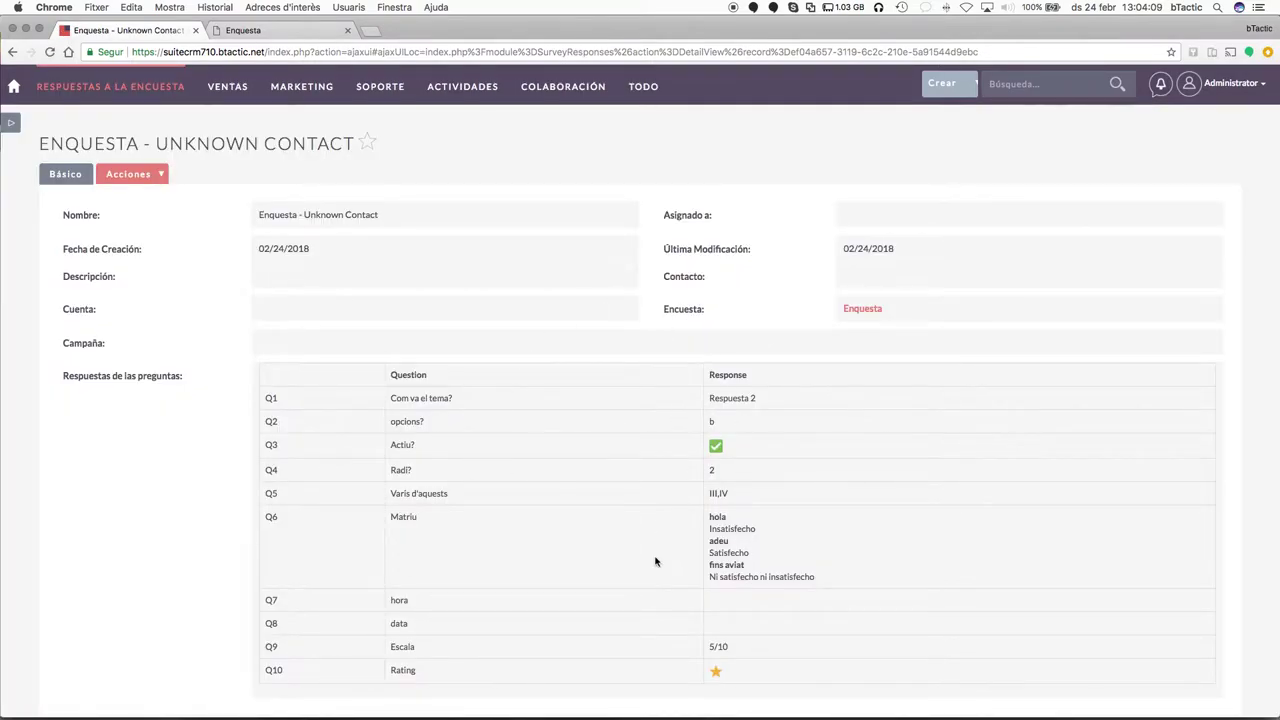
Review the recorded answers and the response's actions menu, then expand the shortcuts sidebar.
{"action": "scroll", "coordinate": [654, 560], "scroll_direction": "down", "scroll_amount": 2}
{"action": "scroll", "coordinate": [663, 417], "scroll_direction": "down", "scroll_amount": 1}
{"action": "scroll", "coordinate": [661, 418], "scroll_direction": "up", "scroll_amount": 3}
{"action": "scroll", "coordinate": [661, 418], "scroll_direction": "down", "scroll_amount": 1}
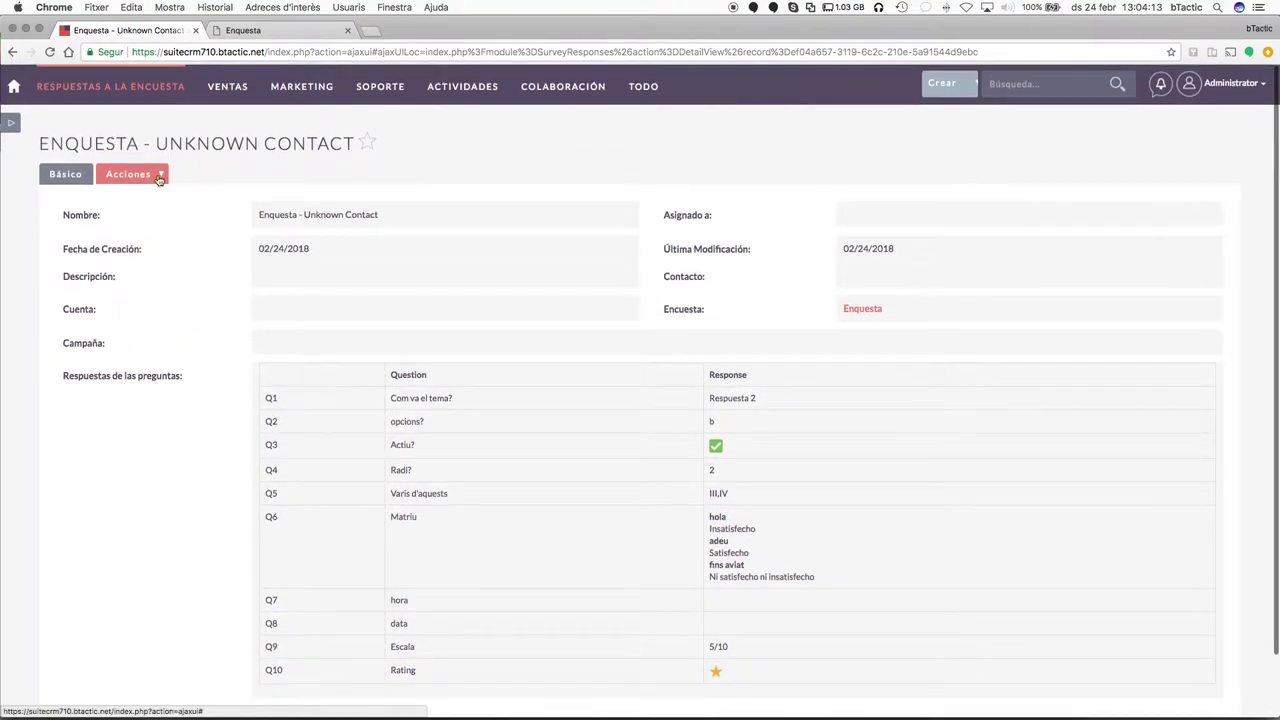
{"action": "left_click", "coordinate": [158, 176]}
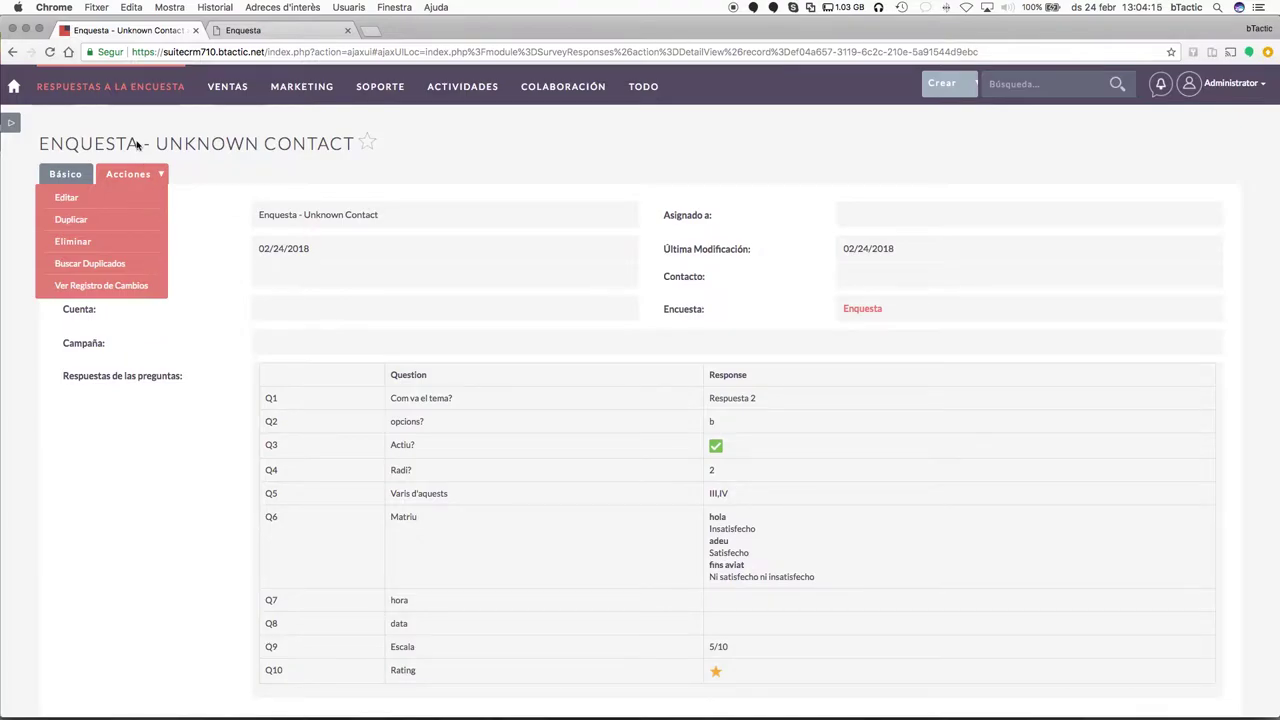
{"action": "mouse_move", "coordinate": [130, 90]}
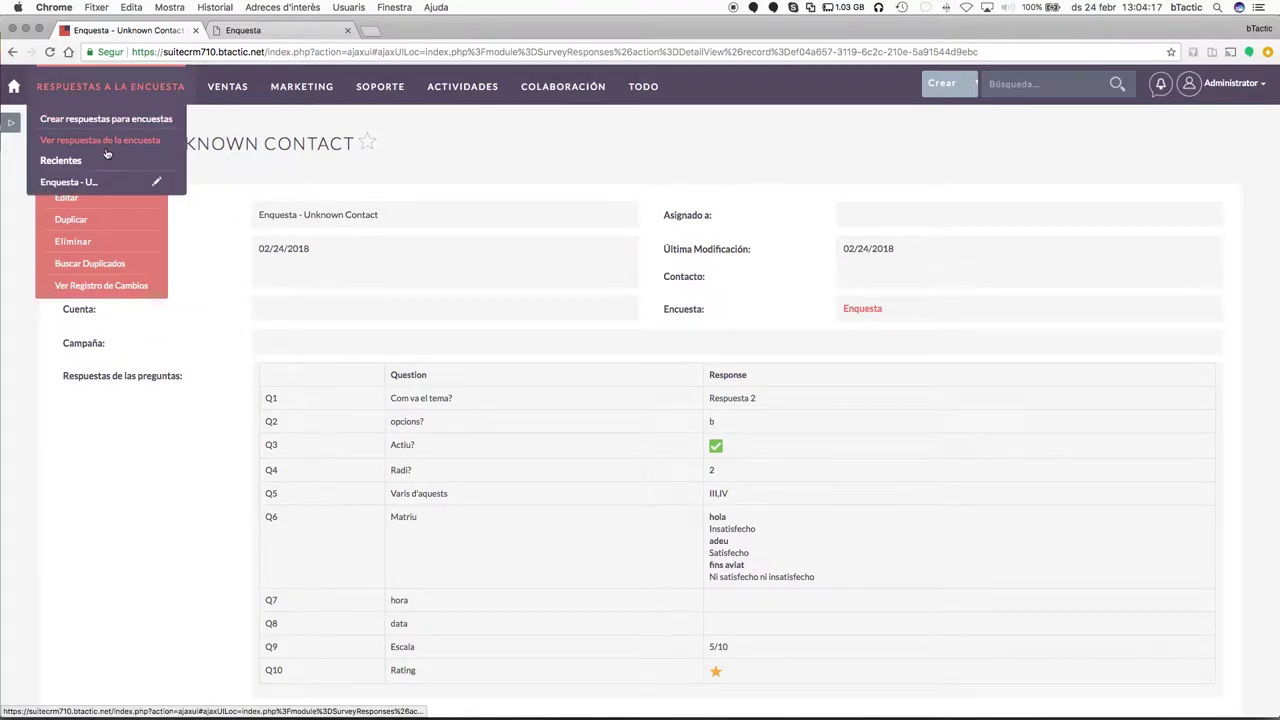
{"action": "left_click", "coordinate": [10, 123]}
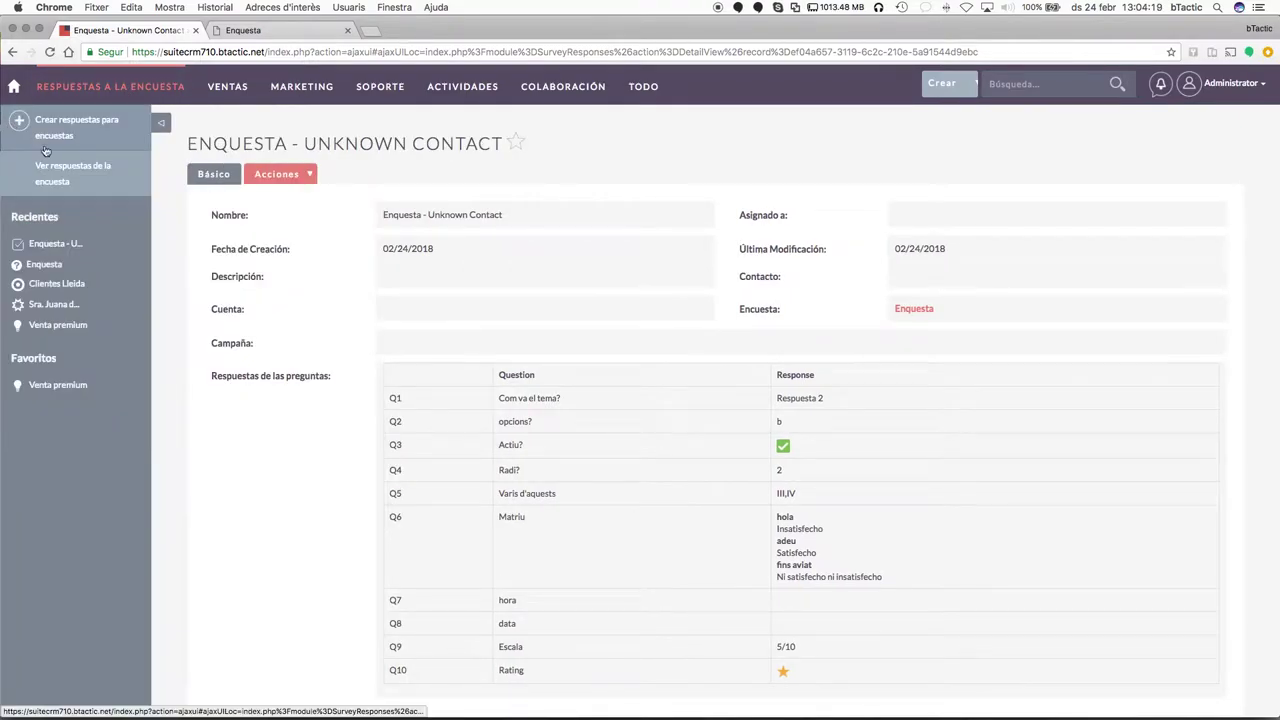
Open Ver respuestas de la encuesta, collapse the sidebar, then go to Soporte > Casos.
{"action": "left_click", "coordinate": [64, 182]}
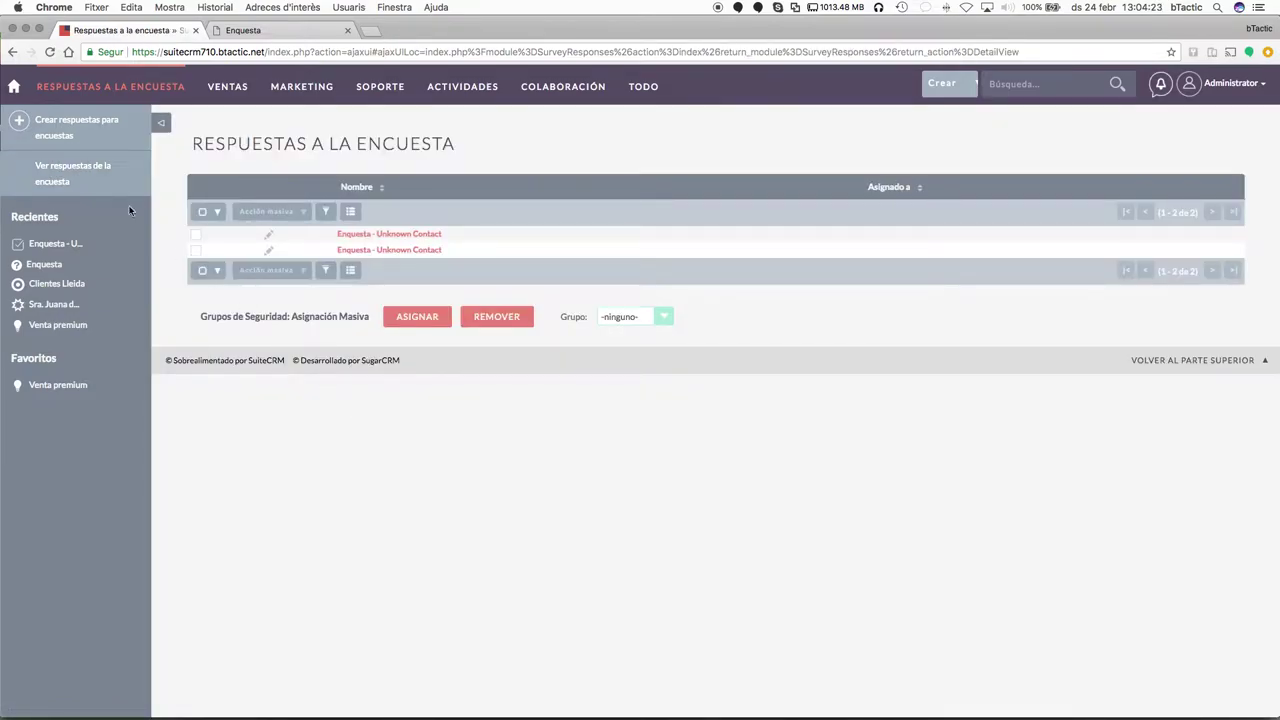
{"action": "mouse_move", "coordinate": [100, 86]}
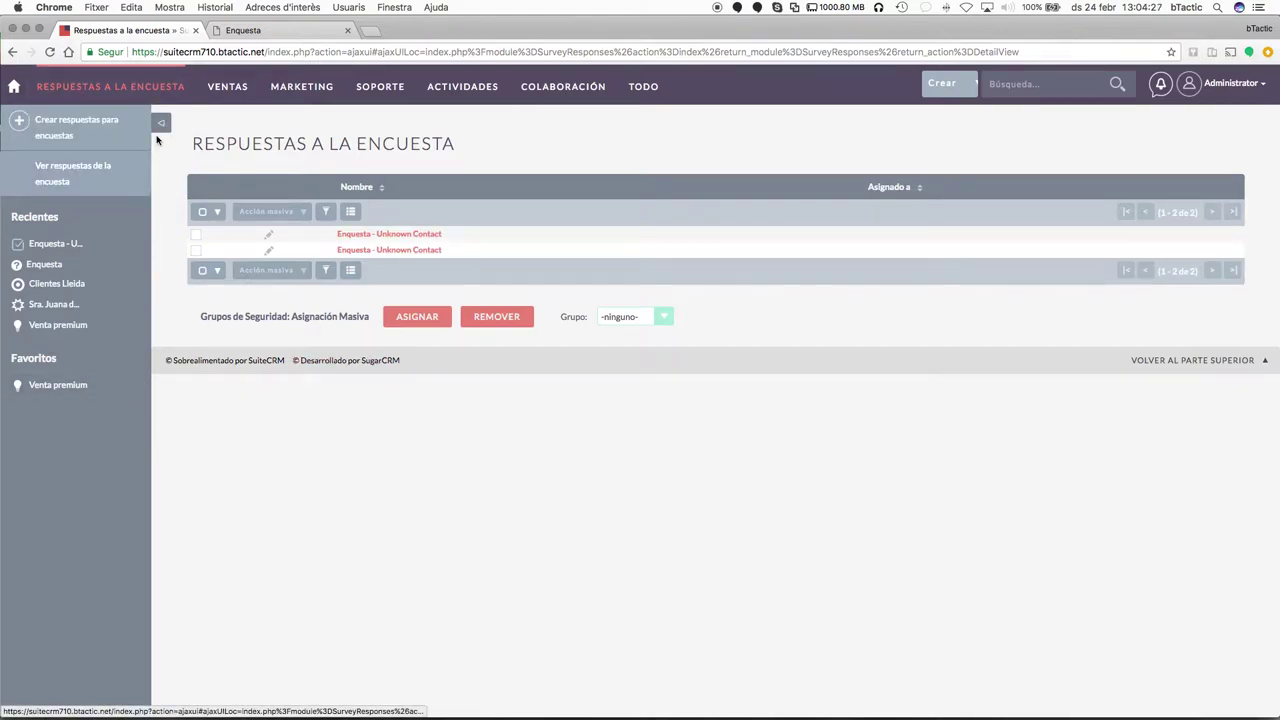
{"action": "left_click", "coordinate": [161, 123]}
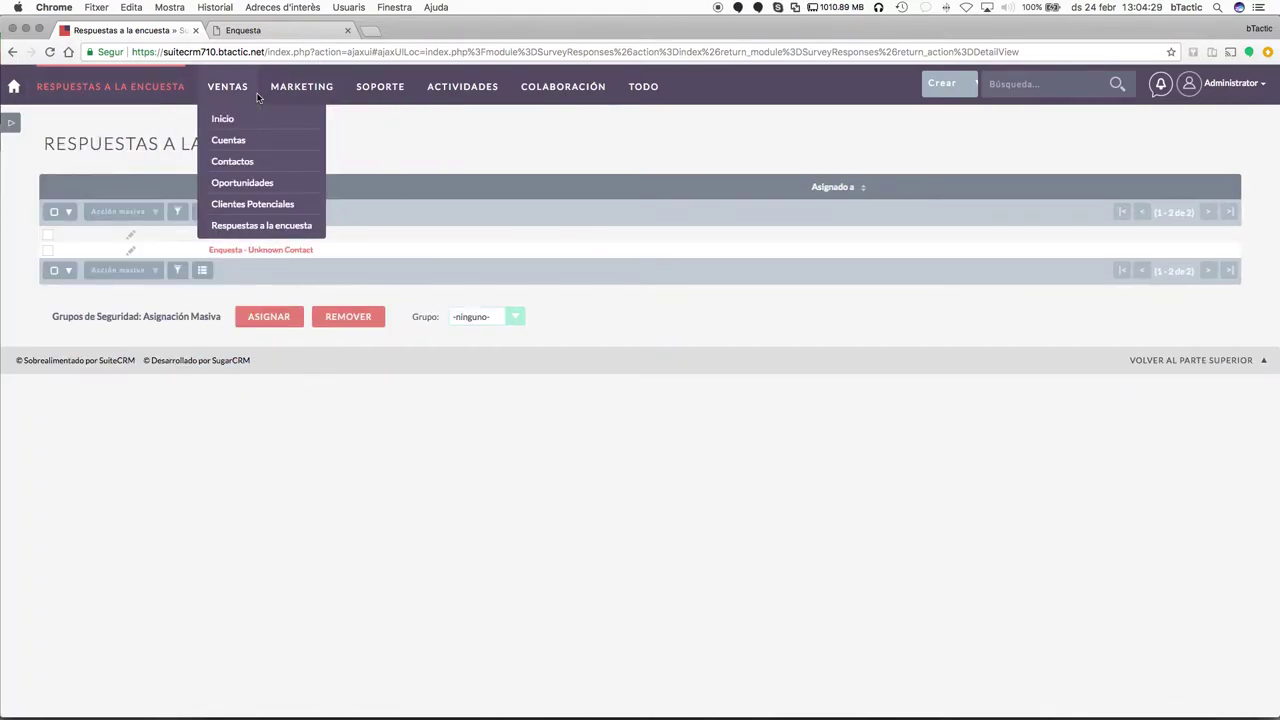
{"action": "mouse_move", "coordinate": [366, 96]}
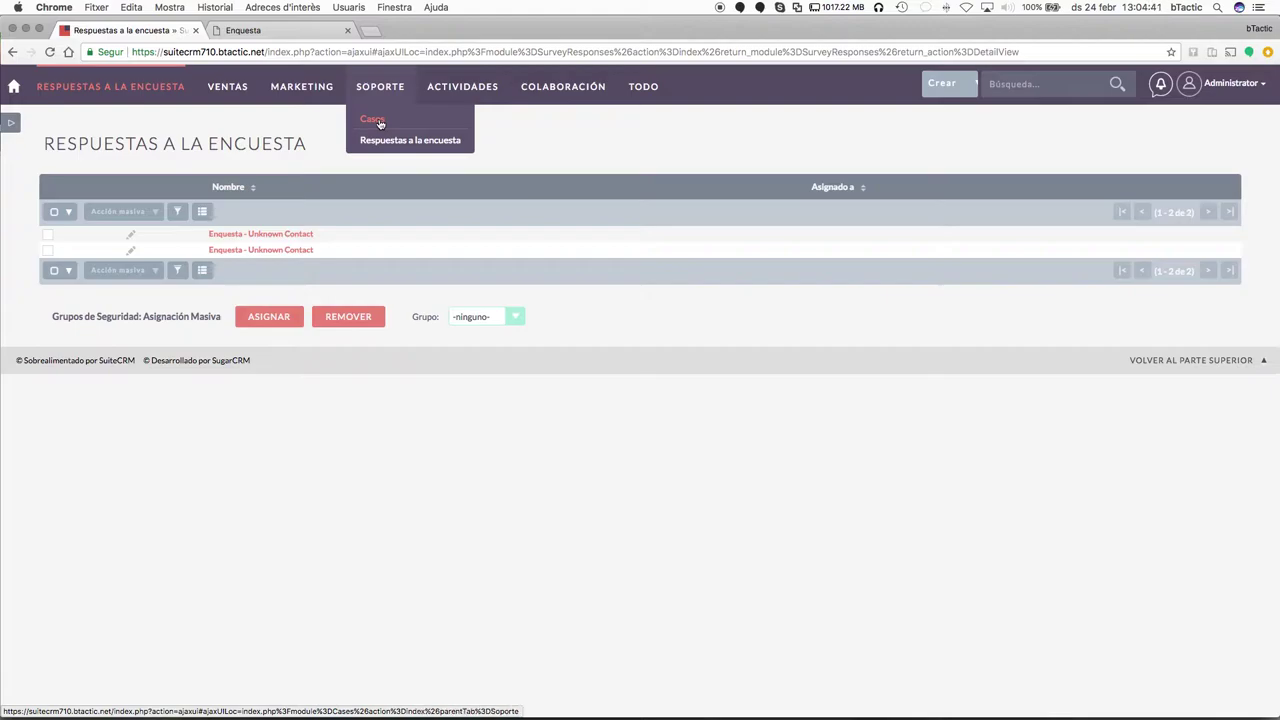
{"action": "left_click", "coordinate": [376, 121]}
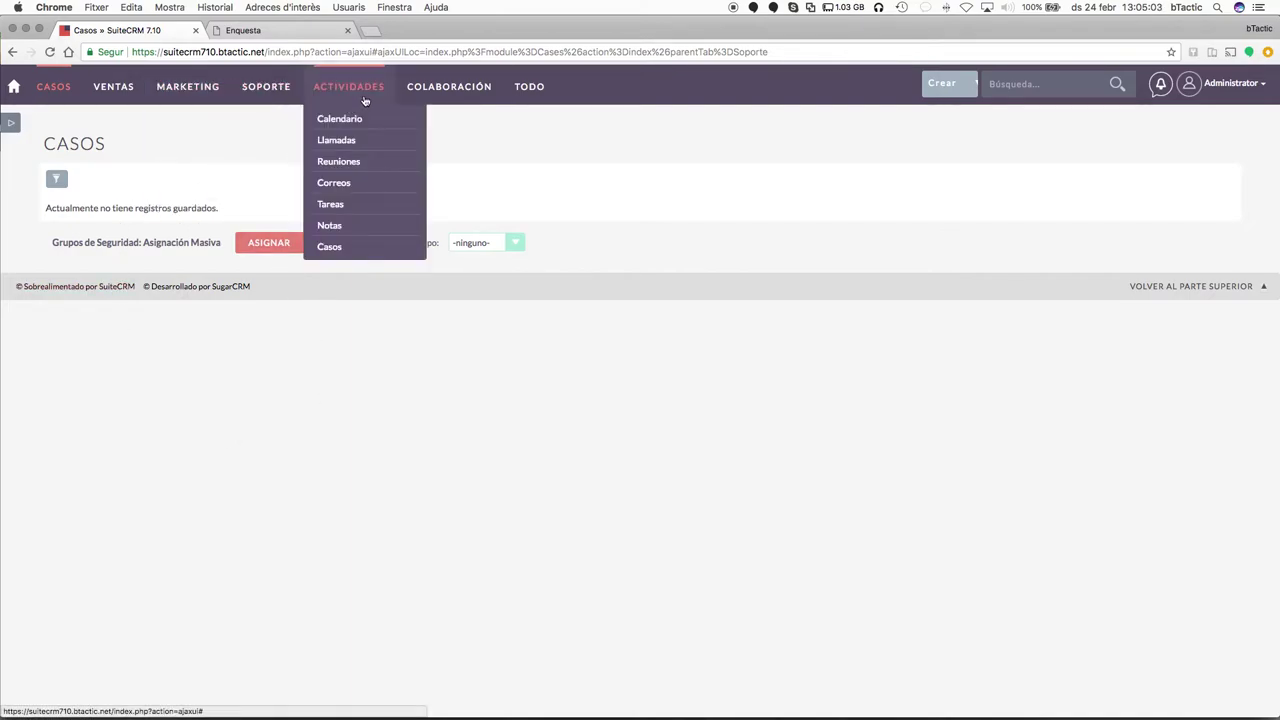
Open Calendario, advance to the following week, and switch to Semana Compartida.
{"action": "left_click", "coordinate": [357, 125]}
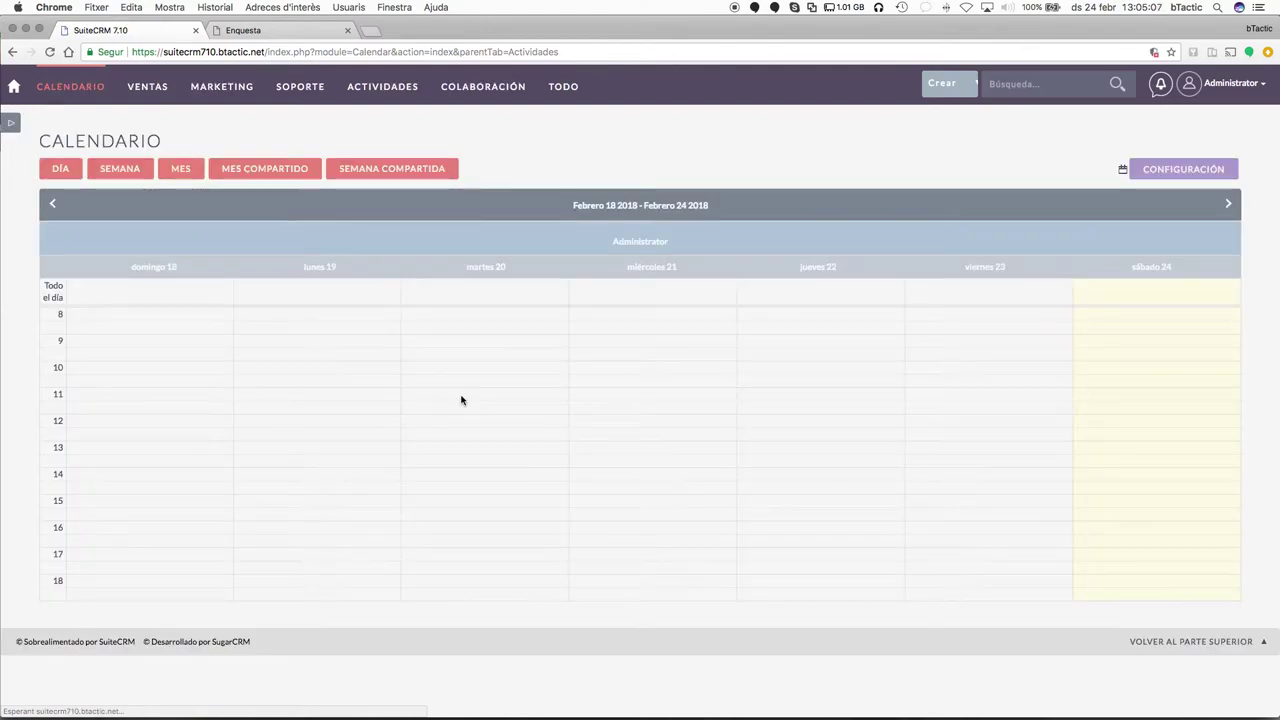
{"action": "left_click", "coordinate": [1226, 206]}
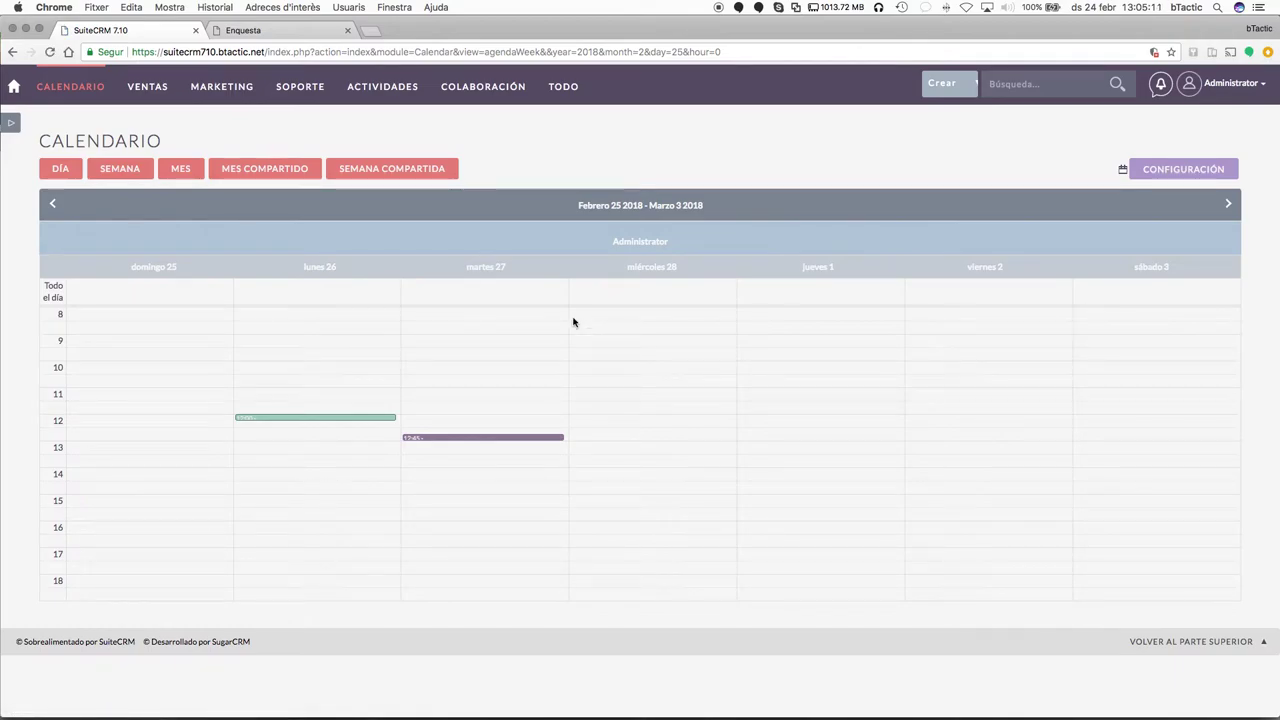
{"action": "left_click", "coordinate": [381, 171]}
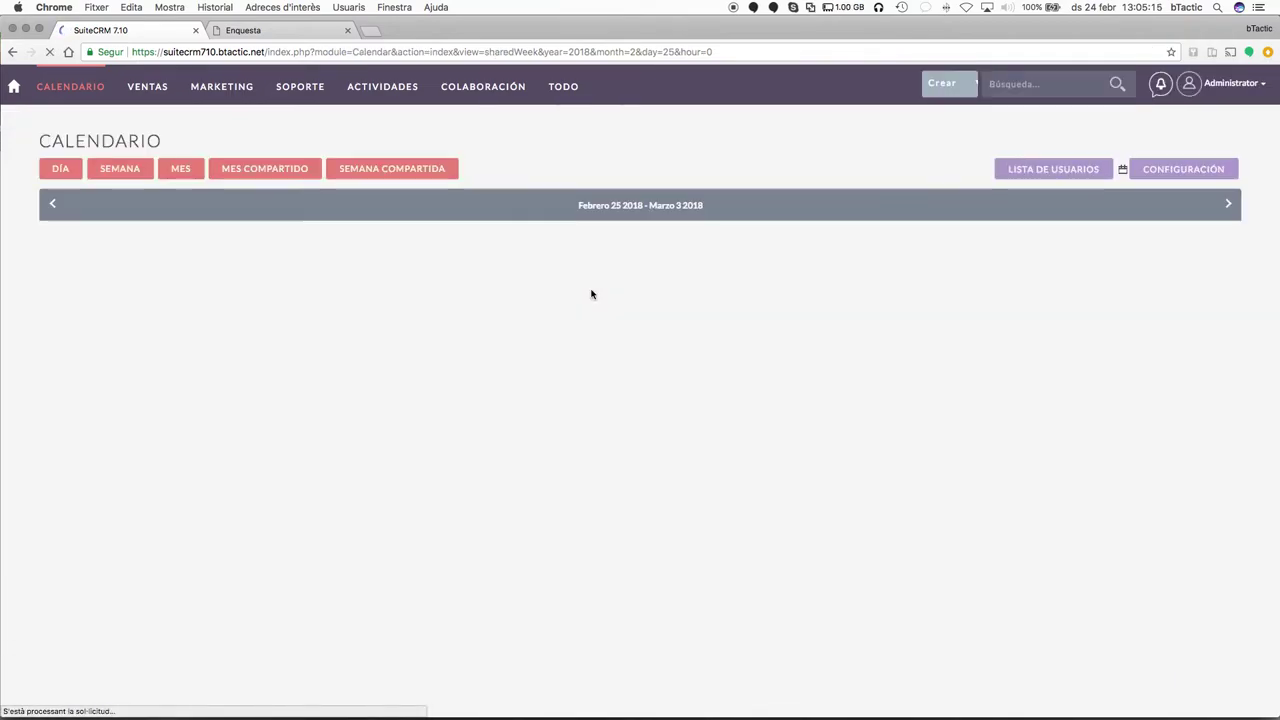
Add the second user to the shared week calendar through Lista de Usuarios.
{"action": "left_click", "coordinate": [1038, 169]}
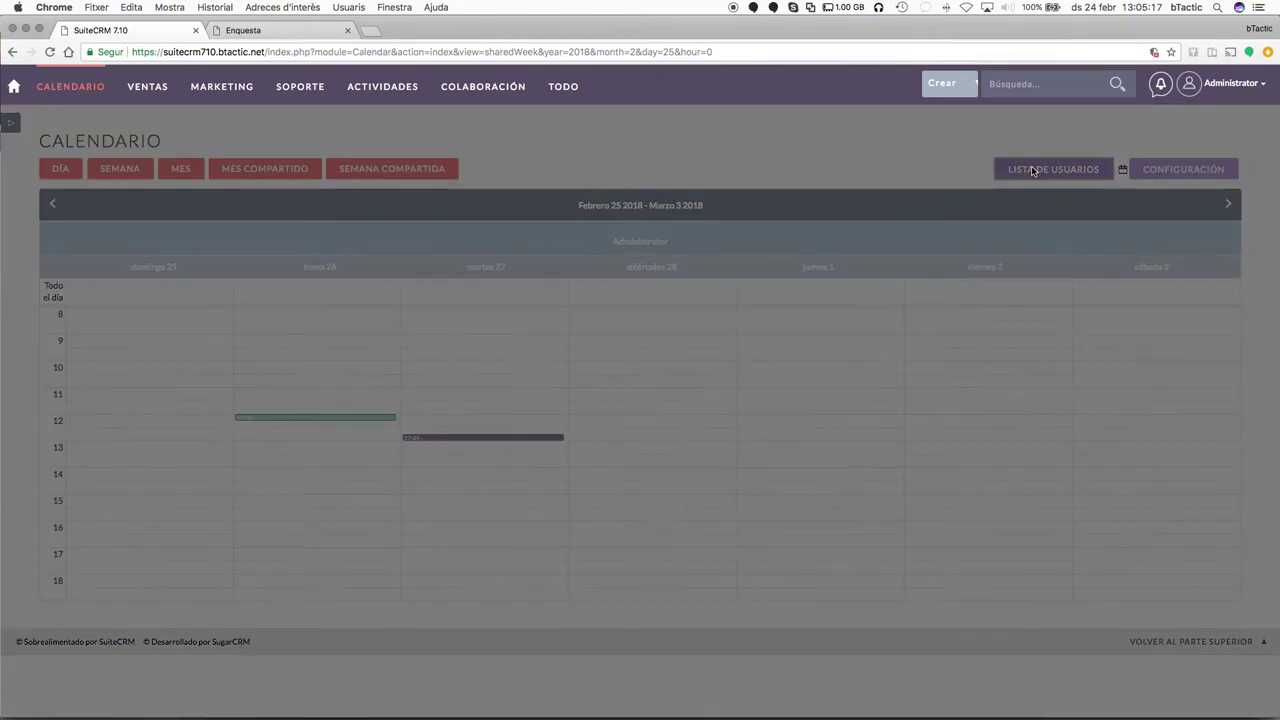
{"action": "left_click", "coordinate": [521, 216], "text": "shift"}
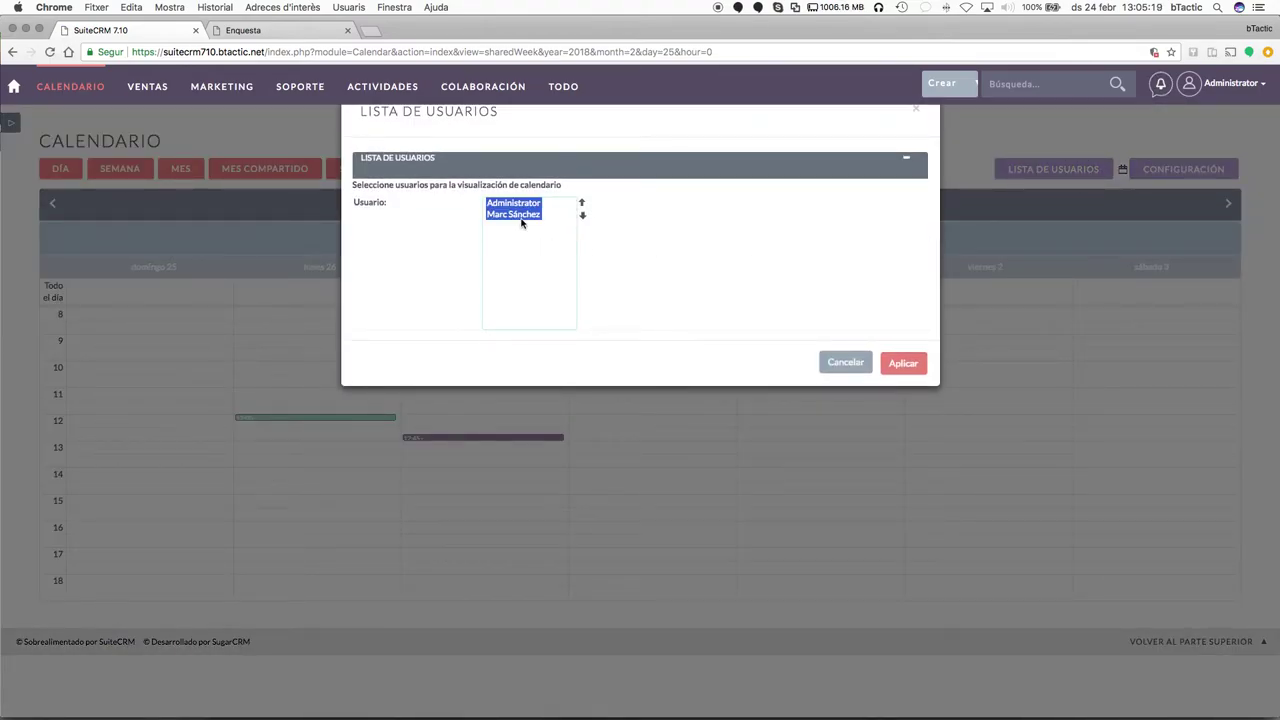
{"action": "left_click", "coordinate": [900, 363]}
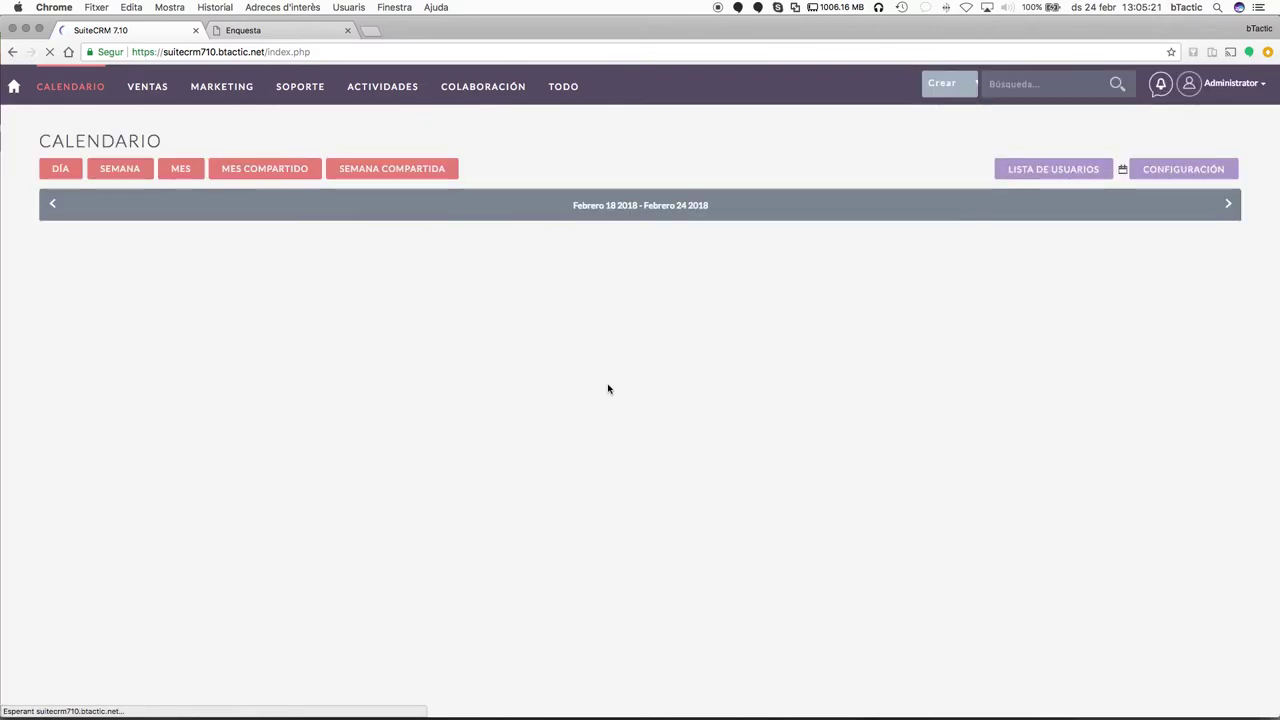
{"action": "scroll", "coordinate": [528, 463], "scroll_direction": "down", "scroll_amount": 5}
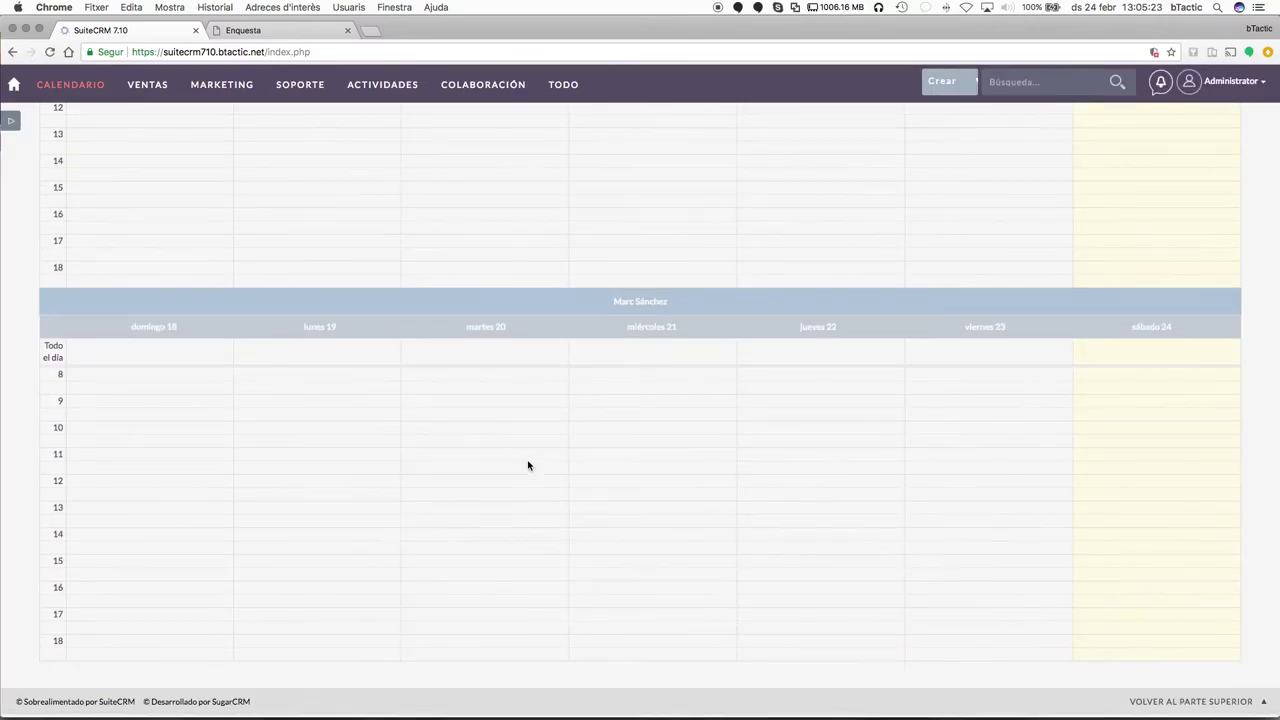
{"action": "scroll", "coordinate": [745, 515], "scroll_direction": "up", "scroll_amount": 5}
{"action": "scroll", "coordinate": [746, 520], "scroll_direction": "down", "scroll_amount": 4}
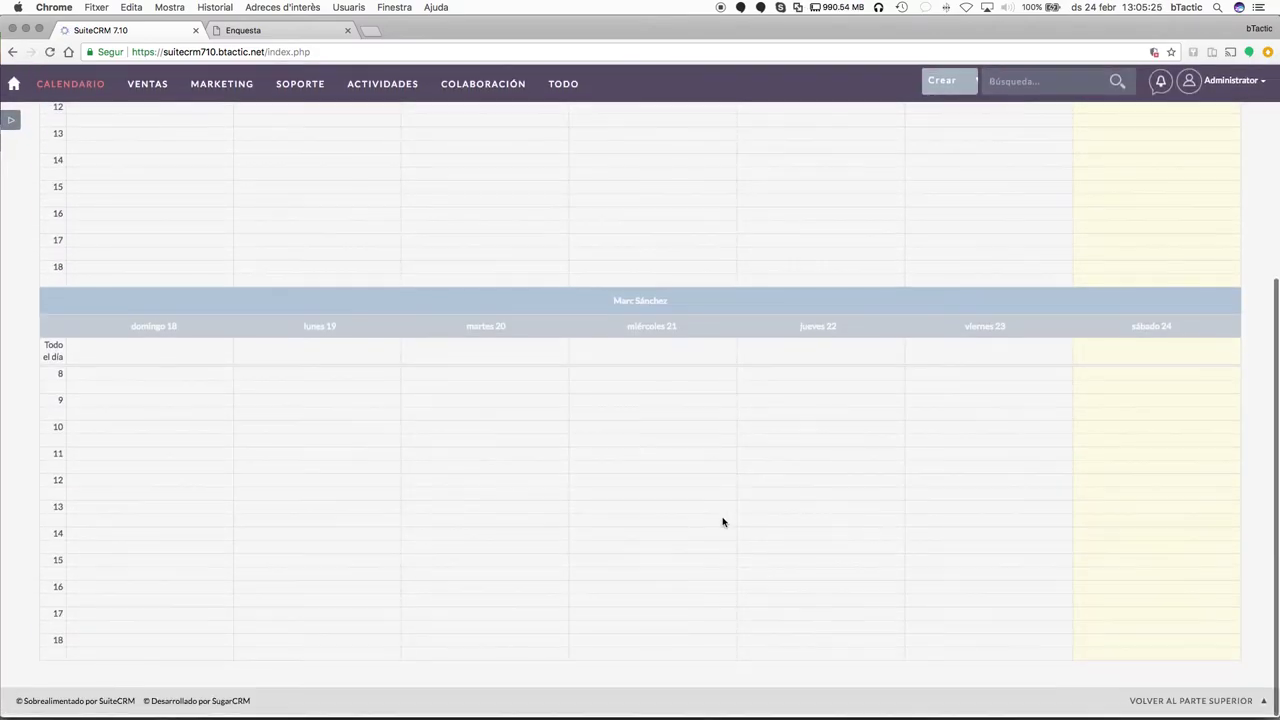
{"action": "scroll", "coordinate": [723, 518], "scroll_direction": "up", "scroll_amount": 5}
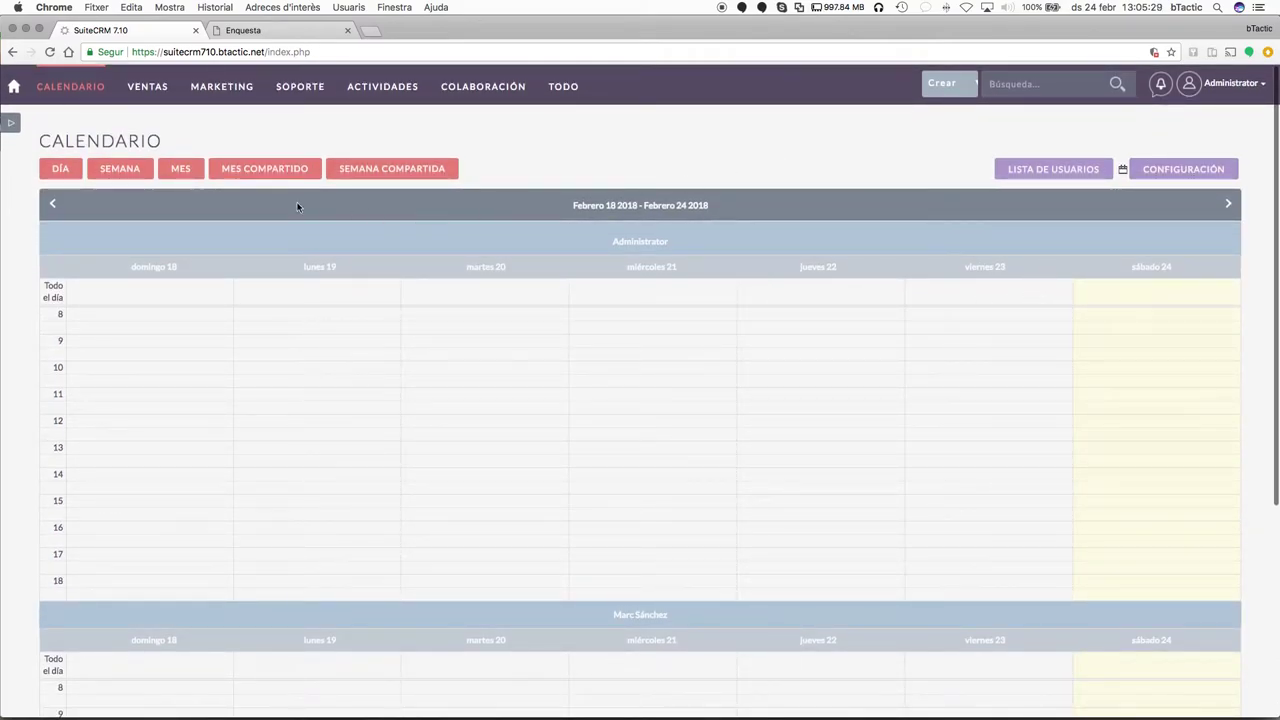
{"action": "scroll", "coordinate": [457, 514], "scroll_direction": "down", "scroll_amount": 5}
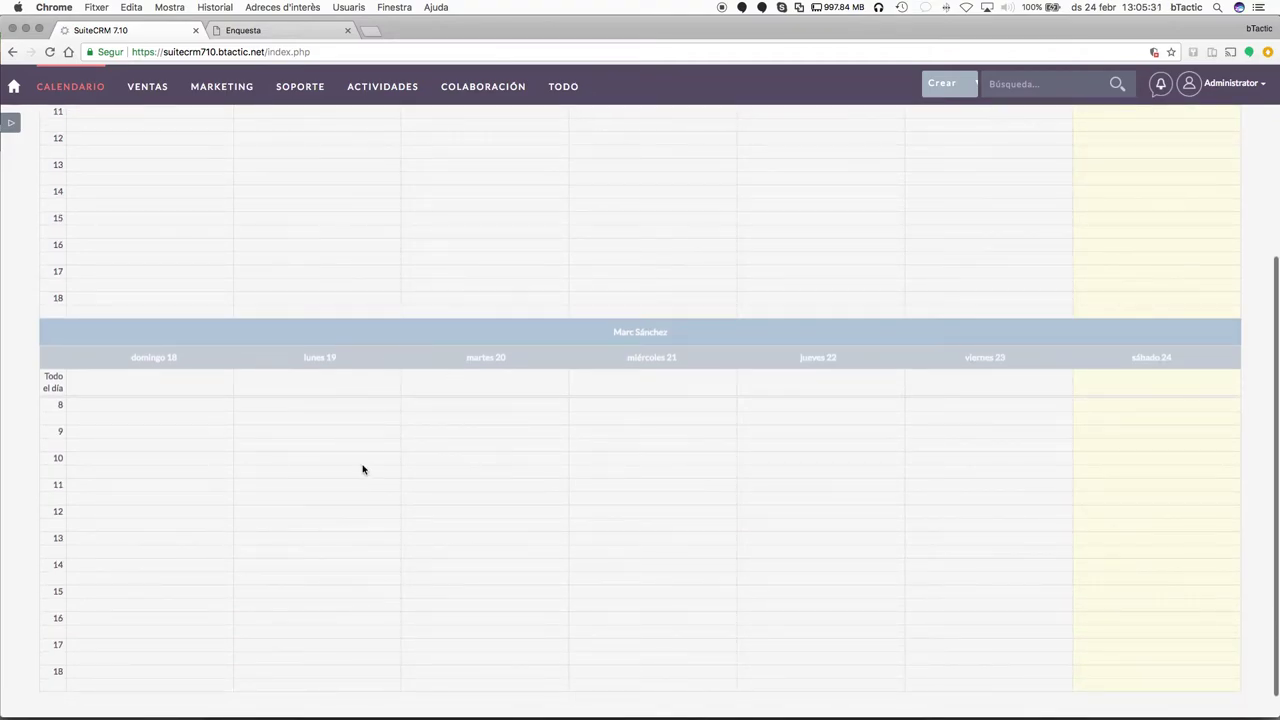
{"action": "scroll", "coordinate": [611, 486], "scroll_direction": "up", "scroll_amount": 6}
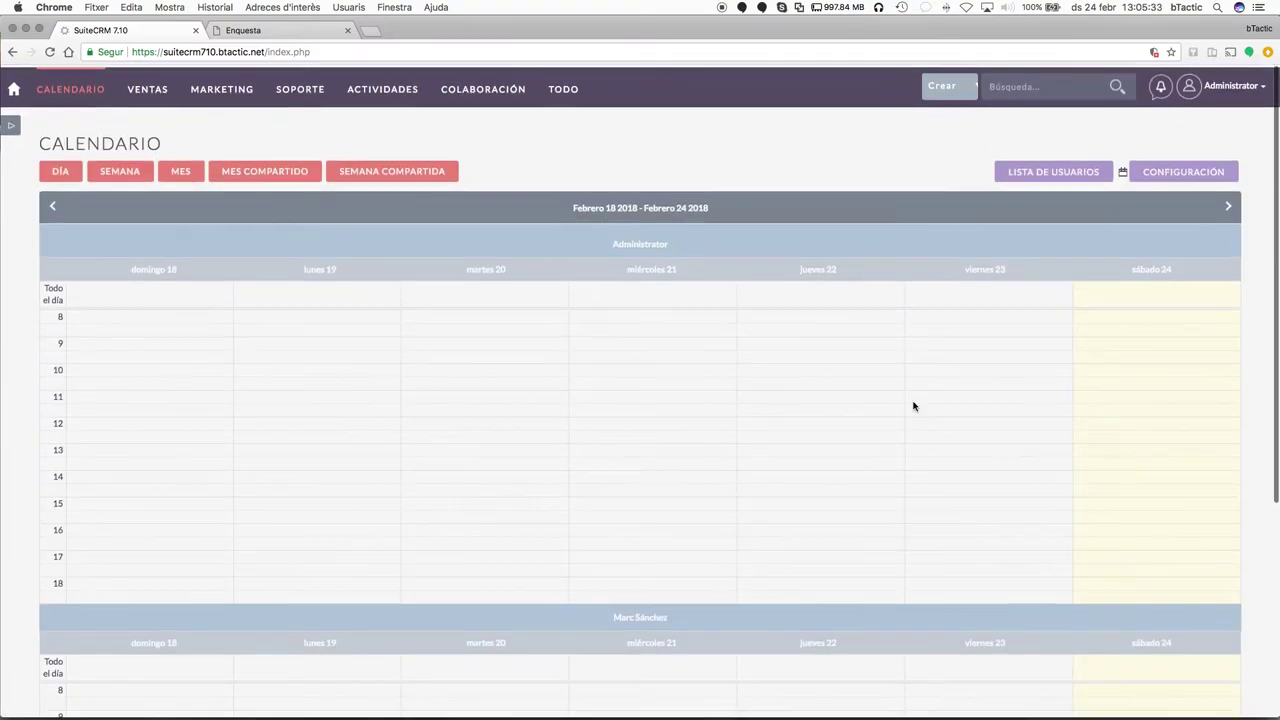
Close the calendar settings without changes and drop down the COLABORACIÓN menu.
{"action": "left_click", "coordinate": [1164, 172]}
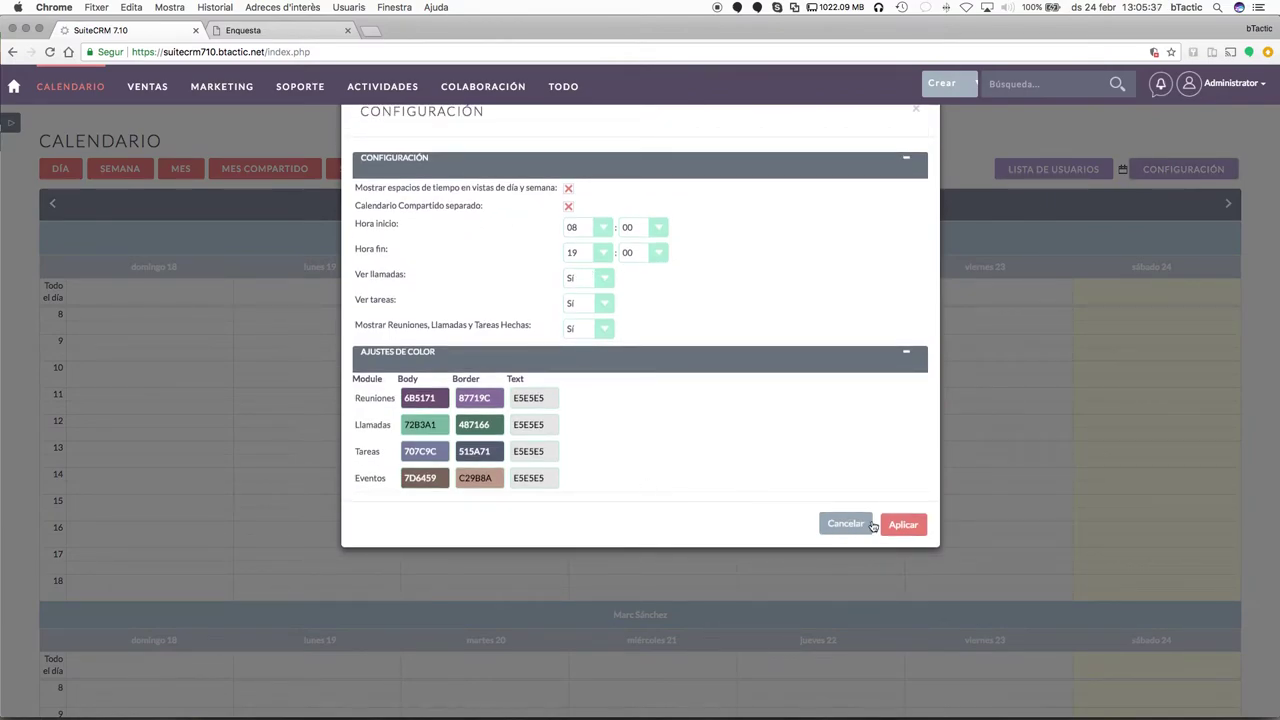
{"action": "left_click", "coordinate": [846, 524]}
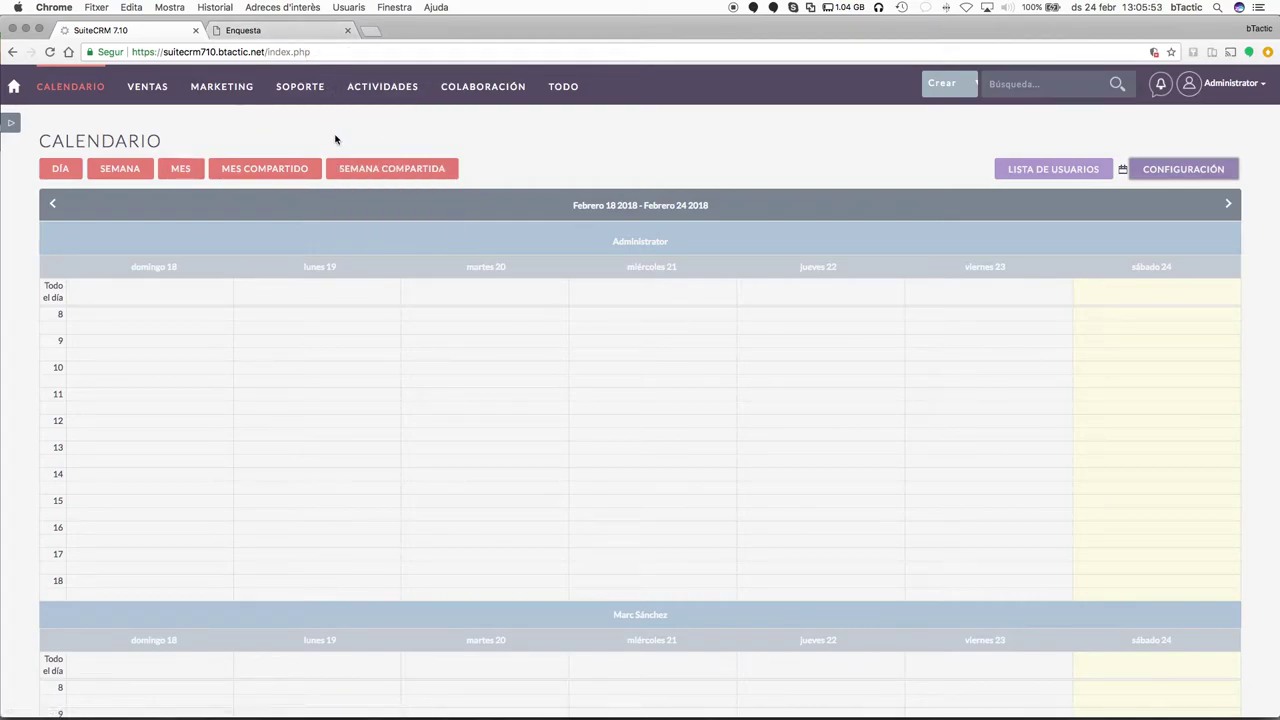
{"action": "mouse_move", "coordinate": [380, 97]}
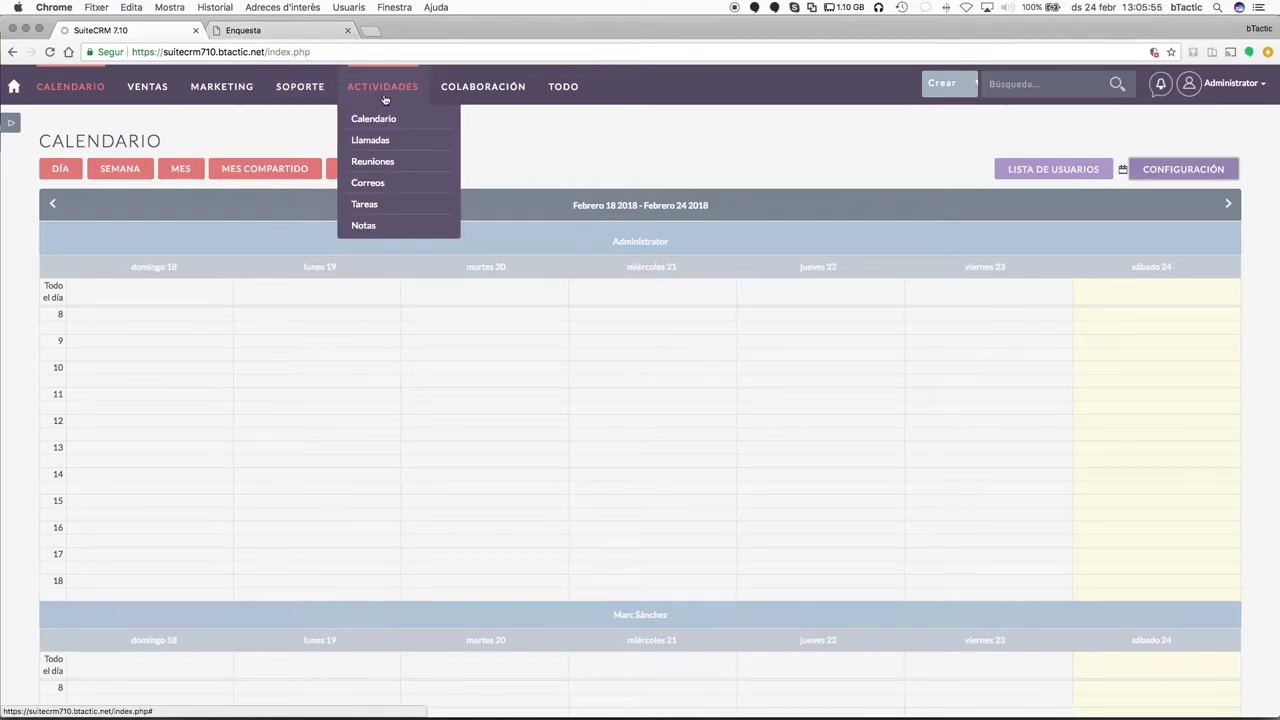
{"action": "mouse_move", "coordinate": [519, 97]}
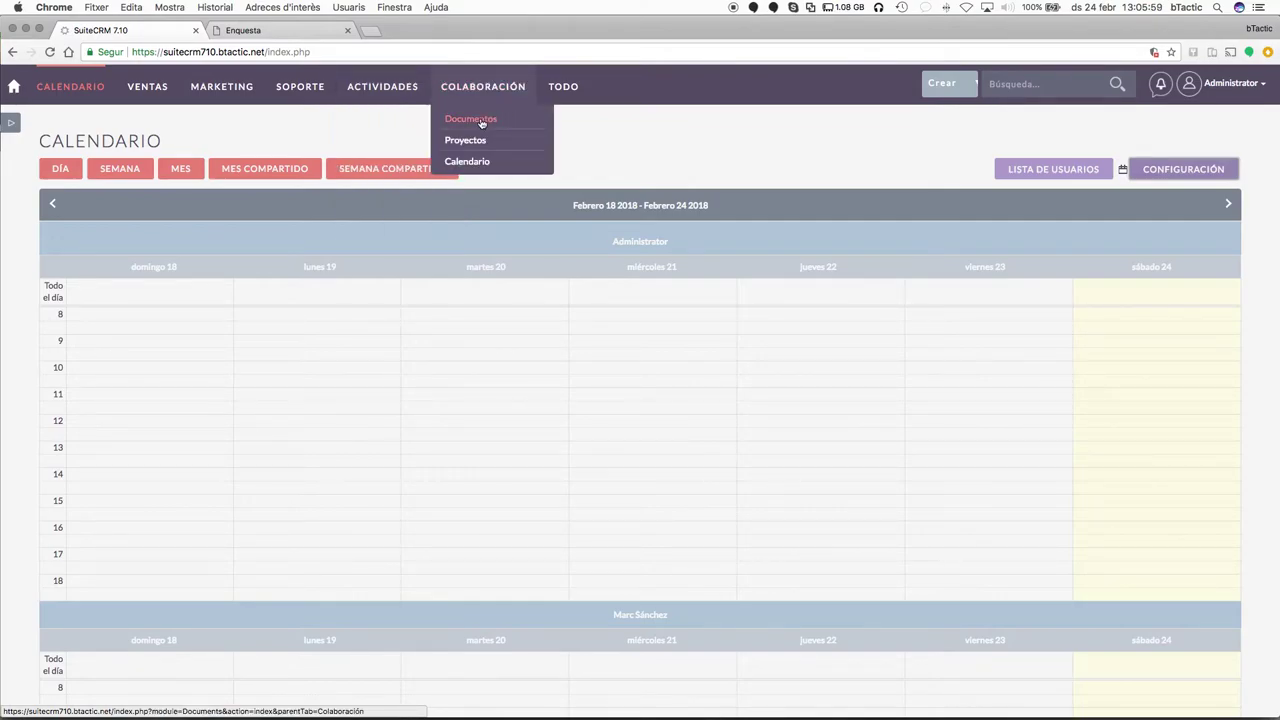
Visit the empty Documentos list, then open Informes from the TODO menu.
{"action": "left_click", "coordinate": [481, 121]}
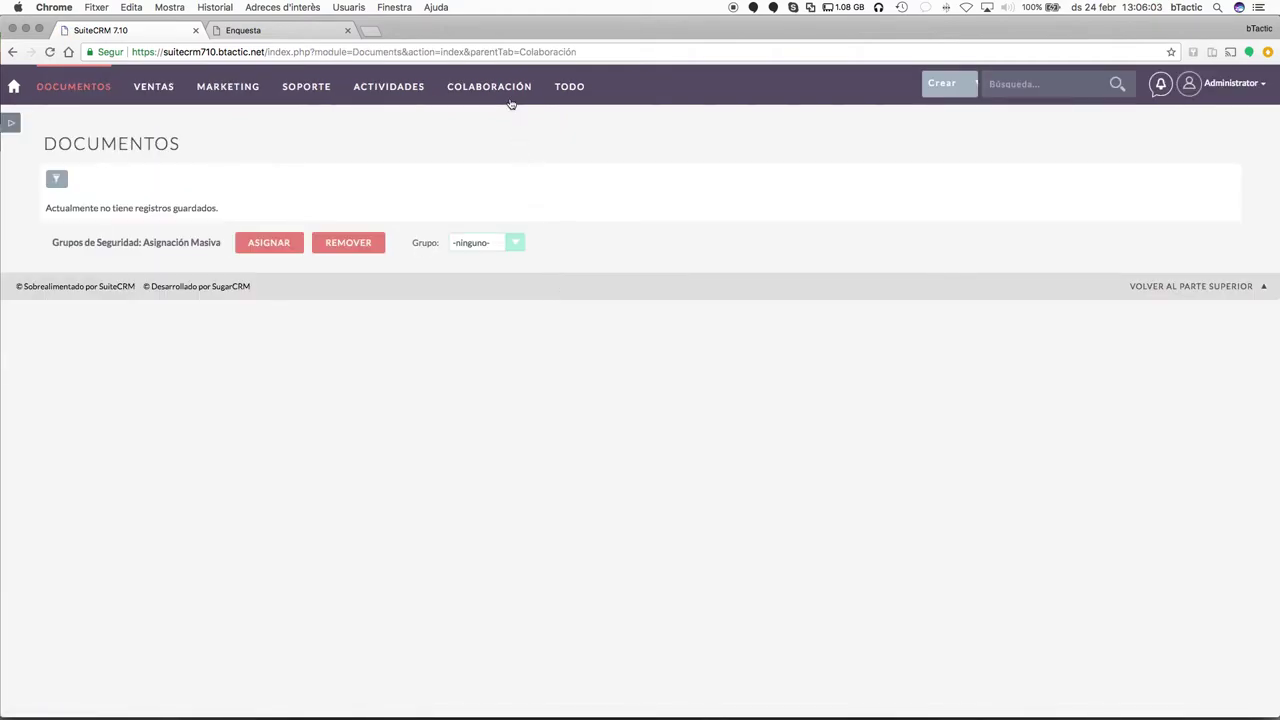
{"action": "mouse_move", "coordinate": [509, 107]}
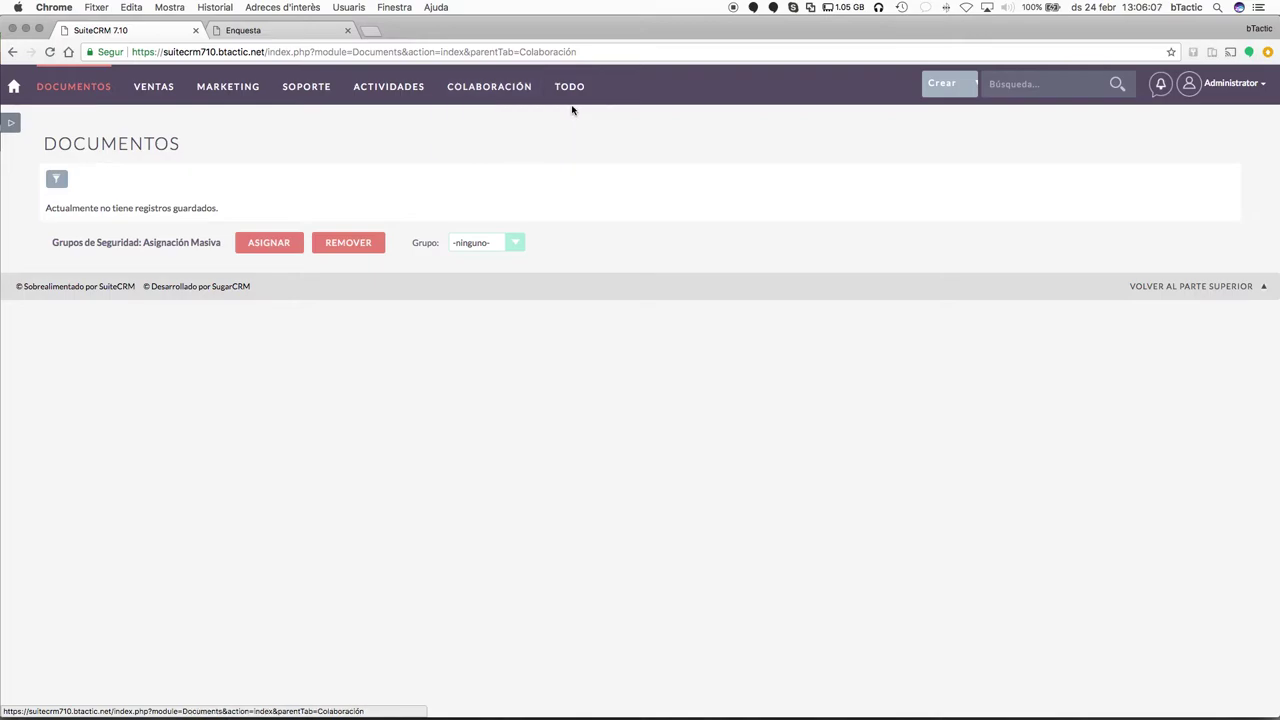
{"action": "mouse_move", "coordinate": [571, 106]}
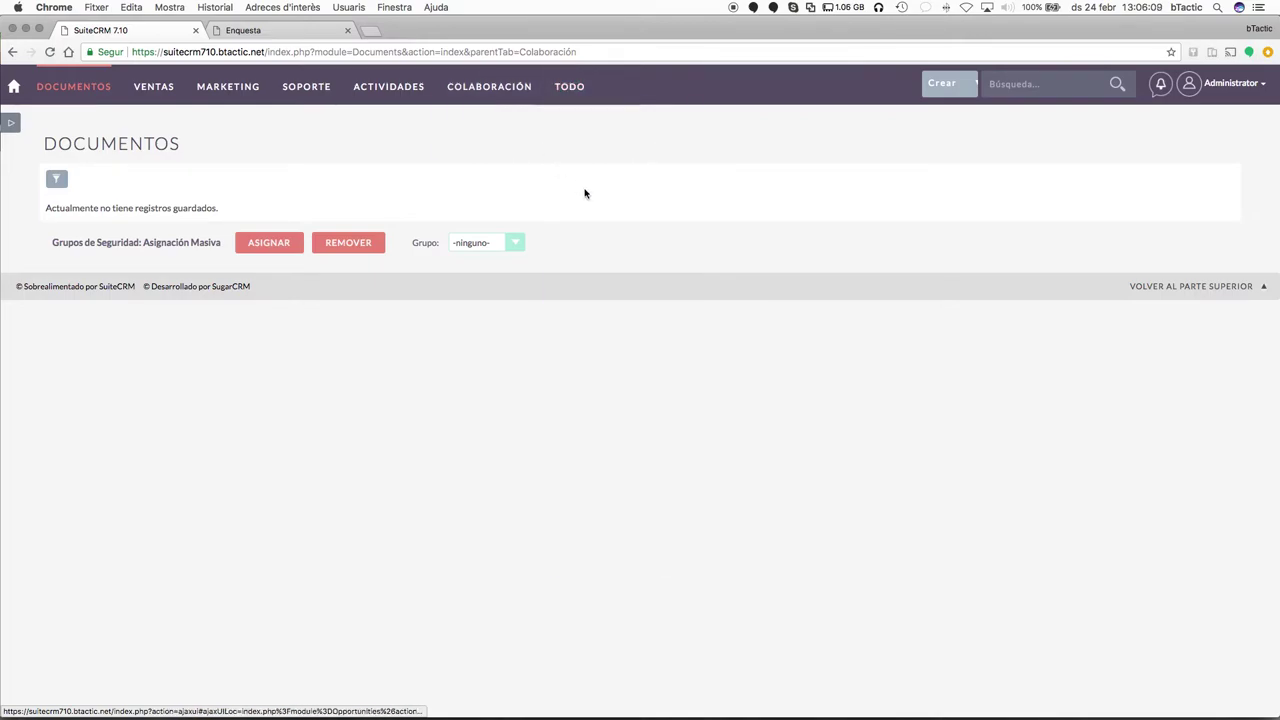
{"action": "scroll", "coordinate": [631, 368], "scroll_direction": "down", "scroll_amount": 10}
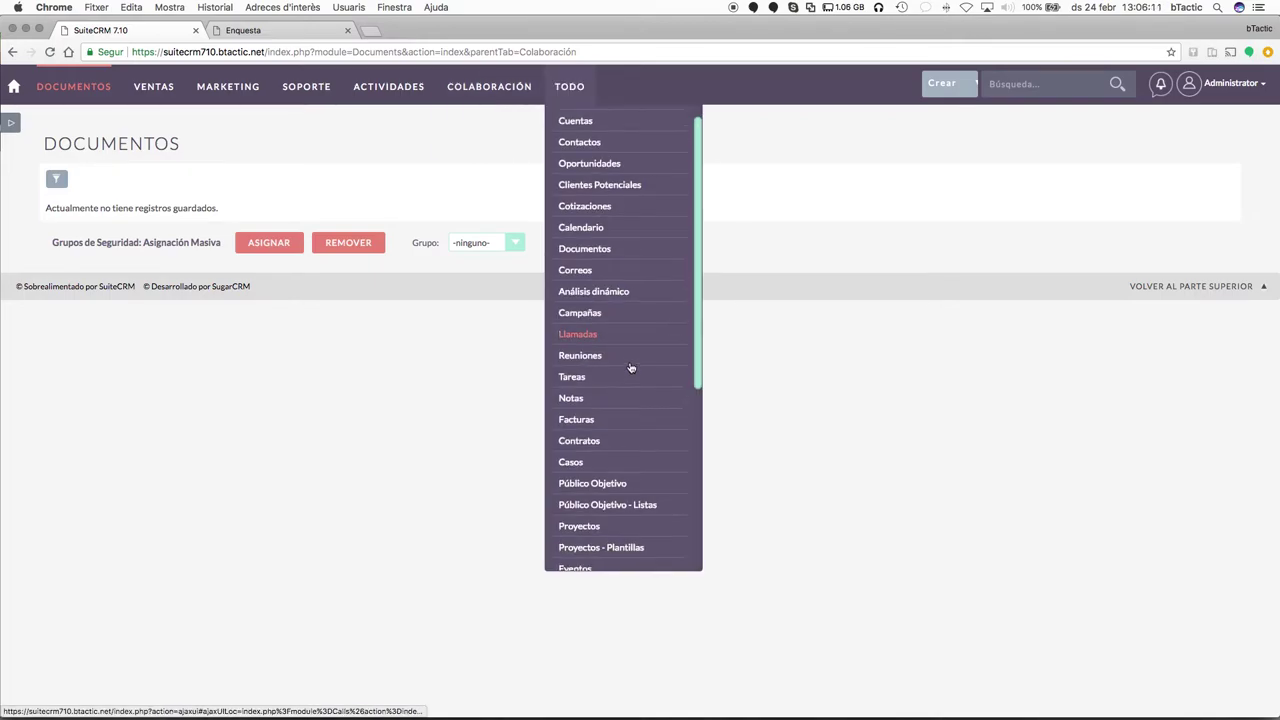
{"action": "scroll", "coordinate": [631, 368], "scroll_direction": "up", "scroll_amount": 10}
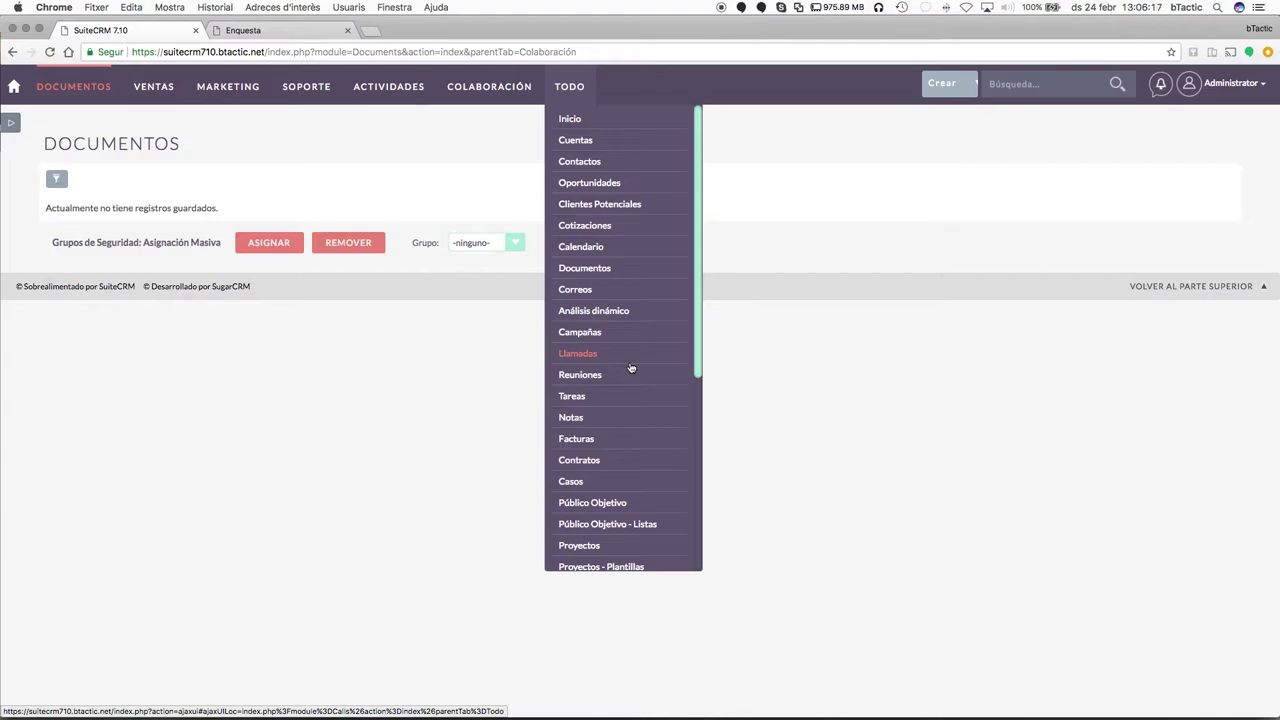
{"action": "scroll", "coordinate": [636, 457], "scroll_direction": "down", "scroll_amount": 4}
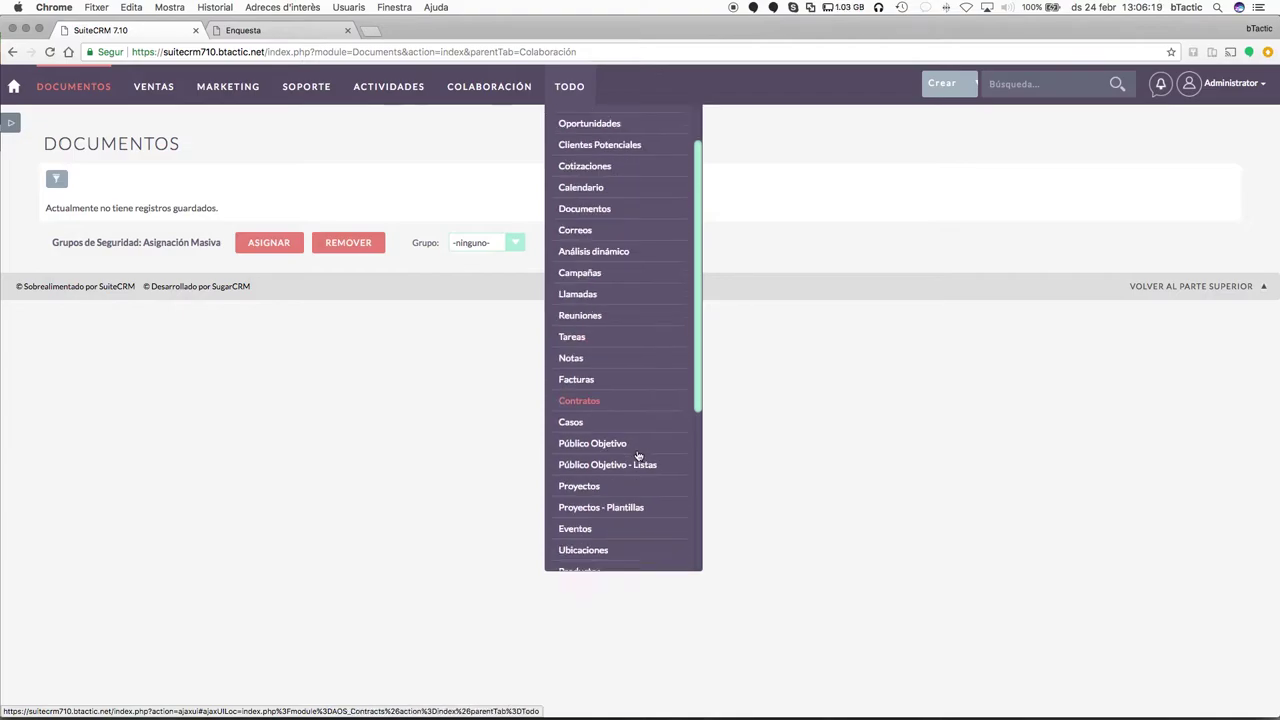
{"action": "scroll", "coordinate": [637, 457], "scroll_direction": "down", "scroll_amount": 5}
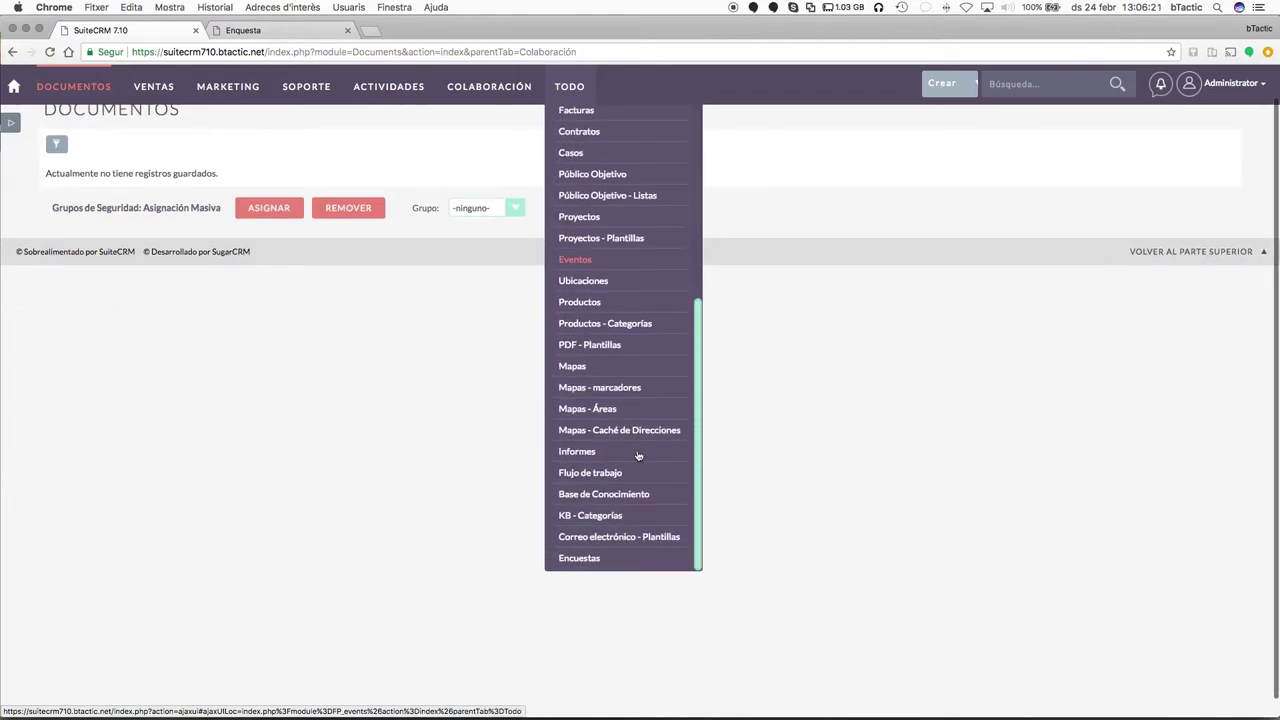
{"action": "left_click", "coordinate": [587, 452]}
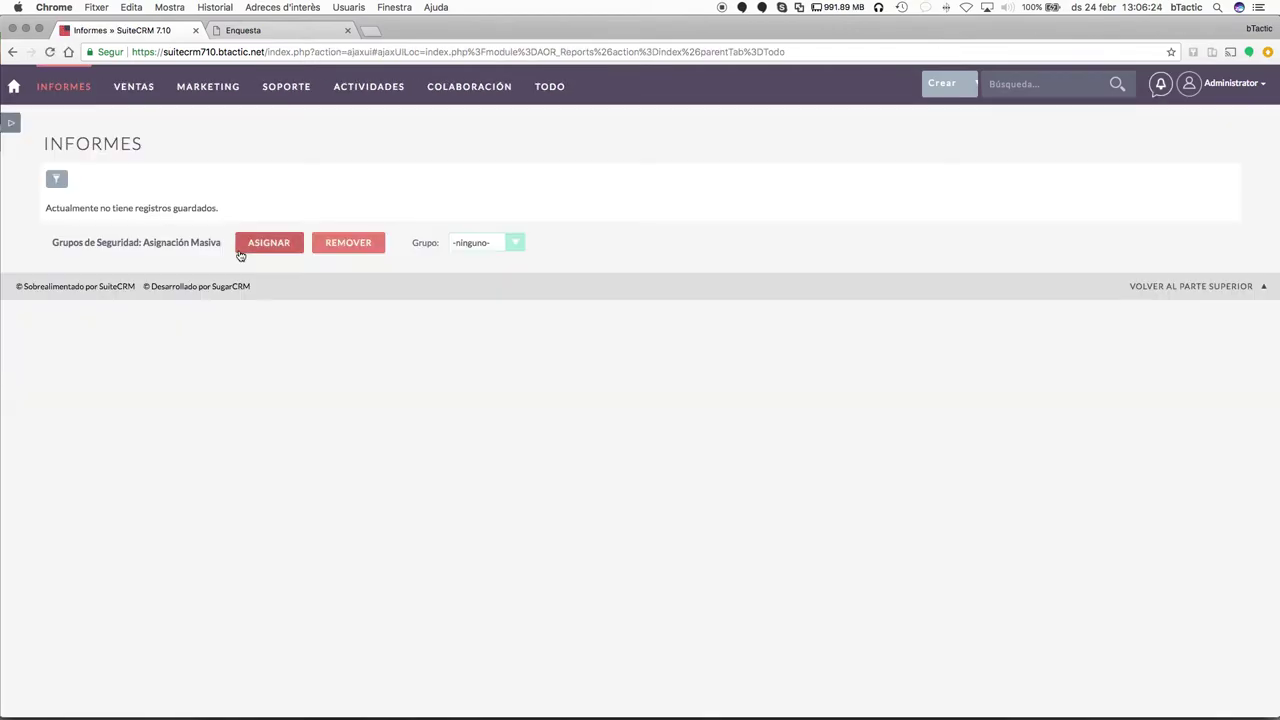
Start a new report with Oportunidades as the reported module.
{"action": "mouse_move", "coordinate": [60, 90]}
{"action": "left_click", "coordinate": [65, 118]}
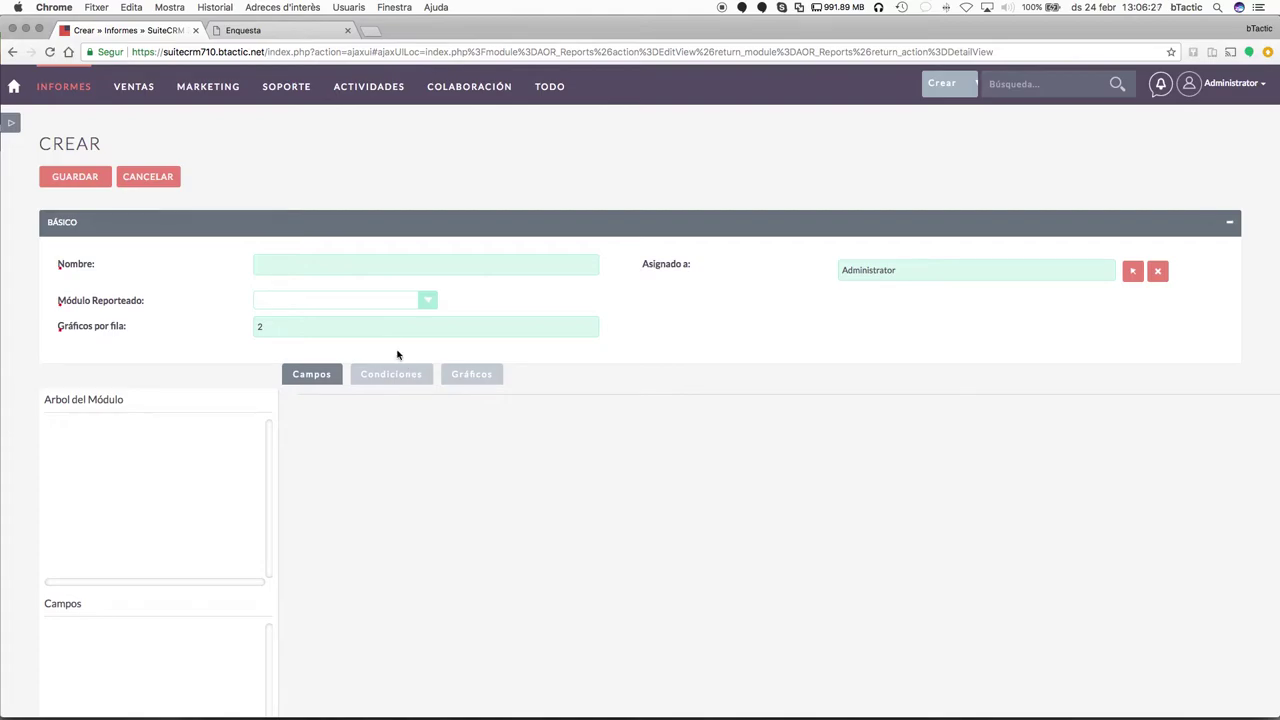
{"action": "left_click", "coordinate": [387, 305]}
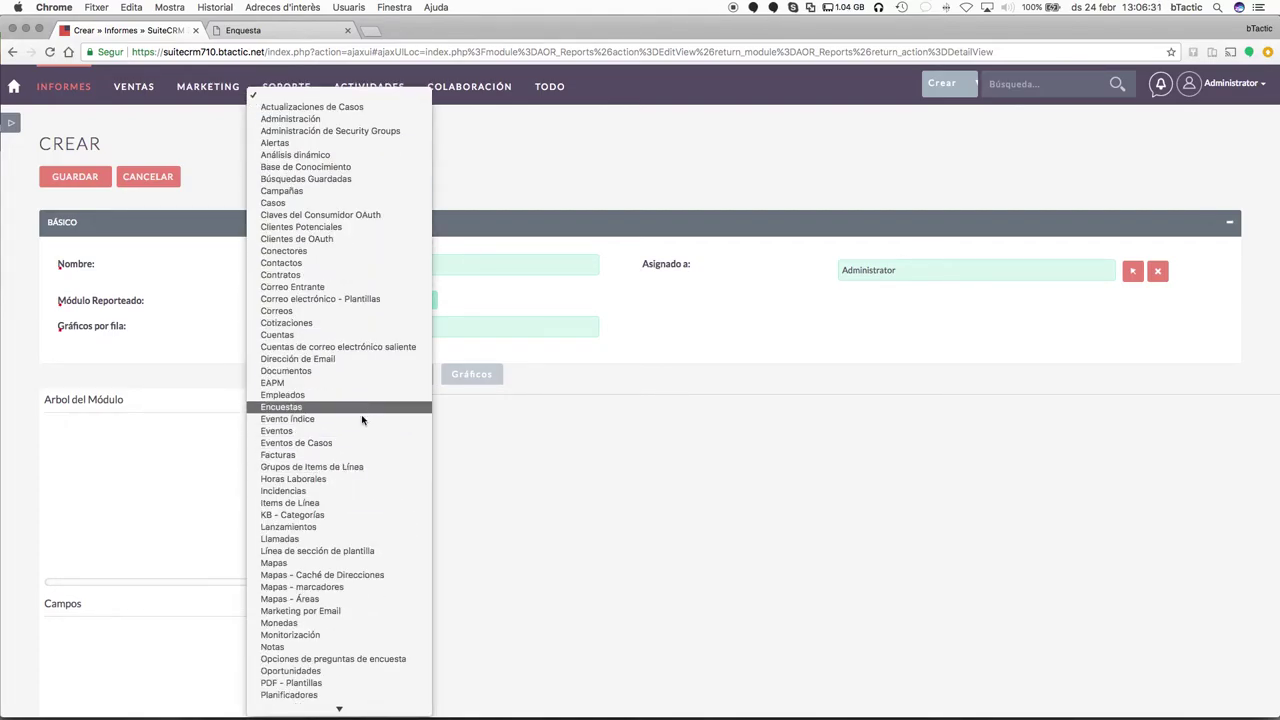
{"action": "scroll", "coordinate": [363, 580], "scroll_direction": "down", "scroll_amount": 1}
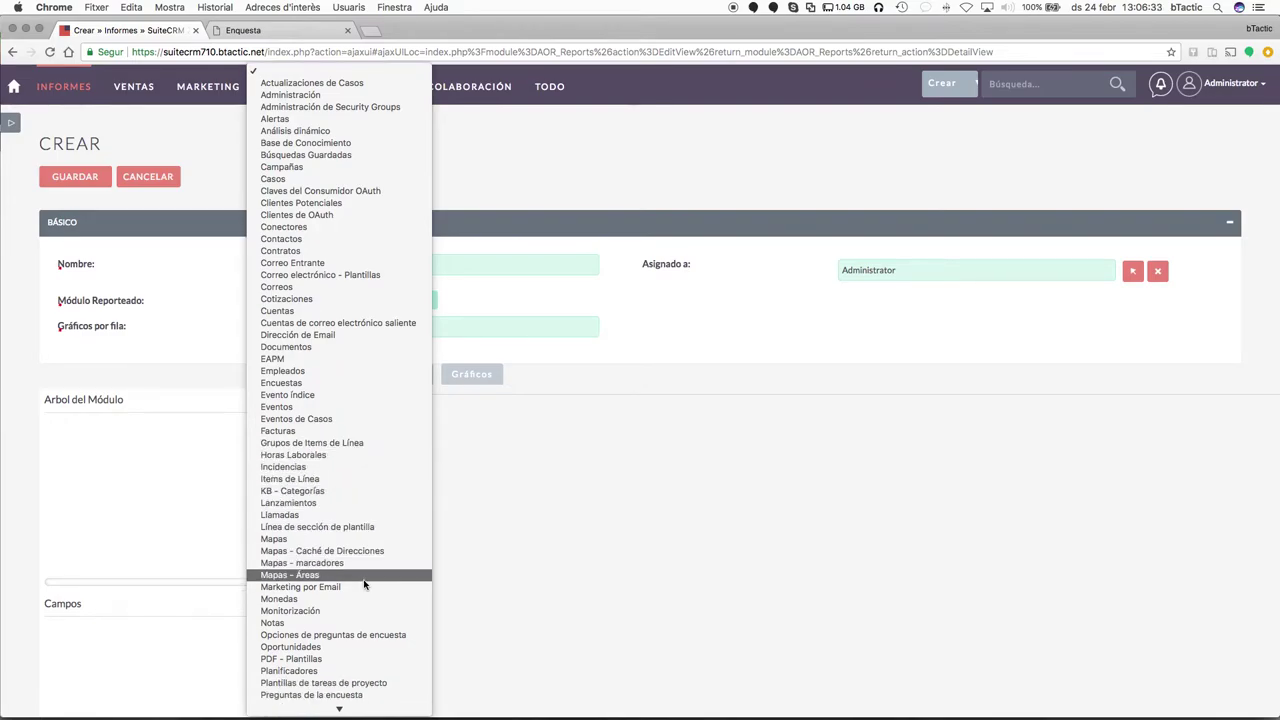
{"action": "left_click", "coordinate": [338, 648]}
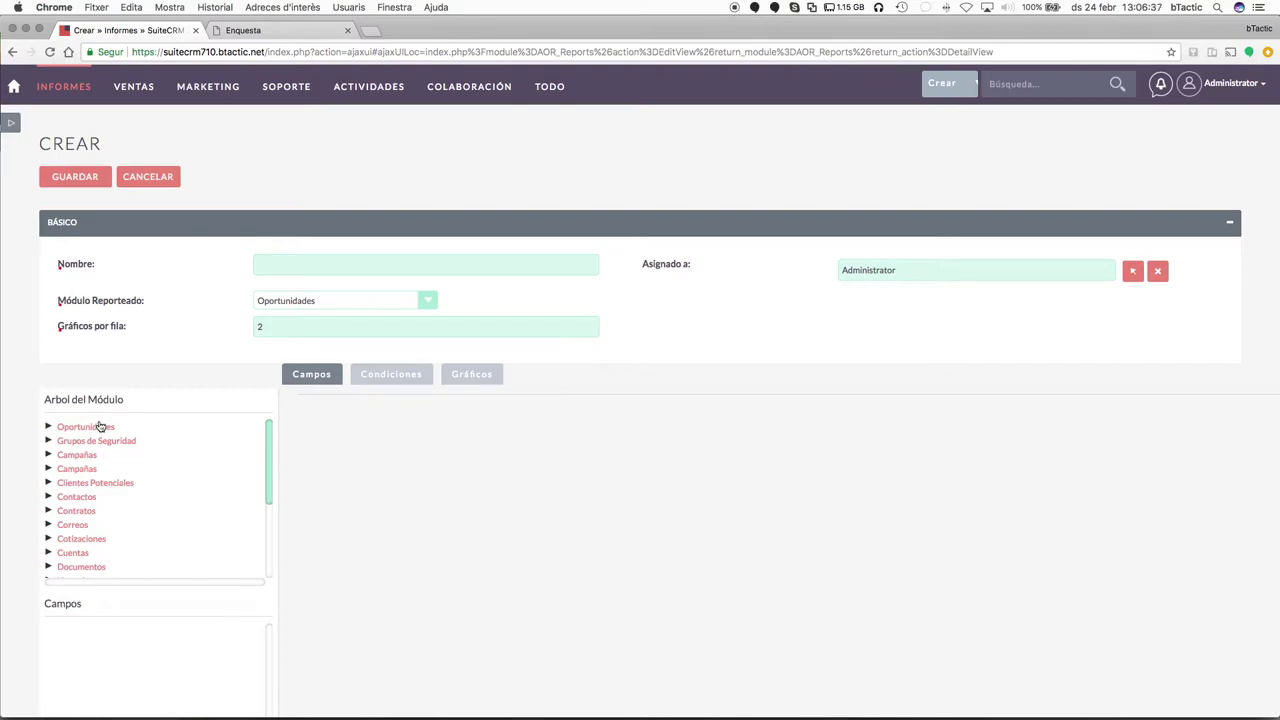
{"action": "scroll", "coordinate": [168, 570], "scroll_direction": "down", "scroll_amount": 3}
{"action": "scroll", "coordinate": [123, 534], "scroll_direction": "up", "scroll_amount": 5}
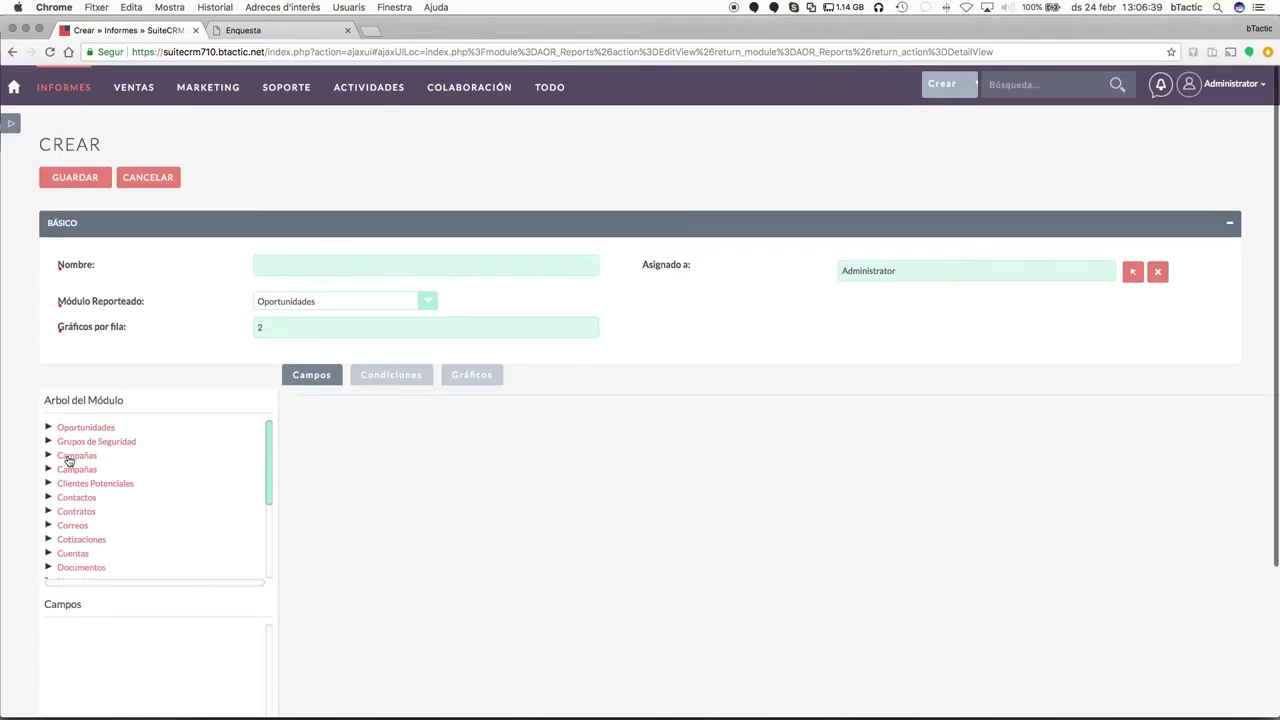
Add the Oportunidades Descripción field to the report and remove the duplicate row.
{"action": "left_click", "coordinate": [49, 426]}
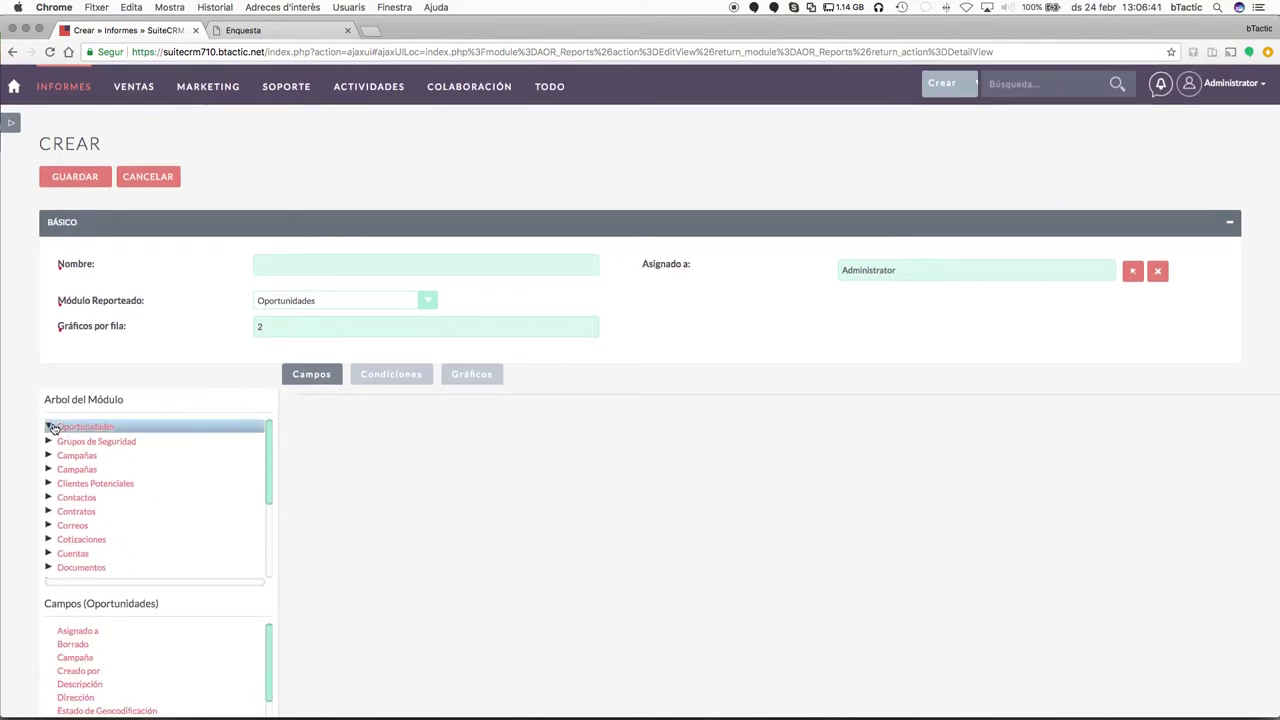
{"action": "scroll", "coordinate": [140, 600], "scroll_direction": "down", "scroll_amount": 2}
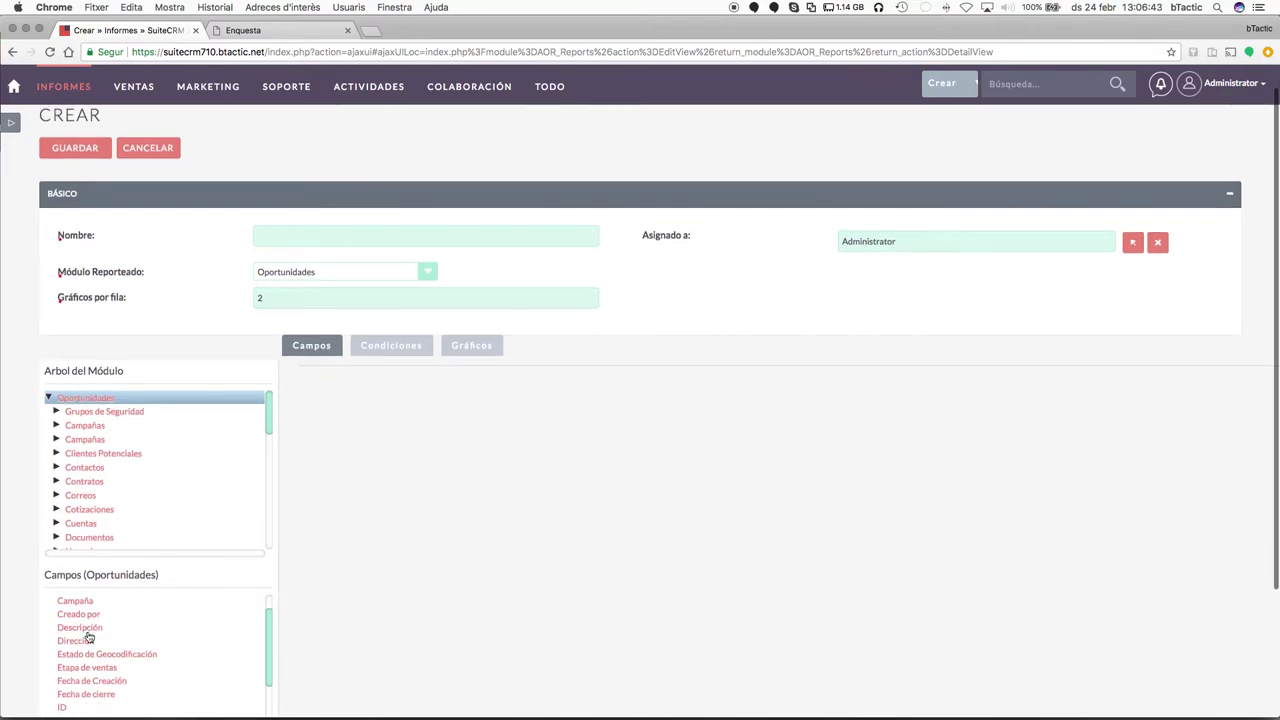
{"action": "scroll", "coordinate": [88, 670], "scroll_direction": "down", "scroll_amount": 5}
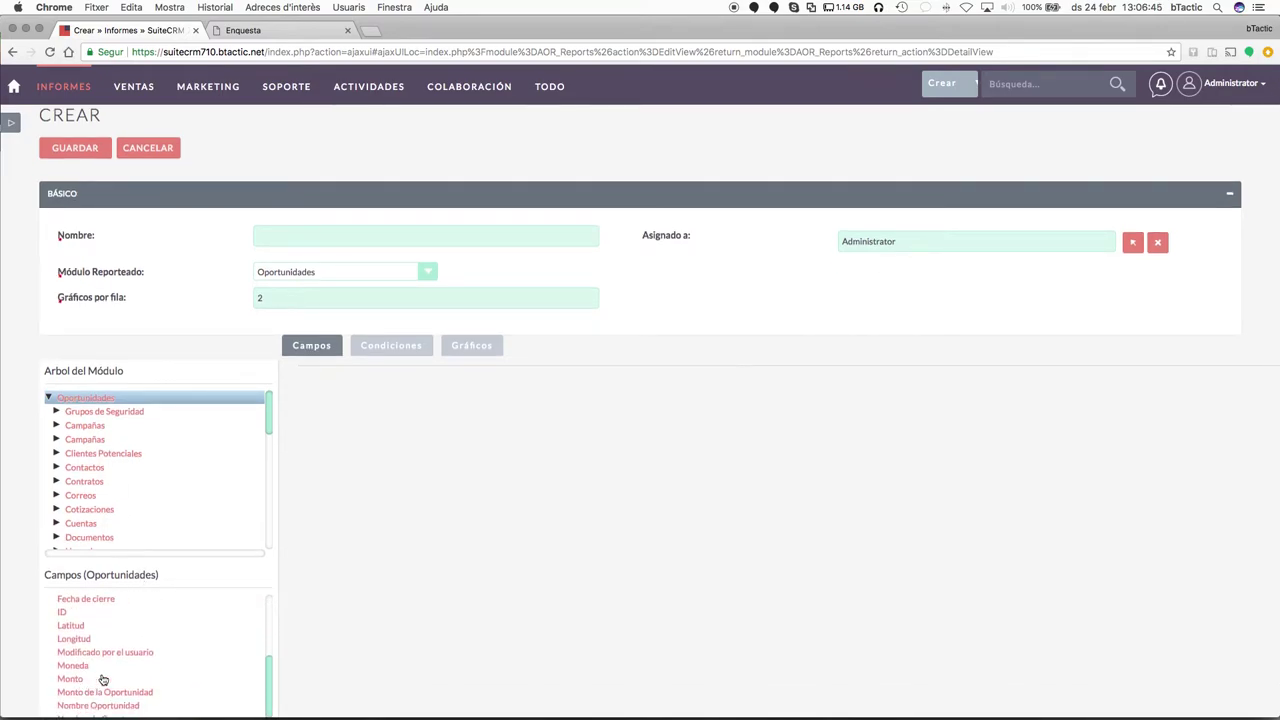
{"action": "scroll", "coordinate": [102, 680], "scroll_direction": "down", "scroll_amount": 2}
{"action": "scroll", "coordinate": [114, 650], "scroll_direction": "up", "scroll_amount": 3}
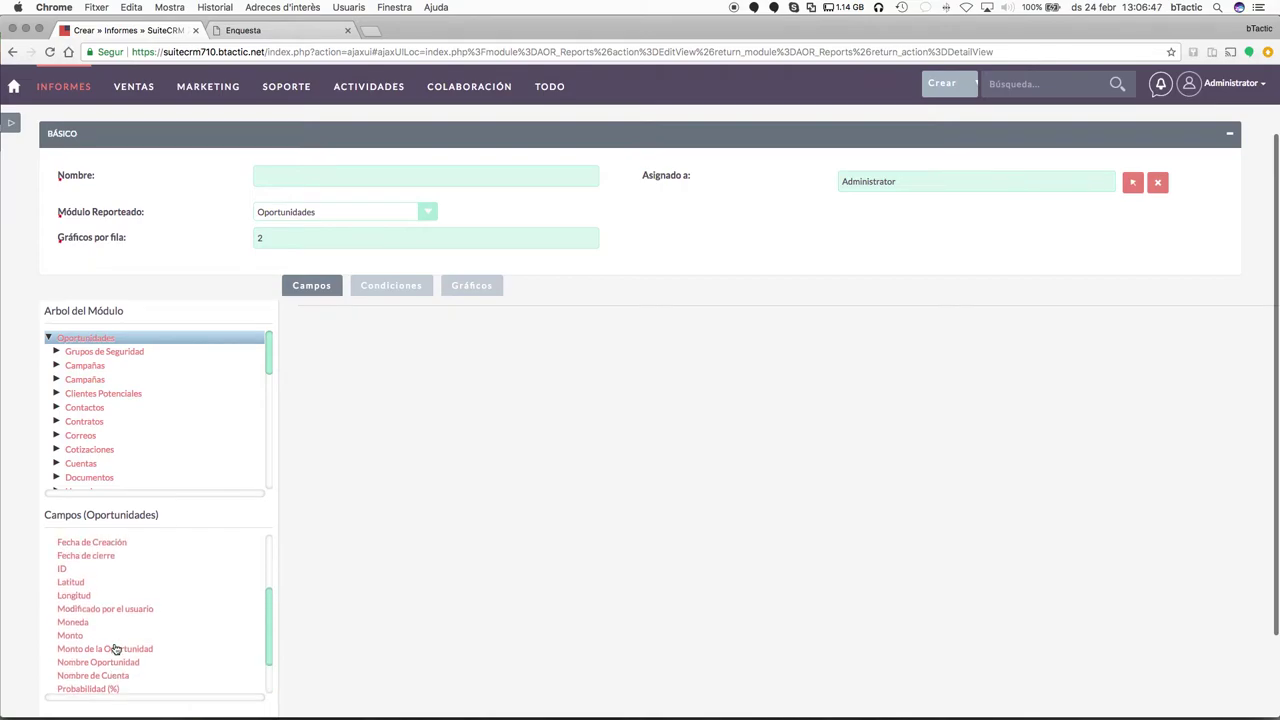
{"action": "scroll", "coordinate": [117, 608], "scroll_direction": "up", "scroll_amount": 3}
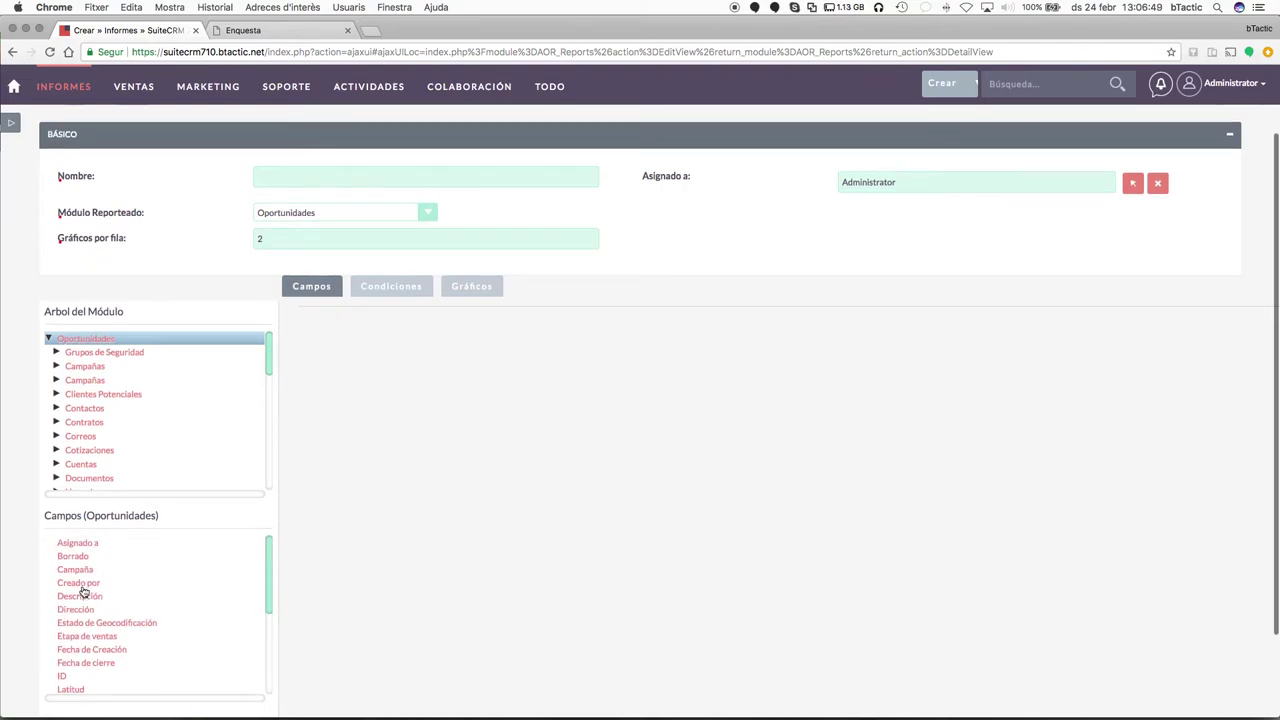
{"action": "scroll", "coordinate": [85, 558], "scroll_direction": "up", "scroll_amount": 1}
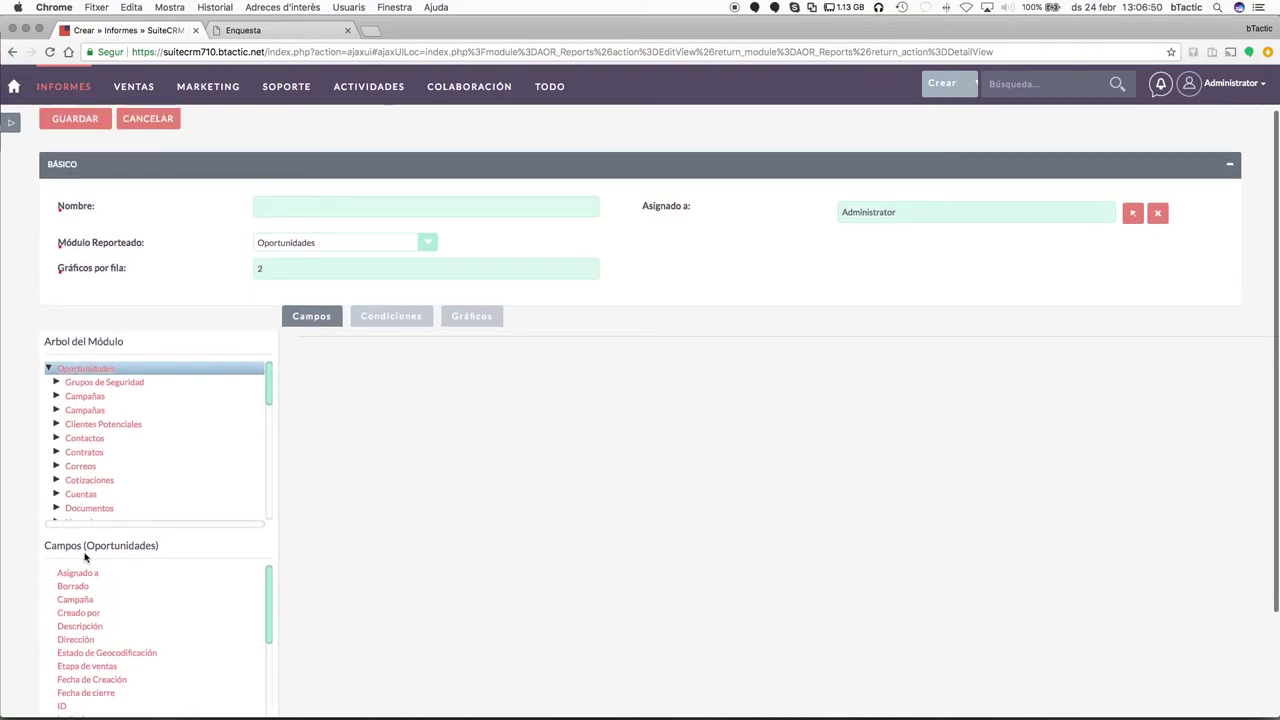
{"action": "double_click", "coordinate": [88, 626]}
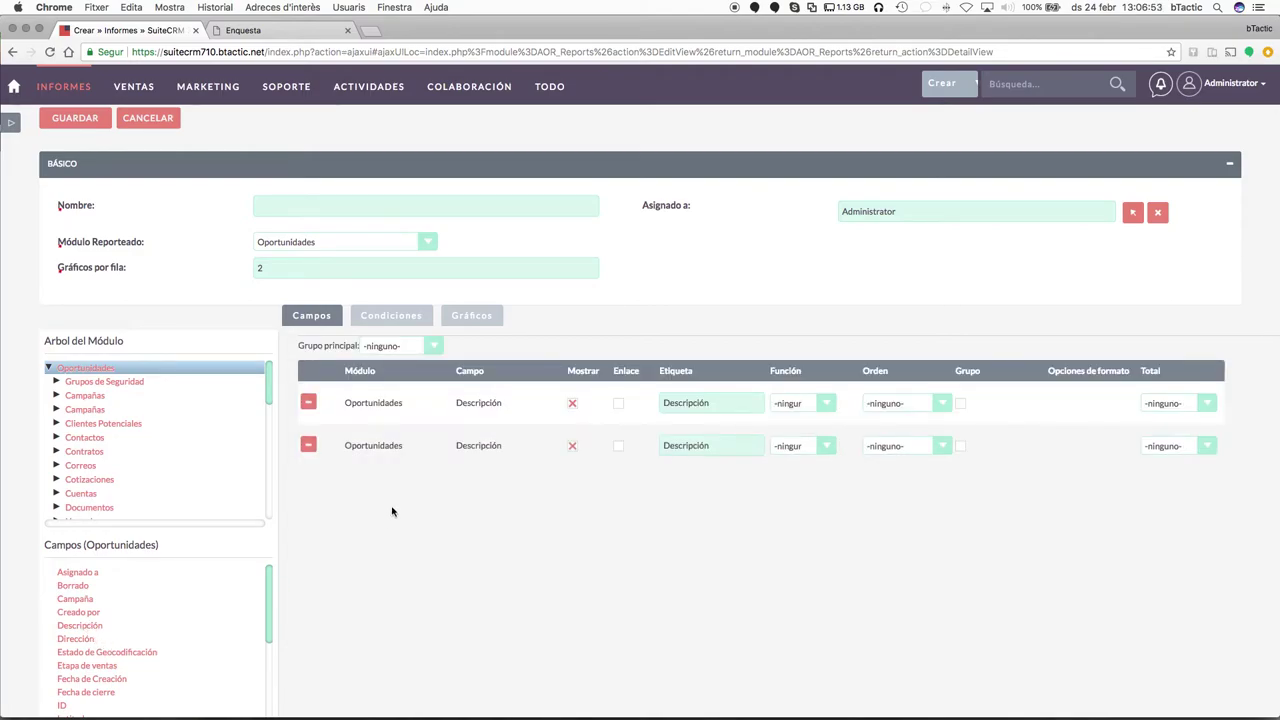
{"action": "left_click", "coordinate": [308, 445]}
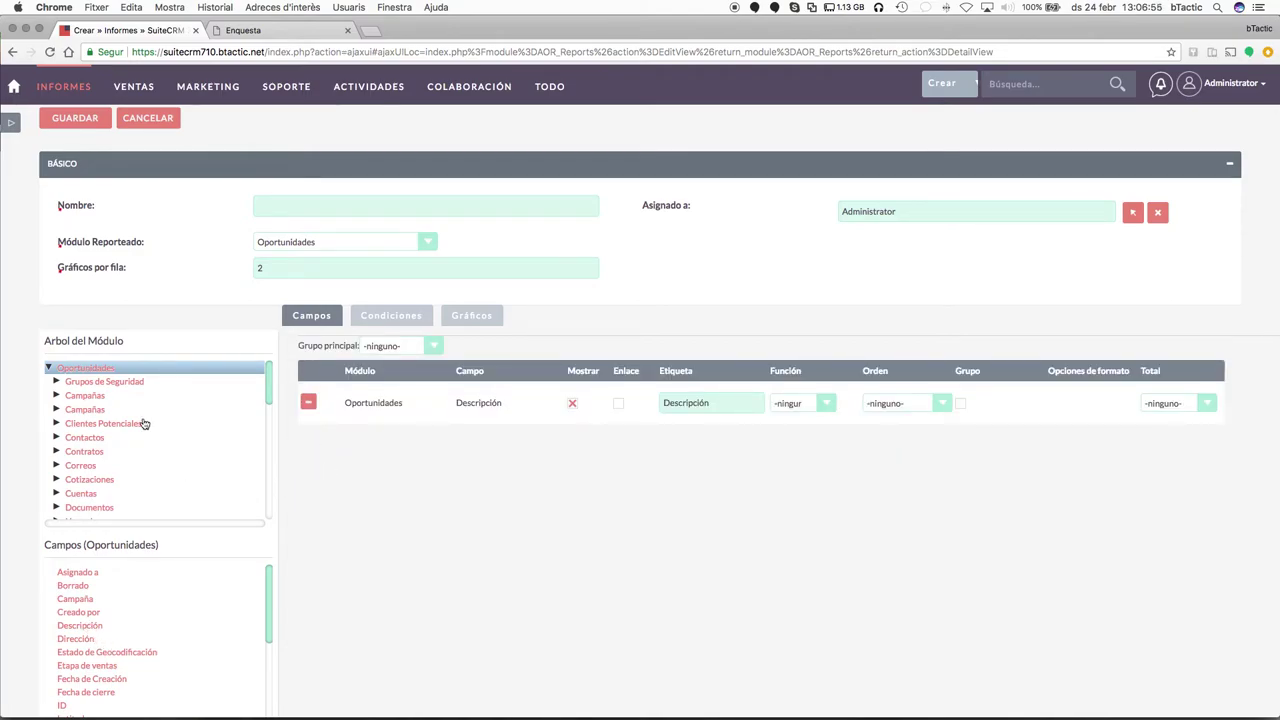
Add the related Campañas Estado field to the report fields.
{"action": "left_click", "coordinate": [56, 410]}
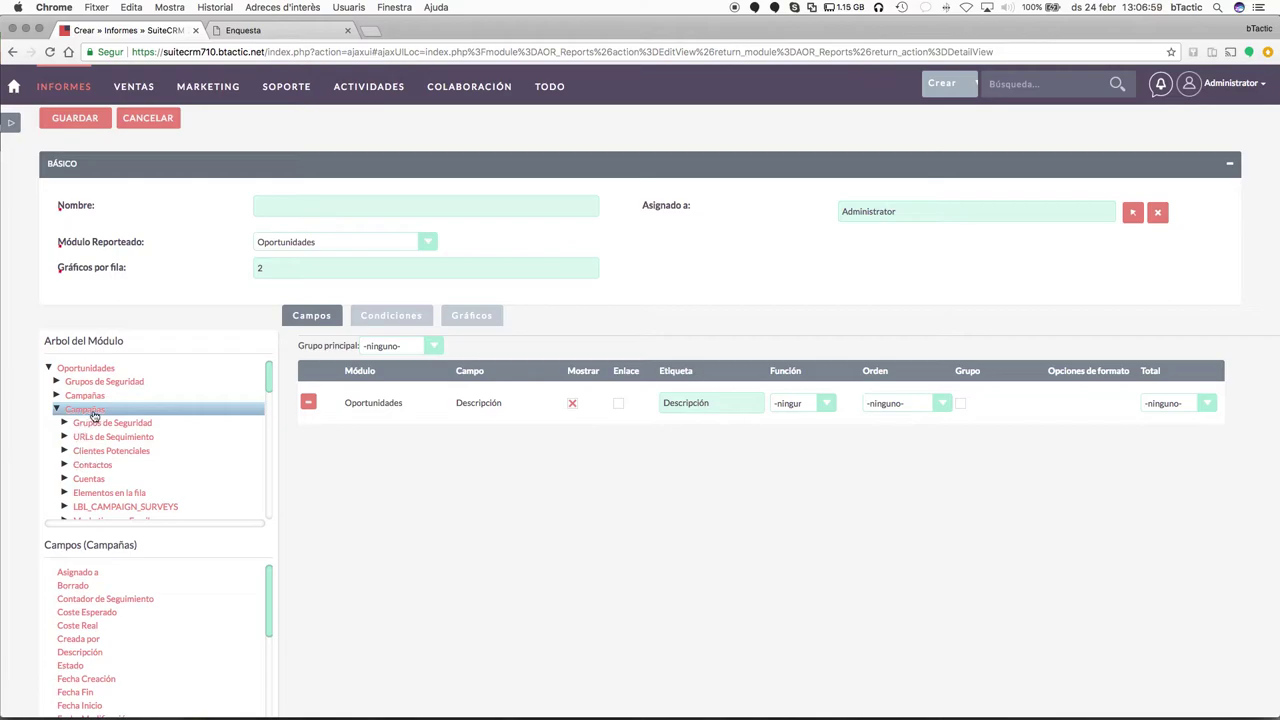
{"action": "left_click", "coordinate": [105, 413]}
{"action": "scroll", "coordinate": [106, 662], "scroll_direction": "down", "scroll_amount": 3}
{"action": "left_click", "coordinate": [164, 596]}
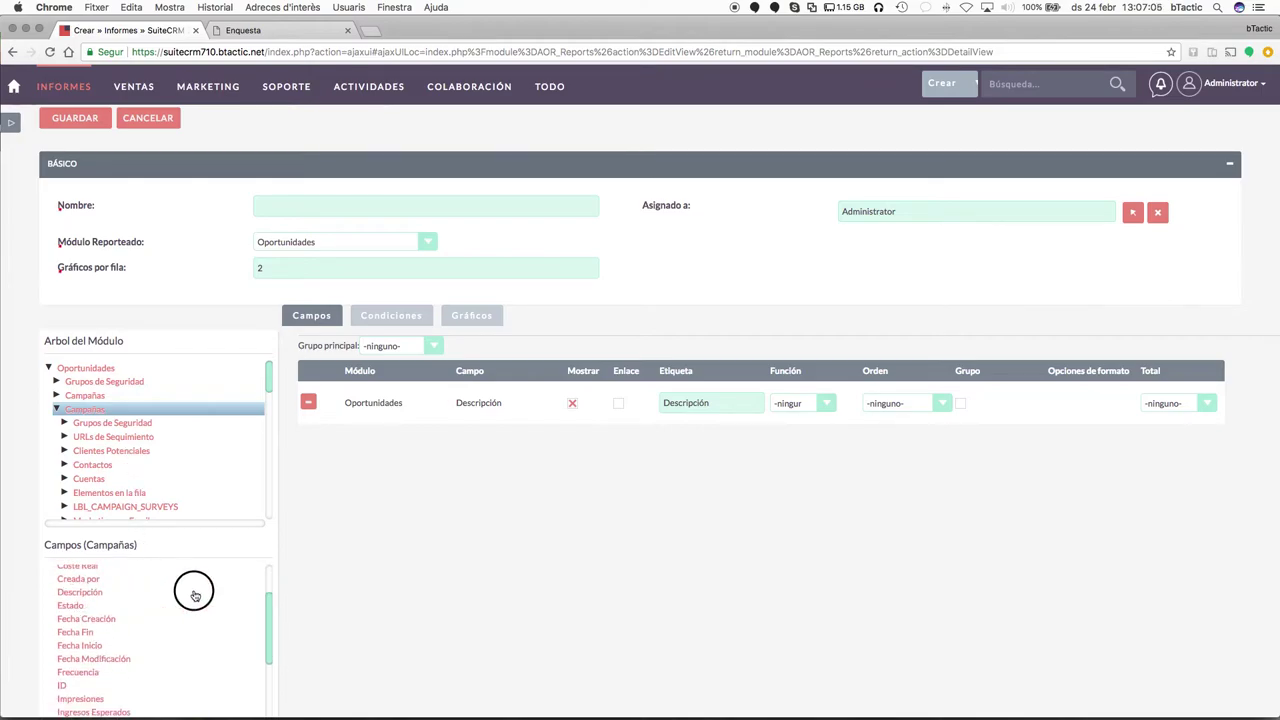
{"action": "left_click_drag", "start_coordinate": [81, 612], "coordinate": [474, 520]}
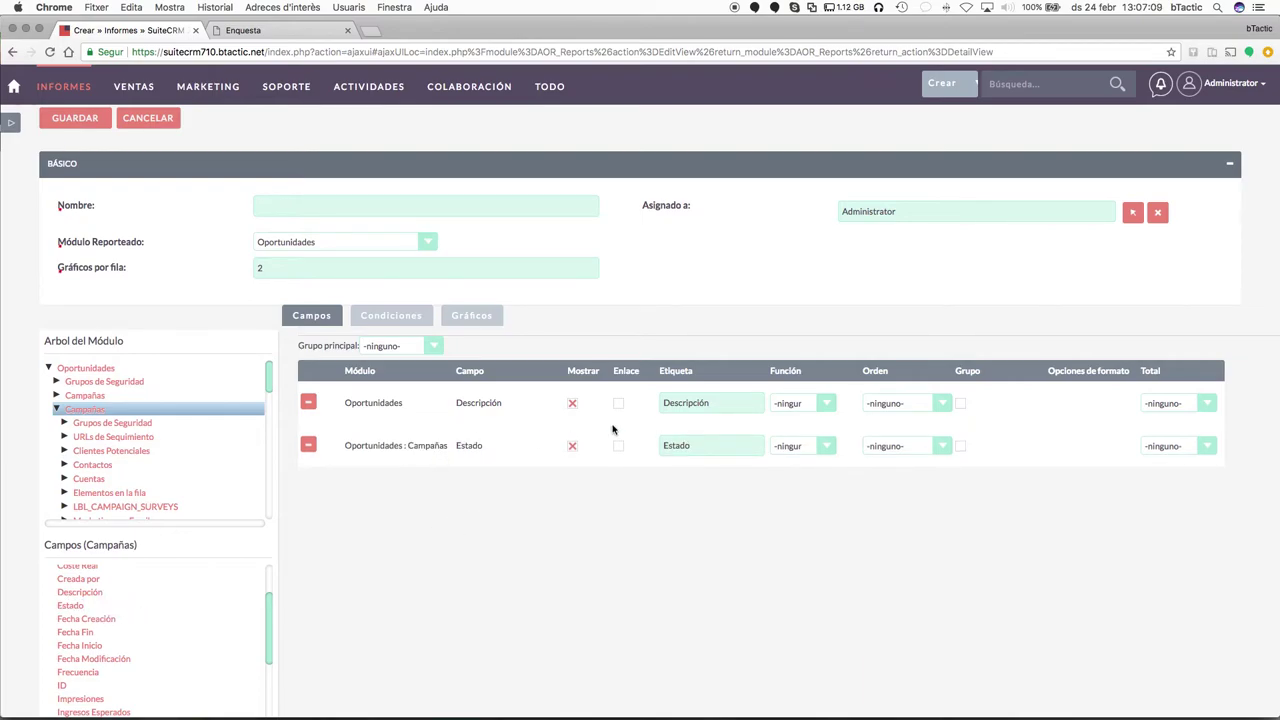
Bring up the report's Gráficos (charts) section.
{"action": "left_click", "coordinate": [392, 317]}
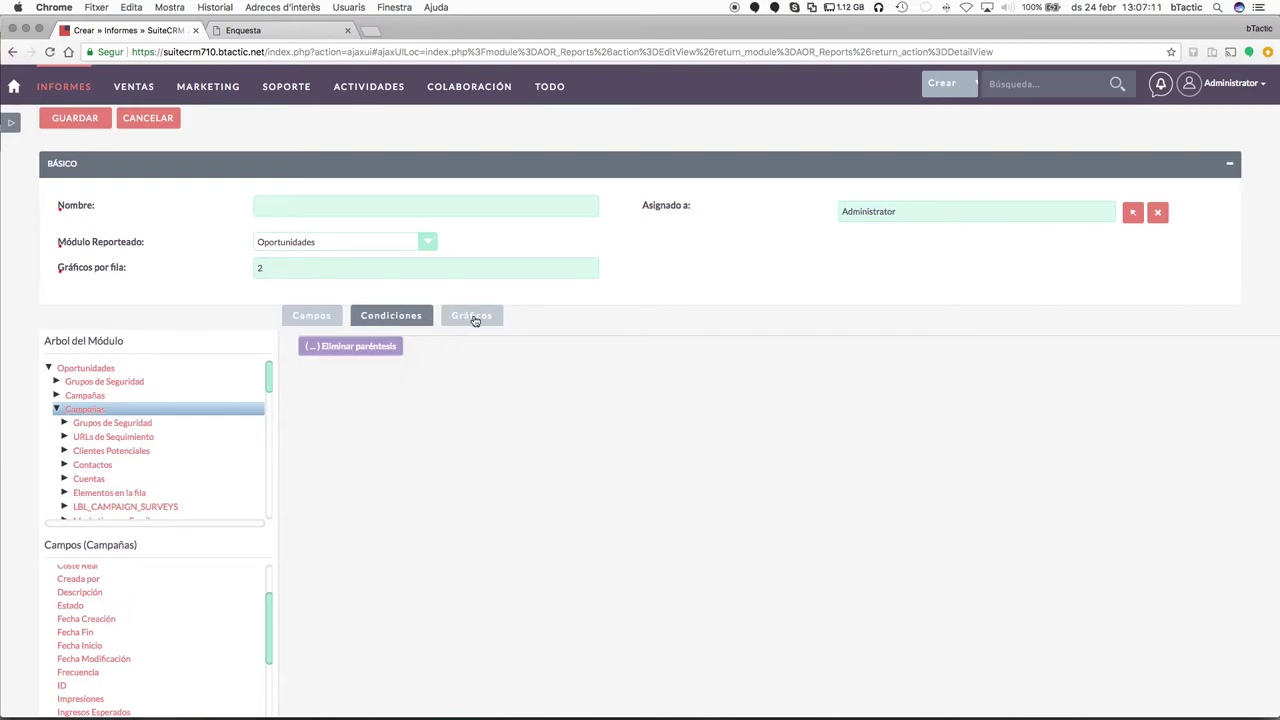
{"action": "left_click", "coordinate": [474, 319]}
{"action": "scroll", "coordinate": [390, 441], "scroll_direction": "up", "scroll_amount": 3}
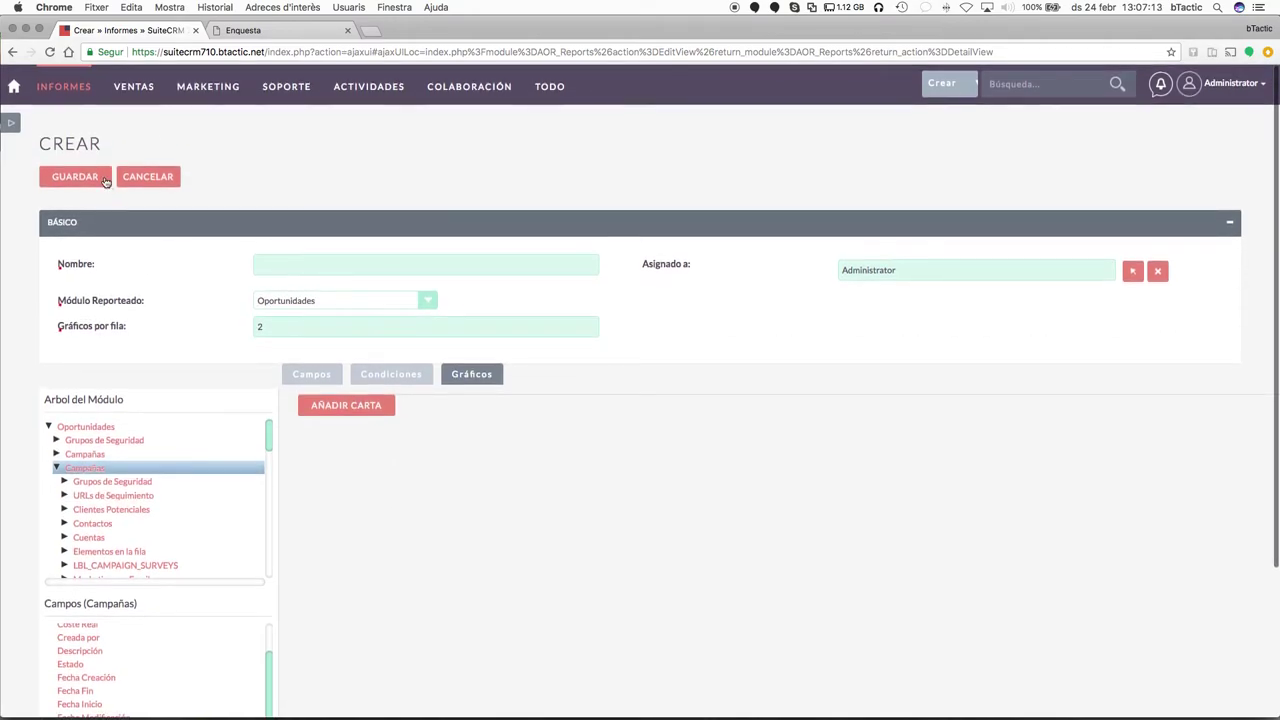
{"action": "mouse_move", "coordinate": [549, 93]}
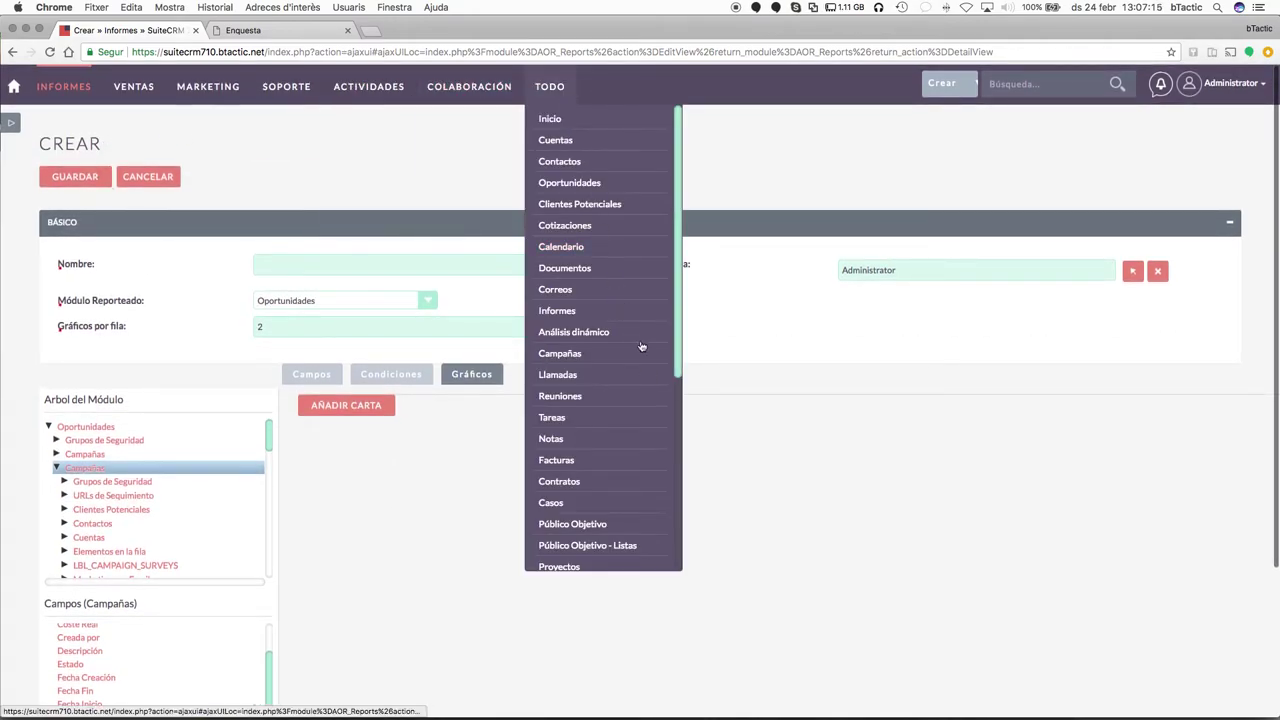
Abandon the unsaved report and start a new Análisis dinámico spot for Ventas.
{"action": "left_click", "coordinate": [572, 333]}
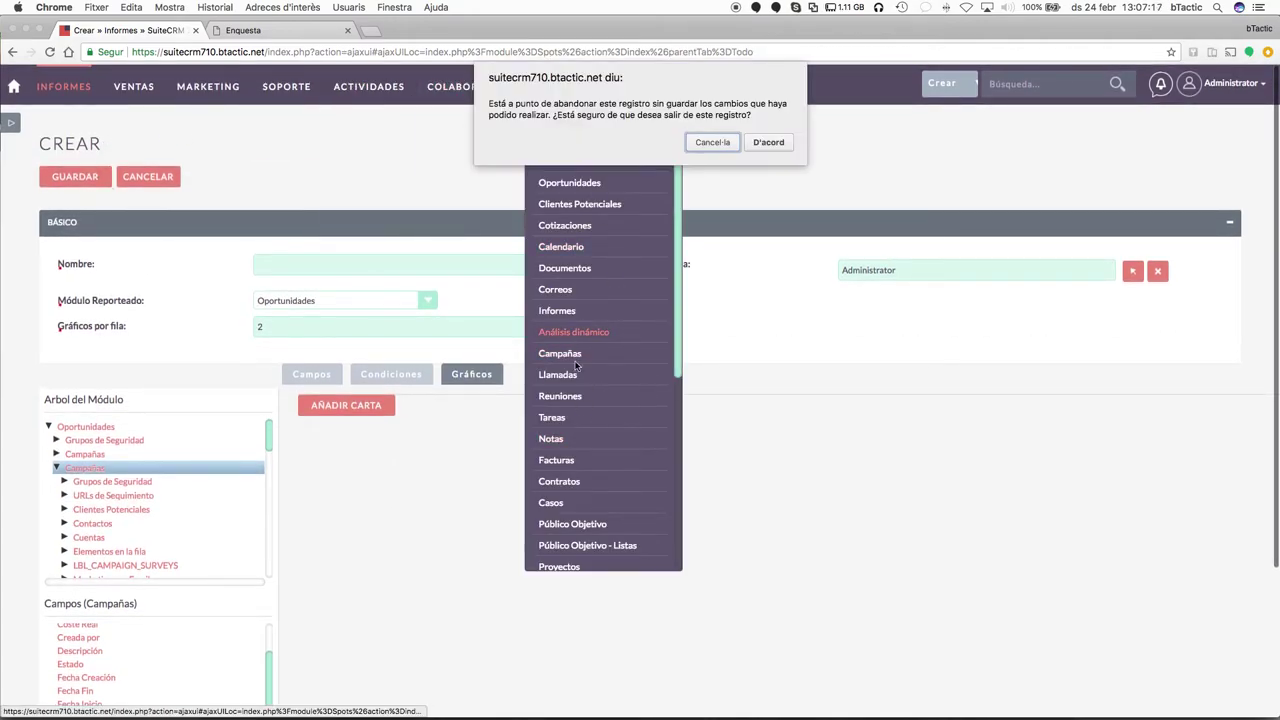
{"action": "left_click", "coordinate": [768, 143]}
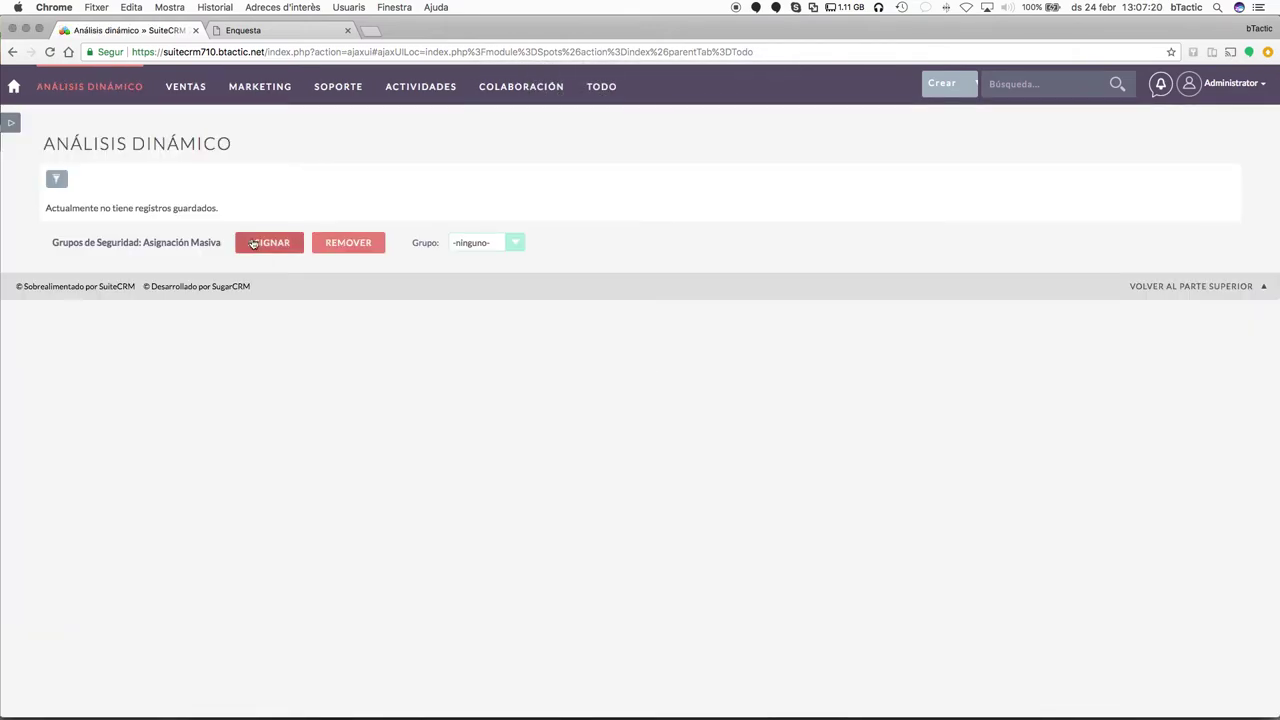
{"action": "mouse_move", "coordinate": [124, 104]}
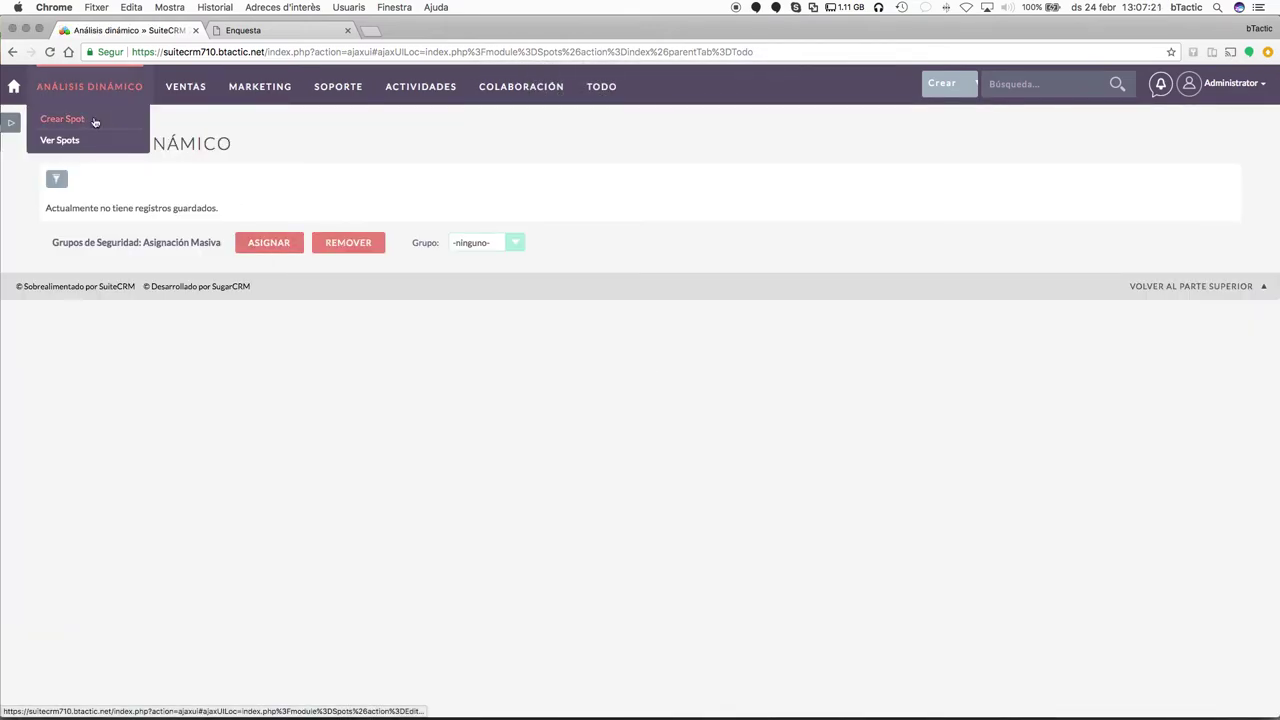
{"action": "left_click", "coordinate": [86, 119]}
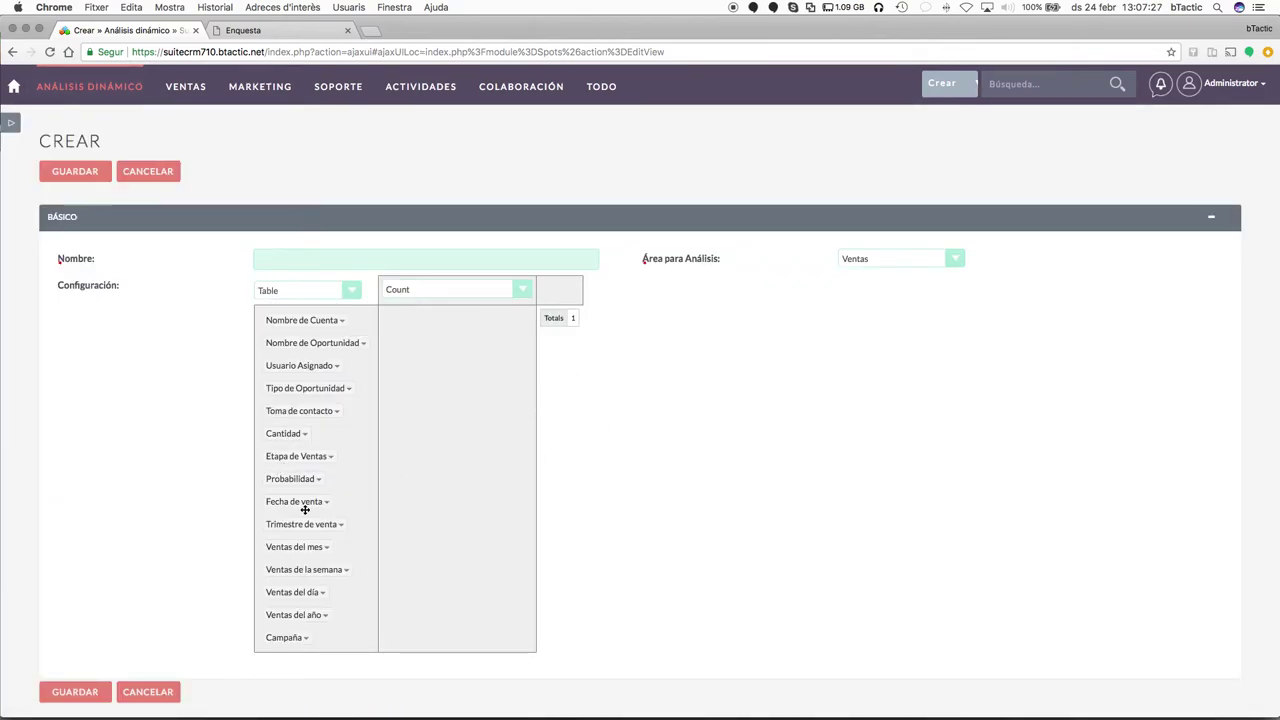
Group rows by Ventas del mes and Ventas de la semana, averaging Etapa de Ventas.
{"action": "left_click_drag", "start_coordinate": [284, 549], "coordinate": [460, 356]}
{"action": "left_click_drag", "start_coordinate": [298, 547], "coordinate": [480, 400]}
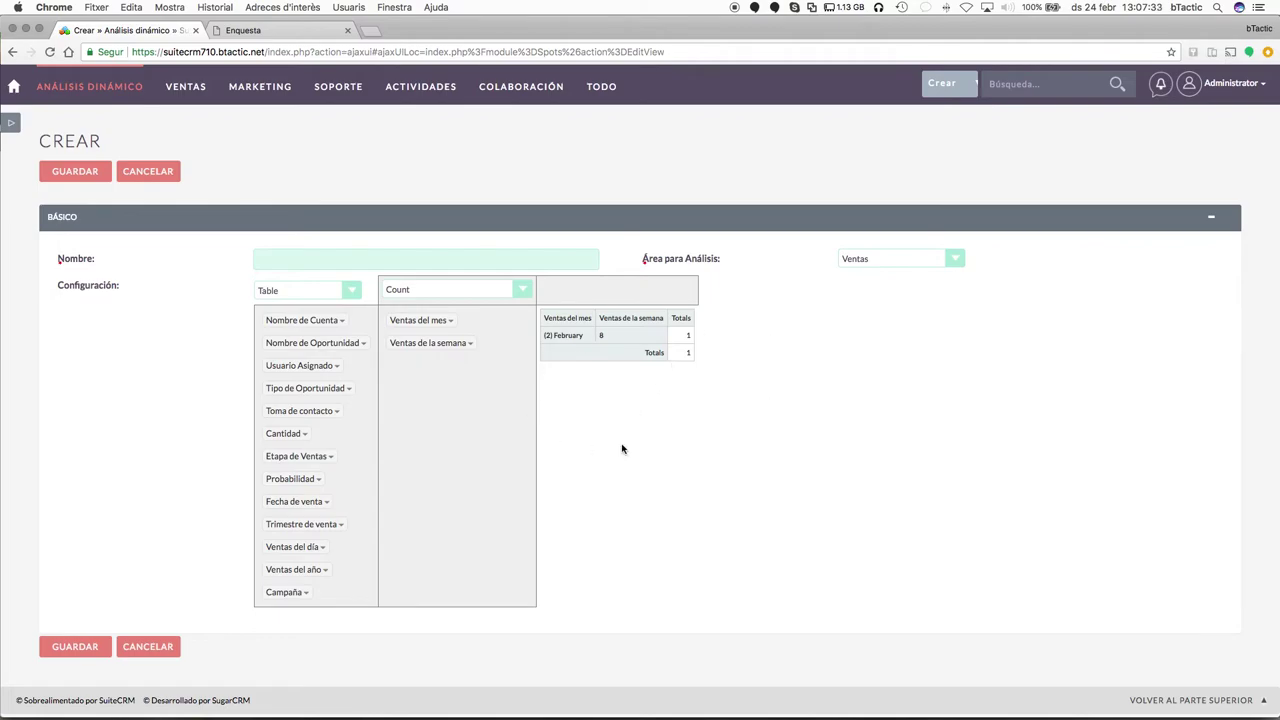
{"action": "left_click", "coordinate": [430, 290]}
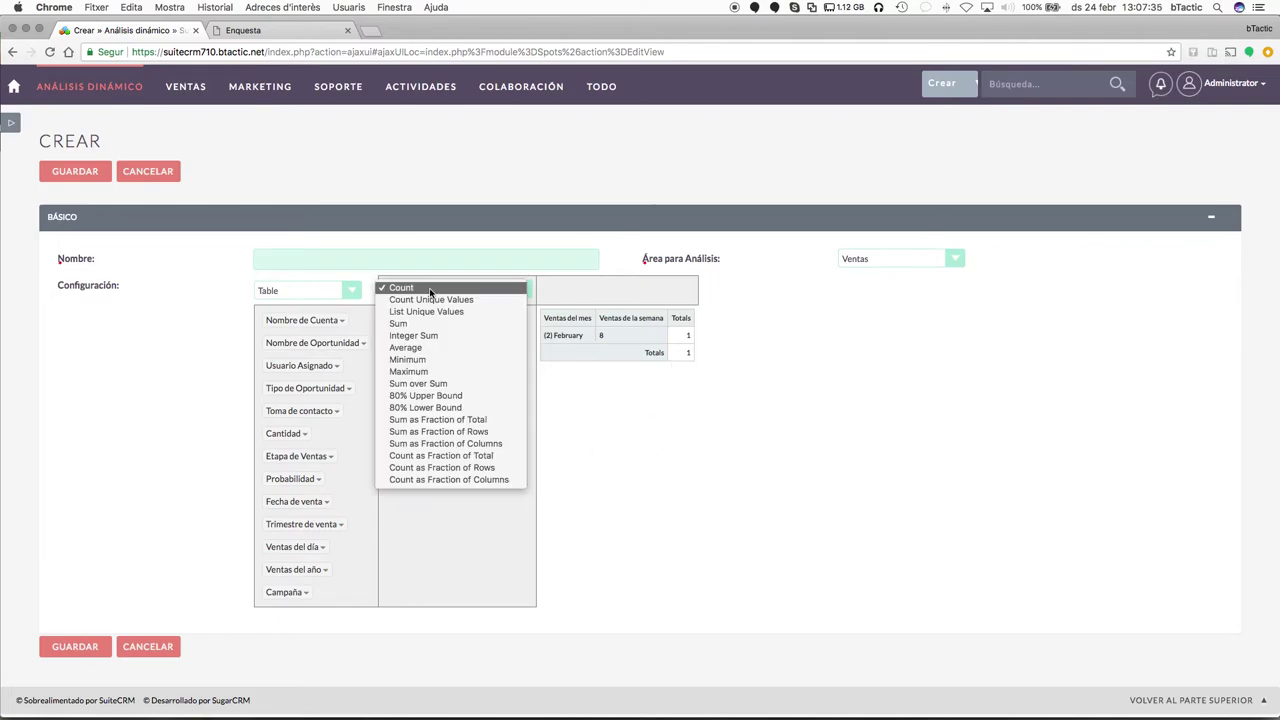
{"action": "left_click", "coordinate": [415, 350]}
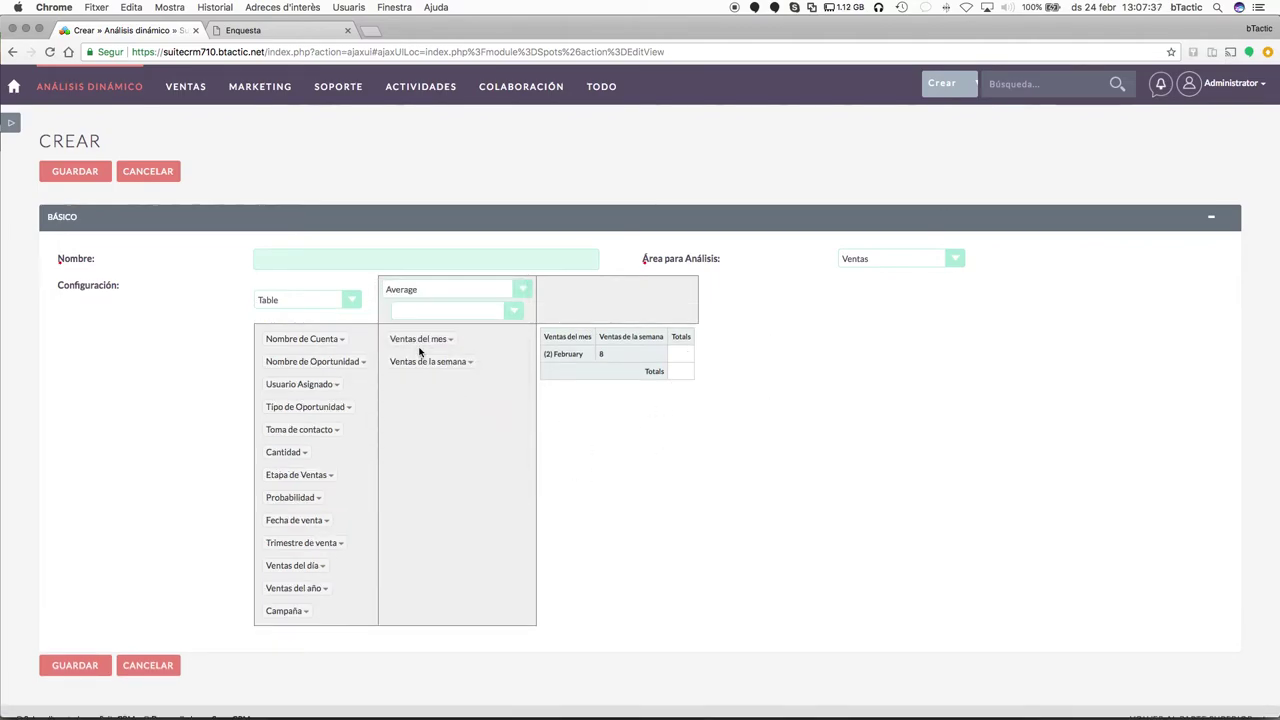
{"action": "left_click", "coordinate": [480, 287]}
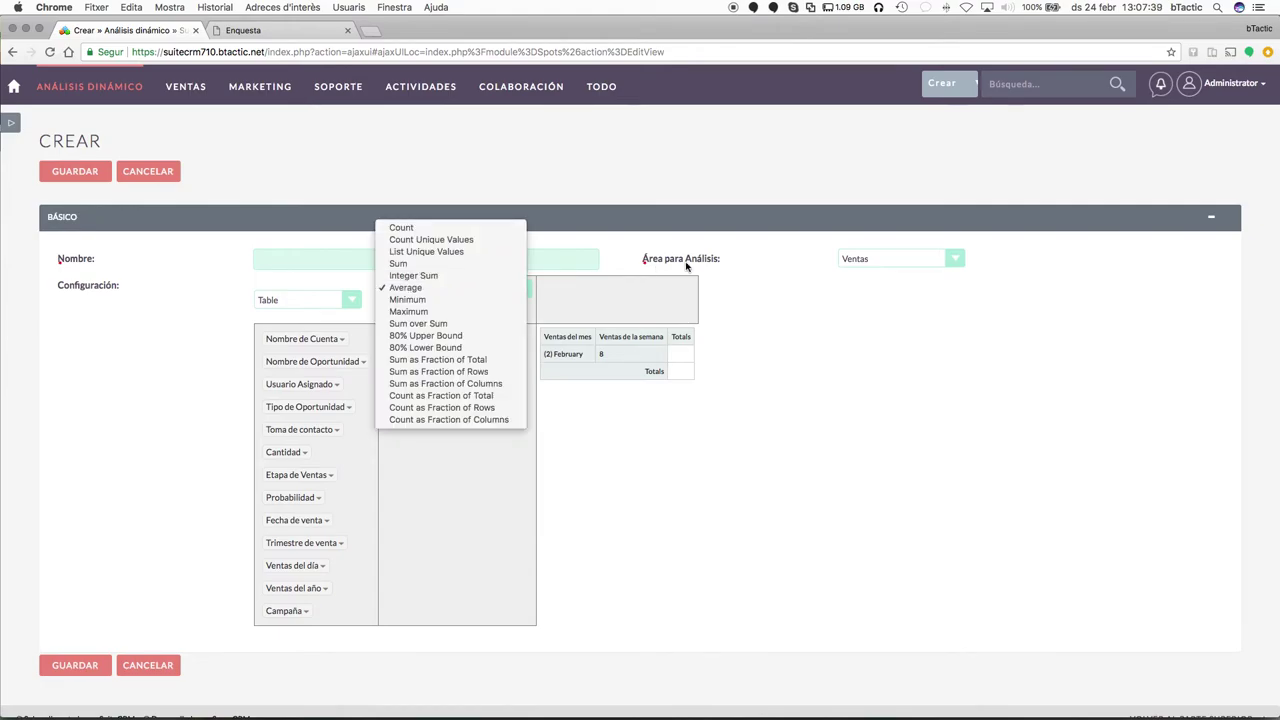
{"action": "left_click", "coordinate": [465, 288]}
{"action": "left_click", "coordinate": [471, 314]}
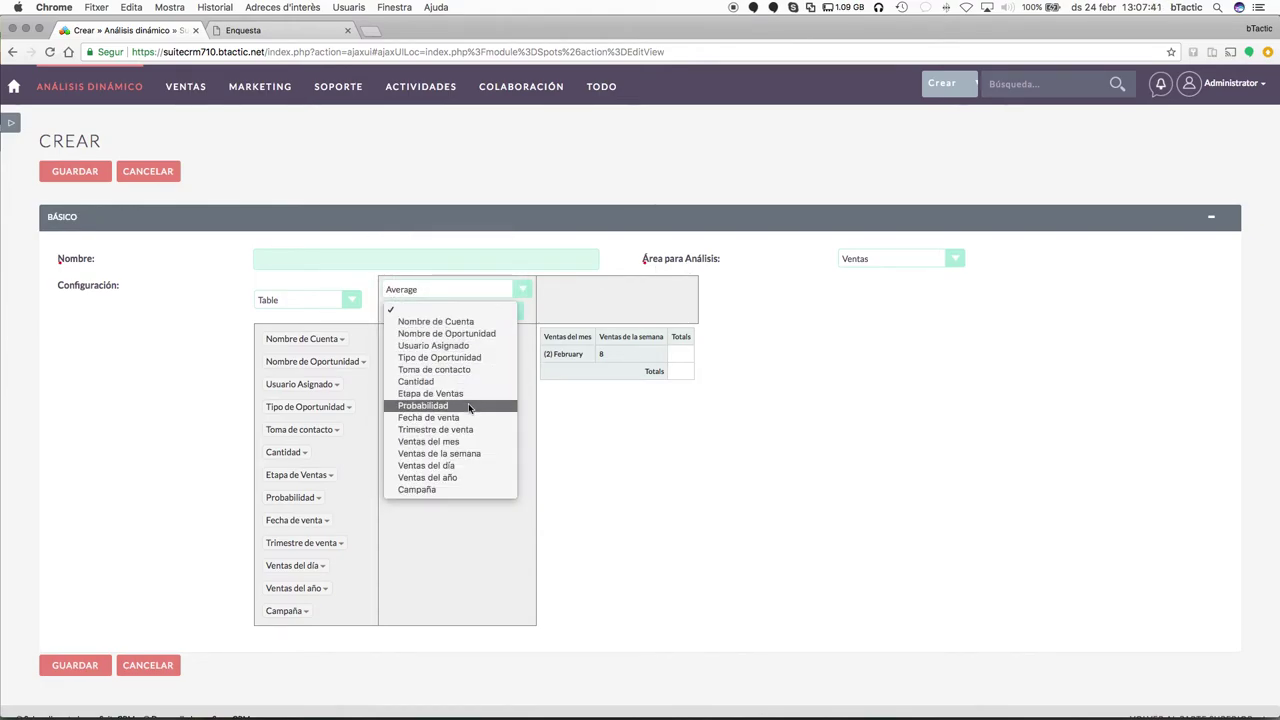
{"action": "left_click", "coordinate": [473, 396]}
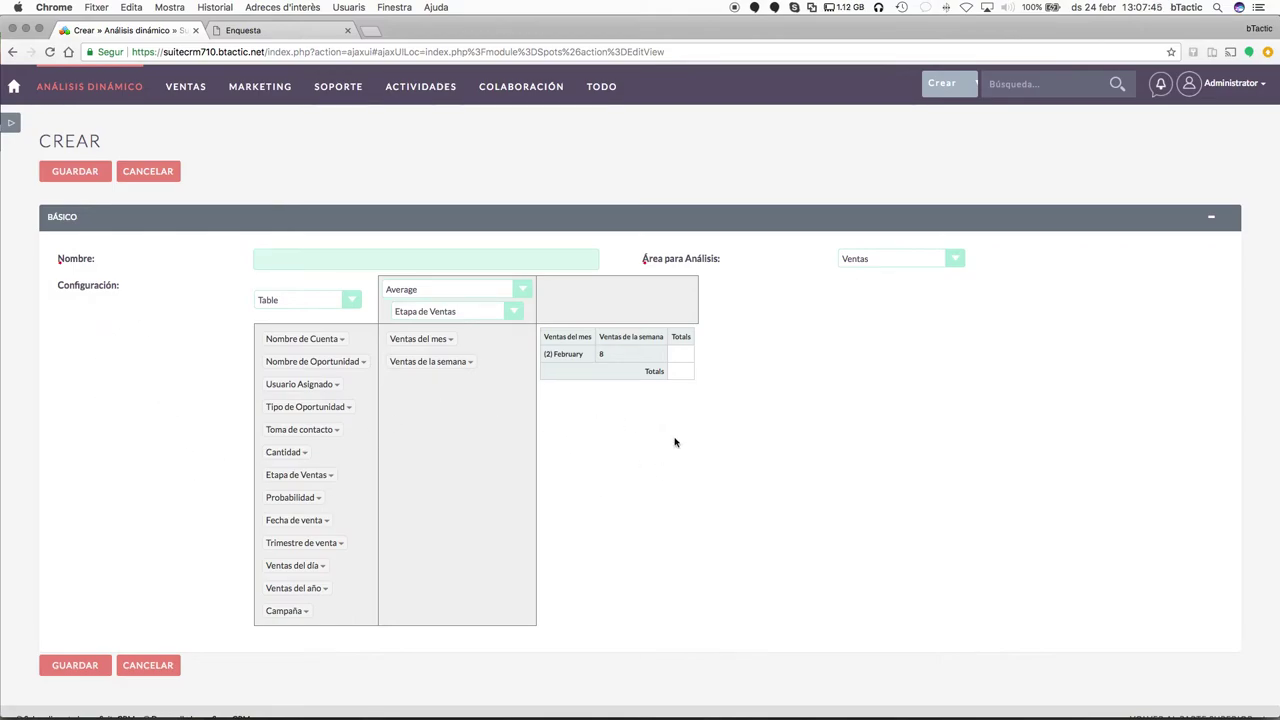
Switch the pivot renderer from Table to Area Chart.
{"action": "left_click", "coordinate": [324, 302]}
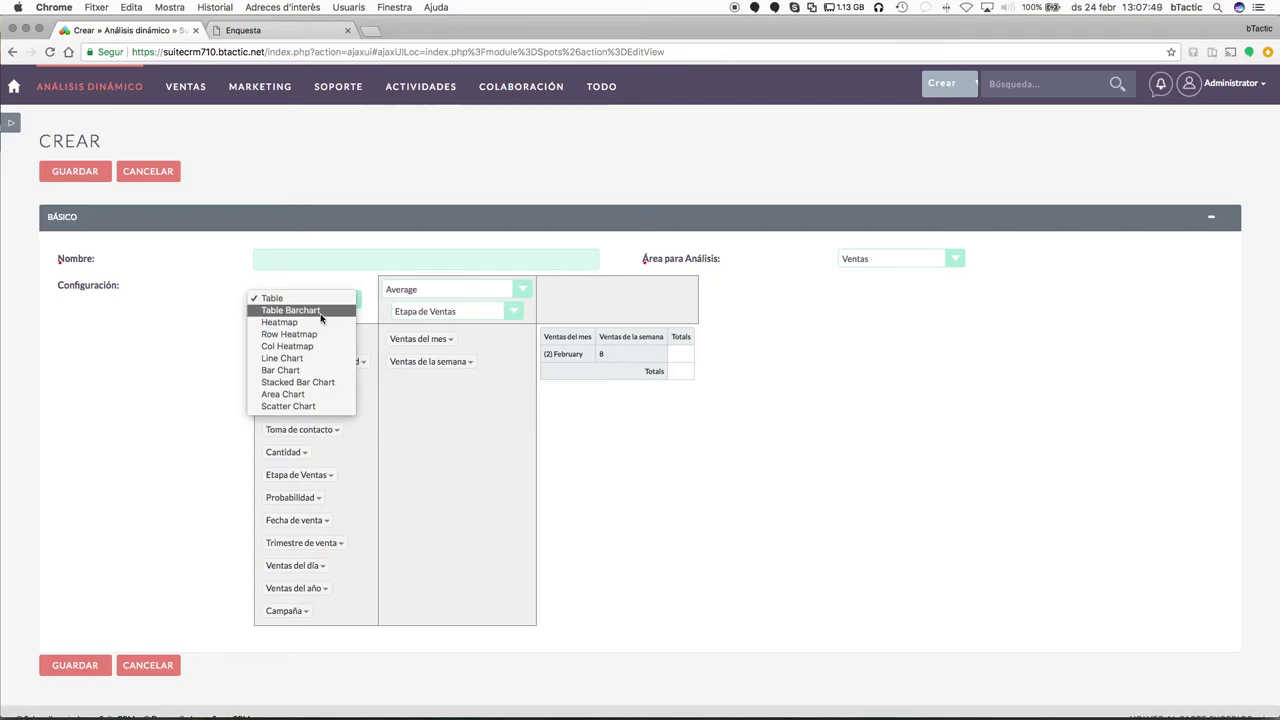
{"action": "left_click", "coordinate": [320, 313]}
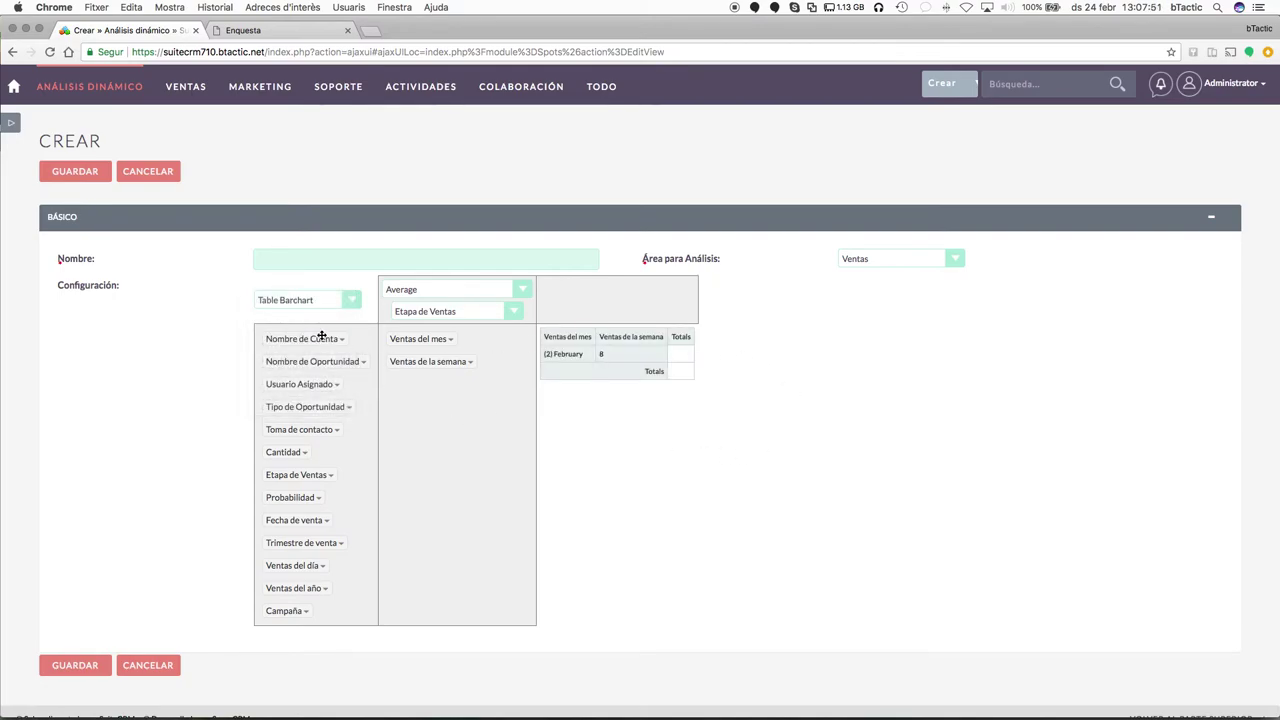
{"action": "left_click", "coordinate": [308, 306]}
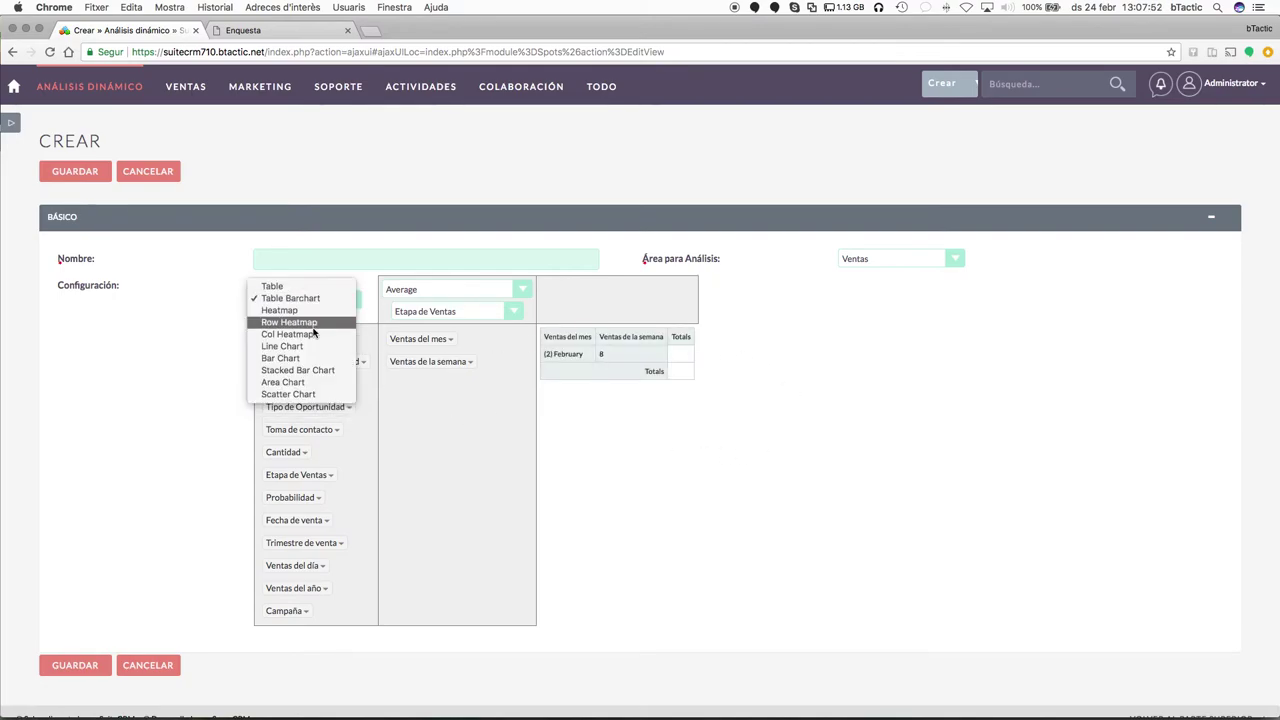
{"action": "left_click", "coordinate": [311, 383]}
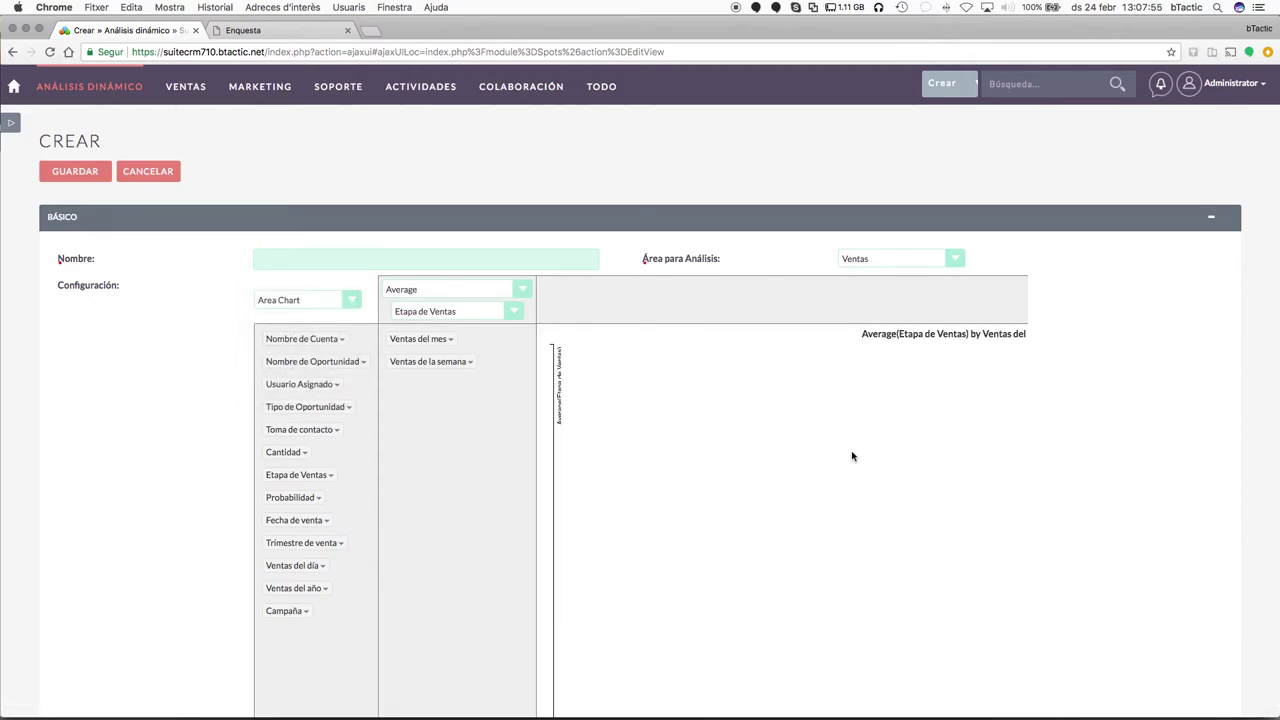
{"action": "scroll", "coordinate": [823, 478], "scroll_direction": "down", "scroll_amount": 3}
{"action": "scroll", "coordinate": [823, 478], "scroll_direction": "up", "scroll_amount": 3}
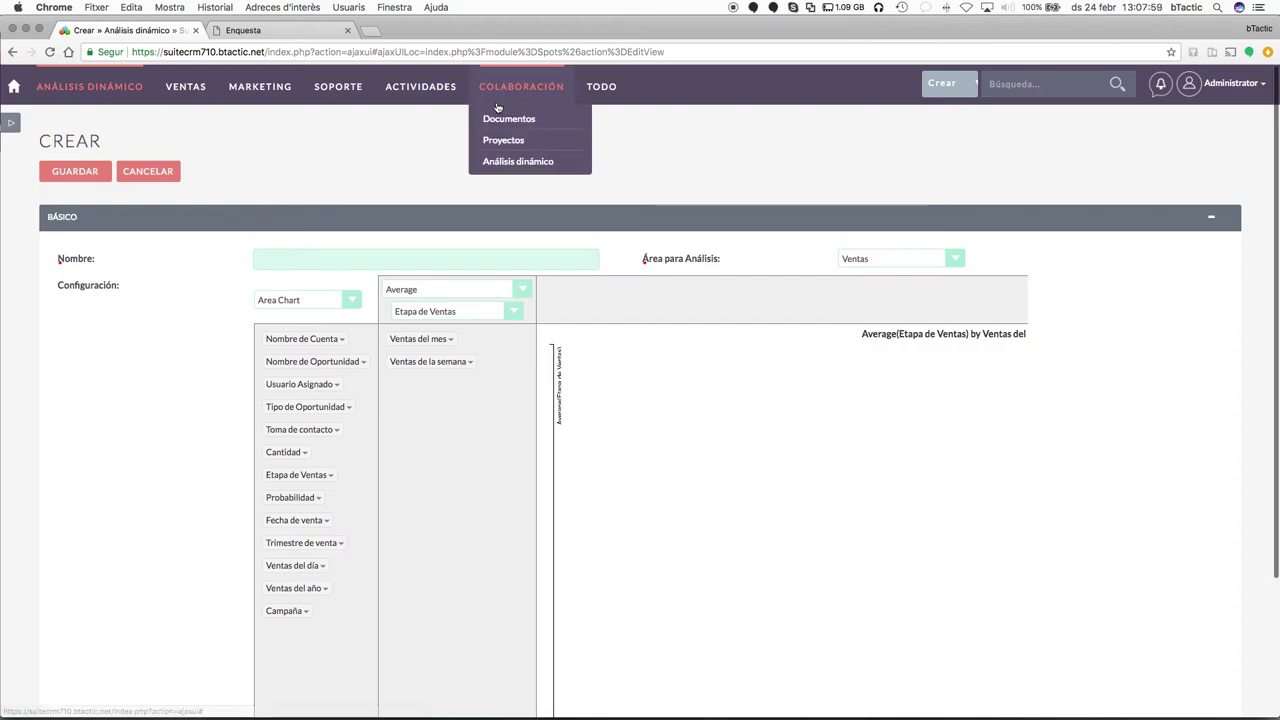
Leave the unsaved analysis and go to the empty Flujo de trabajo list.
{"action": "mouse_move", "coordinate": [601, 88]}
{"action": "scroll", "coordinate": [688, 380], "scroll_direction": "down", "scroll_amount": 2}
{"action": "scroll", "coordinate": [688, 381], "scroll_direction": "down", "scroll_amount": 5}
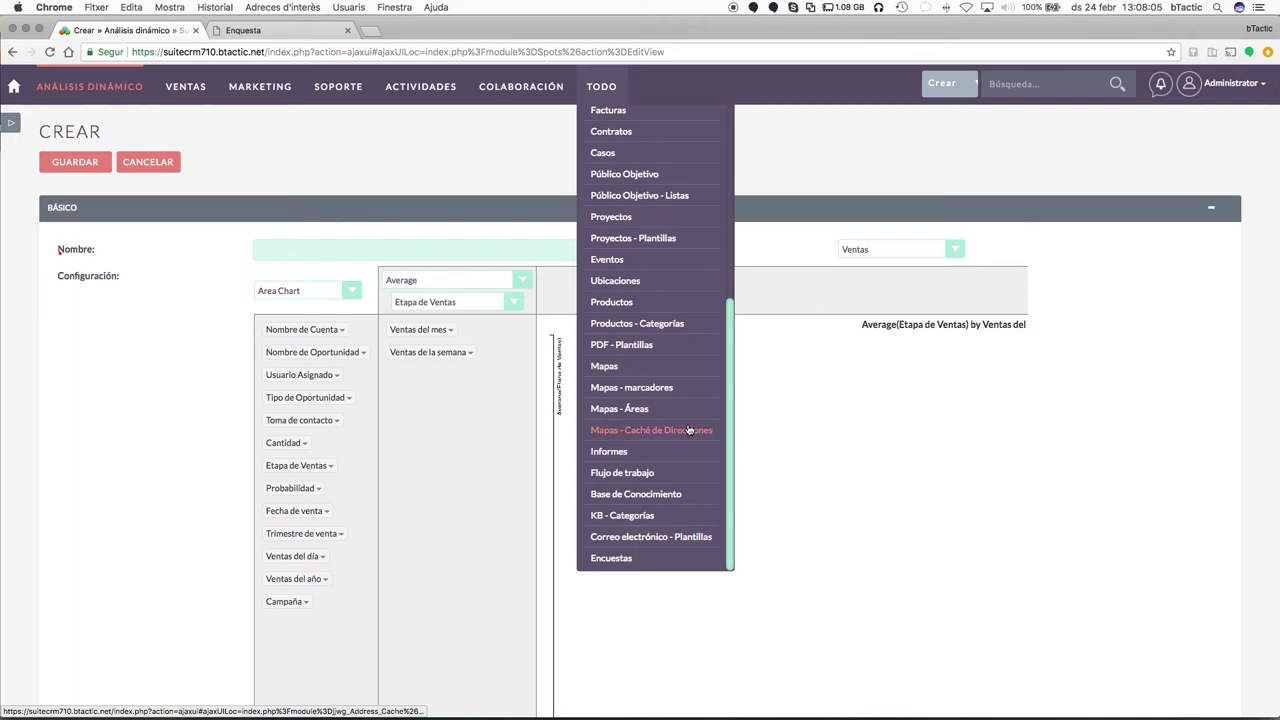
{"action": "scroll", "coordinate": [710, 520], "scroll_direction": "down", "scroll_amount": 1}
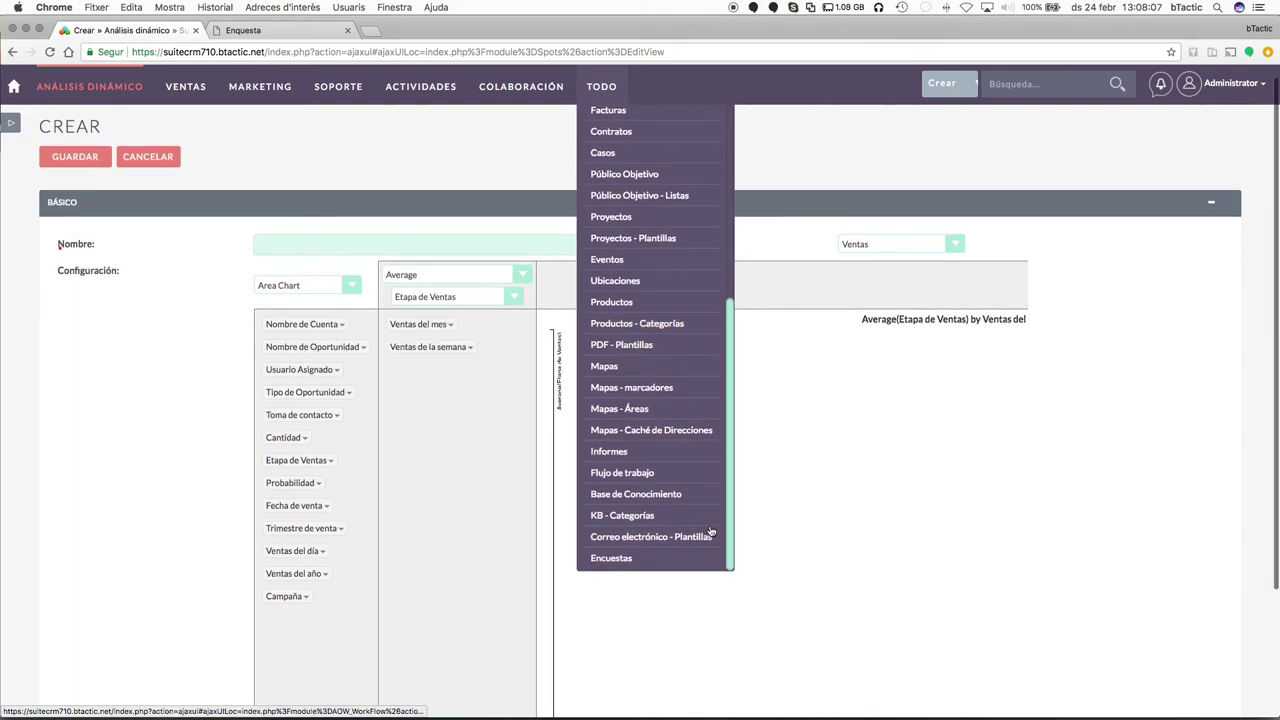
{"action": "left_click", "coordinate": [622, 472]}
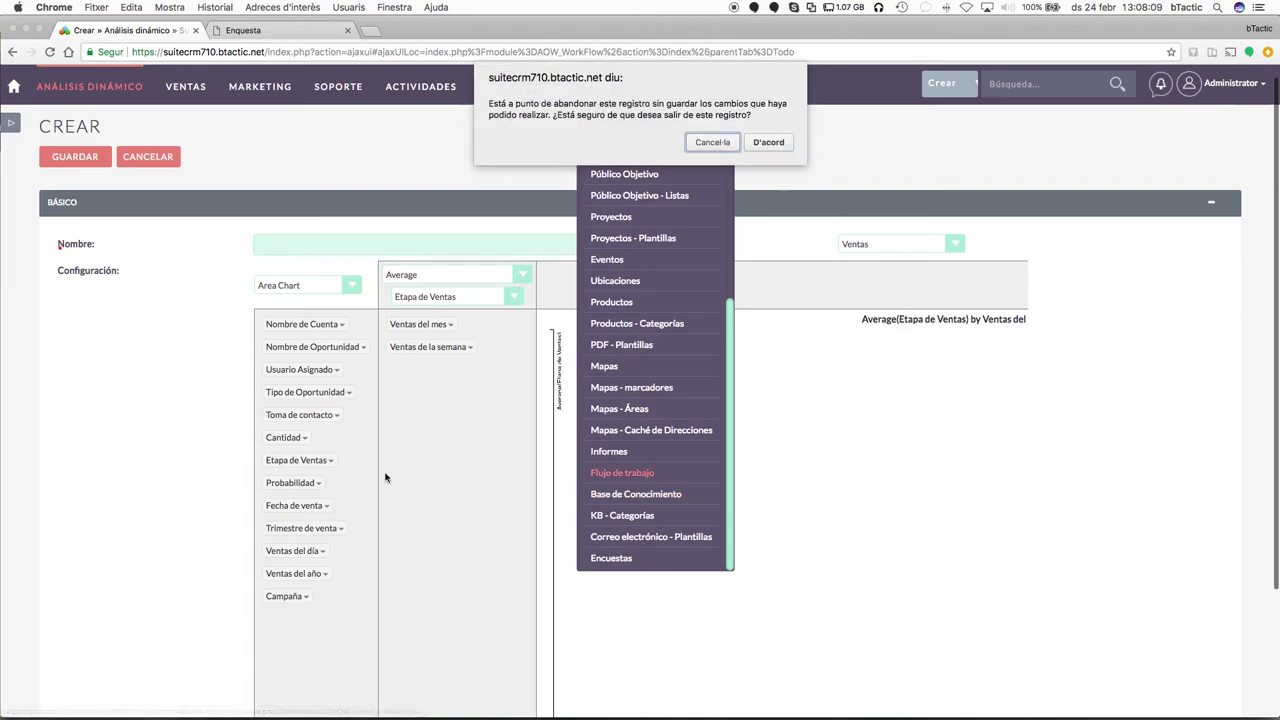
{"action": "left_click", "coordinate": [768, 142]}
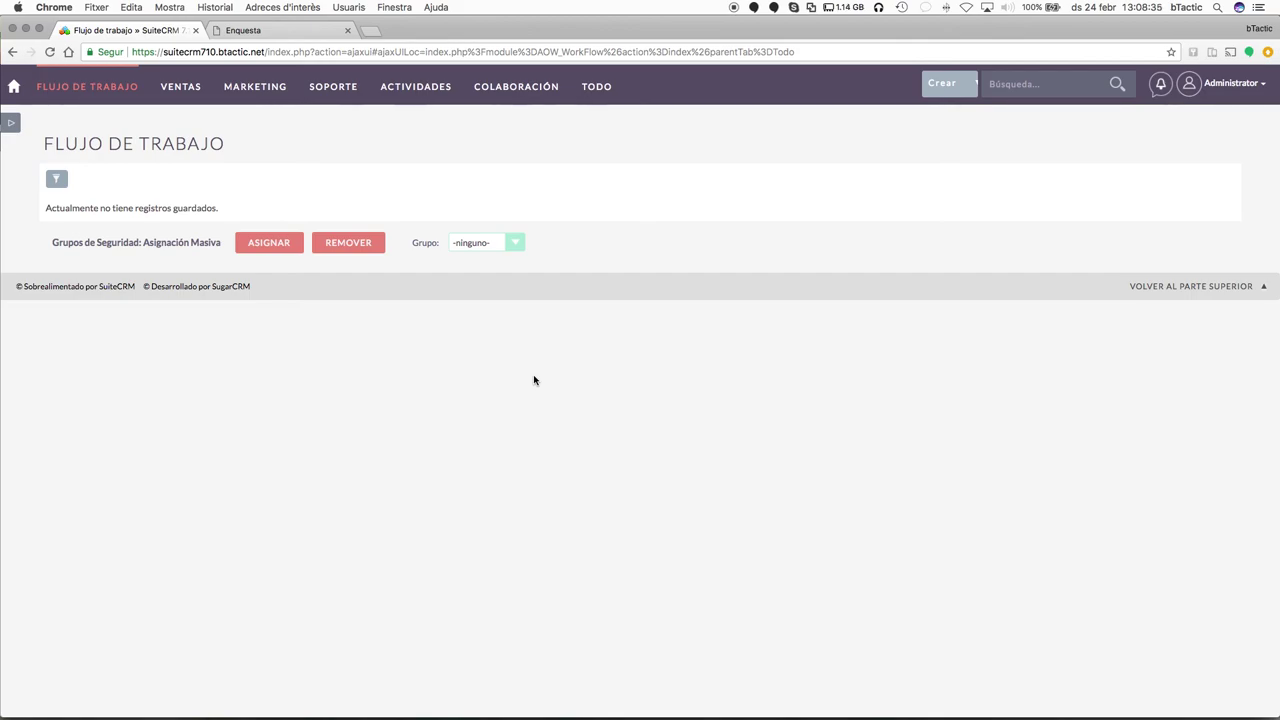
Start a new workflow with Casos as its Módulo de Flujo de Trabajo.
{"action": "mouse_move", "coordinate": [88, 92]}
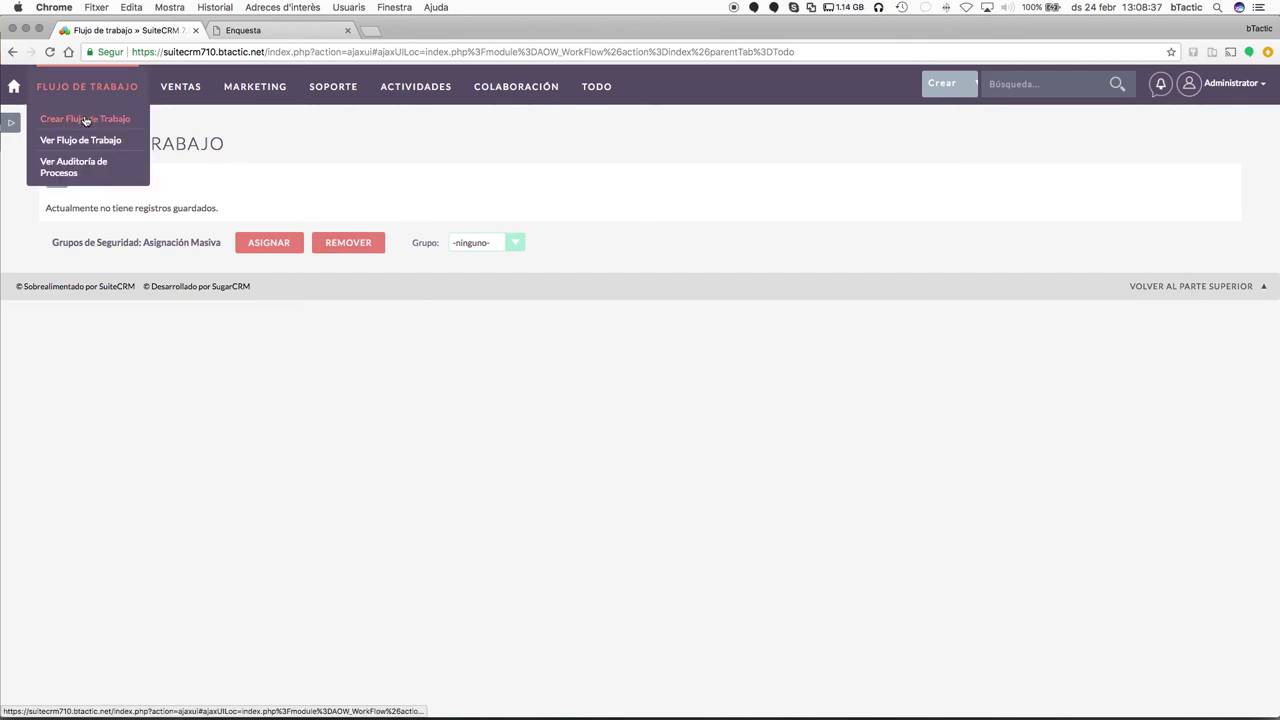
{"action": "left_click", "coordinate": [86, 121]}
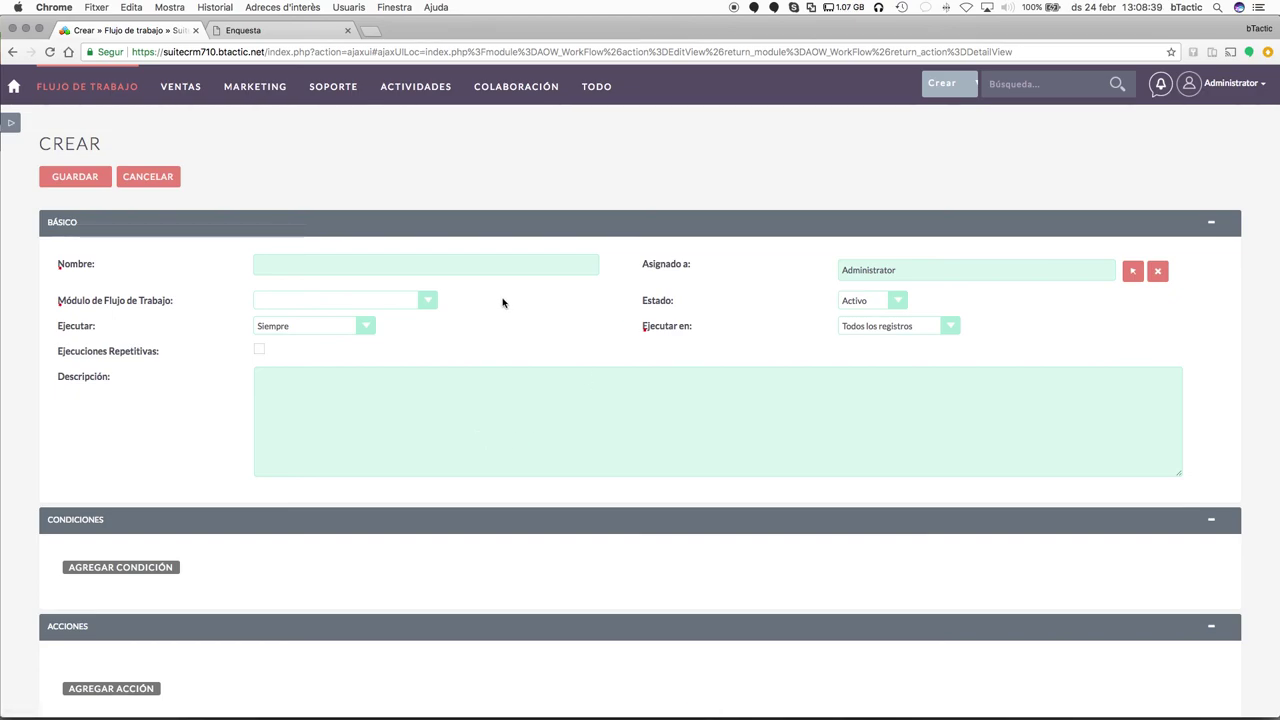
{"action": "left_click", "coordinate": [487, 269]}
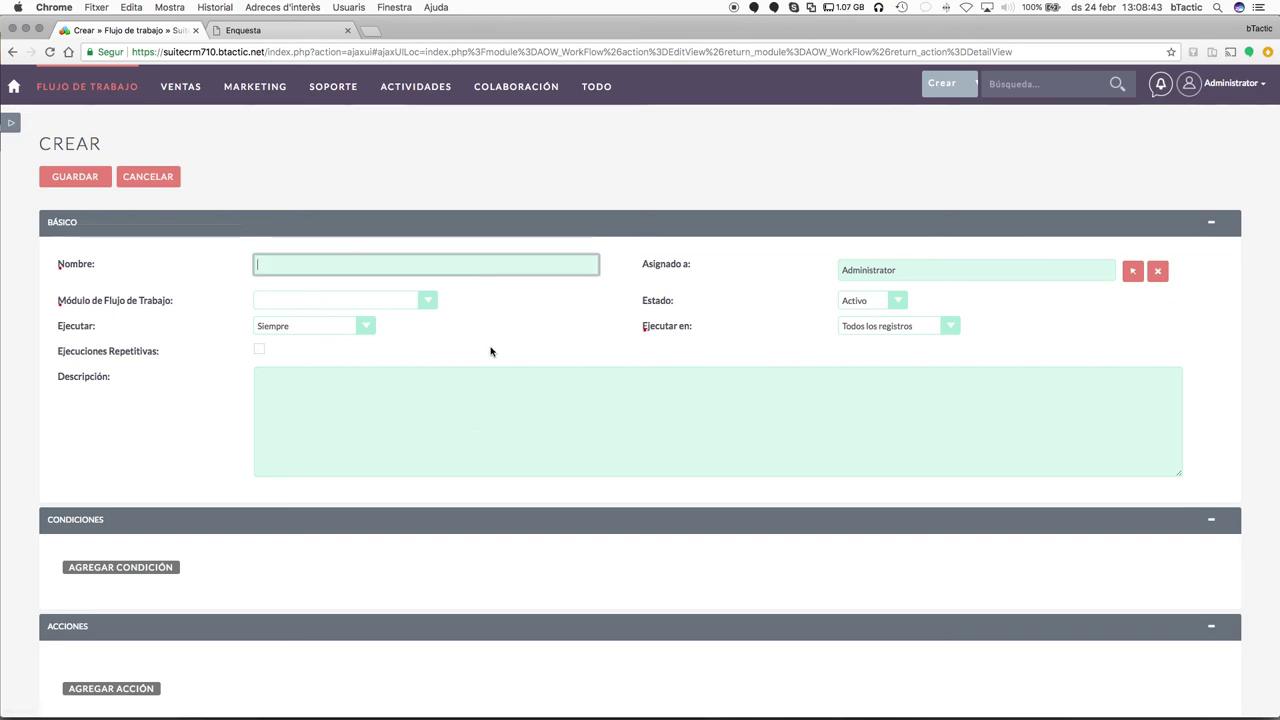
{"action": "left_click", "coordinate": [415, 305]}
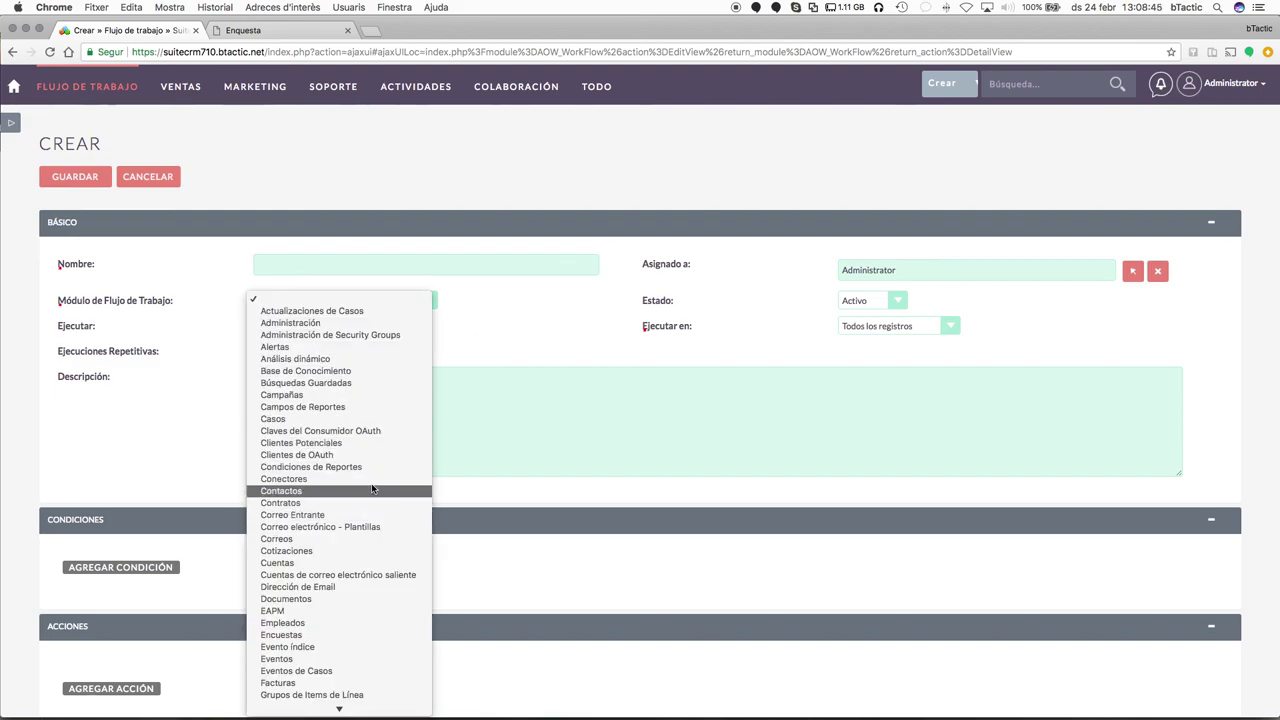
{"action": "left_click", "coordinate": [380, 419]}
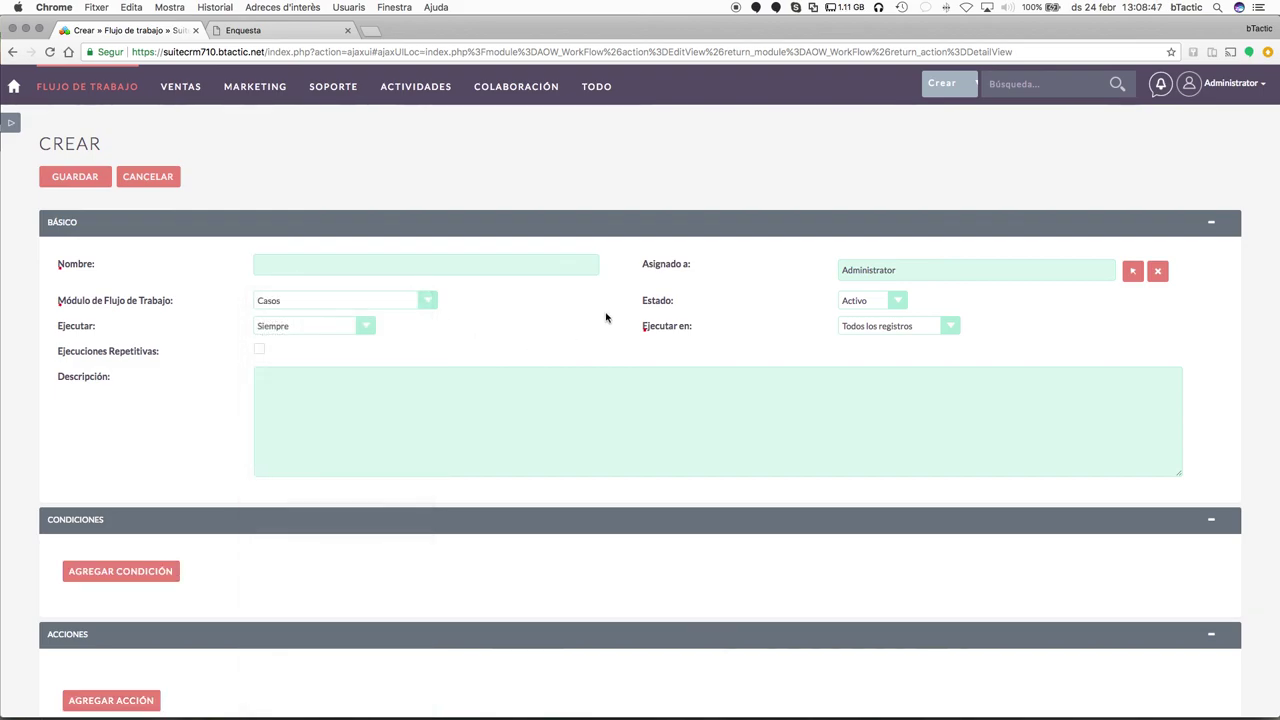
{"action": "scroll", "coordinate": [630, 390], "scroll_direction": "down", "scroll_amount": 3}
{"action": "scroll", "coordinate": [645, 442], "scroll_direction": "up", "scroll_amount": 3}
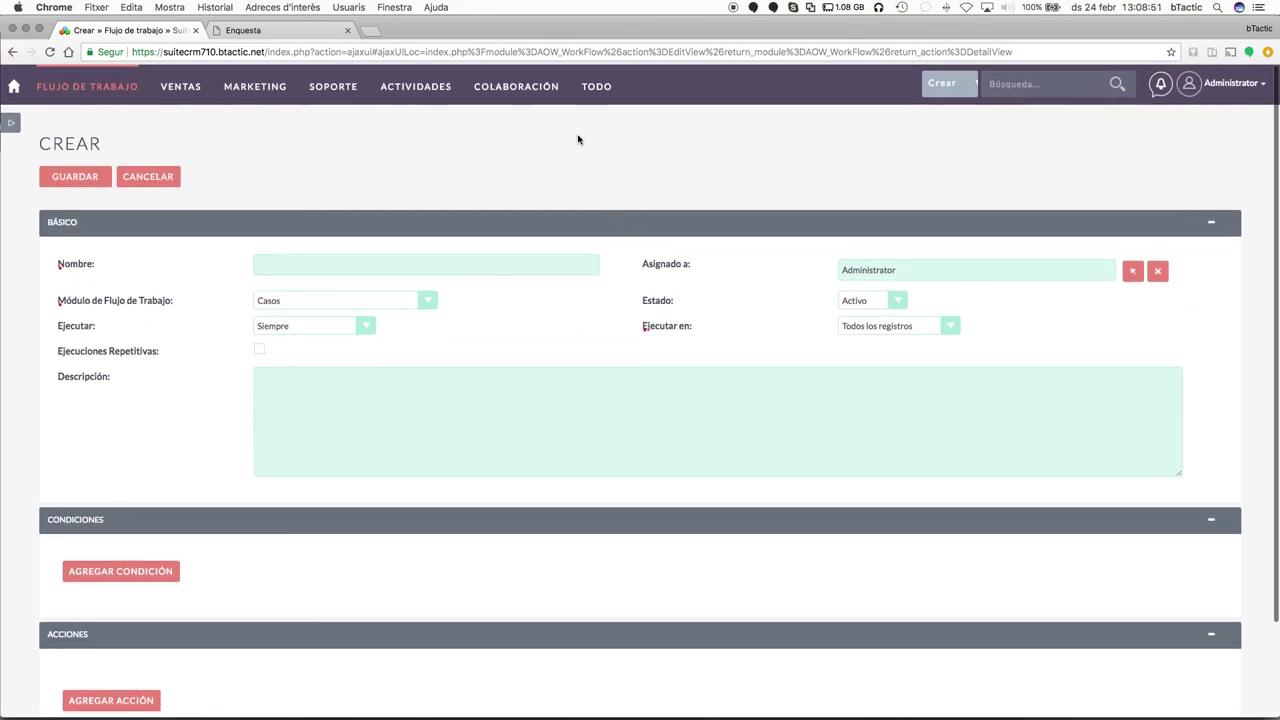
{"action": "scroll", "coordinate": [694, 508], "scroll_direction": "down", "scroll_amount": 3}
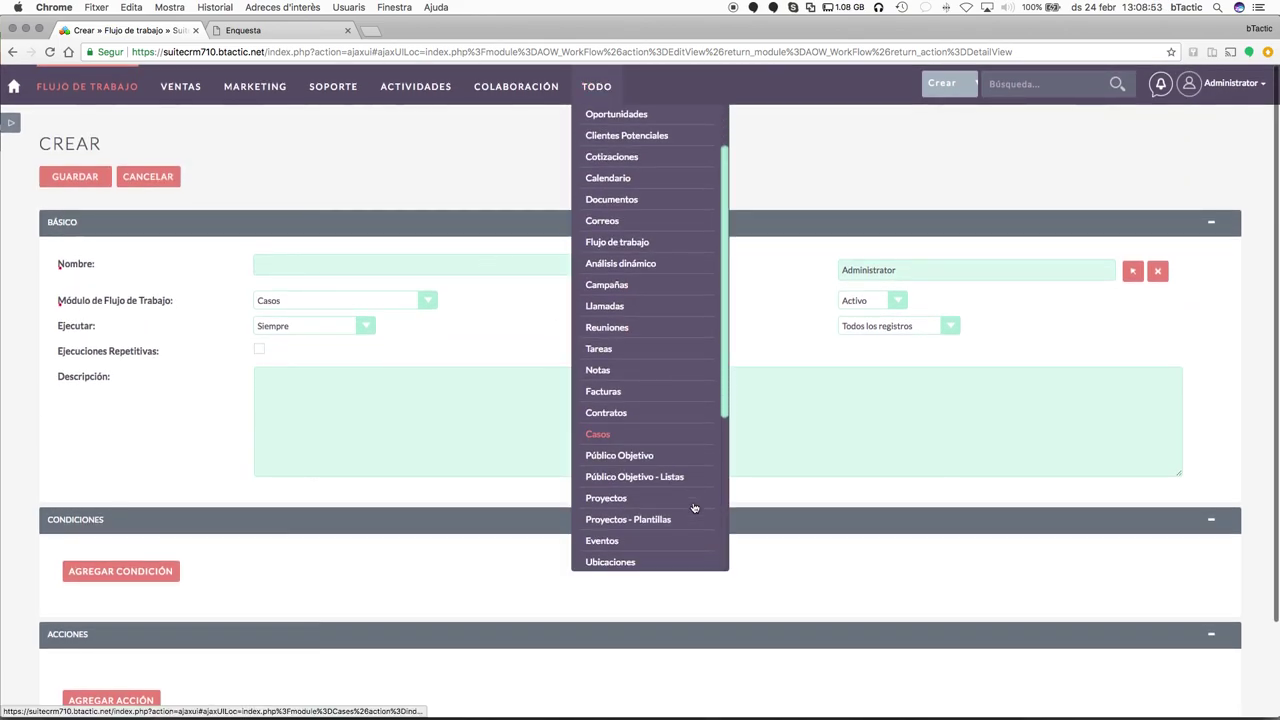
{"action": "scroll", "coordinate": [664, 424], "scroll_direction": "down", "scroll_amount": 4}
{"action": "scroll", "coordinate": [664, 424], "scroll_direction": "down", "scroll_amount": 1}
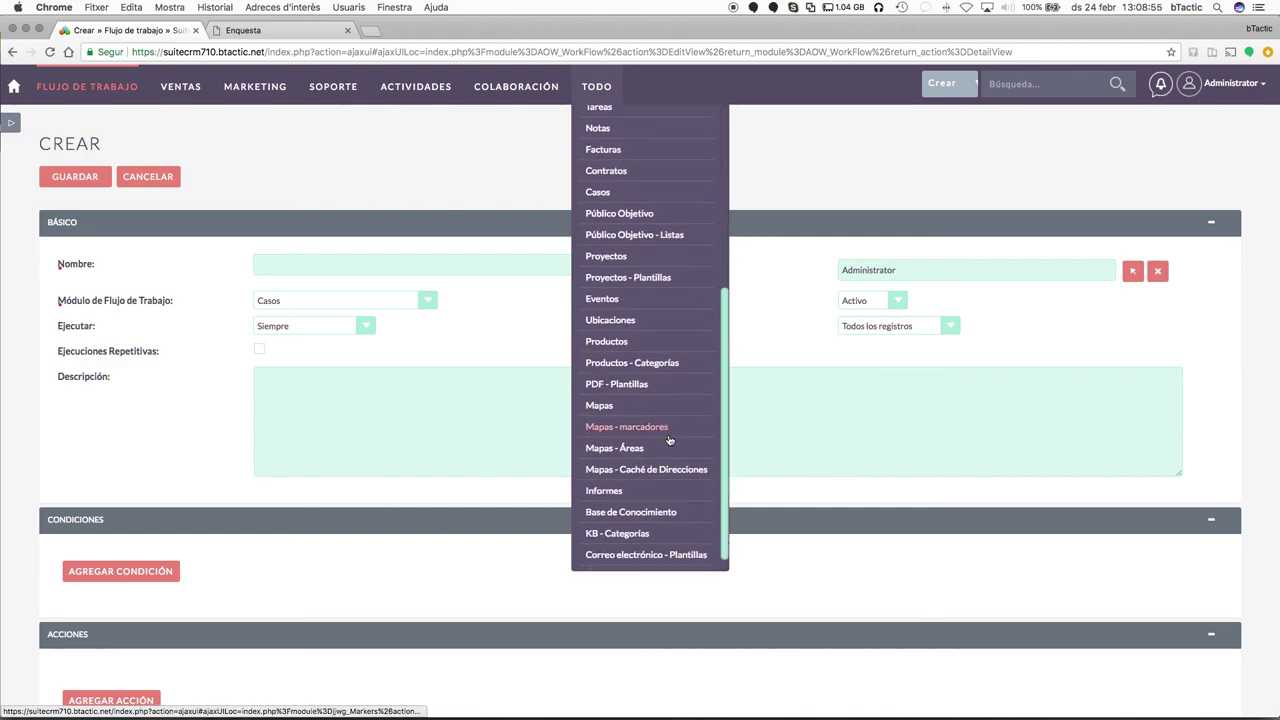
{"action": "scroll", "coordinate": [664, 440], "scroll_direction": "down", "scroll_amount": 2}
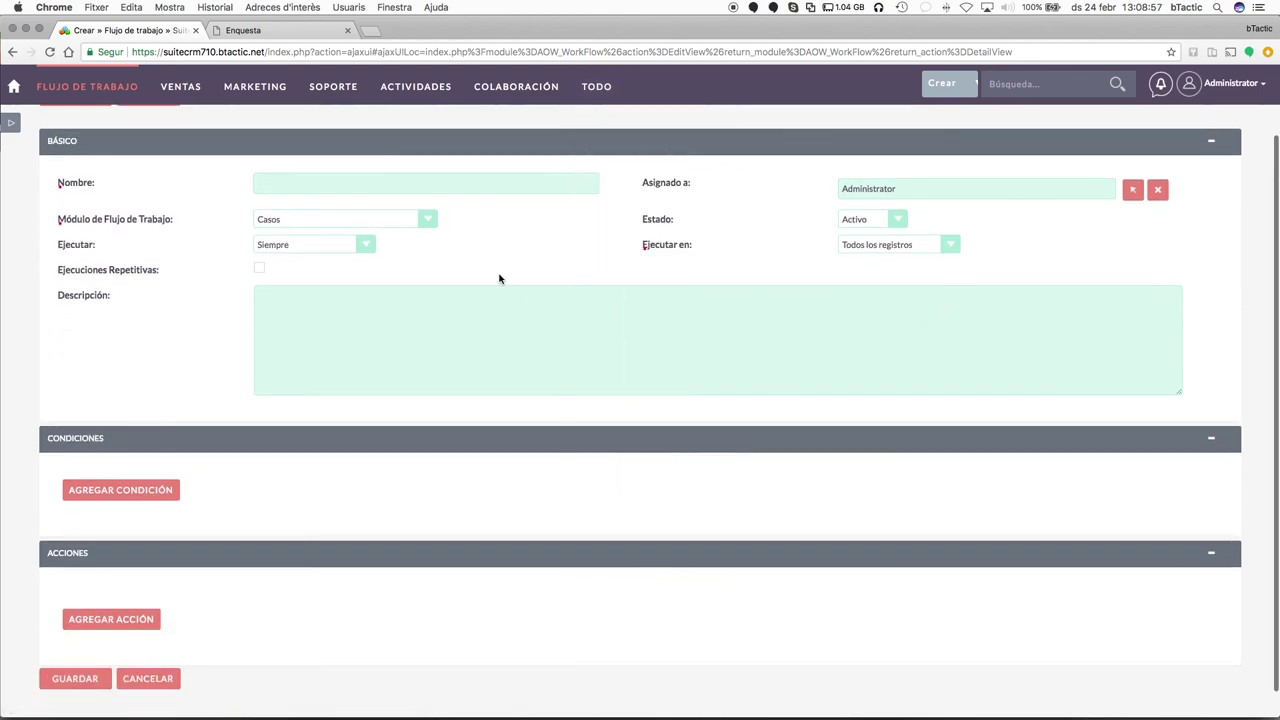
{"action": "scroll", "coordinate": [500, 277], "scroll_direction": "up", "scroll_amount": 2}
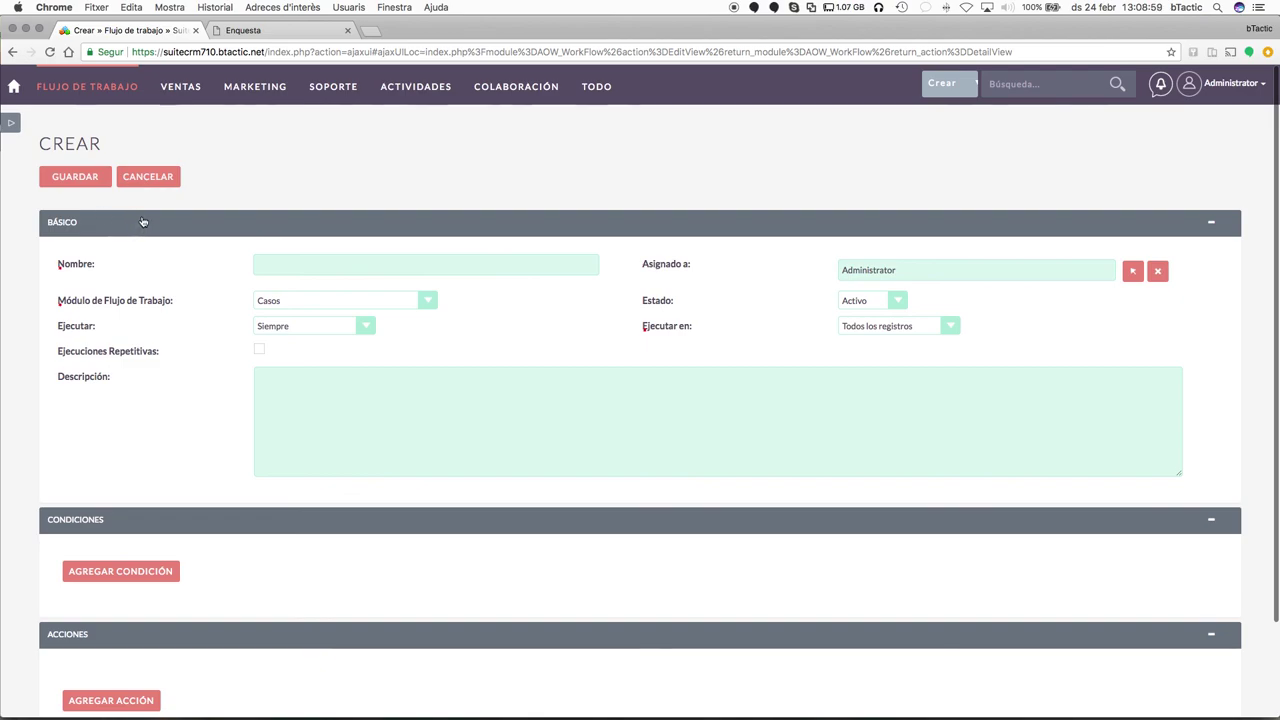